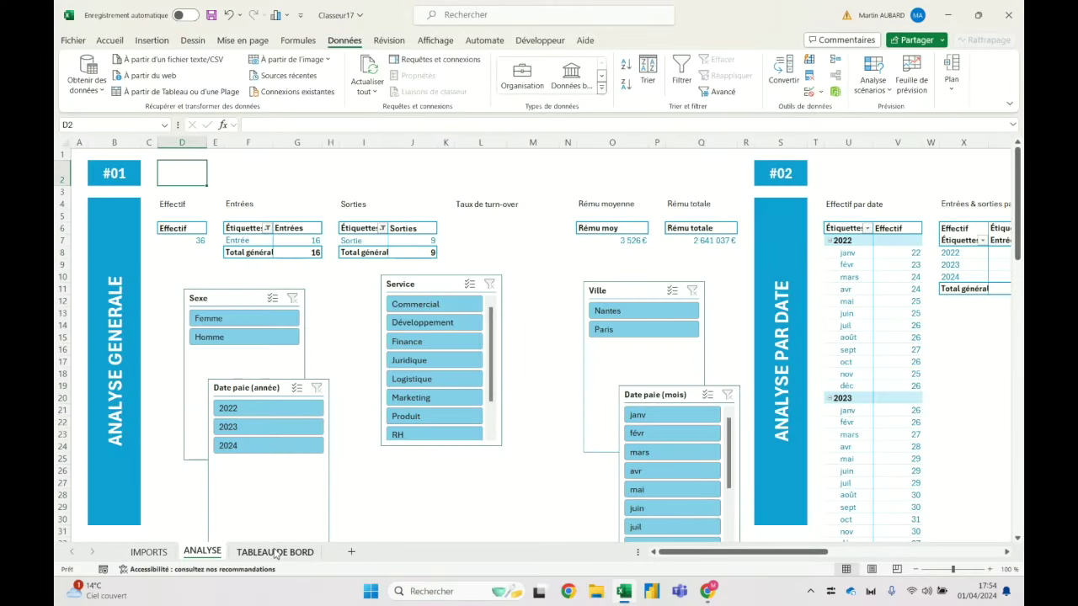
Show the TABLEAU DE BORD sheet from column A and select the dashboard reference picture.
click(276, 552)
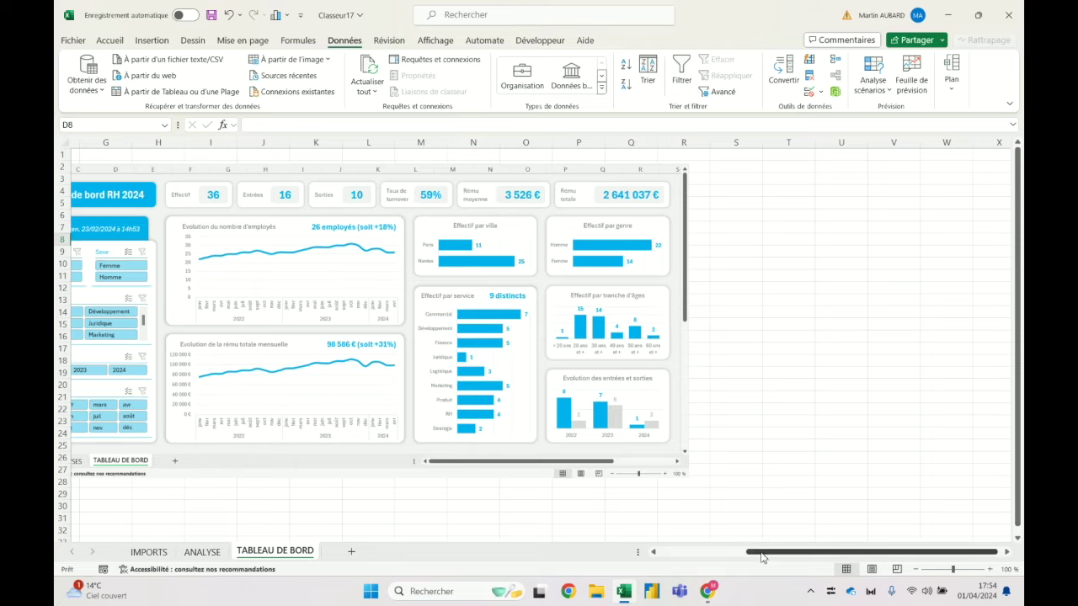
drag(758, 551, 606, 551)
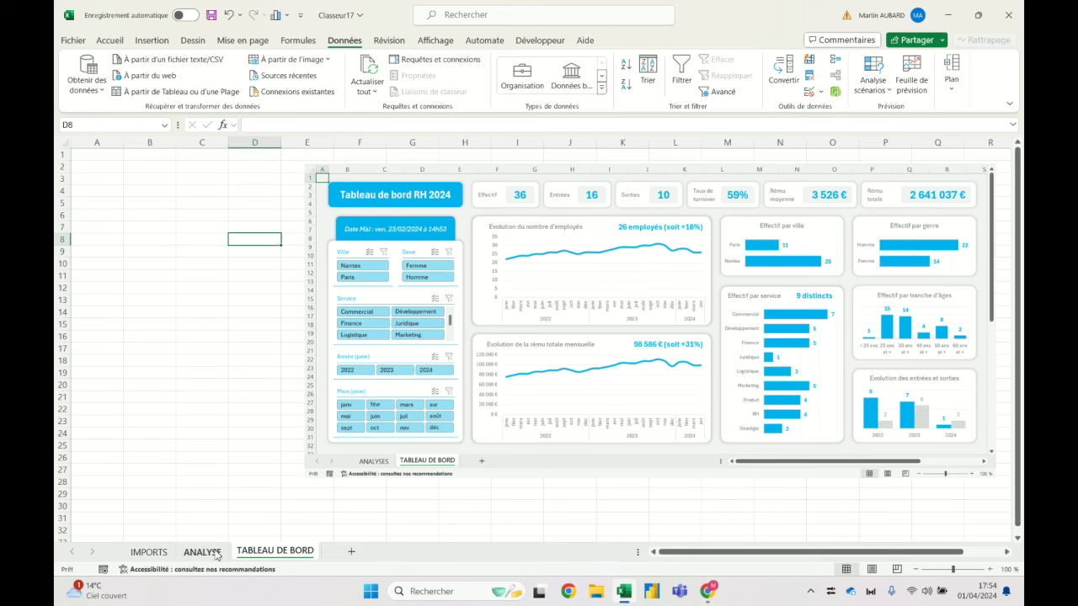
click(309, 480)
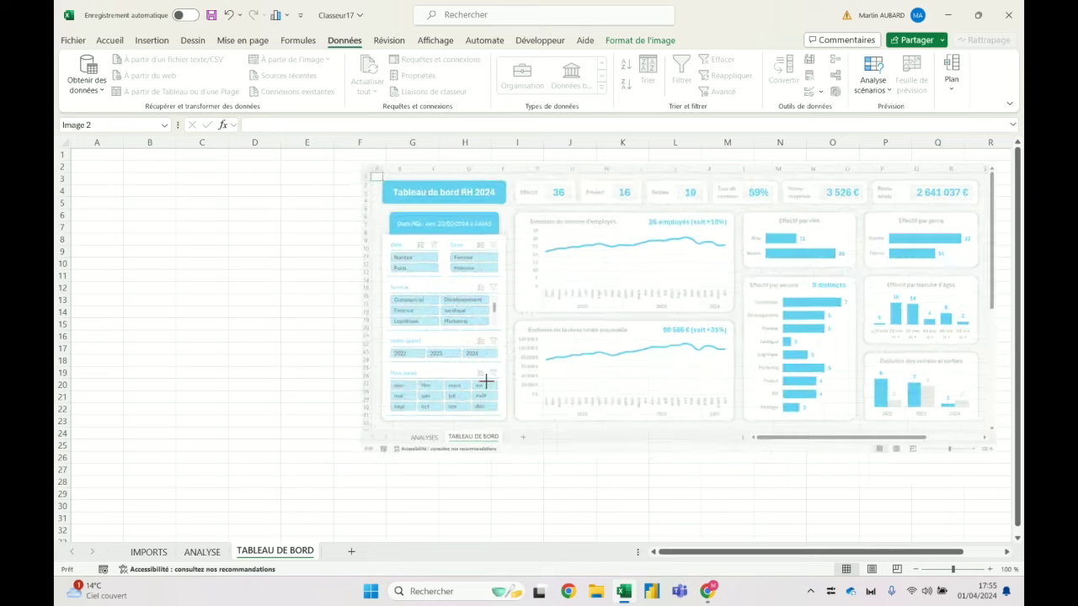
Shrink the dashboard picture and draw a rounded rectangle across B2 to E4.
drag(304, 479, 563, 360)
click(353, 263)
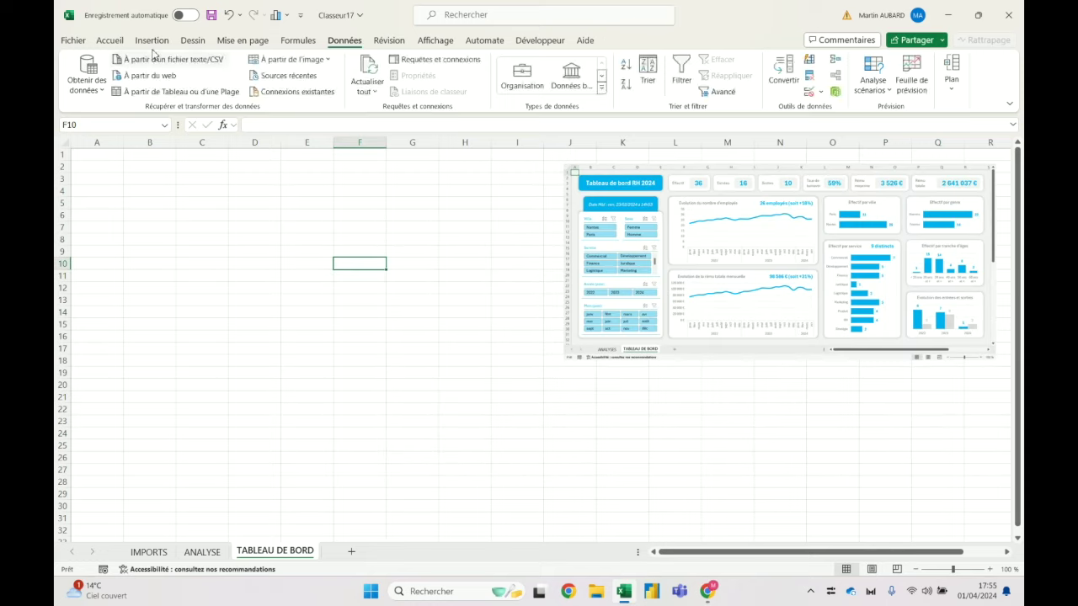
click(151, 39)
click(232, 75)
click(255, 143)
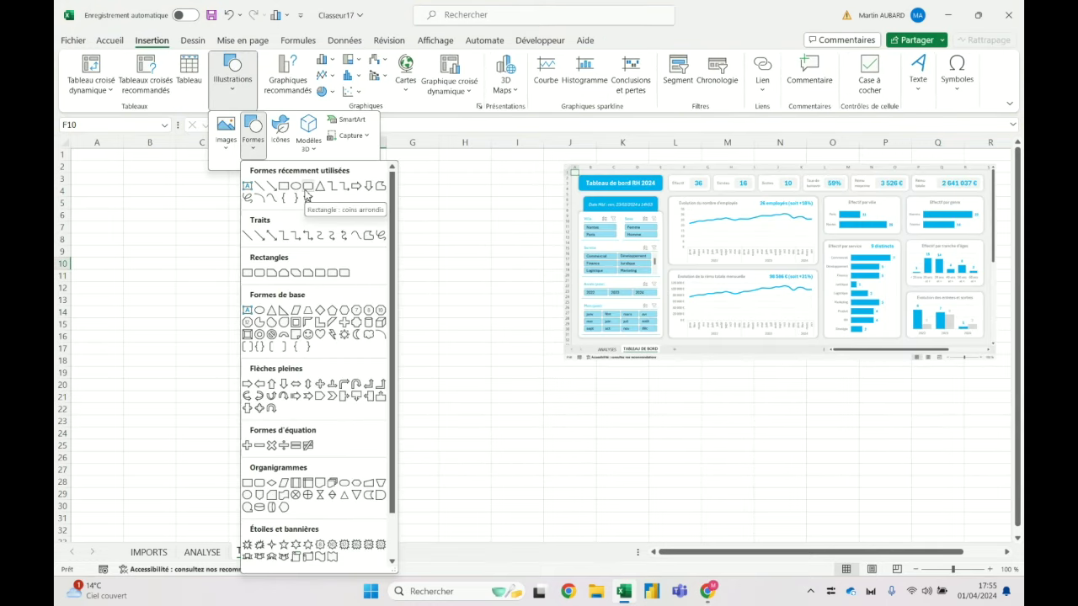
click(308, 186)
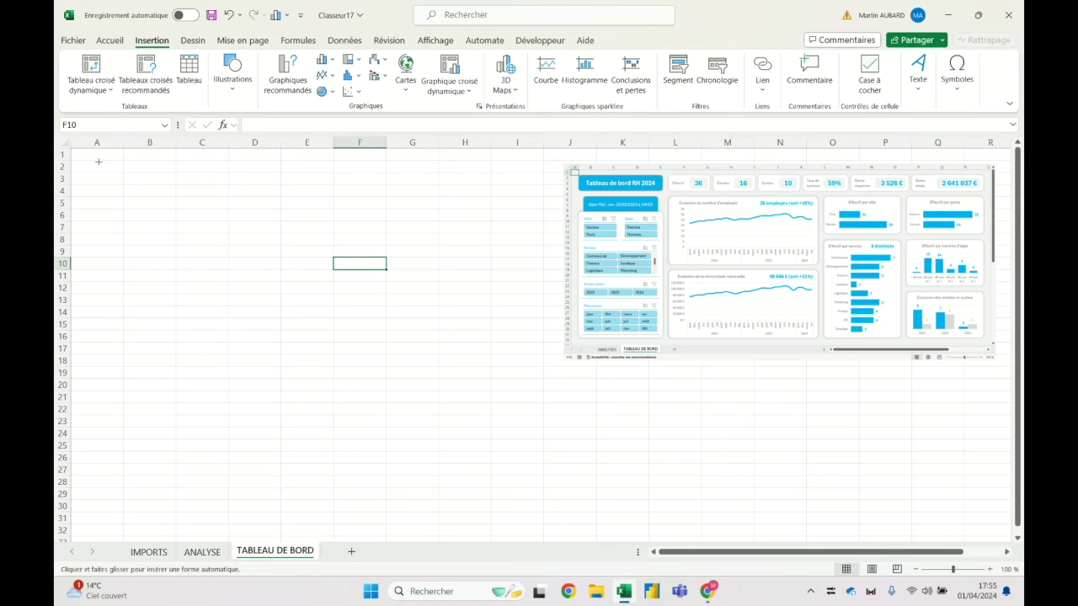
drag(86, 162, 270, 195)
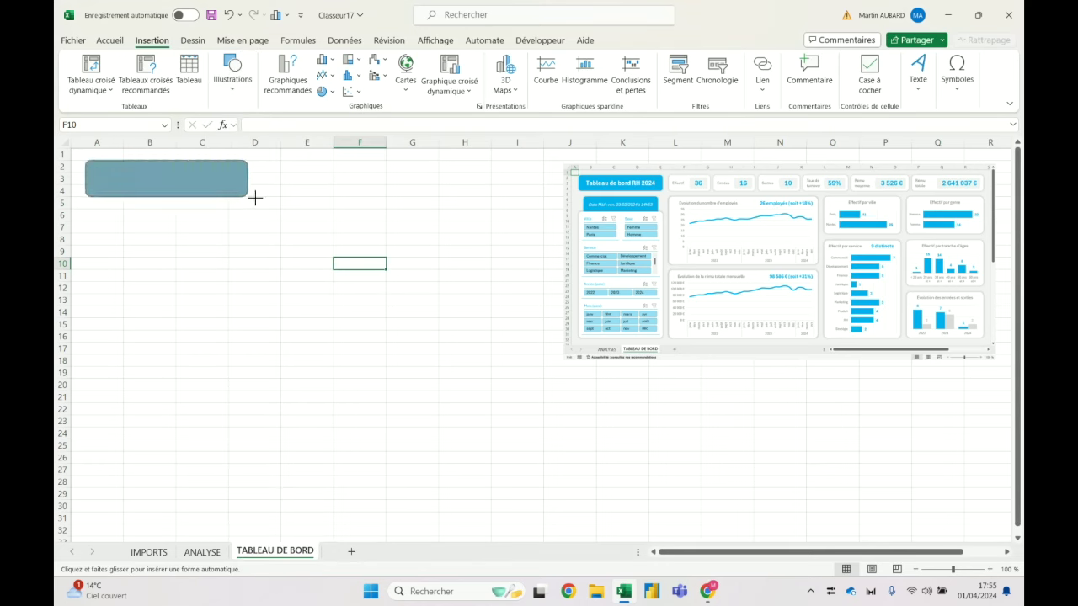
Set column A width to 3.
right_click(75, 144)
click(168, 343)
text(3)
key(Return)
Fill the rounded rectangle light blue and remove its outline.
click(176, 172)
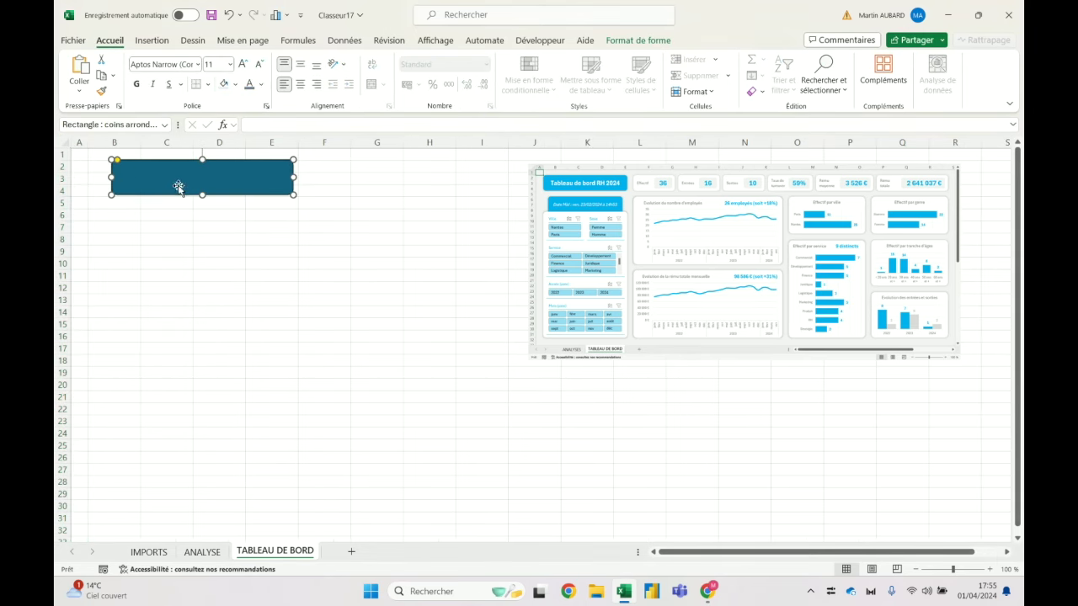
click(235, 84)
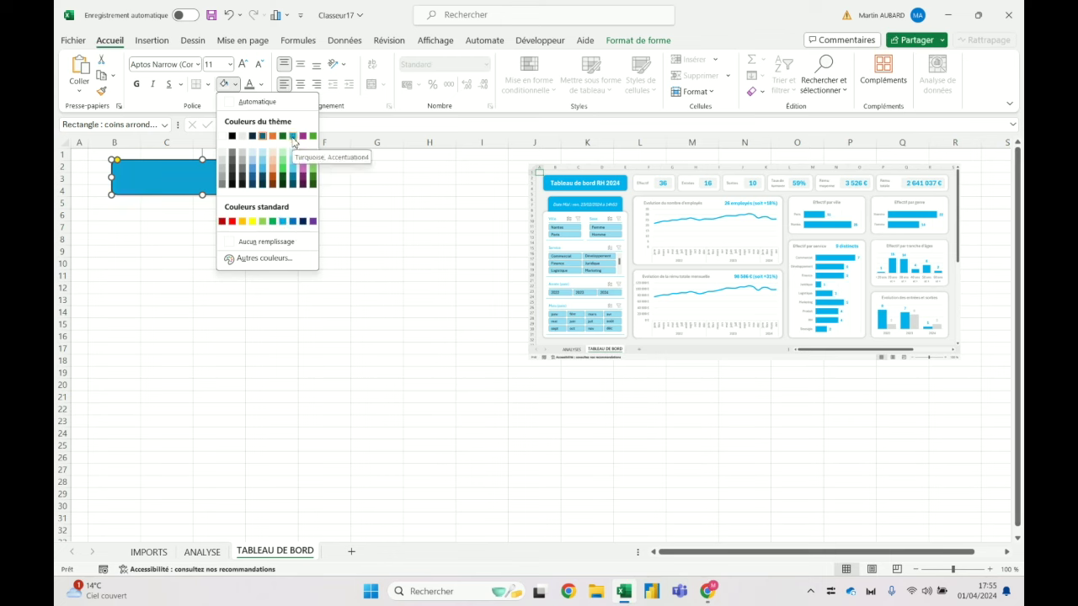
click(283, 221)
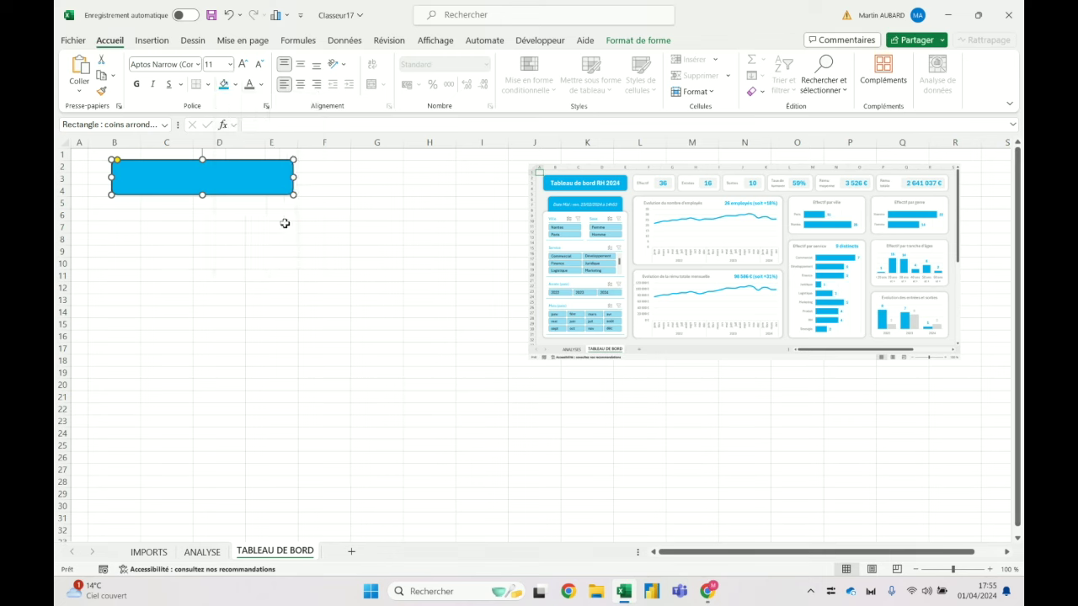
click(639, 39)
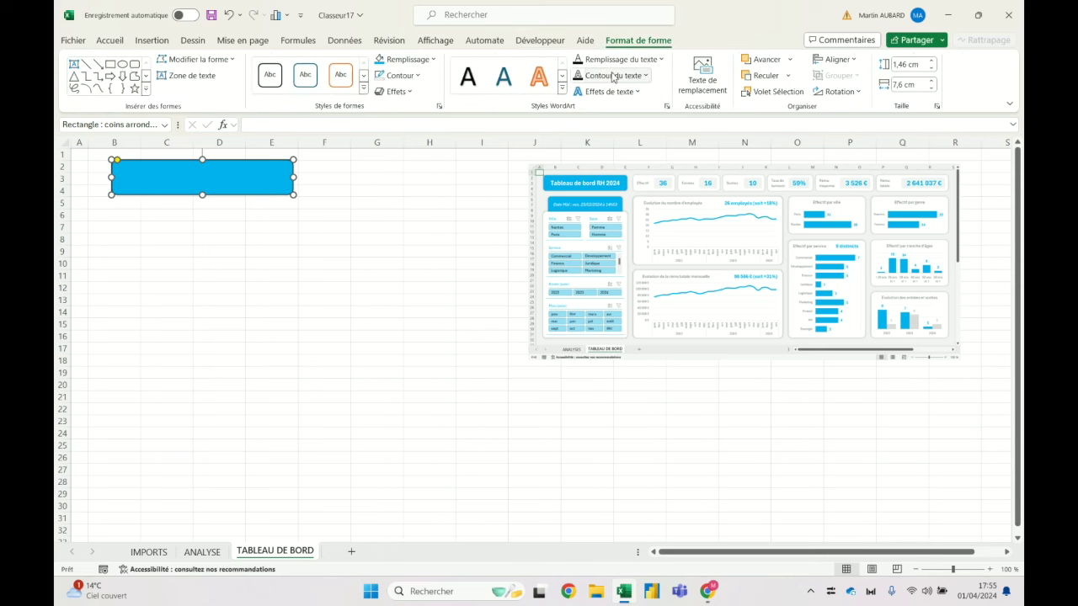
click(401, 75)
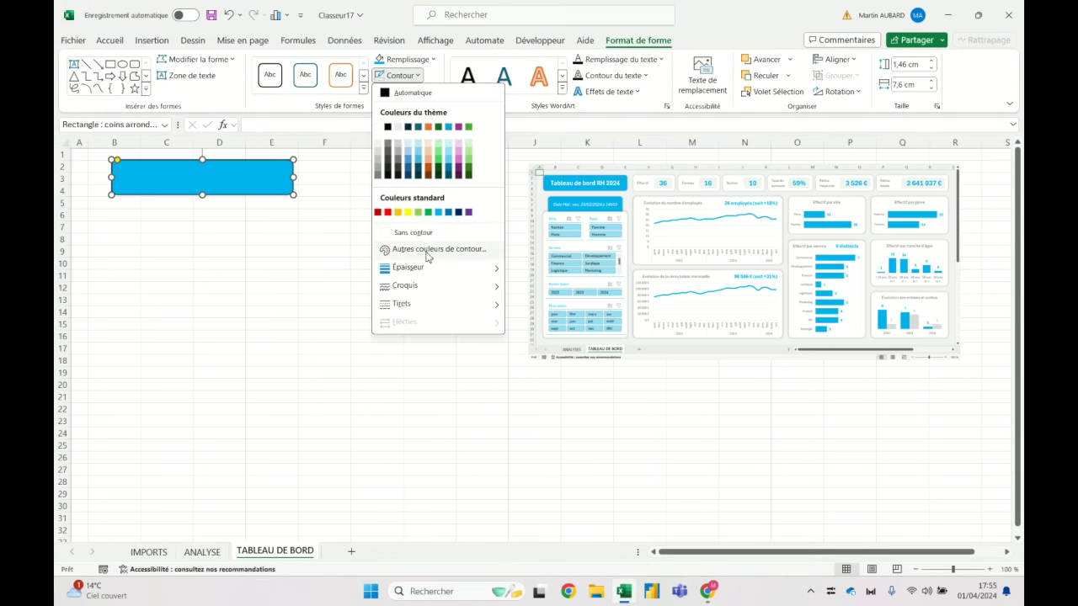
click(430, 234)
click(274, 261)
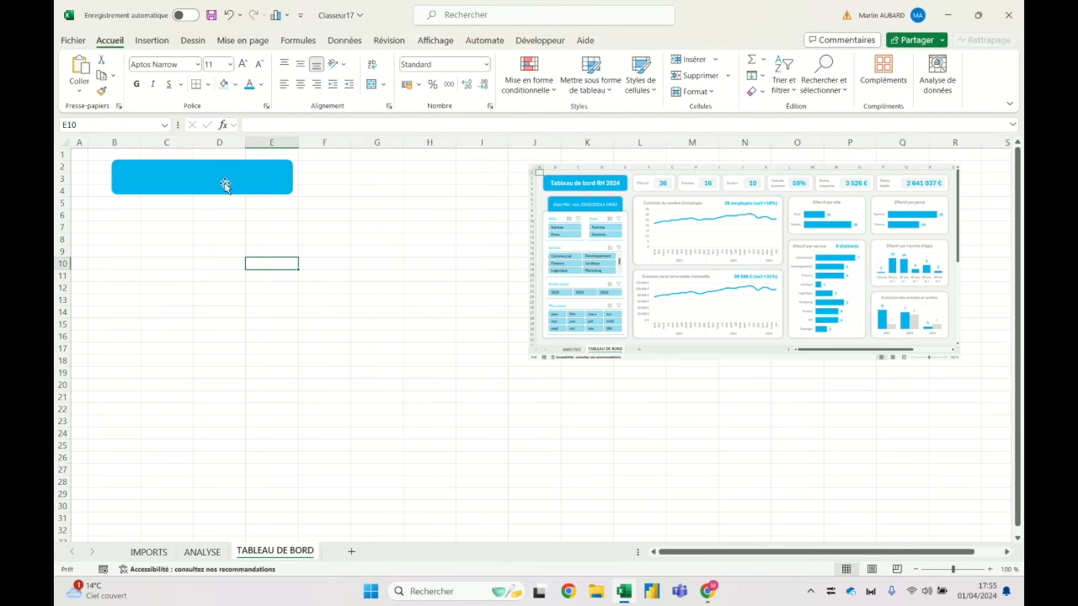
Reposition the blue rectangle at cell B2 by cutting and pasting it there.
click(234, 185)
drag(234, 185, 267, 202)
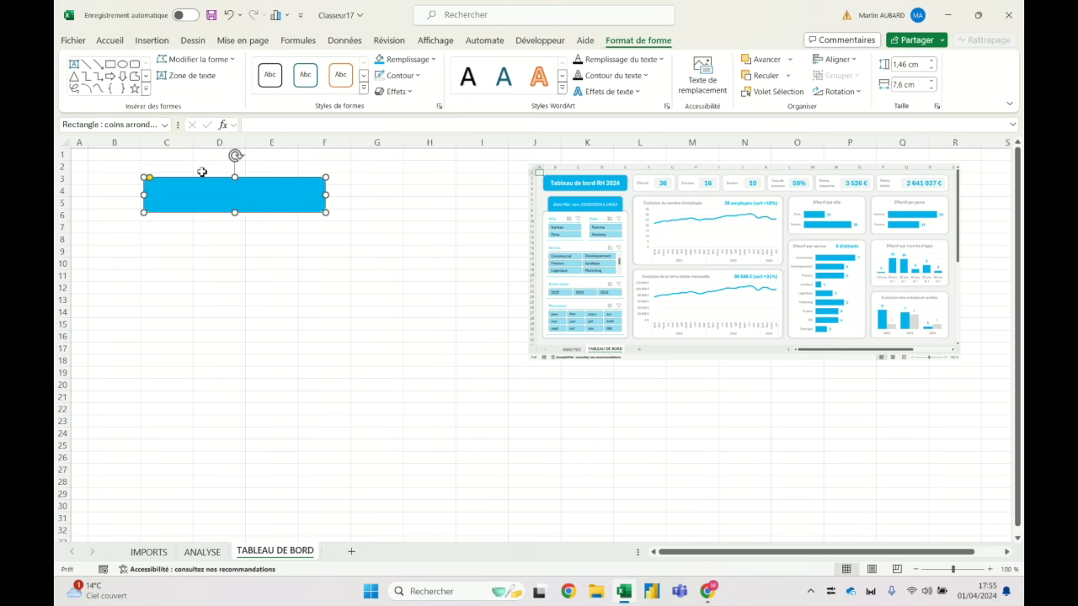
key(ctrl+x)
click(138, 165)
key(ctrl+v)
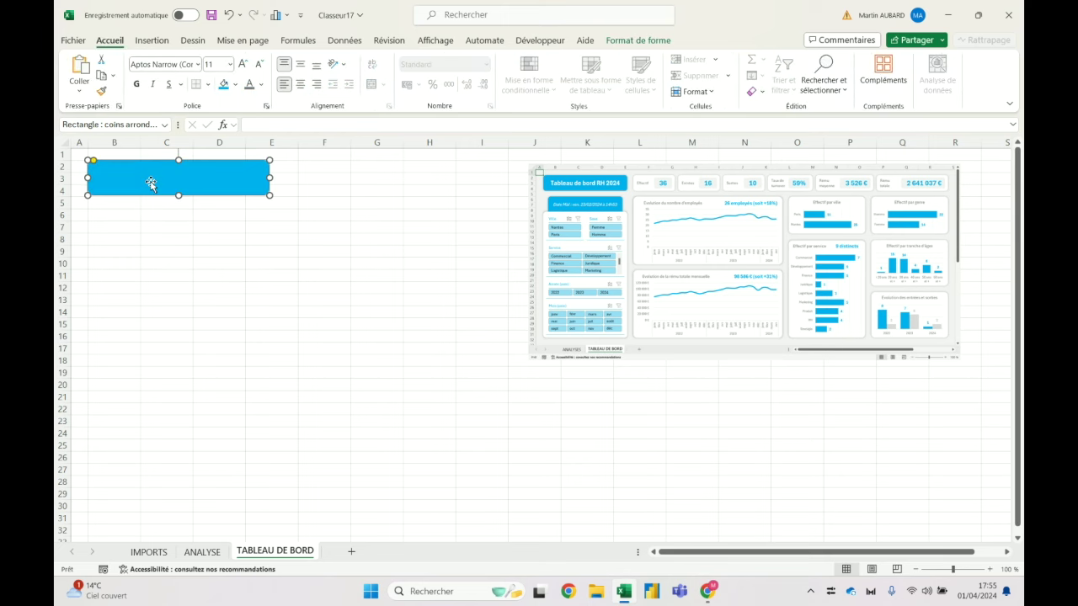
Type 'Tableau de bord RH 2024' into the blue rectangle and narrow the shape.
click(153, 178)
click(155, 239)
click(157, 180)
text(Th)
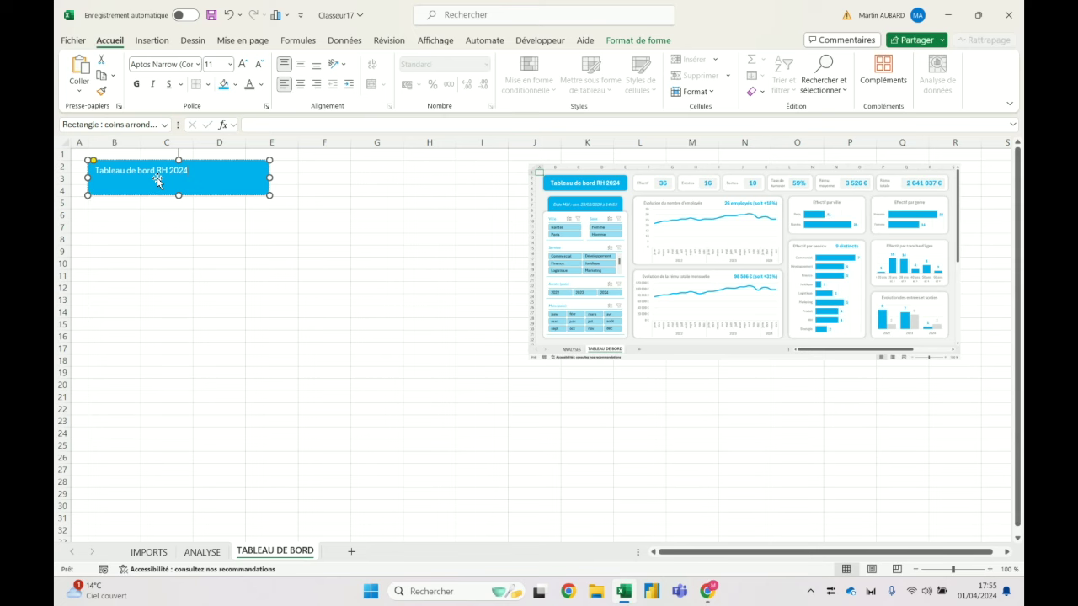
drag(269, 178, 239, 177)
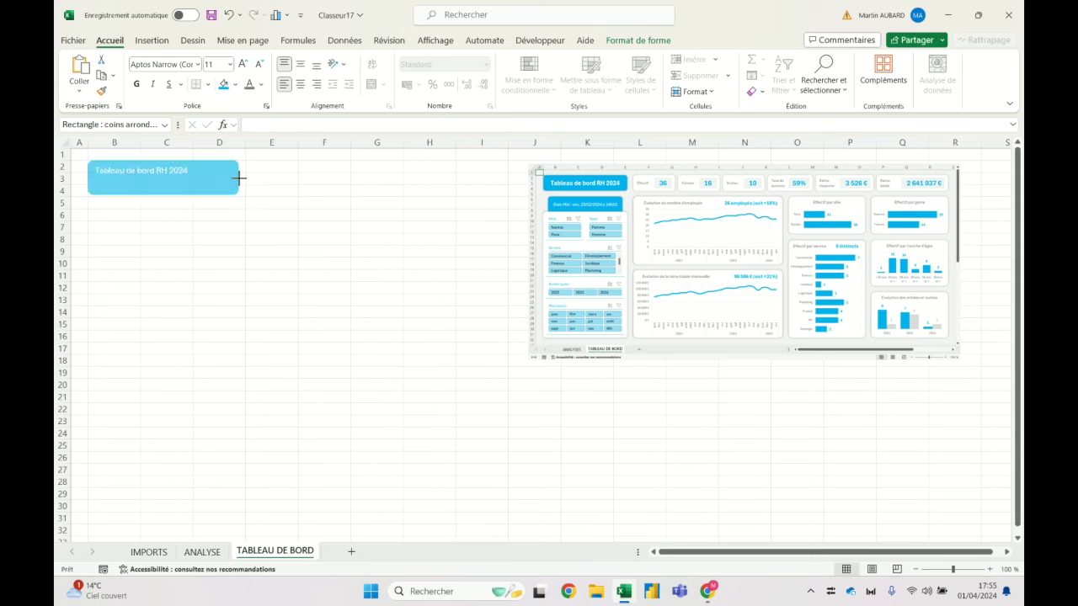
Make the title bold at 18 pt, centred in the shape, widening it to fit.
click(243, 64)
click(243, 65)
click(242, 65)
drag(239, 177, 279, 176)
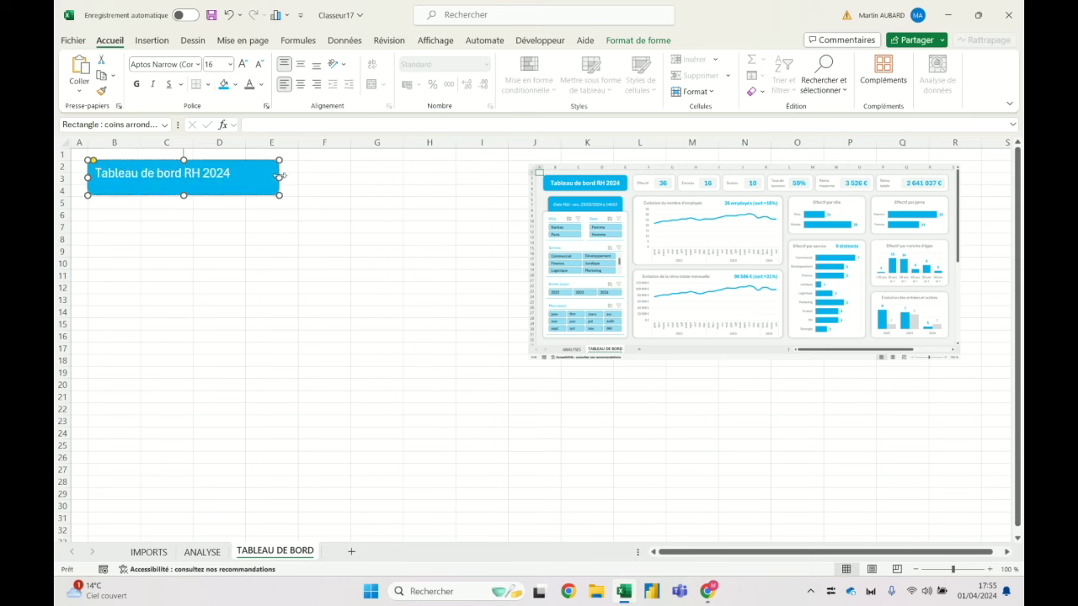
click(242, 64)
key(ctrl+g)
click(300, 84)
click(300, 65)
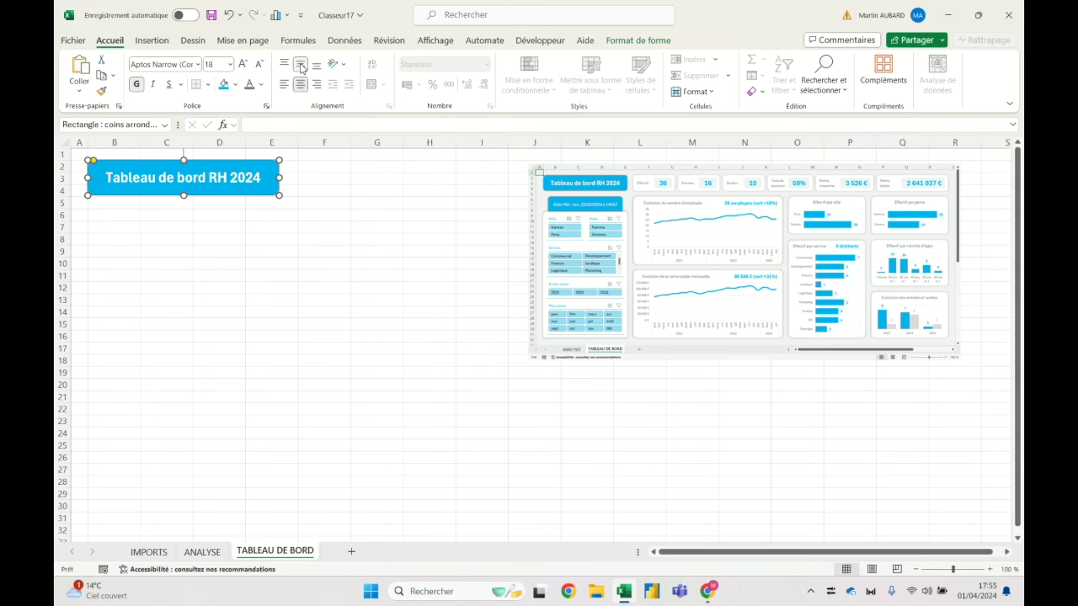
Widen the title shape slightly so the text fits comfortably.
click(216, 323)
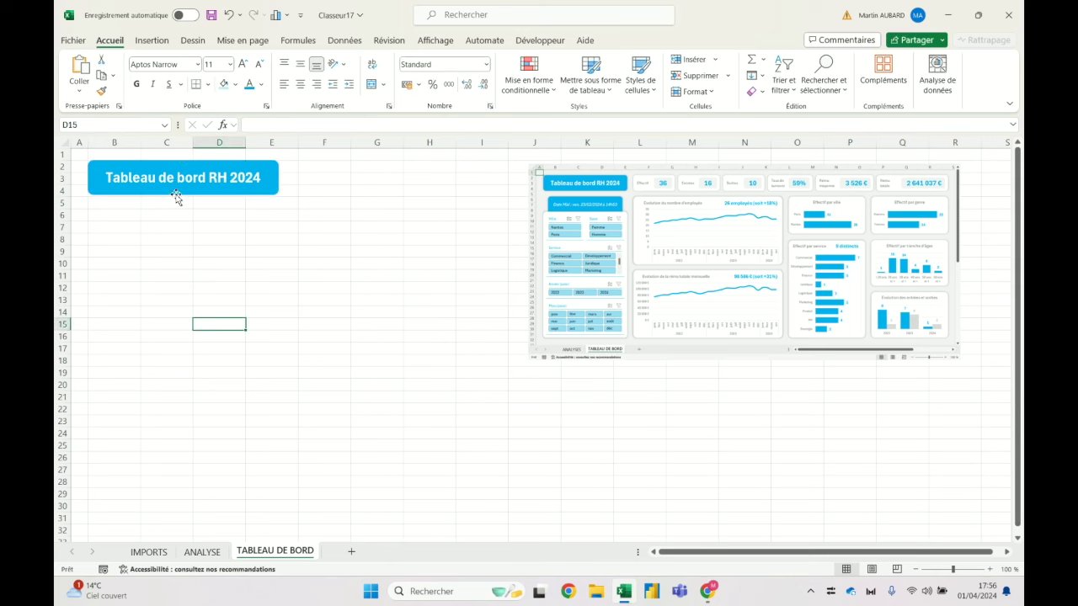
click(177, 192)
drag(279, 177, 284, 178)
click(272, 277)
key(Up)
key(Up)
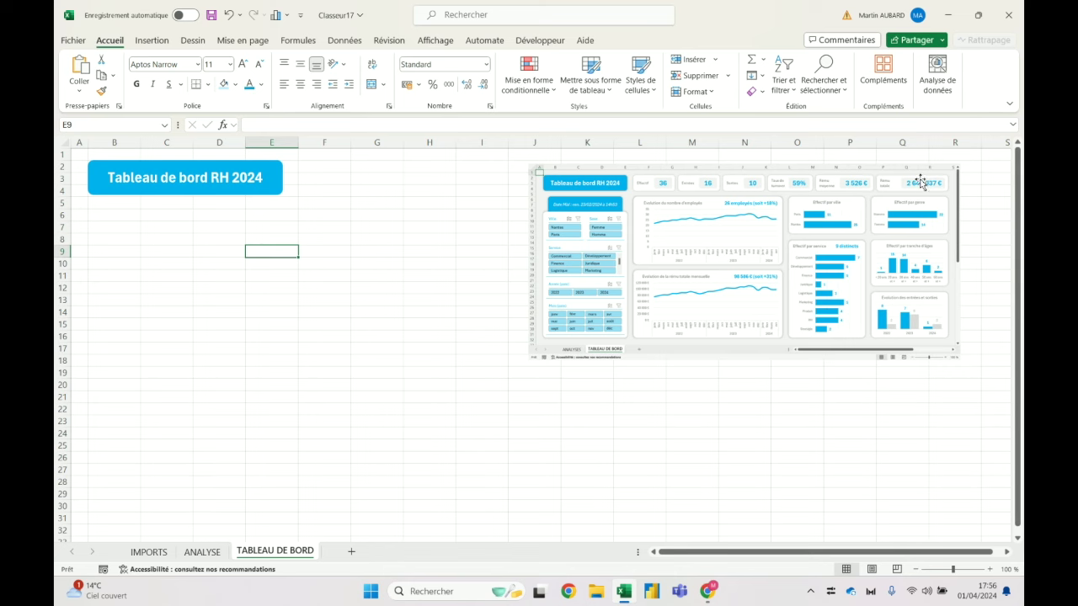
Cut all five slicers from the ANALYSE sheet.
click(202, 552)
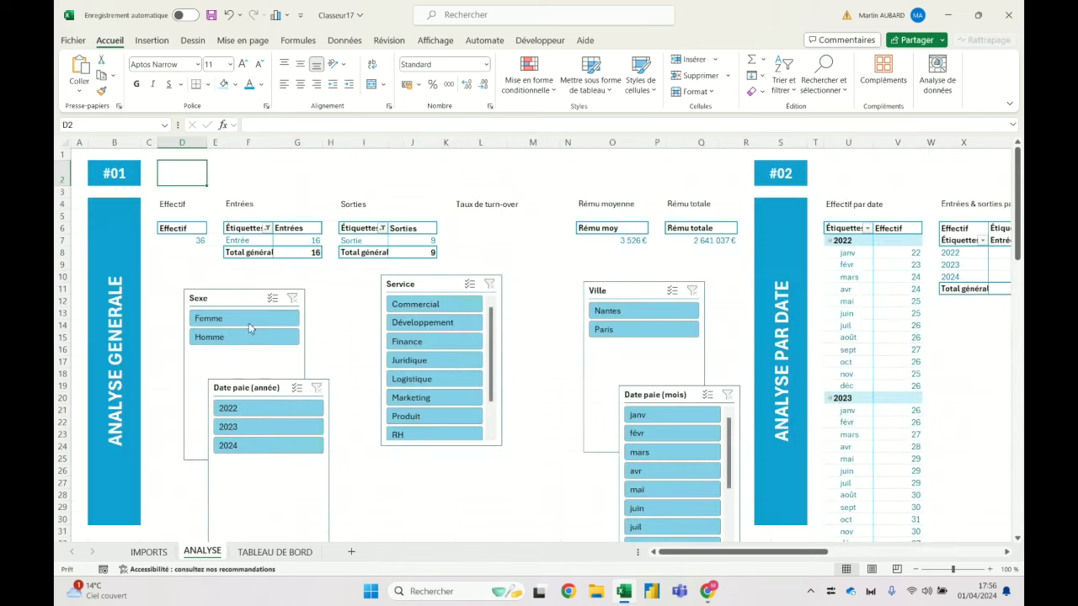
click(251, 298)
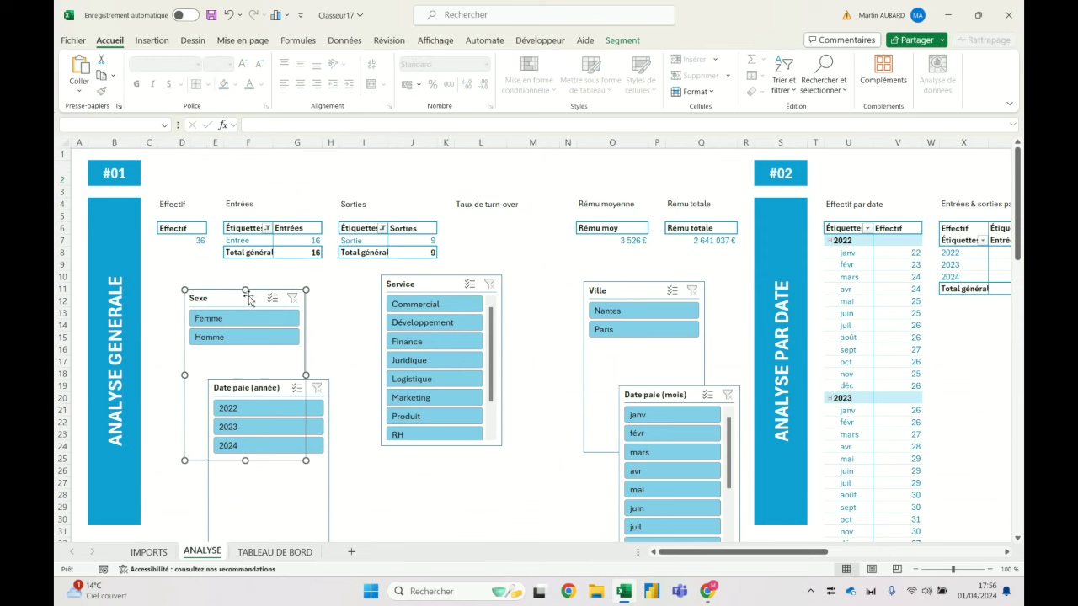
key(ctrl+a)
key(Escape)
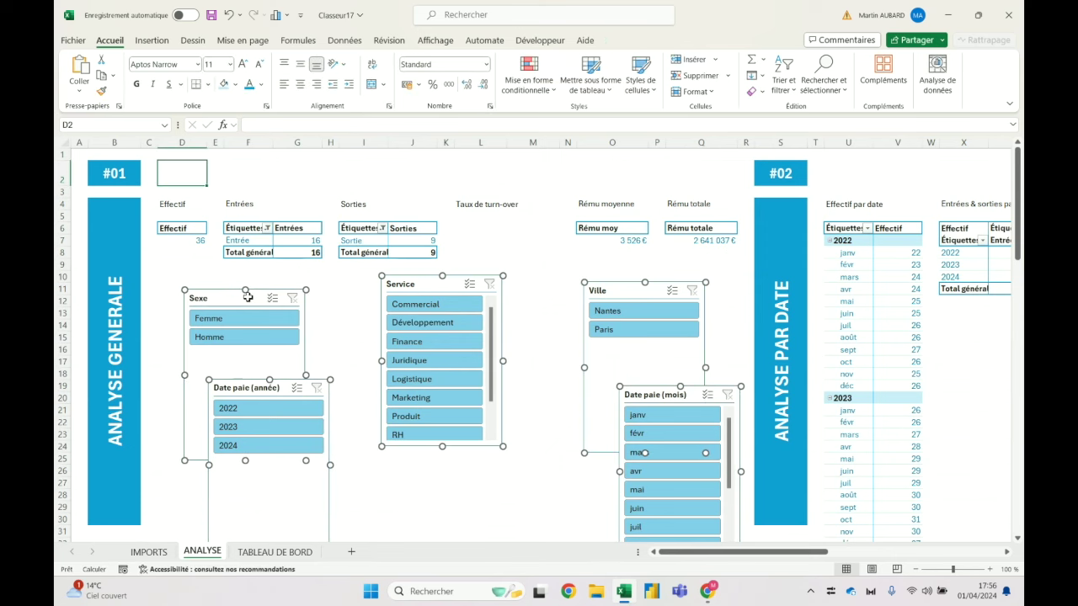
key(ctrl+x)
Paste the slicers at B11 on TABLEAU DE BORD with Coller tout and enable connections.
click(266, 552)
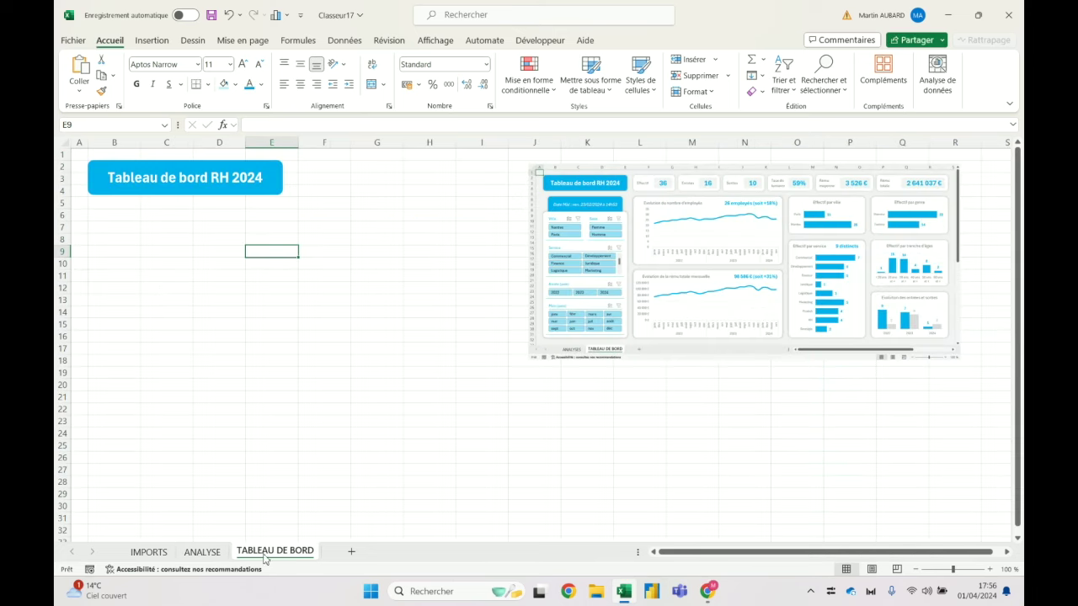
click(126, 225)
click(118, 277)
key(ctrl+v)
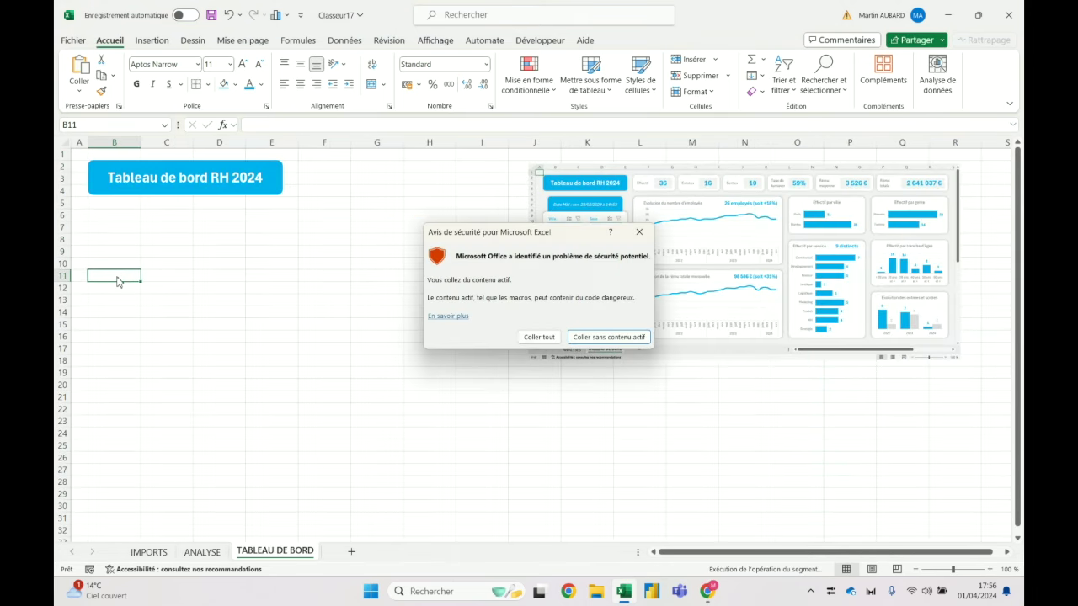
click(539, 337)
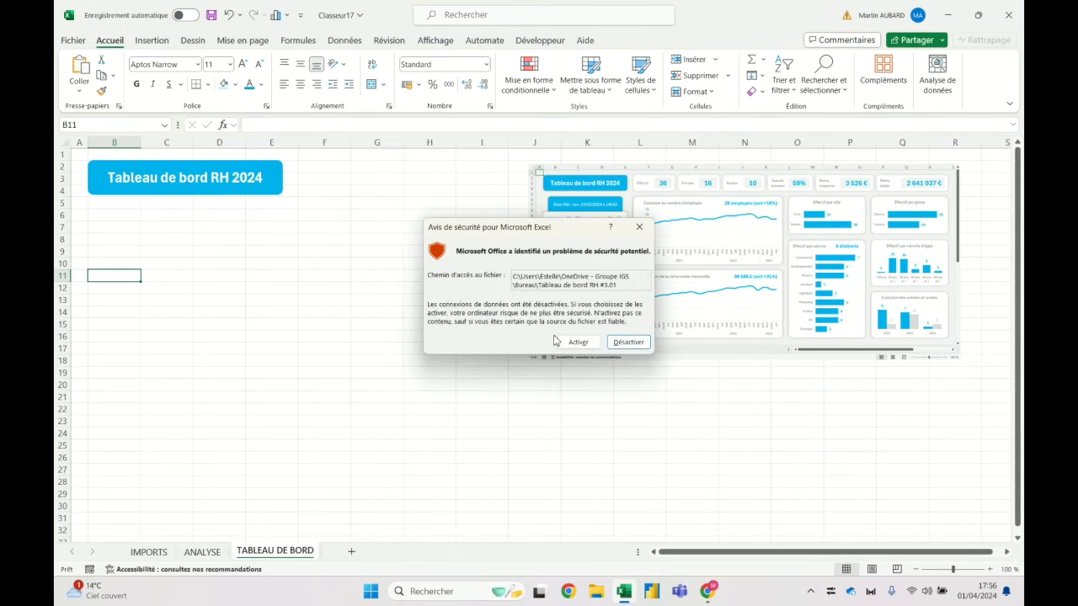
click(561, 343)
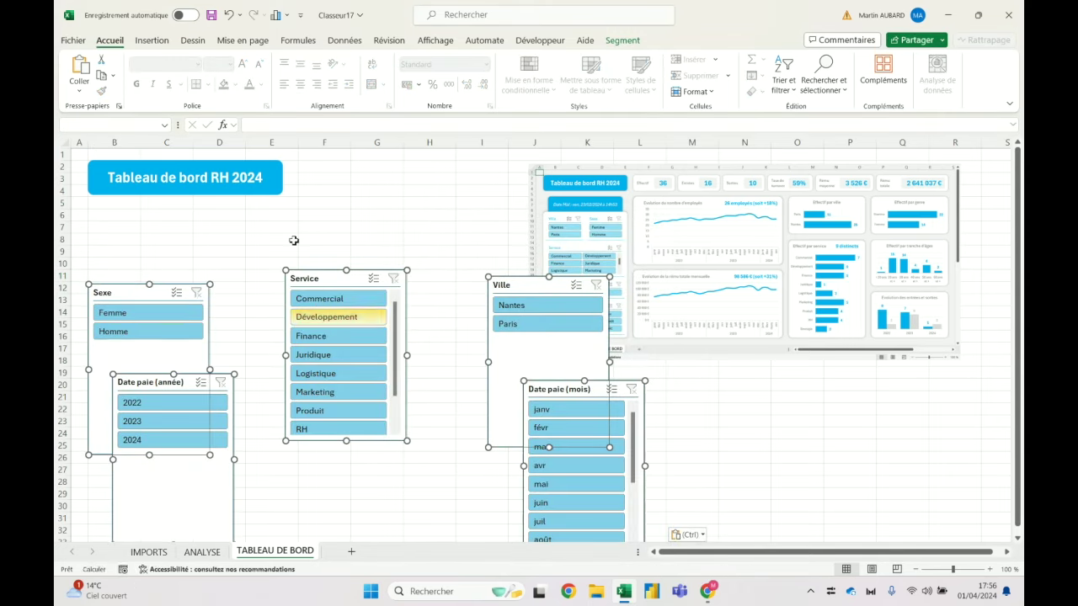
click(293, 241)
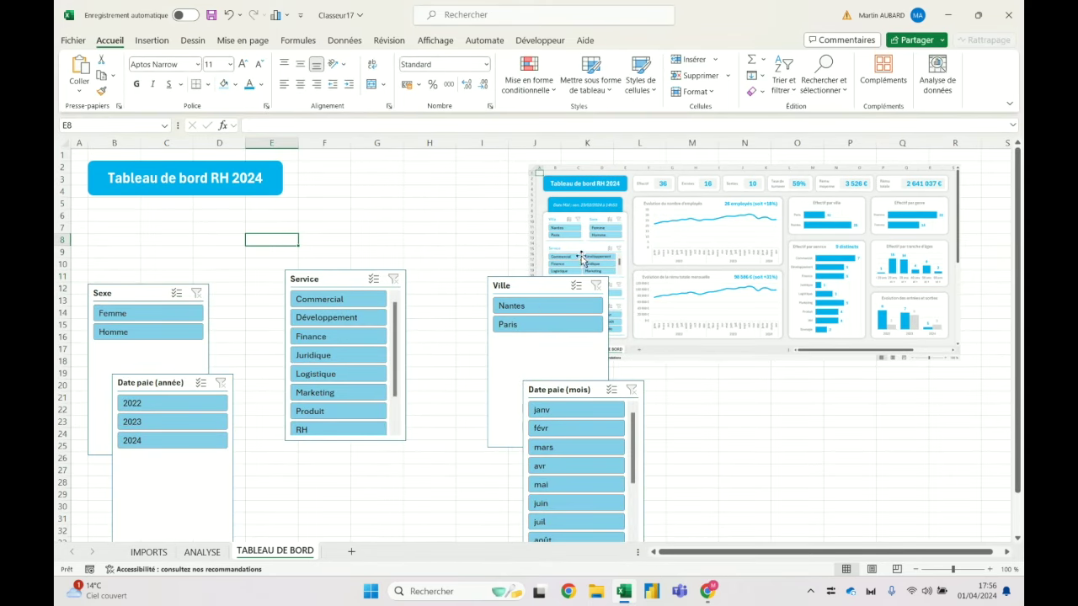
Place the Ville slicer at cell B8 in the upper left.
drag(152, 300, 340, 410)
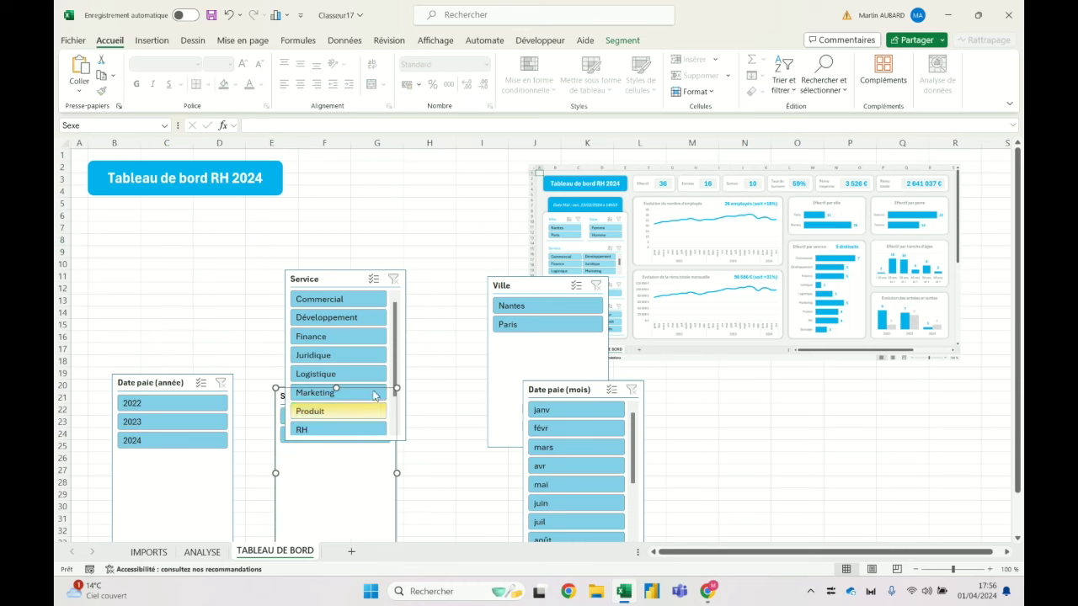
drag(524, 292, 126, 257)
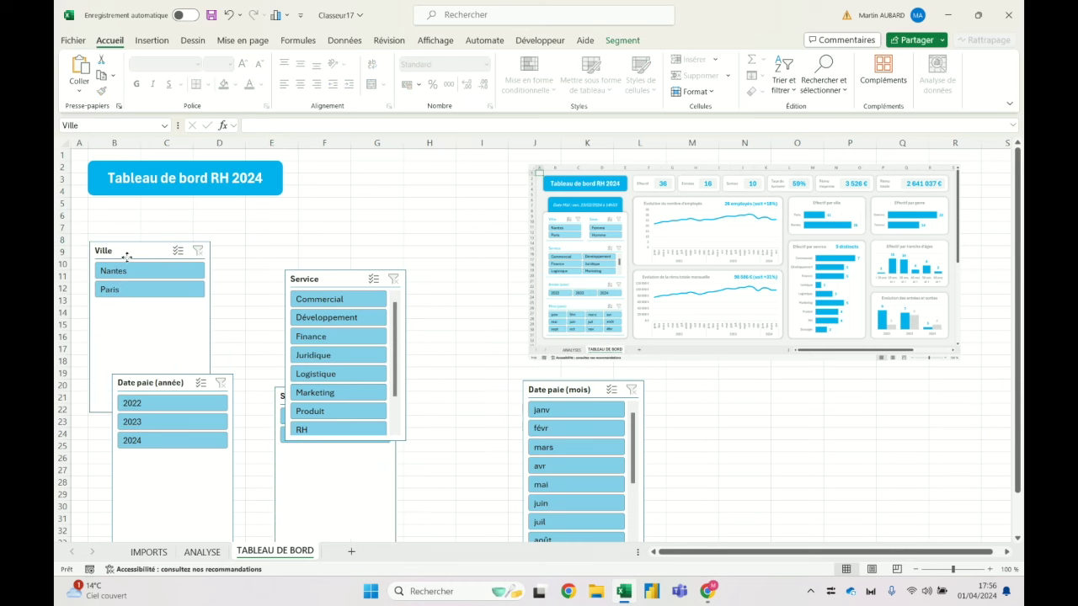
drag(127, 257, 148, 266)
click(104, 240)
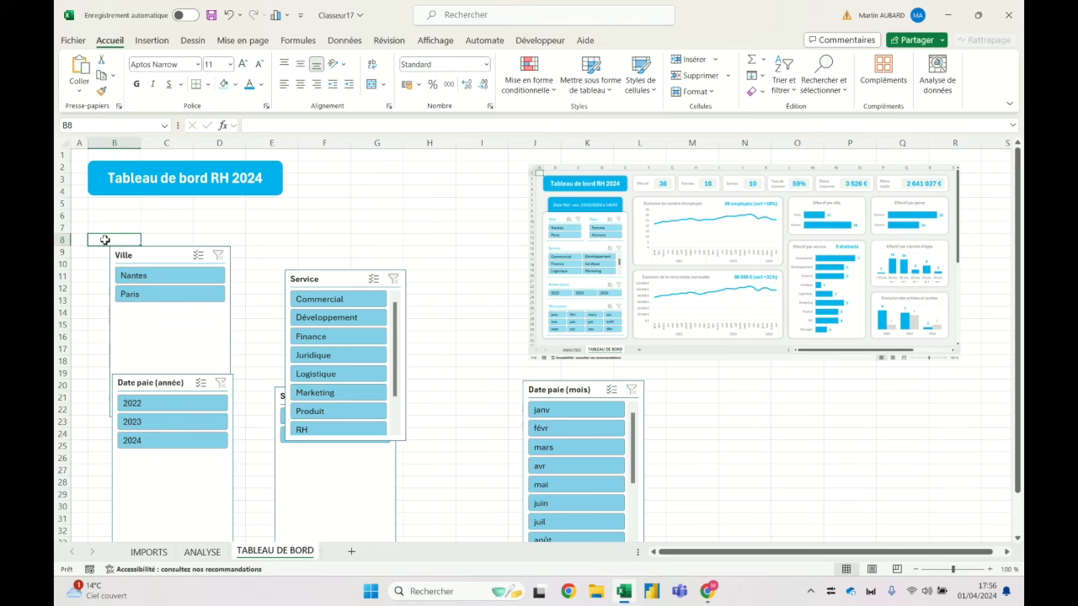
key(ctrl+v)
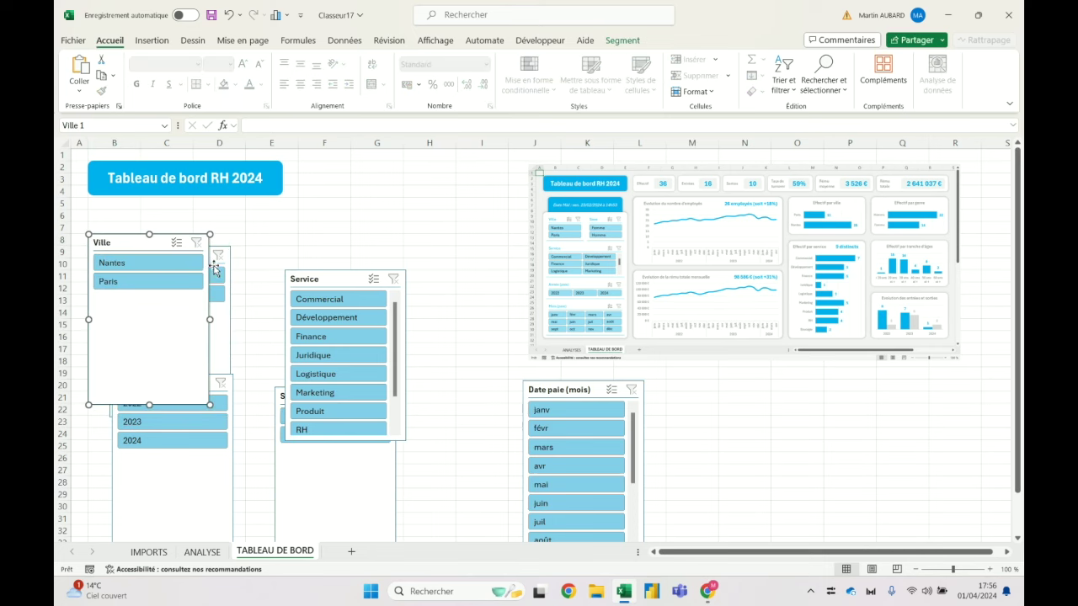
click(214, 268)
key(Delete)
Put the Sexe slicer beside Ville and narrow both slicers.
drag(336, 289, 421, 358)
mouse_move(316, 399)
mouse_down()
mouse_move(242, 242)
mouse_move(255, 246)
mouse_up()
click(170, 248)
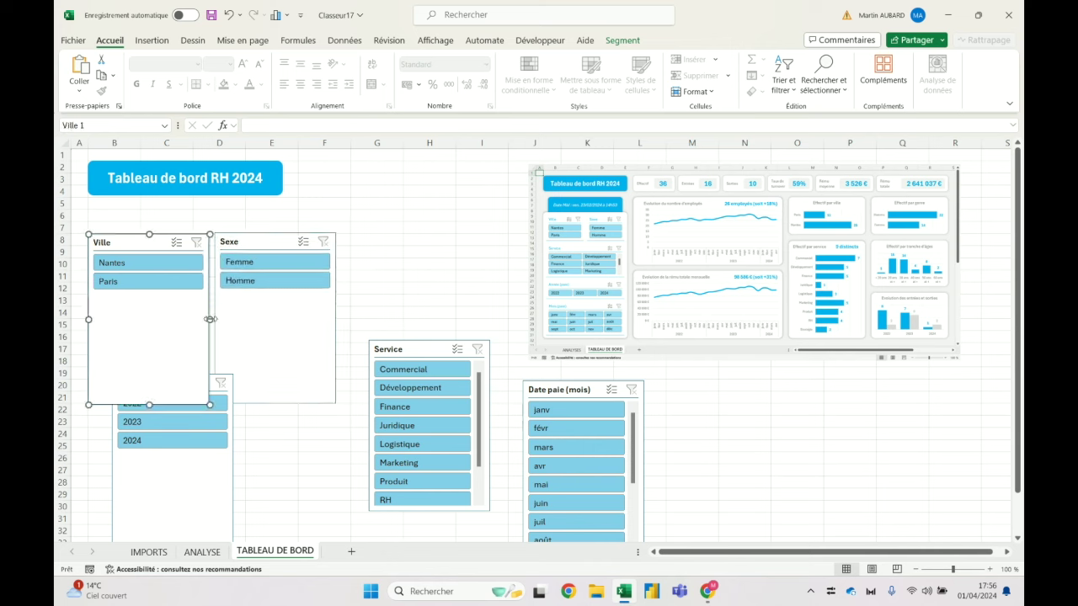
drag(210, 319, 169, 319)
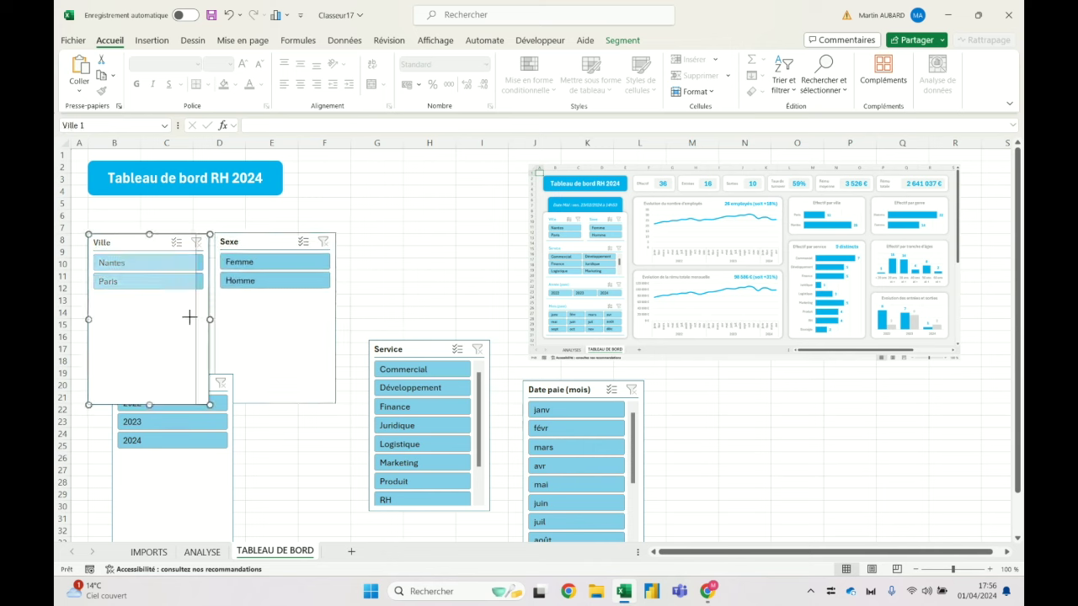
click(269, 246)
drag(335, 320, 309, 319)
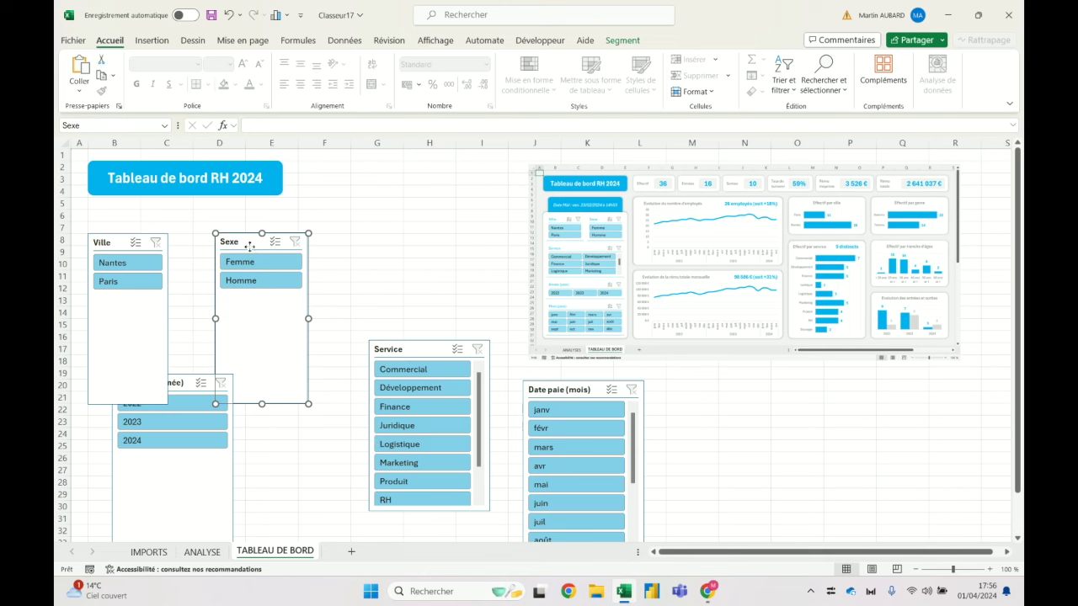
drag(249, 246, 215, 247)
click(135, 333)
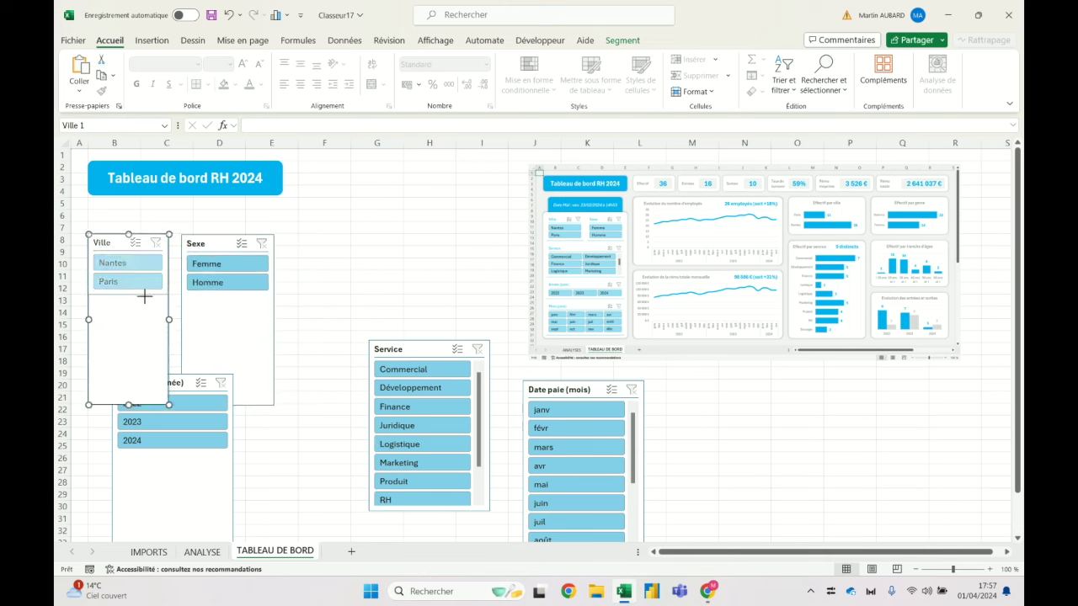
drag(145, 296, 145, 297)
Set both the Ville and Sexe slicer heights to 2,6 cm.
click(623, 41)
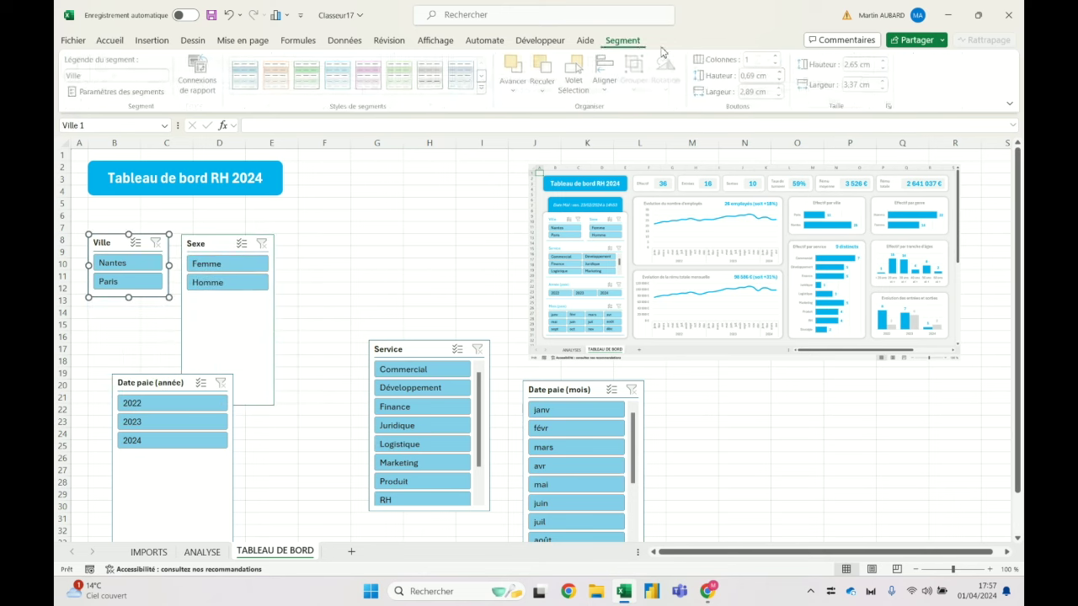
click(887, 71)
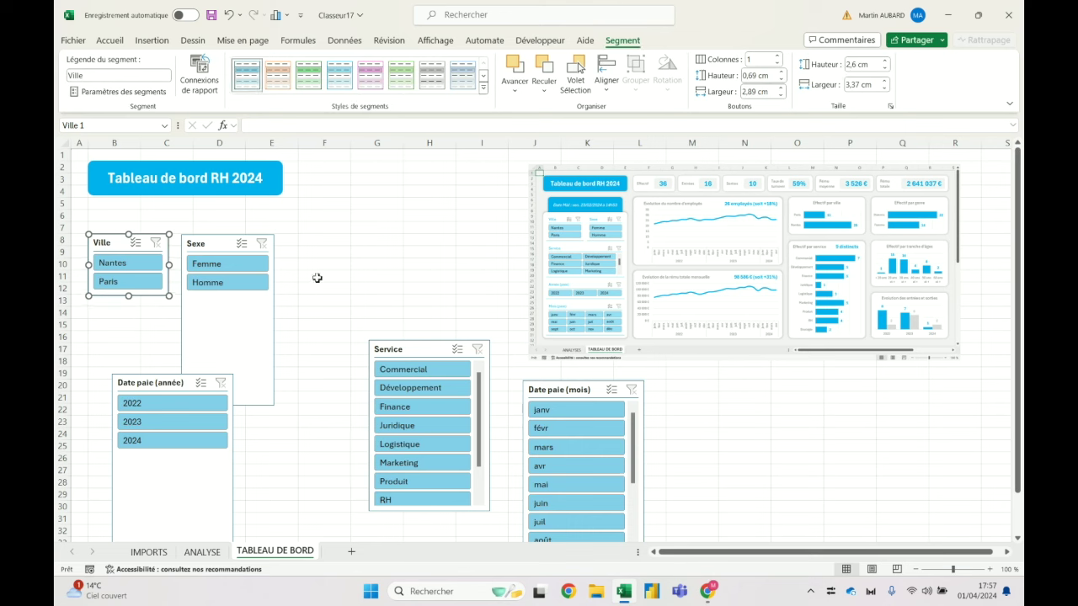
click(229, 244)
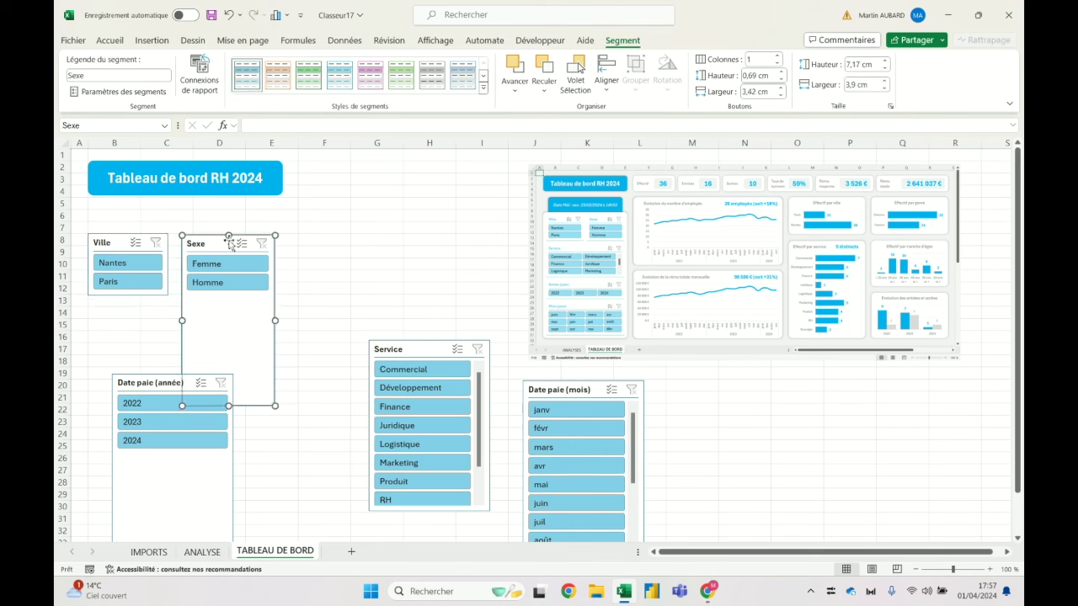
click(857, 64)
text(2,6)
key(Return)
click(376, 311)
Move the Service slicer to cell B14.
click(430, 354)
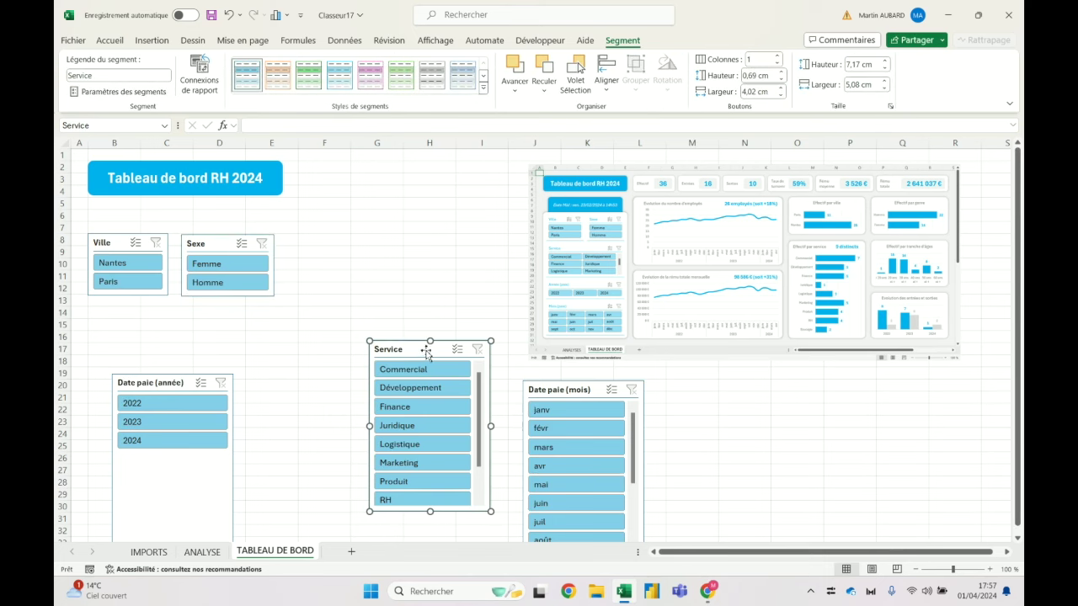
click(129, 314)
key(ctrl+v)
click(433, 357)
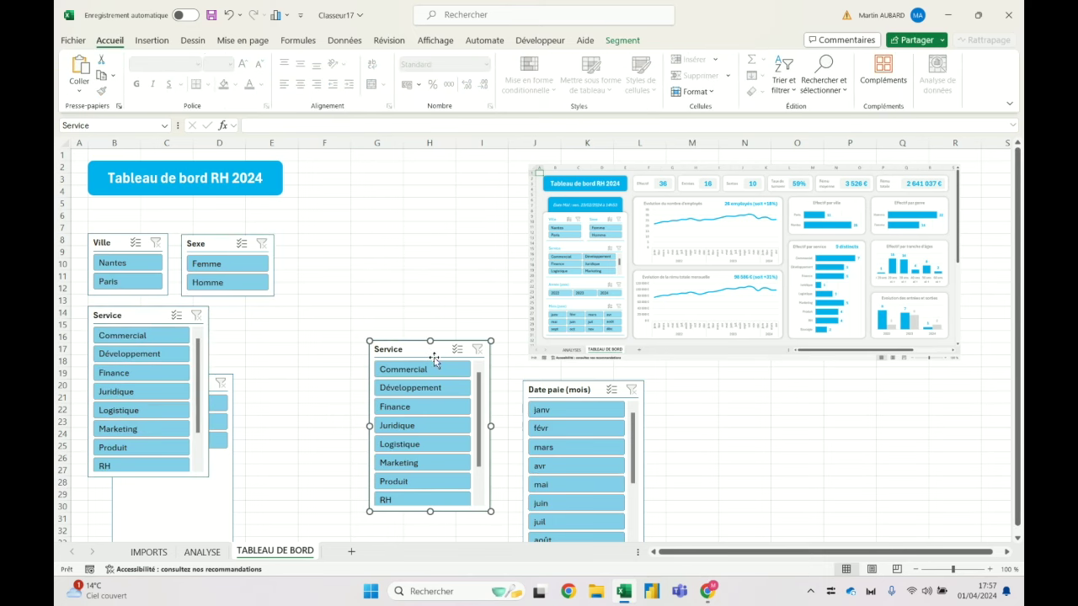
key(Delete)
click(160, 316)
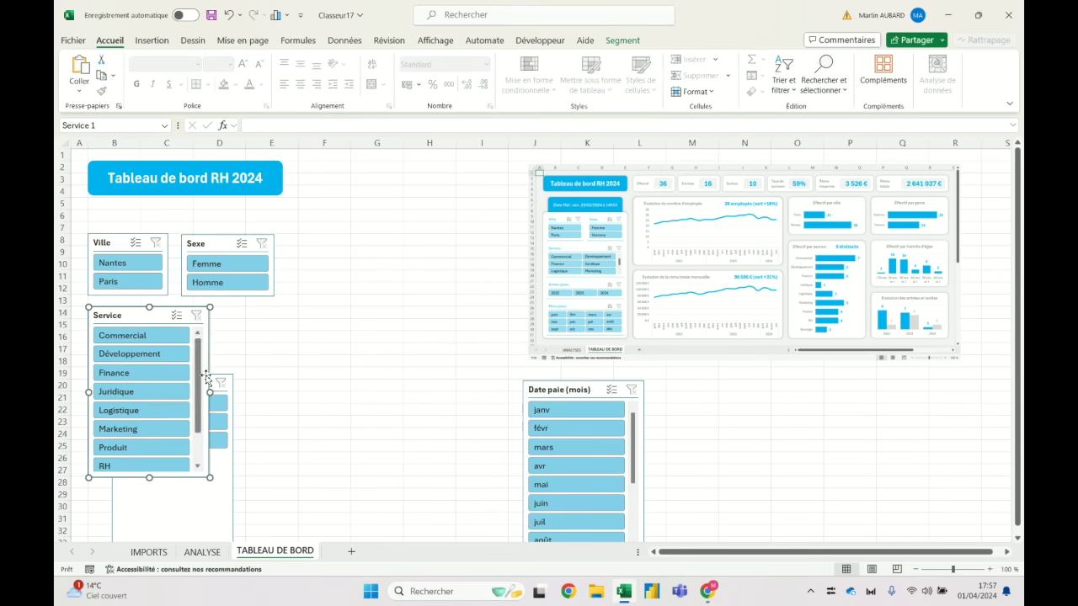
Widen the Service slicer and lay its buttons out in 2 columns, three rows tall.
drag(210, 391, 277, 391)
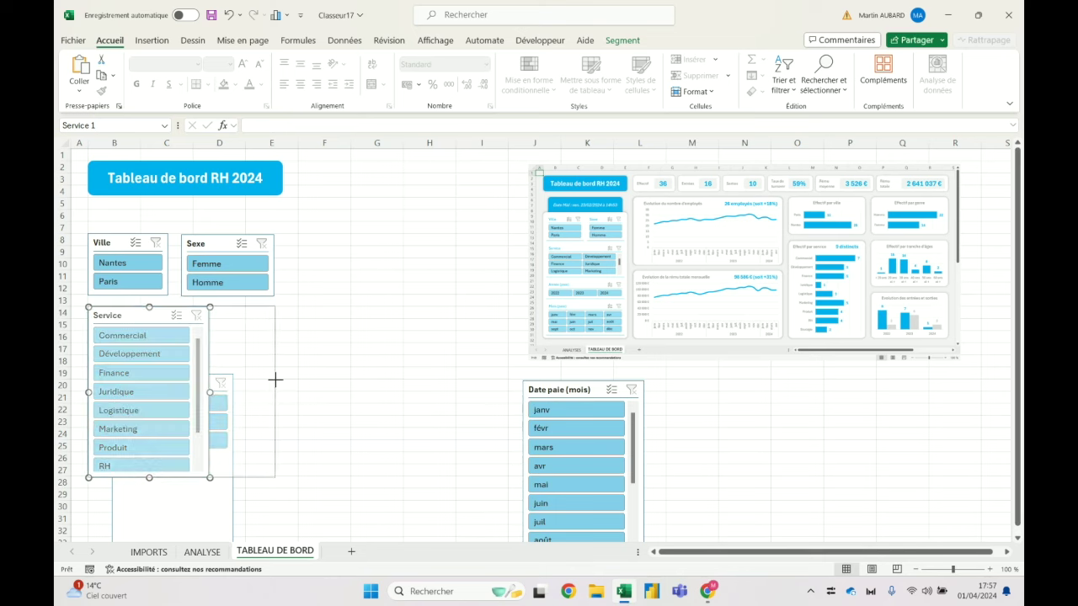
click(637, 42)
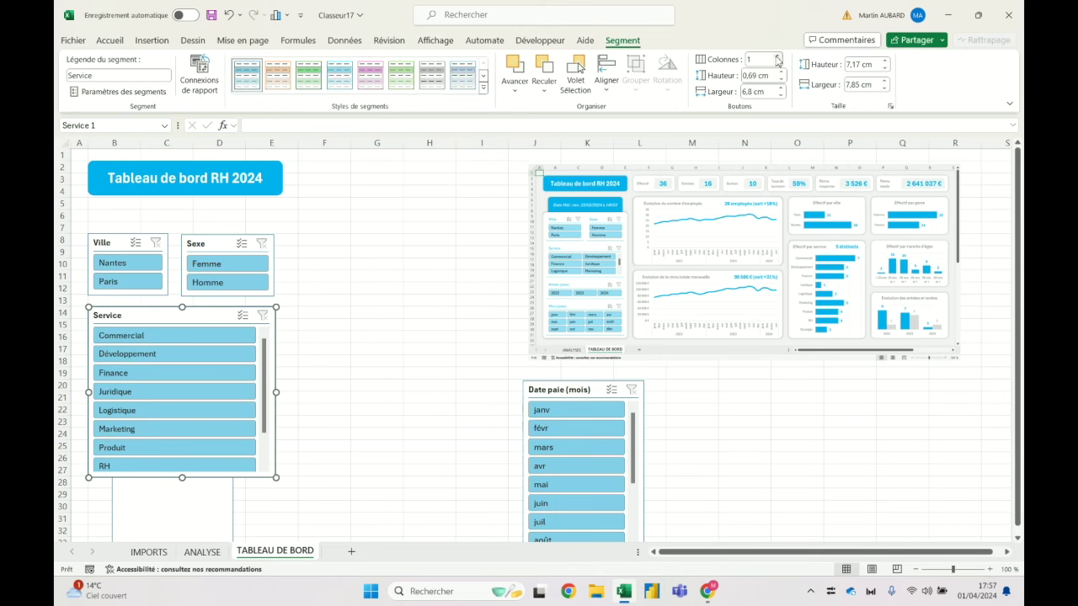
click(776, 57)
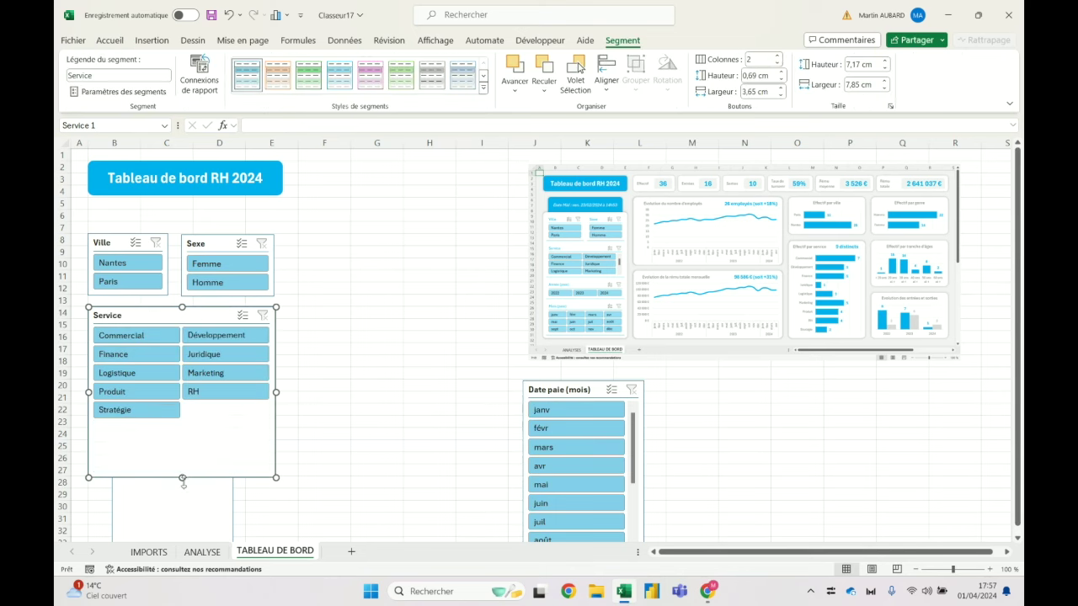
drag(177, 410, 194, 386)
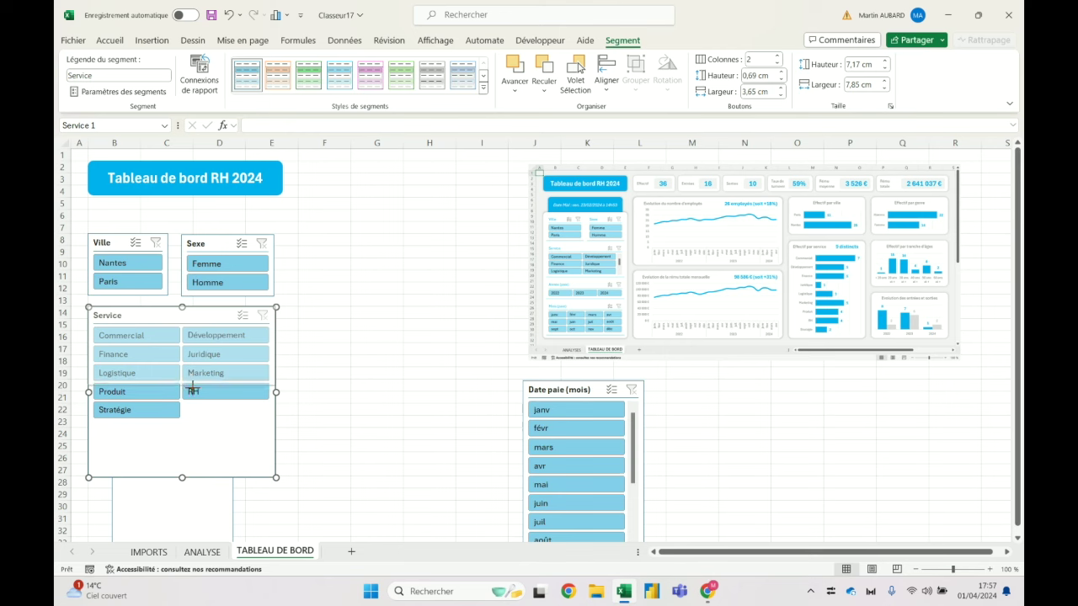
click(358, 346)
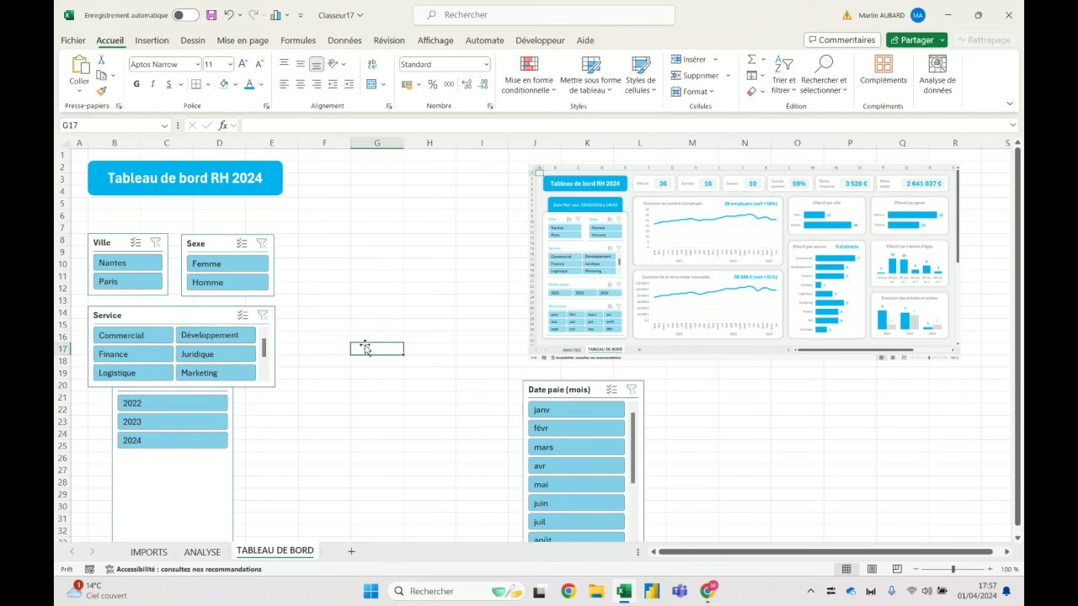
Place the year slicer below Service, widened, with 3 columns and 1,8 cm height.
drag(189, 490, 285, 507)
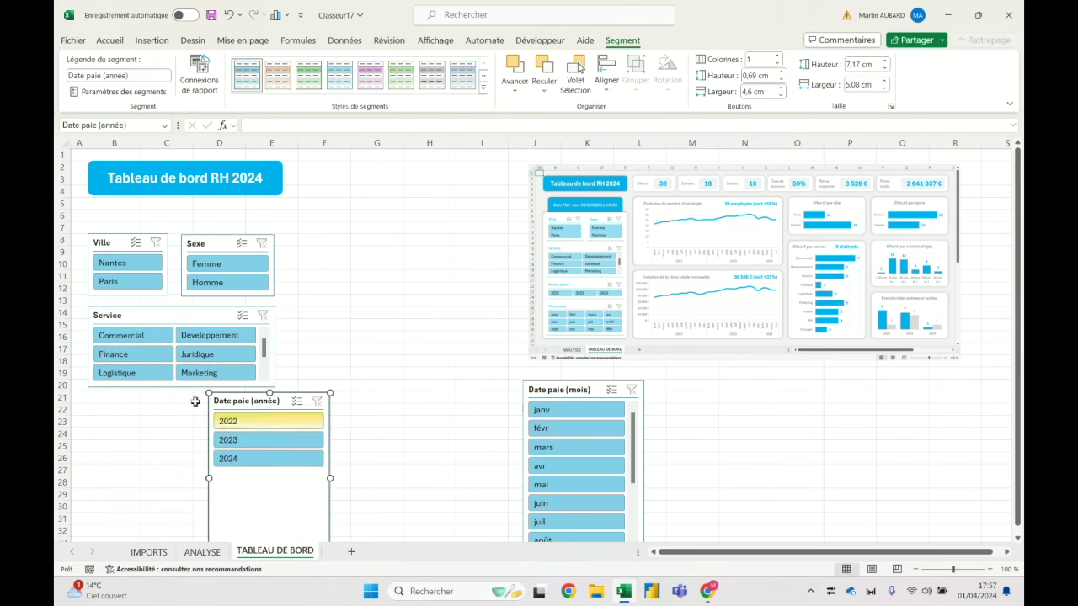
click(124, 408)
key(ctrl+z)
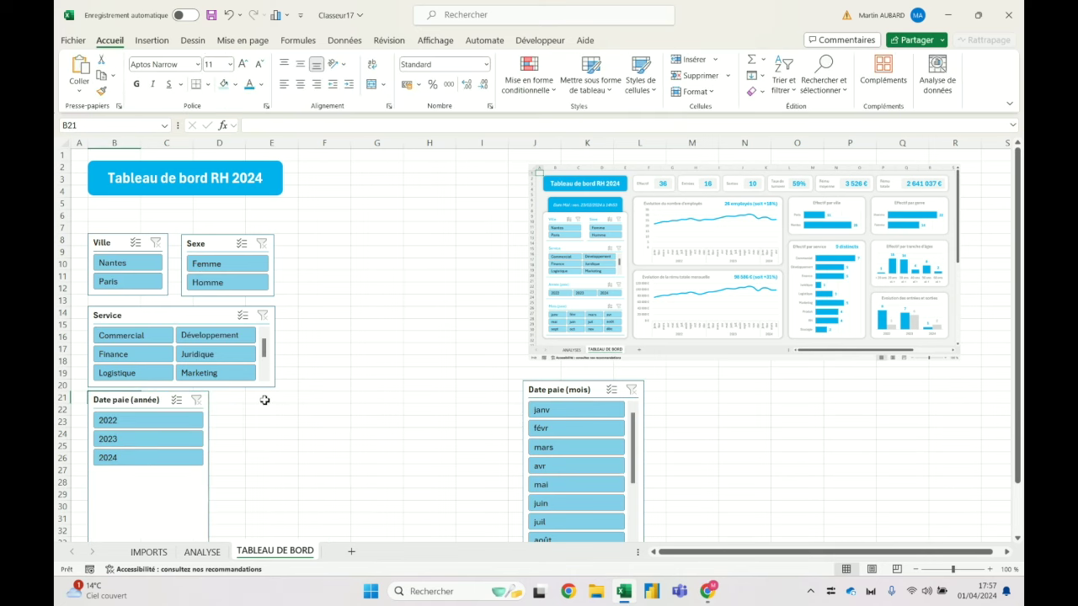
click(148, 407)
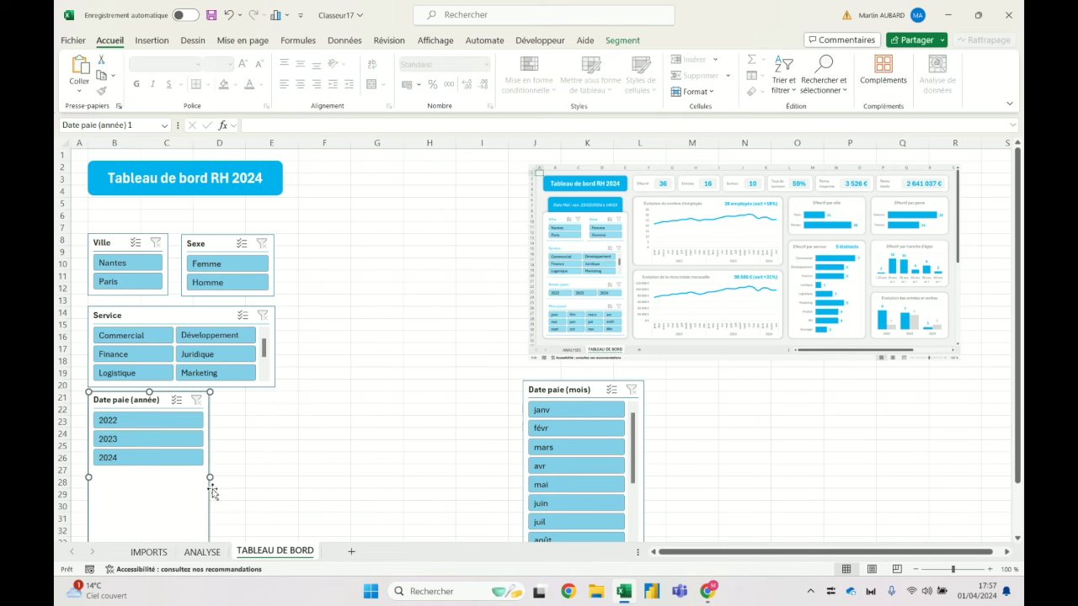
drag(251, 471, 276, 476)
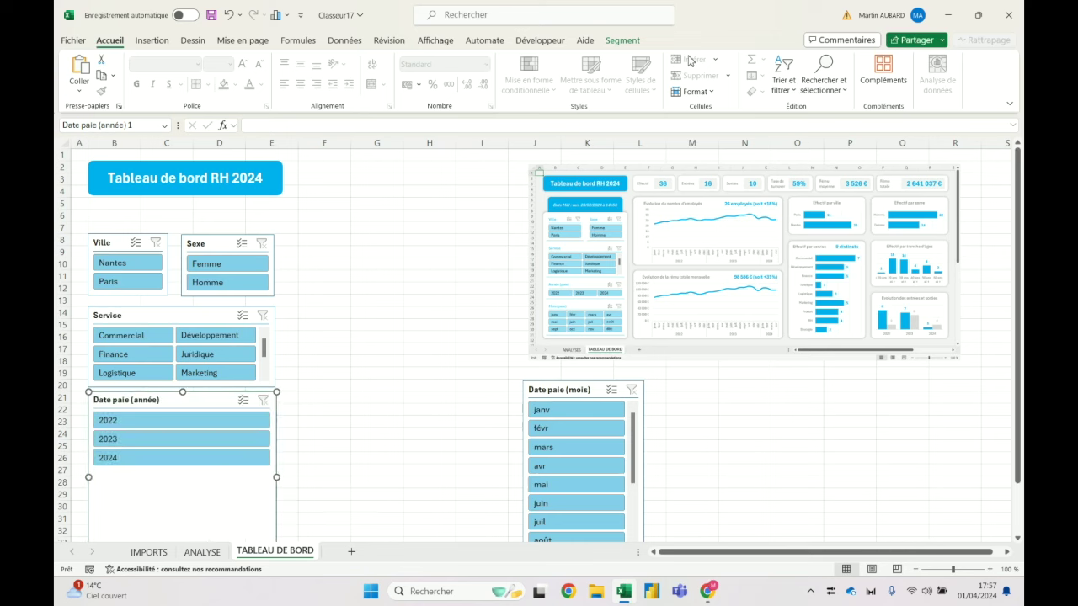
click(639, 46)
click(780, 57)
click(780, 57)
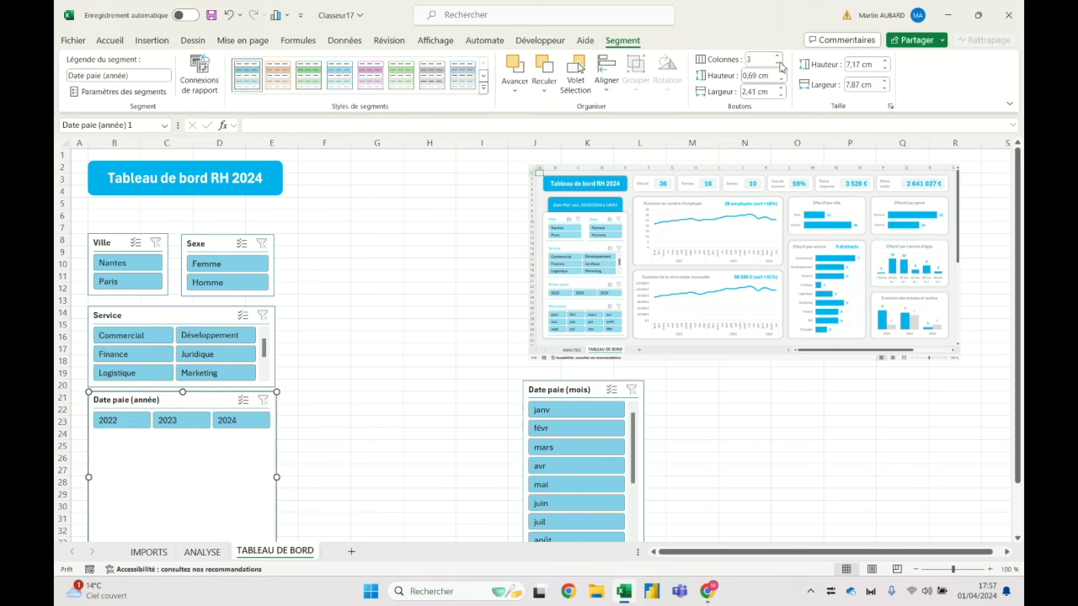
click(858, 64)
text(1,8)
key(Return)
click(386, 365)
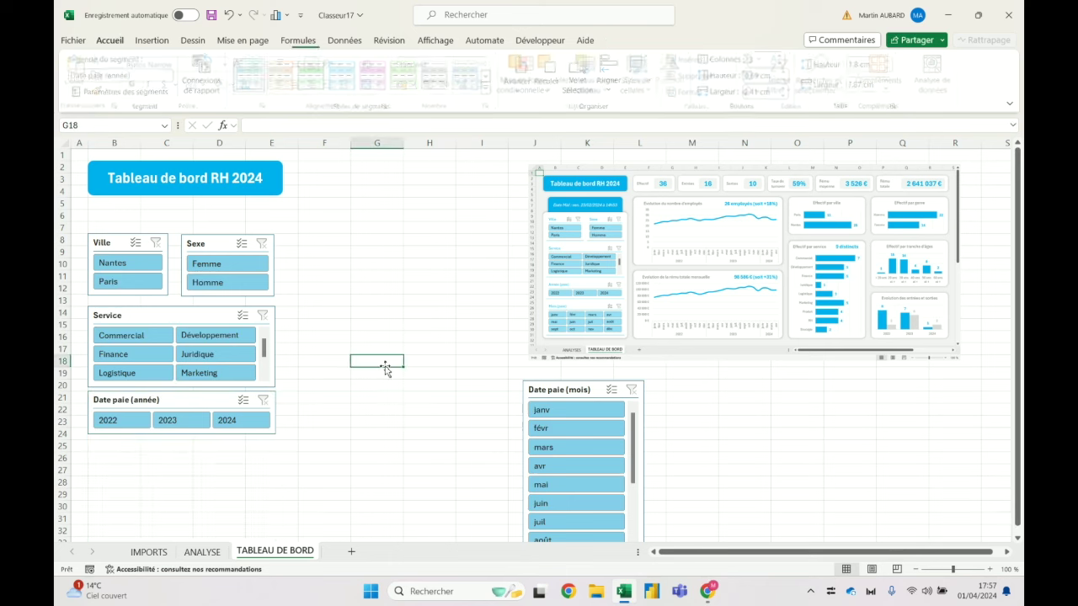
Place the month slicer below the year slicer with 4 columns and 3,4 cm height.
mouse_move(573, 389)
mouse_down()
mouse_move(403, 439)
mouse_move(172, 454)
mouse_move(237, 466)
mouse_move(169, 453)
mouse_up()
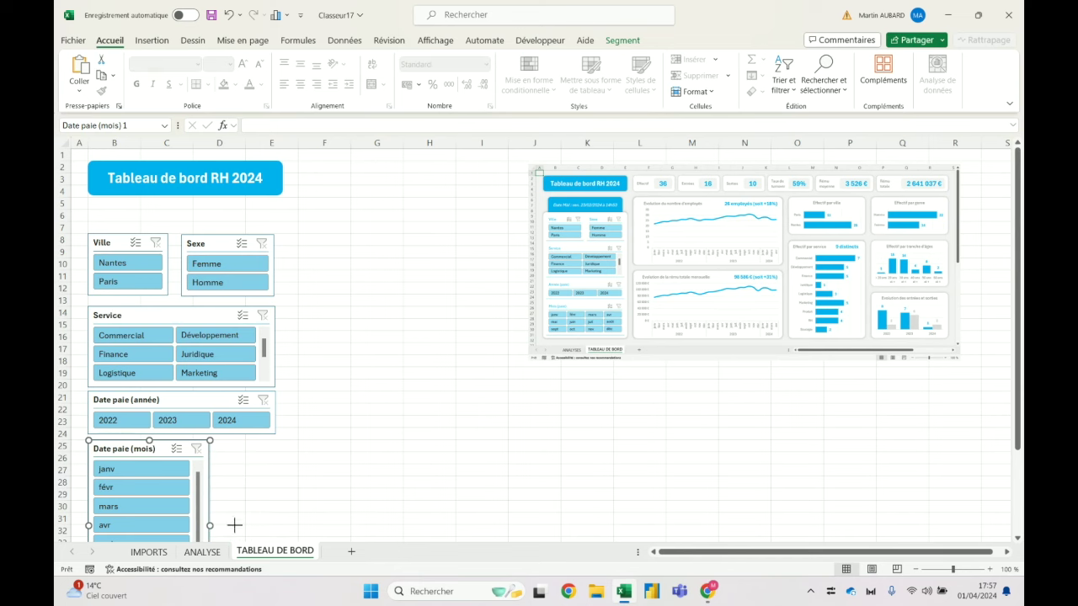
drag(218, 528, 278, 516)
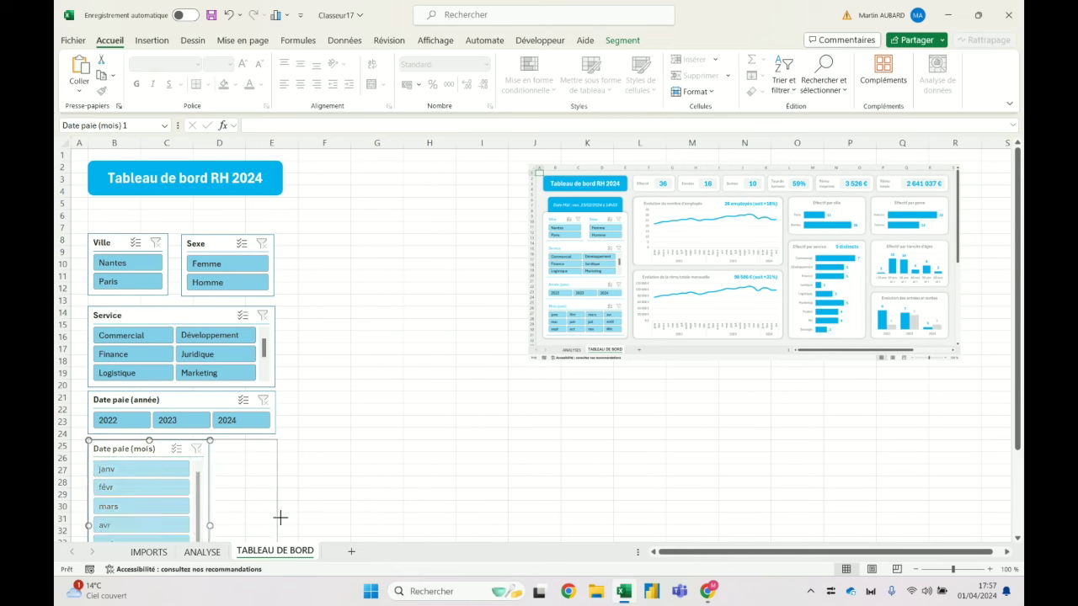
click(625, 42)
click(778, 57)
click(779, 57)
click(779, 57)
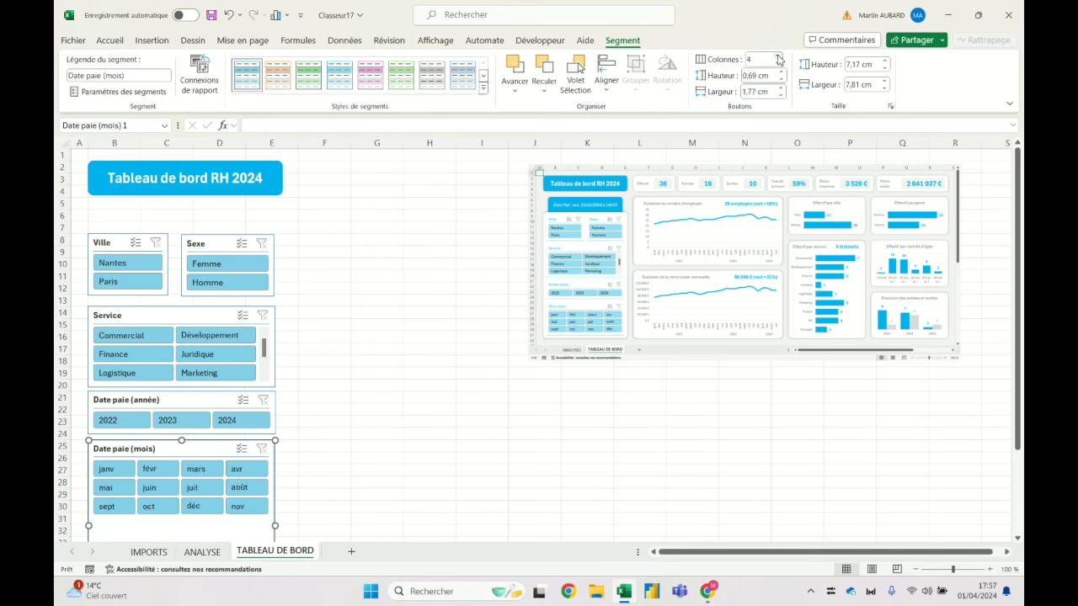
click(864, 68)
text(3)
key(Return)
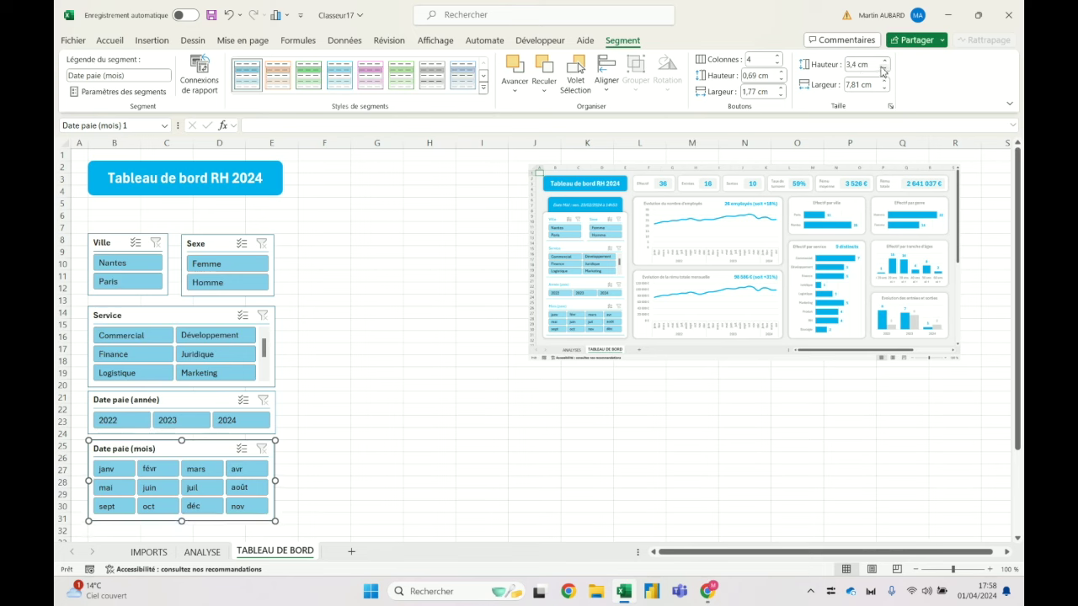
click(441, 369)
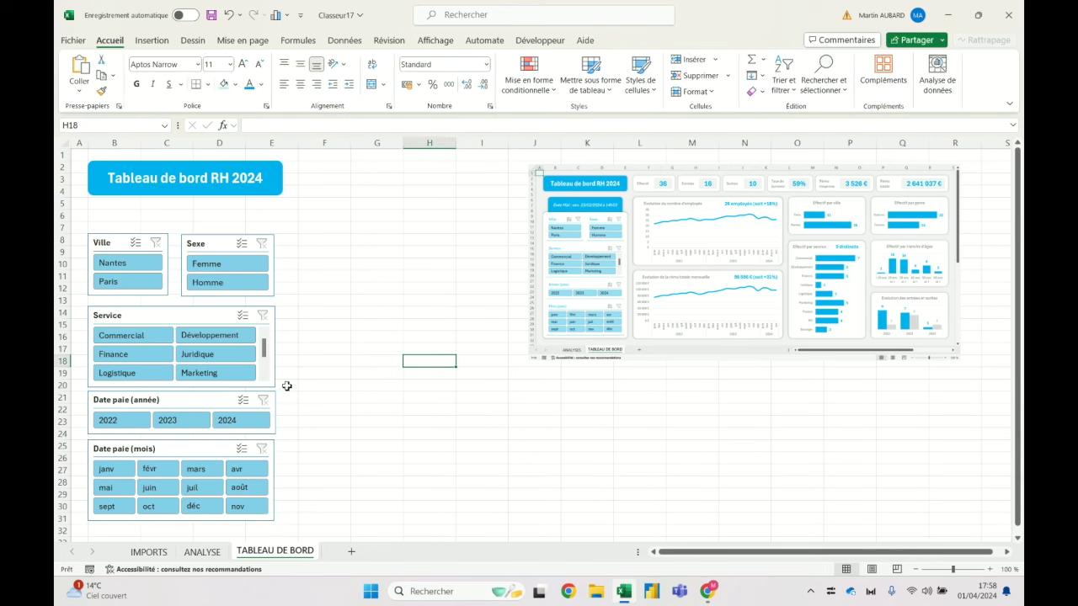
drag(189, 452, 192, 453)
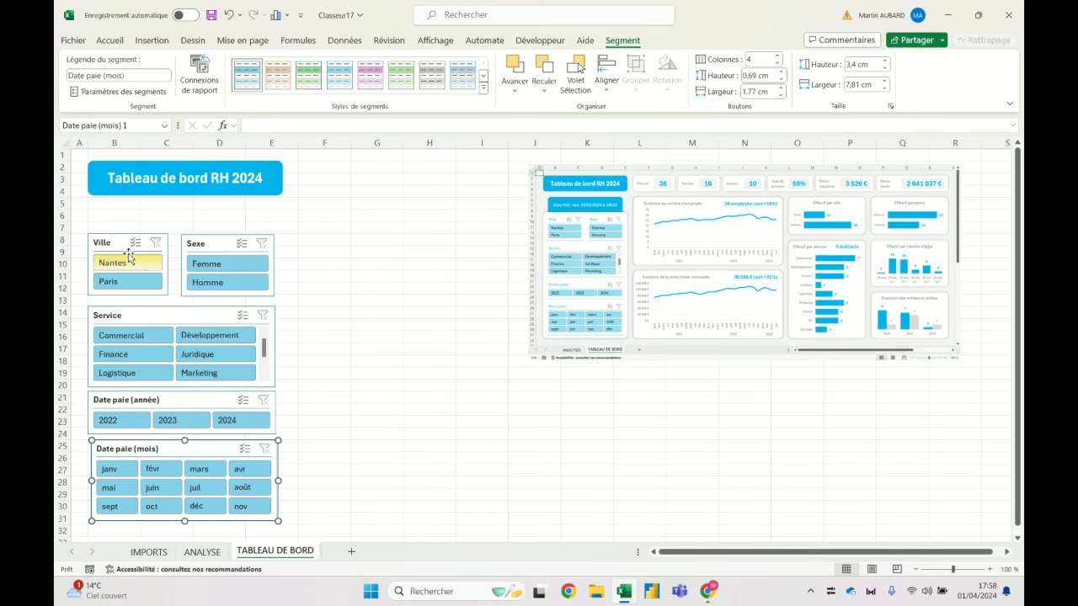
Align the Ville, Service, year and month slicers left and distribute them vertically.
click(122, 244)
ctrl+click(165, 319)
ctrl+click(168, 401)
ctrl+click(187, 454)
click(607, 69)
click(633, 113)
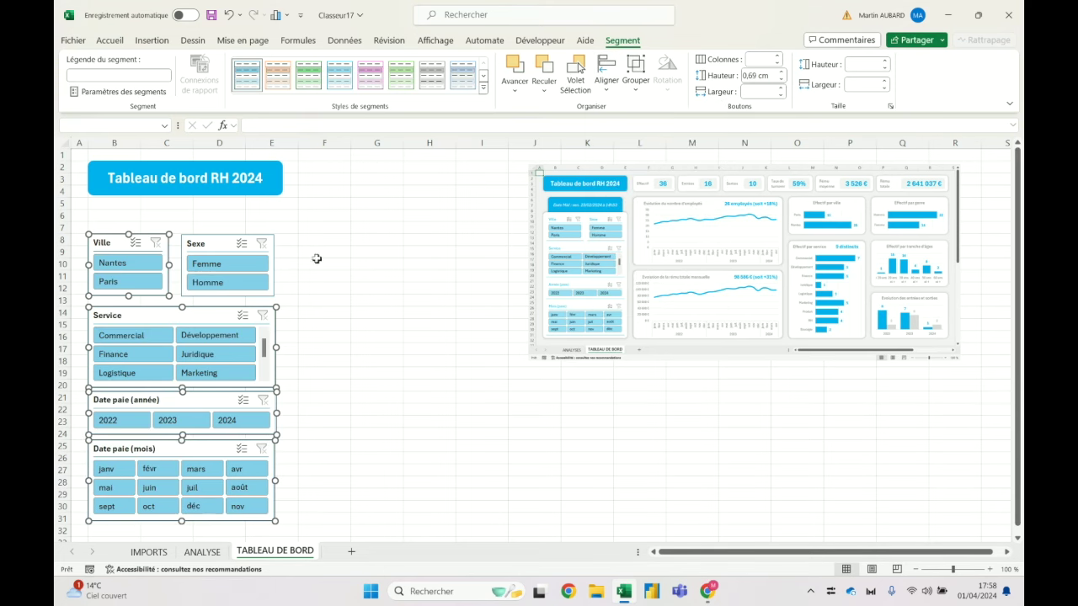
click(606, 69)
click(637, 240)
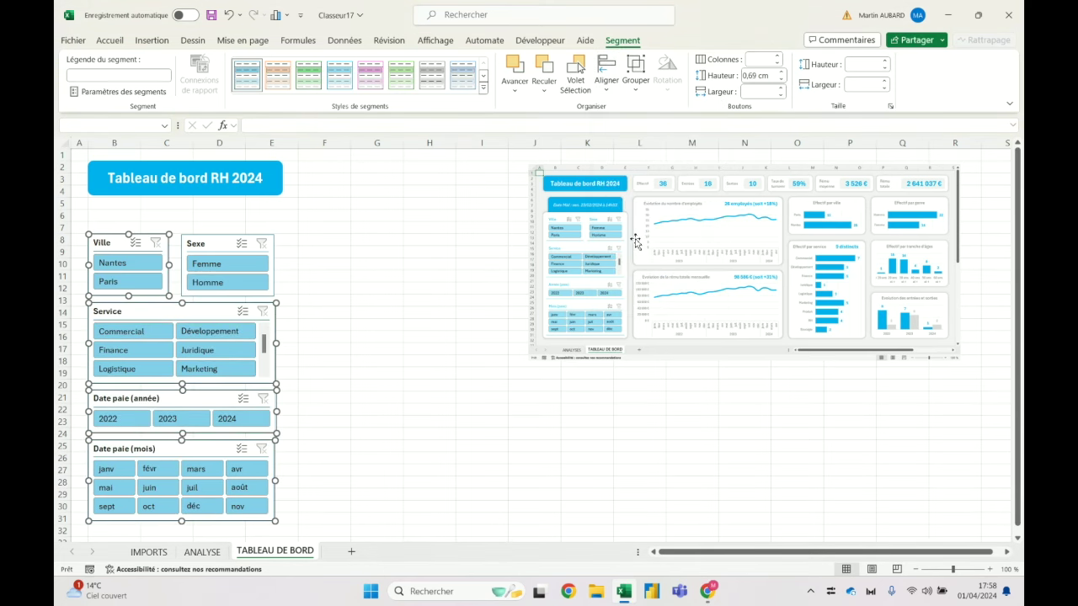
click(337, 276)
Nudge the Sexe slicer into line with Service, then go to the ANALYSE sheet.
drag(222, 243, 219, 242)
click(324, 227)
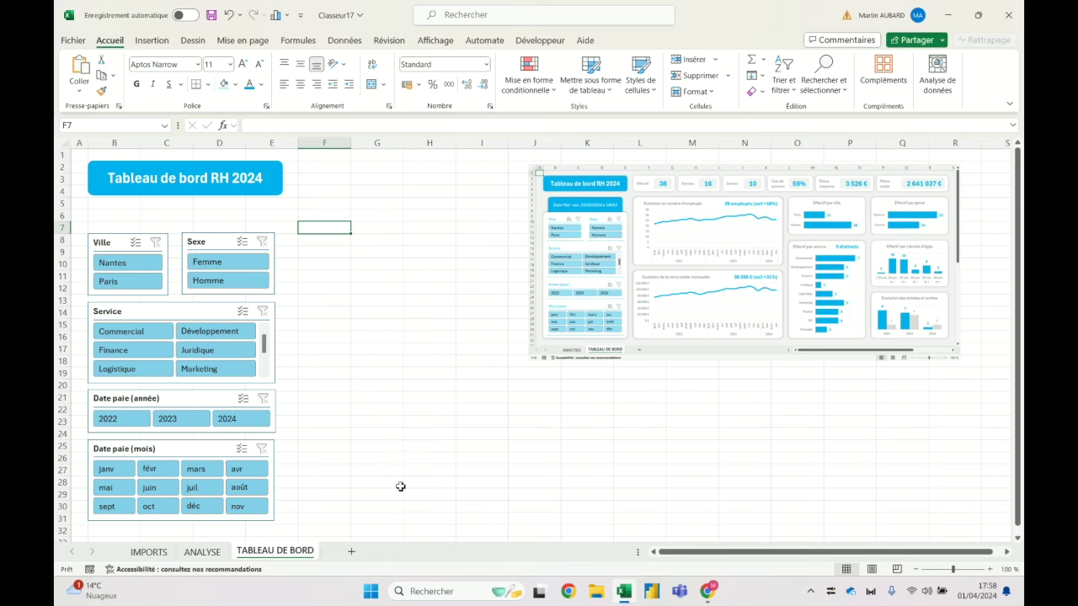
click(204, 552)
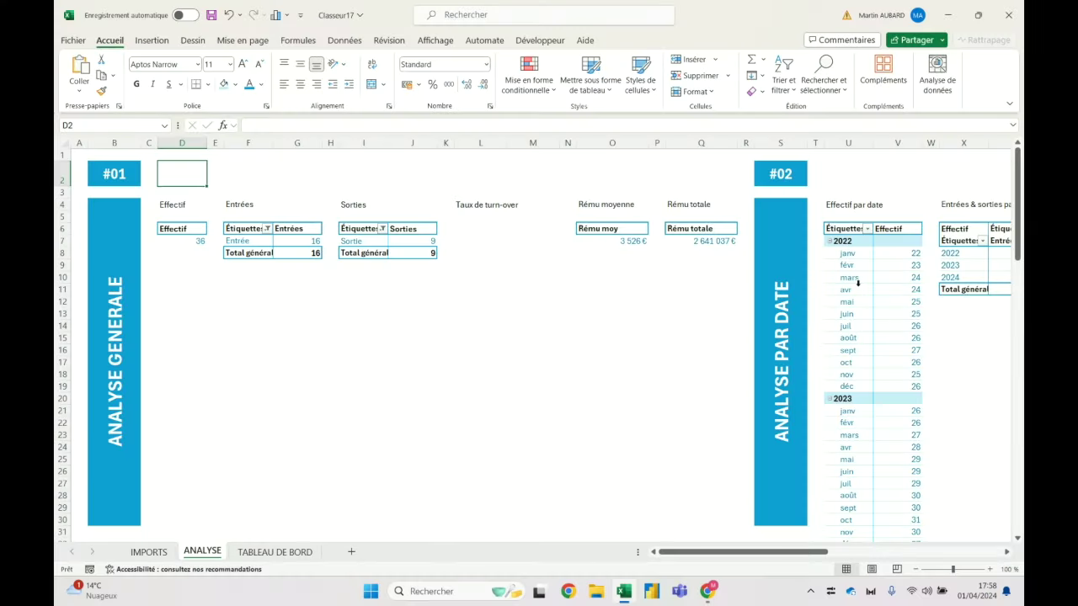
Insert a line pivot chart from the Effectif par date pivot table.
click(853, 286)
click(544, 551)
click(226, 302)
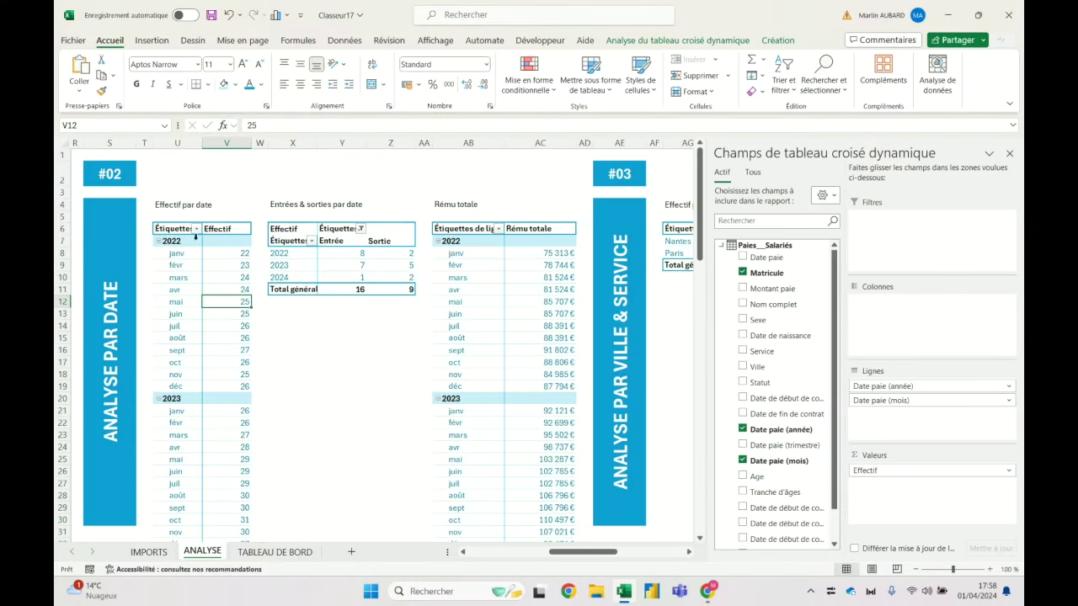
click(161, 47)
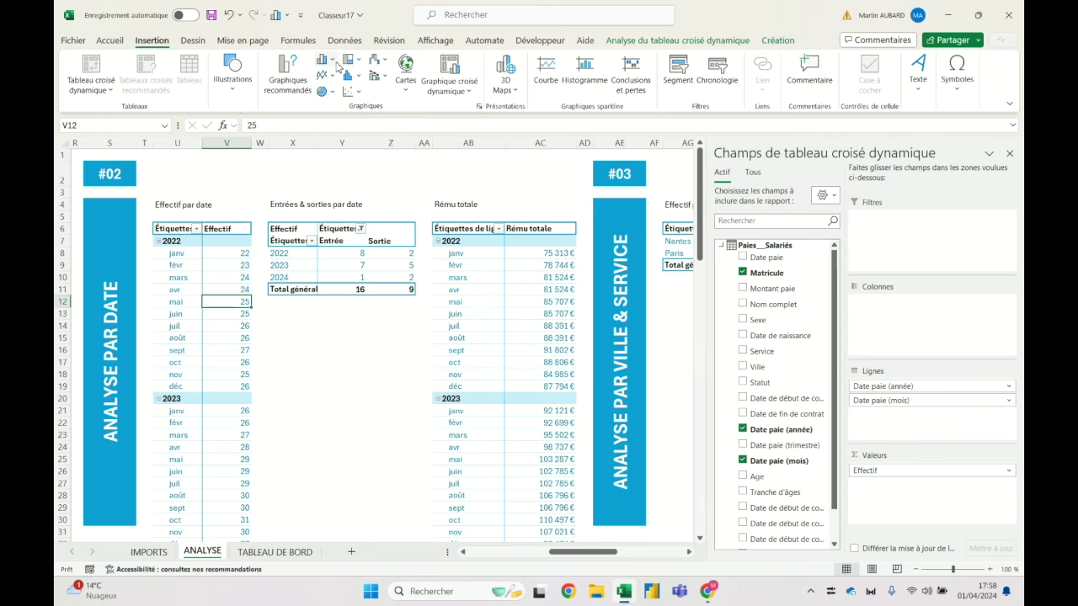
click(337, 69)
click(395, 193)
mouse_move(512, 249)
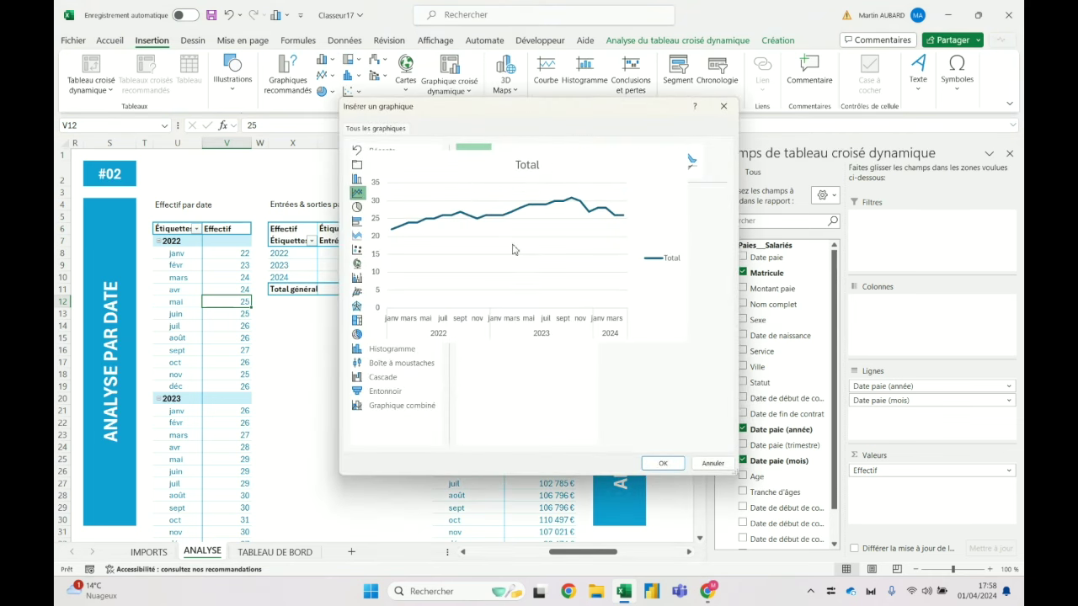
click(663, 463)
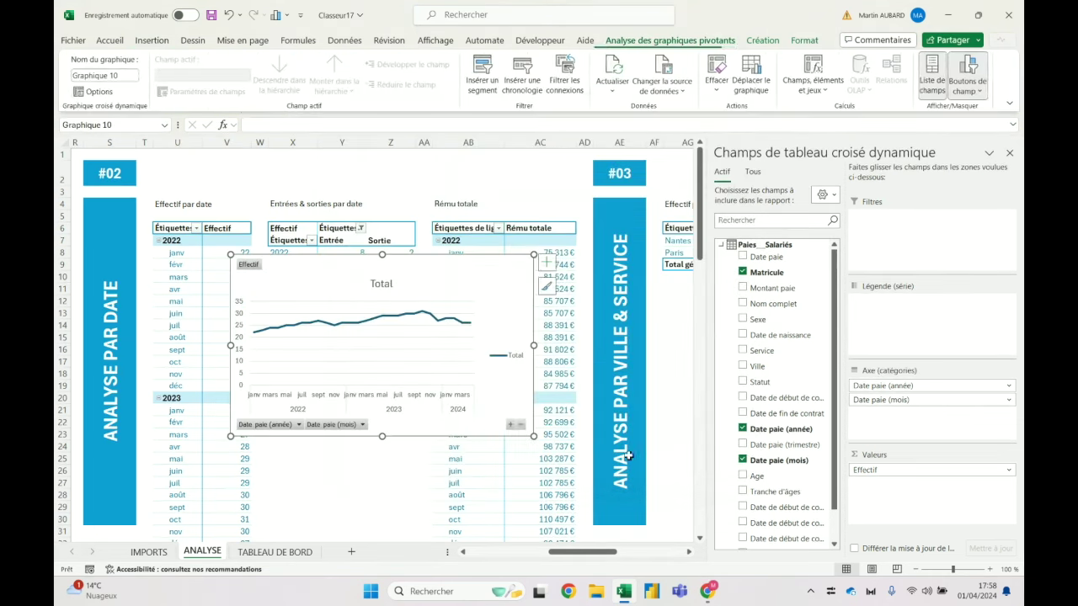
Move the new Effectif chart to cell G6 on the TABLEAU DE BORD sheet.
key(Delete)
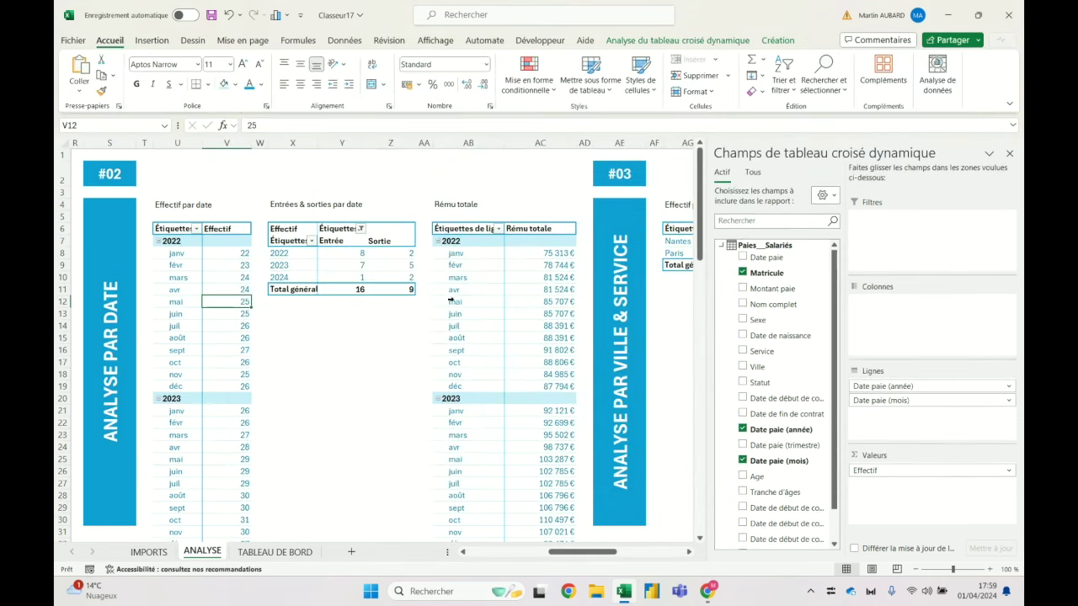
click(275, 551)
click(331, 243)
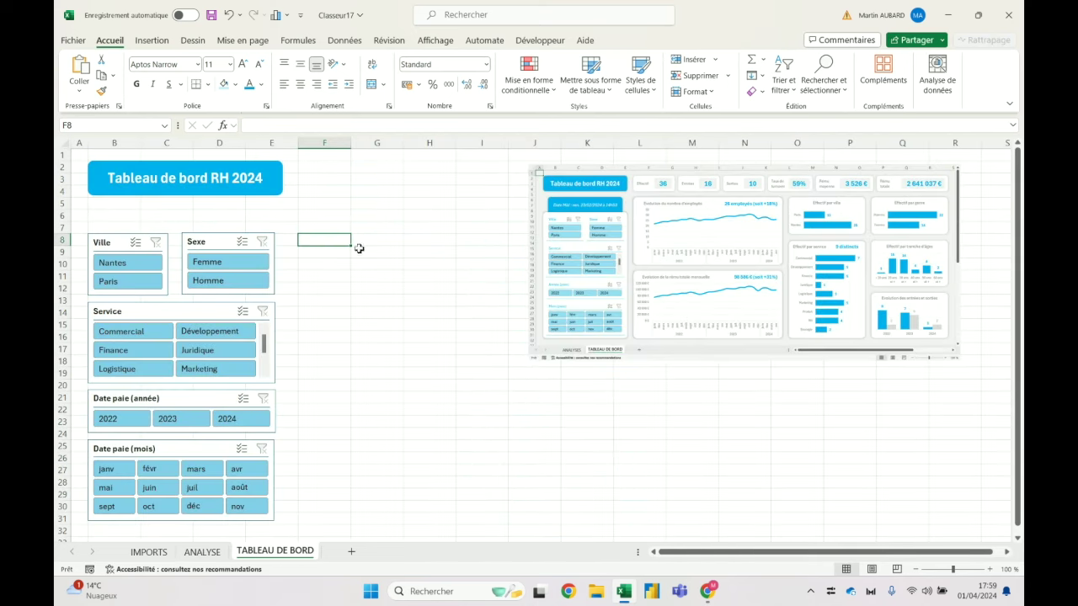
click(367, 221)
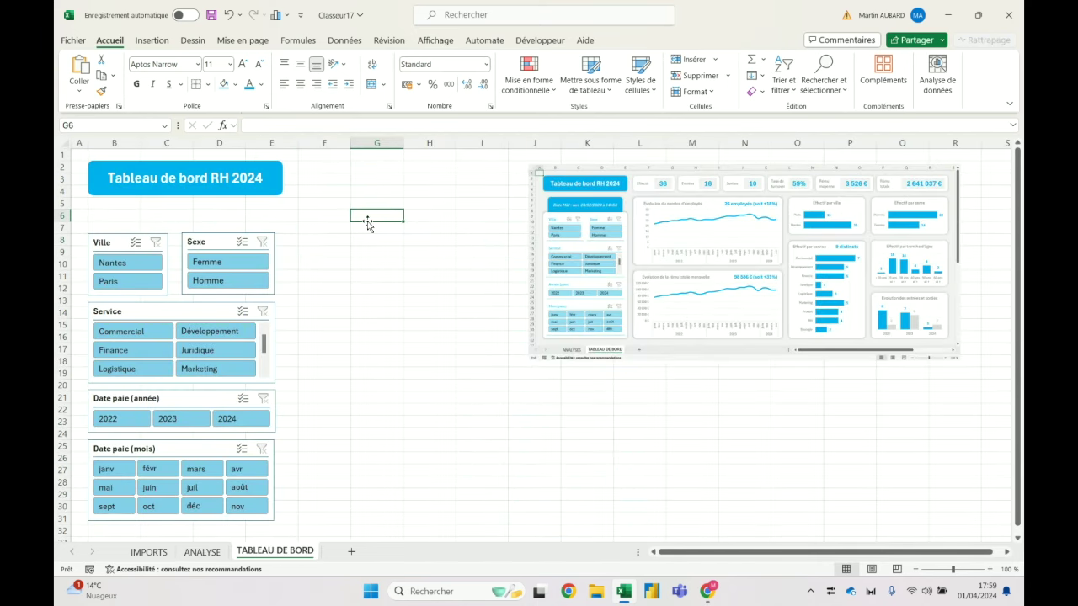
key(ctrl+v)
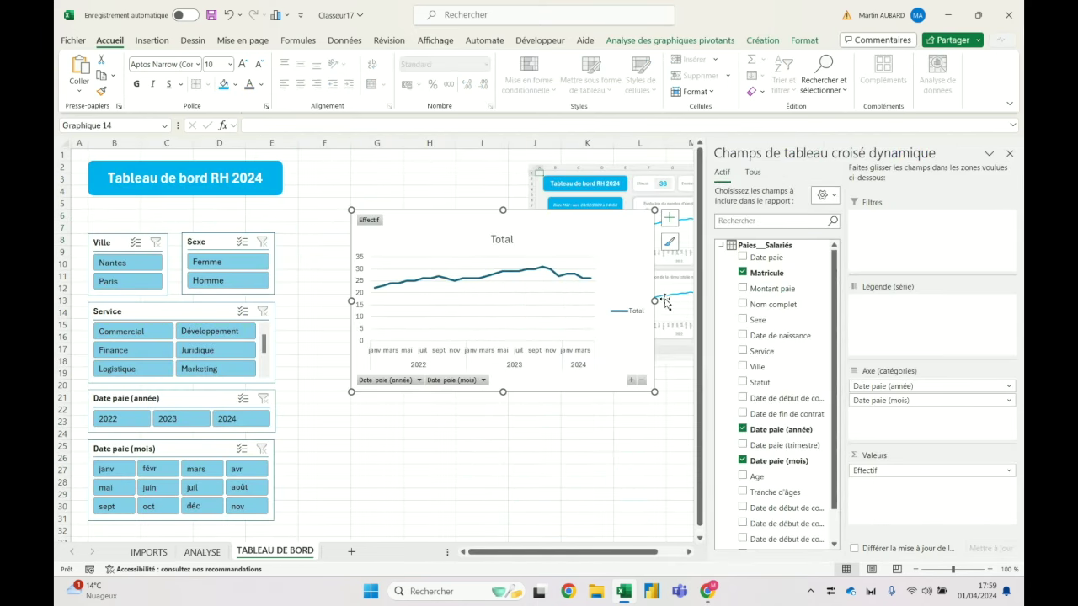
Resize and close the PivotChart fields pane, then select the dashboard area.
scroll(668, 399, right, 2)
drag(712, 270, 752, 271)
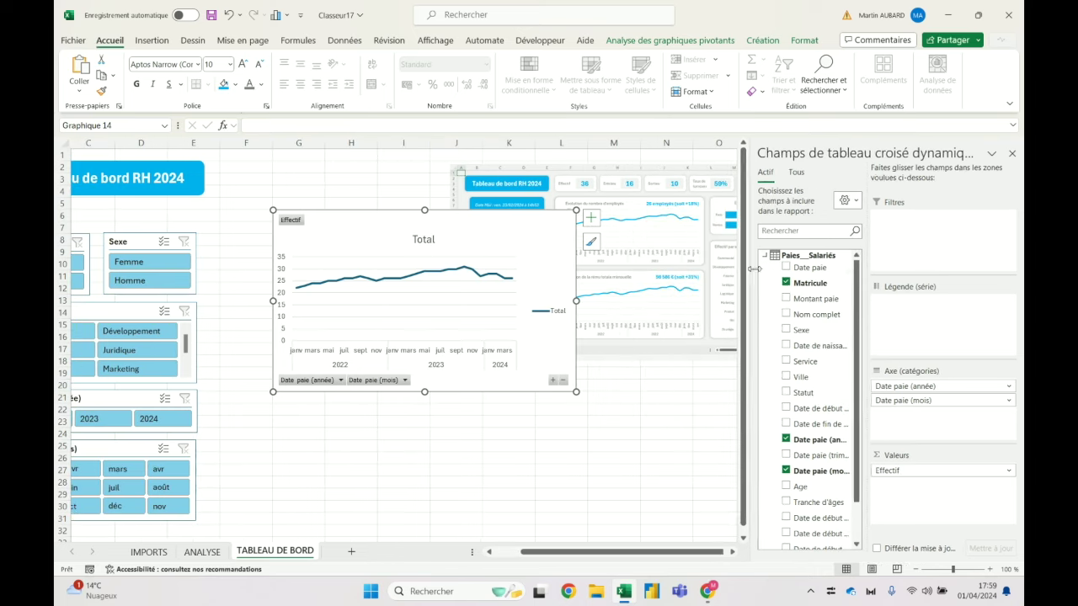
drag(870, 233, 895, 233)
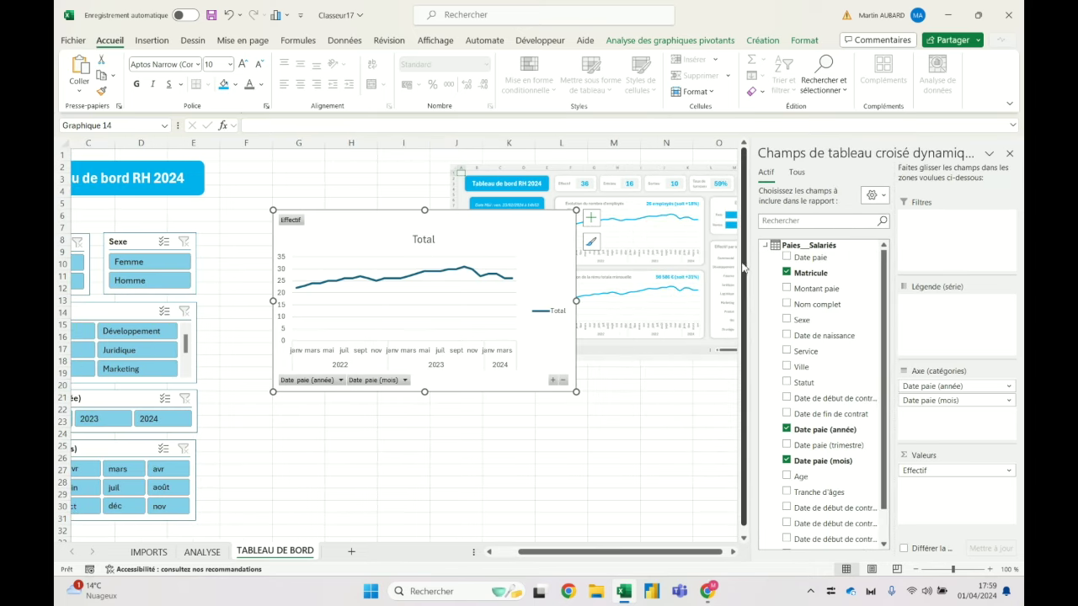
click(674, 320)
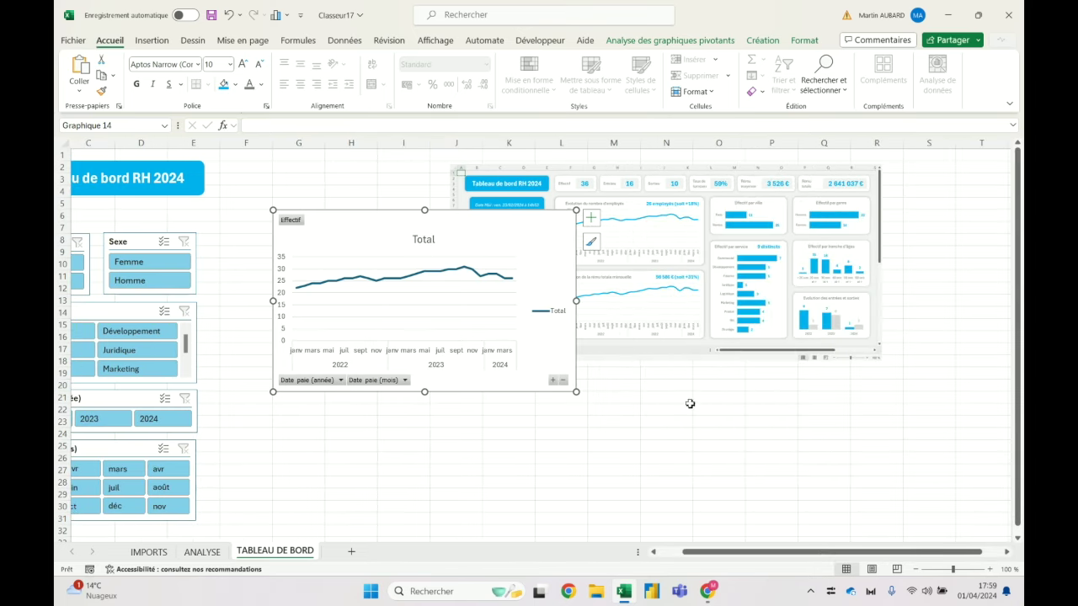
click(336, 445)
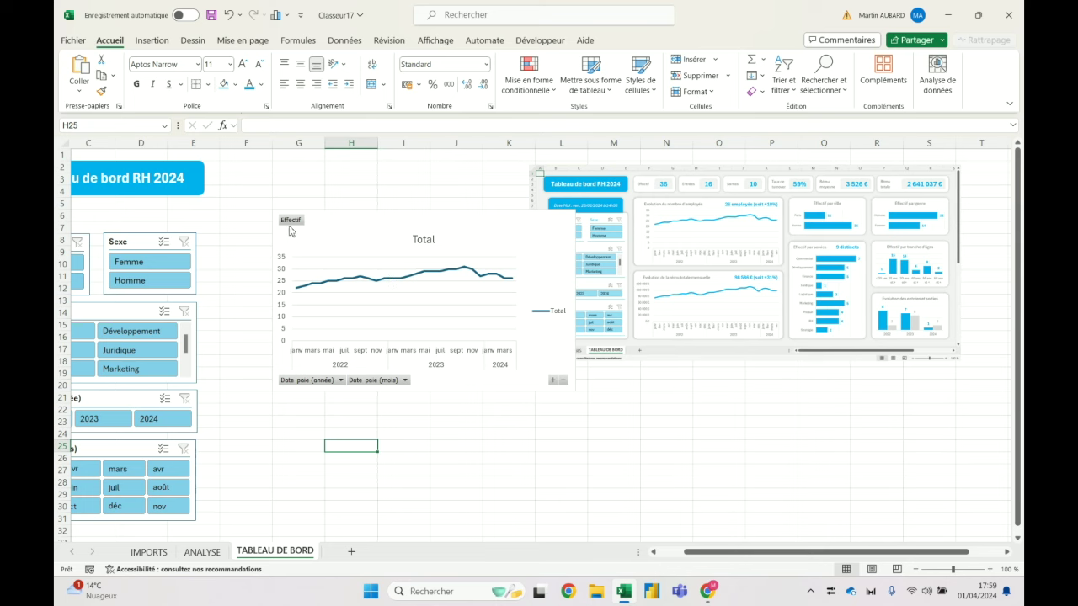
click(346, 192)
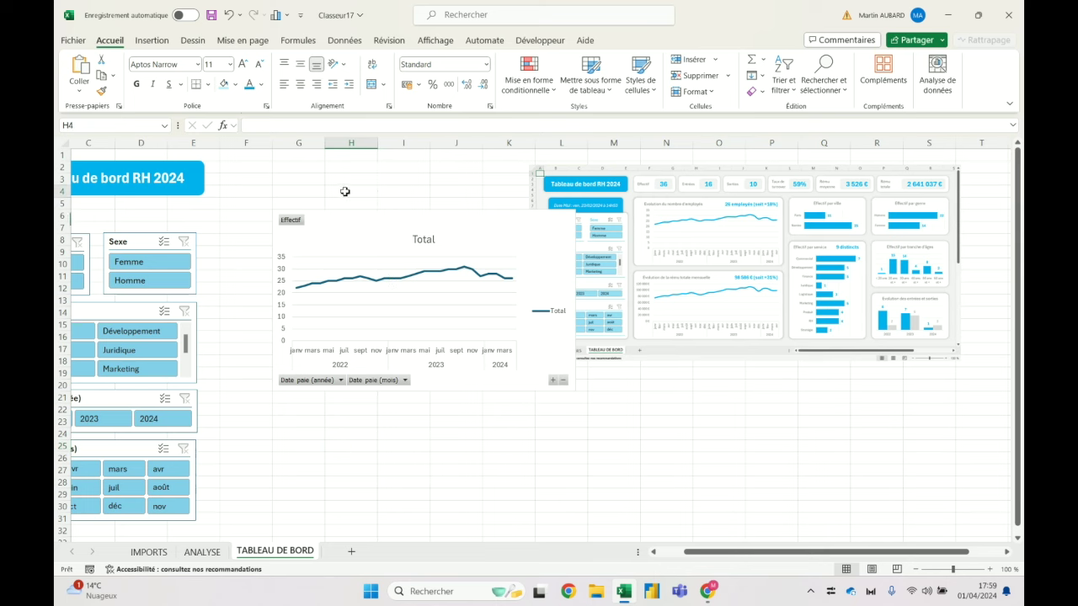
scroll(399, 459, left, 2)
drag(77, 155, 985, 364)
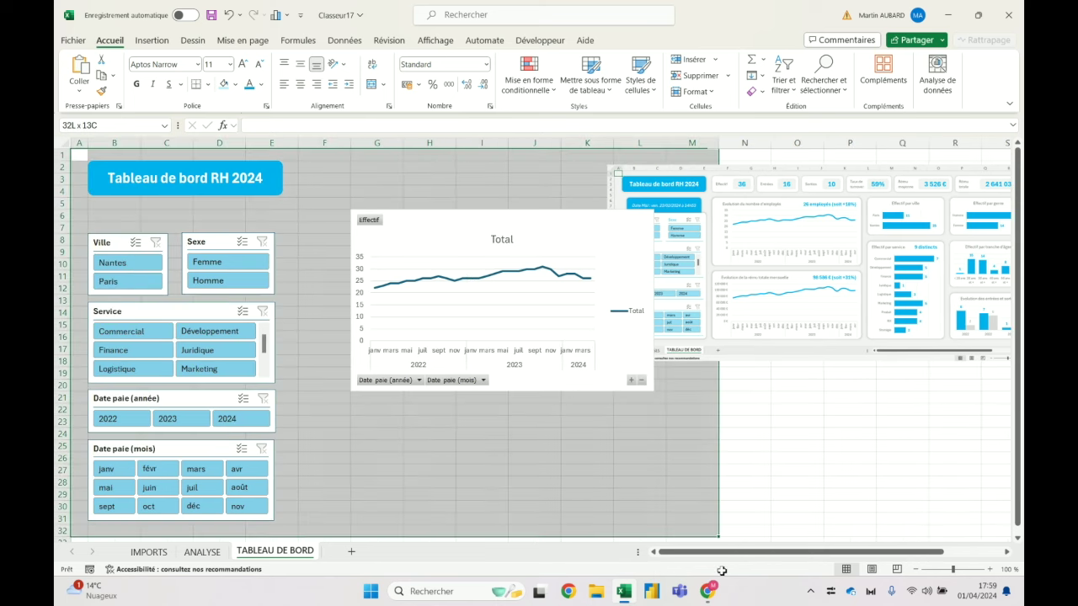
Fill the dashboard range A1:V33 with light grey.
drag(984, 363, 821, 358)
click(236, 85)
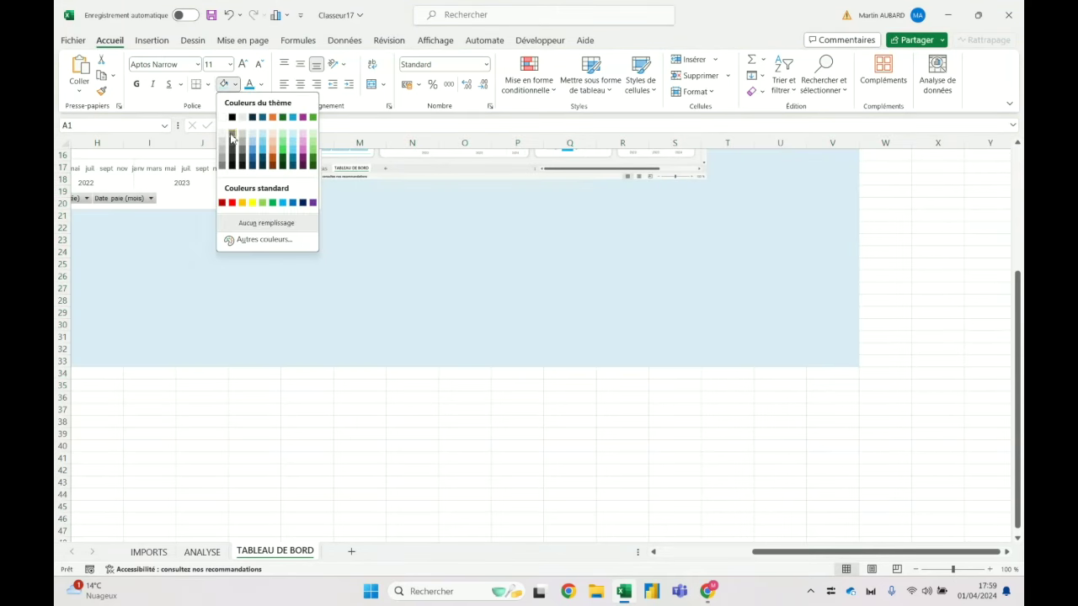
click(223, 138)
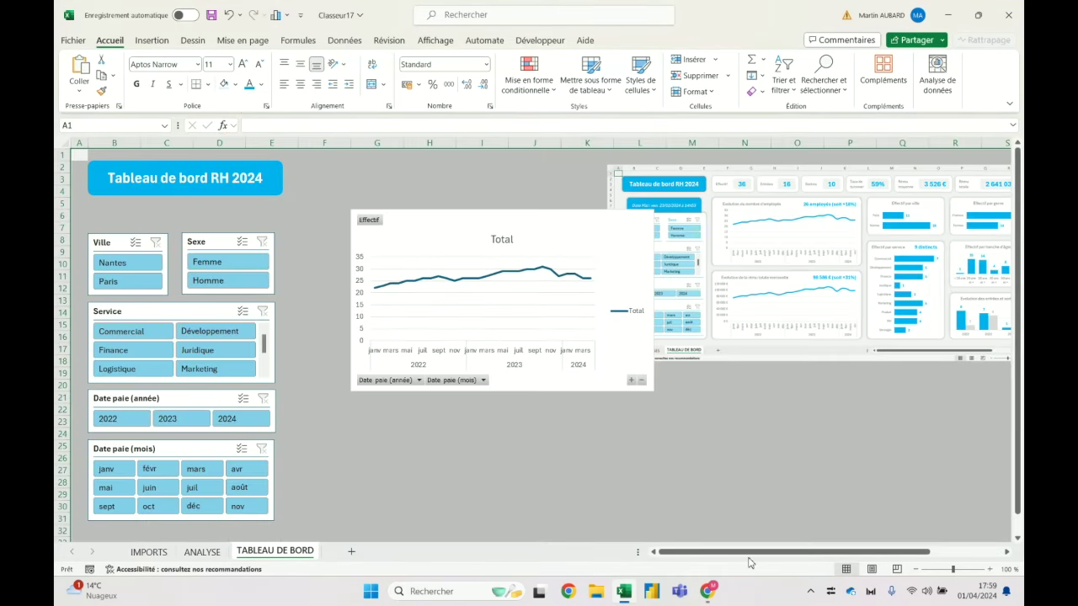
Shift the reference dashboard picture right and down.
click(523, 486)
drag(693, 259, 774, 267)
click(509, 497)
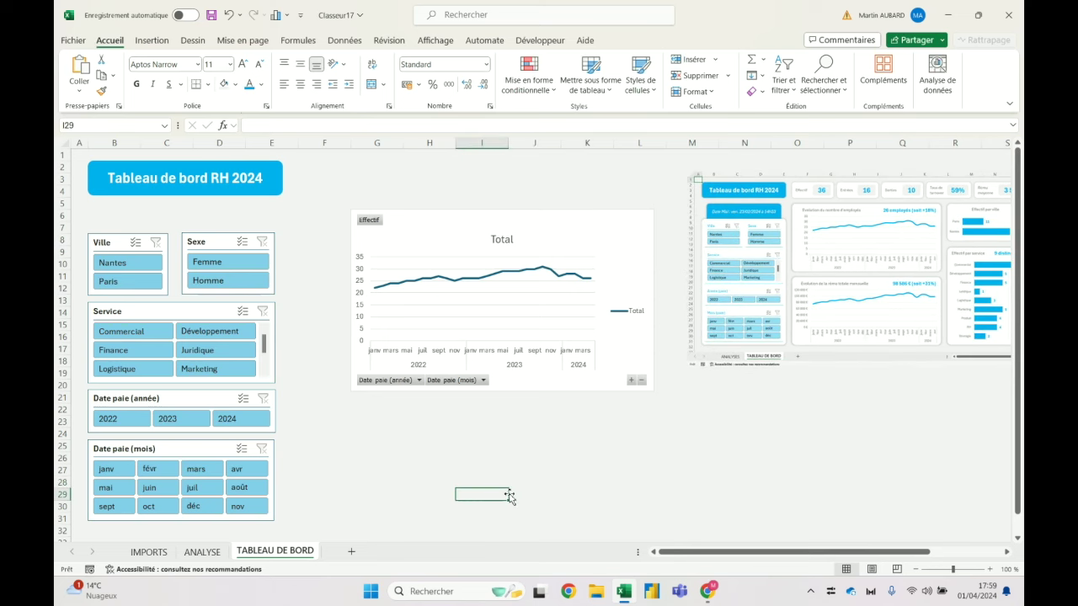
Hide all field buttons on the Effectif line chart.
click(410, 228)
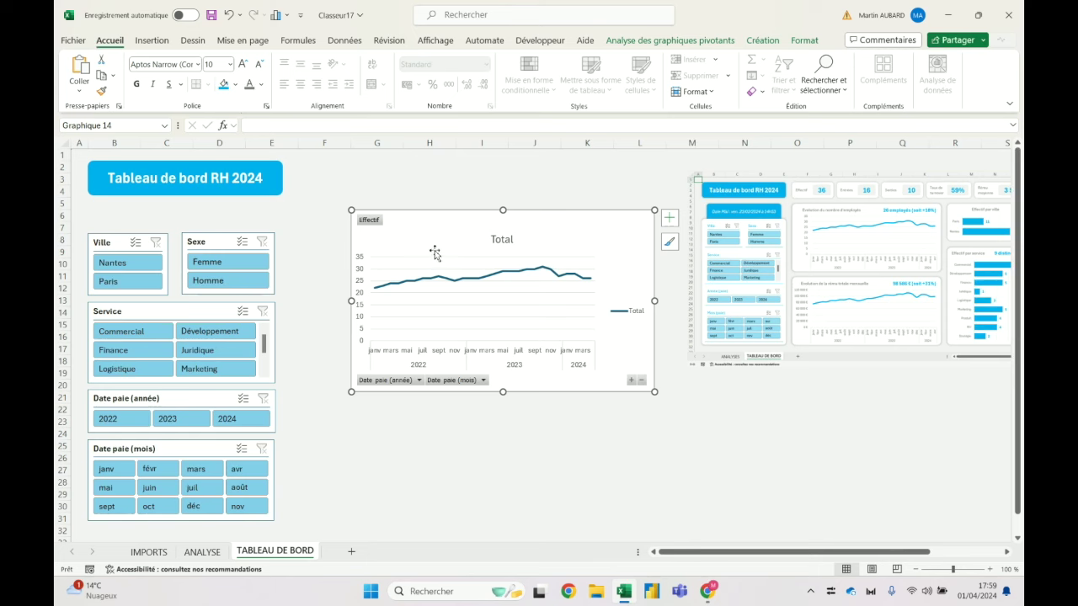
right_click(381, 223)
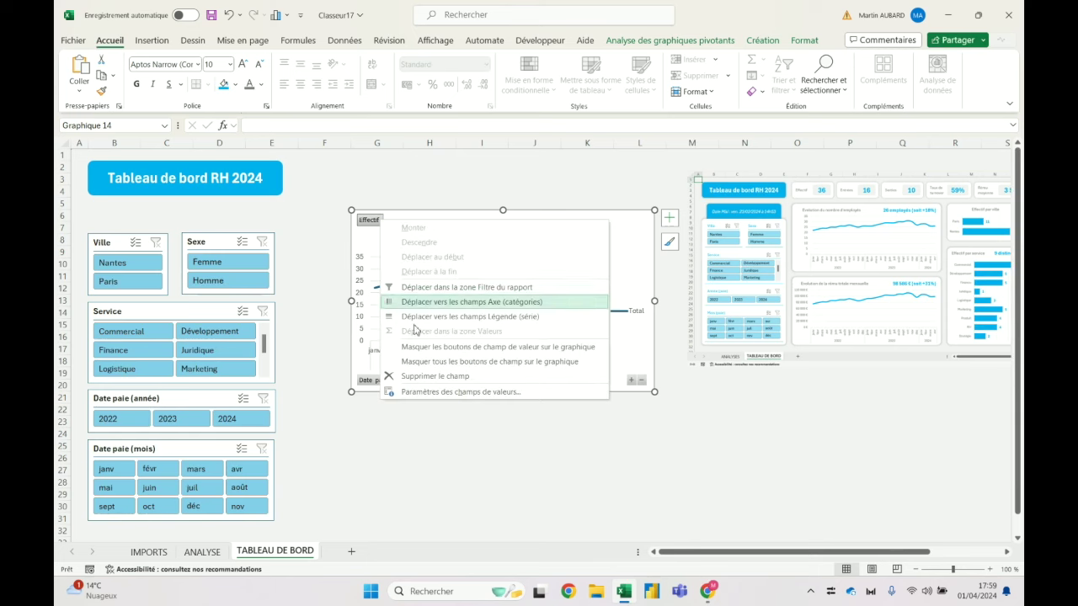
click(480, 361)
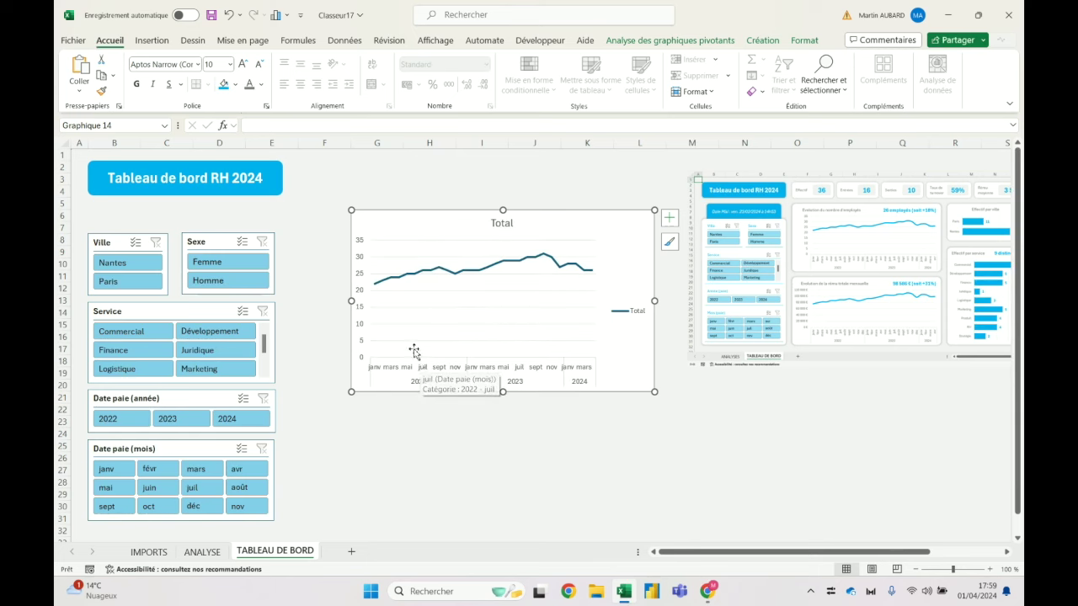
click(230, 15)
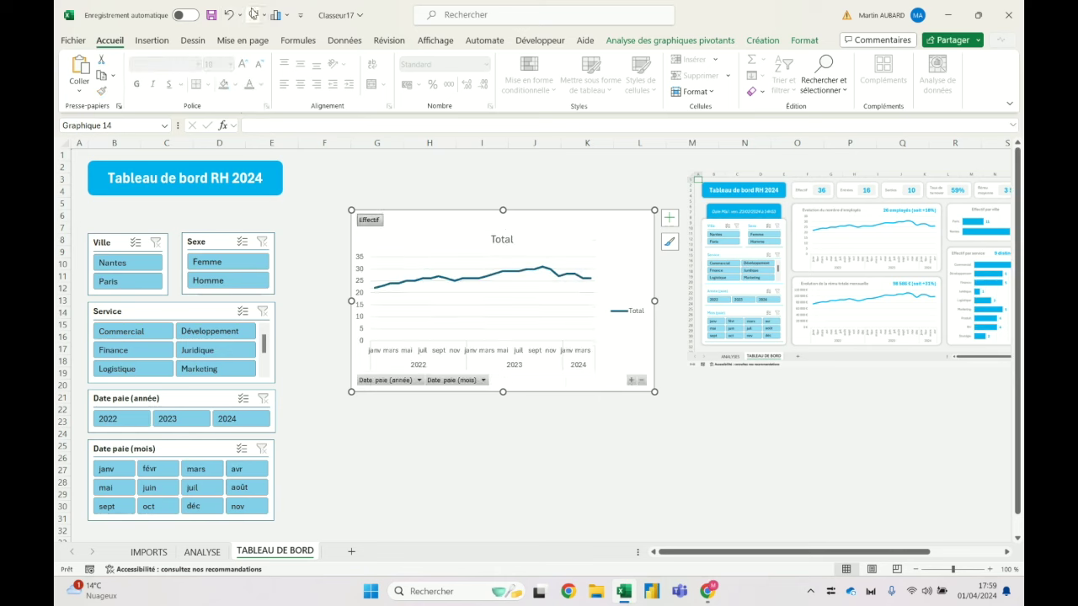
click(253, 13)
Retitle the chart "Evolution du nombre d'employés".
click(505, 222)
double_click(505, 223)
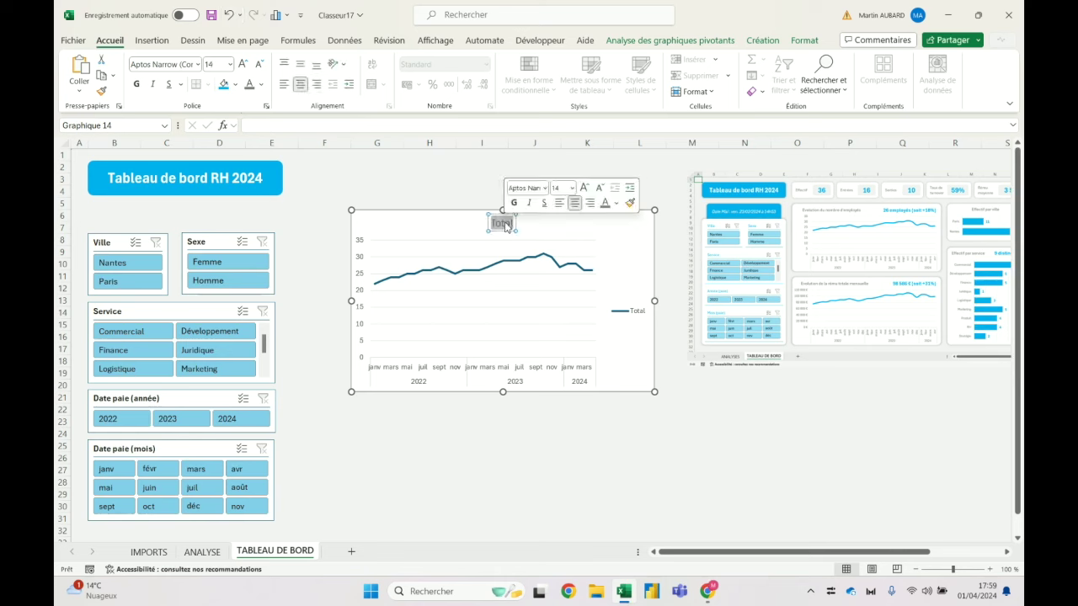
text(Evolution du nombre d'employés)
key(Escape)
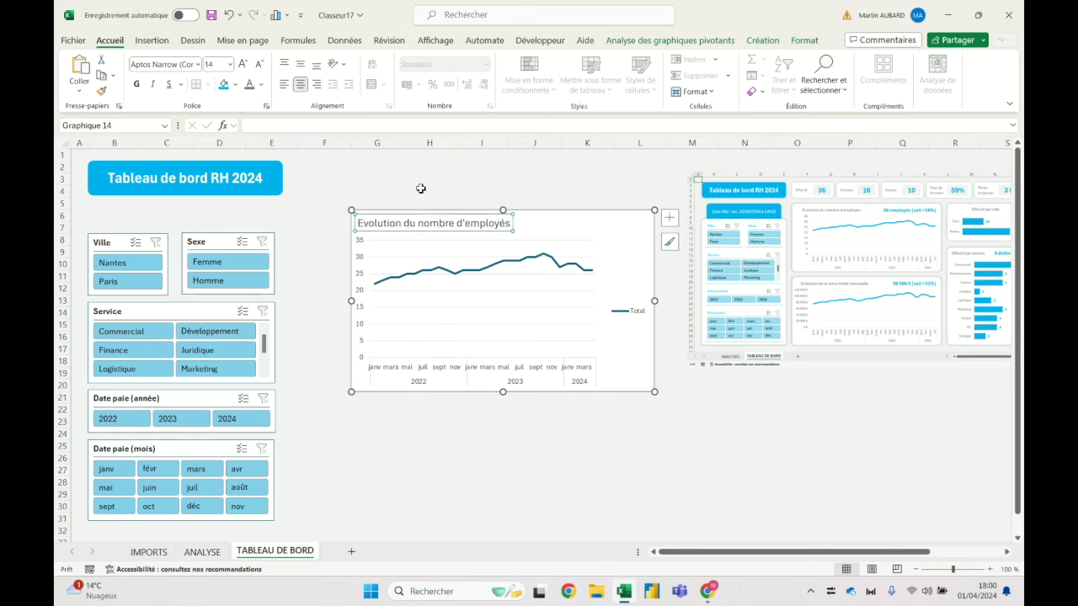
Delete the chart legend and widen the chart slightly to the right.
click(634, 313)
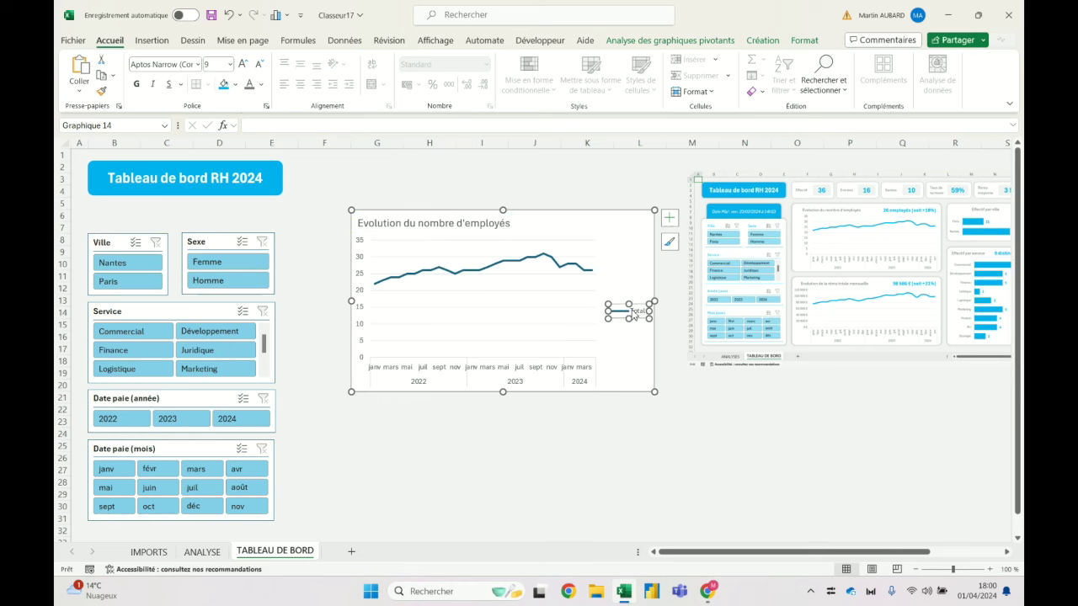
key(Delete)
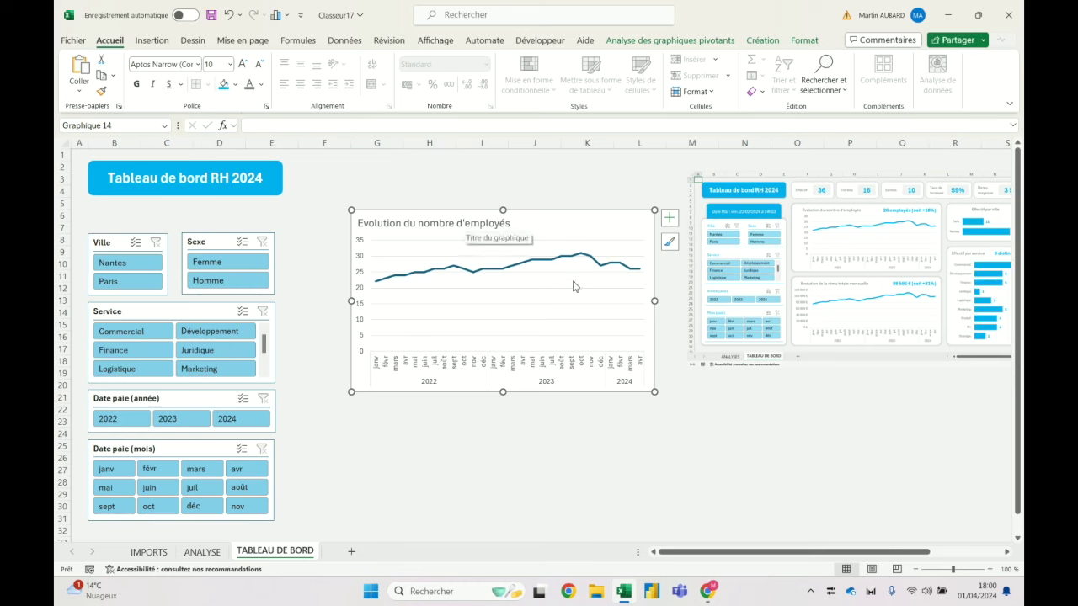
drag(654, 300, 670, 300)
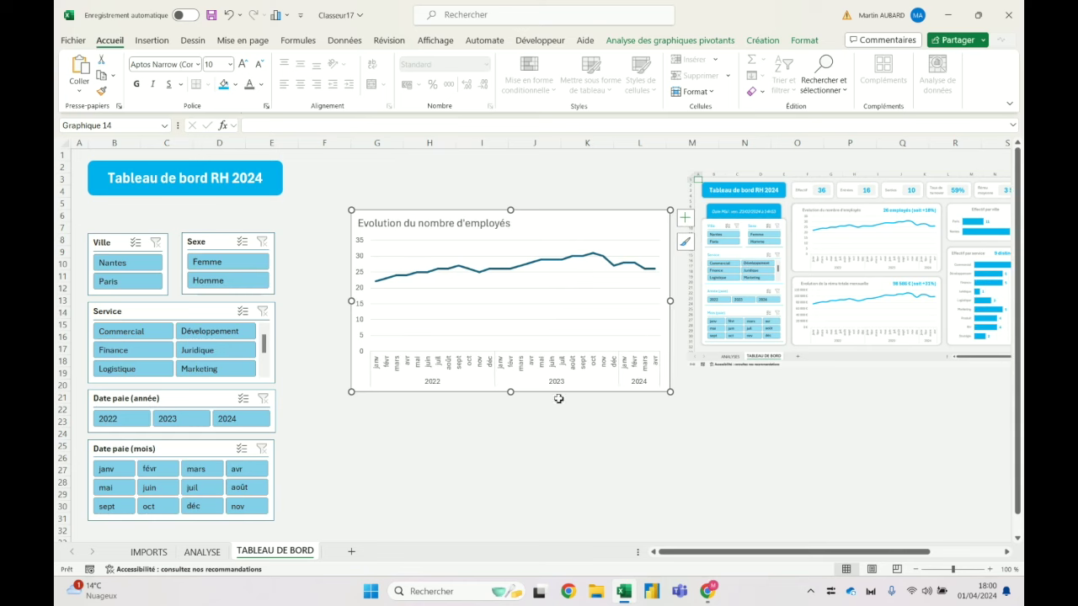
click(532, 486)
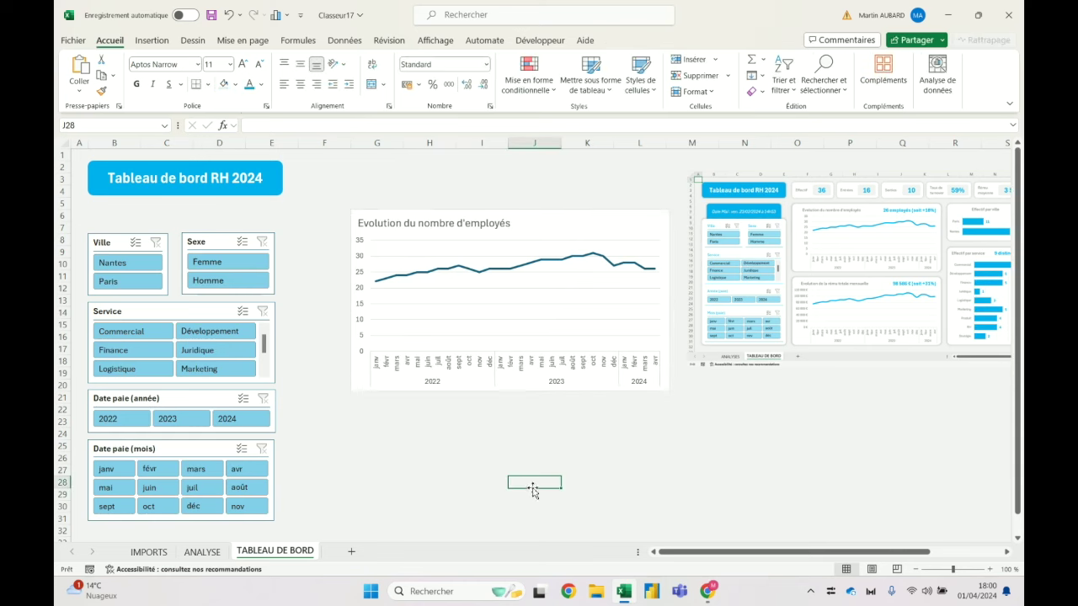
Open the formatting settings for the Effectif data line.
click(538, 265)
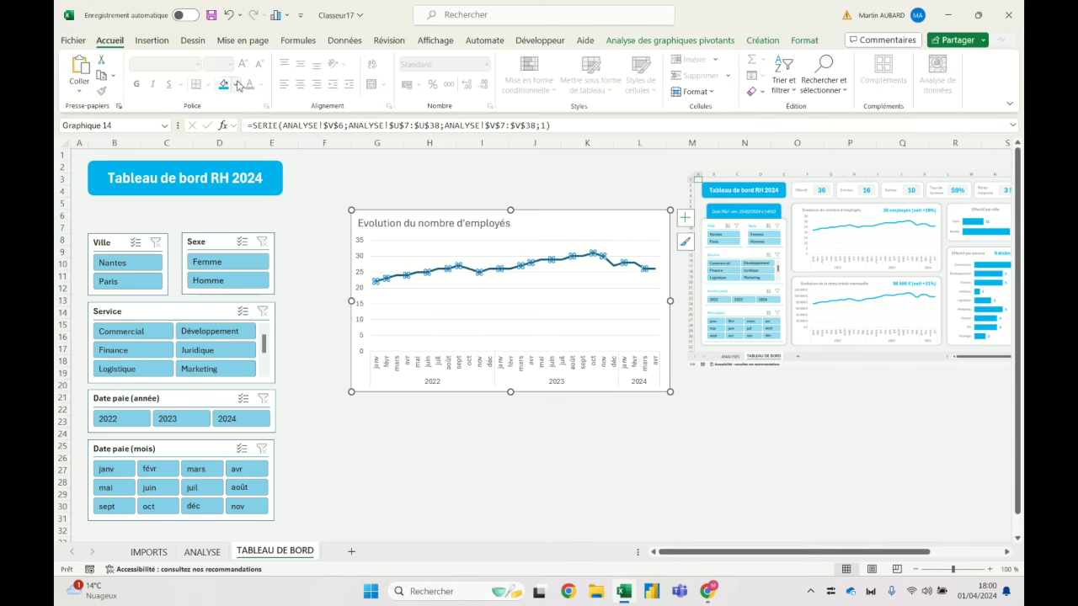
click(595, 166)
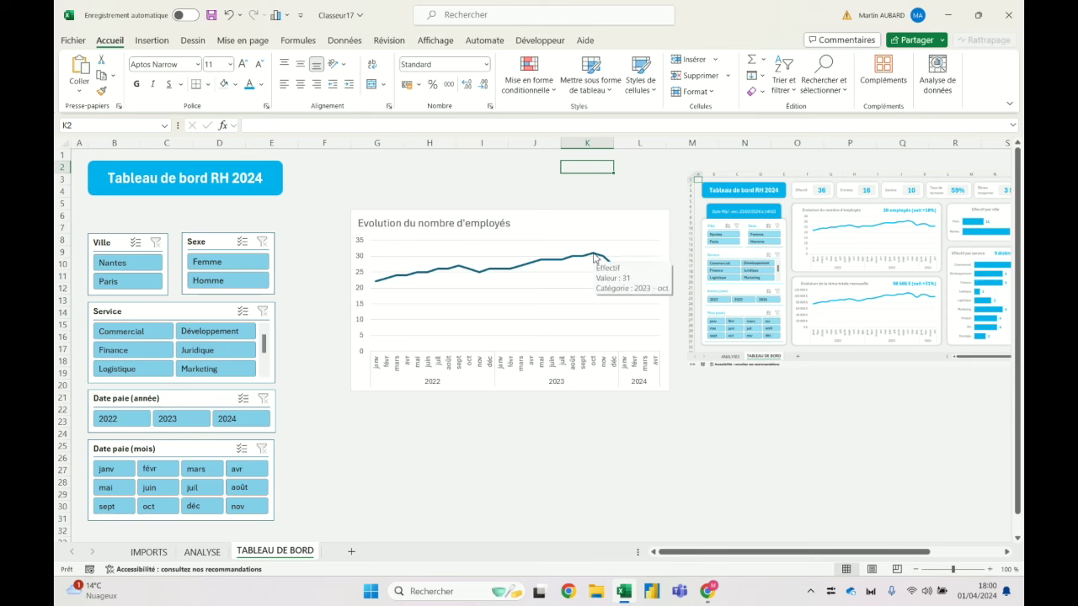
double_click(595, 257)
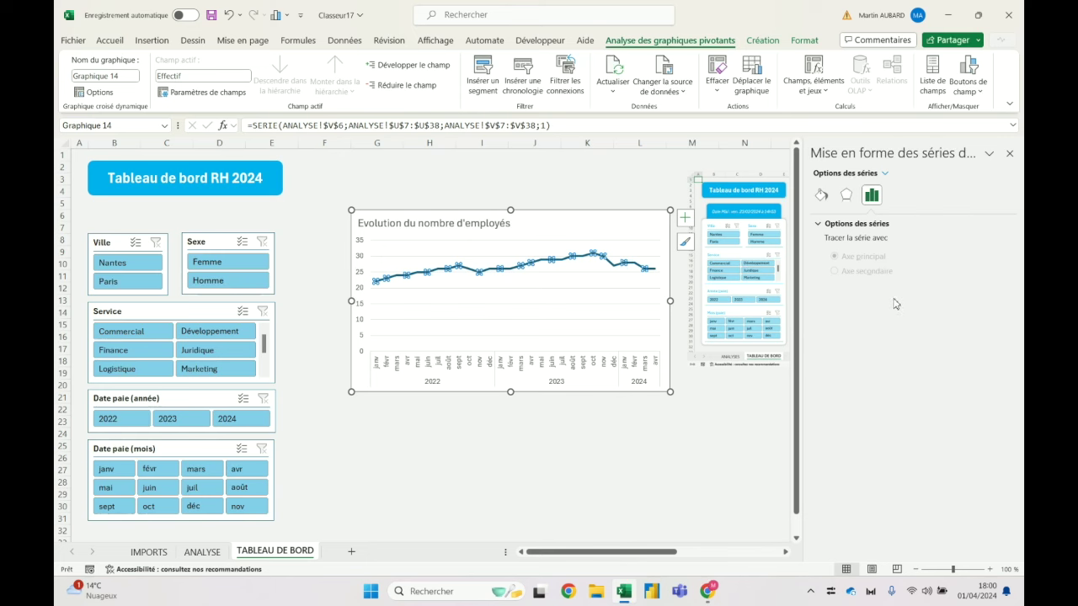
Make the Effectif series a solid light-blue, 3 pt smoothed line.
click(821, 195)
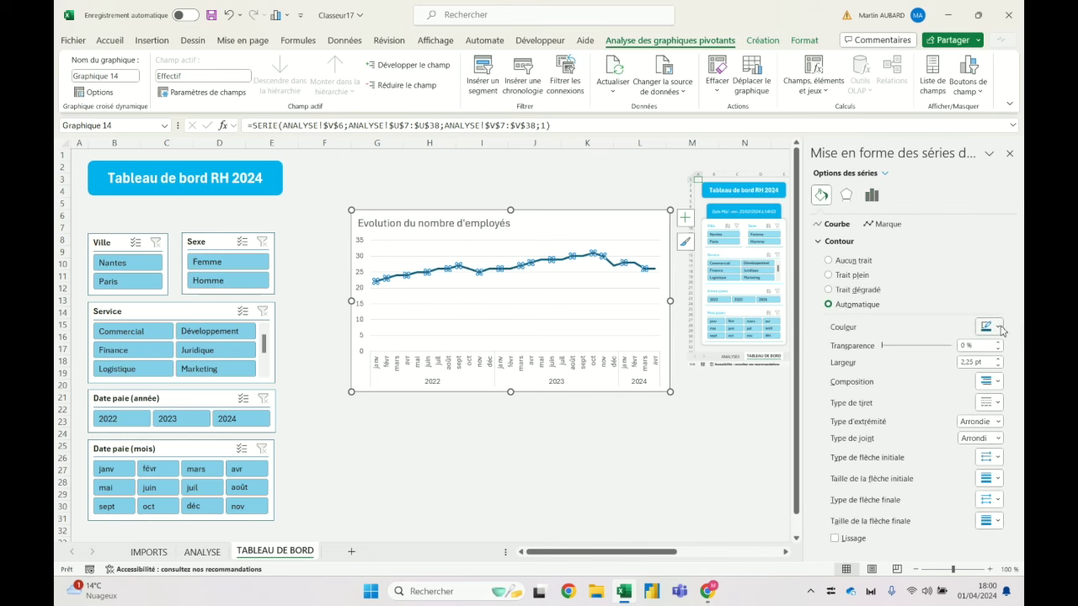
click(1000, 327)
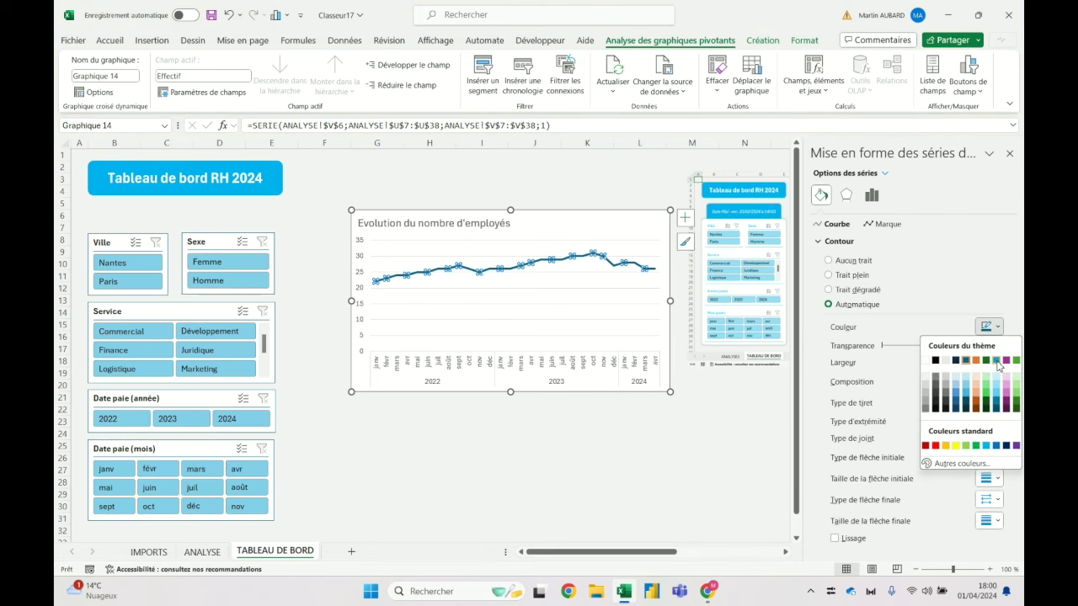
click(997, 361)
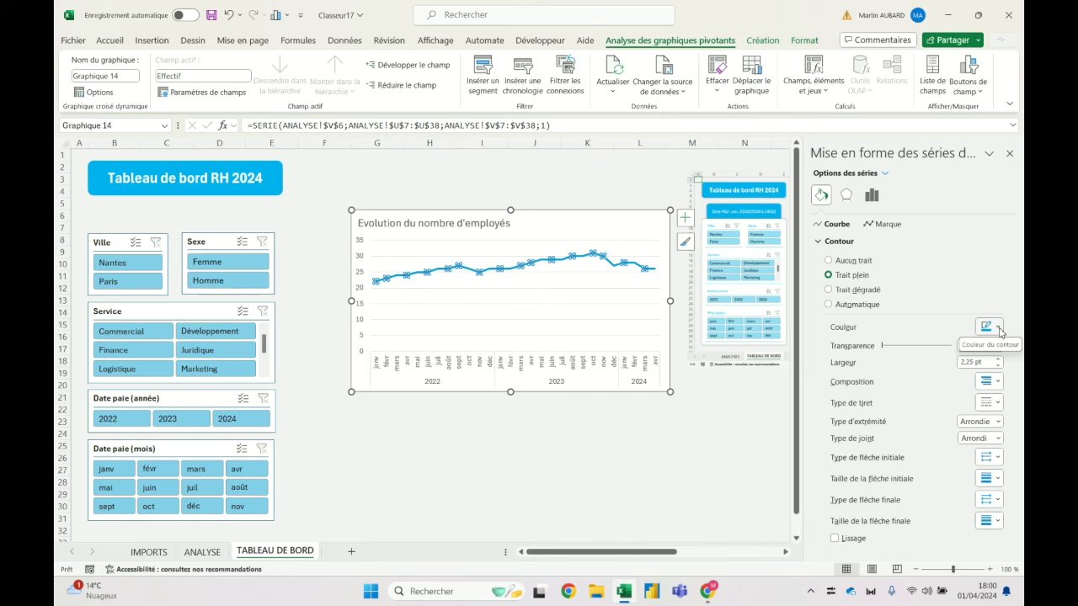
click(999, 327)
click(999, 328)
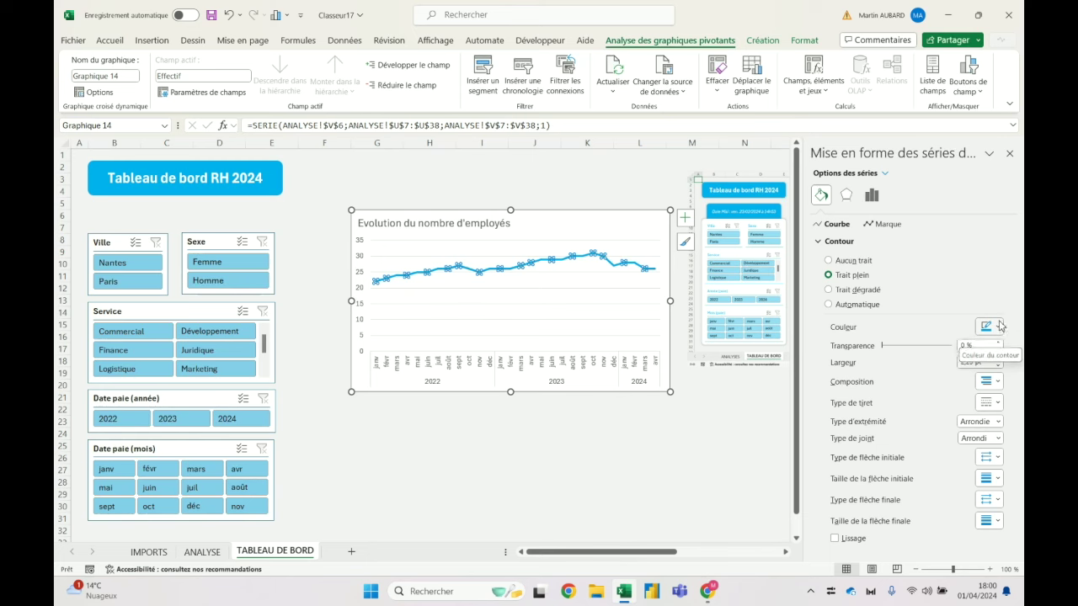
click(997, 328)
click(986, 446)
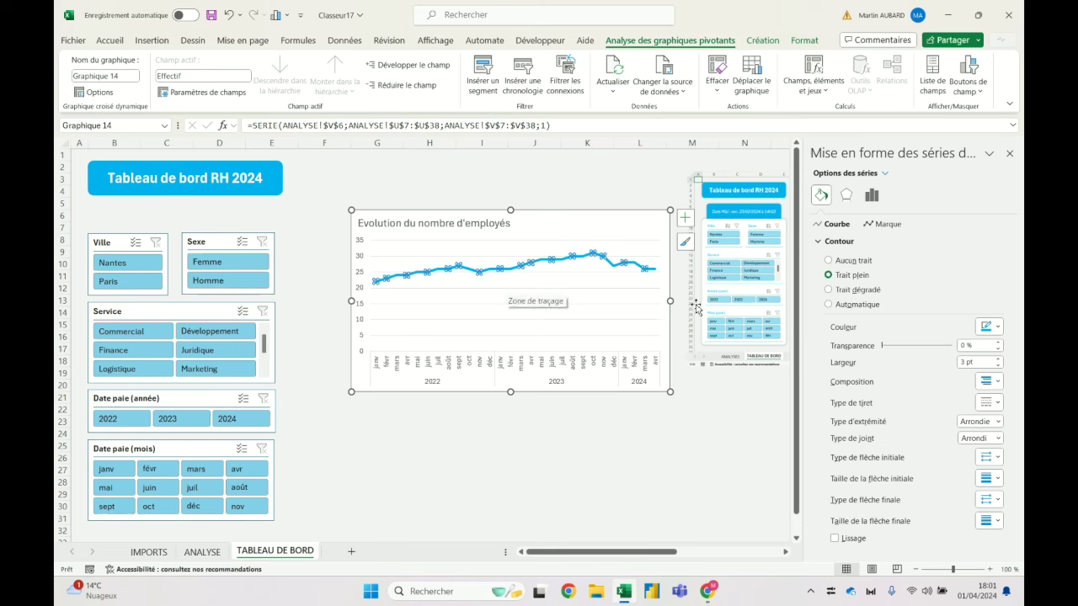
click(630, 450)
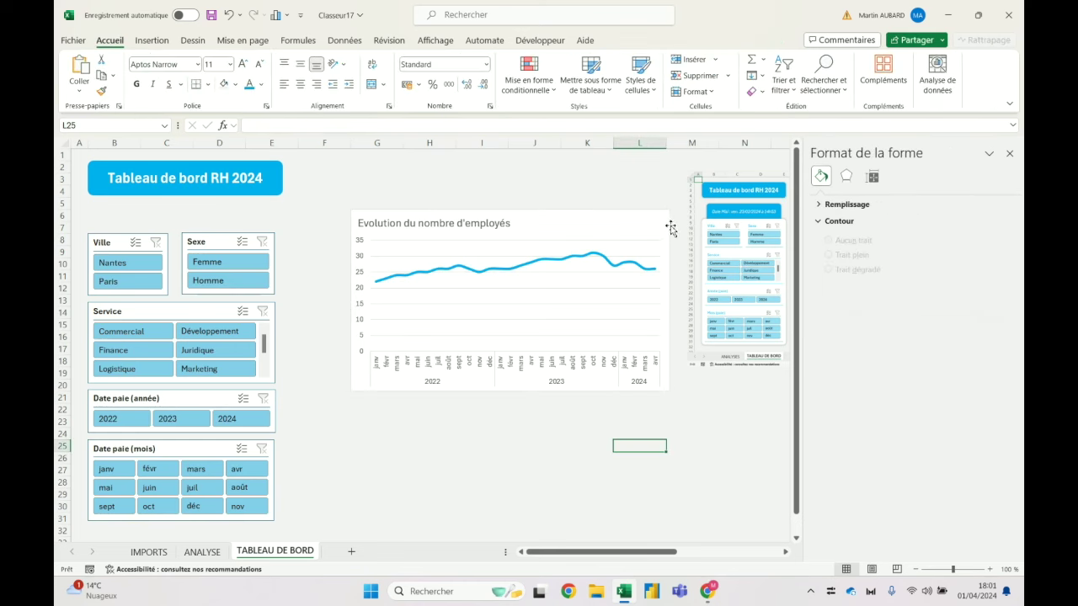
Widen the chart slightly and turn the title text grey.
click(640, 223)
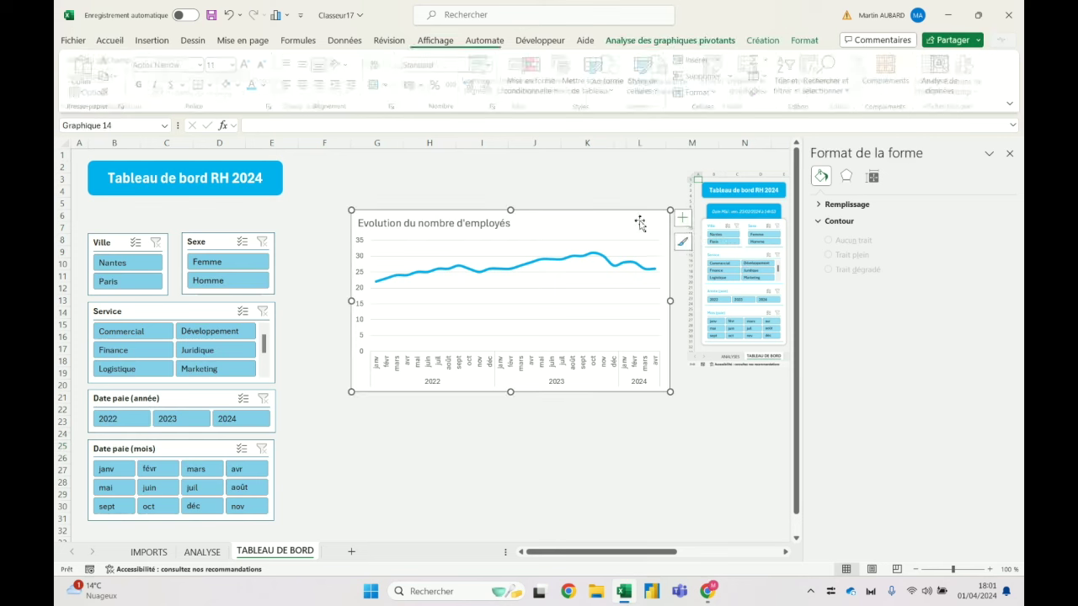
drag(670, 301, 680, 301)
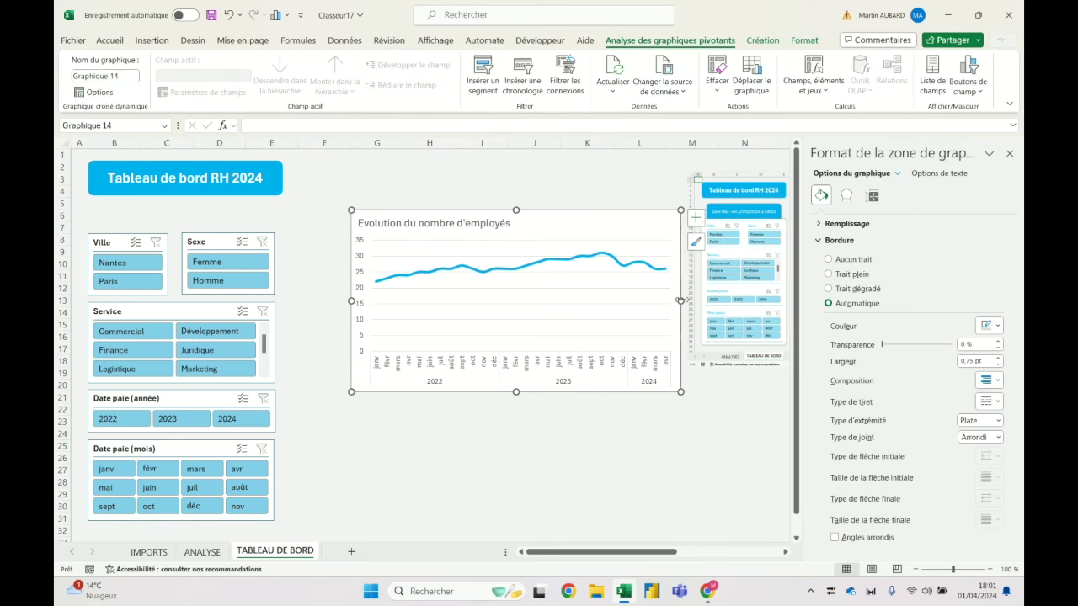
click(465, 218)
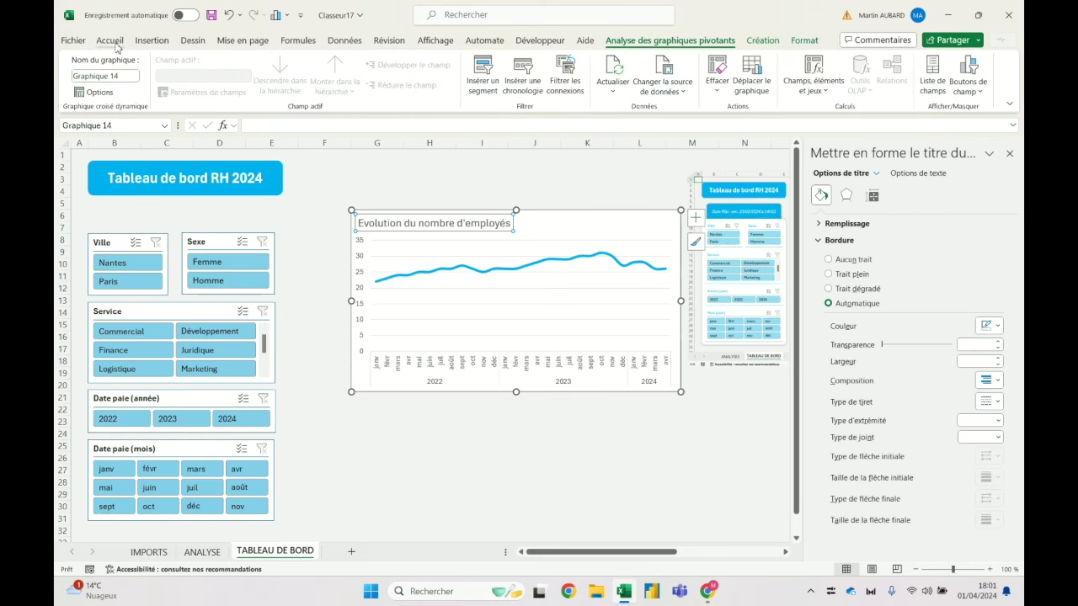
click(114, 42)
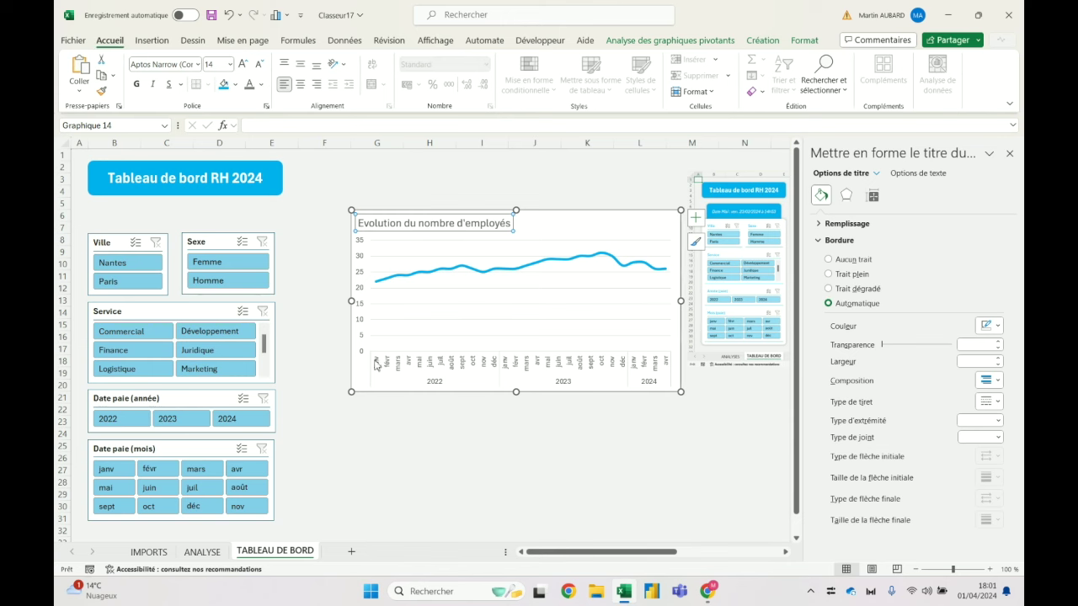
click(261, 85)
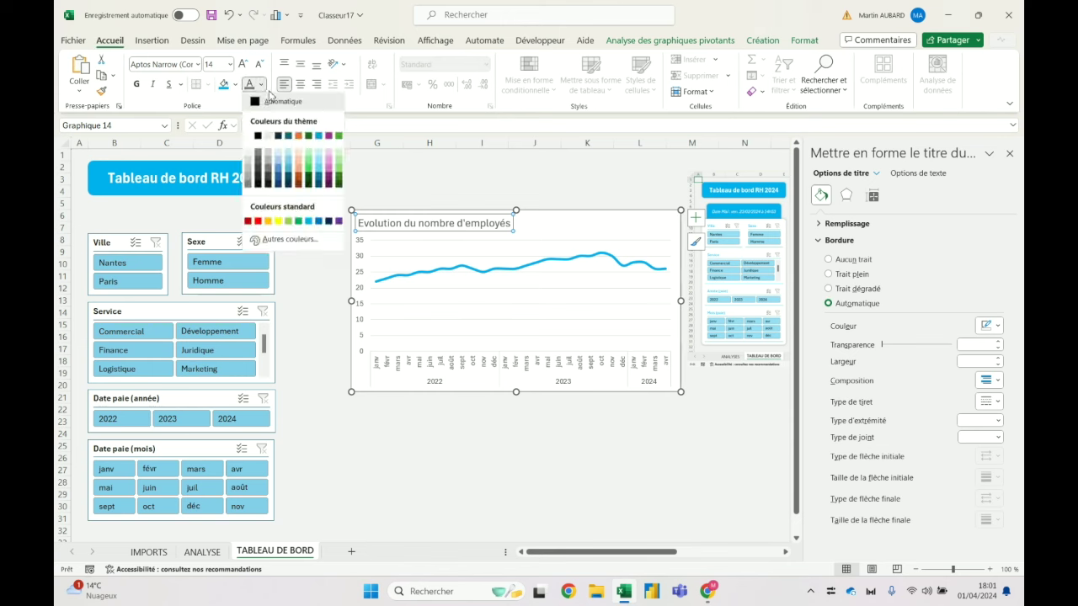
click(256, 156)
Select the value and category axes to check the chart's formatting.
click(362, 266)
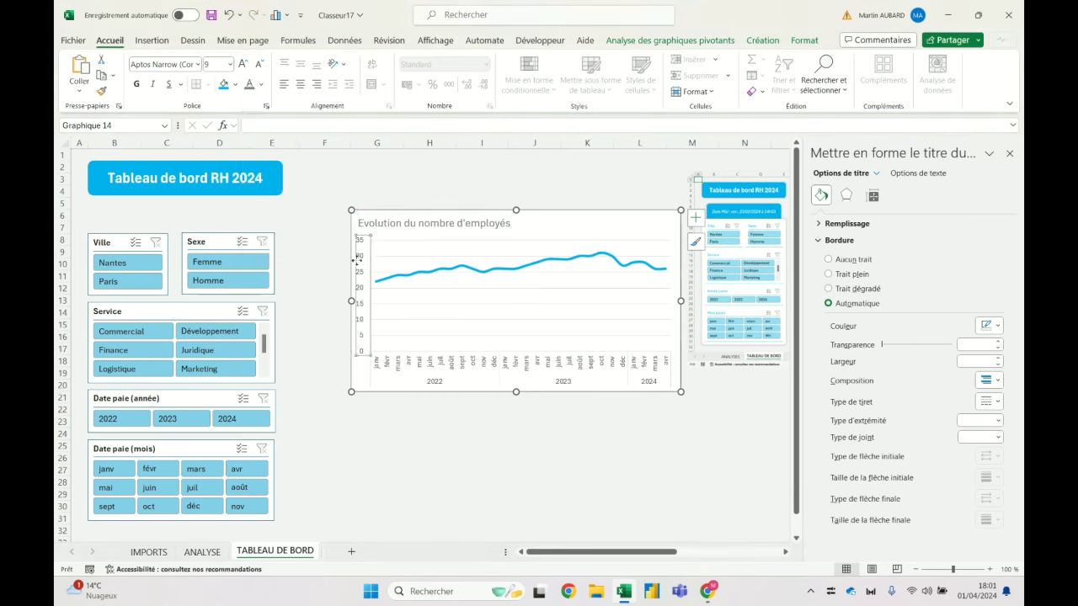
click(429, 370)
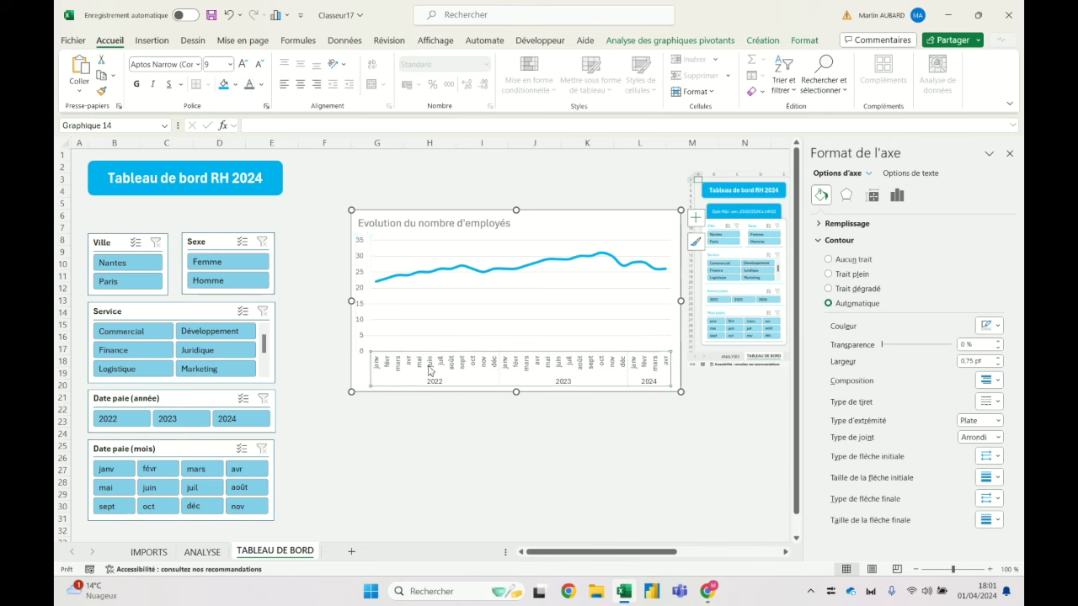
click(481, 444)
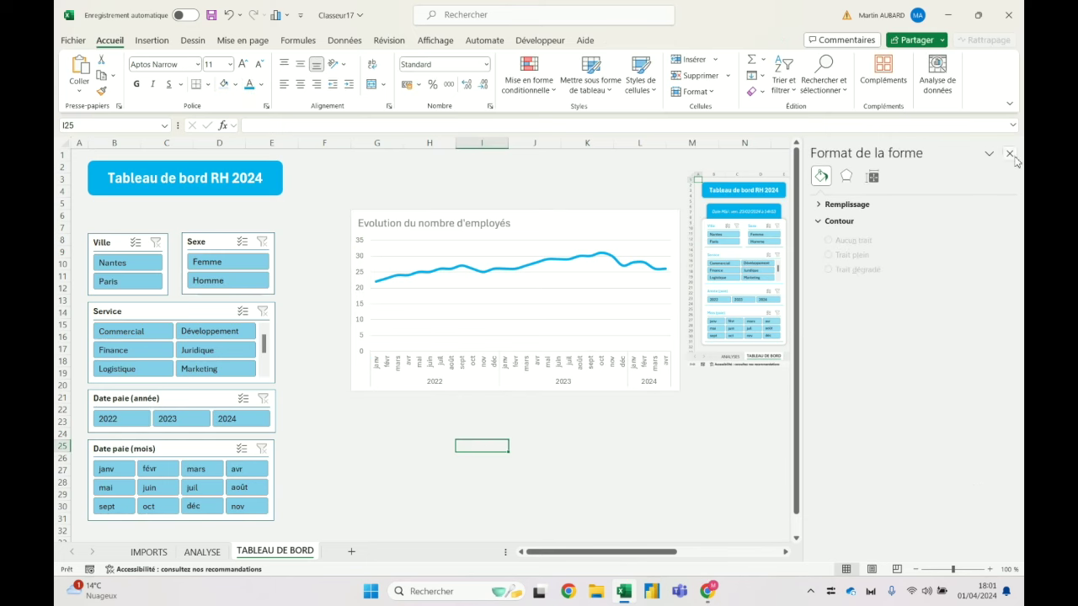
Select the vertical value axis and view its font colour options without changing them.
scroll(666, 559, right, 3)
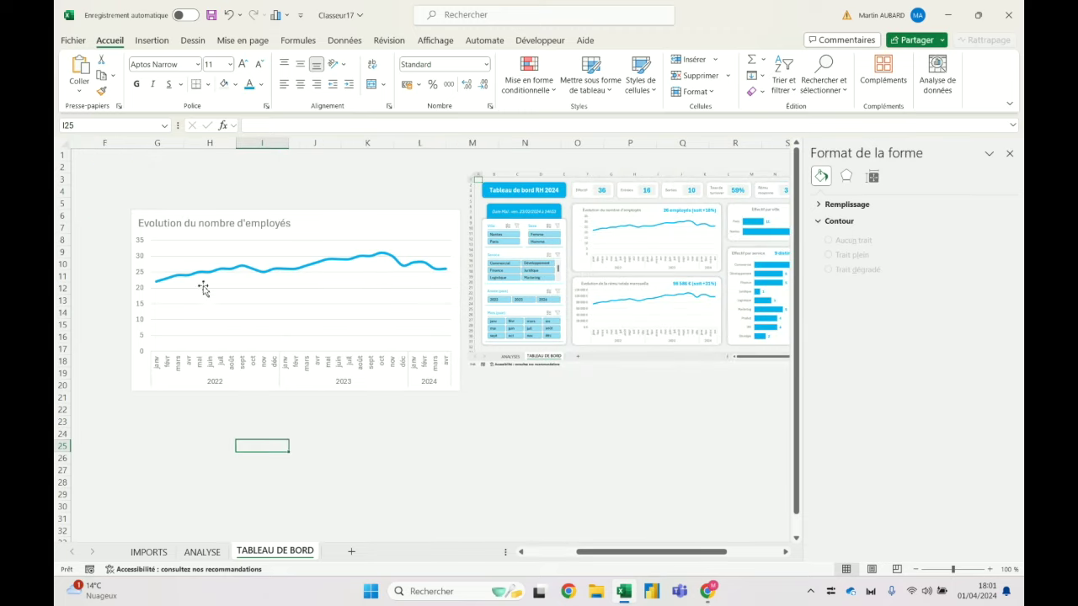
click(141, 329)
click(261, 84)
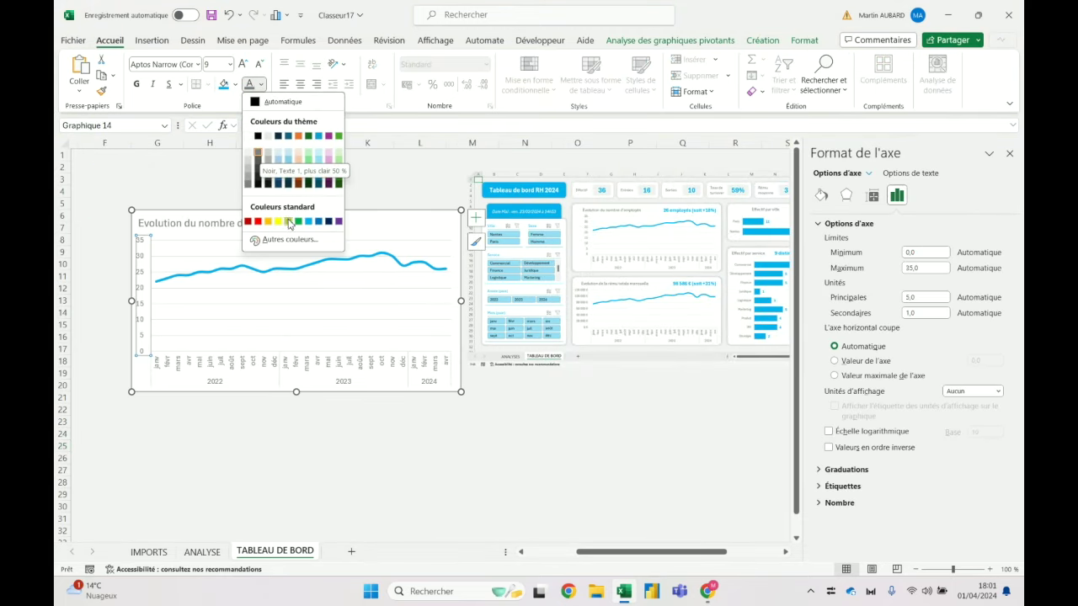
key(Escape)
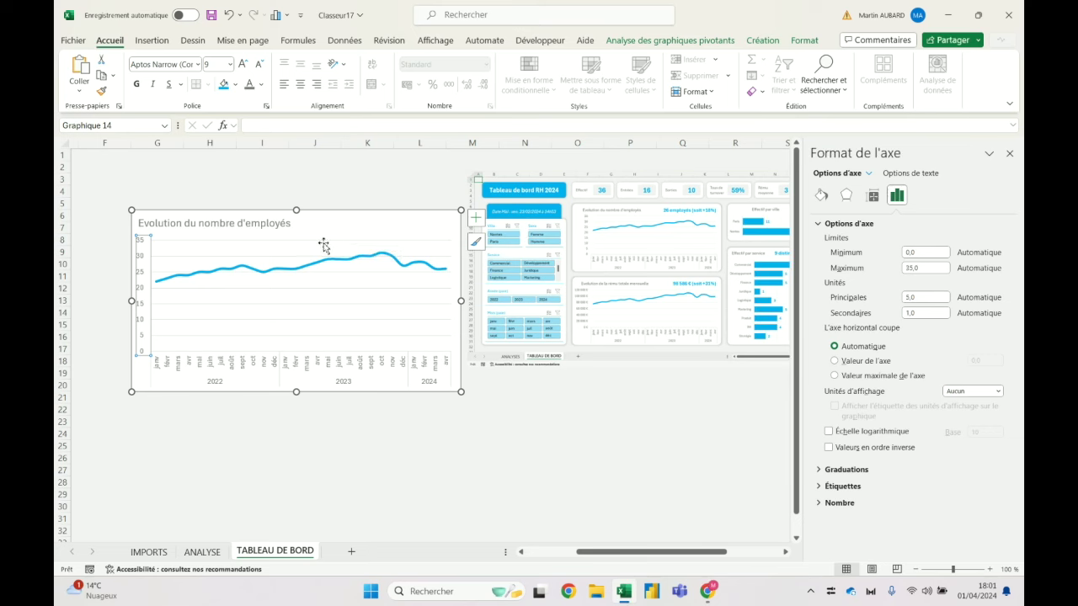
Turn on rounded corners for the employee-count chart area.
click(362, 224)
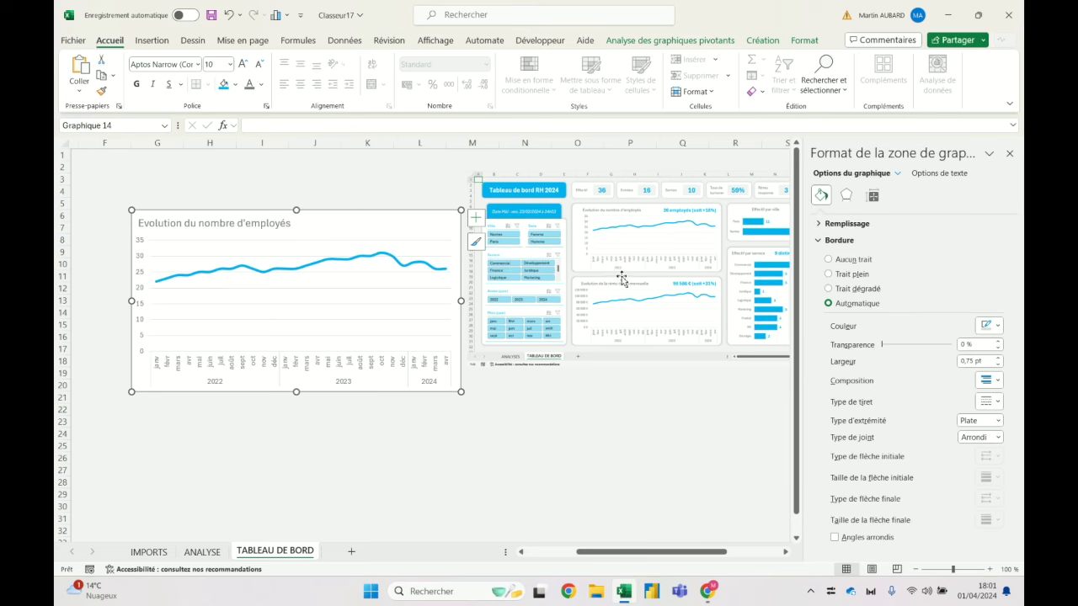
click(337, 180)
click(345, 231)
click(370, 179)
click(207, 226)
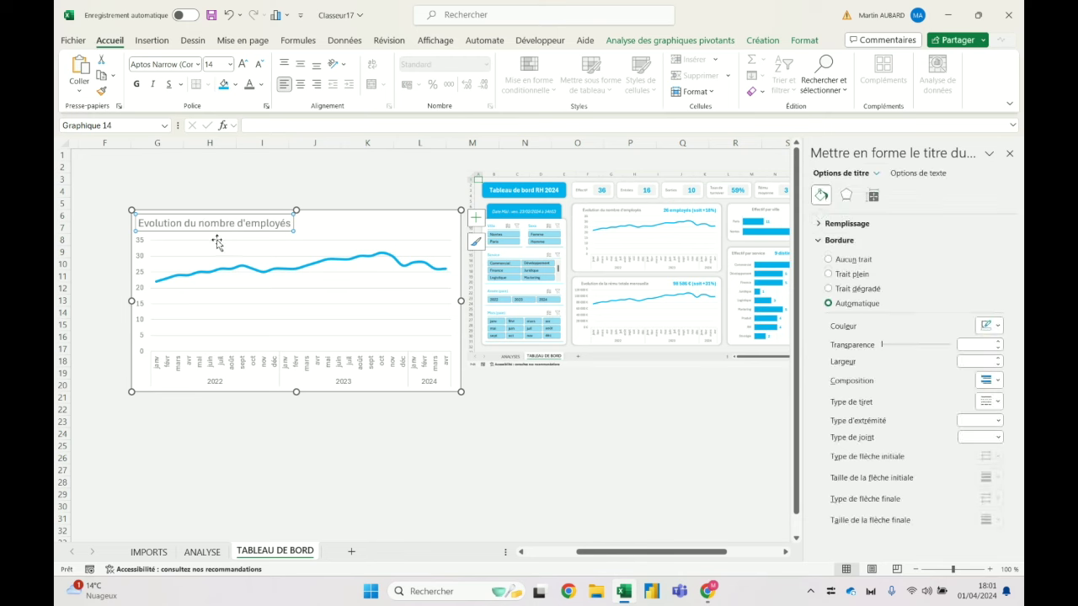
click(238, 274)
click(267, 304)
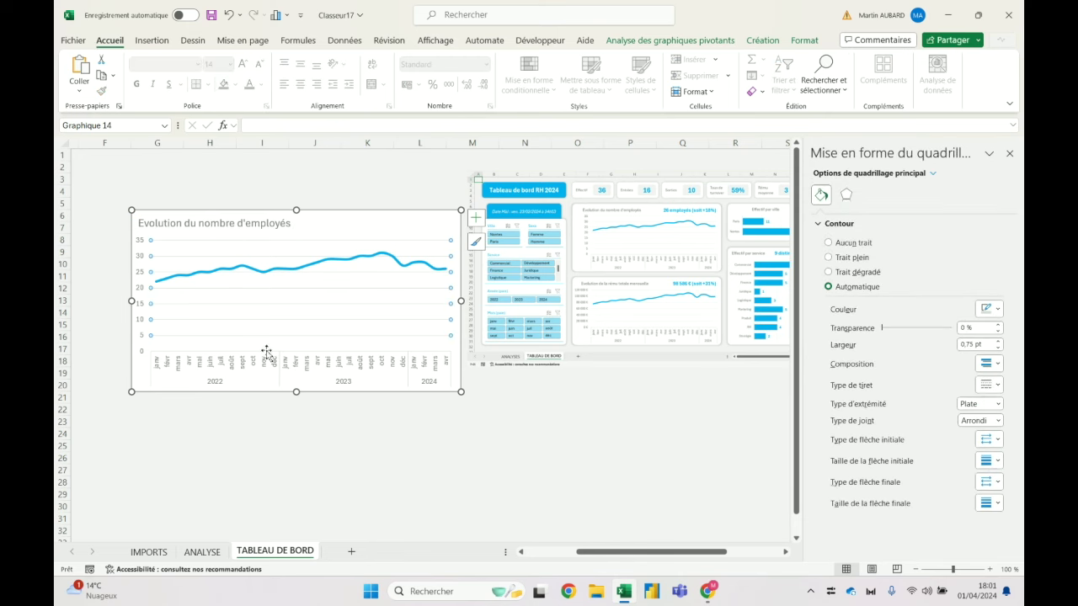
click(409, 221)
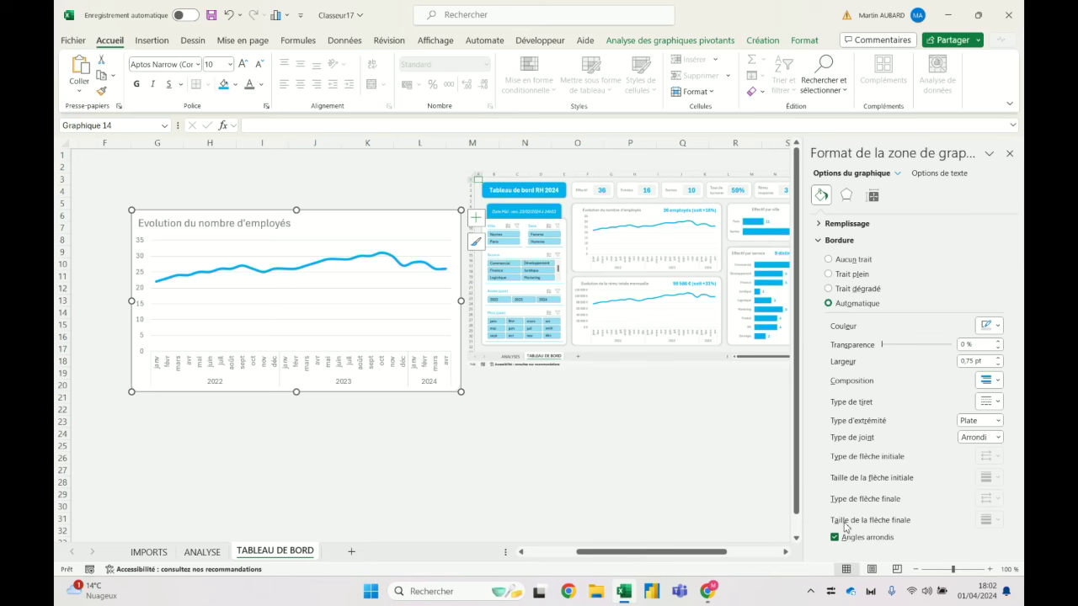
click(494, 465)
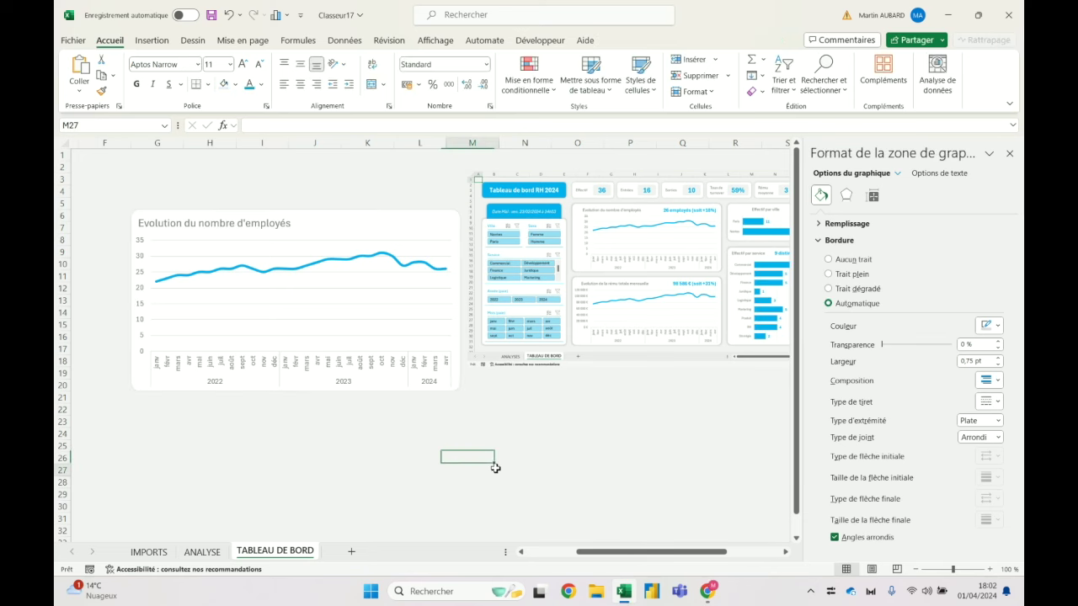
Remove the employee-count chart's border with No Outline.
click(317, 219)
click(762, 42)
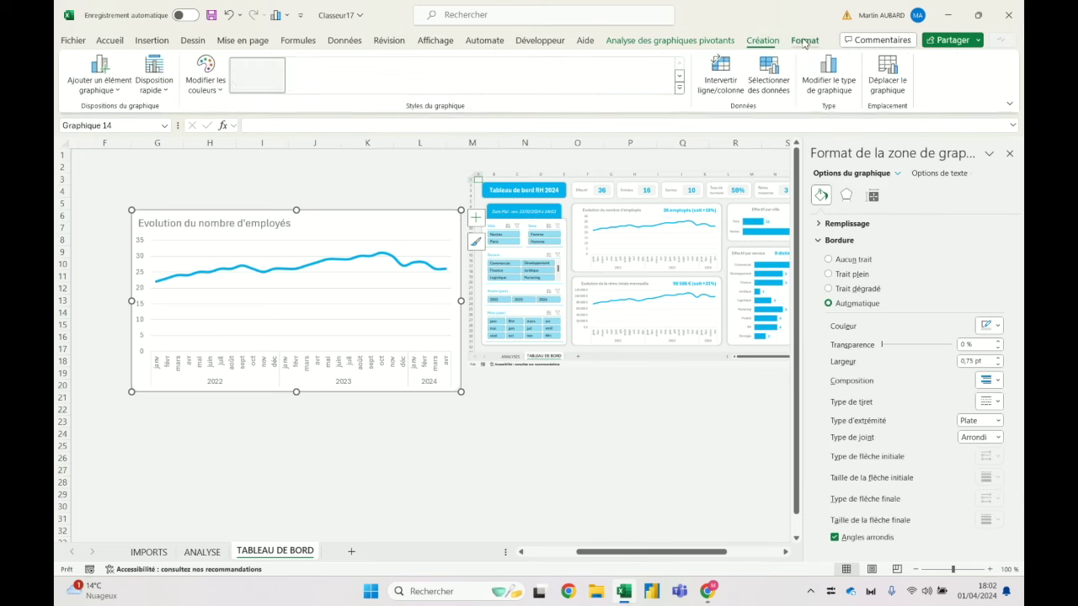
click(804, 41)
click(601, 74)
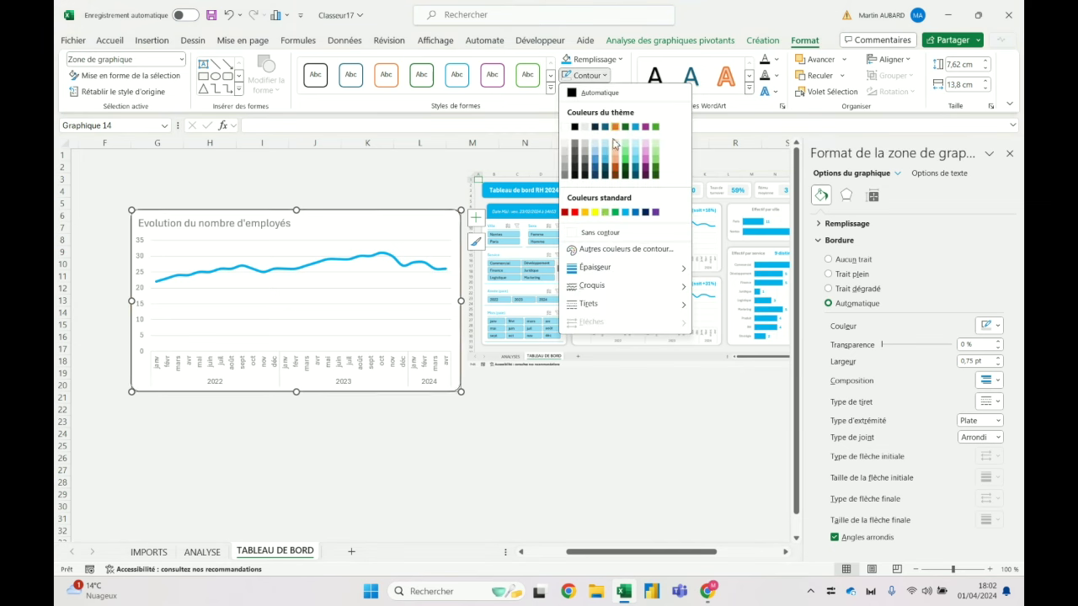
click(600, 233)
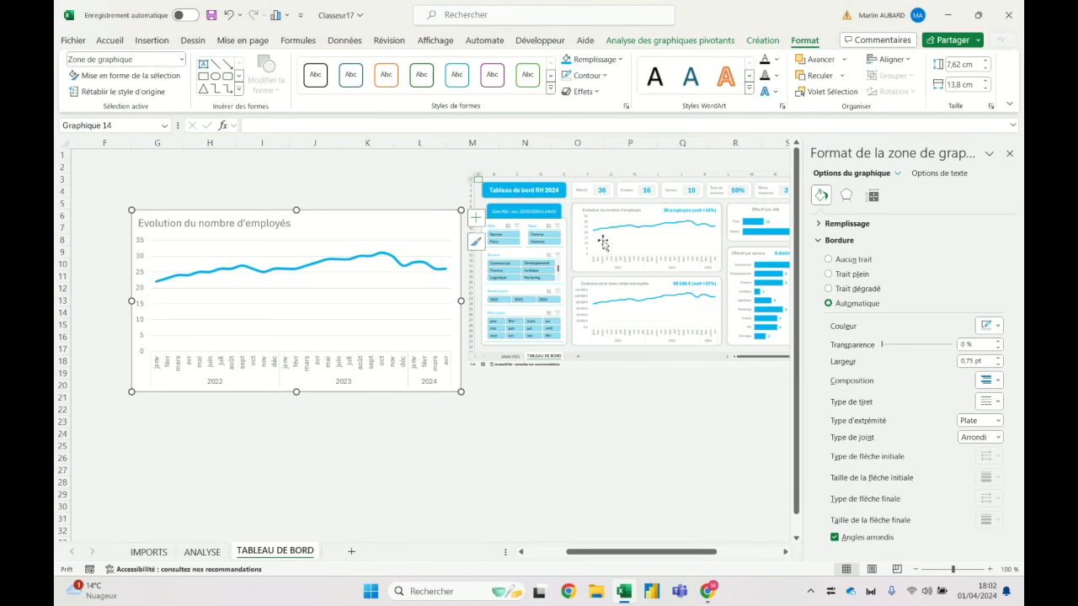
click(413, 179)
Add a grey outer shadow at 60% transparency and 101% size.
click(401, 216)
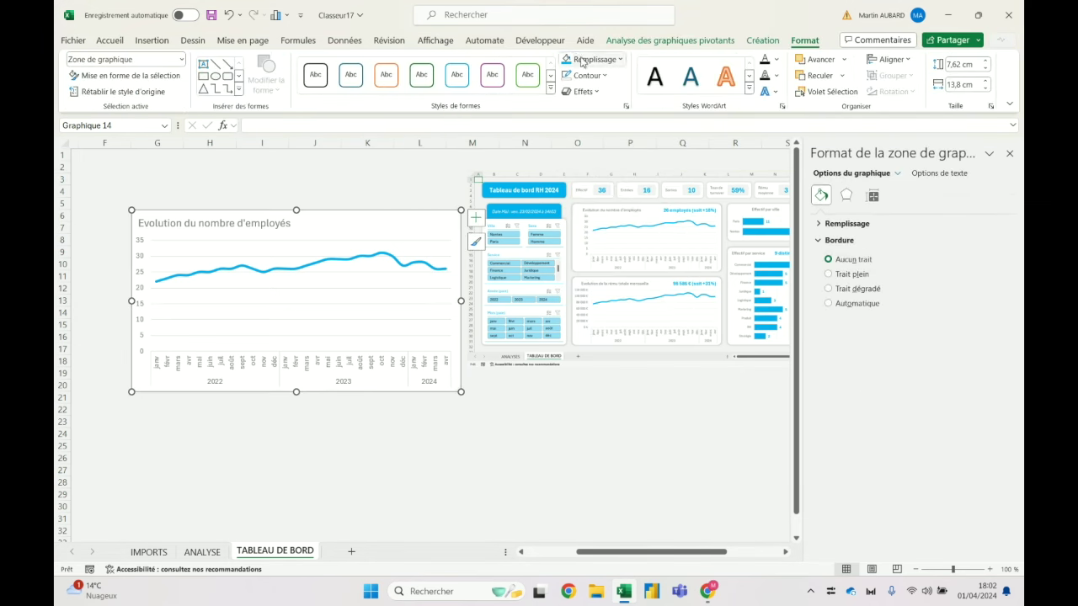
click(590, 95)
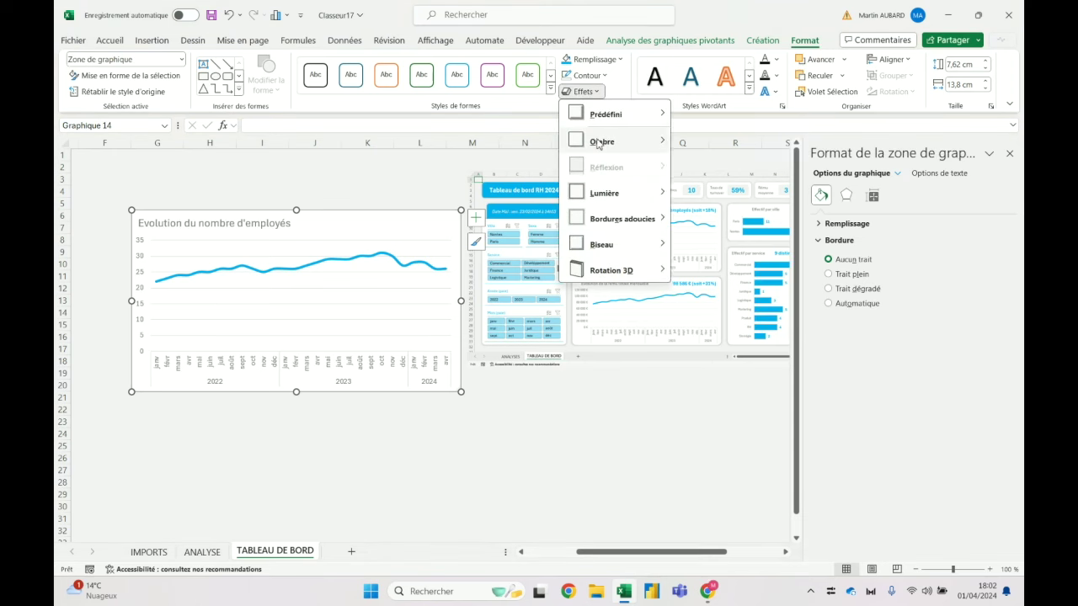
mouse_move(614, 141)
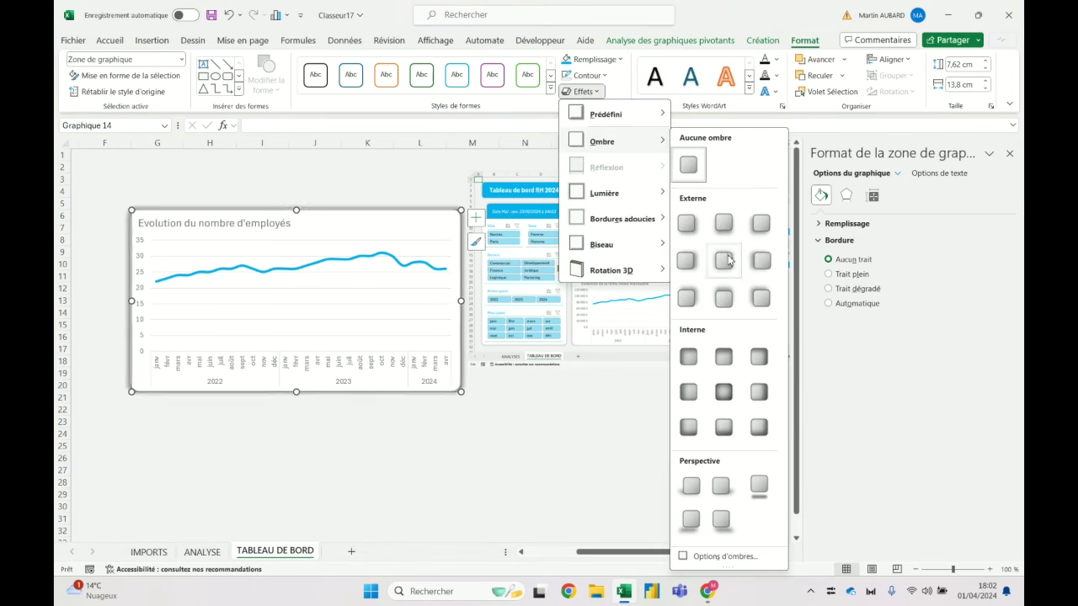
click(723, 261)
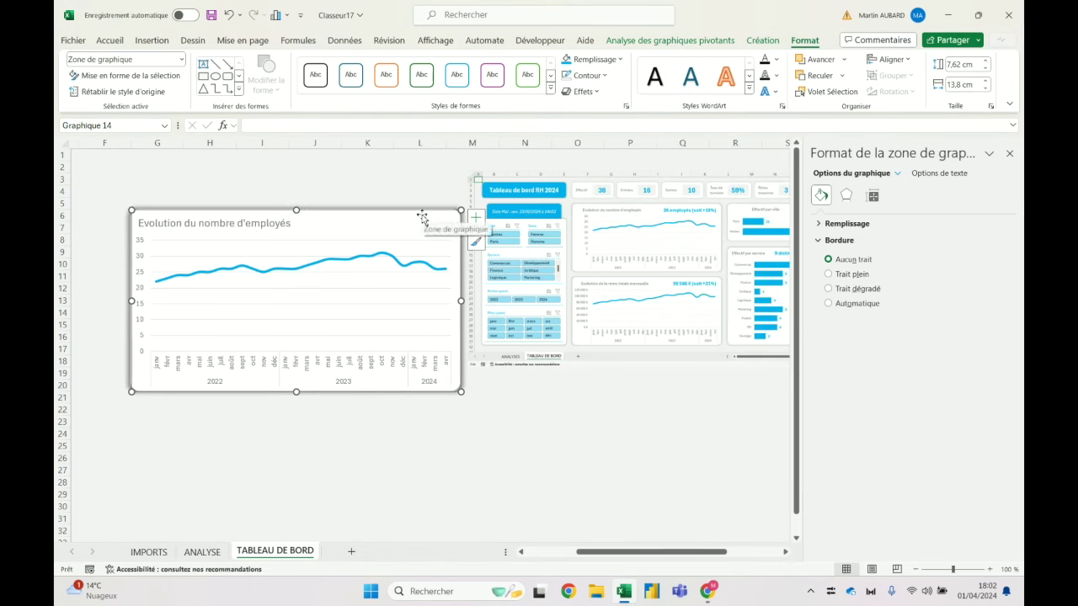
click(580, 91)
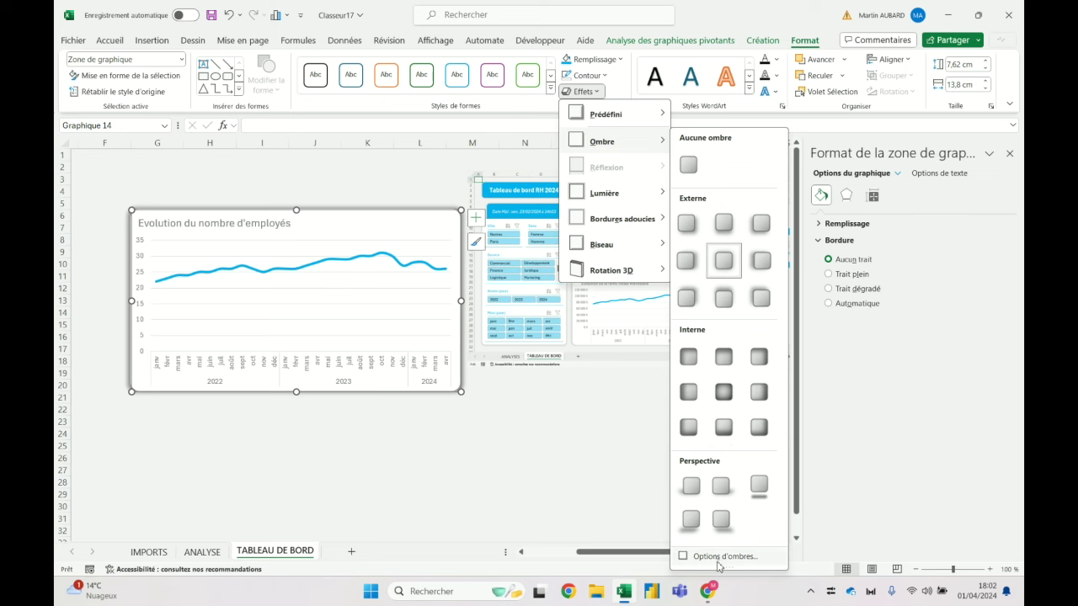
click(718, 556)
click(989, 263)
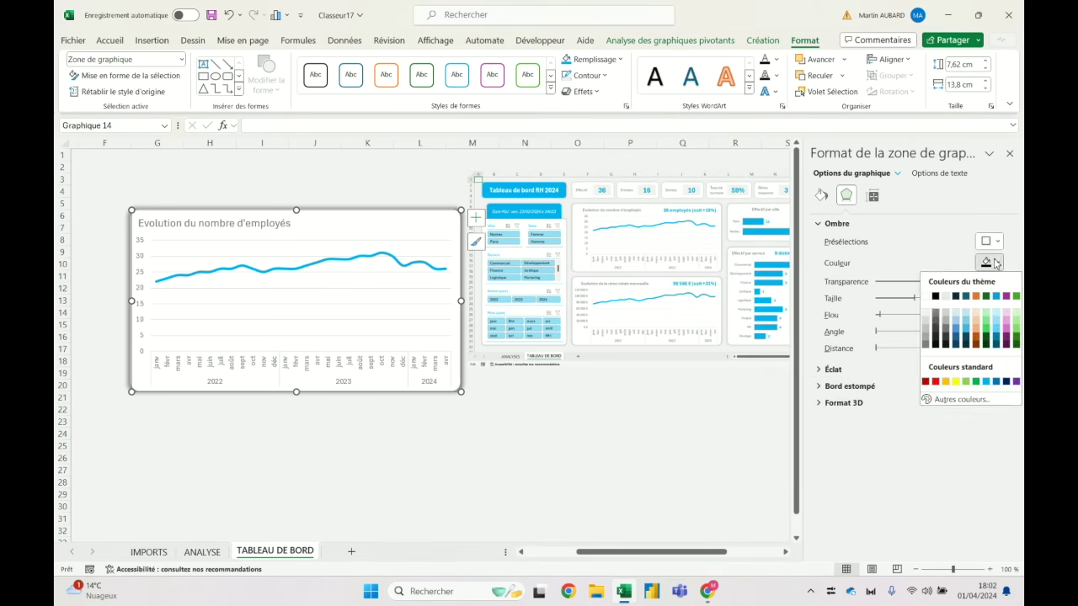
click(936, 317)
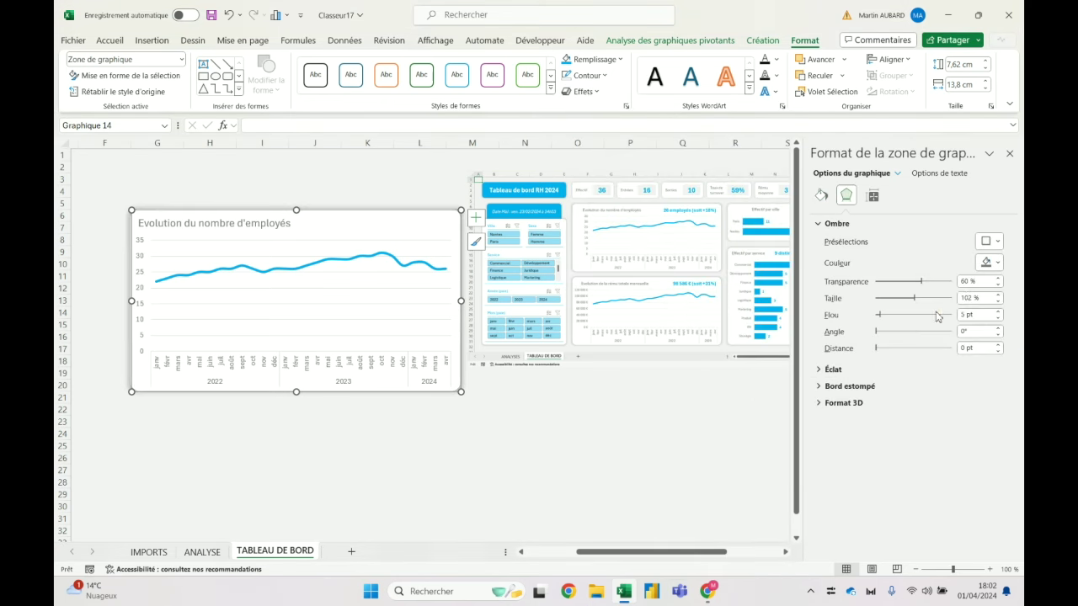
click(998, 301)
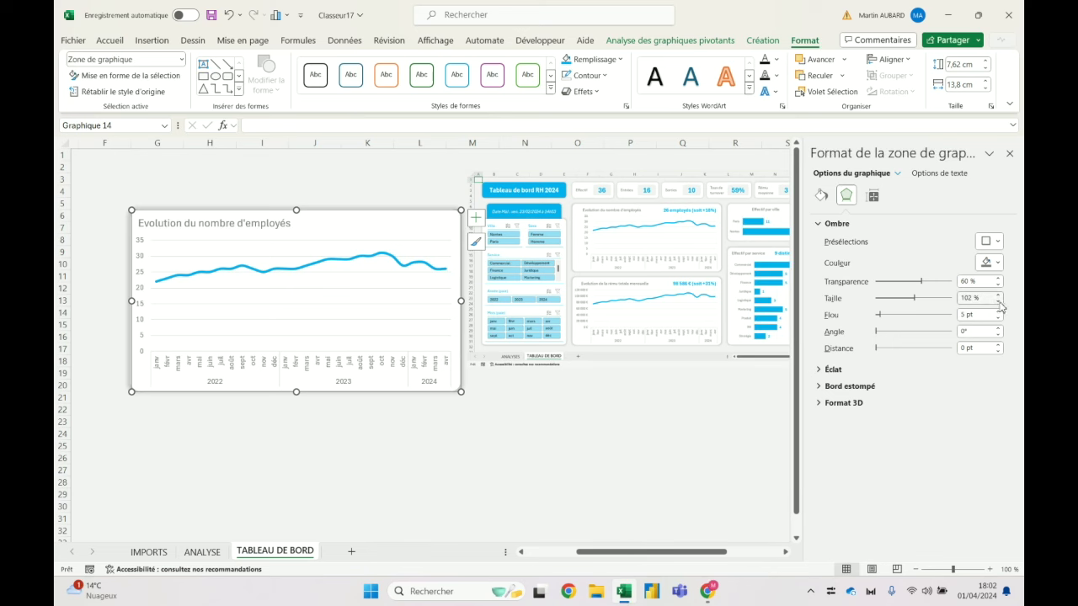
click(414, 171)
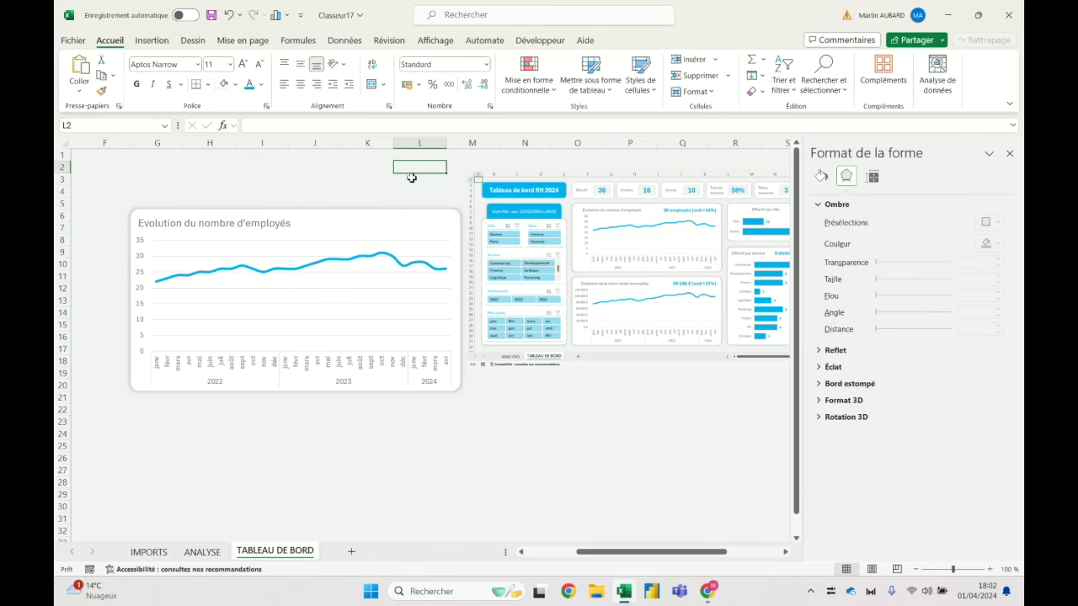
Nudge the employee-count chart left and decrease its title font size.
drag(435, 214, 416, 217)
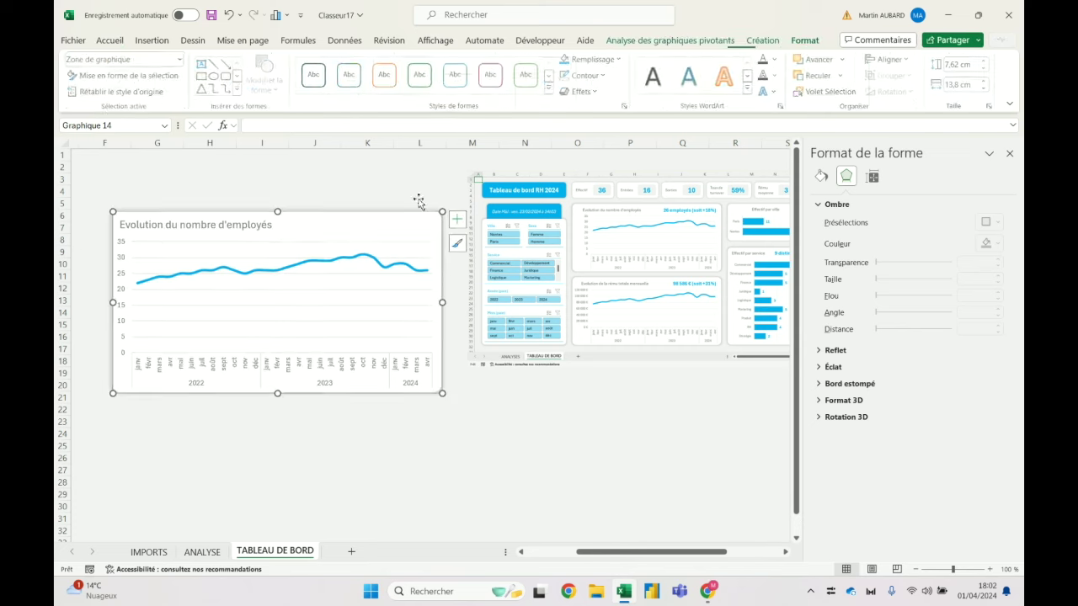
click(421, 168)
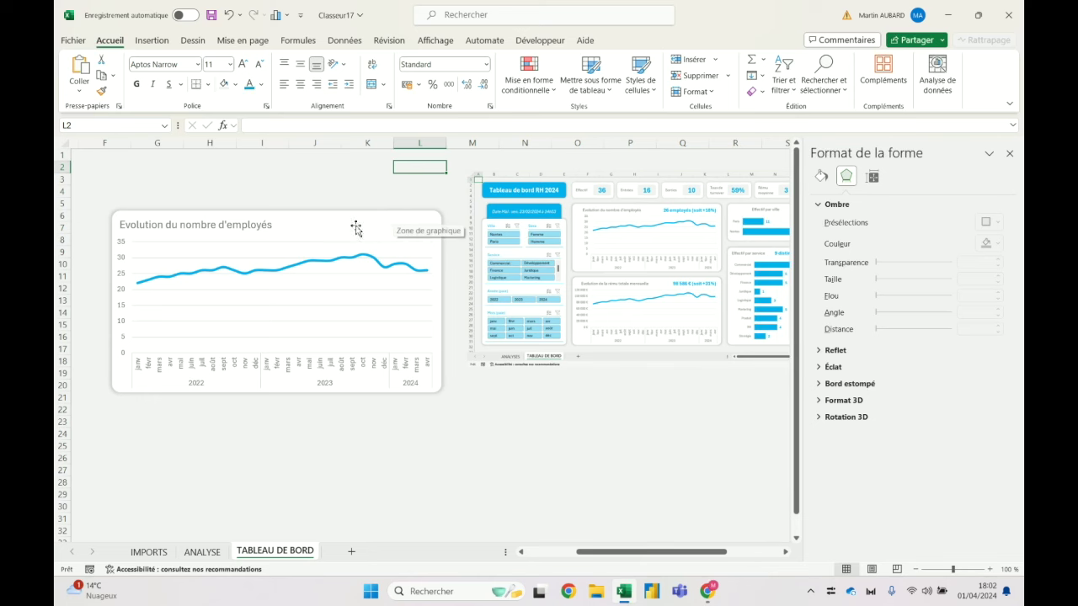
click(270, 228)
click(258, 65)
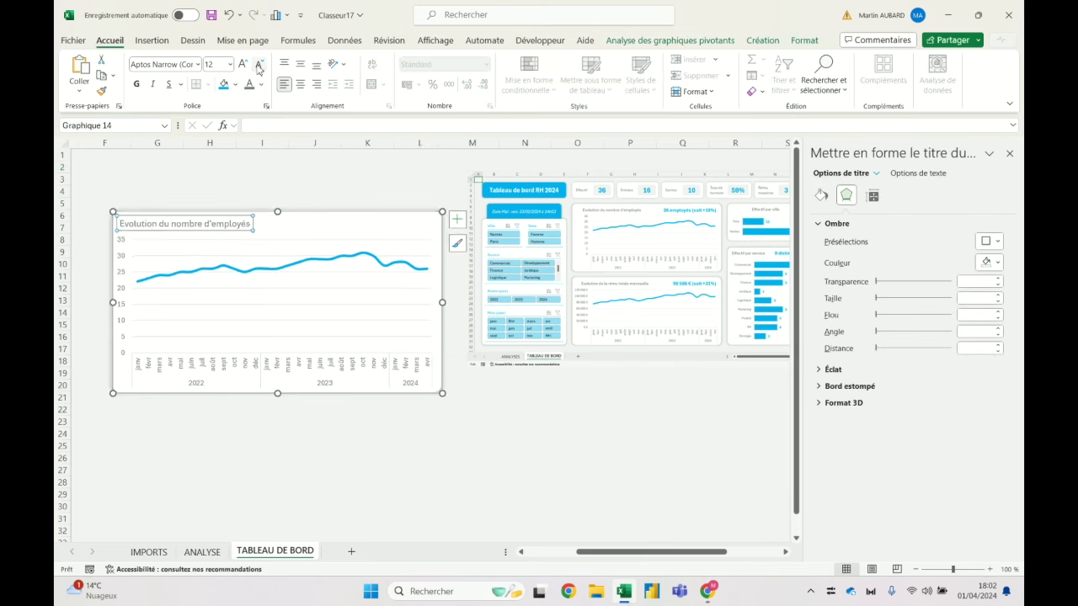
click(294, 175)
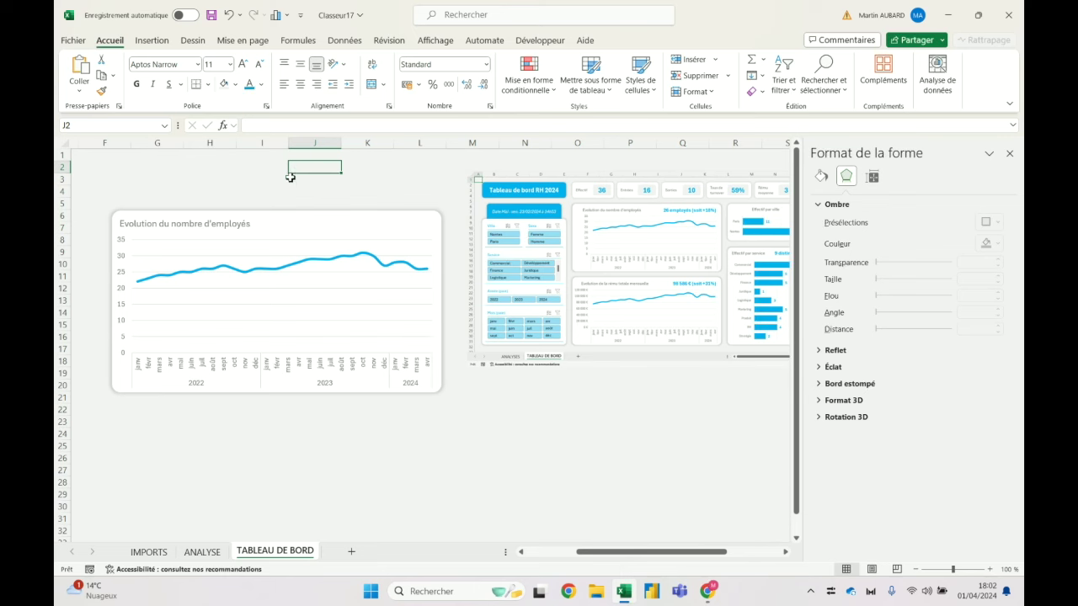
click(289, 215)
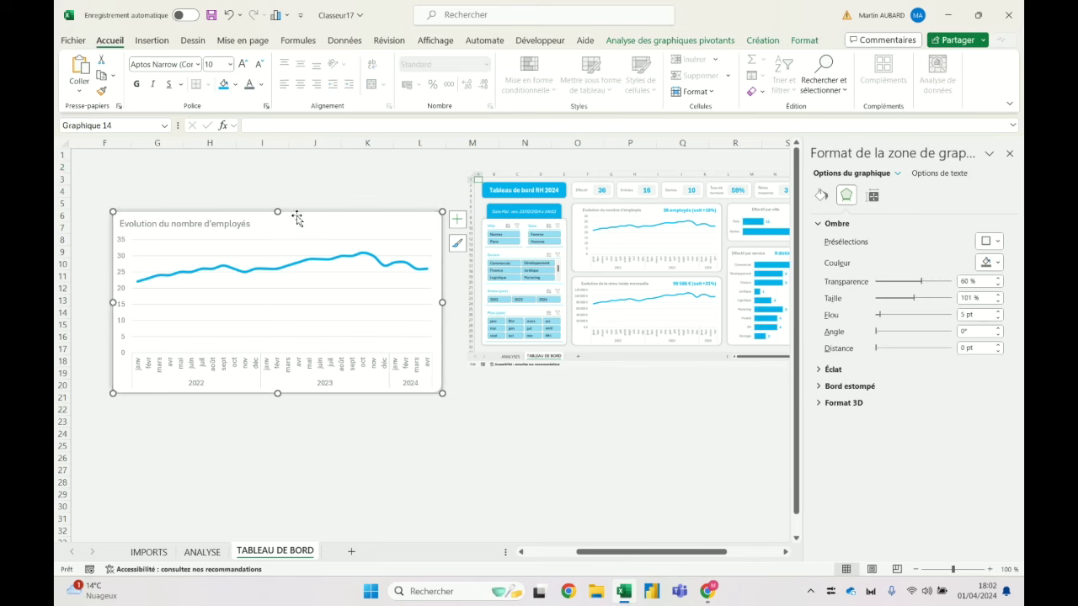
Save the employee-count chart's design as the template 'Démo TDB RH 3'.
right_click(296, 218)
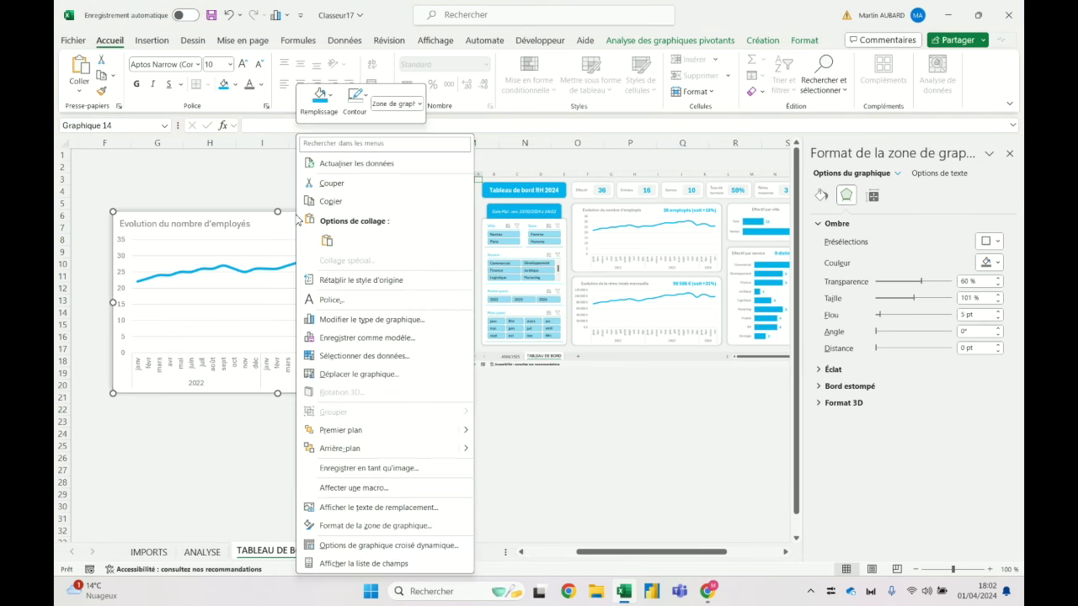
click(362, 340)
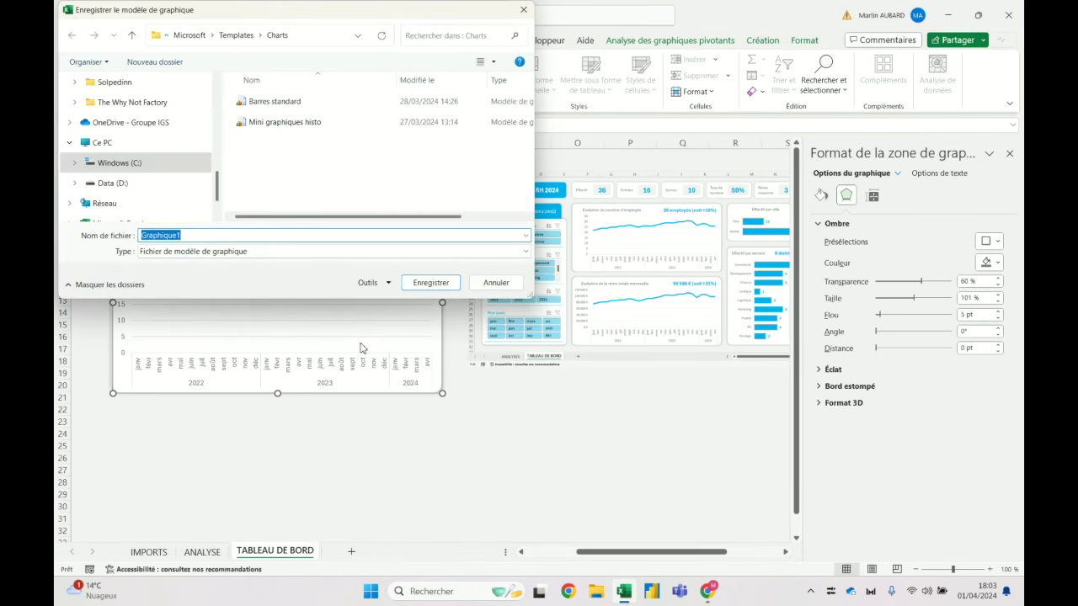
text(Démo TDB RH 3)
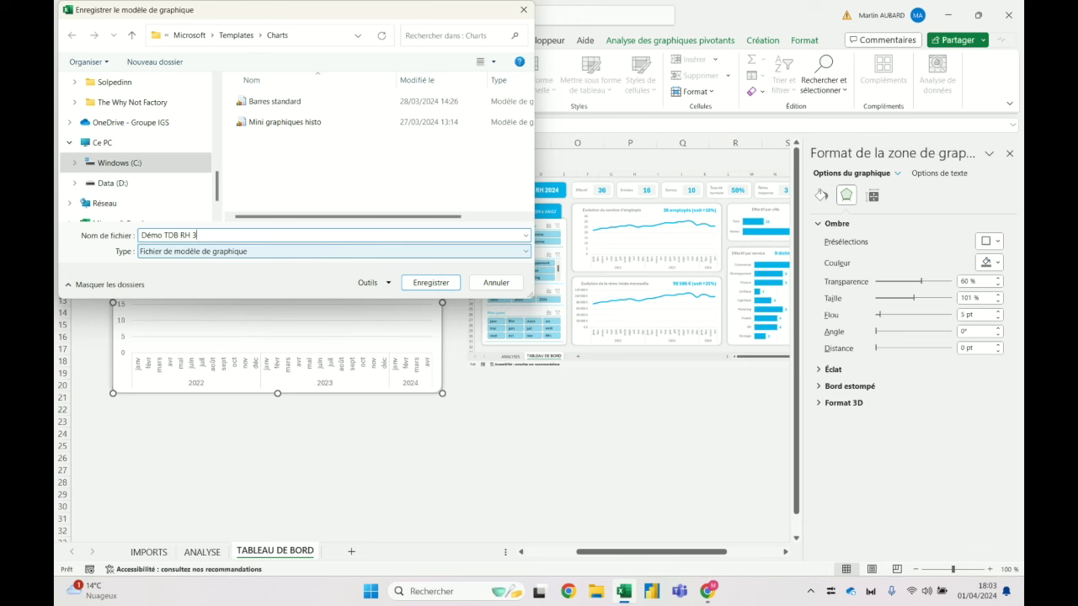
key(Return)
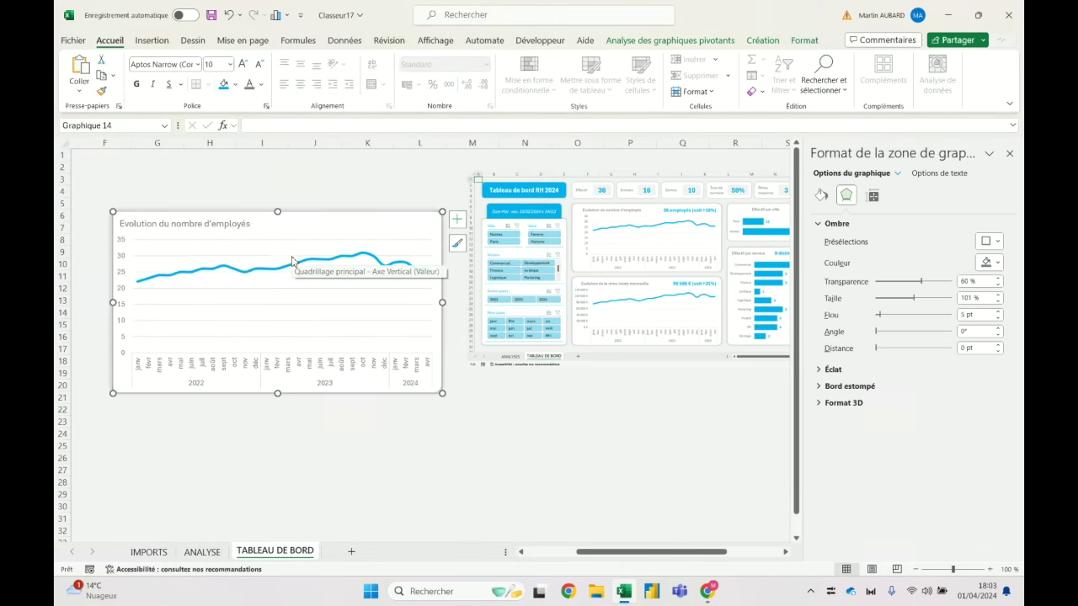
click(295, 187)
On ANALYSE, build a Rému totale pivot chart from the 'Démo TDB RH 3' template and cut it.
click(311, 230)
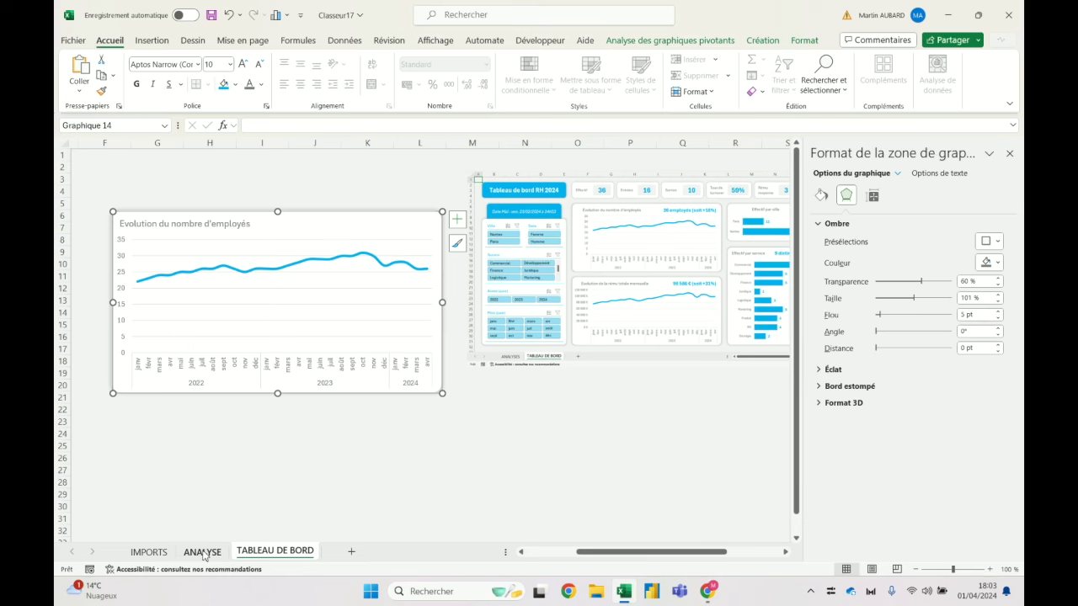
click(202, 552)
click(459, 294)
click(470, 277)
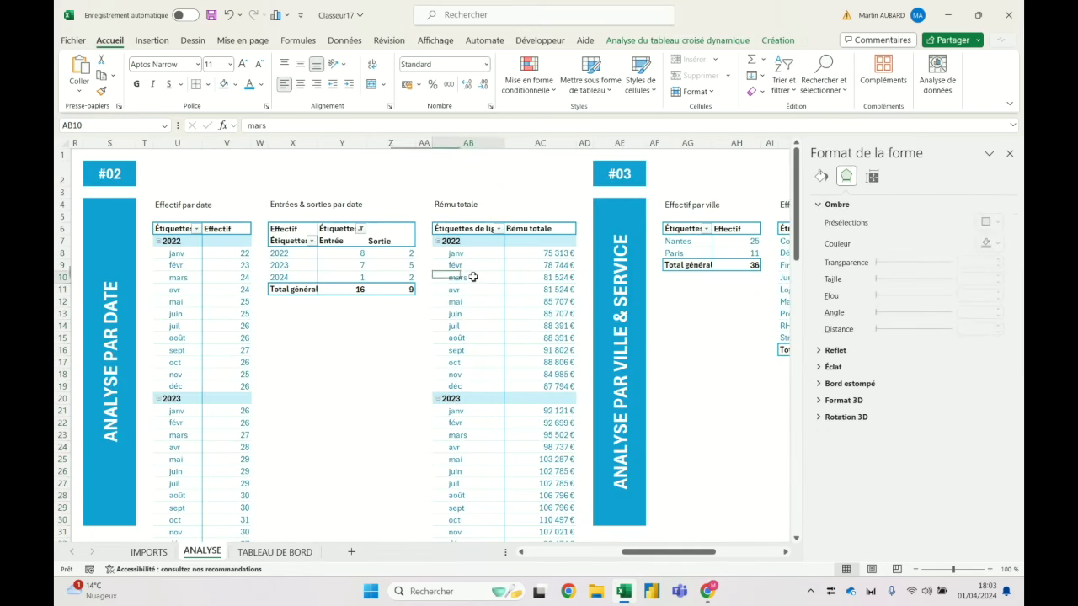
click(161, 42)
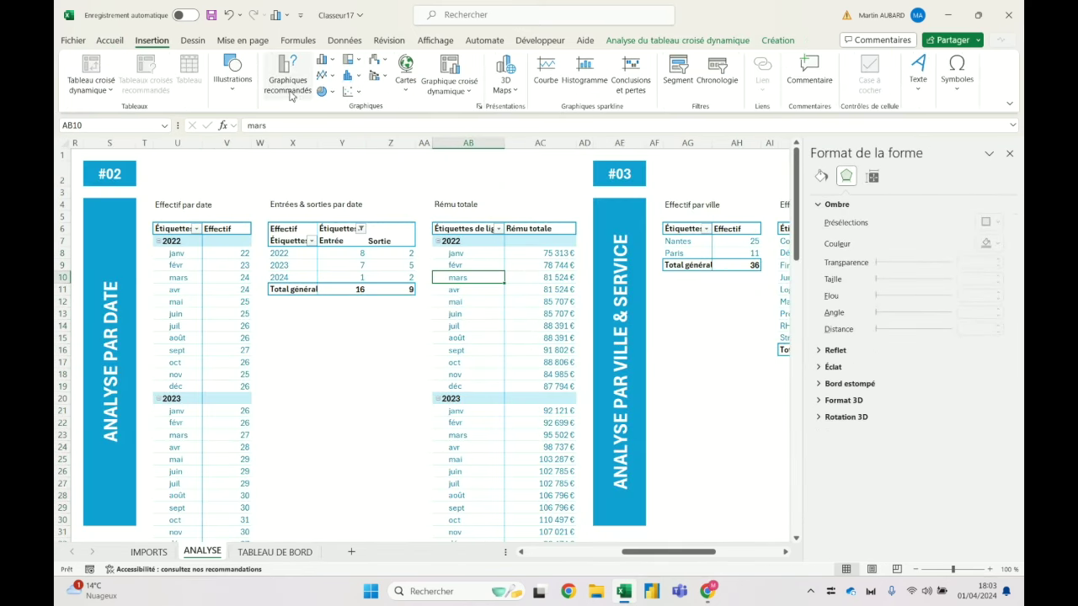
click(449, 68)
click(430, 165)
mouse_move(677, 210)
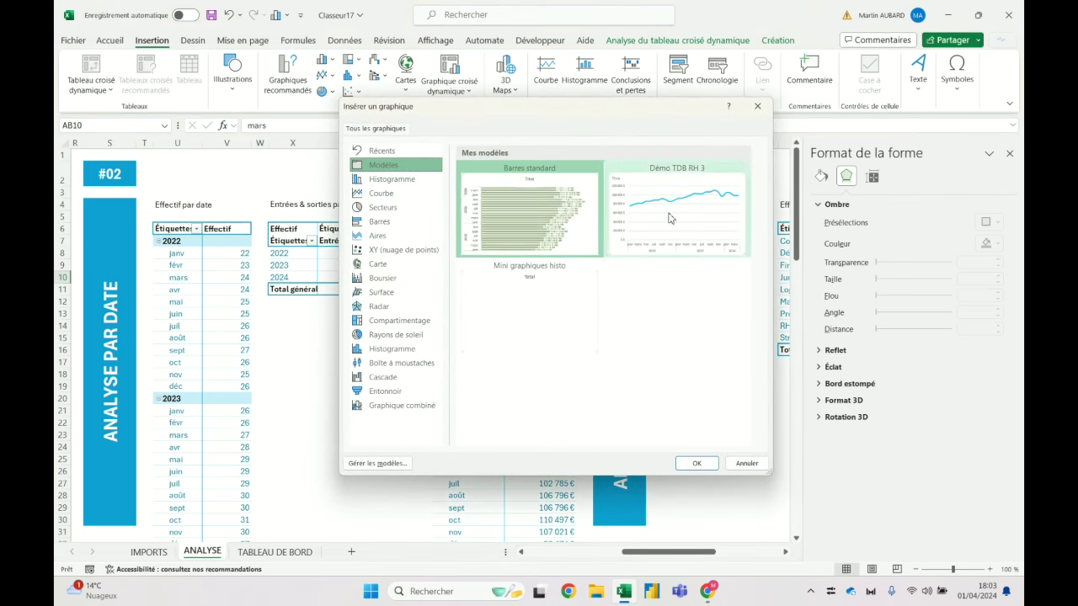
click(674, 219)
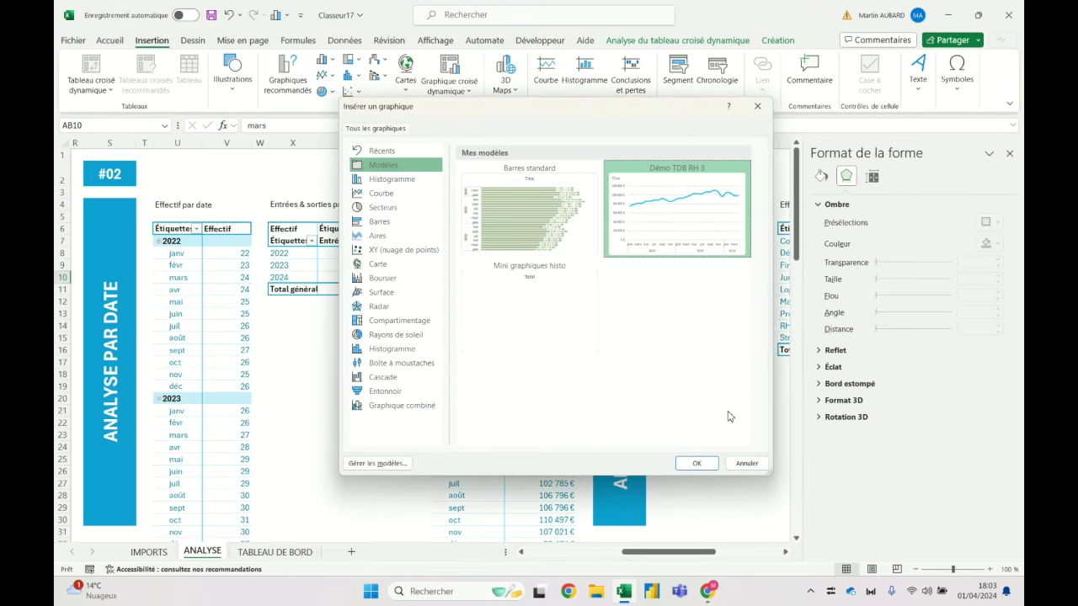
click(696, 463)
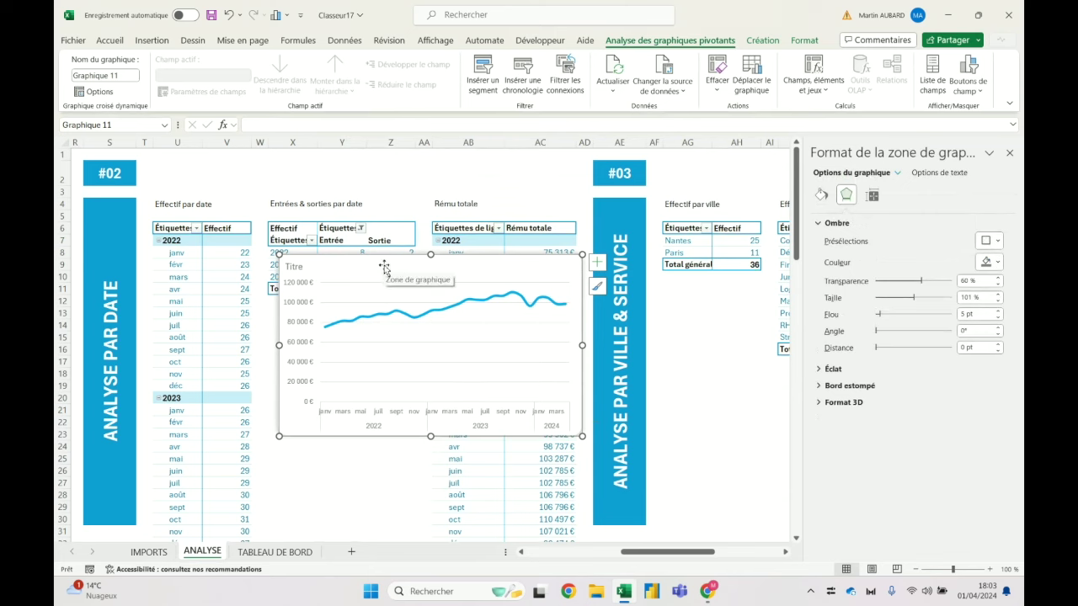
key(ctrl+x)
Paste the salary chart at F22 on TABLEAU DE BORD and widen it leftward.
click(275, 552)
click(135, 410)
key(ctrl+v)
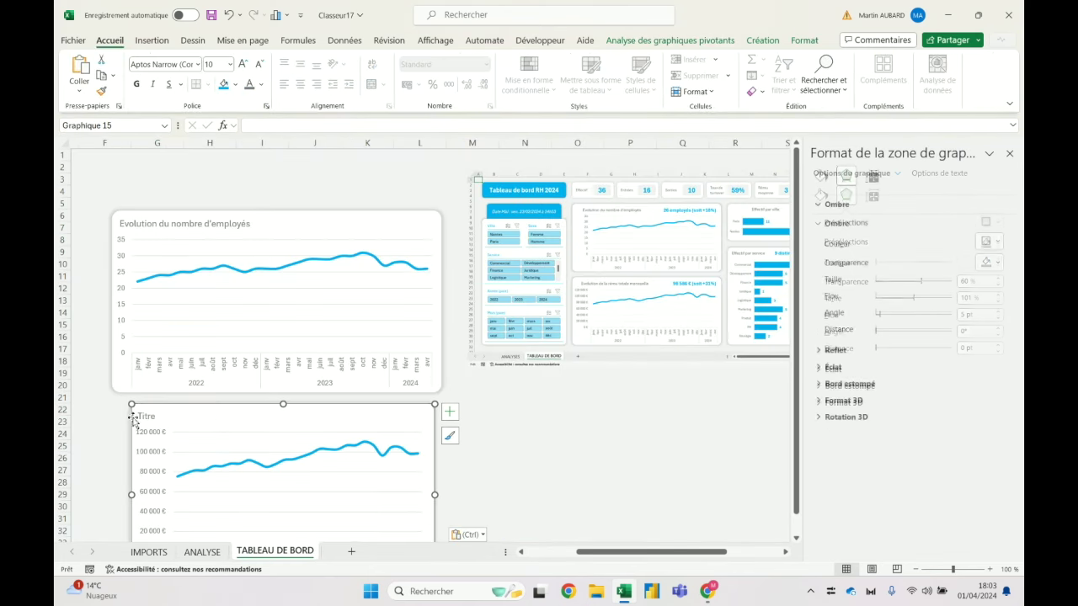
scroll(261, 399, down, 2)
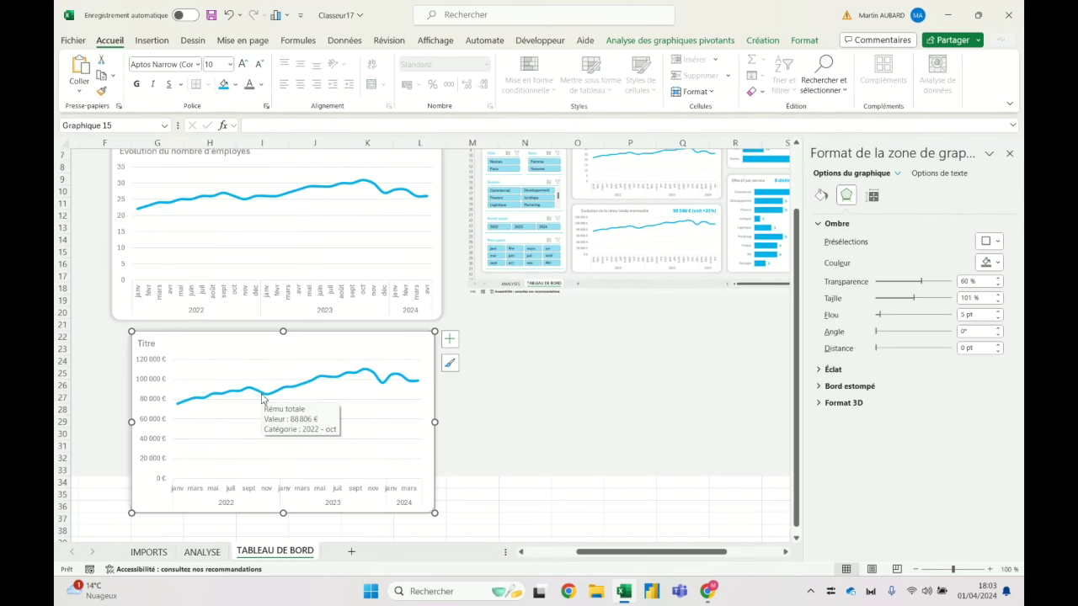
scroll(261, 399, up, 1)
scroll(257, 391, down, 1)
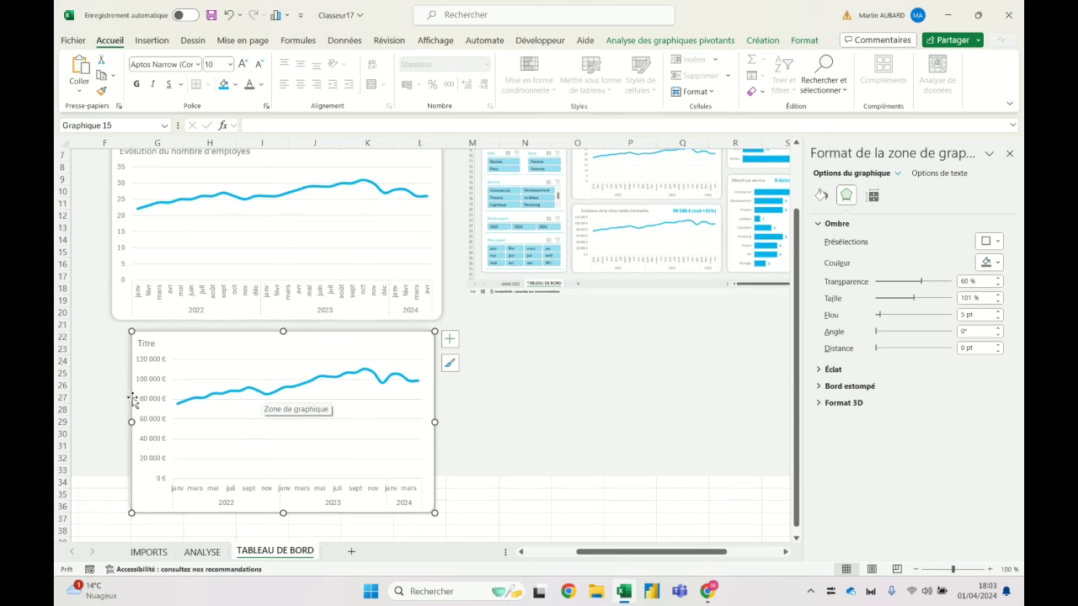
drag(132, 401, 112, 401)
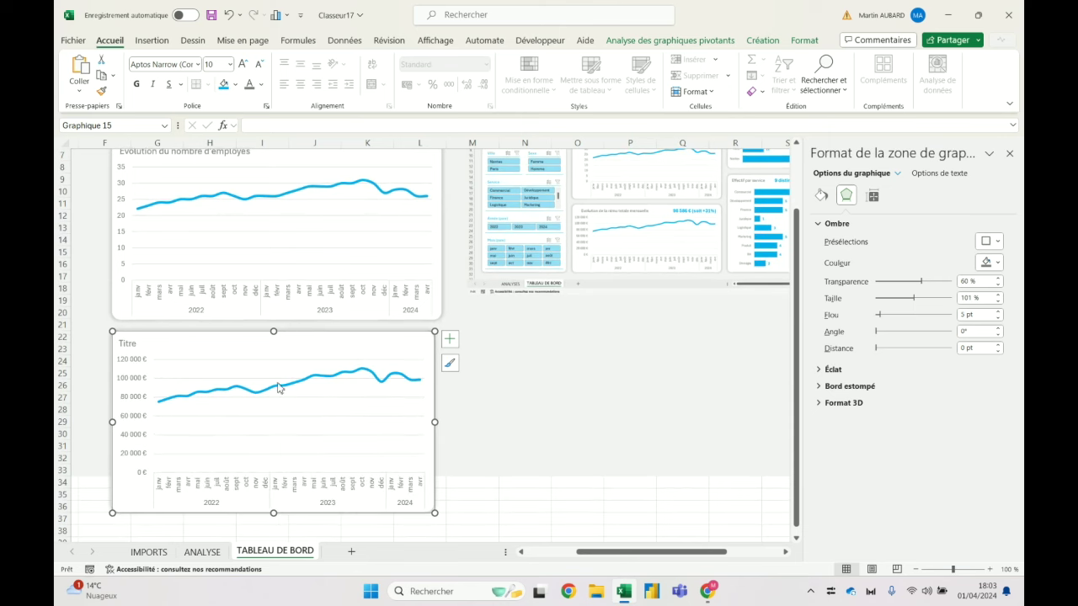
Set both charts' height to 7,6 cm and the salary chart's width to 14 cm.
click(440, 279)
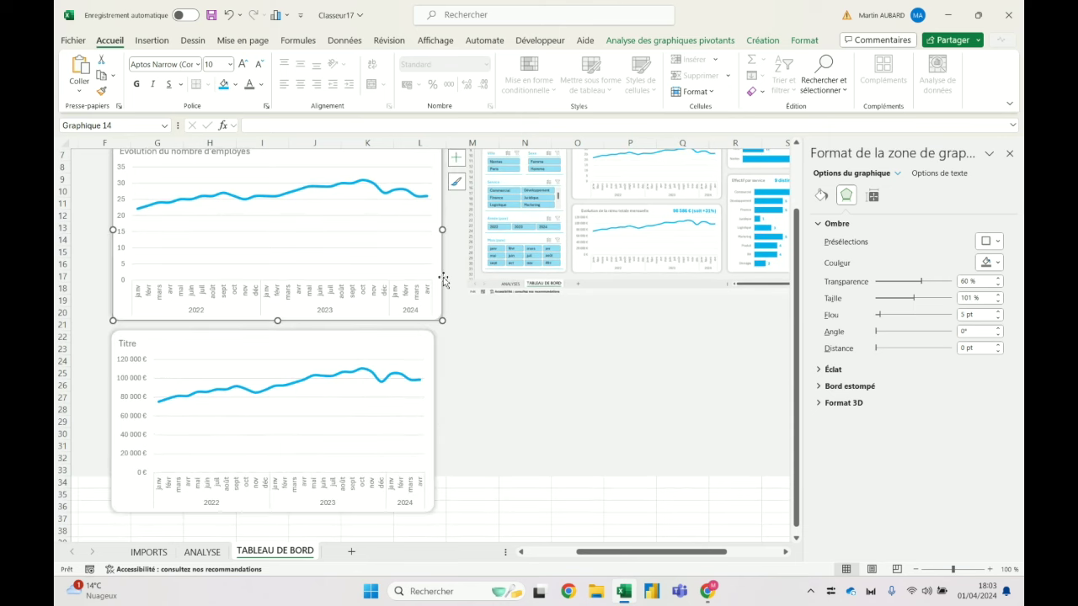
click(804, 40)
click(987, 69)
drag(442, 320, 447, 325)
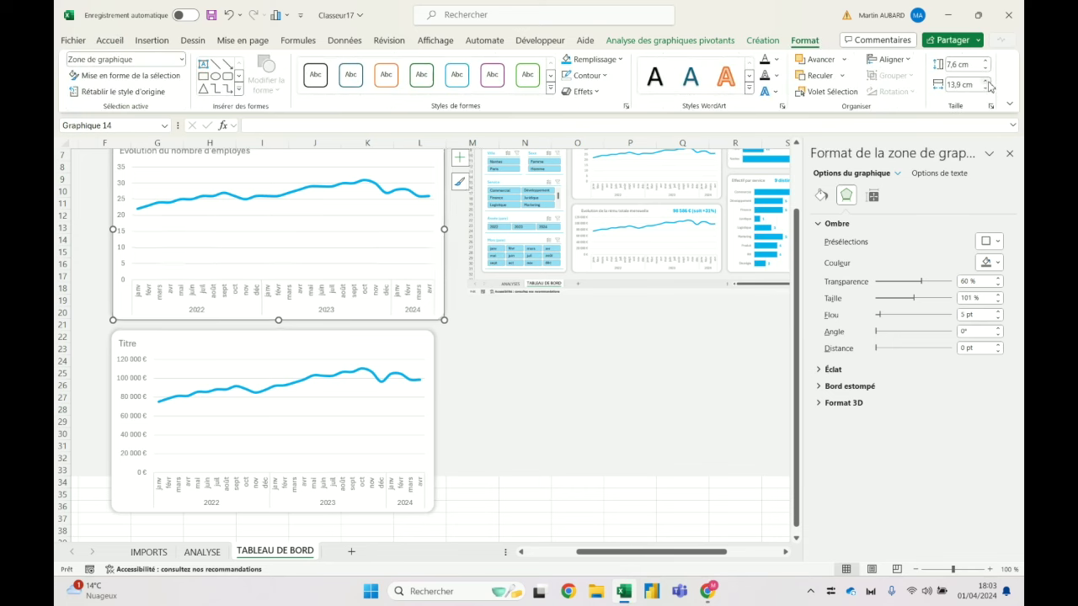
click(382, 337)
click(984, 69)
click(987, 81)
click(987, 81)
click(986, 81)
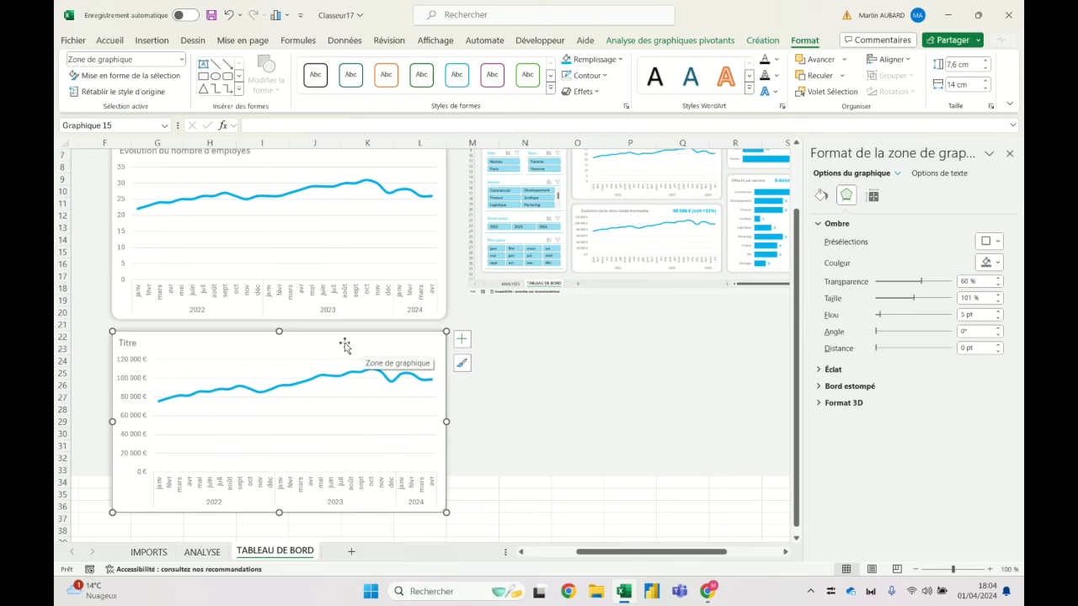
click(129, 345)
Replace the placeholder title 'Titre' with 'Evolution de la rému totale mensuelle'.
scroll(131, 345, up, 1)
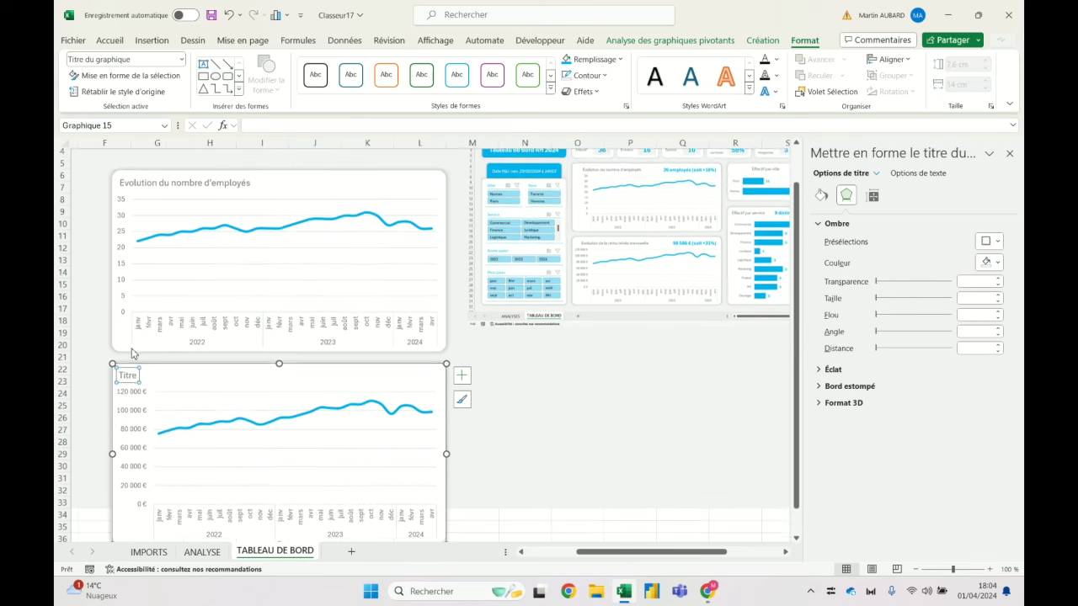
double_click(127, 381)
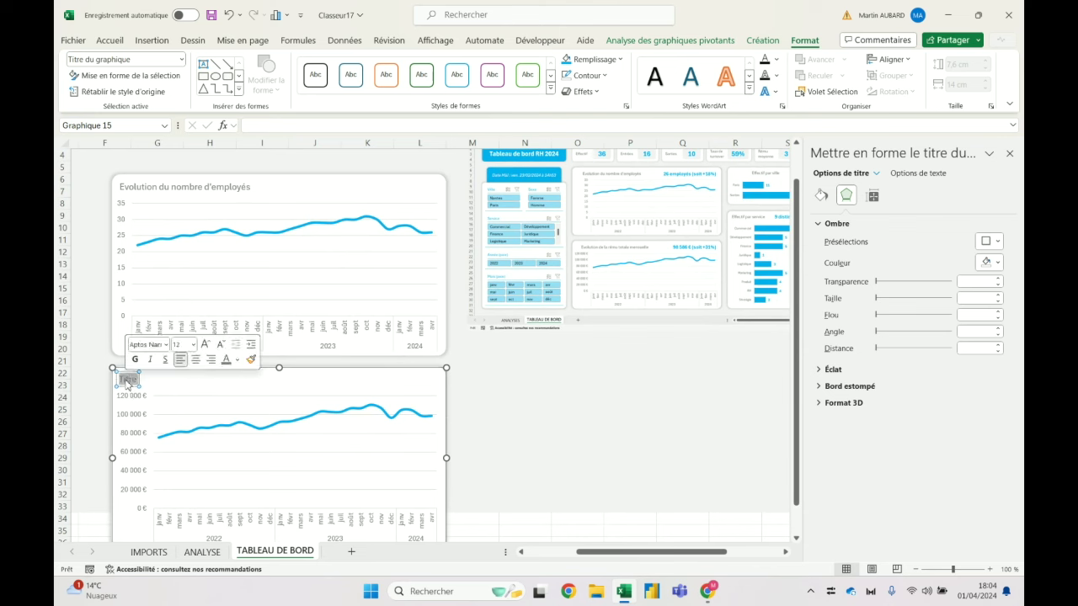
key(Delete)
text(tion de)
key(BackSpace)
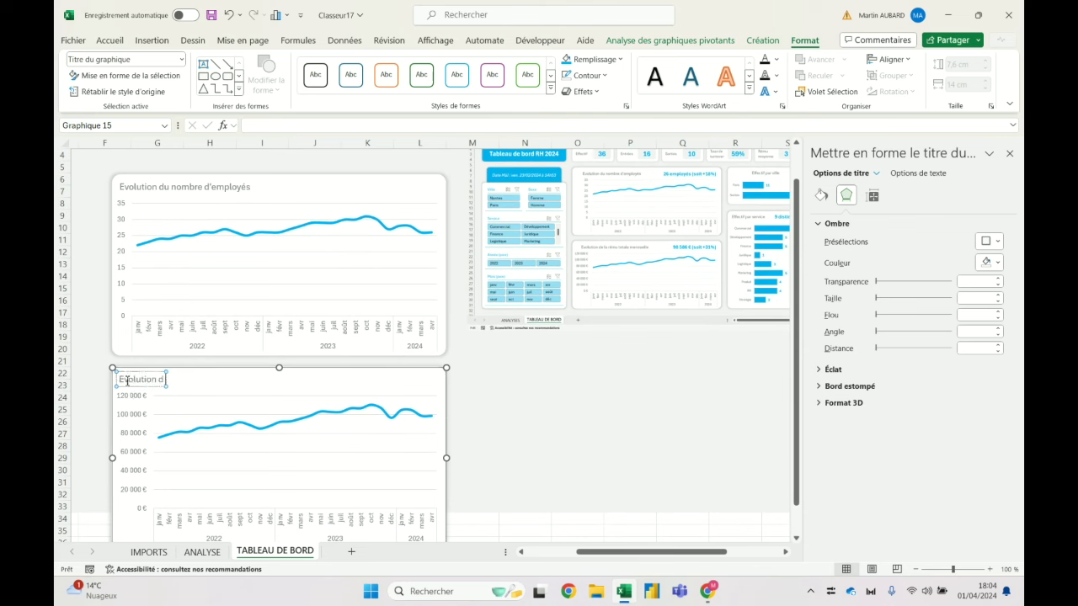
text(la rému)
text( totale mensuelle)
click(548, 398)
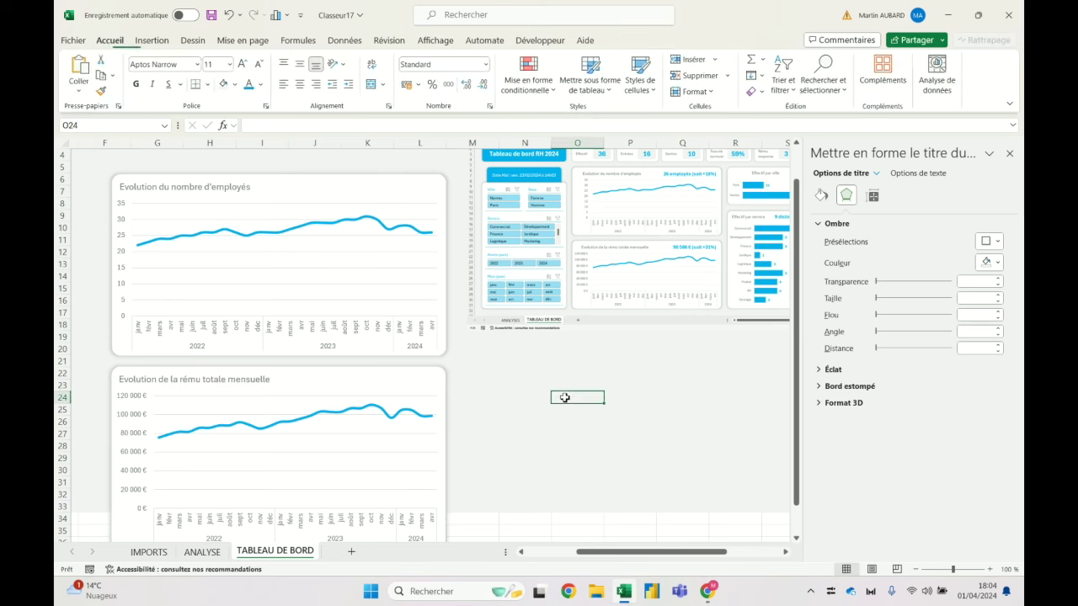
Filter the charts by Développement, Juridique, Finance, then Marketing in the Service slicer.
scroll(547, 397, down, 2)
scroll(394, 352, up, 2)
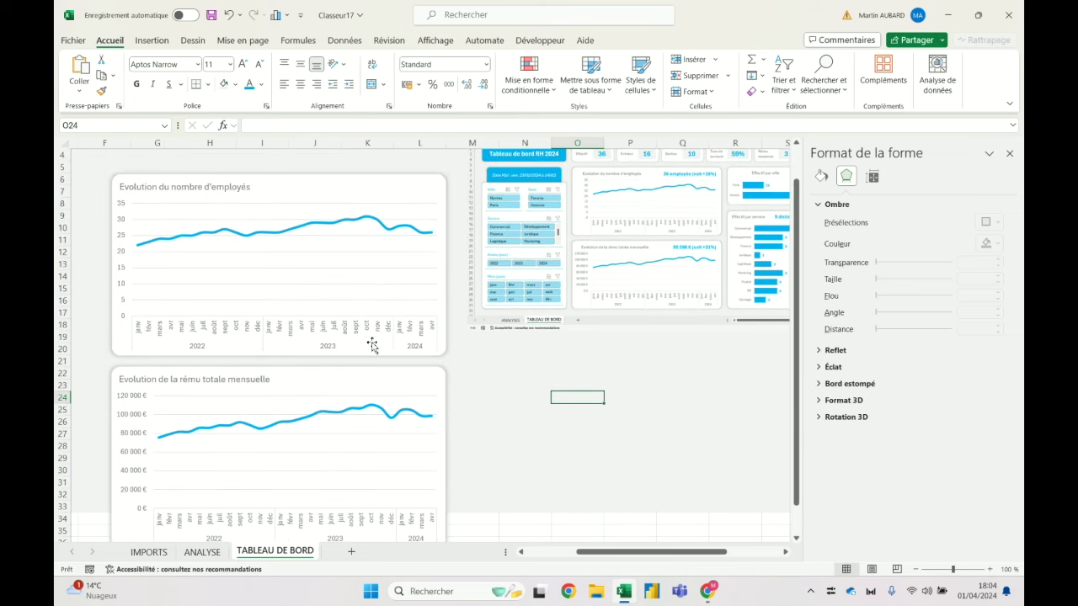
click(501, 398)
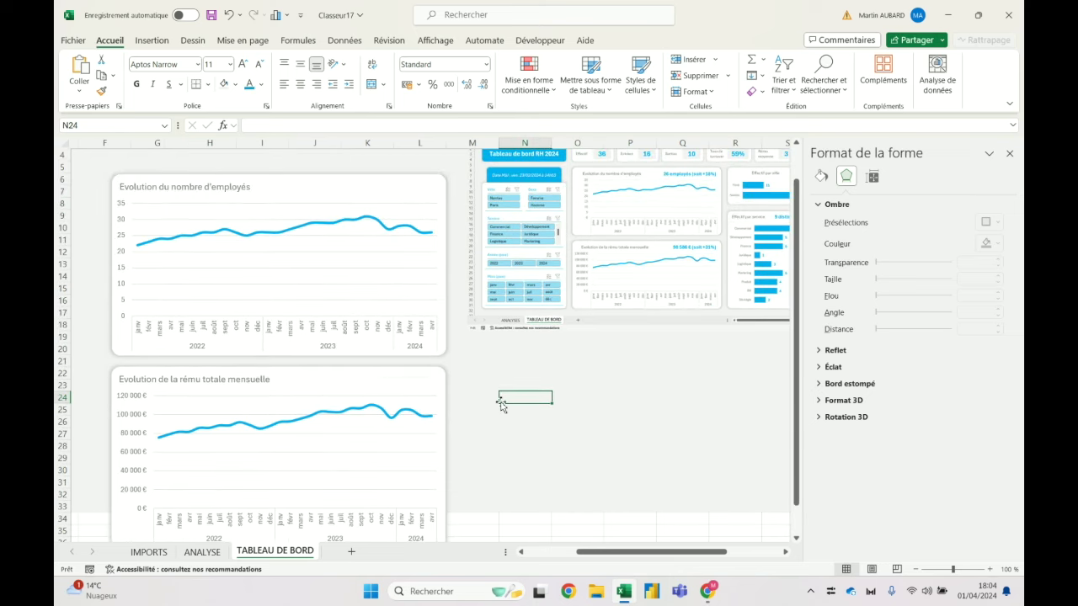
scroll(638, 563, left, 2)
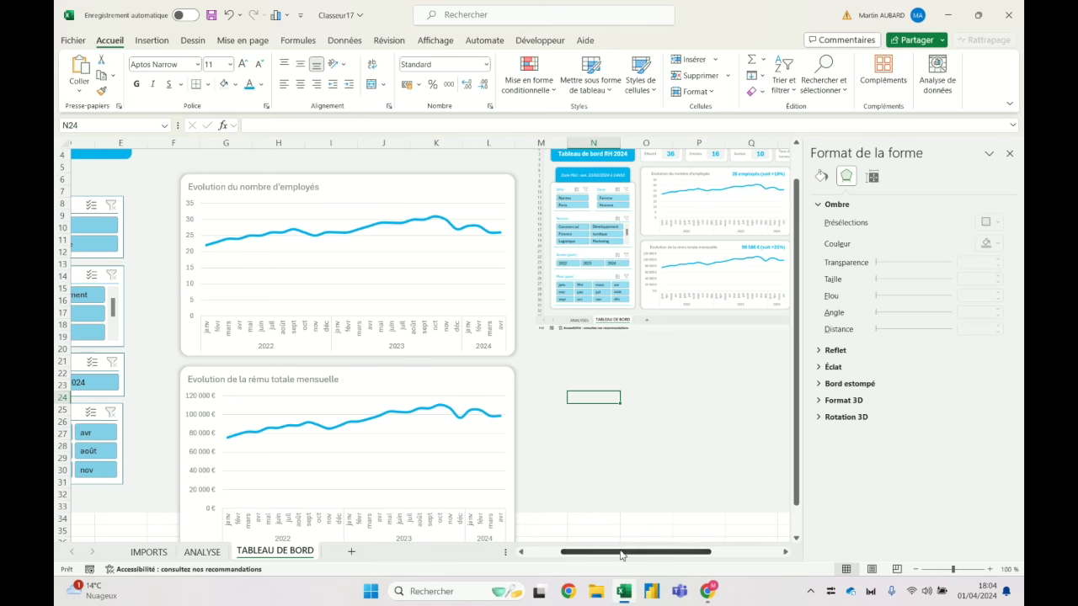
scroll(636, 552, left, 4)
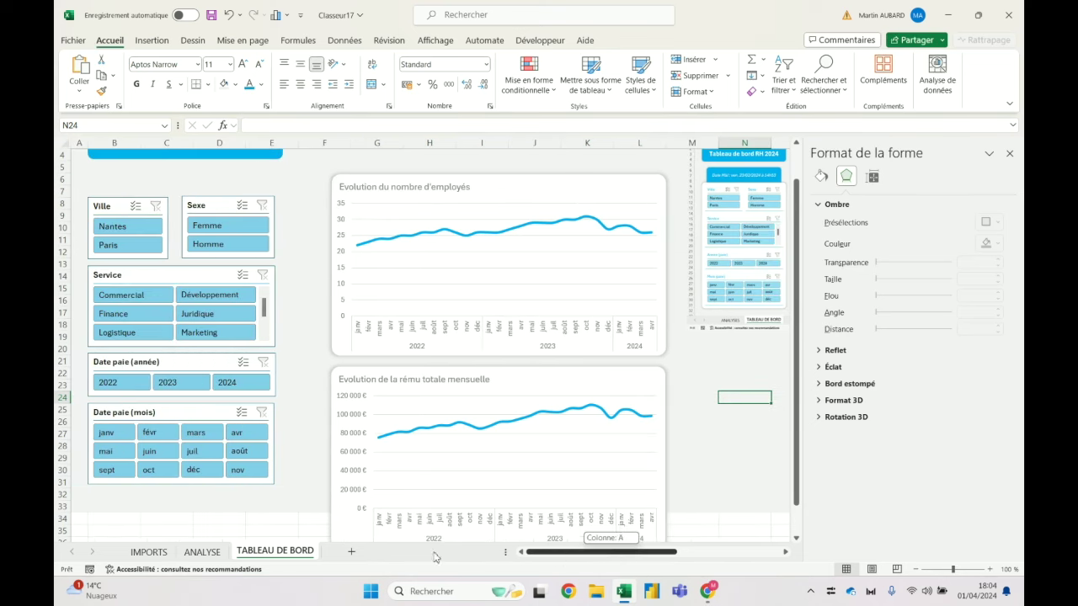
click(206, 294)
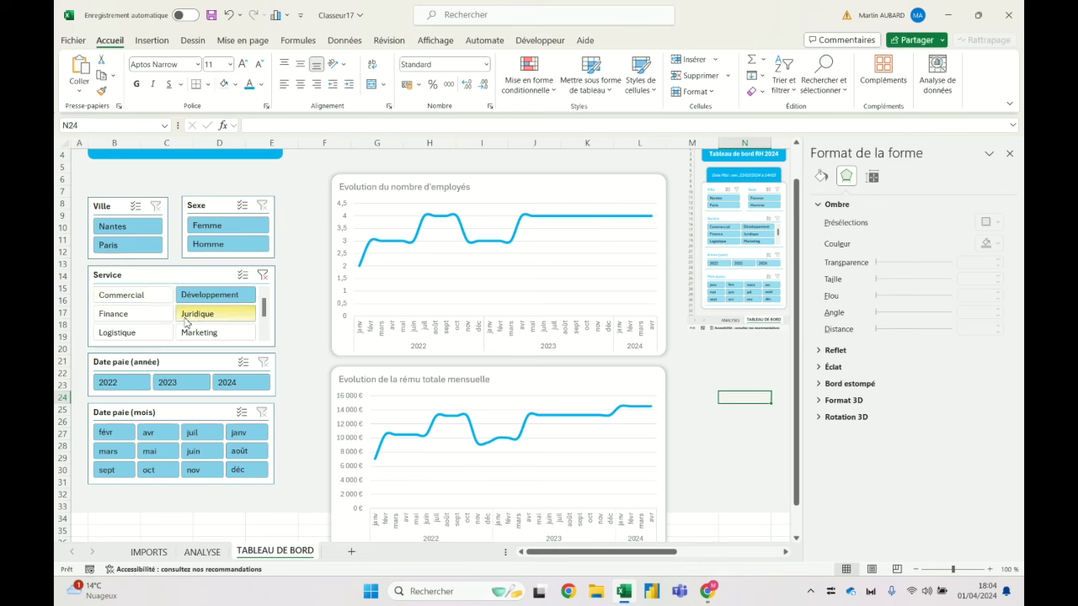
click(185, 318)
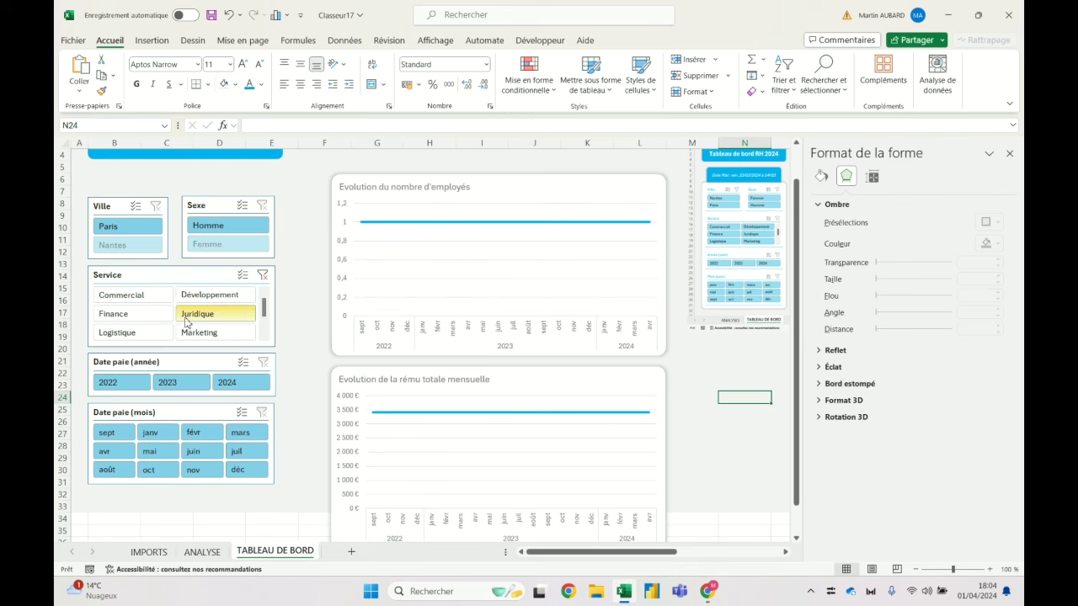
click(163, 320)
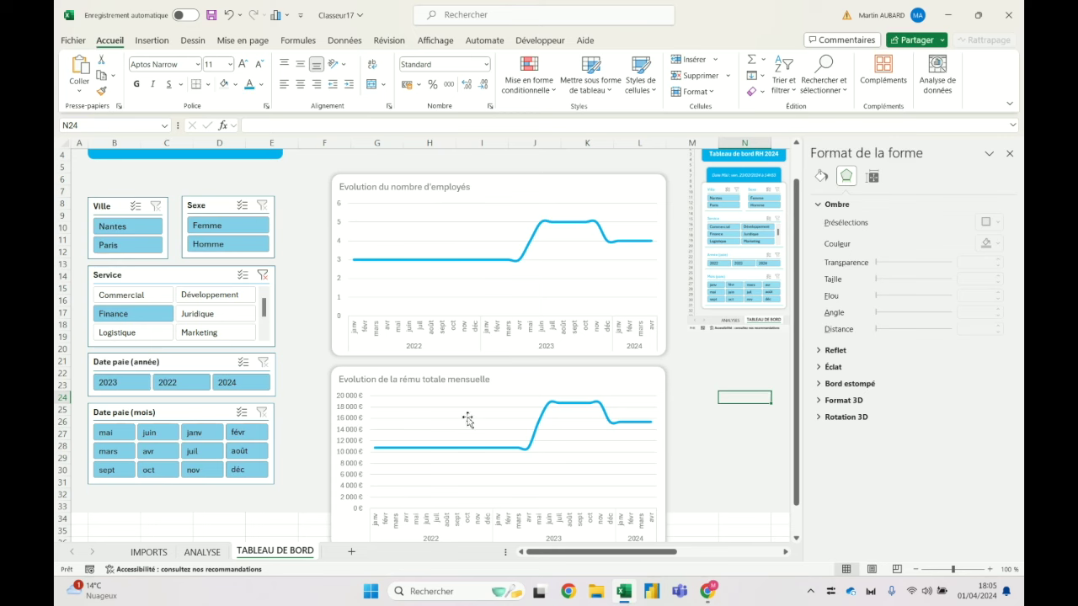
click(201, 317)
click(201, 336)
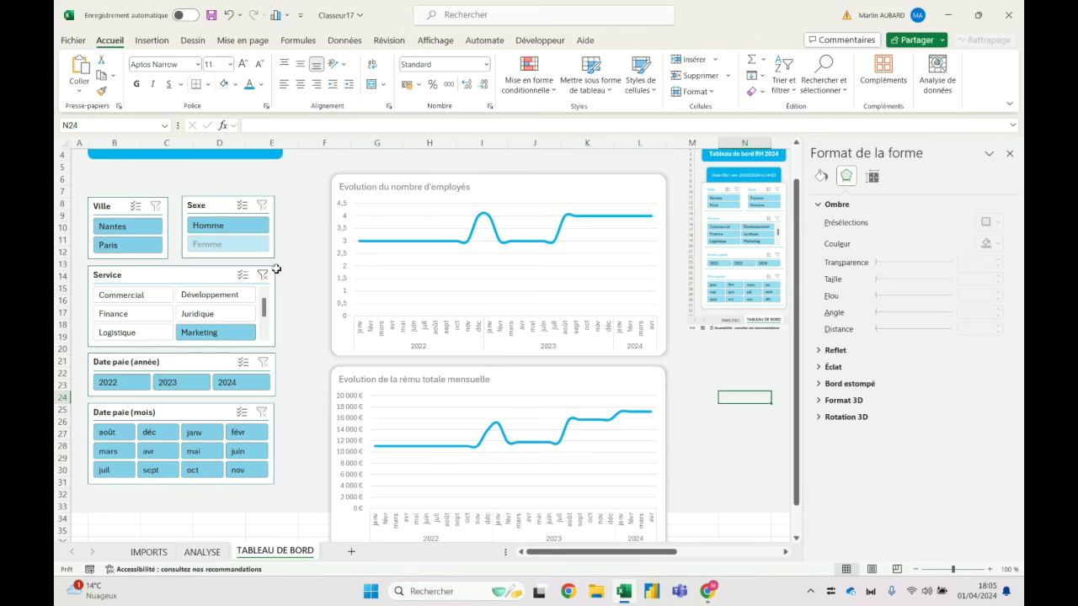
Clear the Service slicer filter and close the Format de la forme pane.
click(262, 275)
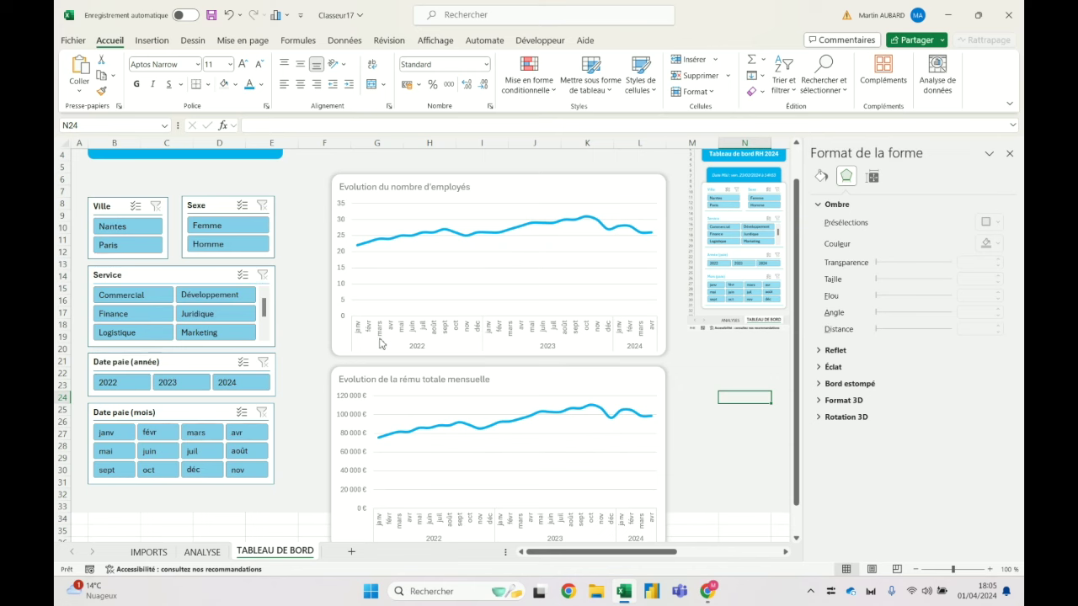
click(1010, 153)
scroll(875, 220, up, 1)
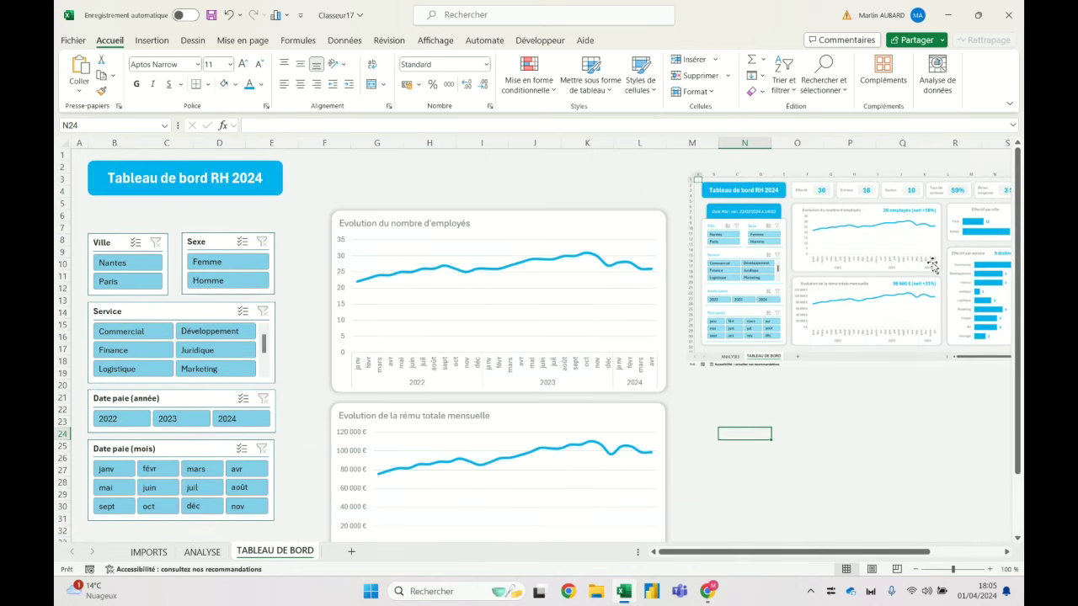
Enlarge the reference dashboard screenshot, then restore it to its original size.
click(924, 228)
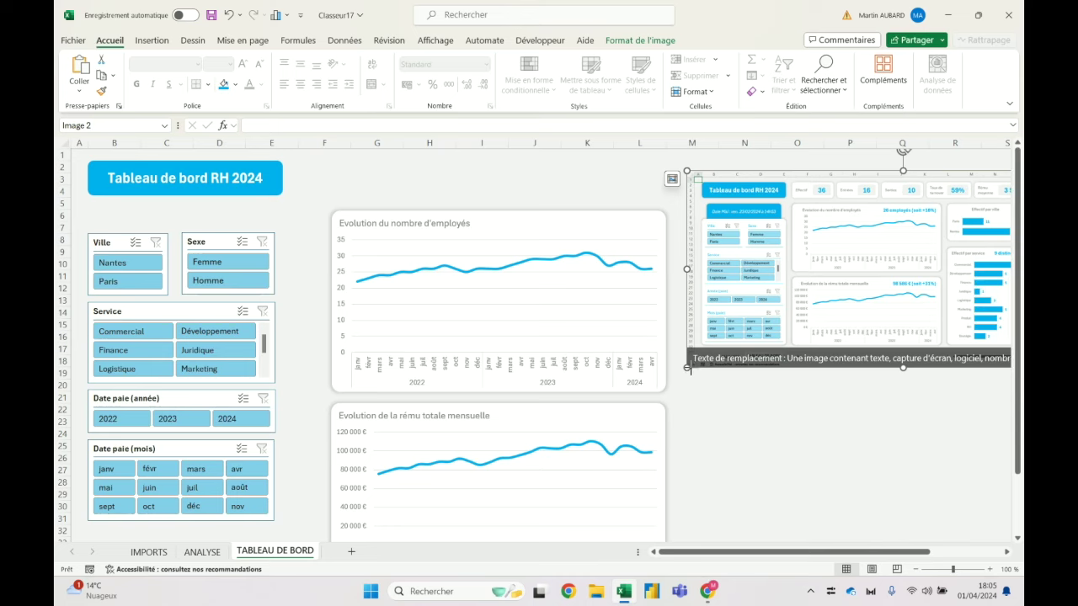
drag(687, 368, 512, 447)
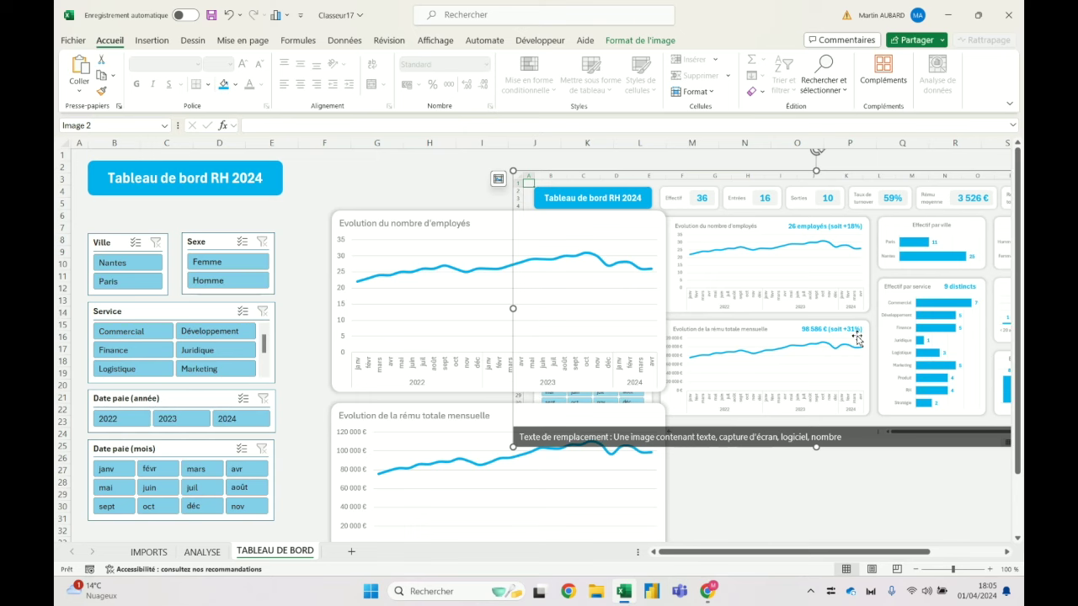
drag(513, 446, 687, 368)
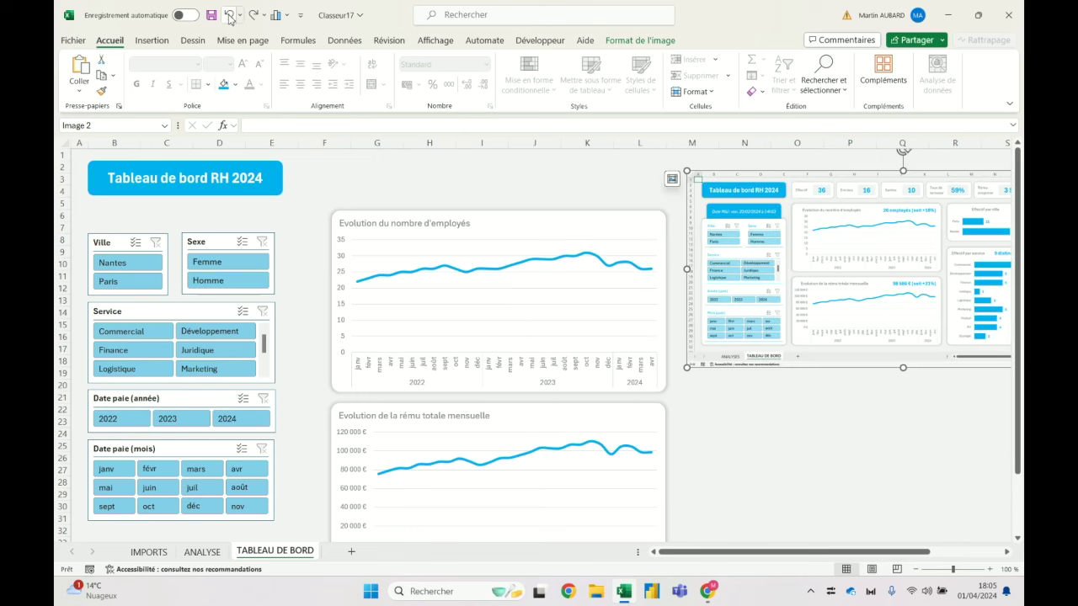
click(416, 181)
scroll(416, 181, down, 2)
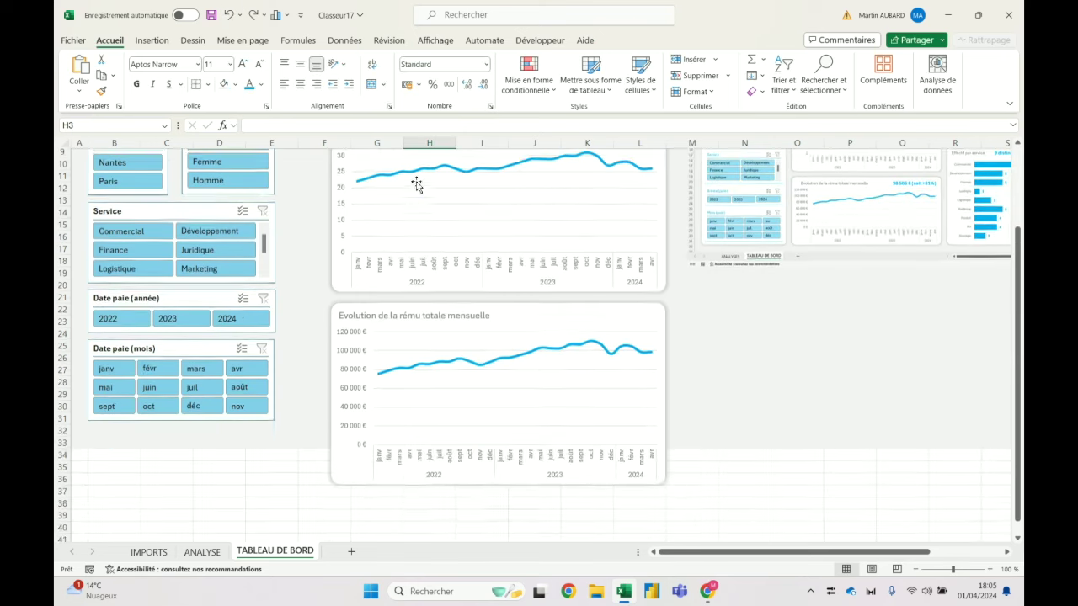
scroll(416, 182, up, 2)
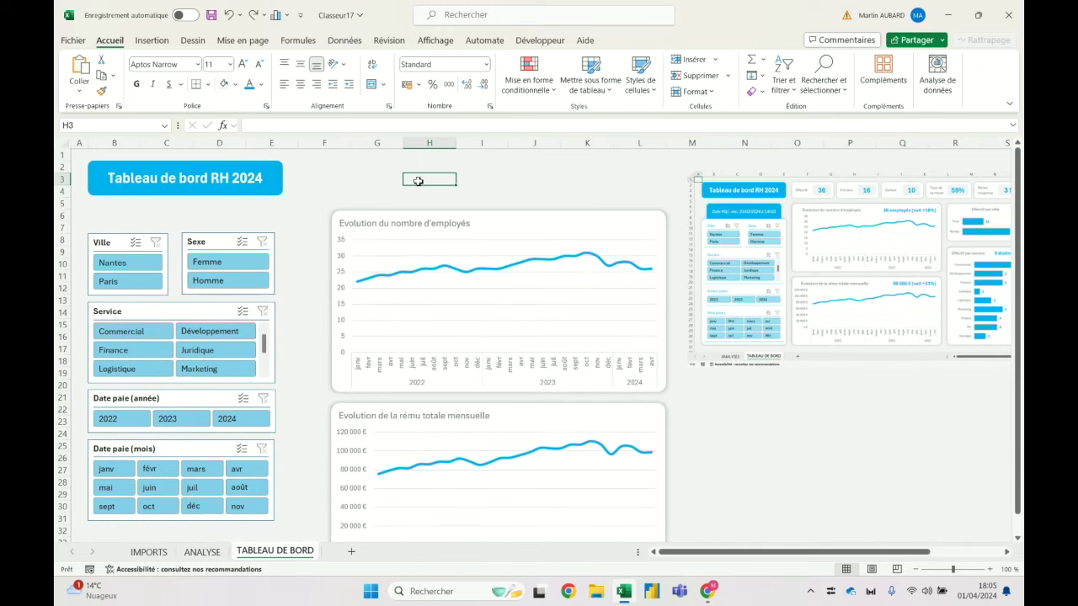
Zoom the dashboard sheet to 80% and return the view to the top-left.
click(916, 570)
click(916, 570)
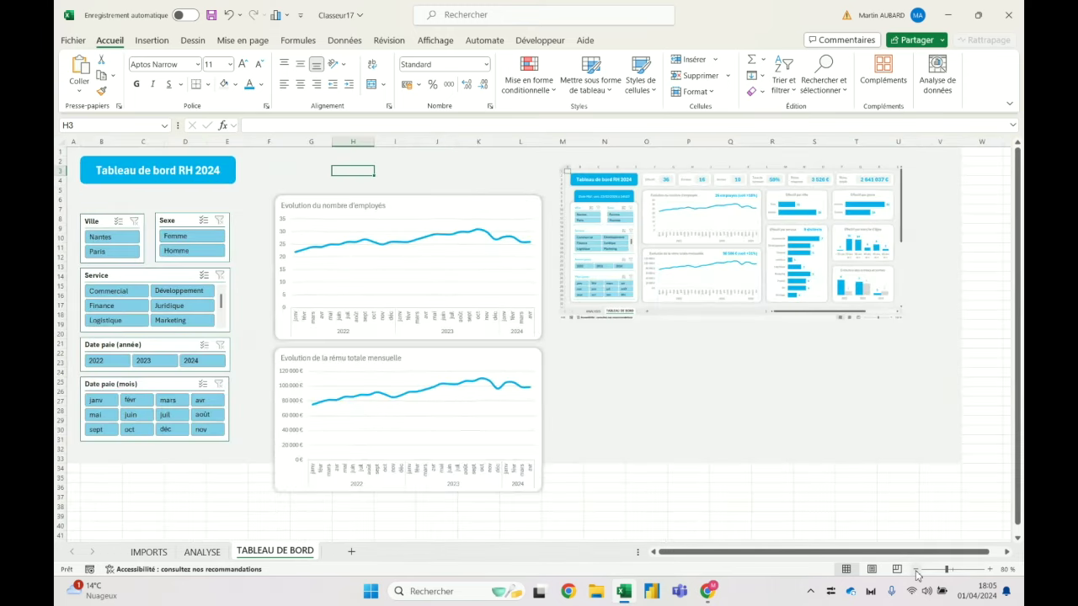
mouse_move(981, 153)
mouse_down()
mouse_move(999, 513)
mouse_move(1007, 497)
mouse_up()
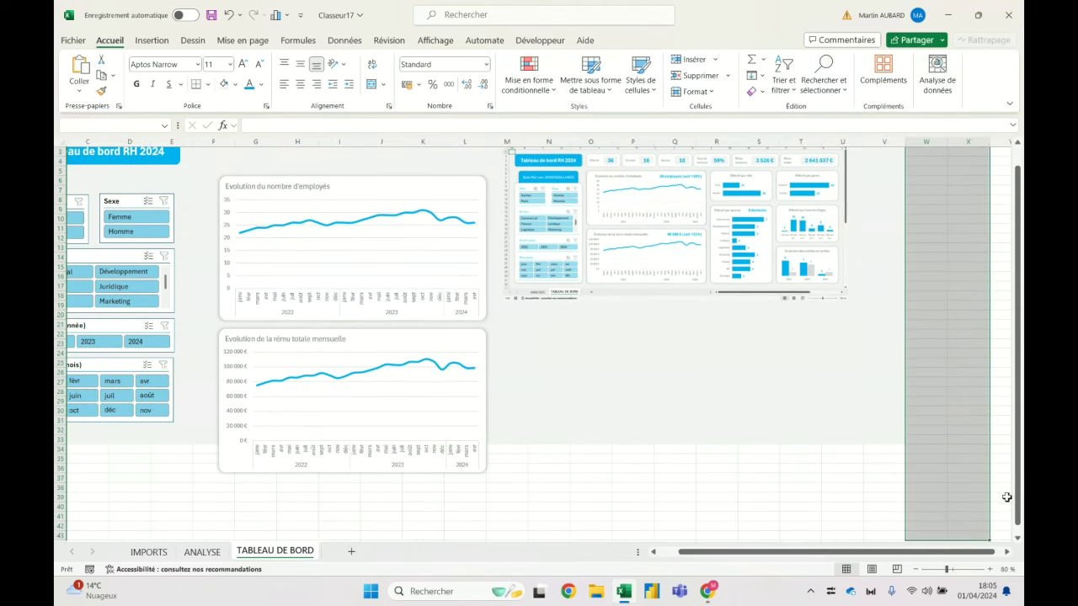
scroll(825, 328, up, 1)
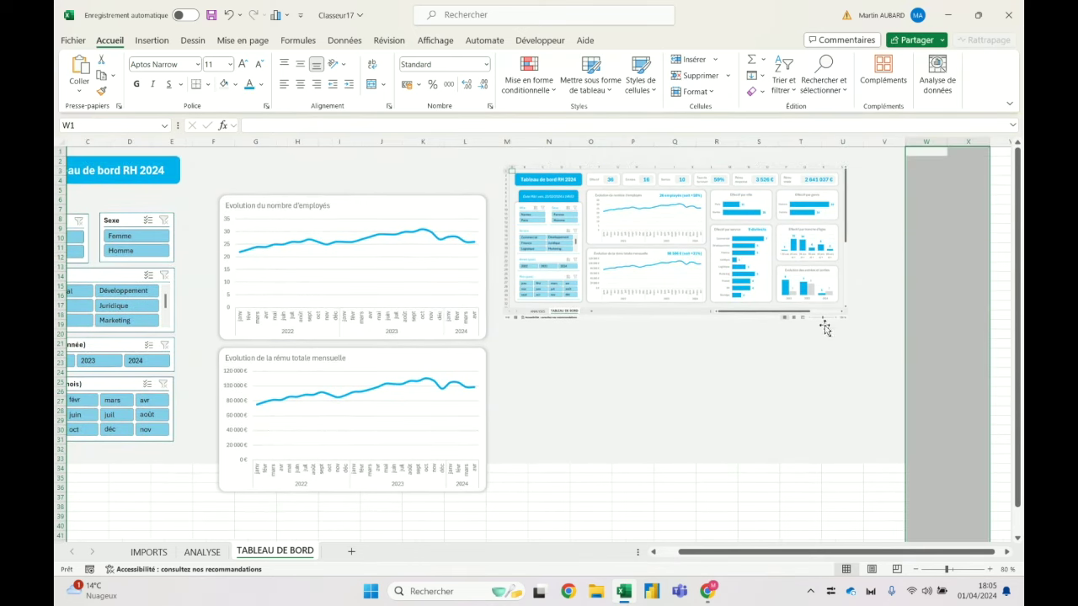
click(927, 457)
mouse_move(972, 471)
mouse_down()
mouse_move(74, 509)
mouse_move(74, 532)
mouse_up()
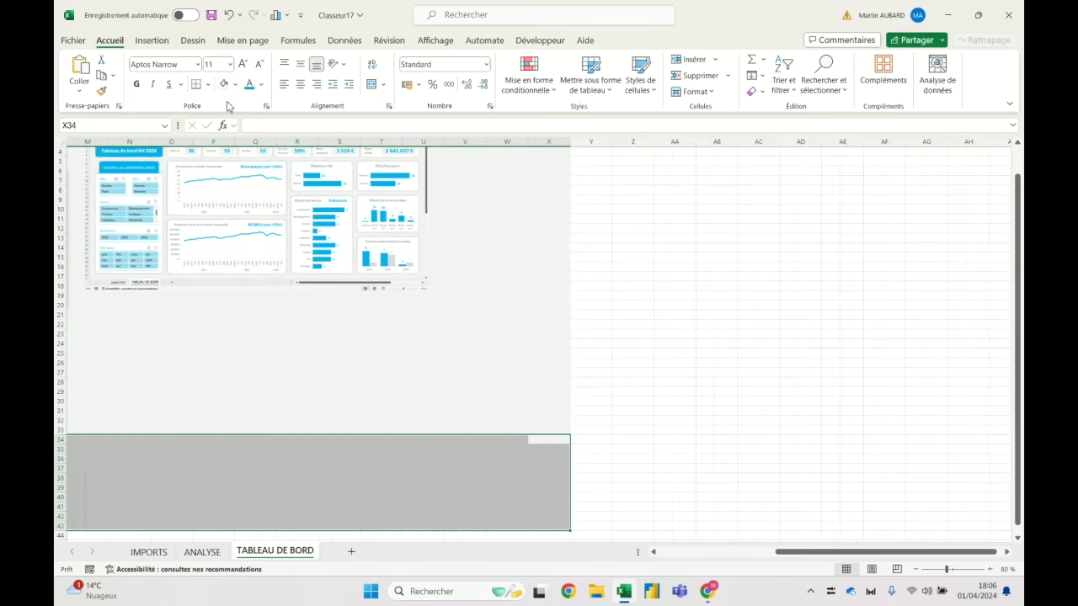
click(527, 356)
scroll(761, 517, left, 5)
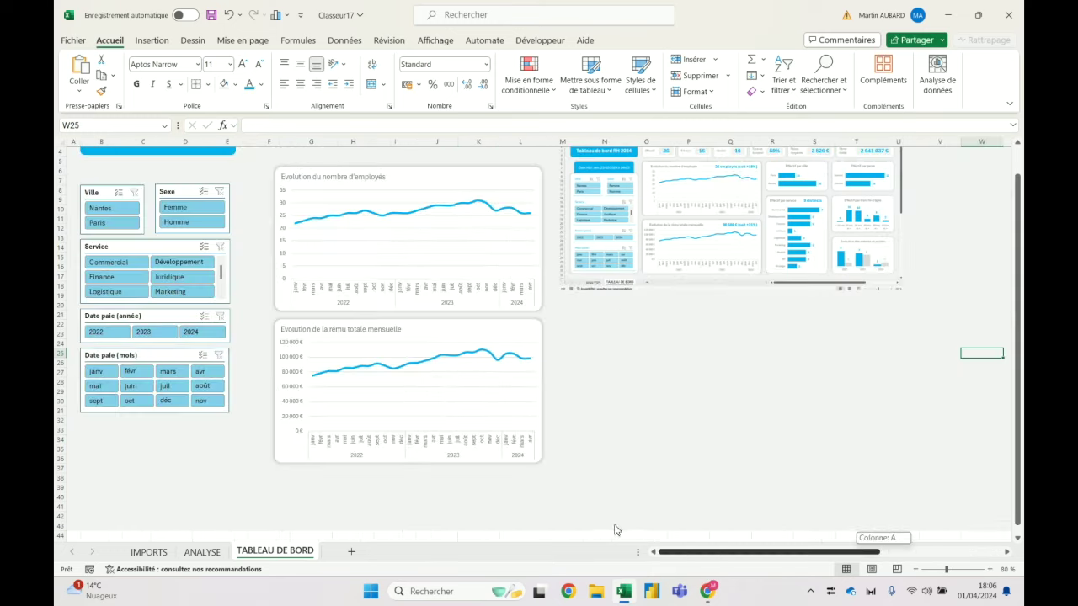
scroll(468, 449, up, 1)
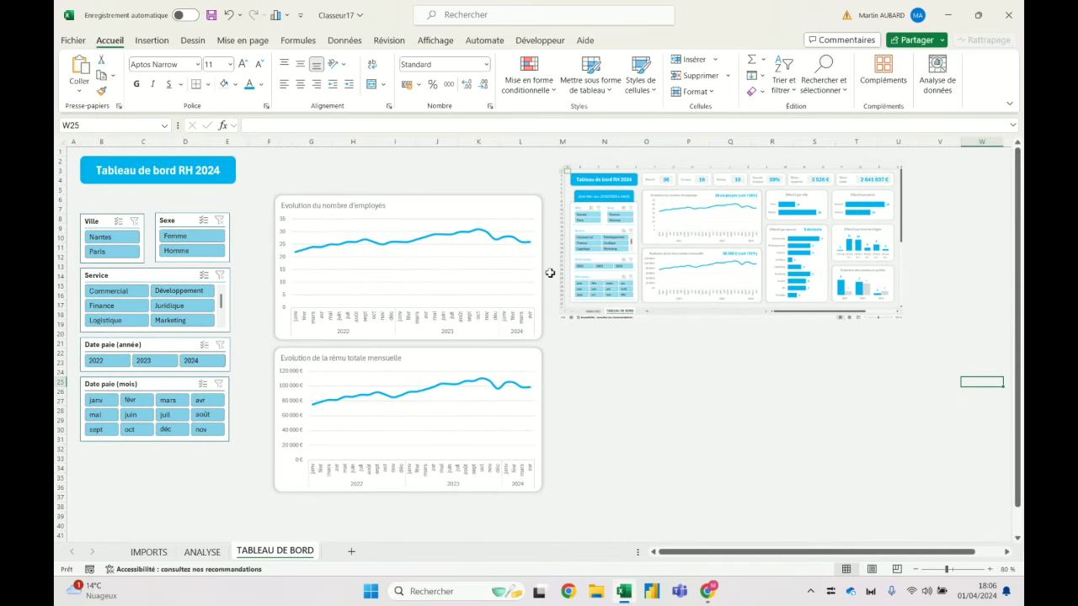
Nudge the monthly pay chart and the employee count chart one step lower.
click(514, 362)
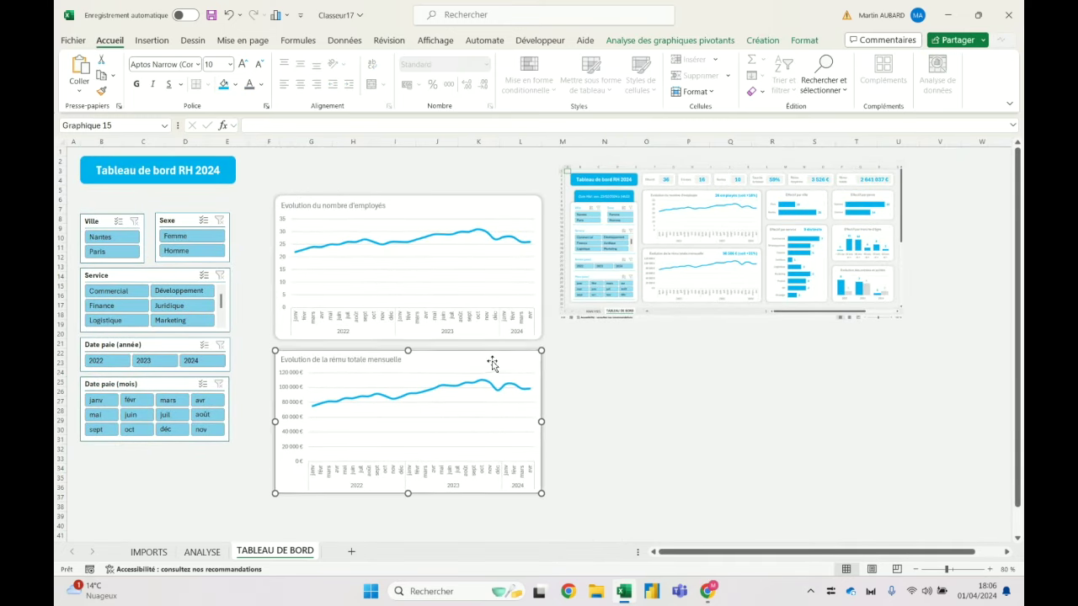
key(Down)
key(Down)
key(Down)
key(Down)
click(409, 214)
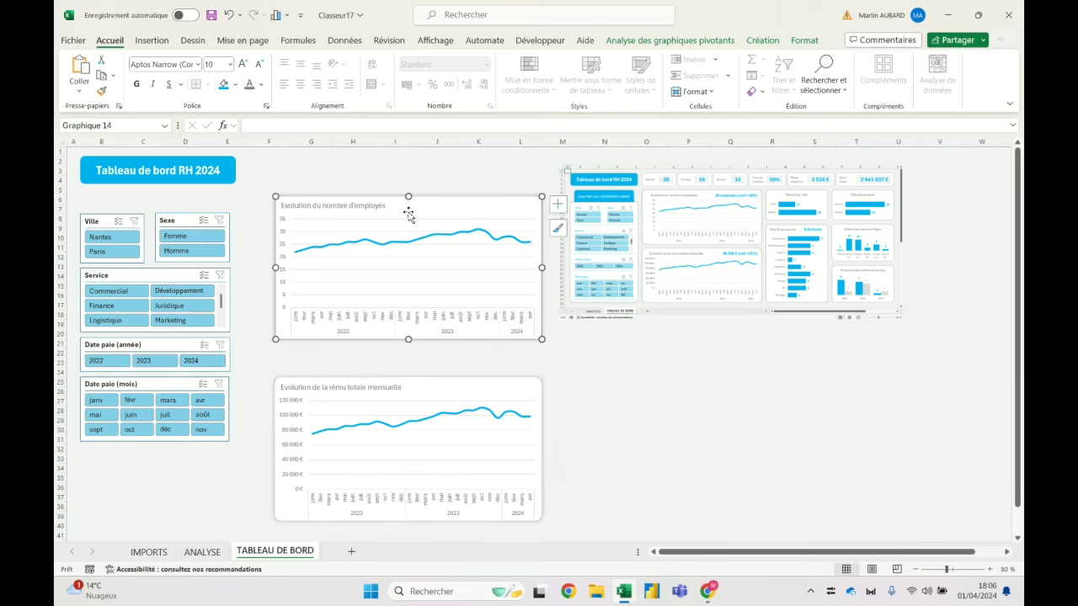
key(Down)
key(Down)
key(Down)
key(Down)
key(Down)
key(Down)
click(646, 391)
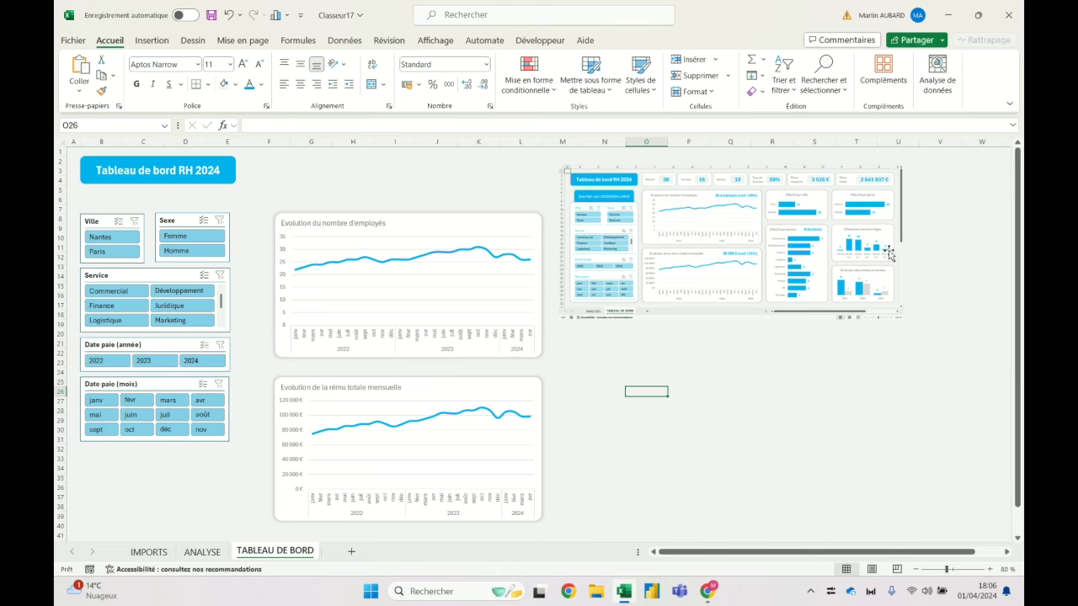
Insert a clustered bar pivot chart from the Effectif par ville pivot on ANALYSE.
click(202, 552)
click(808, 267)
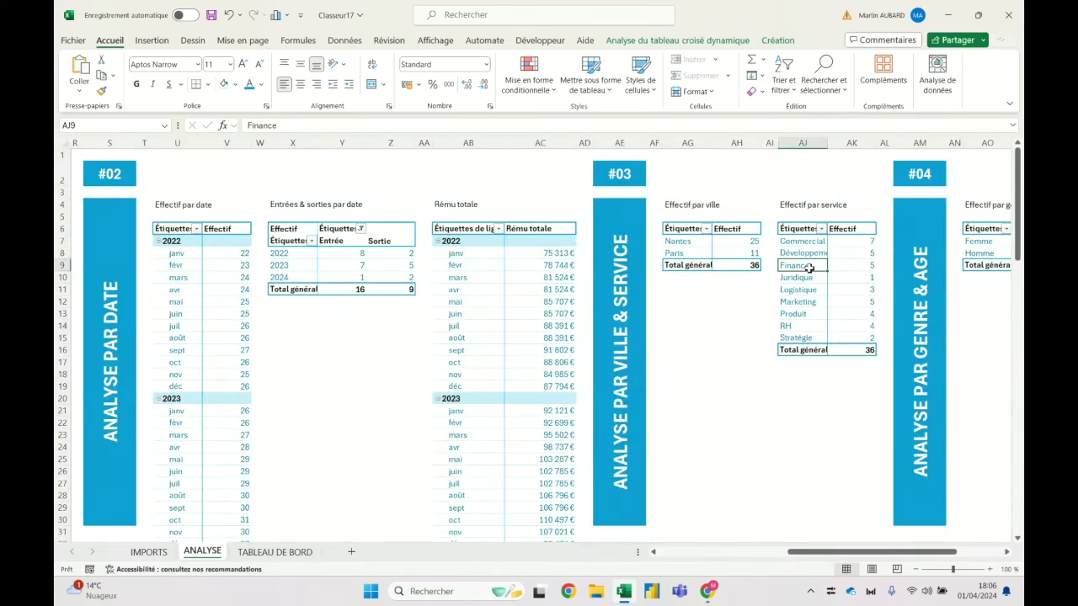
click(730, 253)
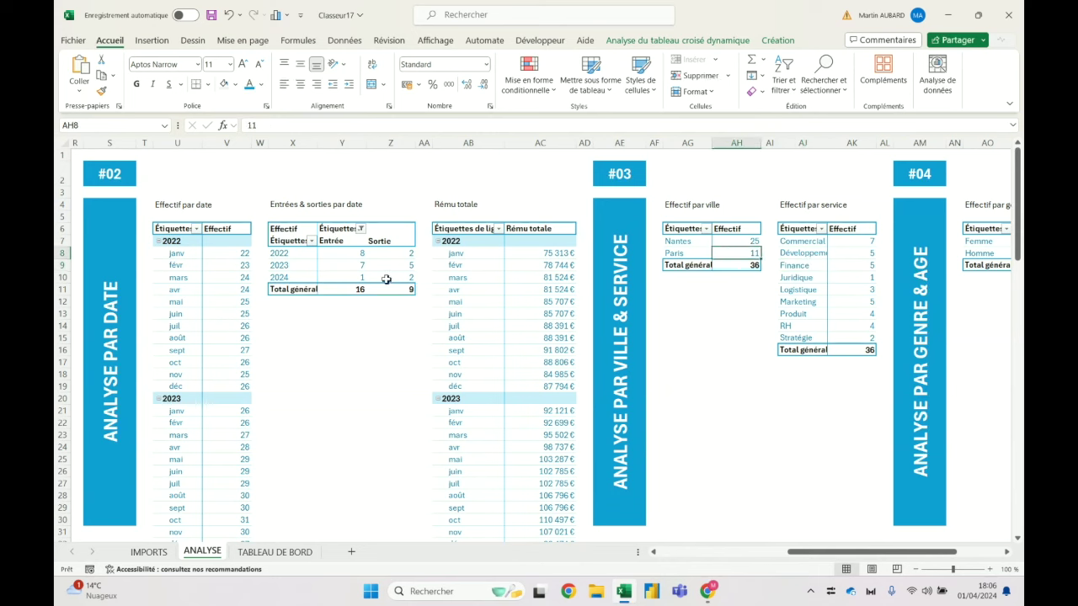
click(320, 266)
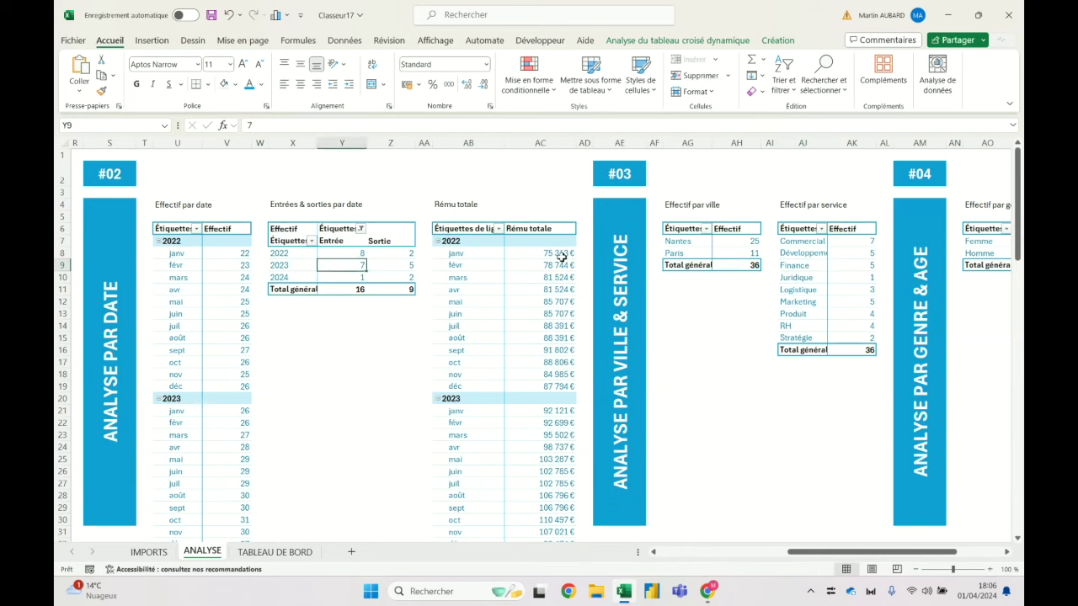
click(717, 264)
click(152, 40)
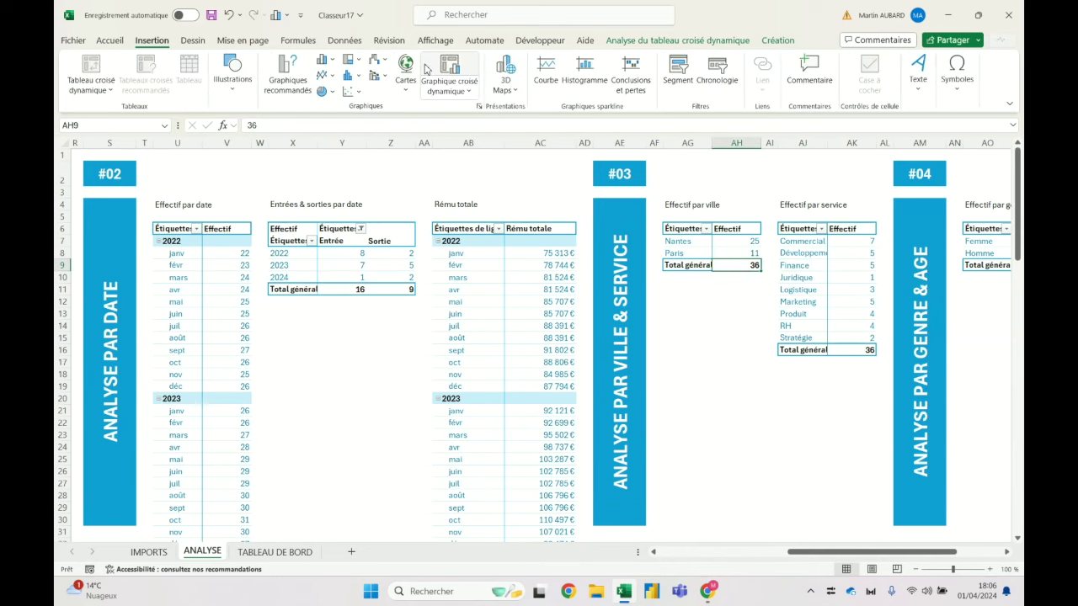
click(429, 70)
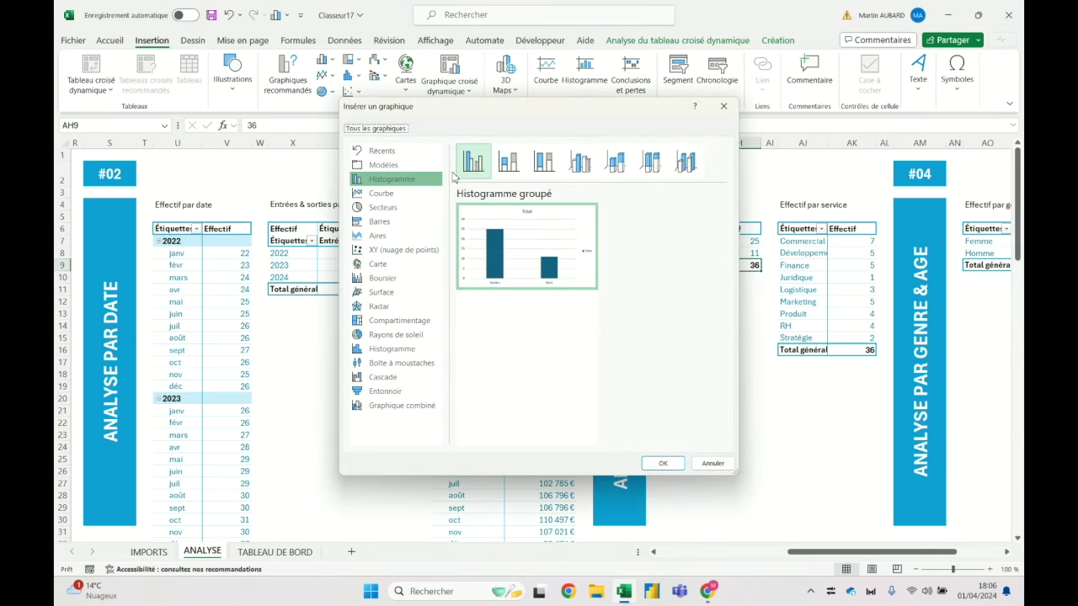
click(380, 221)
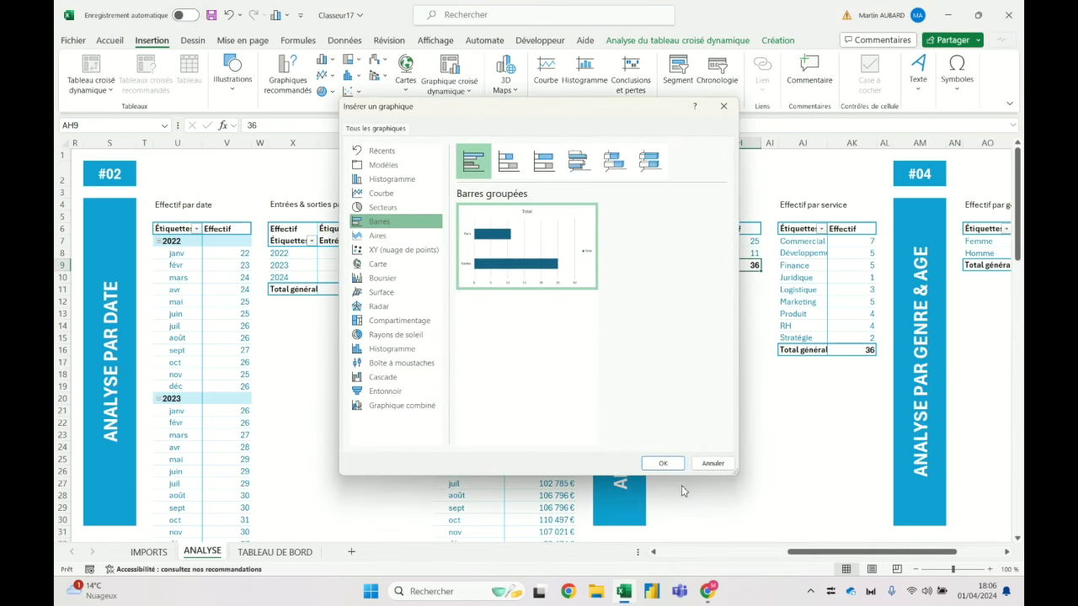
click(663, 463)
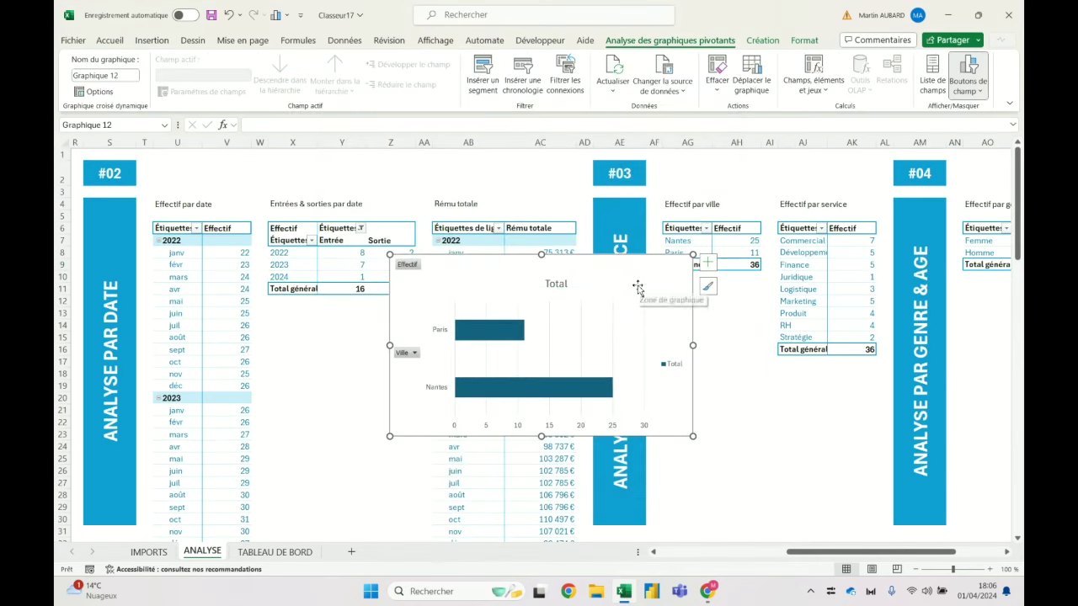
Cut the new chart and select cell O21 on TABLEAU DE BORD.
key(Delete)
click(274, 552)
click(628, 345)
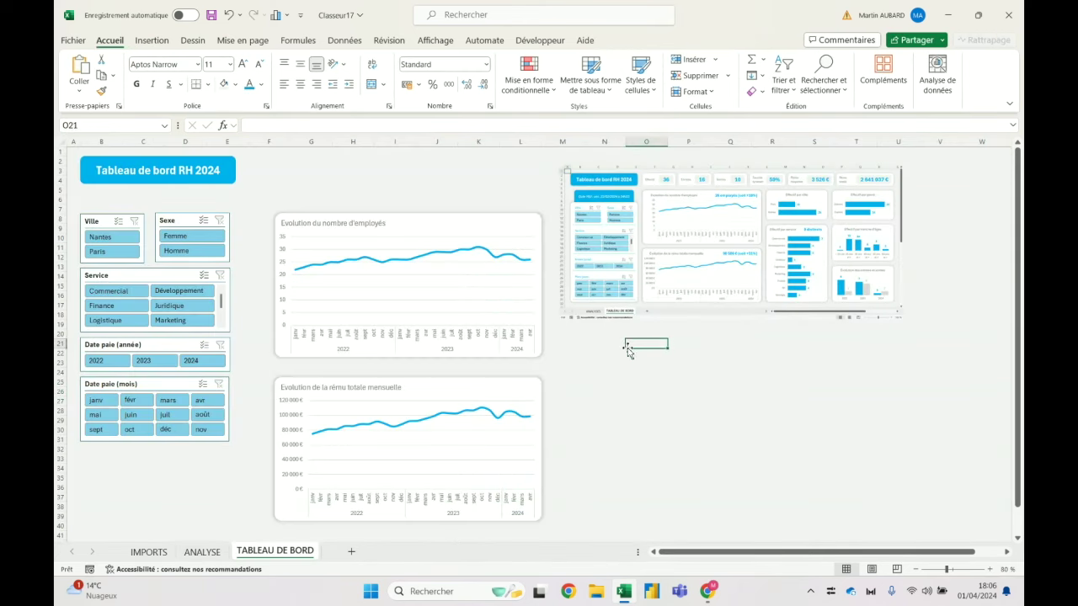
Paste the Nantes/Paris headcount bar chart at O21 and bring up its field-button options.
key(ctrl+v)
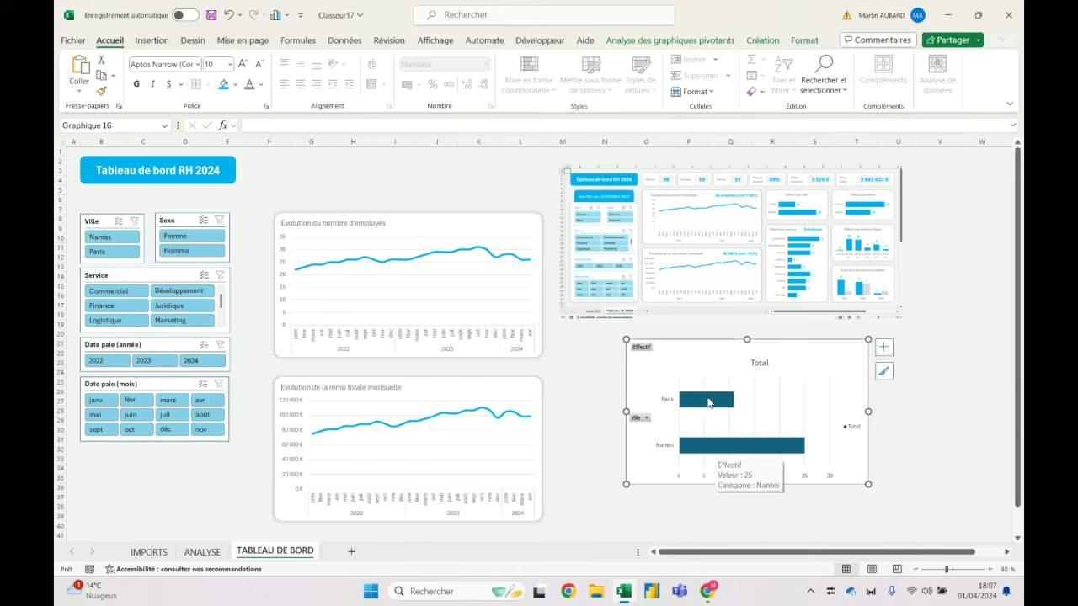
right_click(644, 353)
Hide all field buttons on the city chart and delete its legend.
click(706, 492)
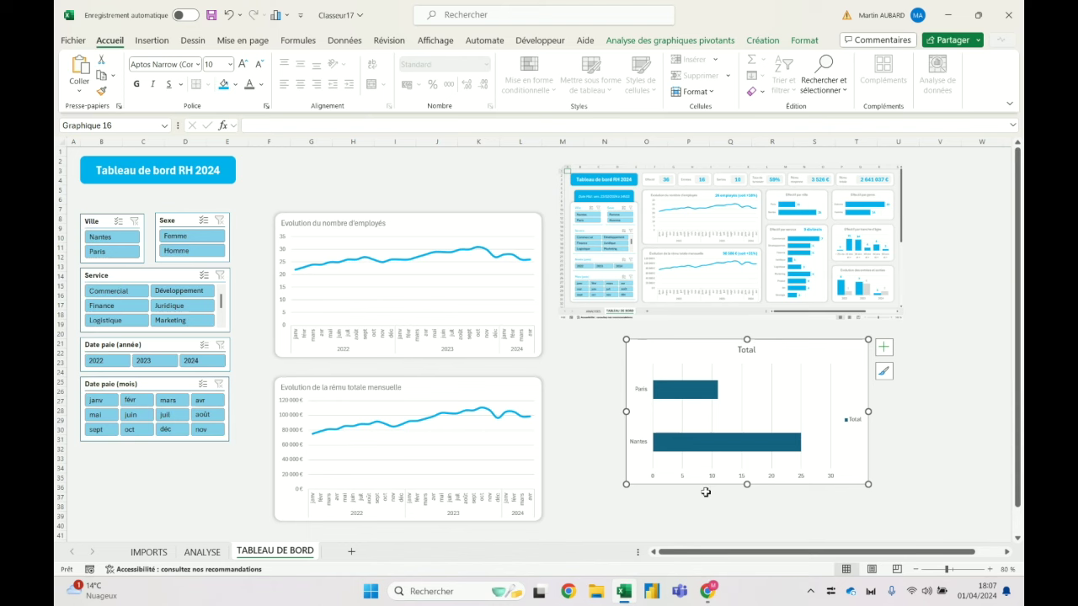
click(742, 350)
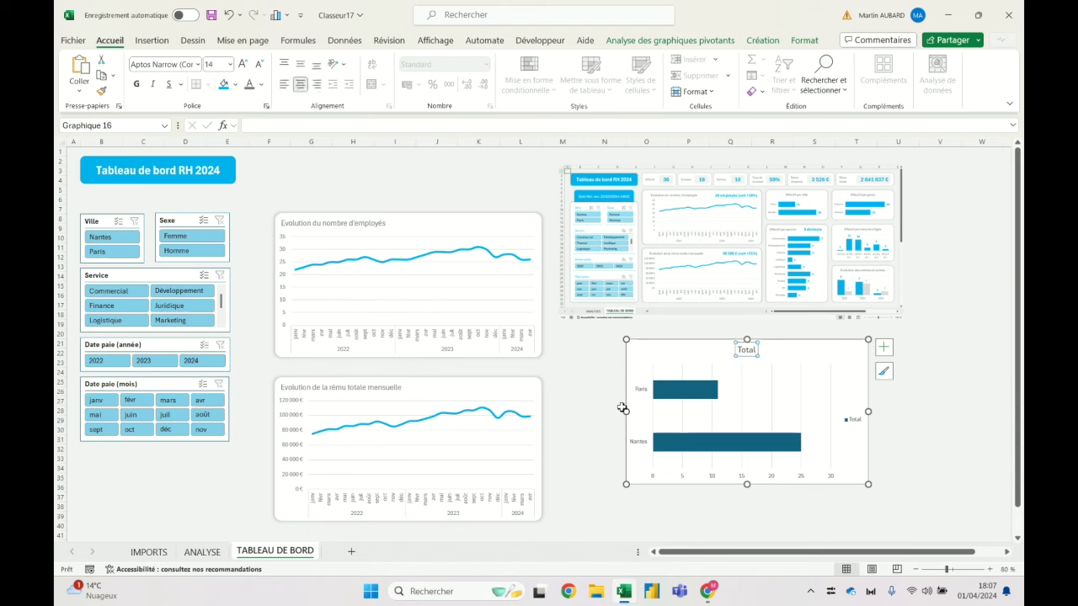
click(853, 419)
key(Delete)
click(897, 391)
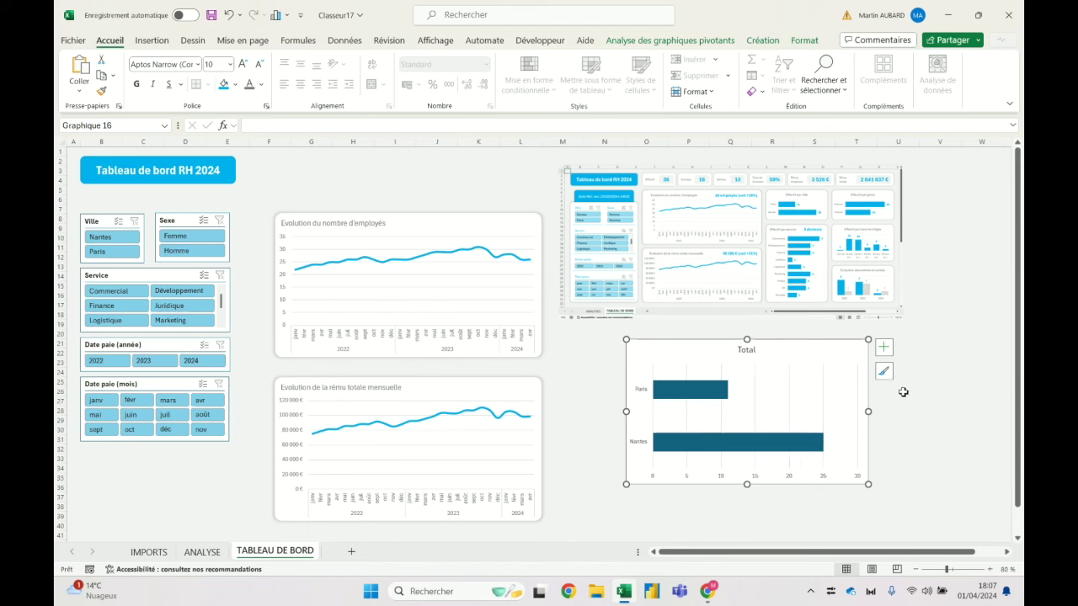
Fill the Paris and Nantes bars light blue, dismissing the drill-down error.
click(746, 350)
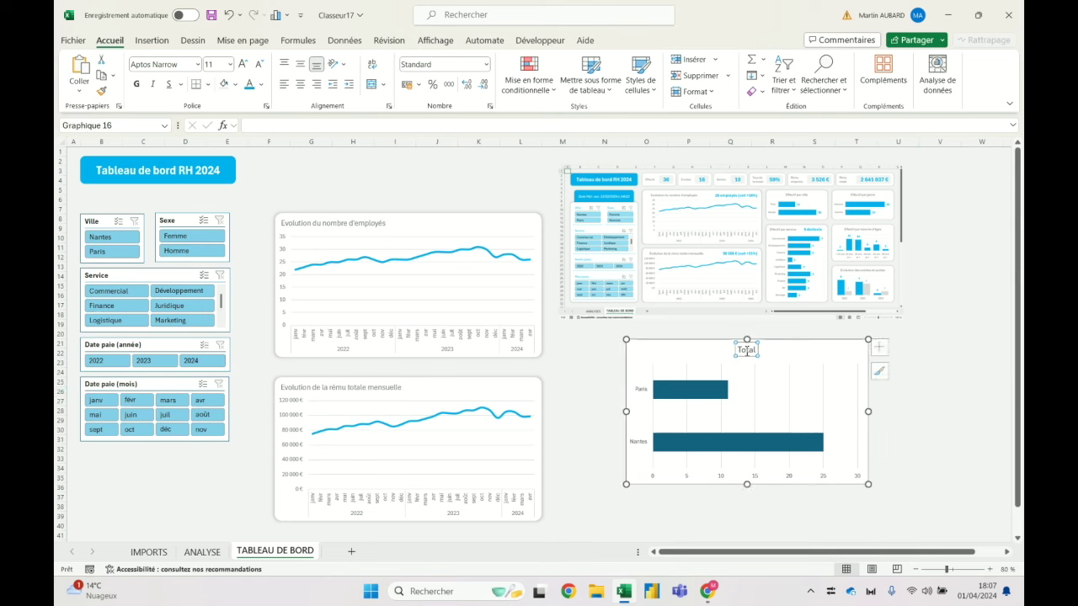
key(Down)
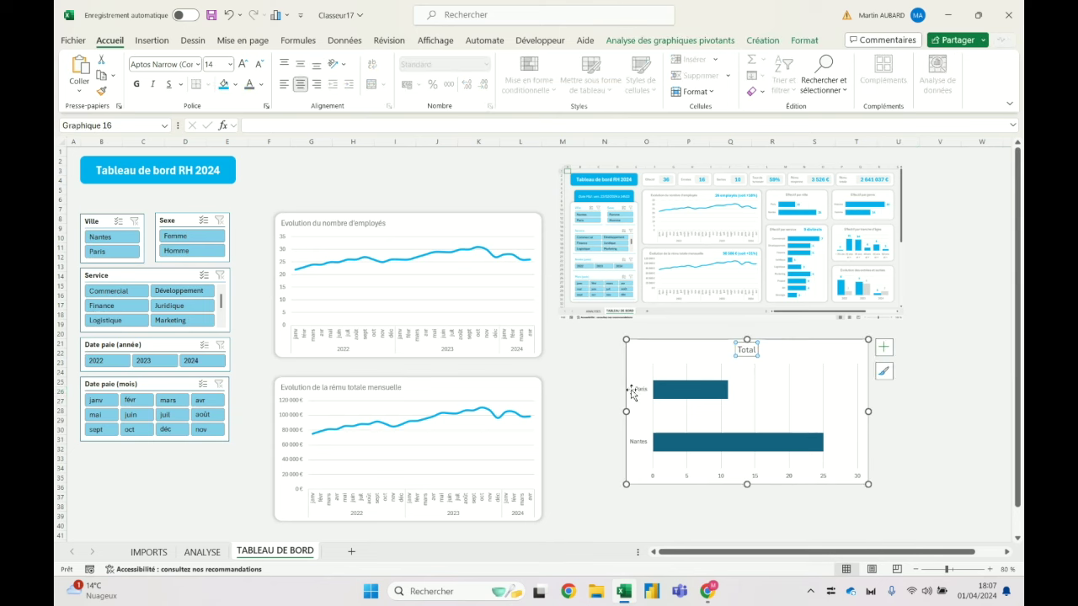
key(Down)
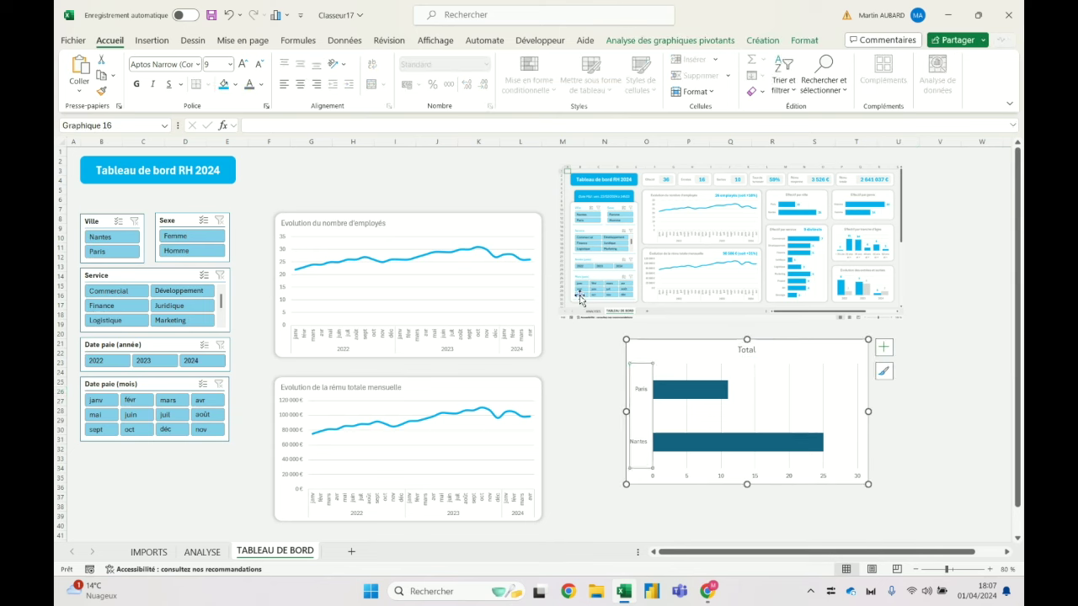
click(703, 394)
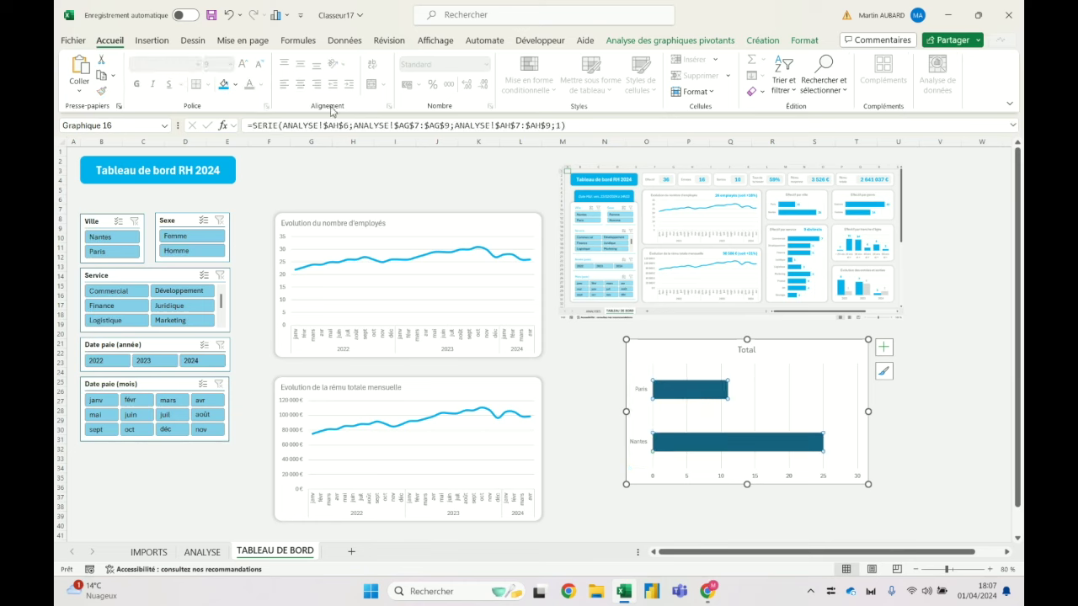
click(224, 85)
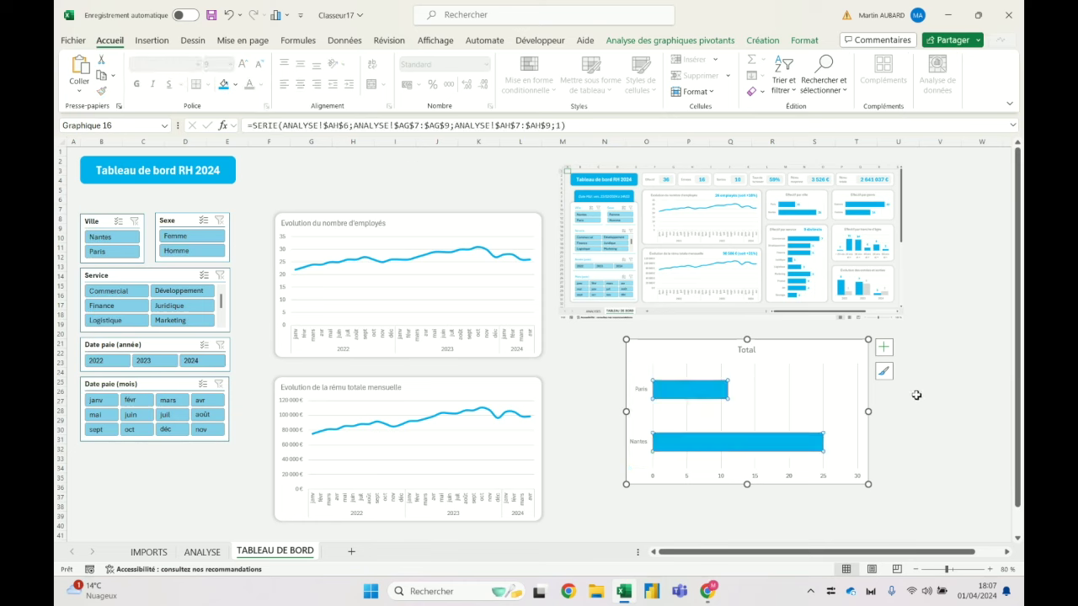
double_click(714, 391)
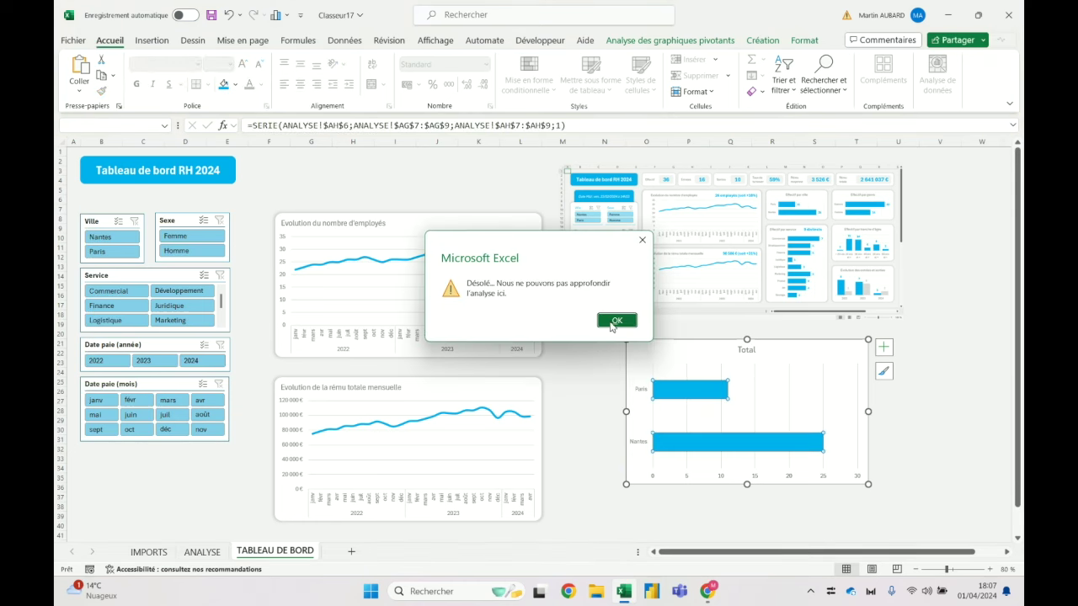
click(616, 321)
double_click(746, 350)
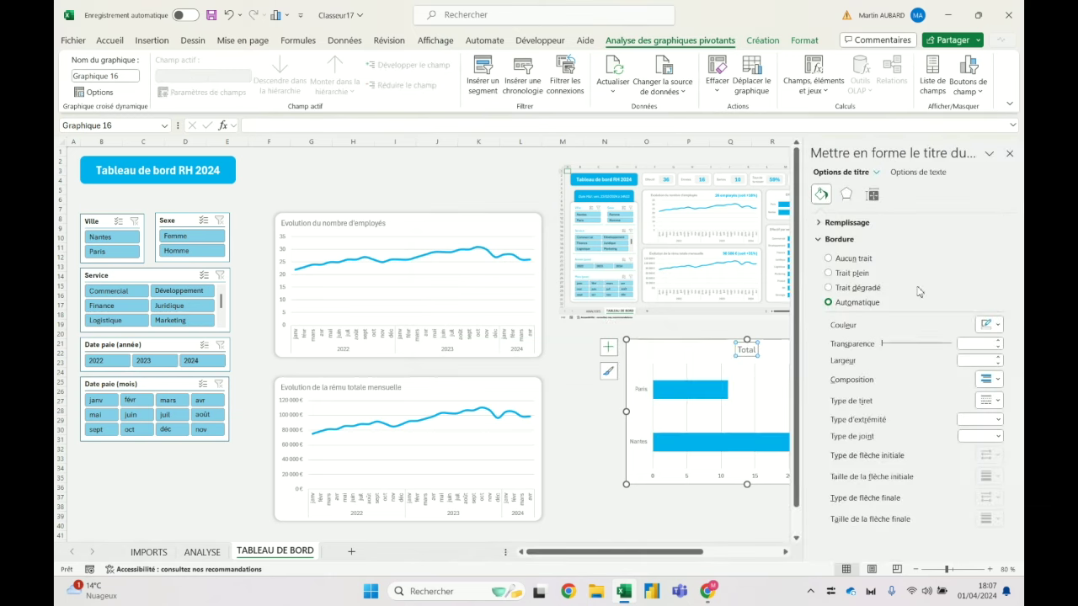
Shift the city chart left and apply an outer shadow preset.
drag(718, 343, 664, 339)
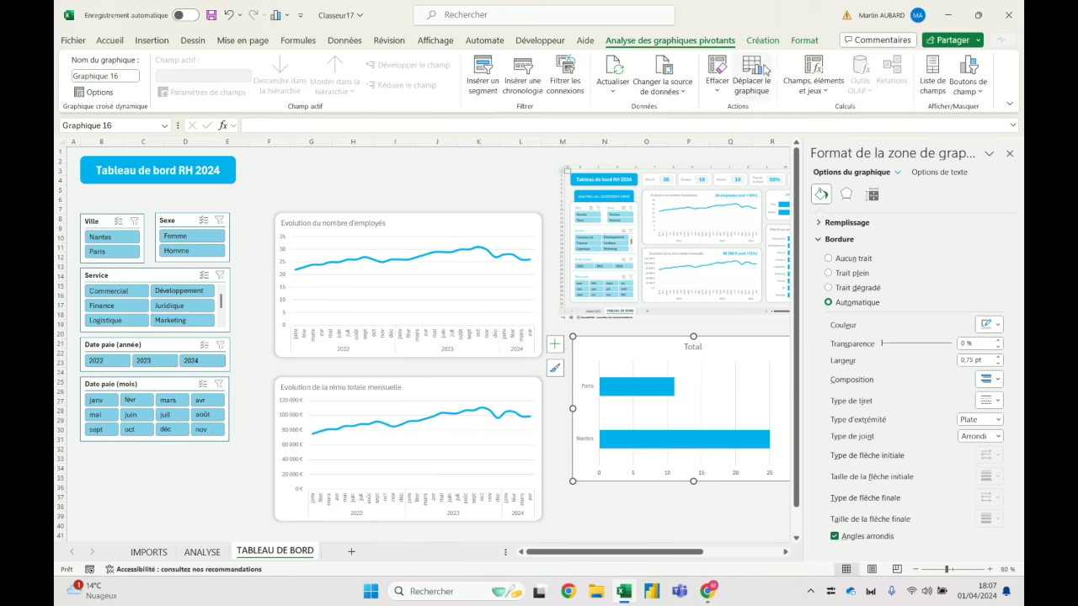
click(804, 40)
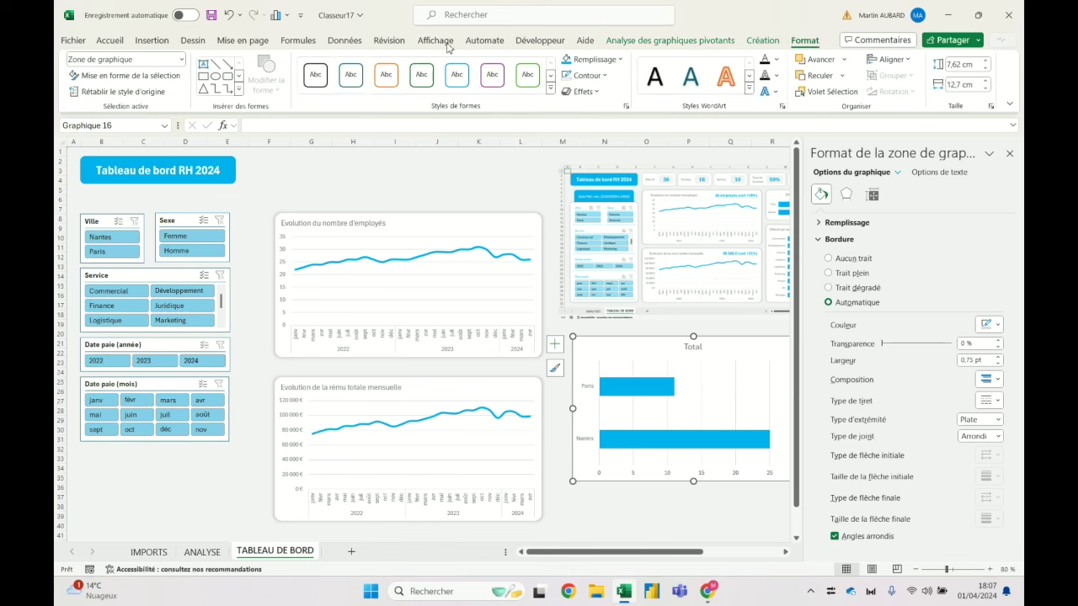
click(580, 91)
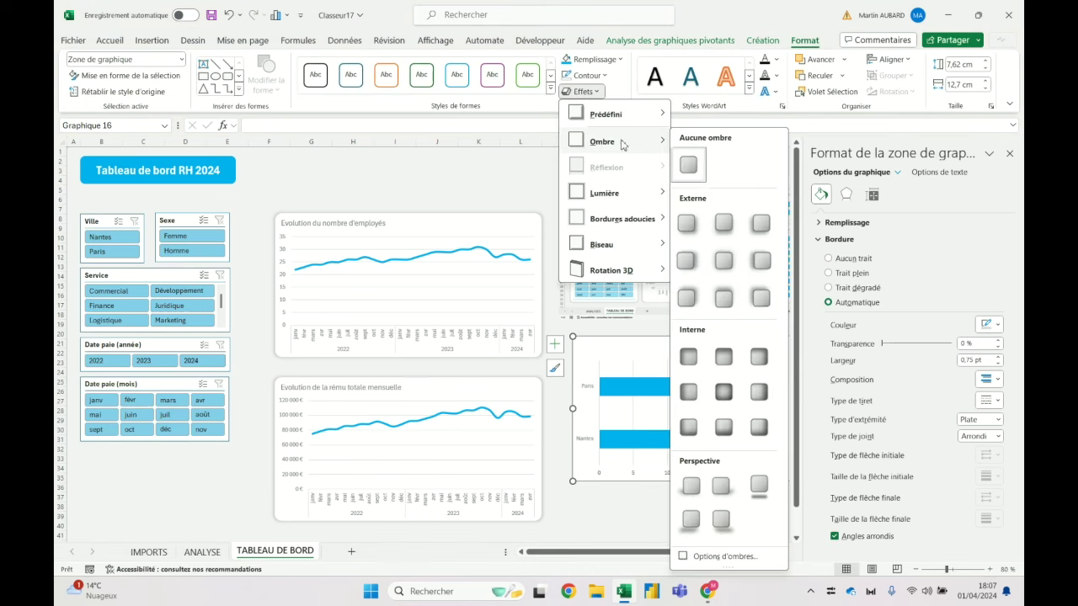
click(716, 266)
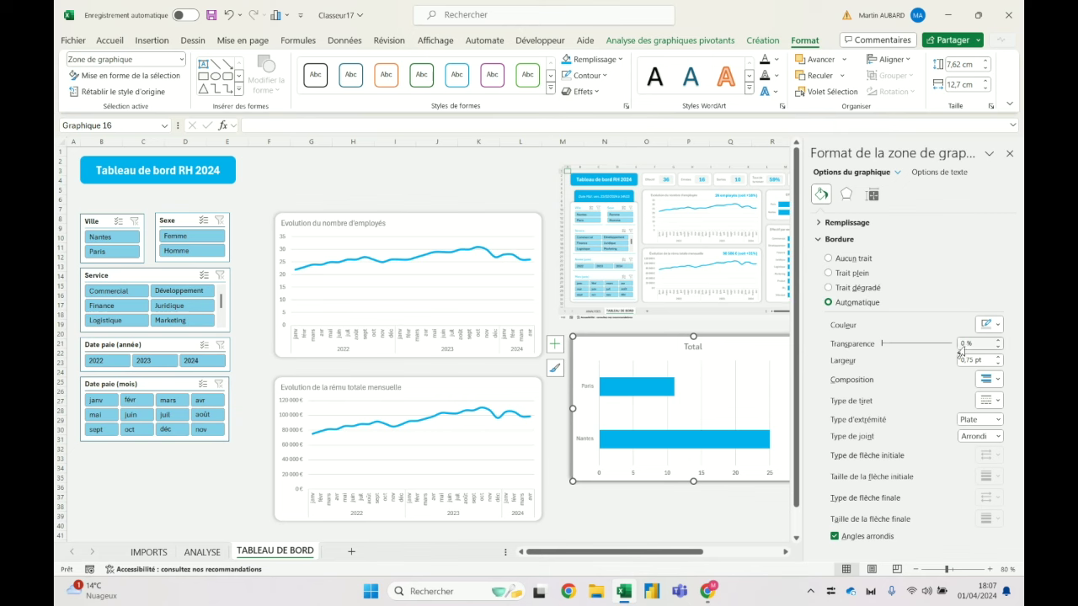
Set the shadow colour, 60% transparency and 5 pt blur in the shadow options.
click(581, 91)
mouse_move(601, 140)
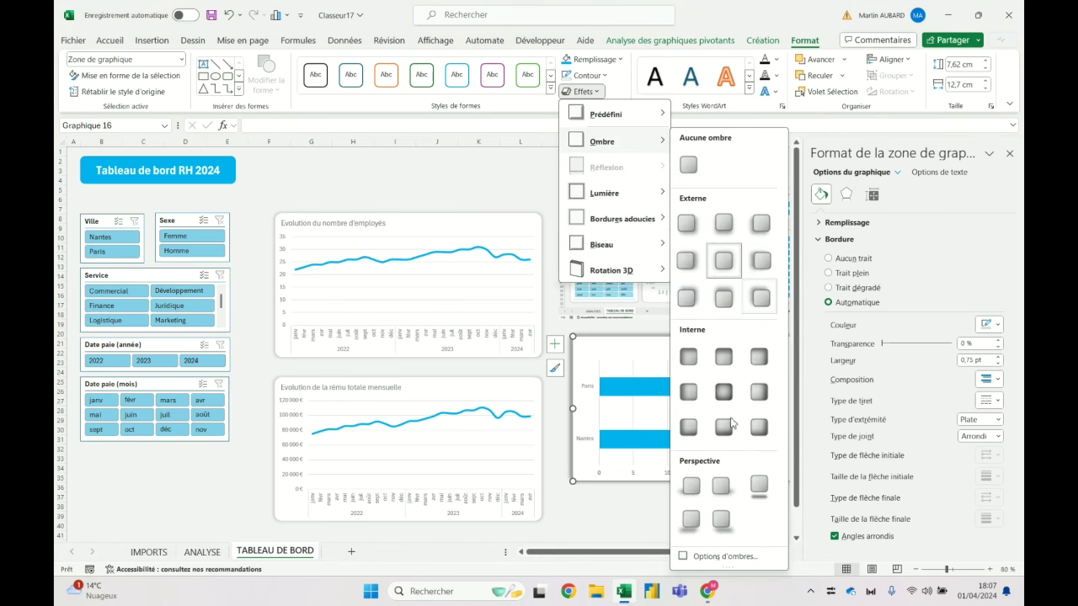
click(726, 559)
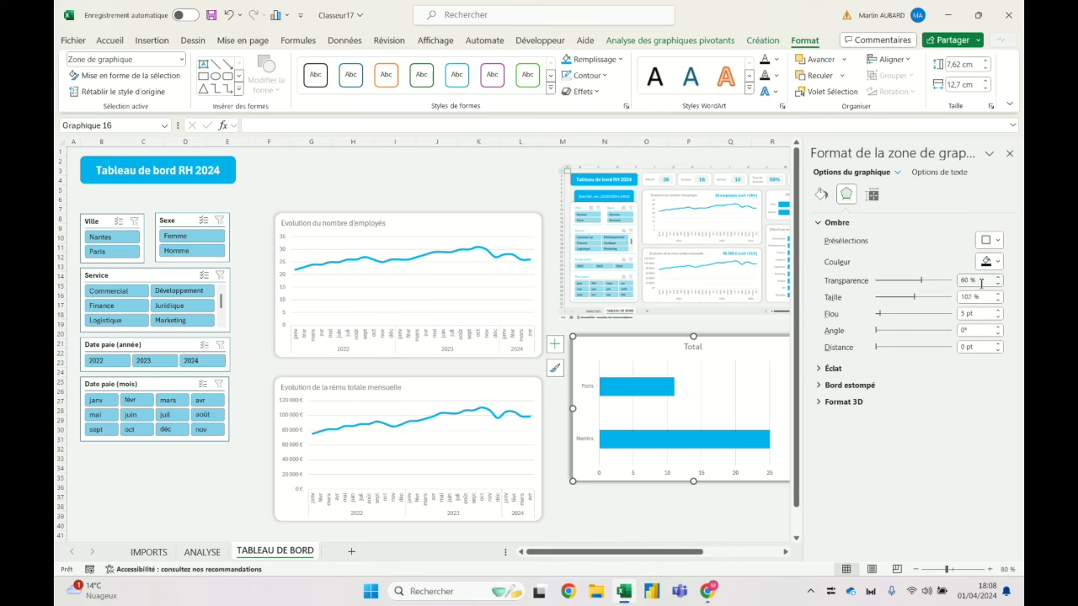
click(995, 263)
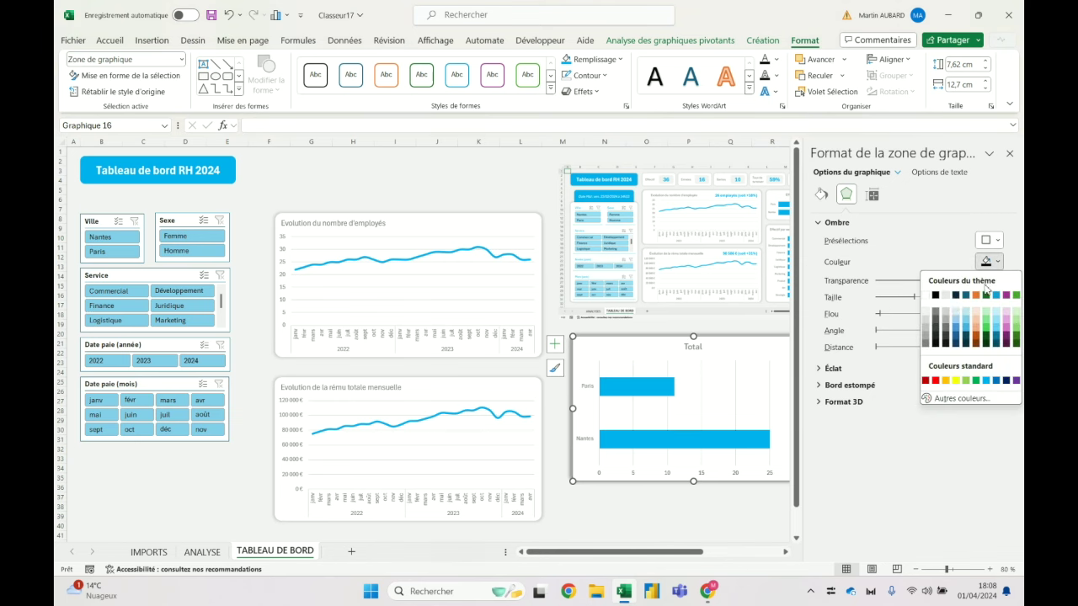
click(936, 315)
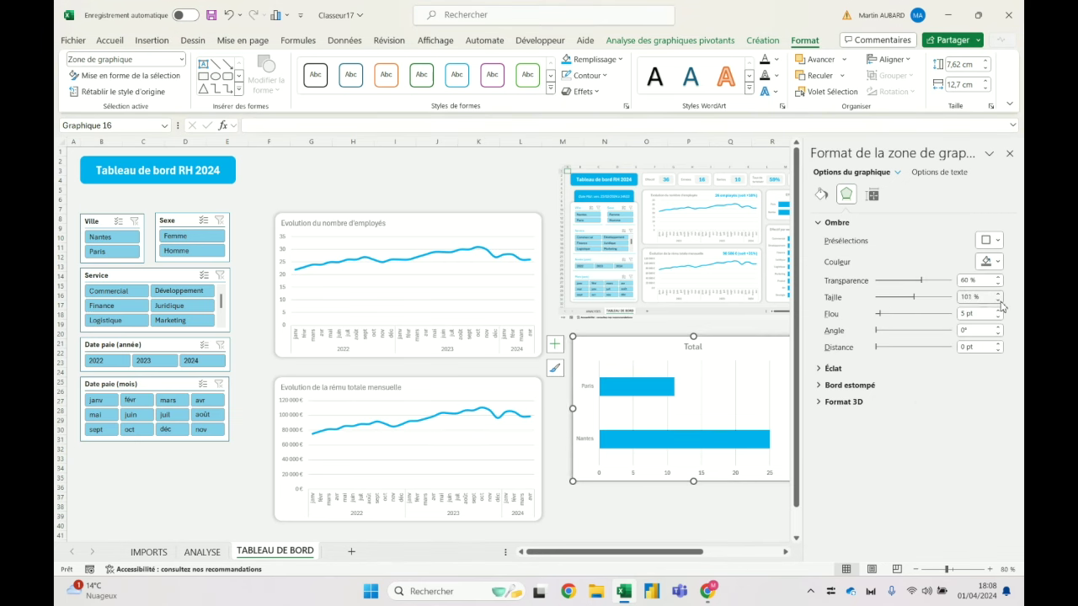
click(647, 516)
click(593, 388)
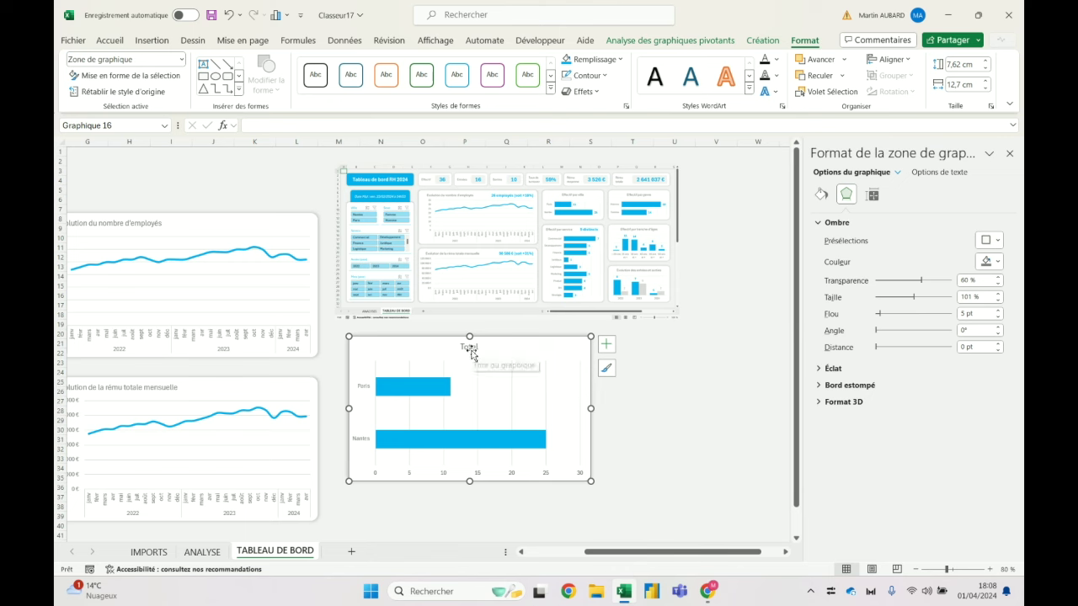
Add Outside End data labels to the city chart's bars.
click(608, 345)
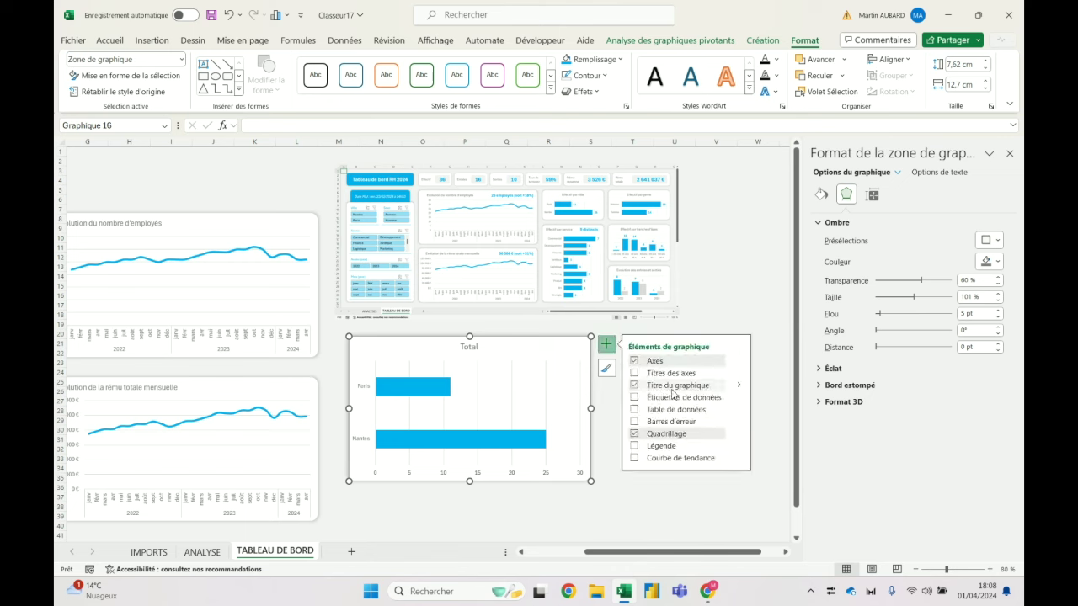
click(738, 397)
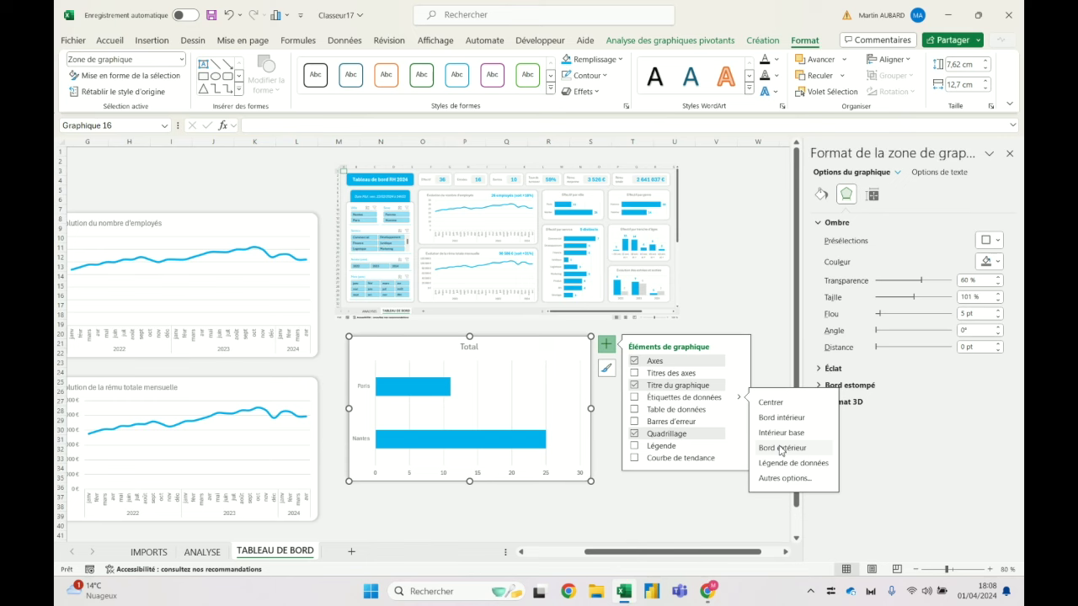
click(782, 447)
Make the data labels 11 and 25 two sizes larger, bold and blue.
click(457, 387)
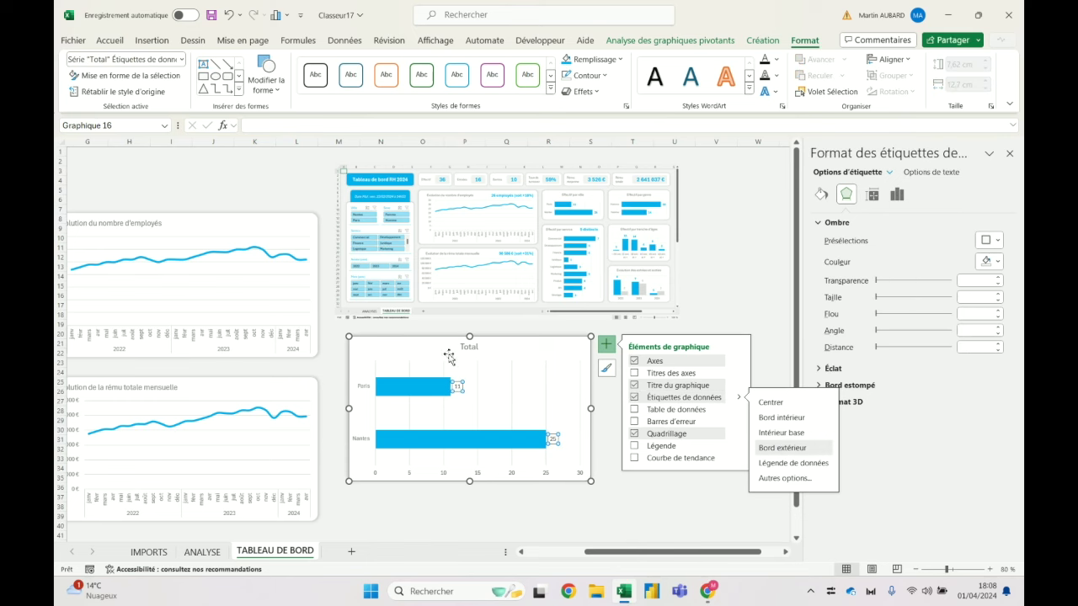
click(109, 42)
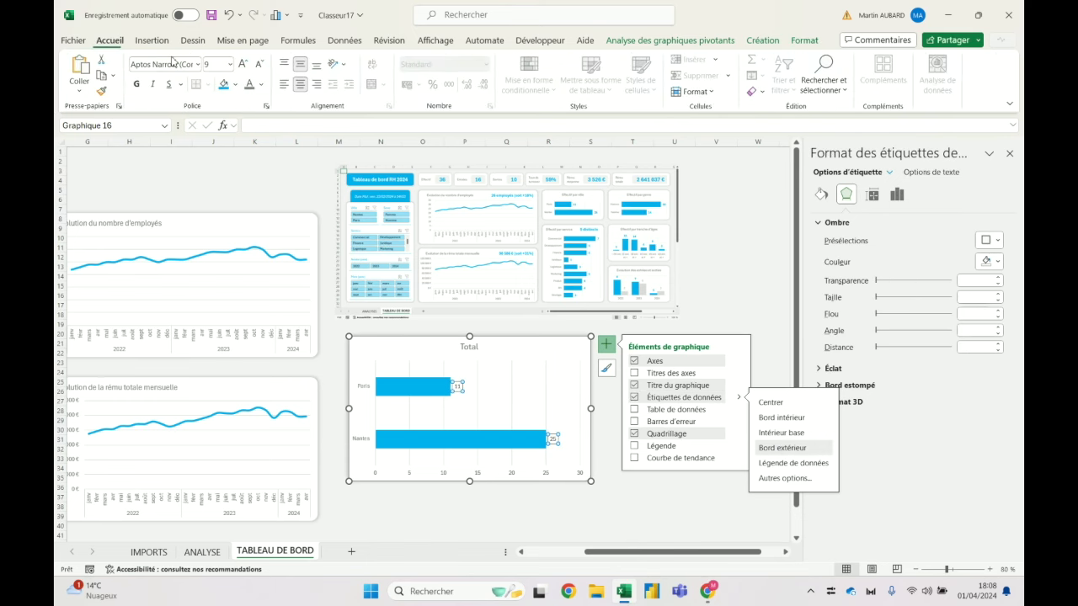
click(242, 67)
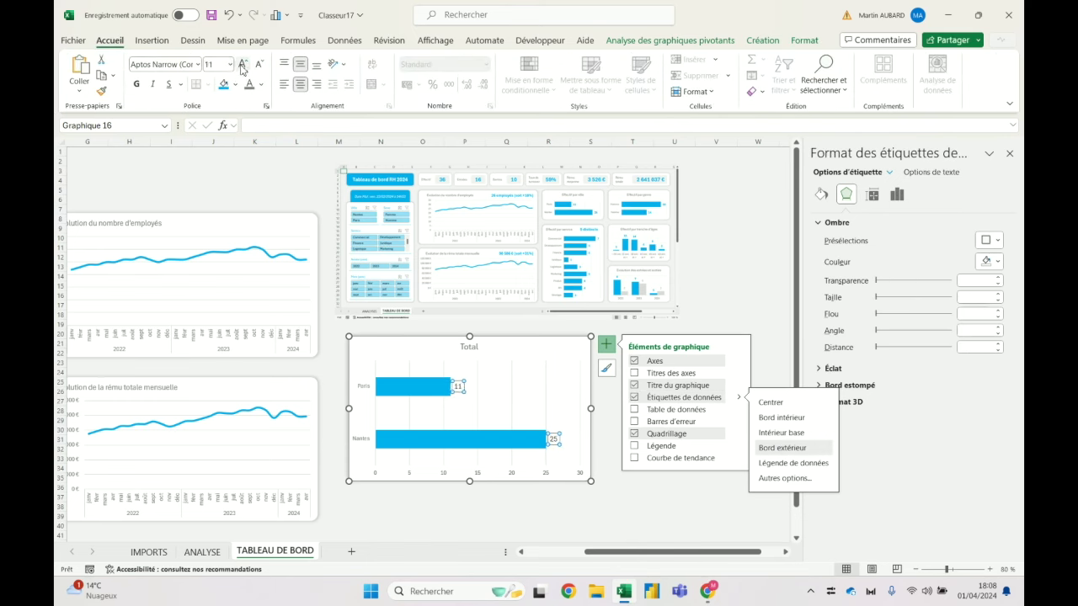
click(242, 67)
click(136, 84)
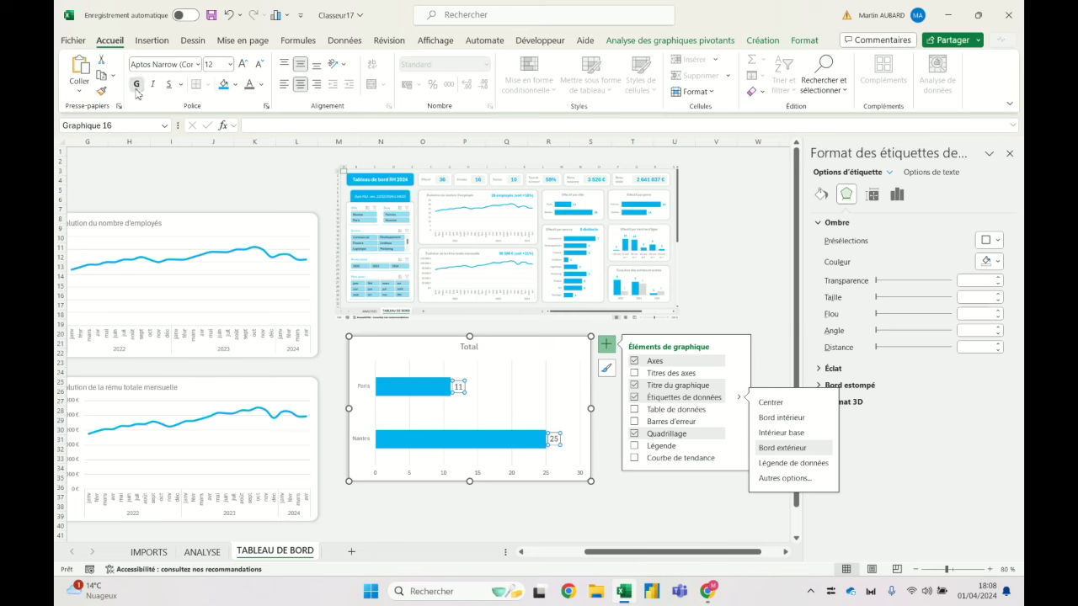
click(260, 85)
click(319, 141)
key(Escape)
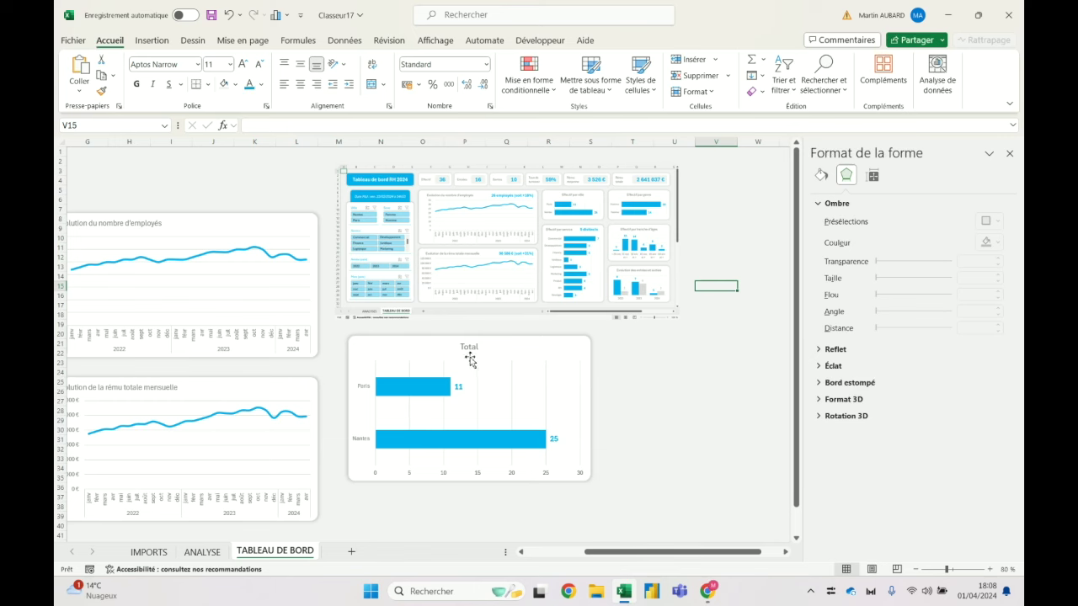
Rename the city chart's title to 'Effectif par ville'.
double_click(468, 347)
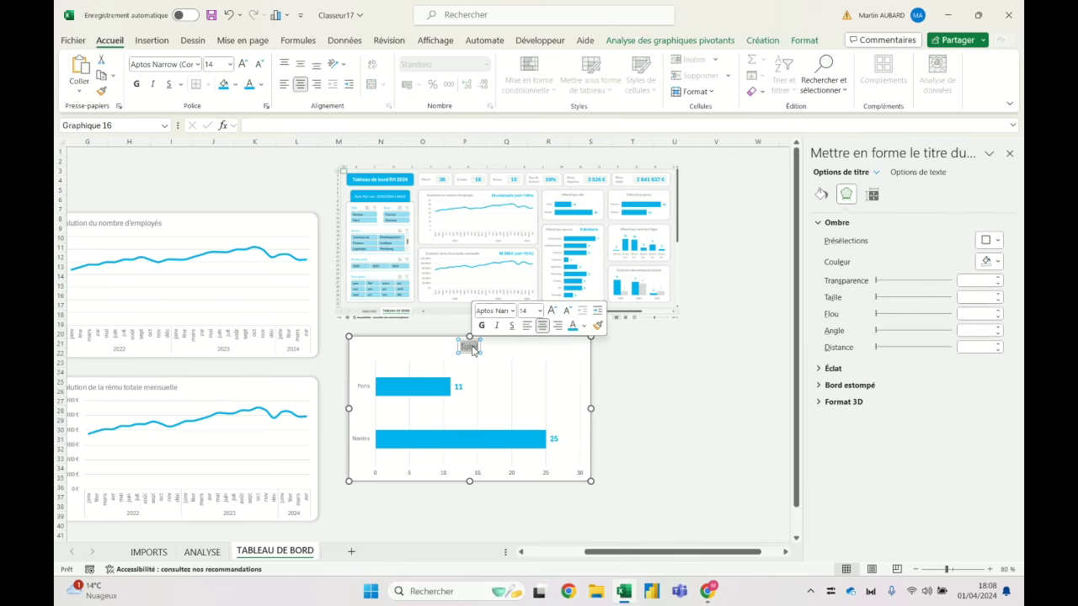
text(Effectif par ville)
click(669, 371)
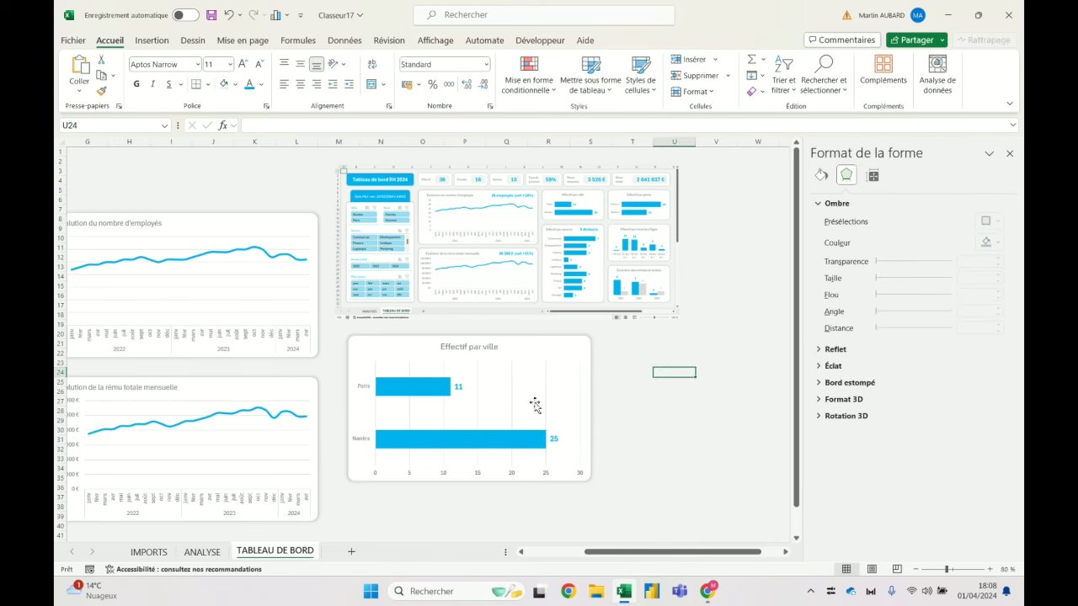
Delete the chart's horizontal value axis and dismiss the drill-down error message.
click(546, 475)
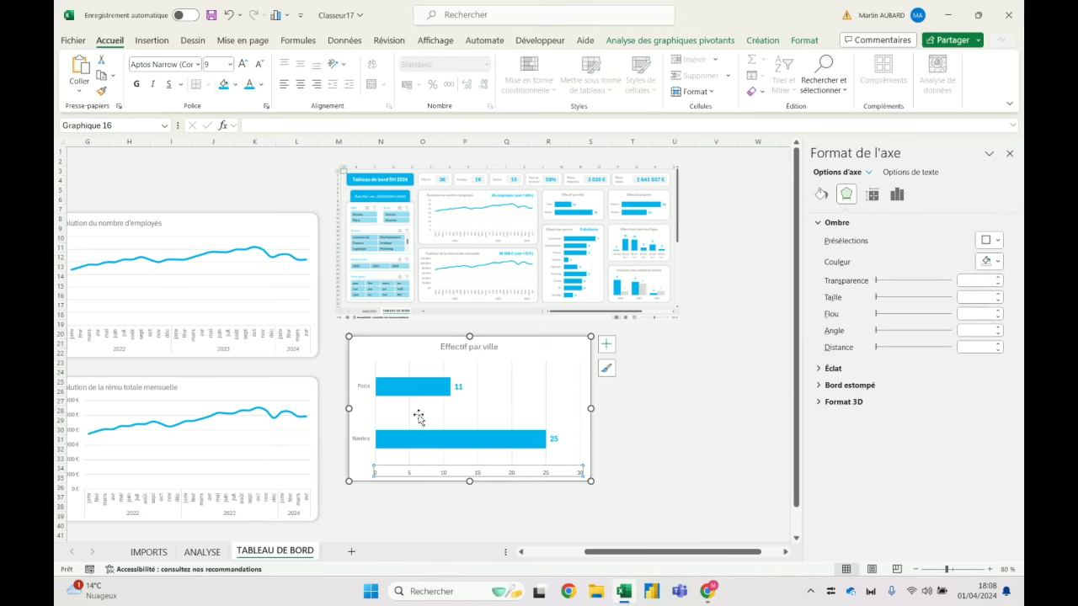
key(Delete)
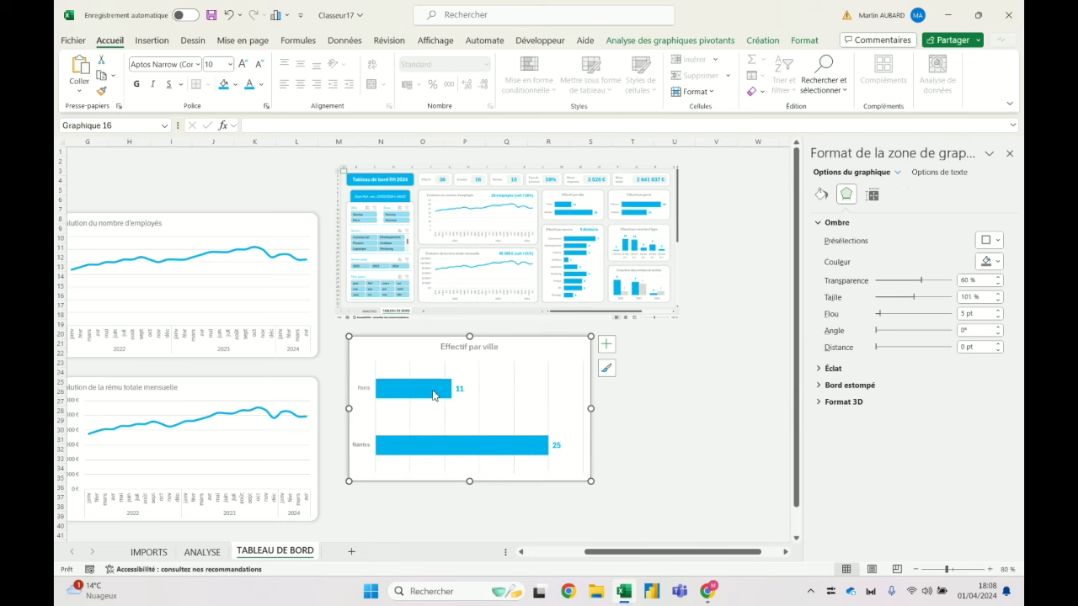
click(434, 394)
double_click(434, 394)
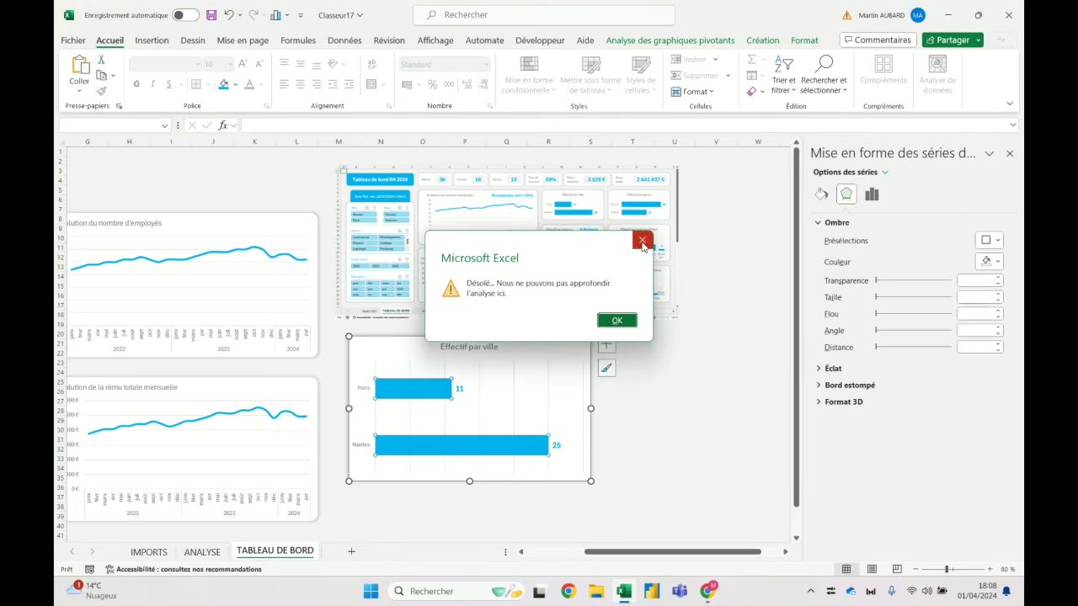
click(642, 240)
click(695, 440)
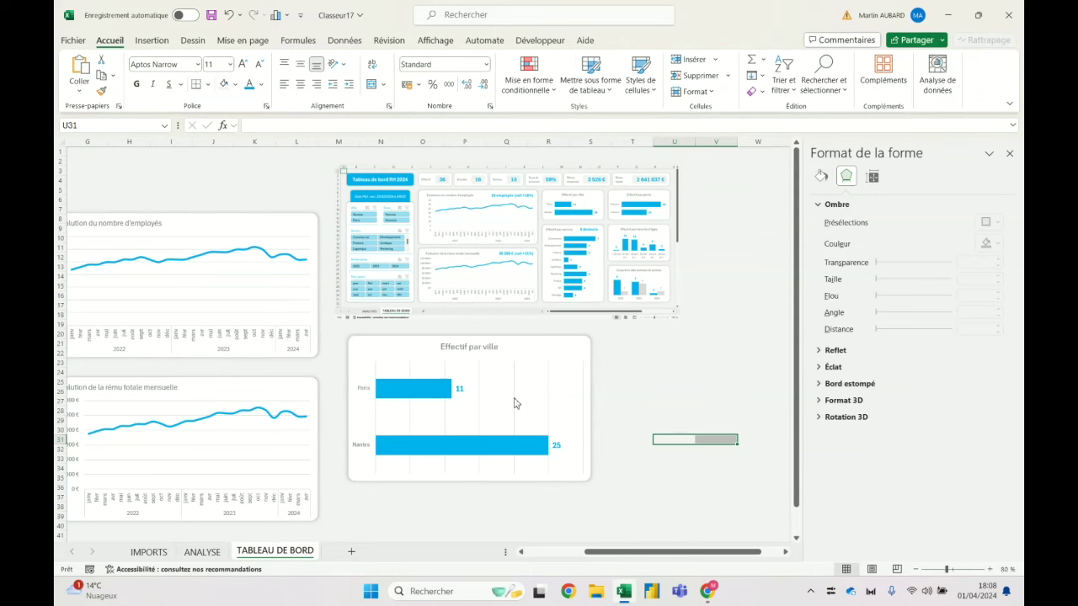
Select the bar series and highlight its 182% gap width in Series Options.
click(516, 403)
click(486, 347)
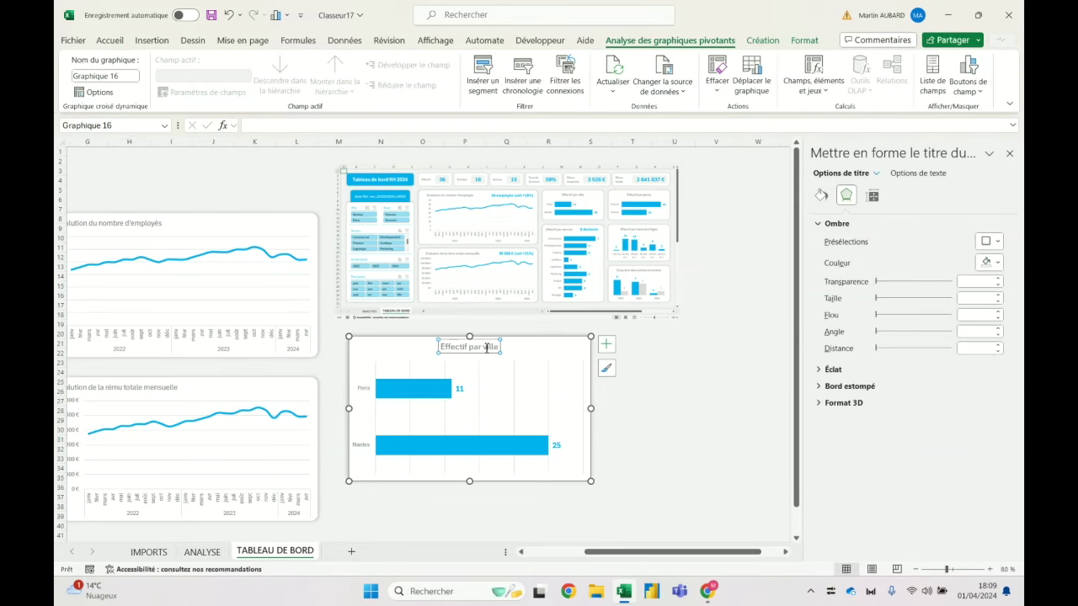
click(419, 393)
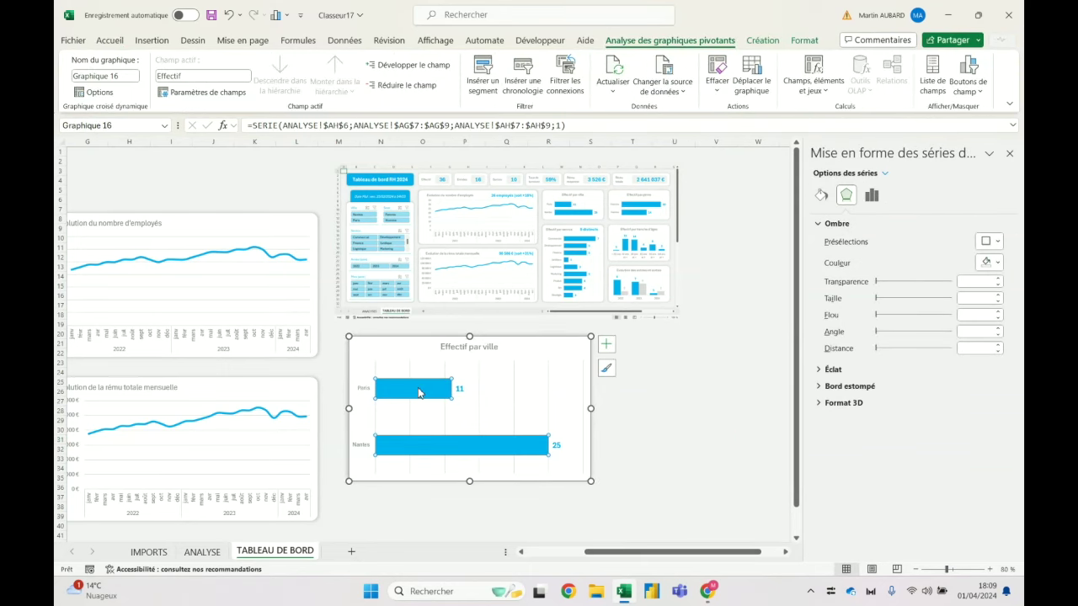
click(871, 194)
click(821, 195)
click(846, 194)
click(821, 195)
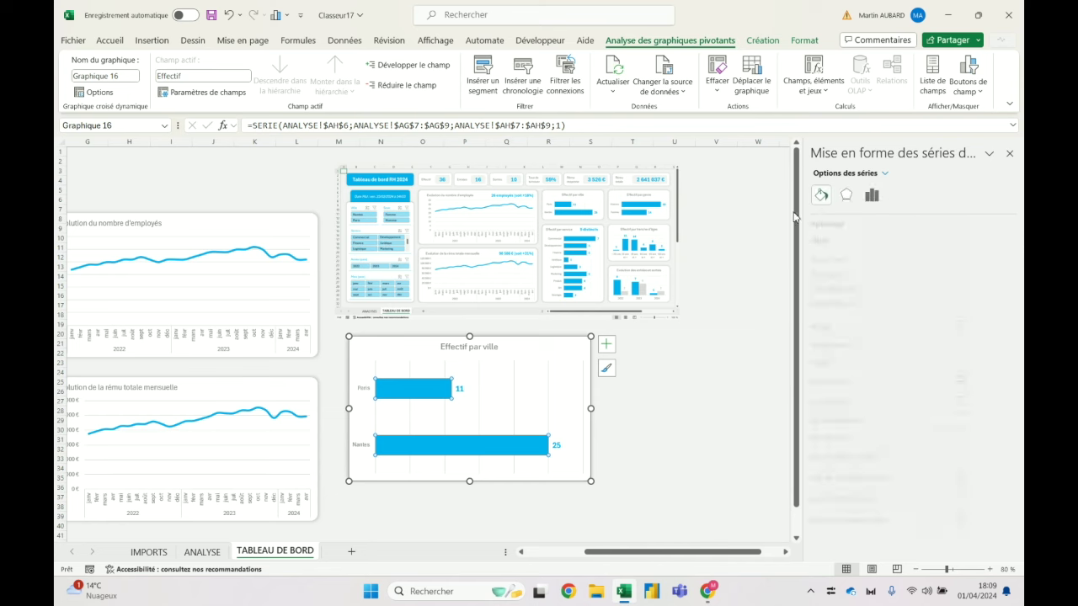
click(871, 195)
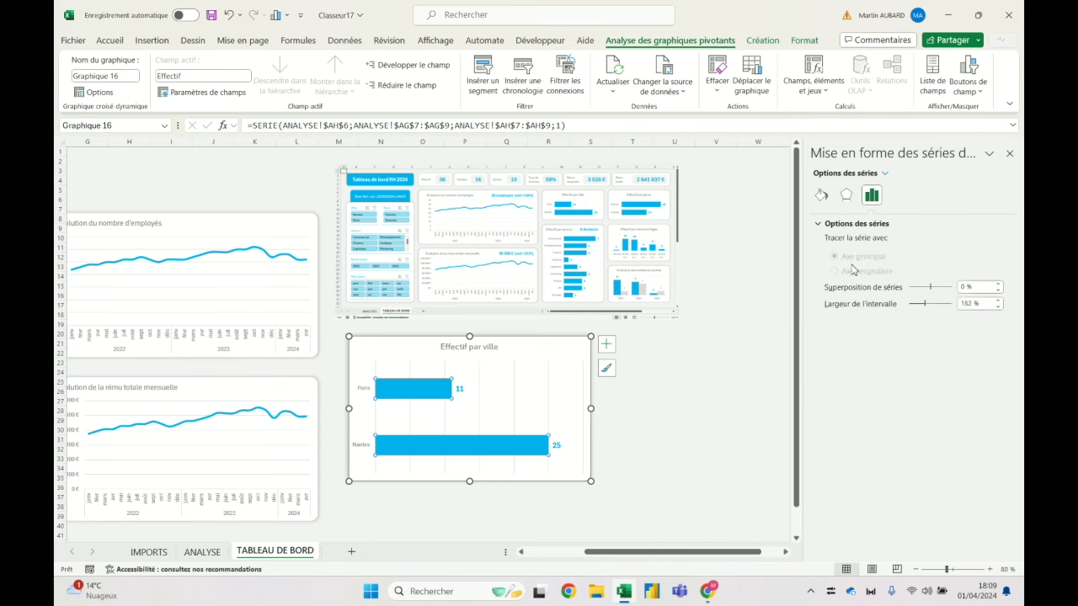
drag(972, 304, 946, 307)
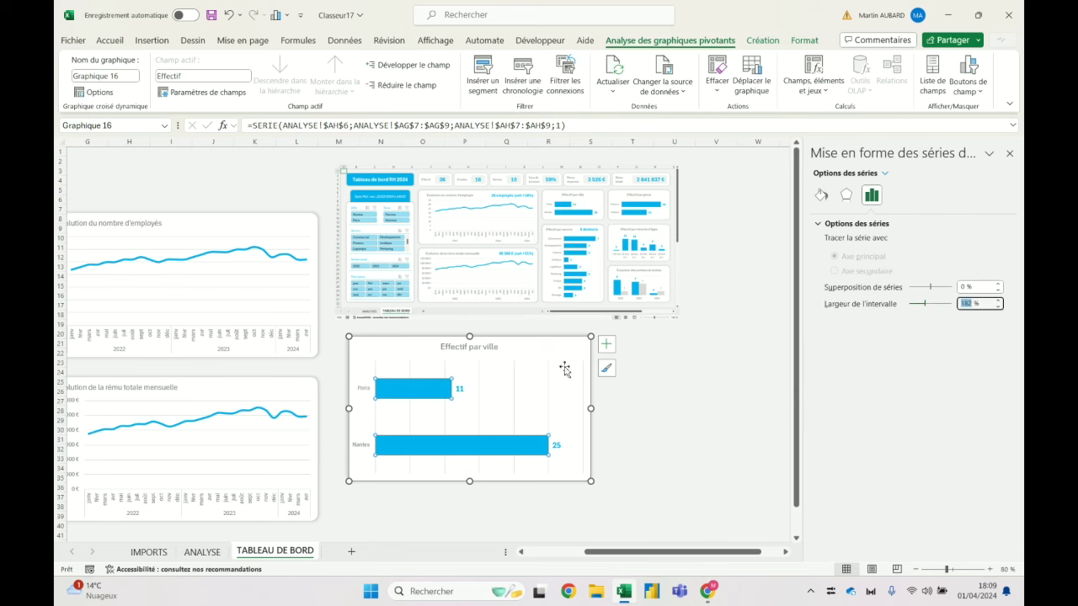
Set the Effectif par ville bars' gap width to 50 %.
text(50)
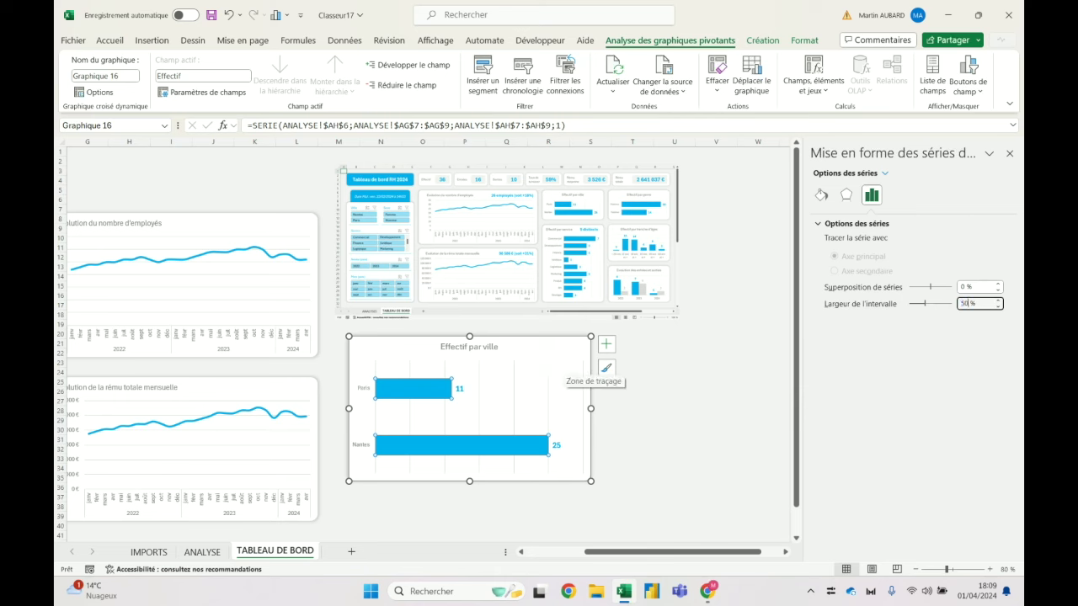
key(Return)
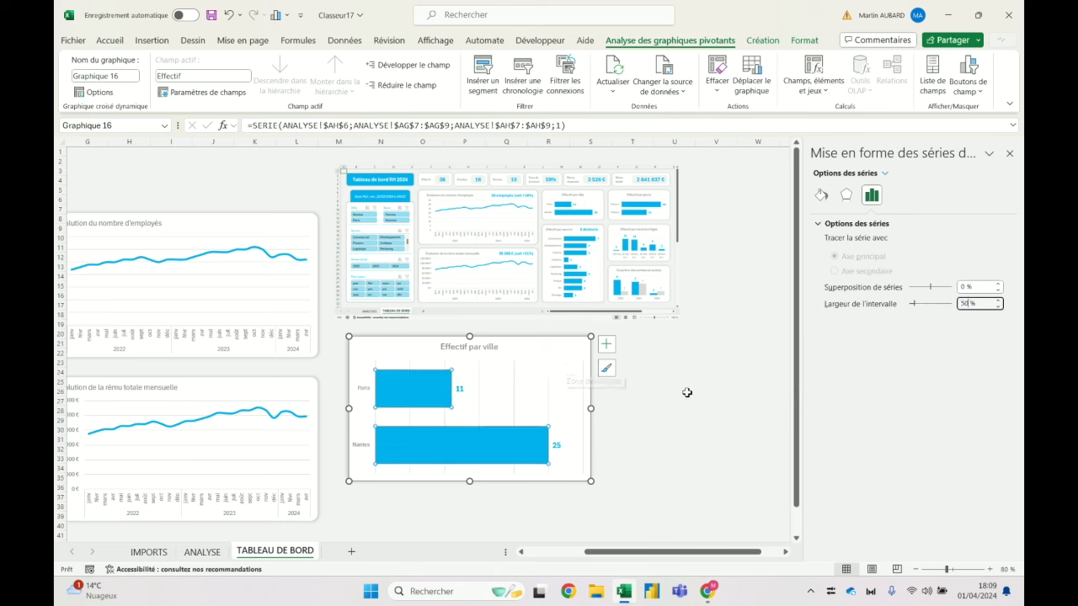
click(680, 393)
Make the Effectif par ville chart shorter and narrower, and move it up beside the line charts.
drag(470, 481, 470, 435)
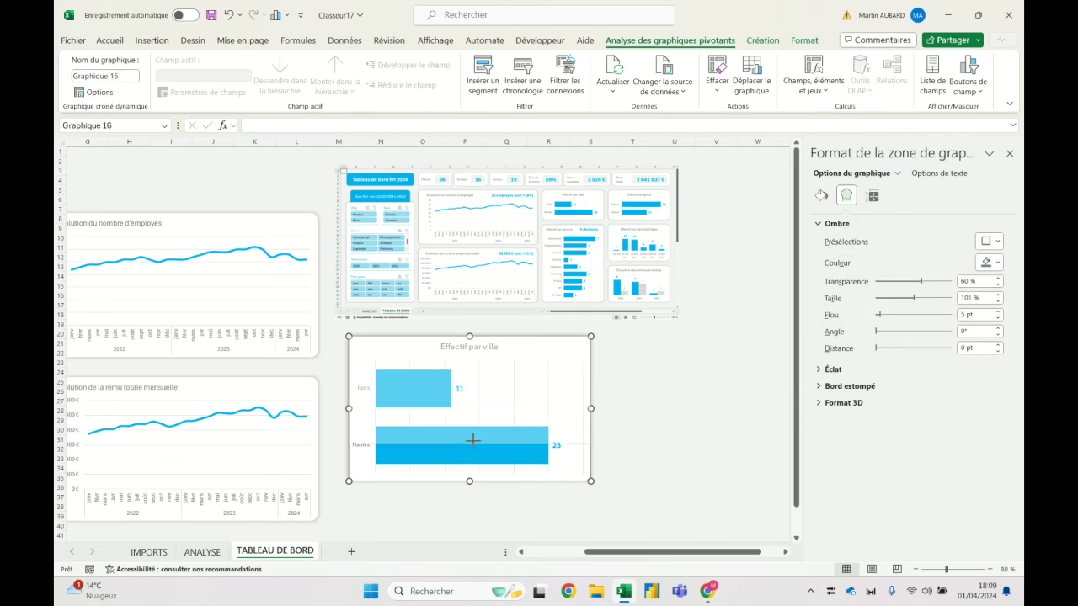
drag(591, 385, 554, 385)
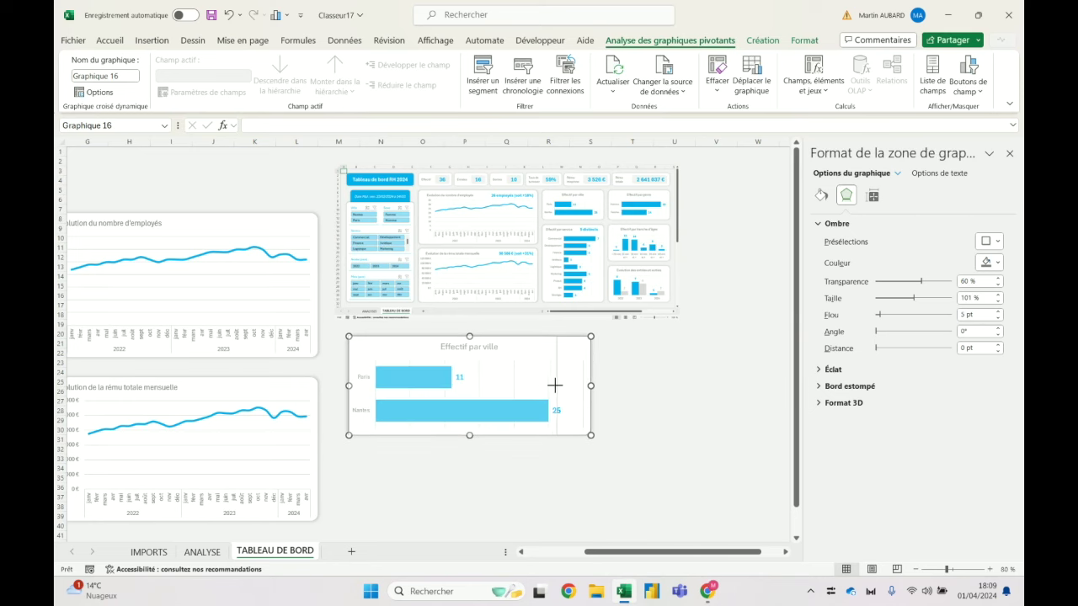
drag(514, 346, 498, 223)
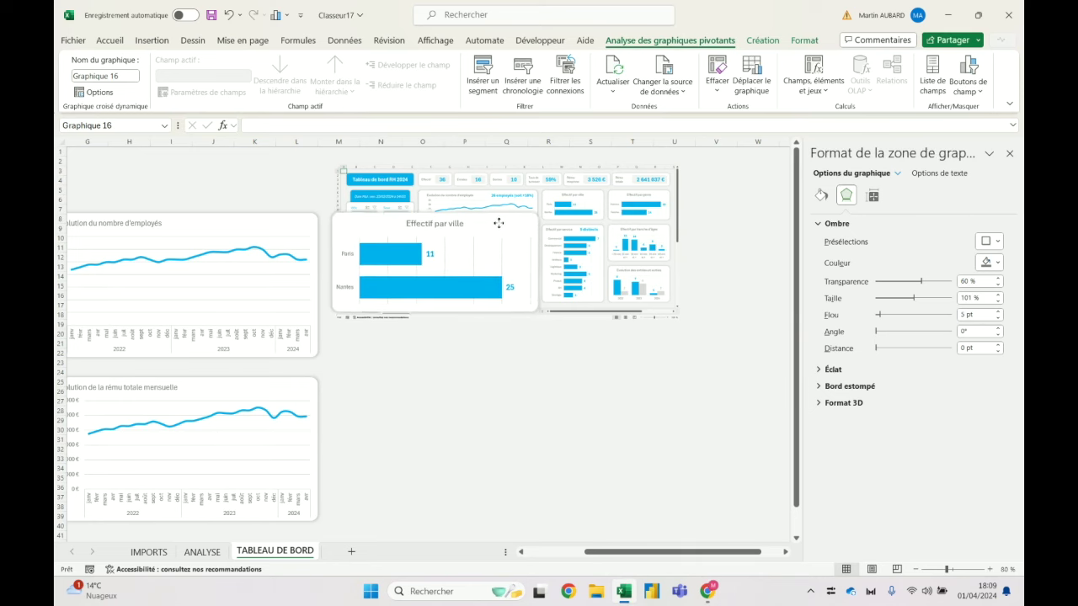
Shift the dashboard picture to the right and nudge the Effectif par ville chart into place.
drag(623, 202, 795, 220)
drag(544, 211, 687, 208)
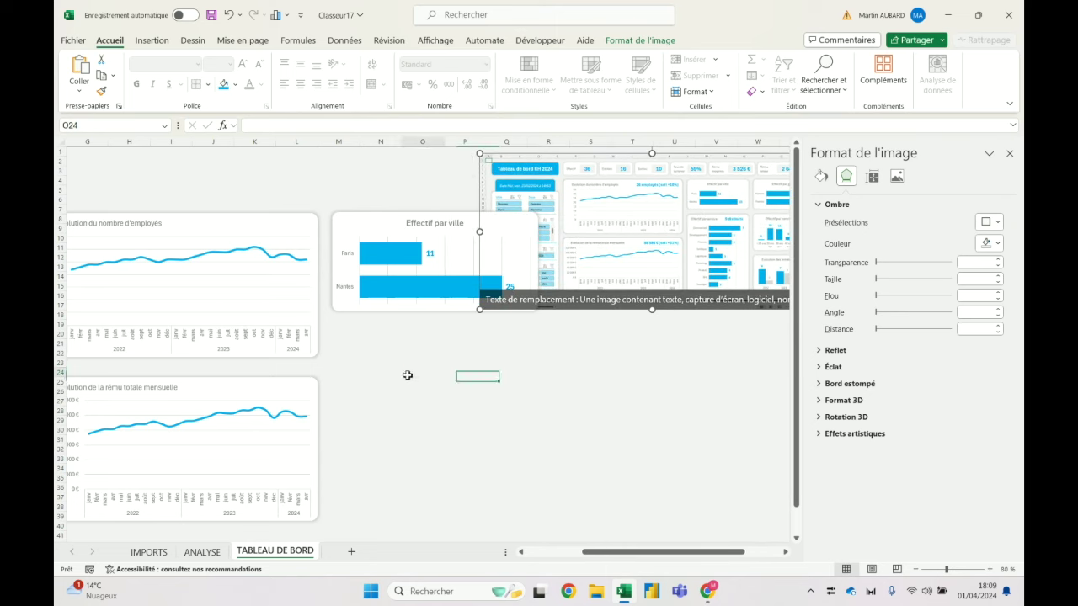
click(424, 223)
drag(449, 218, 450, 220)
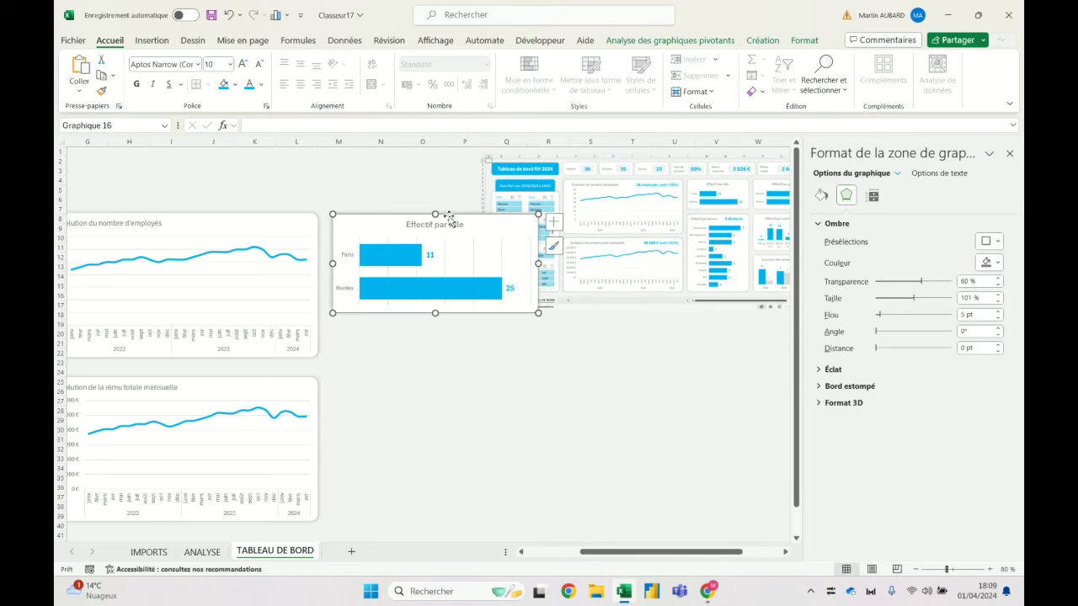
Use Save as Template on the bar chart with the file name 'Démo TDB RH 3 - v2'.
right_click(515, 224)
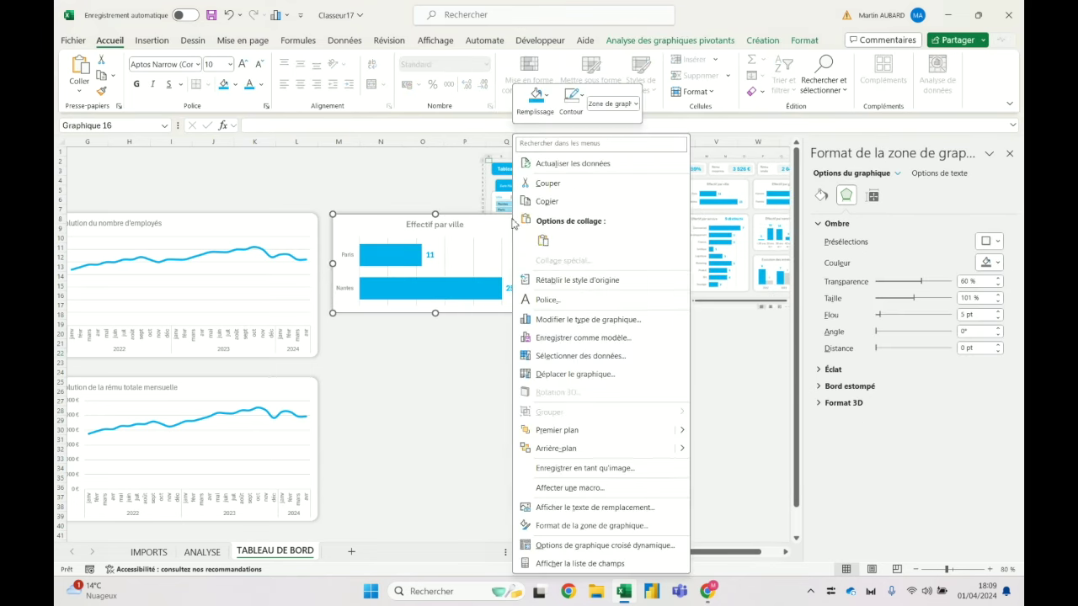
click(597, 339)
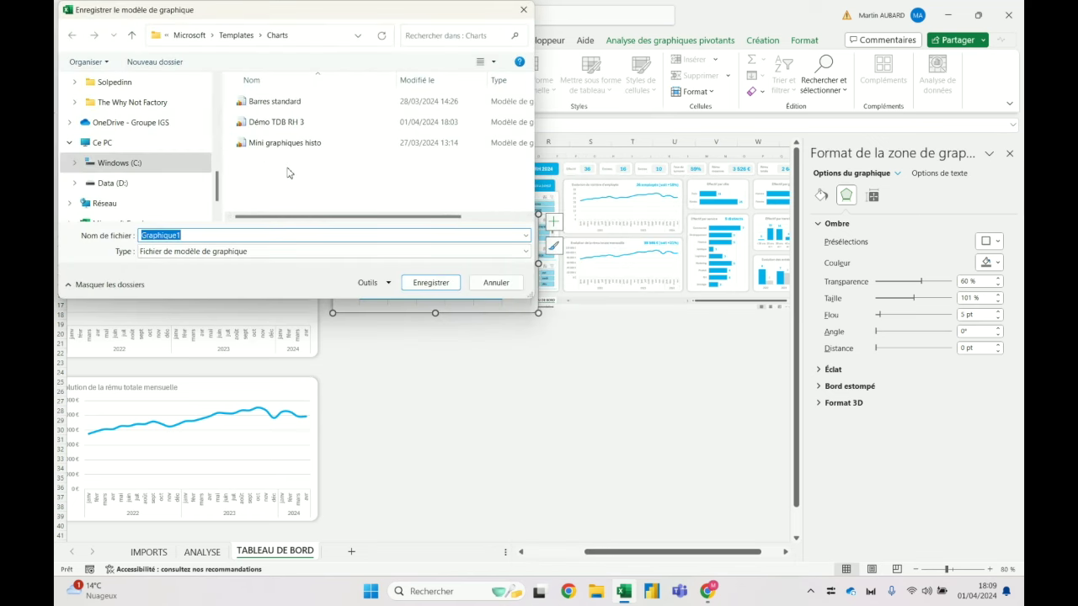
text(Démo TDB RH 3 - v2)
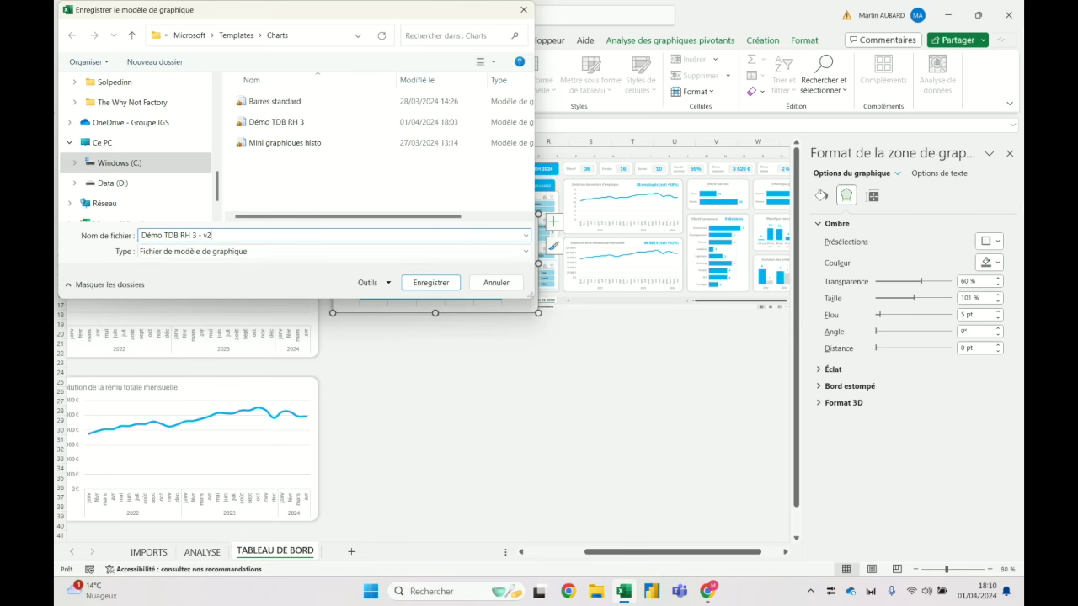
key(Return)
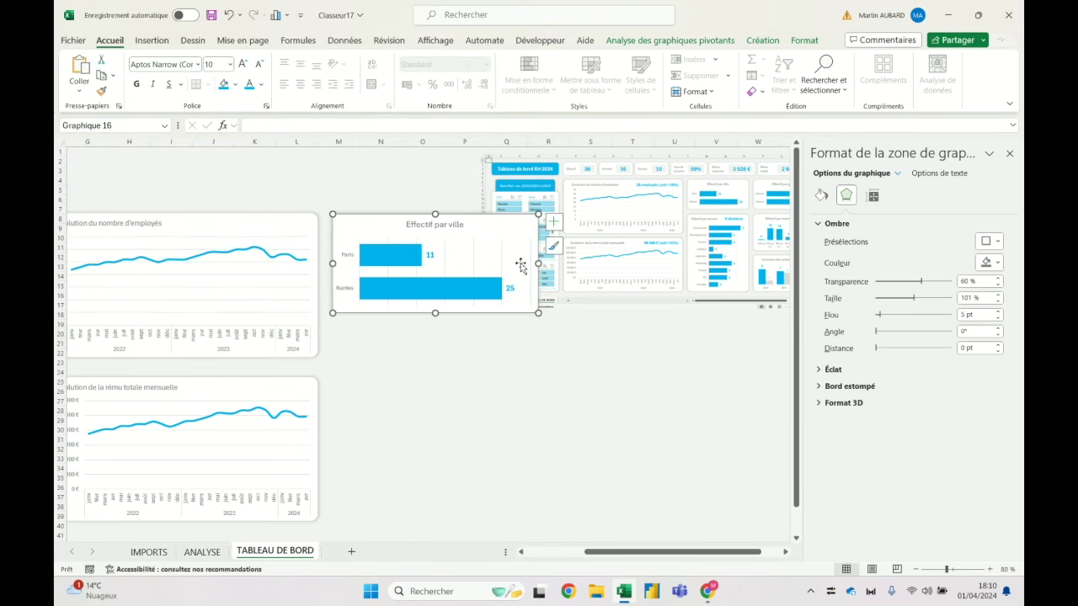
click(540, 382)
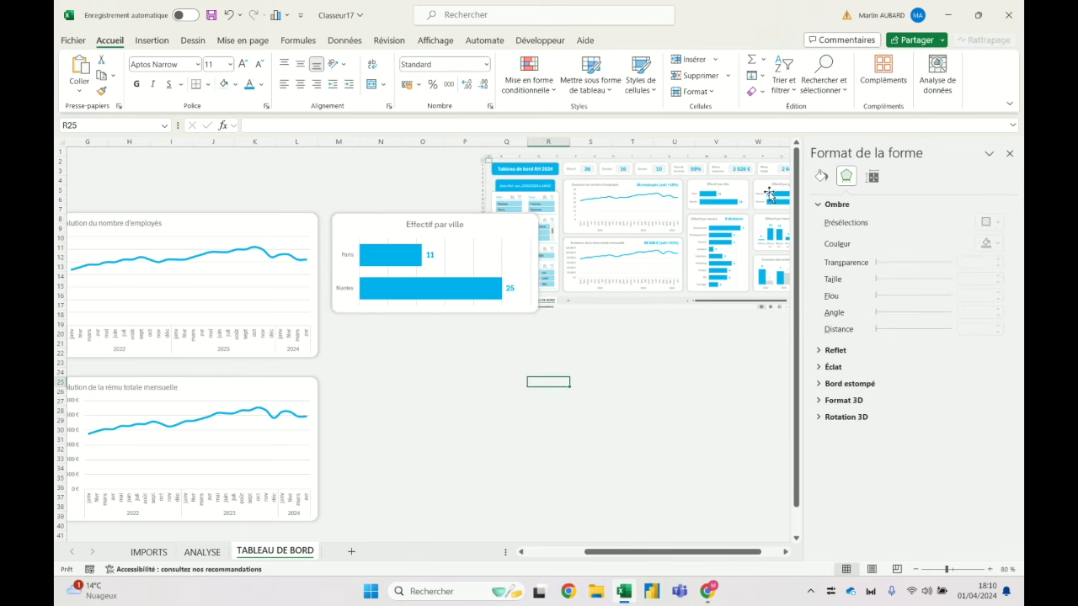
On ANALYSE, insert a service headcount chart from the 'Démo TDB RH 3 - v2' template.
click(202, 551)
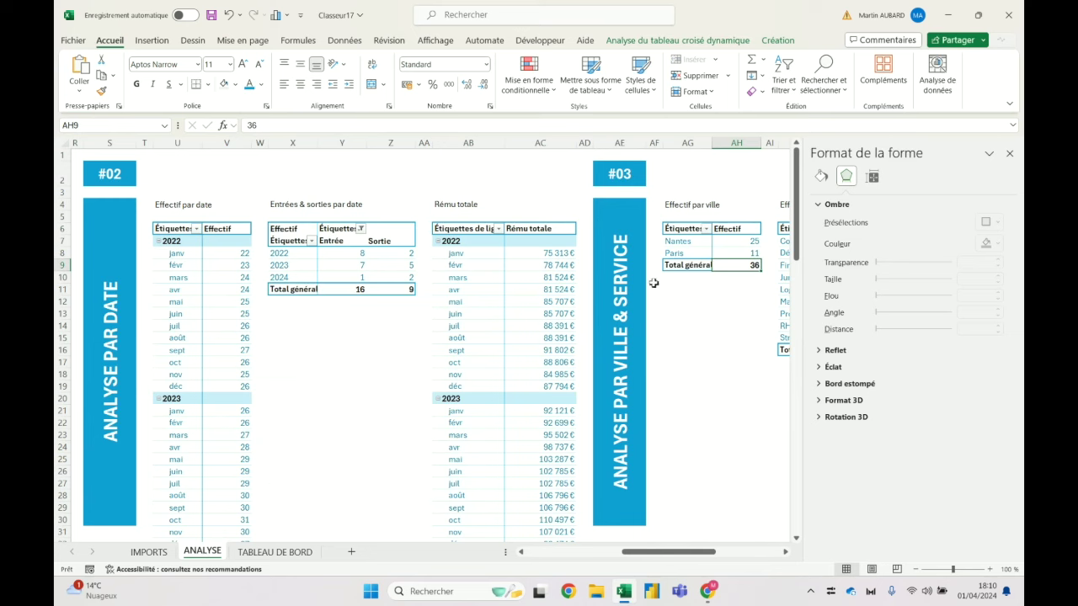
scroll(653, 529, right, 5)
scroll(652, 529, right, 5)
click(392, 277)
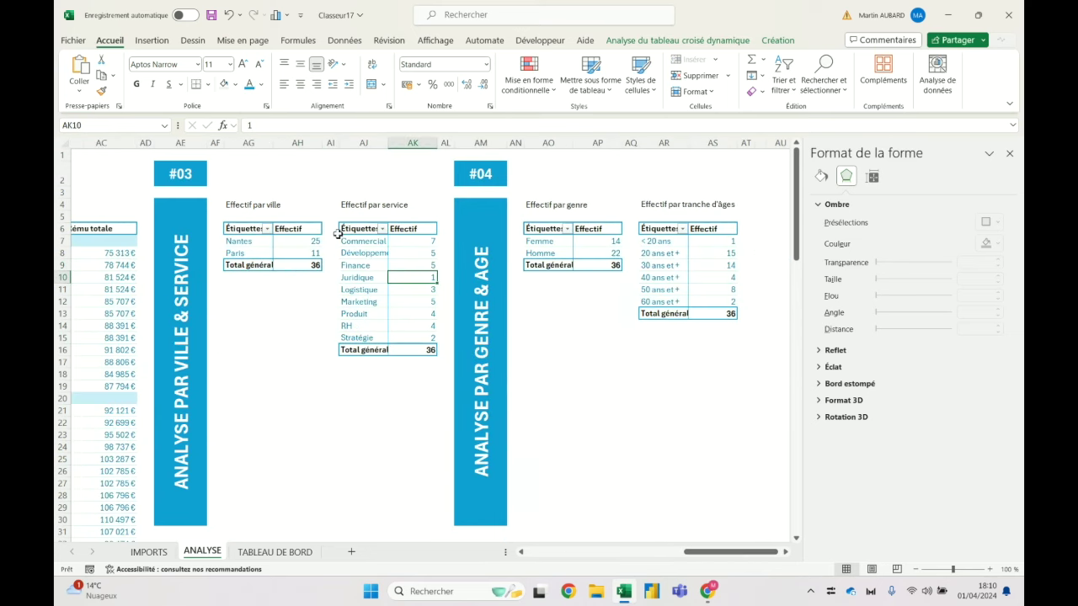
click(151, 40)
click(450, 71)
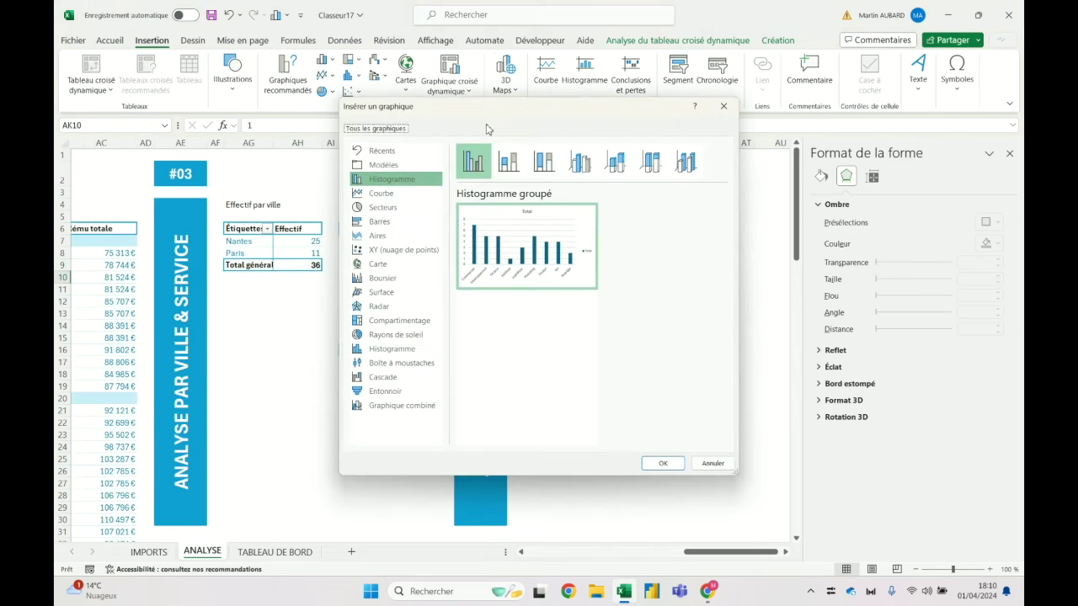
click(389, 165)
mouse_move(529, 306)
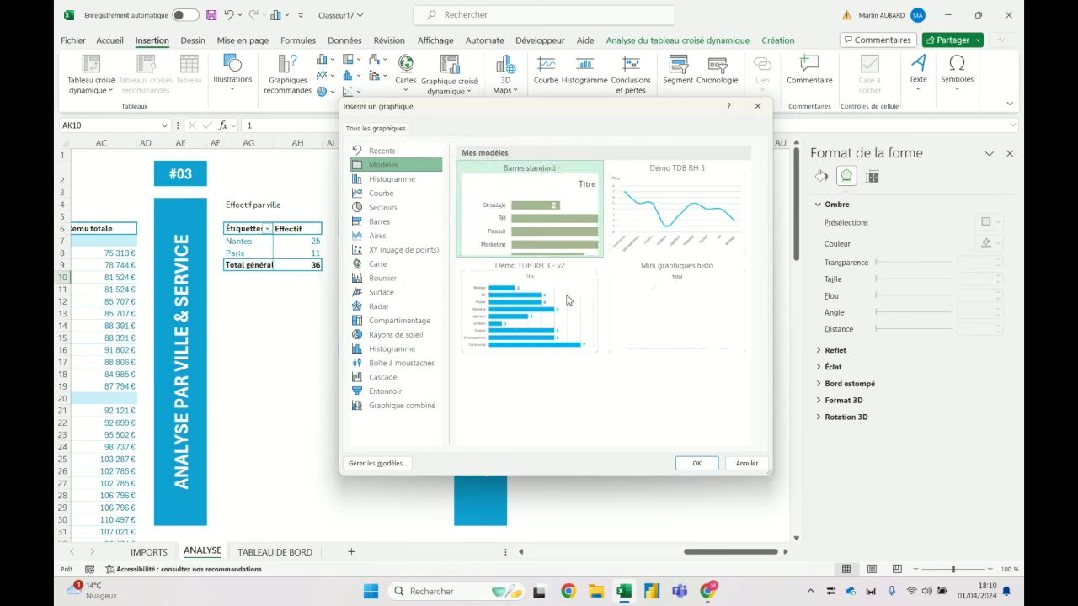
click(543, 329)
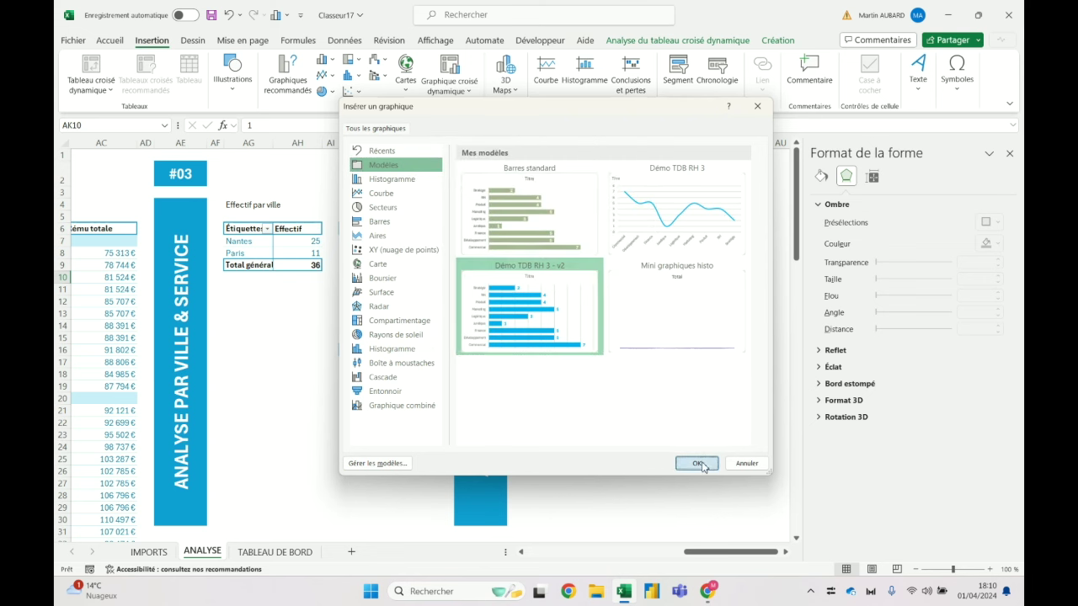
click(697, 464)
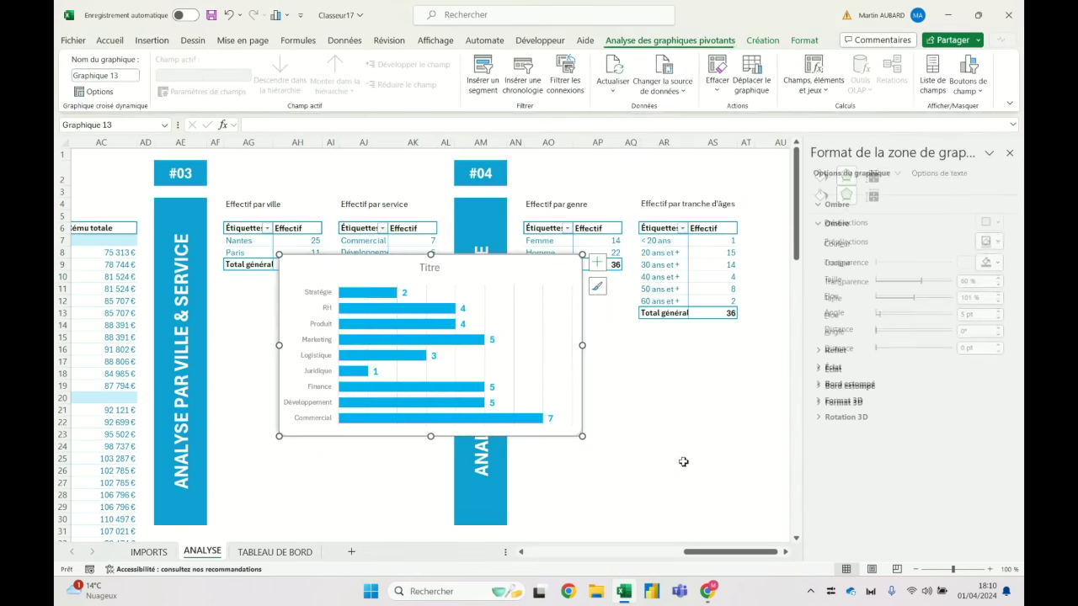
click(680, 254)
Insert a gender headcount chart from the 'Démo TDB RH 3 - v2' template.
click(600, 243)
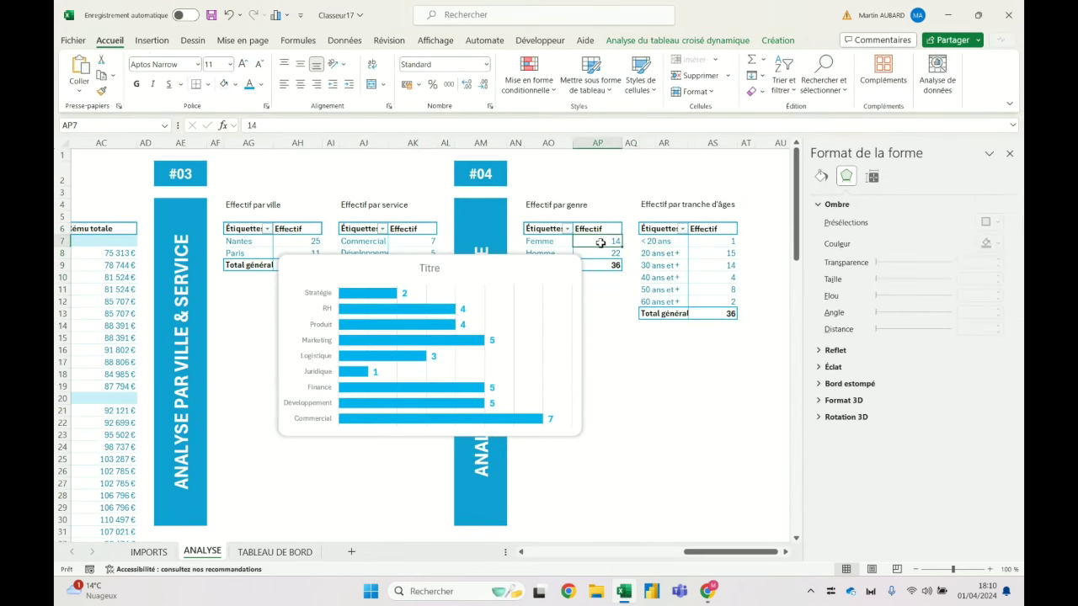
click(155, 40)
click(449, 67)
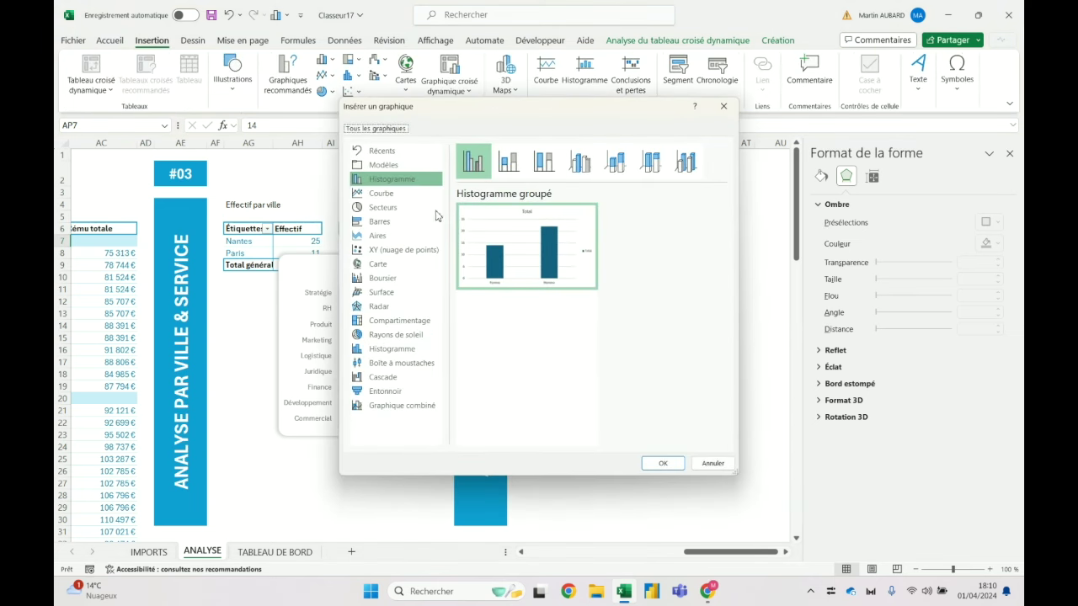
click(402, 166)
click(564, 343)
click(696, 463)
Cut both new charts from ANALYSE and go to the TABLEAU DE BORD sheet.
drag(515, 267, 632, 345)
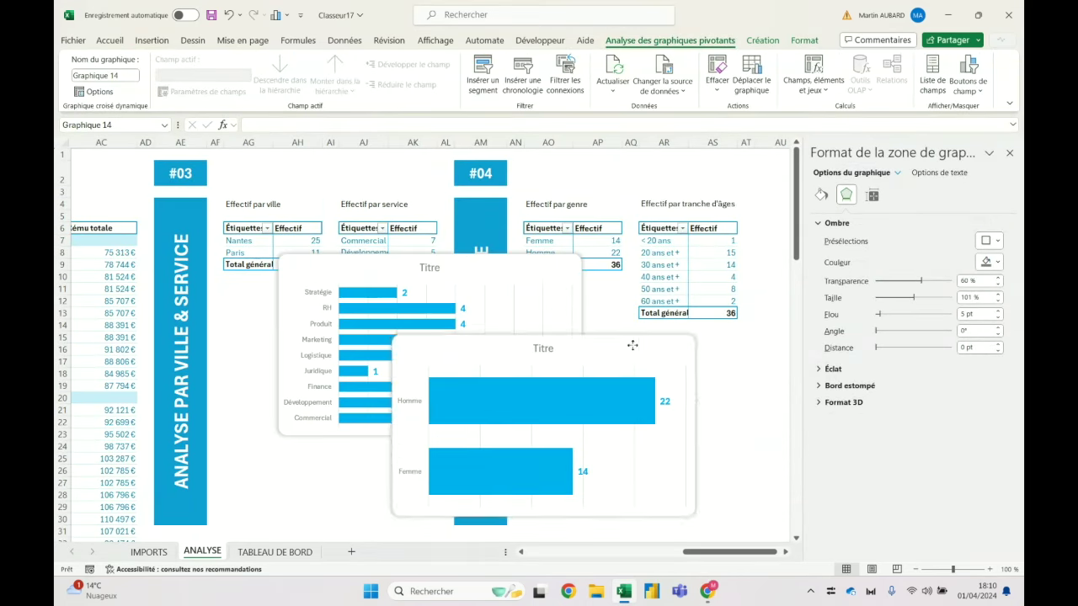
ctrl+click(537, 264)
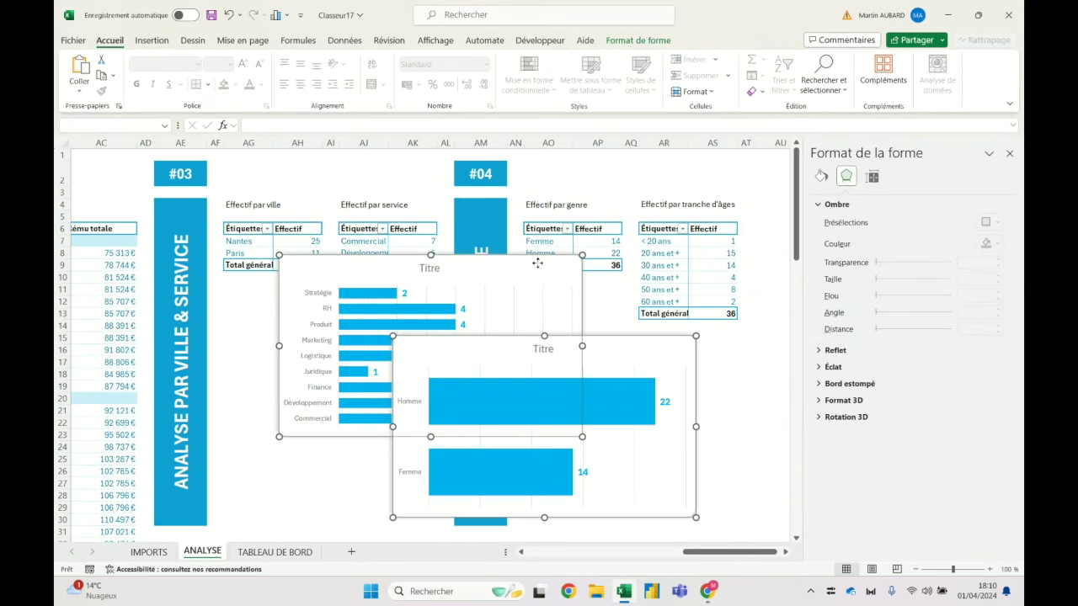
key(ctrl+x)
click(275, 551)
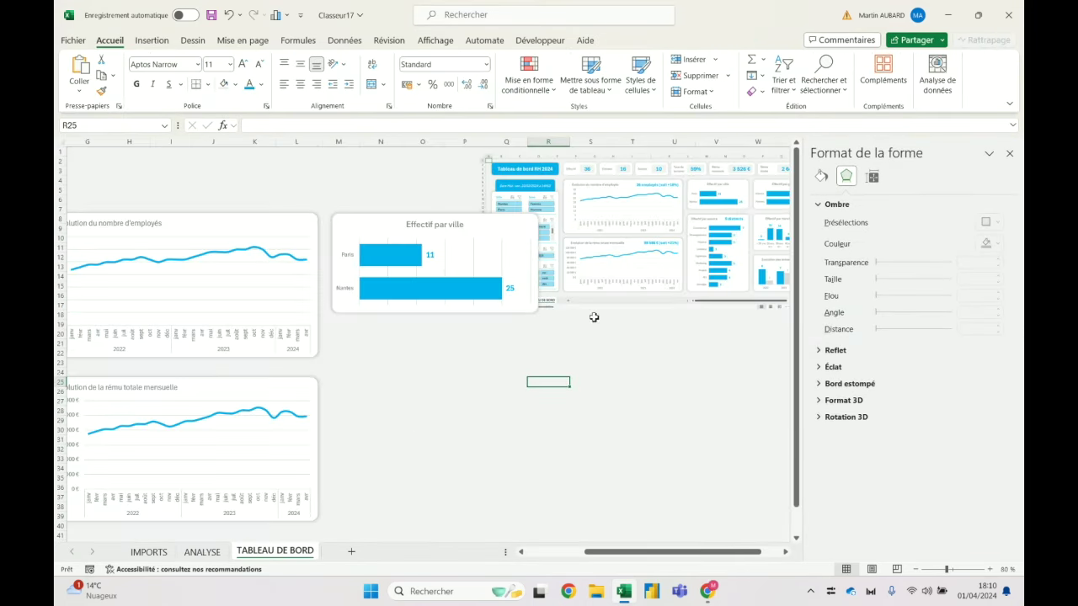
Paste the two charts onto the dashboard and narrow the Effectif par ville chart to 10,5 cm.
key(ctrl+v)
click(763, 41)
click(803, 40)
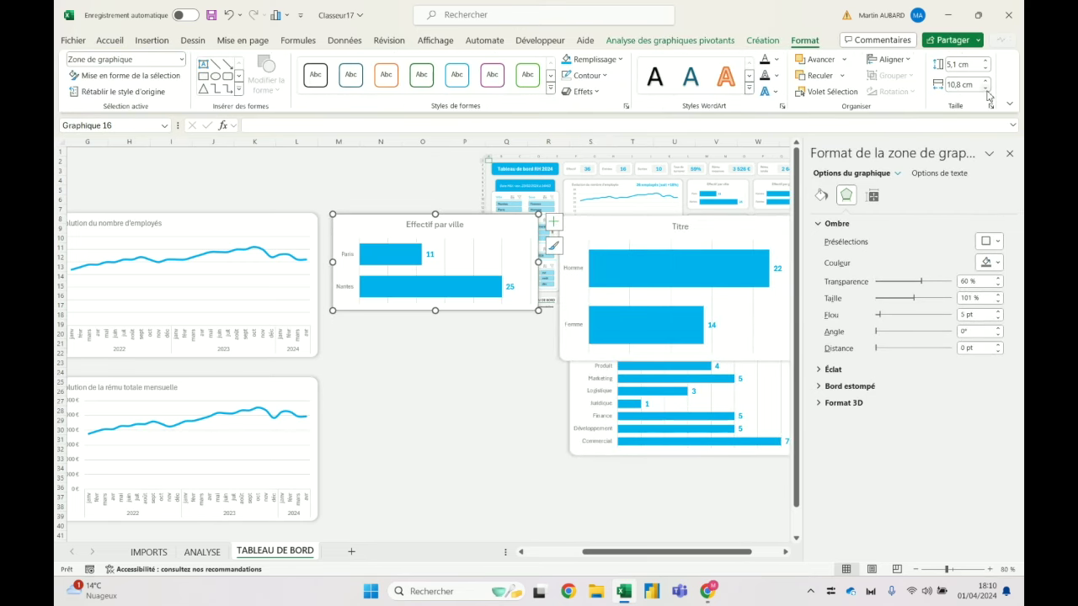
click(985, 89)
click(985, 88)
click(985, 88)
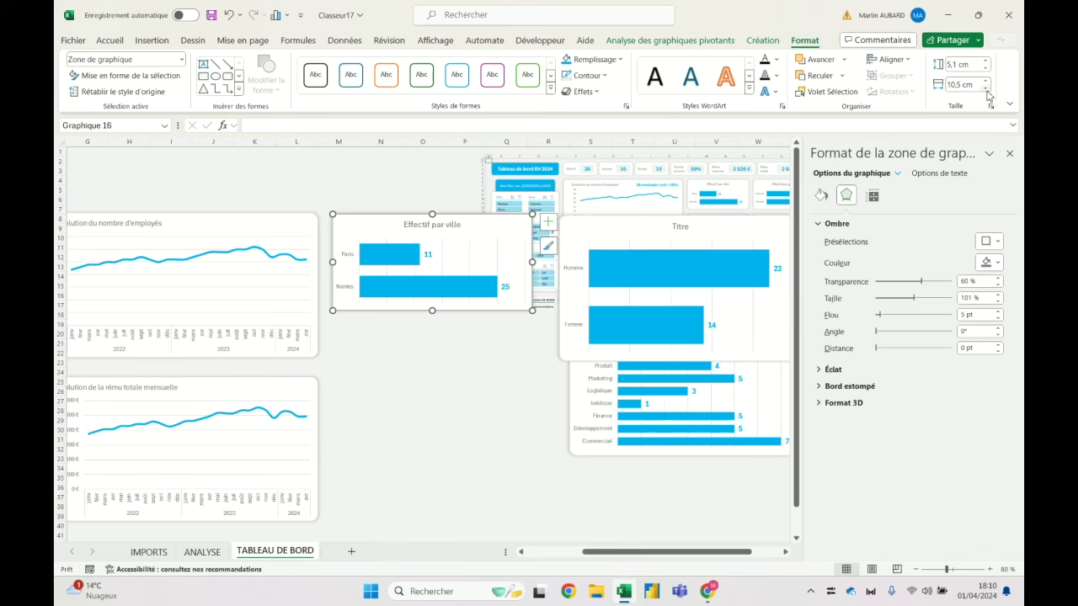
Size the gender chart 5,2 cm tall by 10,5 cm wide and move the service chart under the city chart.
click(669, 225)
click(953, 63)
text(5,2)
key(Tab)
text(10,5)
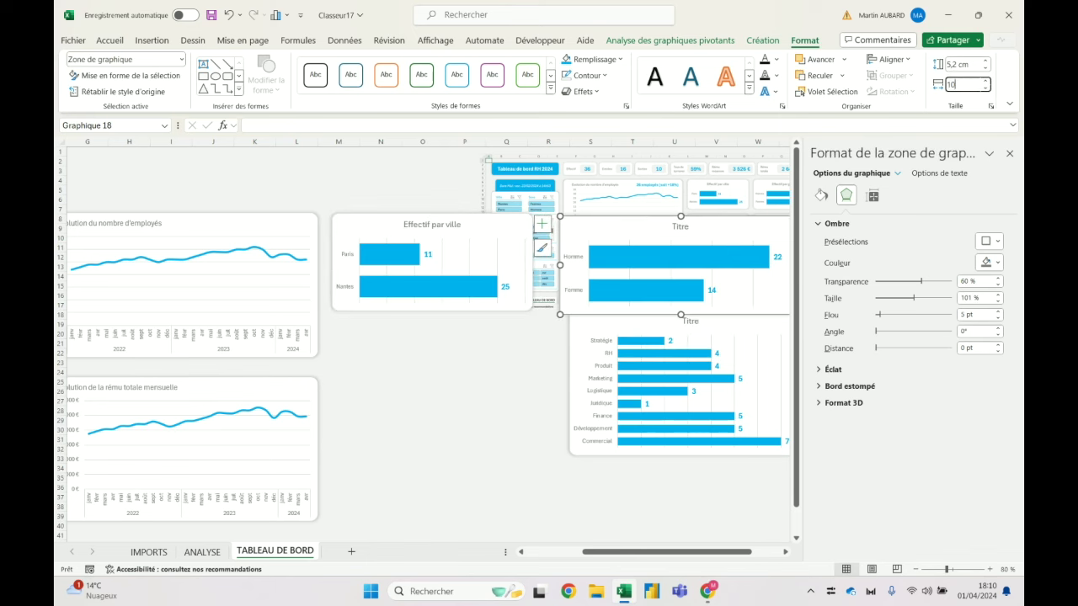
key(Return)
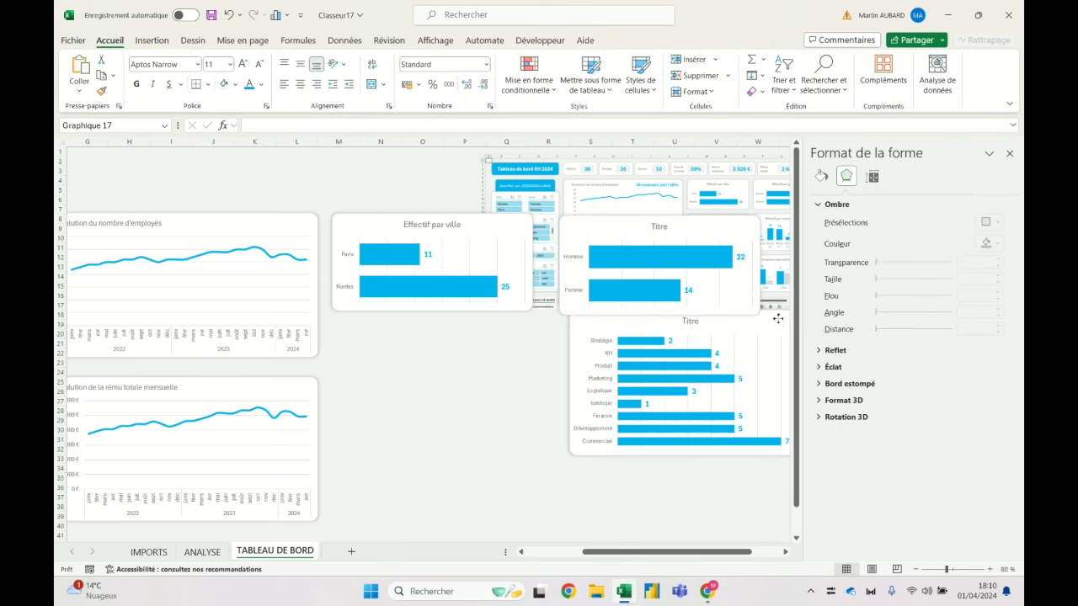
drag(778, 325, 545, 333)
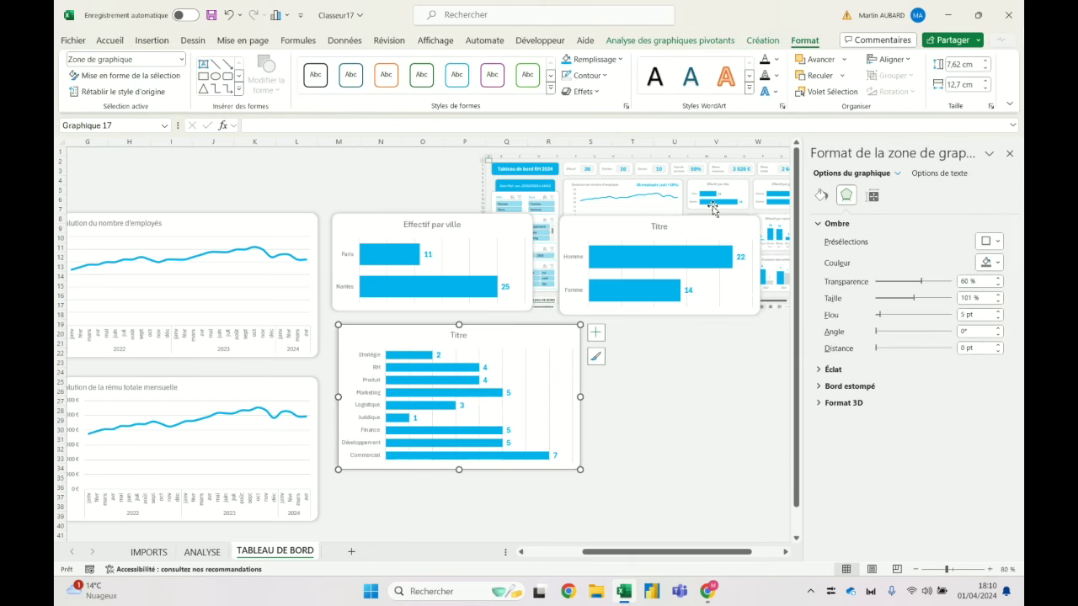
Retitle the gender chart 'Effectif par genre'.
click(659, 226)
double_click(658, 226)
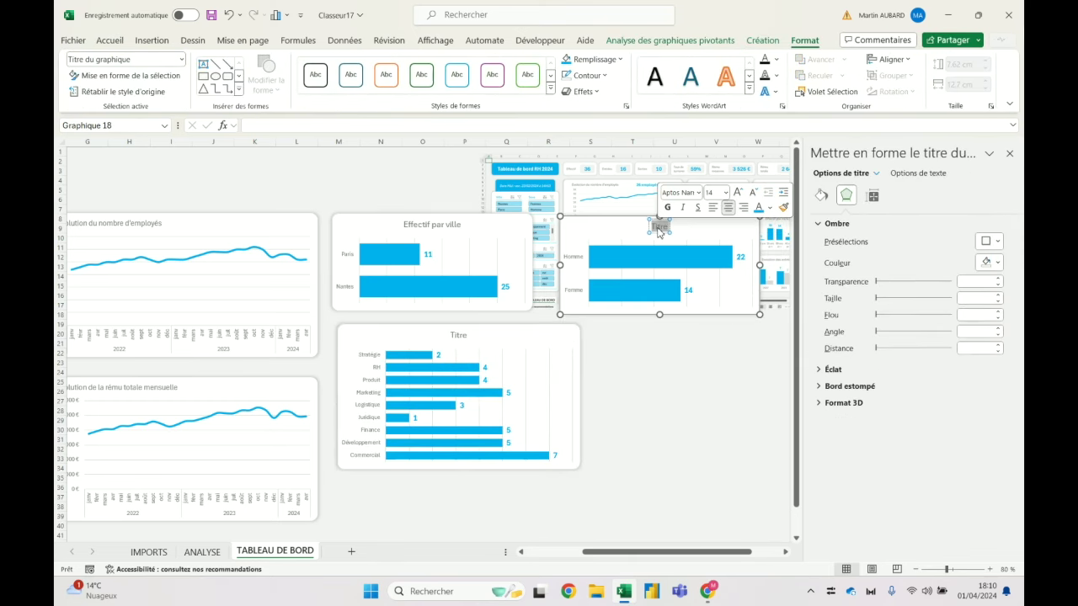
text(Effectif par genre)
Make the service chart 10,5 cm wide and about 10,27 cm tall, and lower the dashboard picture.
click(675, 349)
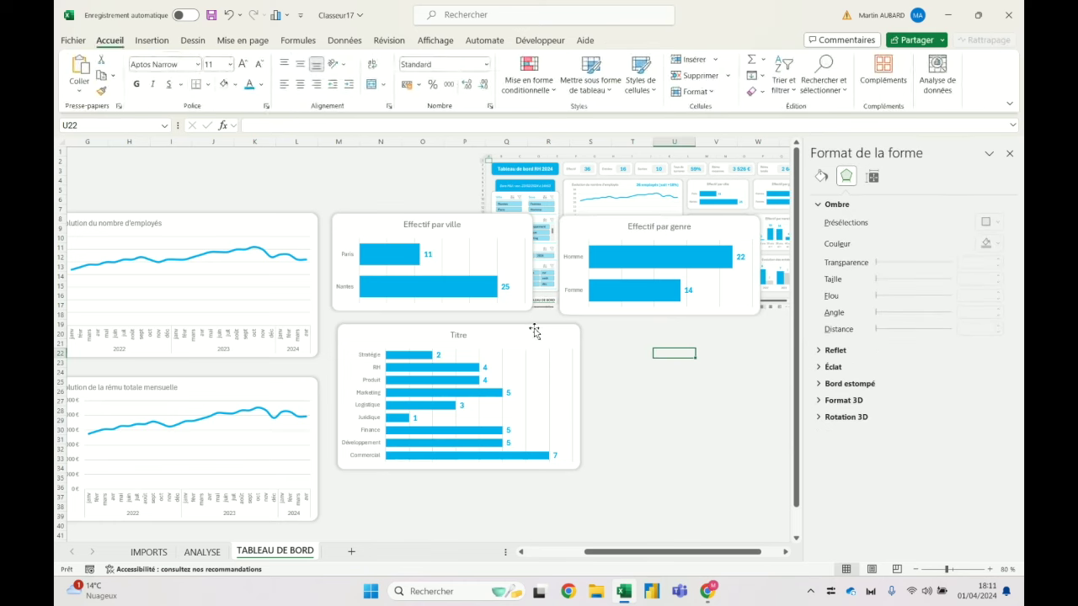
click(533, 329)
click(965, 85)
text(10)
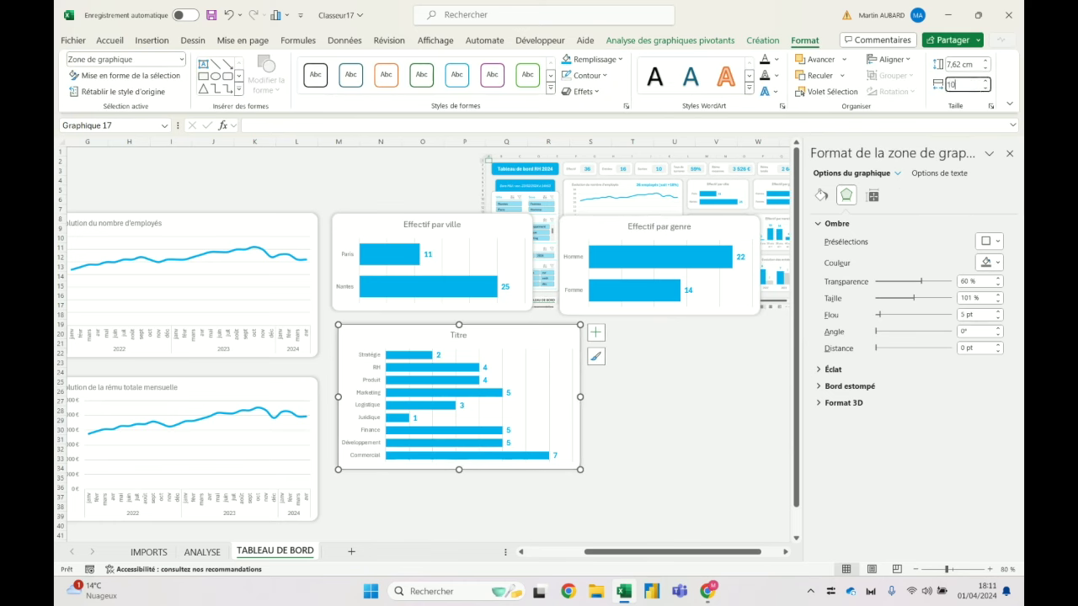
text(,5)
key(Return)
drag(482, 349, 476, 352)
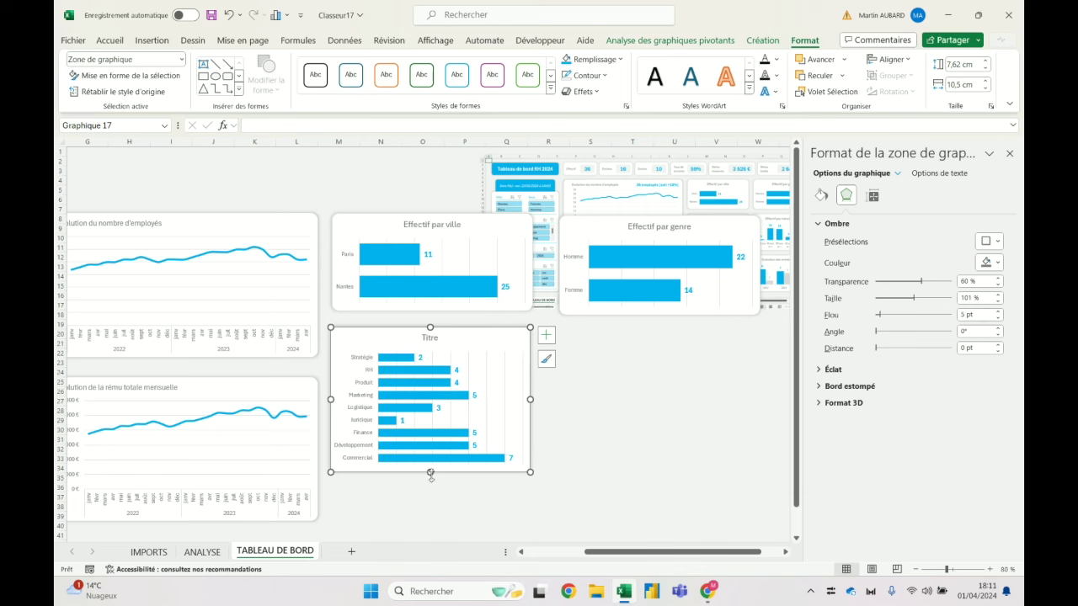
drag(430, 473, 430, 523)
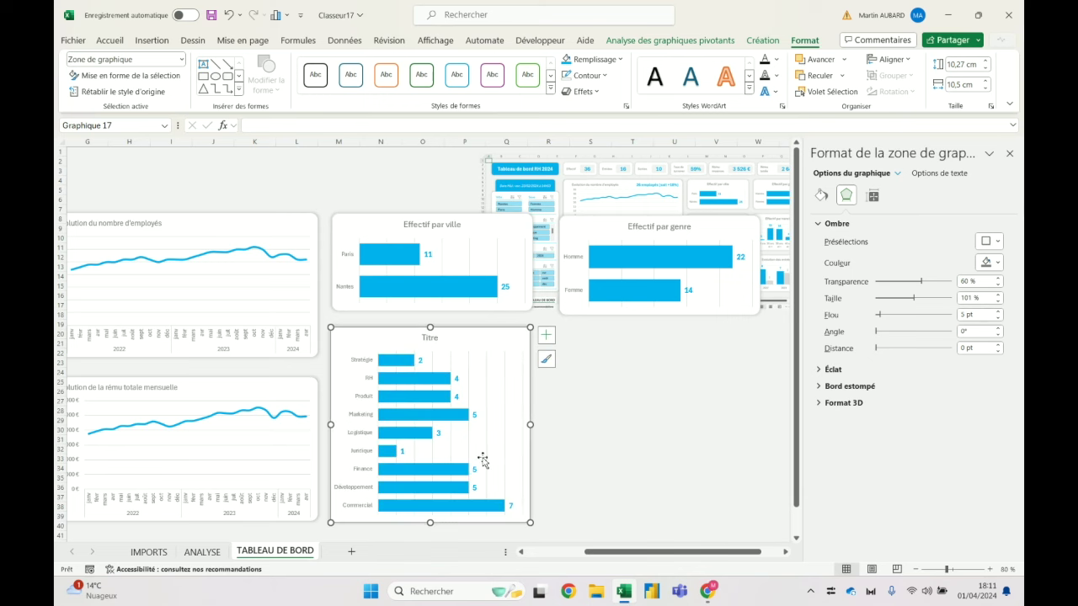
click(674, 333)
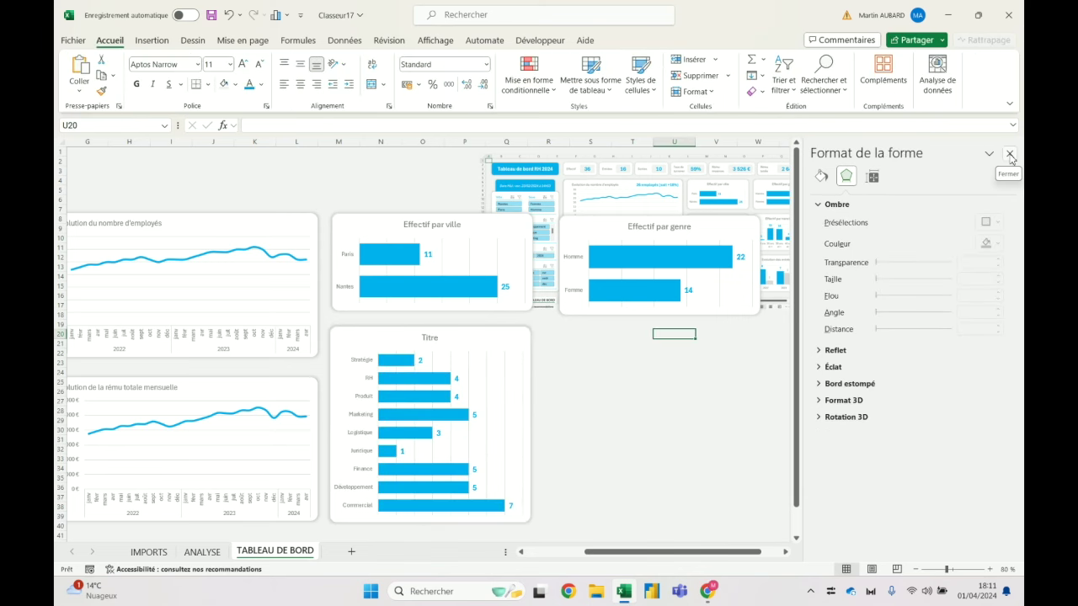
drag(702, 191, 726, 327)
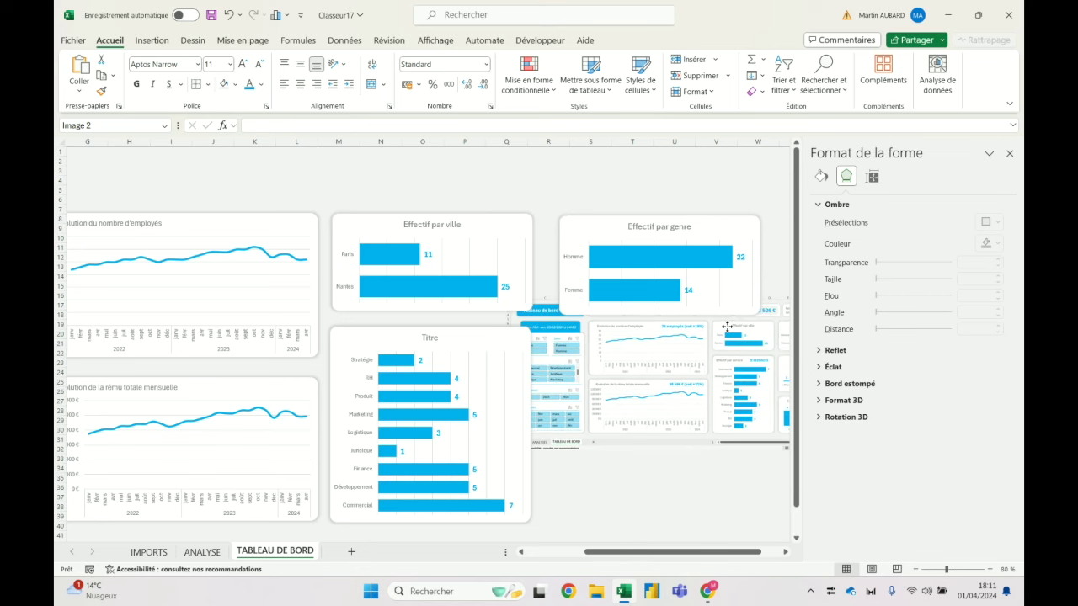
Replace the department chart's 'Titre' heading with 'Effectif par service'.
click(430, 338)
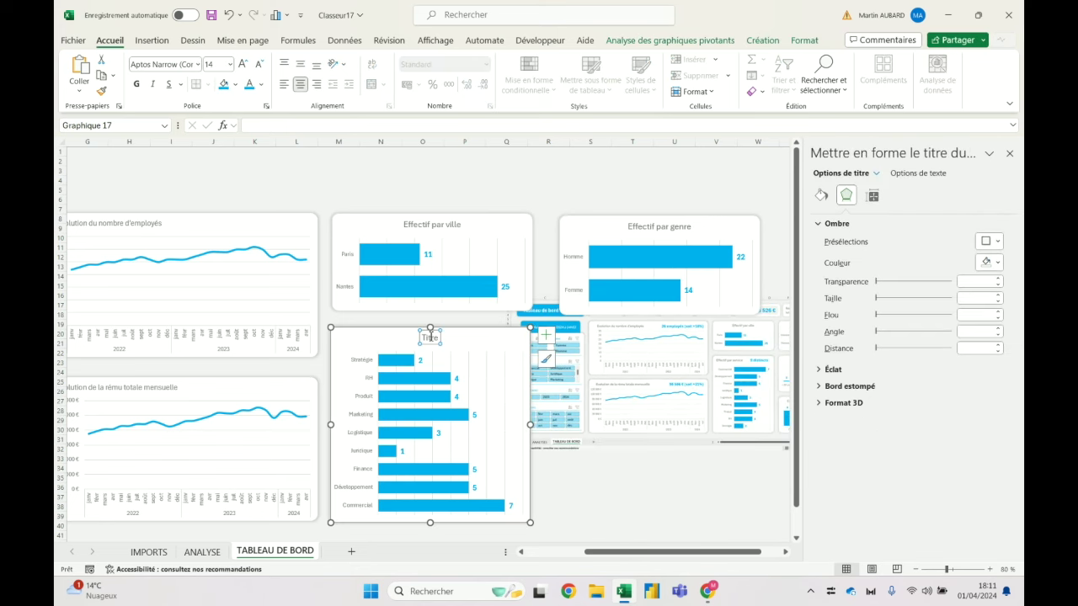
double_click(430, 338)
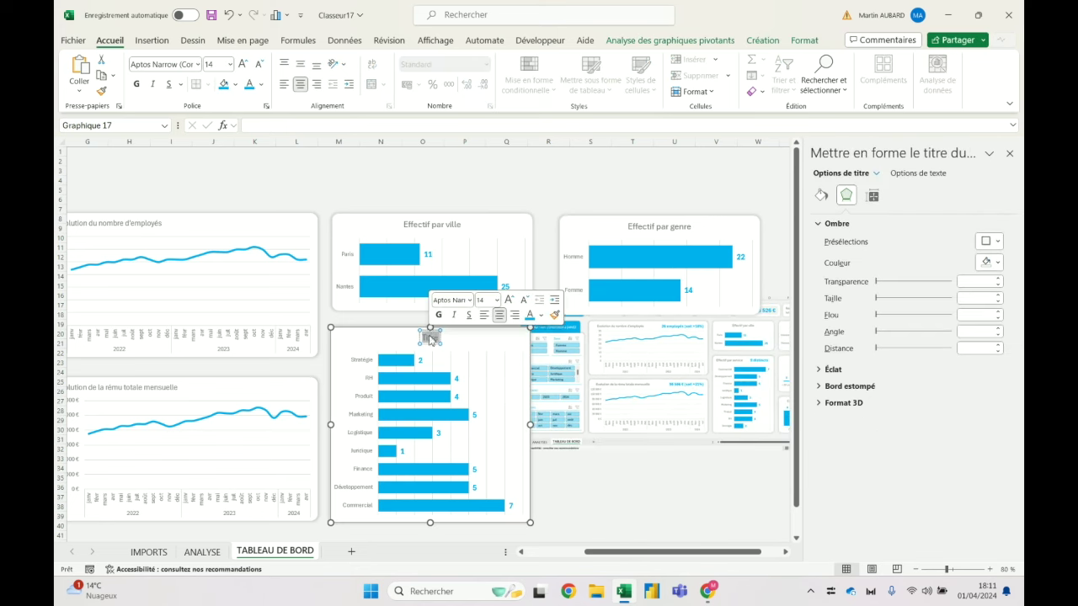
text(Effectif par service)
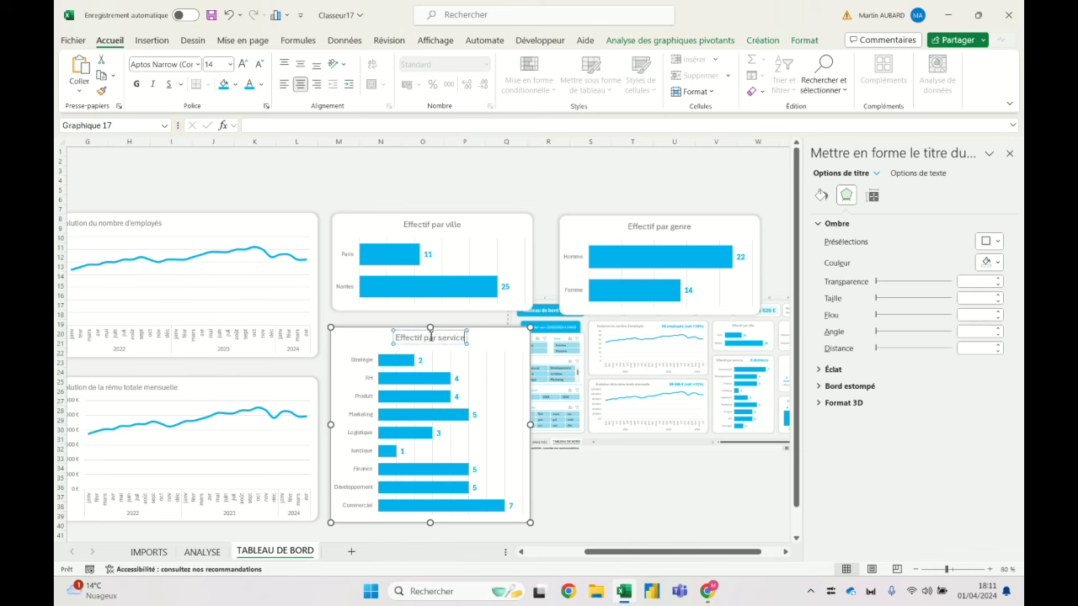
click(566, 179)
Move the Effectif par service title to the chart's left and close the Format pane.
click(445, 339)
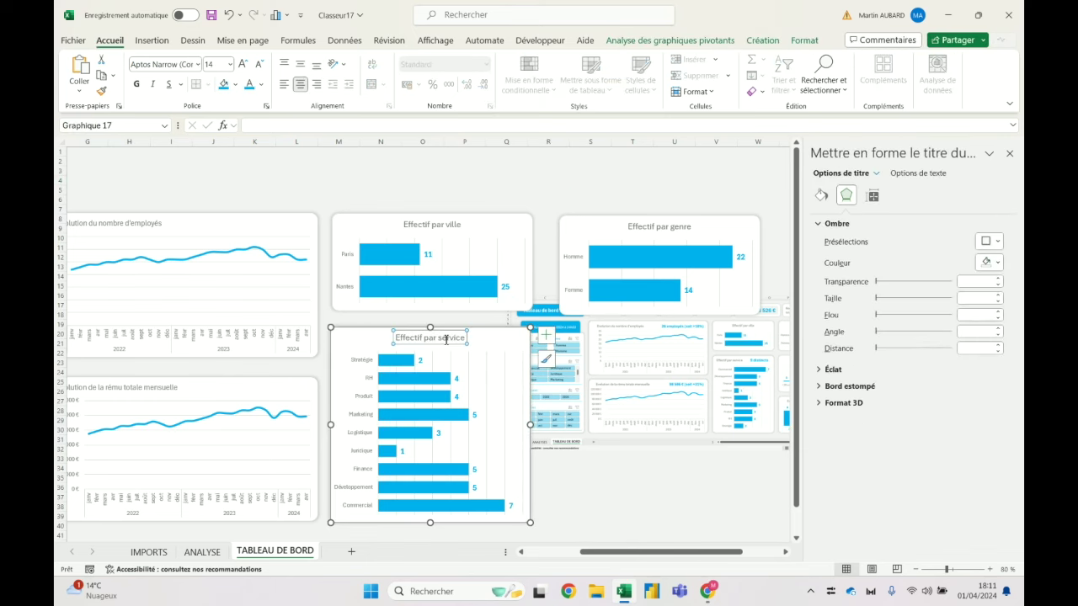
drag(448, 345, 389, 344)
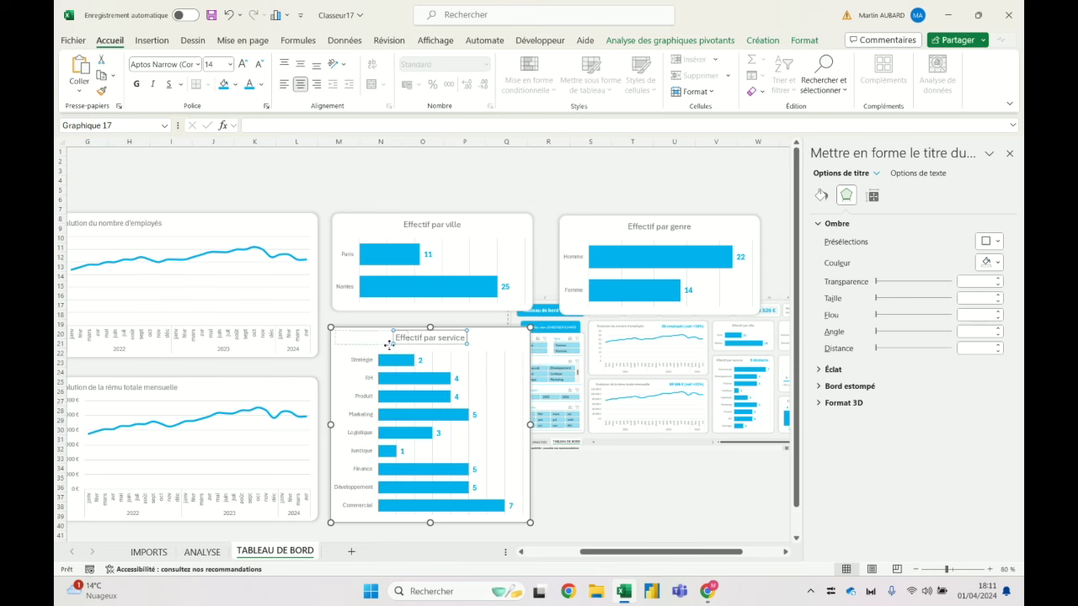
drag(388, 344, 389, 344)
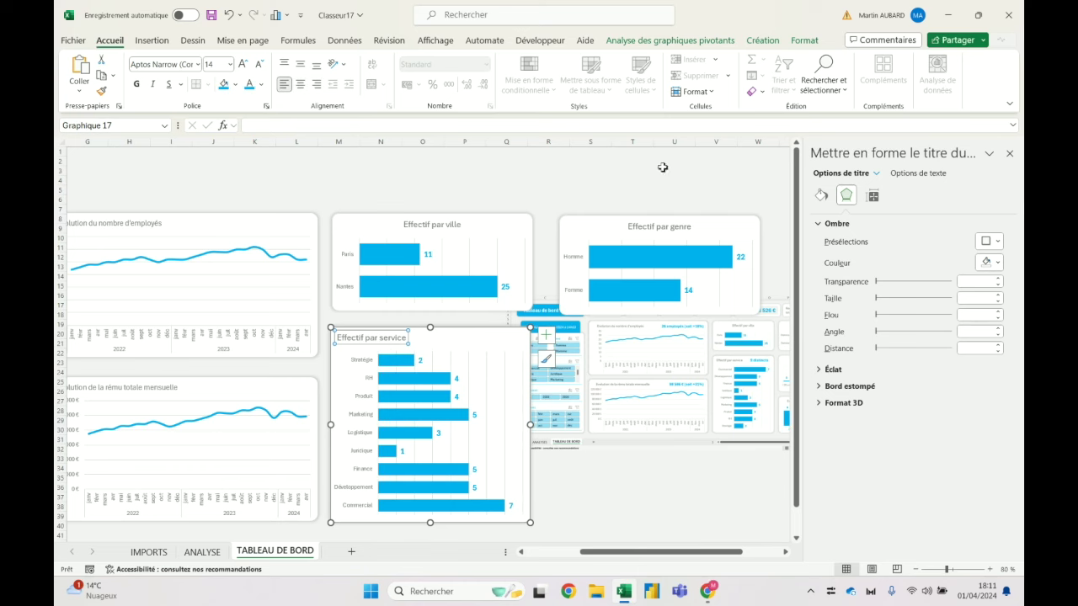
click(614, 171)
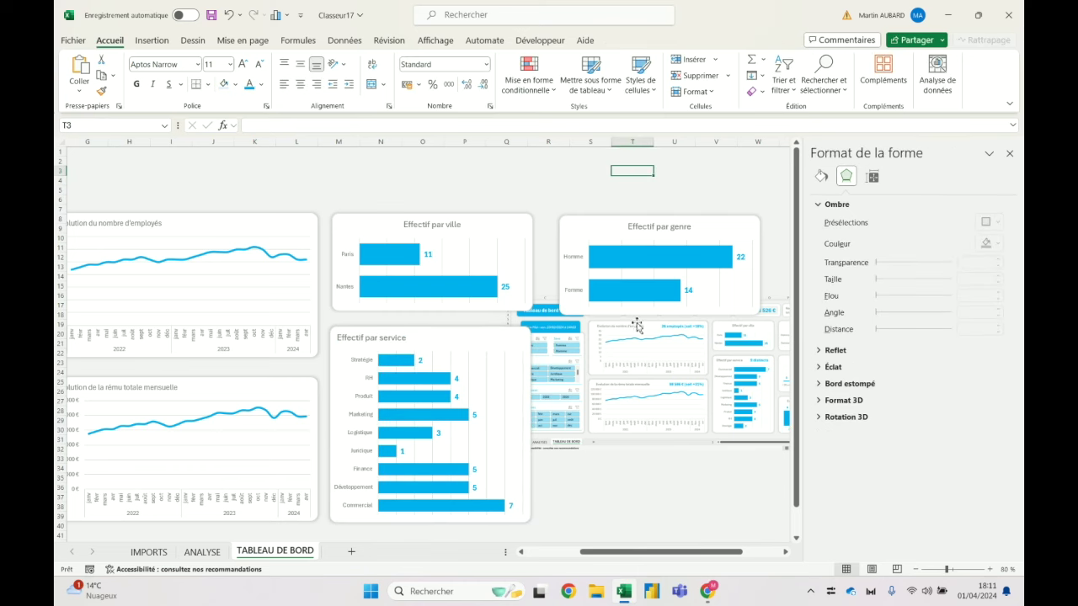
click(1010, 154)
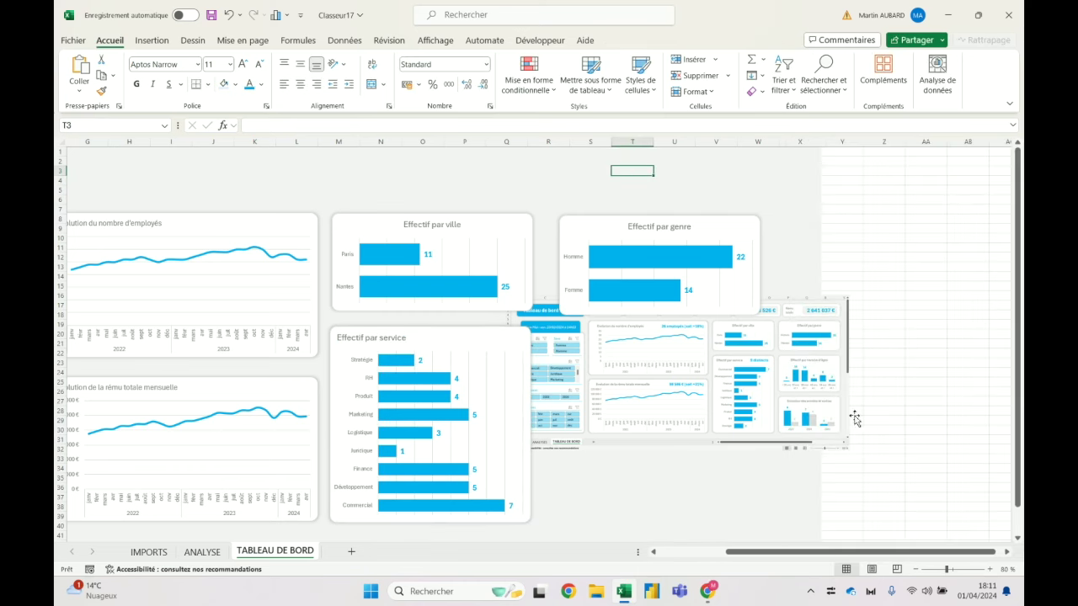
Connect the Sexe slicer to pivot tables 27, 28, 32, 35, 36, 37 and the rest.
drag(808, 553, 545, 563)
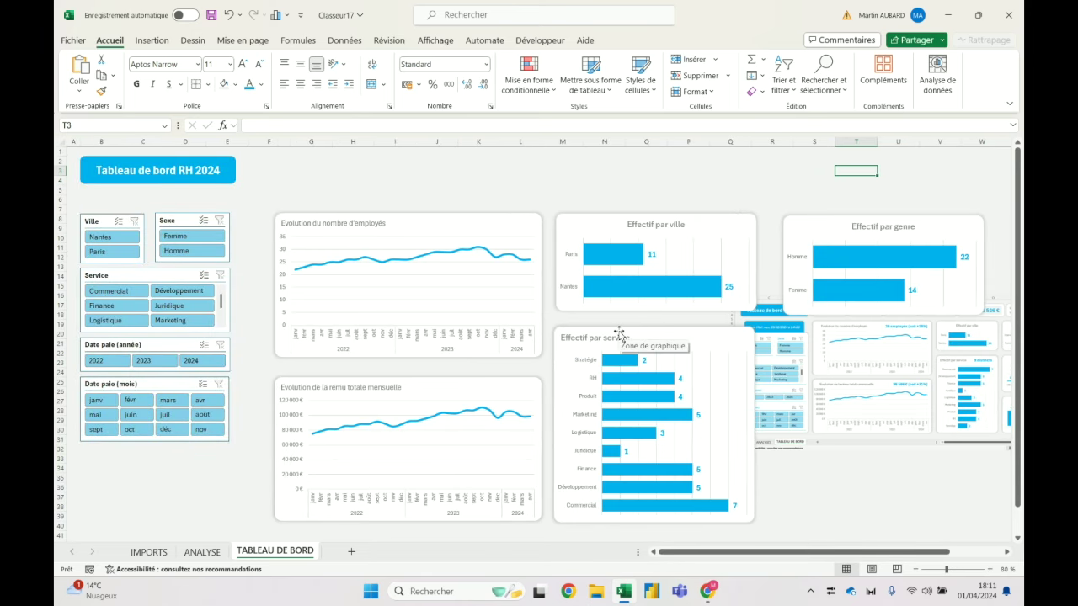
right_click(193, 220)
click(267, 411)
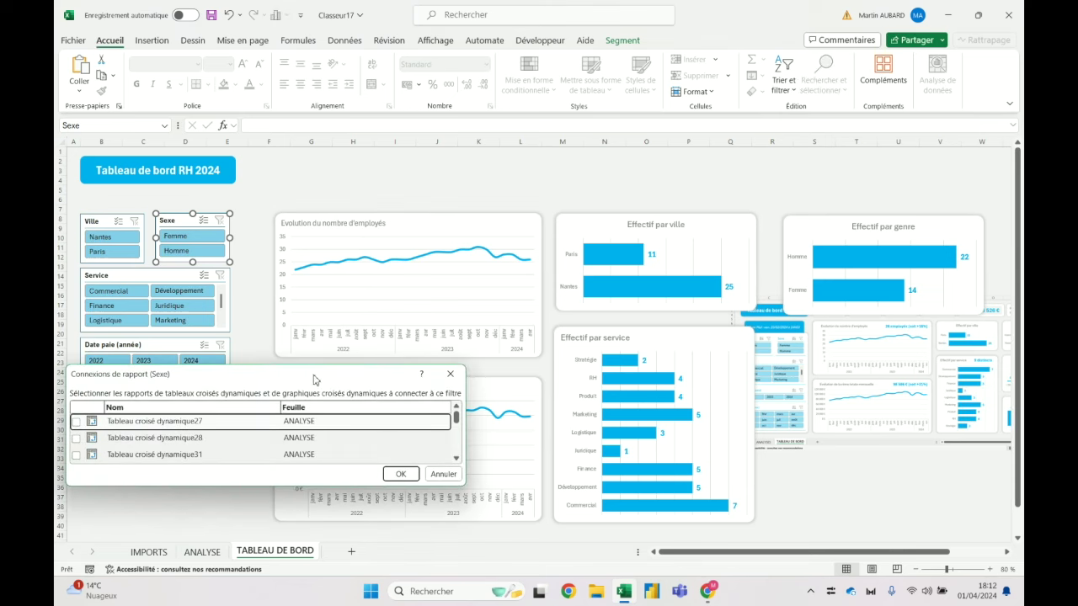
mouse_move(315, 364)
mouse_down()
mouse_move(343, 137)
mouse_move(527, 132)
mouse_up()
click(262, 173)
click(261, 190)
click(264, 213)
click(262, 224)
click(262, 240)
click(261, 256)
click(262, 274)
click(587, 453)
Connect the Ville slicer to pivot tables 27, 28 and 31.
right_click(105, 212)
click(176, 412)
click(303, 255)
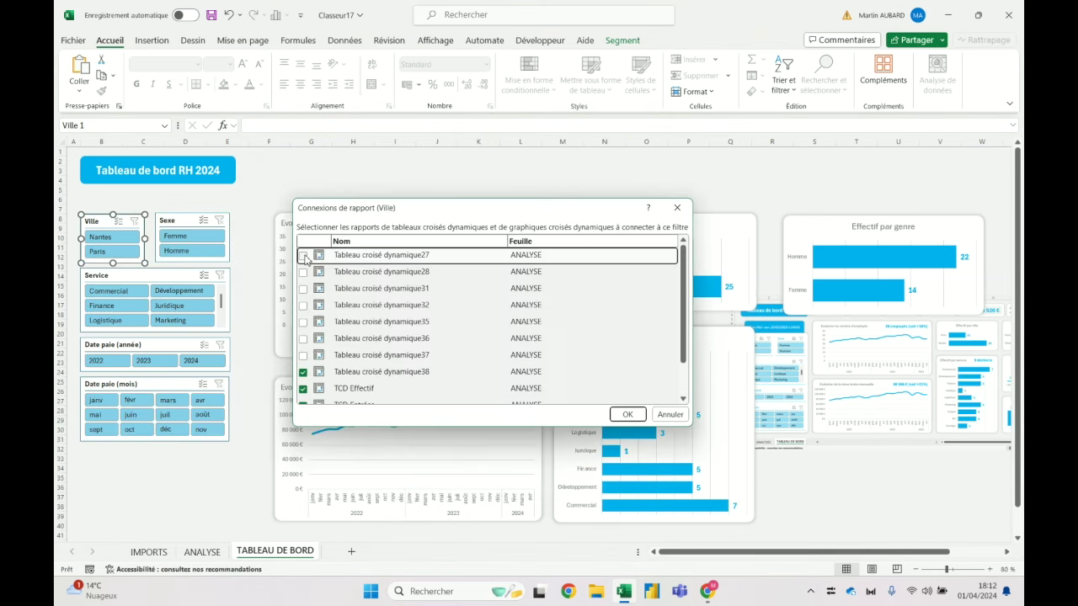
click(303, 272)
click(303, 289)
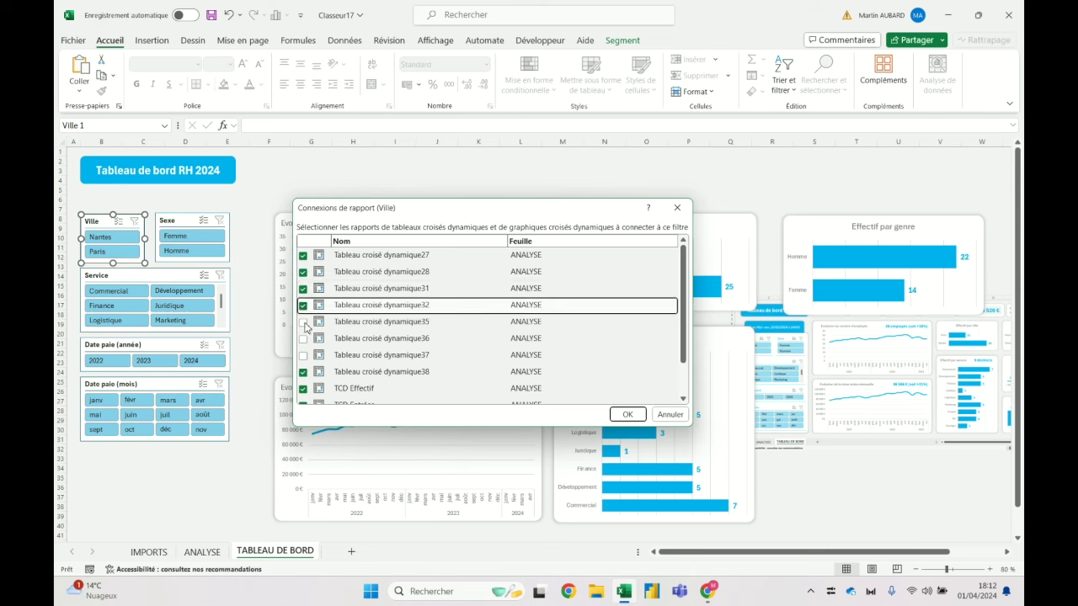
key(Return)
Confirm the Service slicer's report connections to all pivot tables.
right_click(168, 287)
click(244, 411)
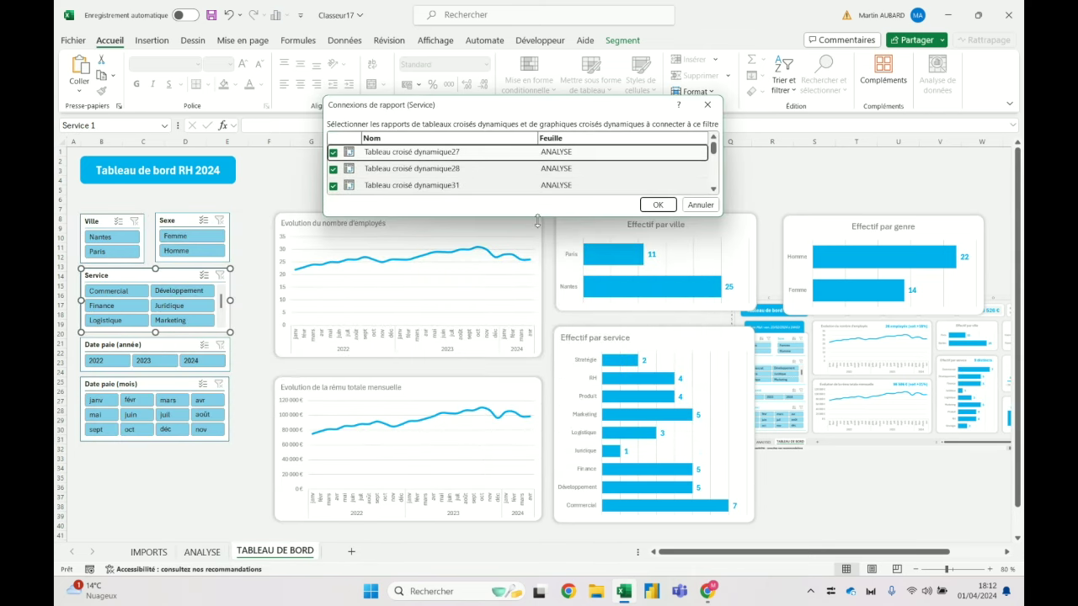
drag(537, 220, 537, 398)
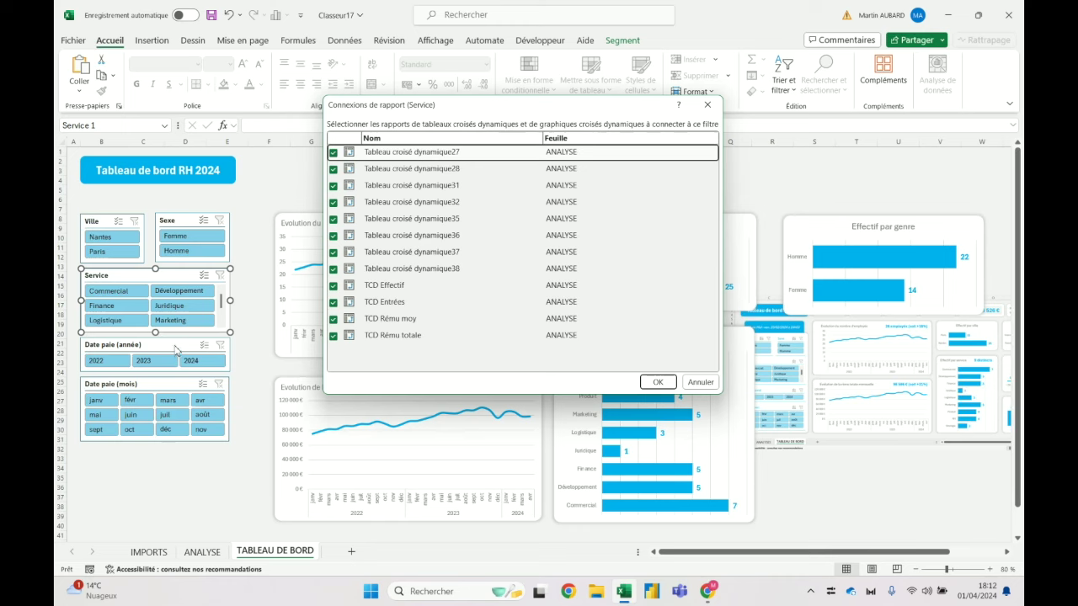
click(701, 381)
Connect the Date paie (année) slicer to pivot tables 27 through 38.
drag(513, 291, 513, 444)
click(303, 343)
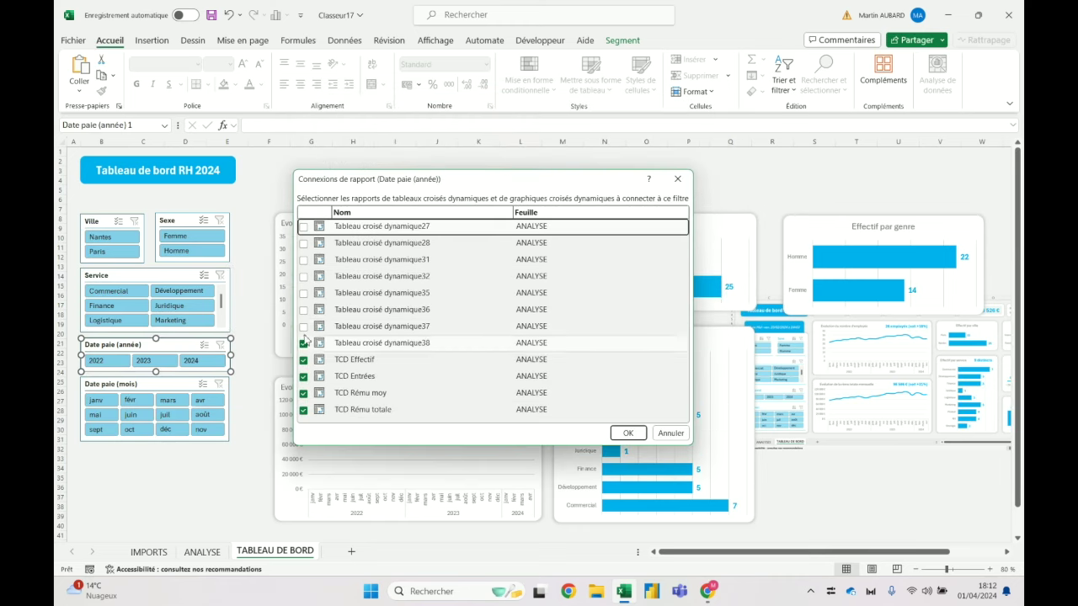
click(303, 326)
click(303, 309)
click(303, 293)
click(303, 276)
click(304, 260)
click(303, 242)
click(303, 226)
click(628, 433)
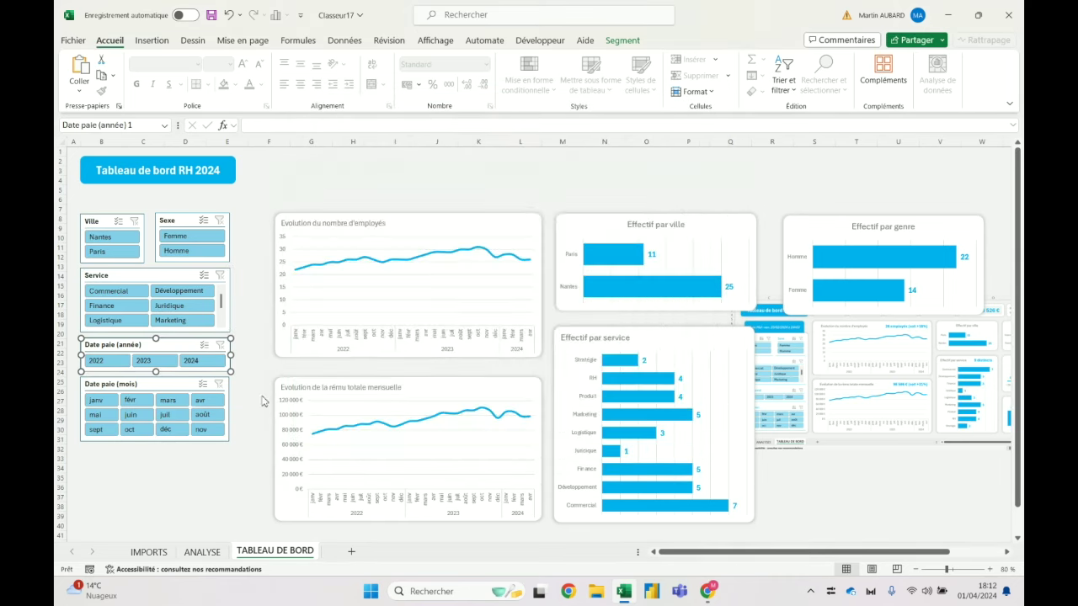
Connect the Date paie (mois) slicer to pivot tables 27 through 37, then filter to Femme.
right_click(183, 386)
click(270, 224)
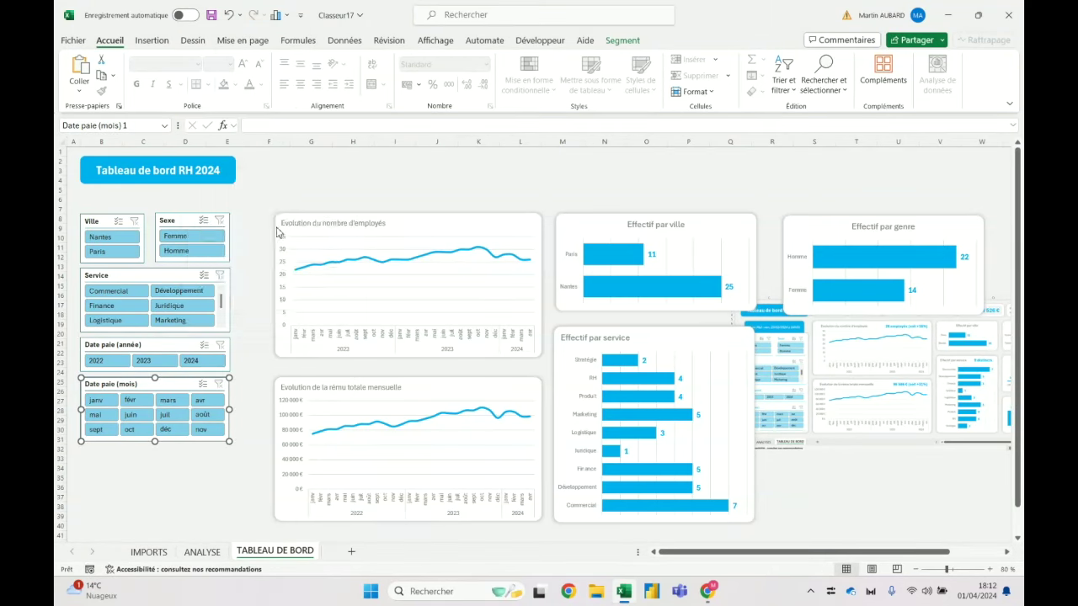
drag(339, 183, 339, 48)
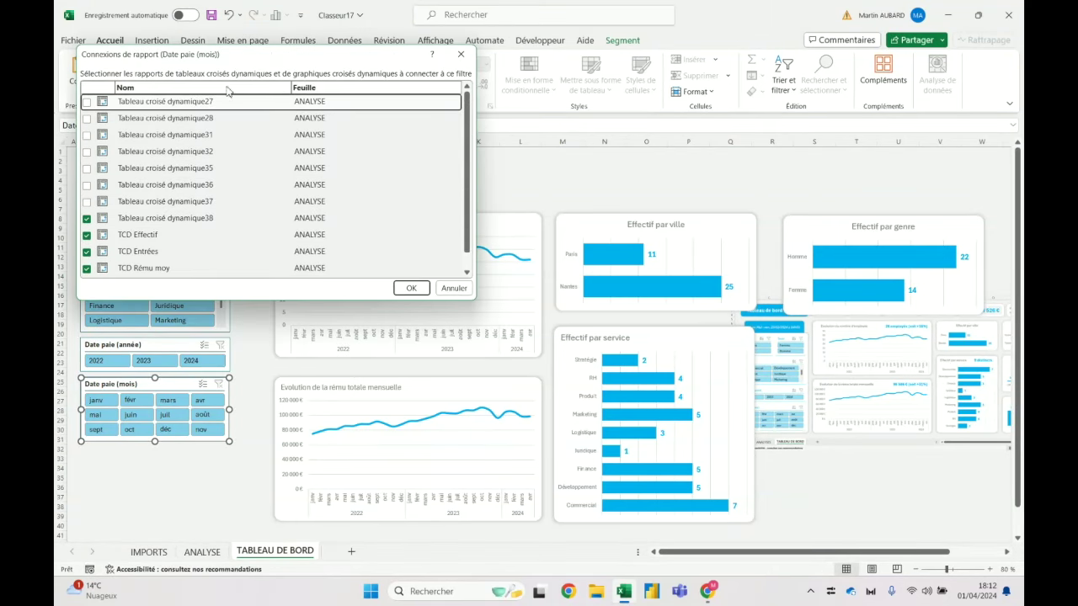
click(87, 102)
click(87, 118)
click(87, 135)
click(87, 152)
click(87, 169)
click(87, 185)
click(87, 202)
click(410, 288)
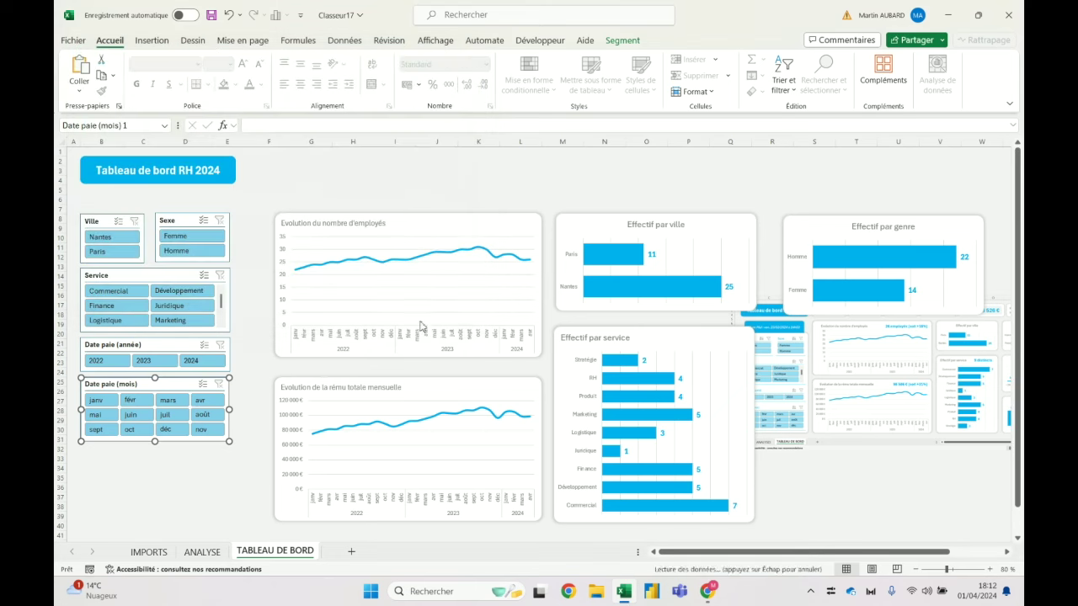
click(207, 238)
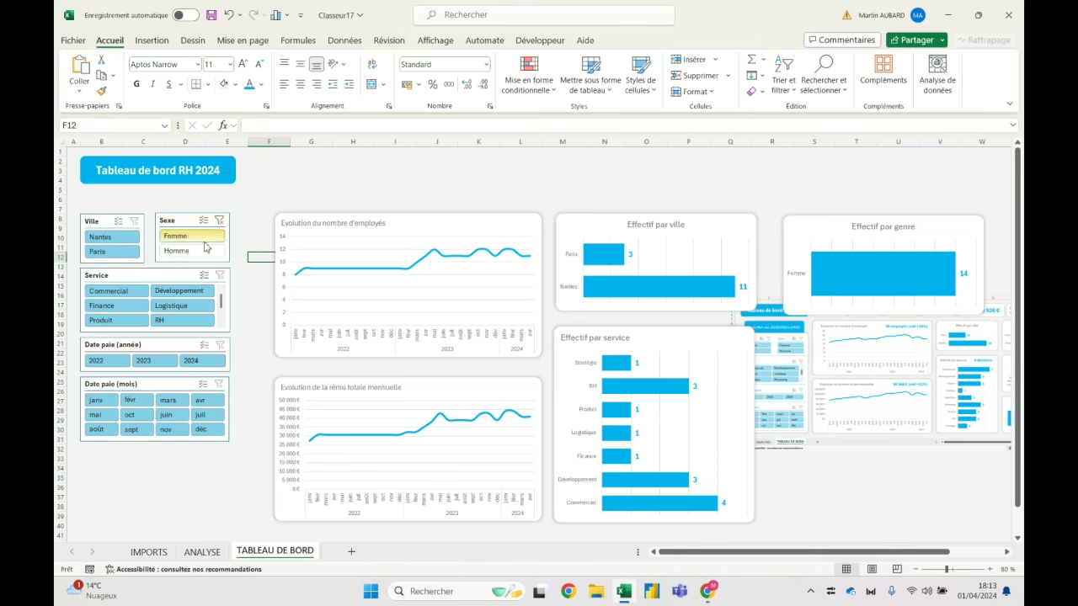
Test the Sexe slicer with Femme, then Homme, and clear it again.
click(219, 220)
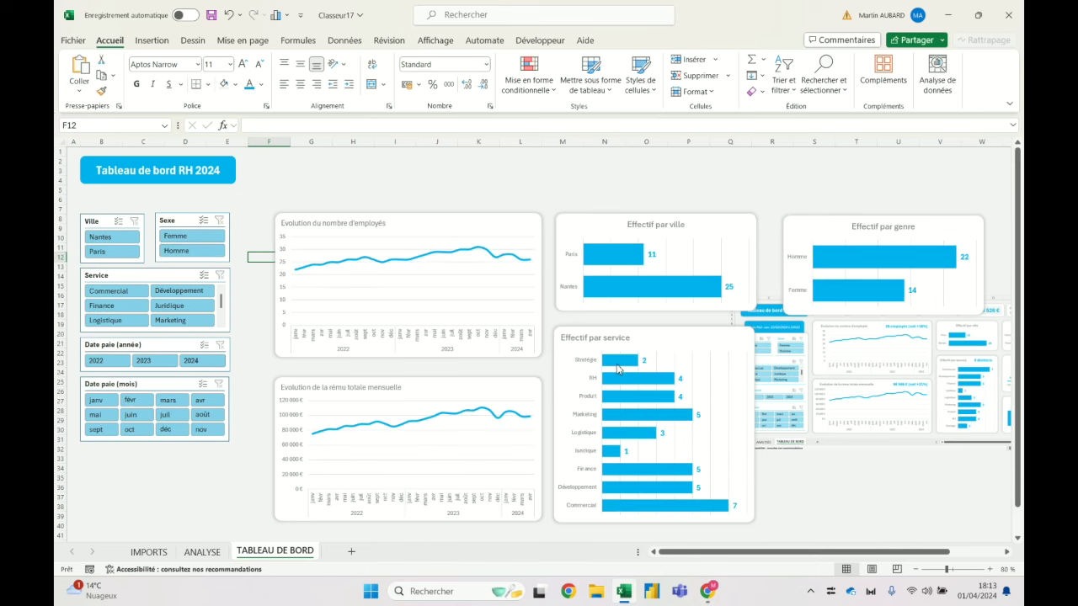
click(174, 236)
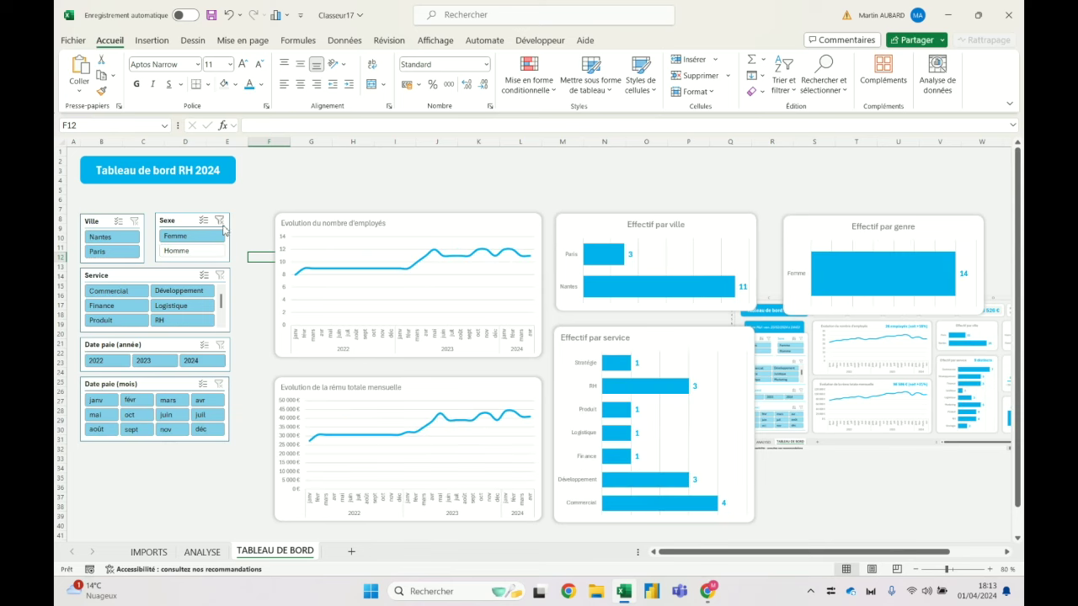
click(219, 222)
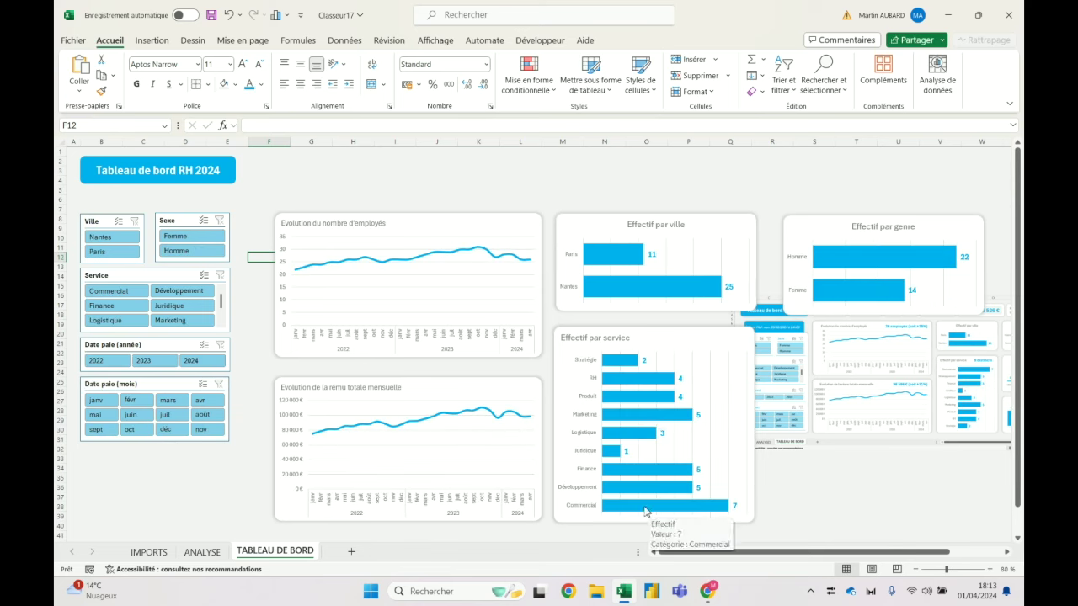
click(188, 252)
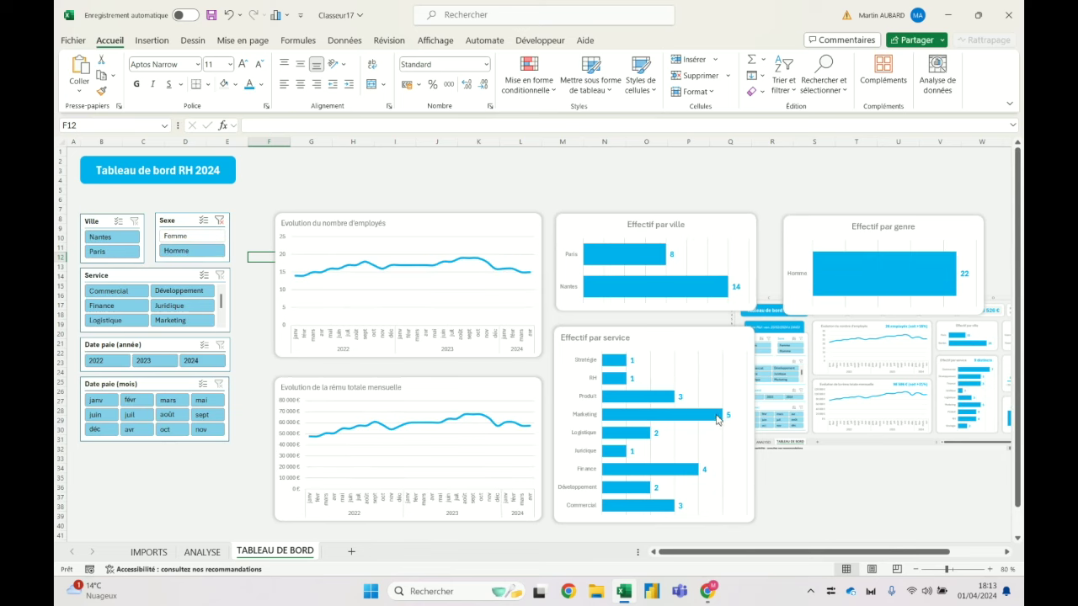
click(219, 222)
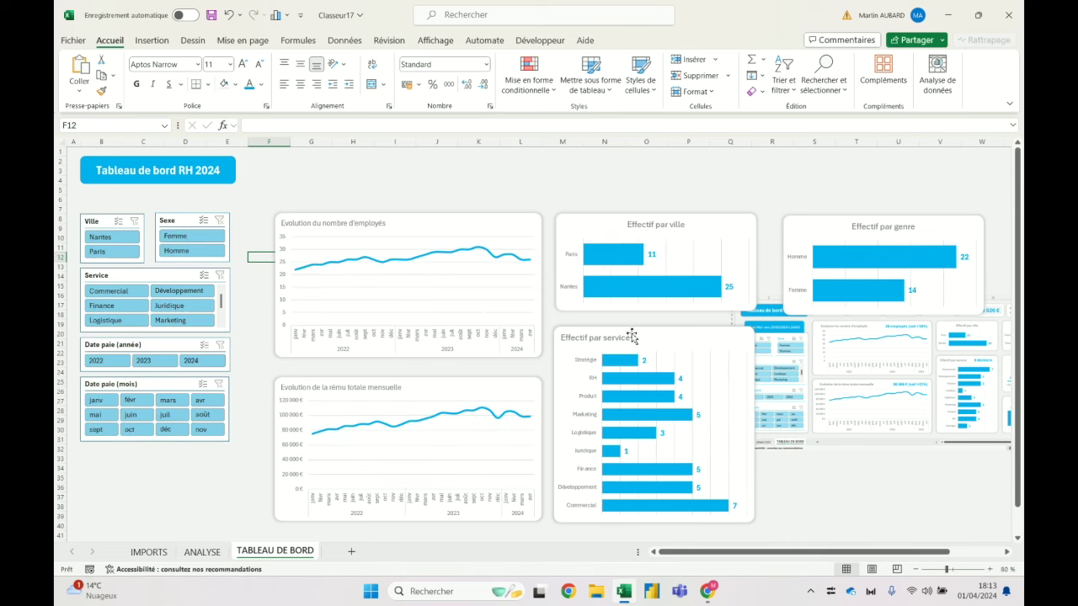
Filter to 2023, then 2024, clear the year slicer, and move the screenshot up-right.
click(169, 362)
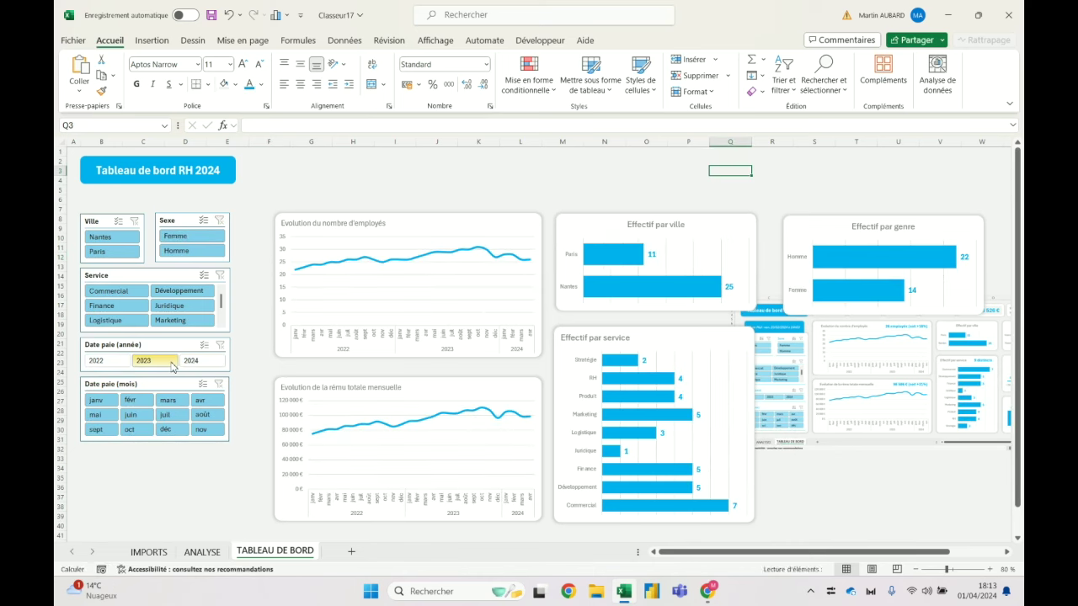
click(202, 371)
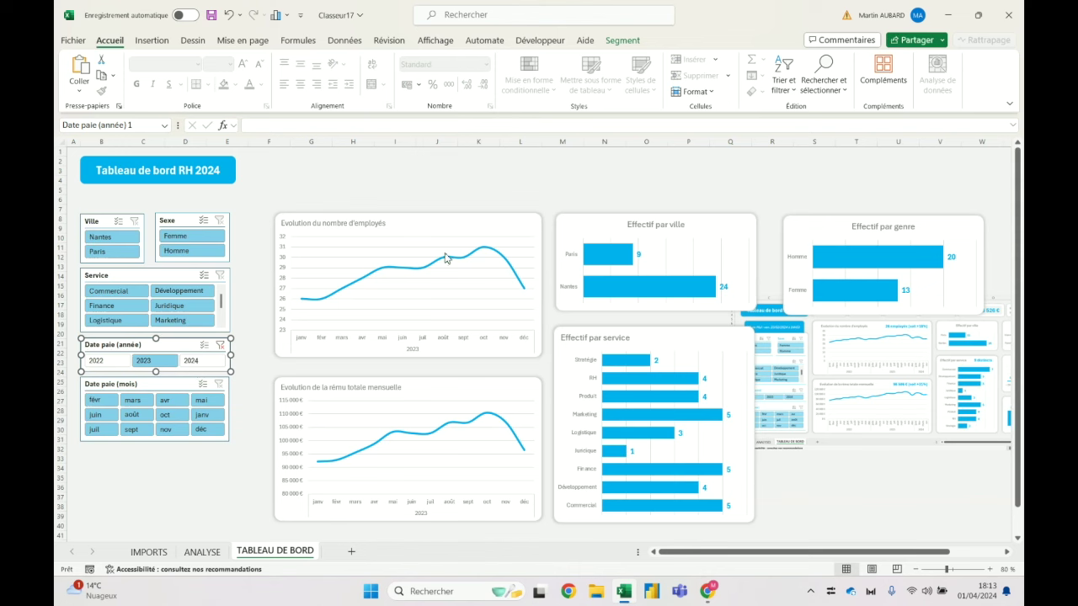
click(197, 362)
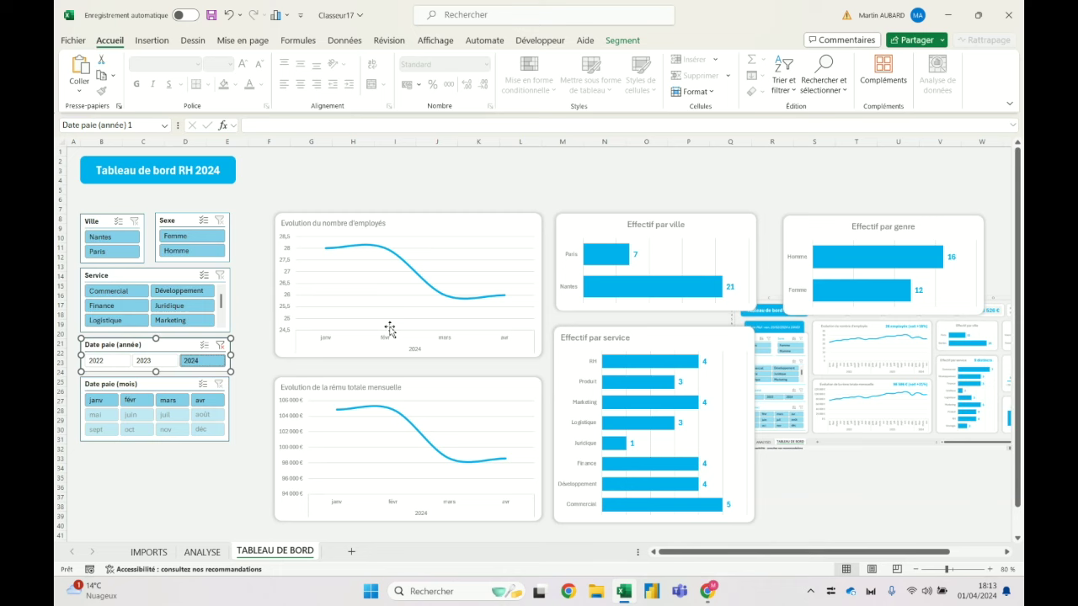
click(220, 344)
mouse_move(834, 415)
mouse_down()
mouse_move(927, 358)
mouse_move(924, 372)
mouse_up()
Reposition the screenshot image up and to the left on ANALYSE.
drag(778, 551, 824, 551)
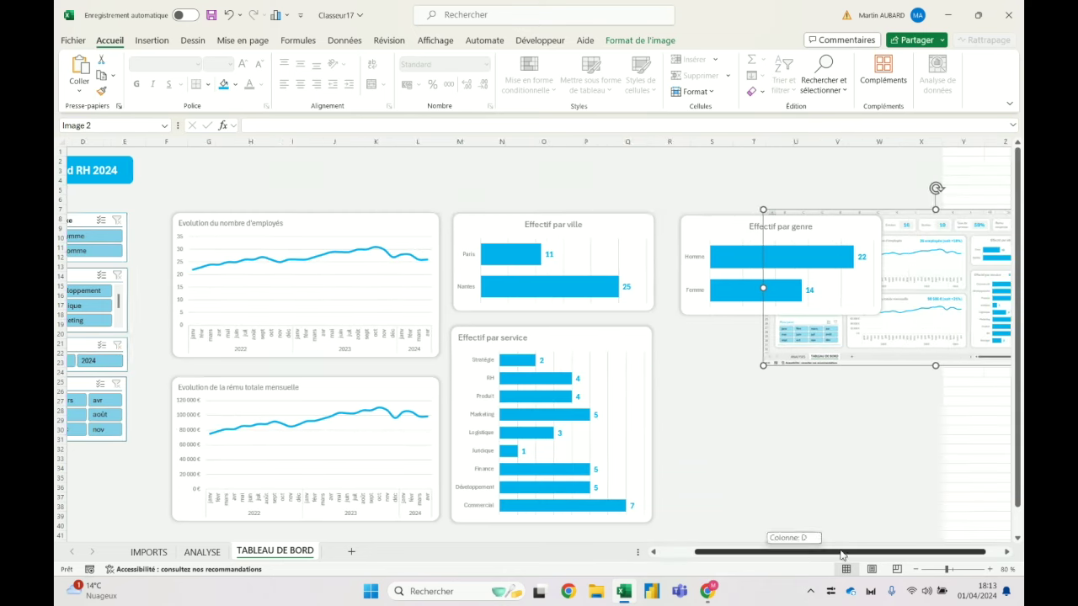
mouse_move(904, 339)
mouse_down()
mouse_move(825, 337)
mouse_move(808, 308)
mouse_up()
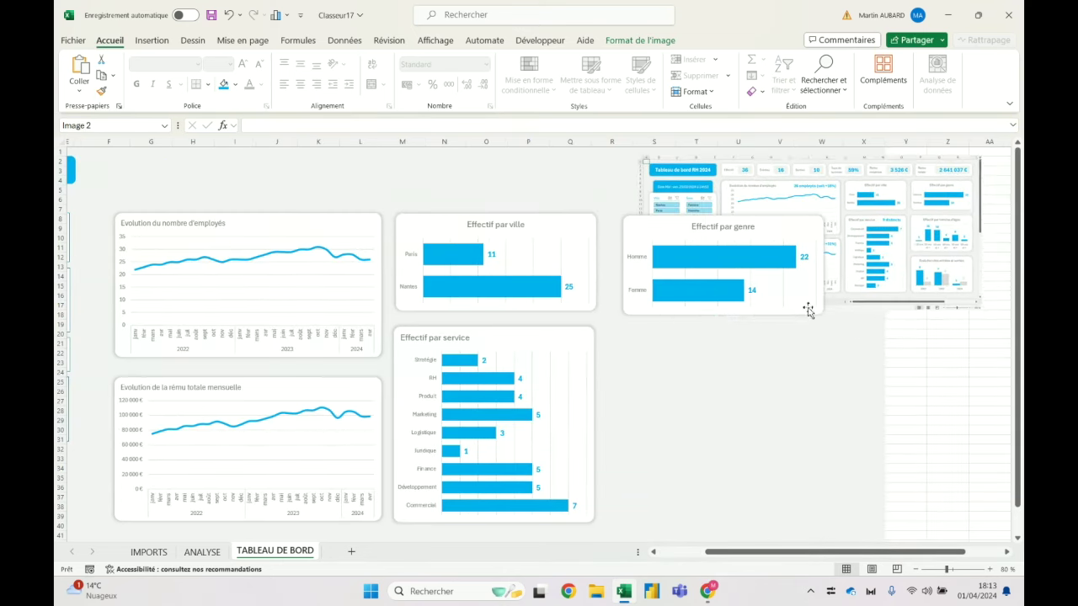
click(691, 351)
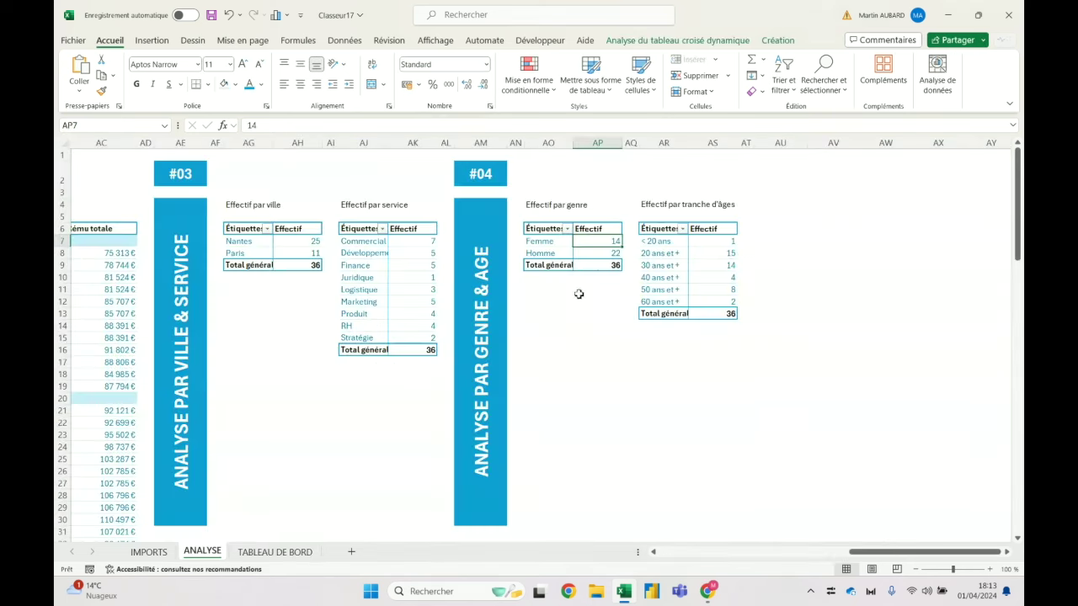
Insert a clustered column pivot chart of headcount by age bracket.
click(666, 254)
click(151, 39)
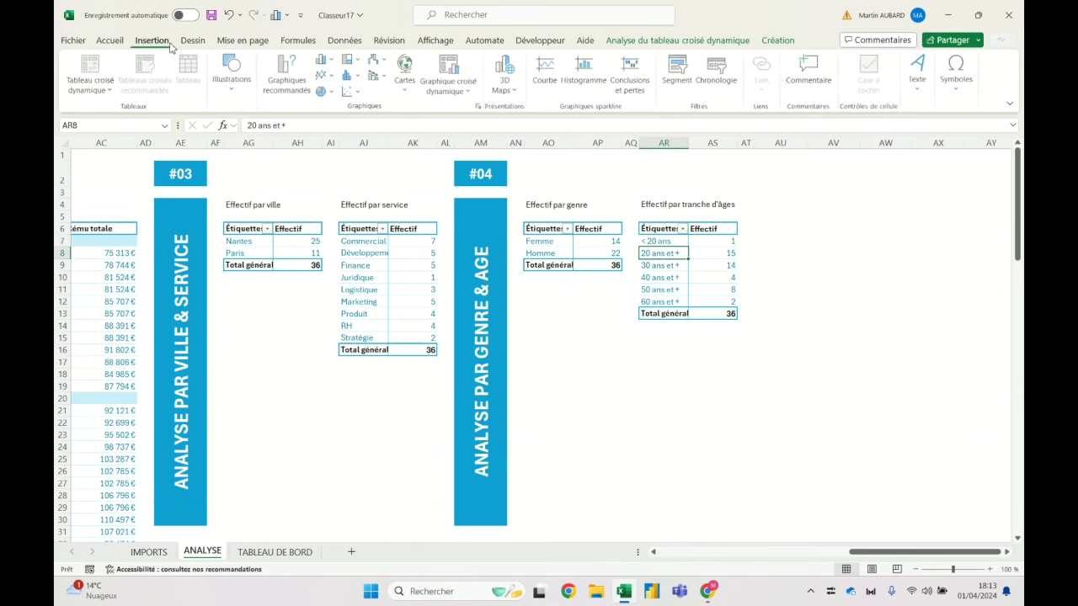
click(450, 69)
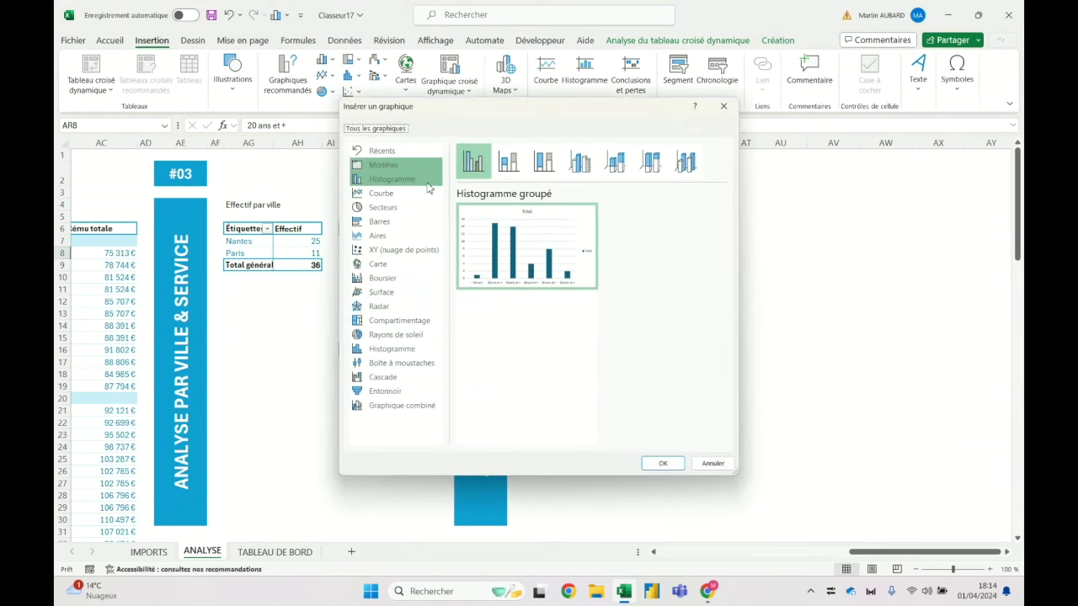
click(663, 463)
Insert a clustered column pivot chart of entries and exits by year.
drag(898, 553, 815, 555)
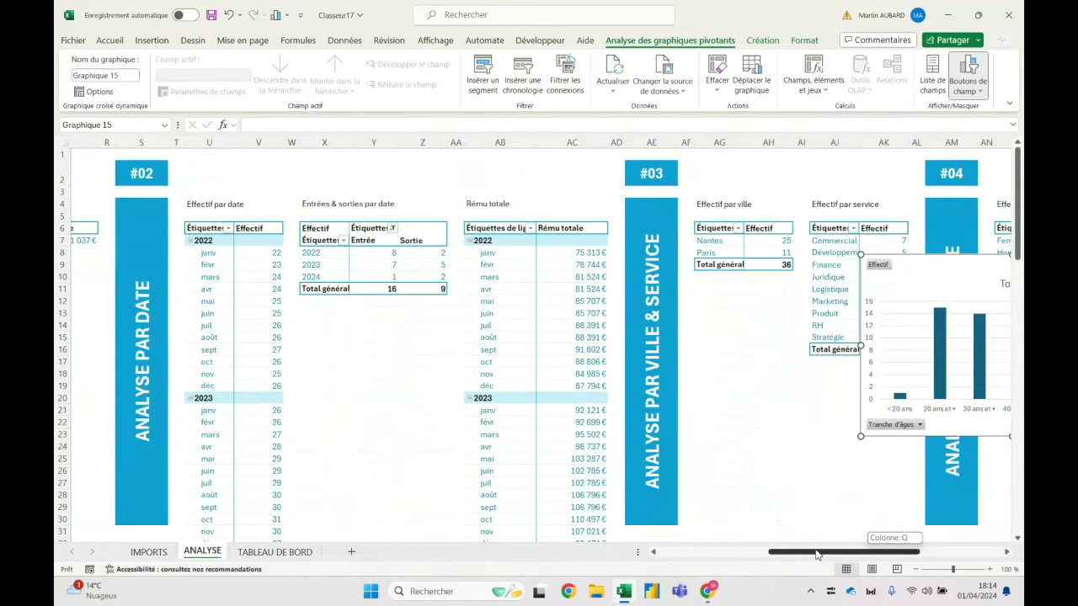
drag(815, 554, 829, 555)
click(421, 265)
click(153, 40)
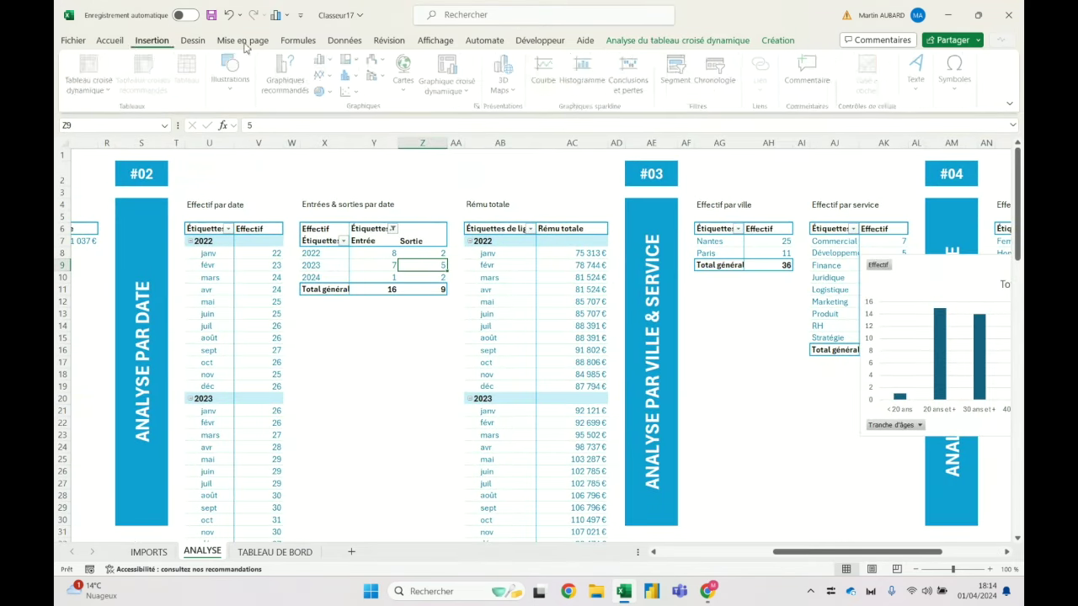
click(449, 69)
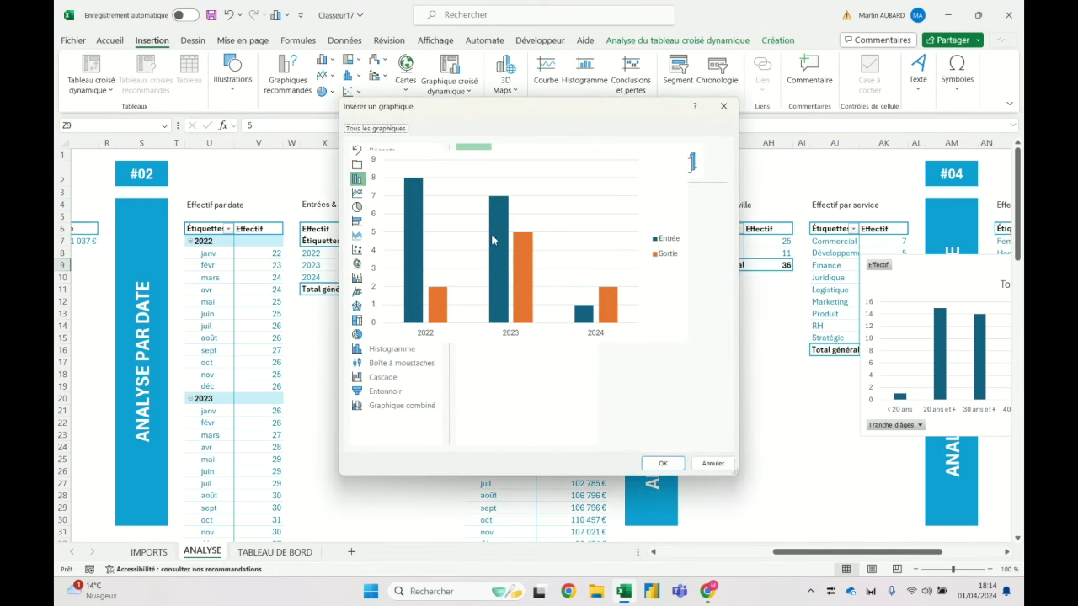
click(657, 456)
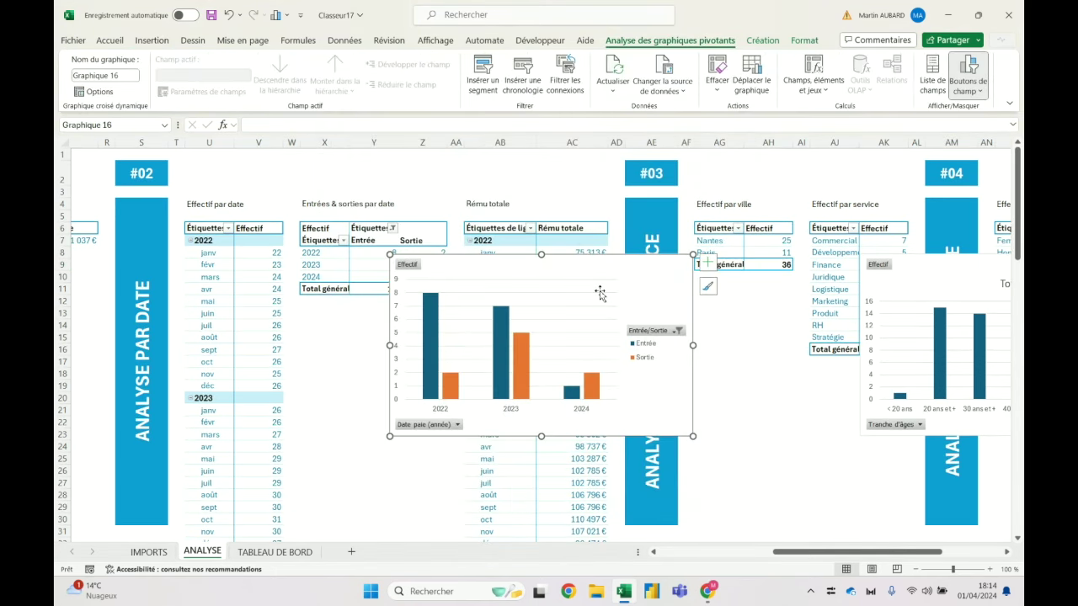
Remove both new charts from ANALYSE and go to TABLEAU DE BORD.
key(ctrl+a)
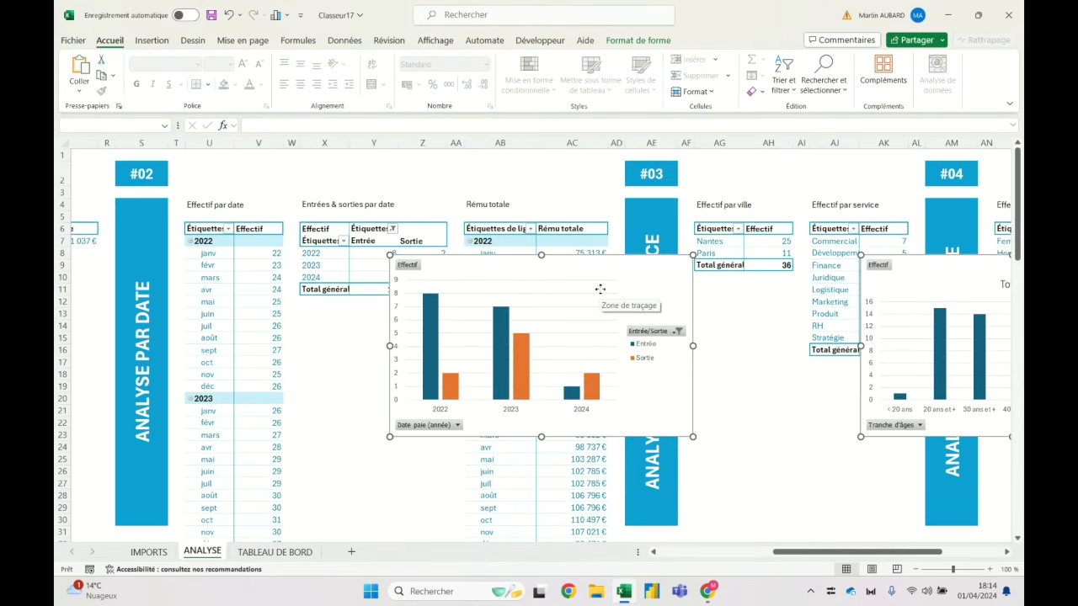
key(Delete)
click(278, 551)
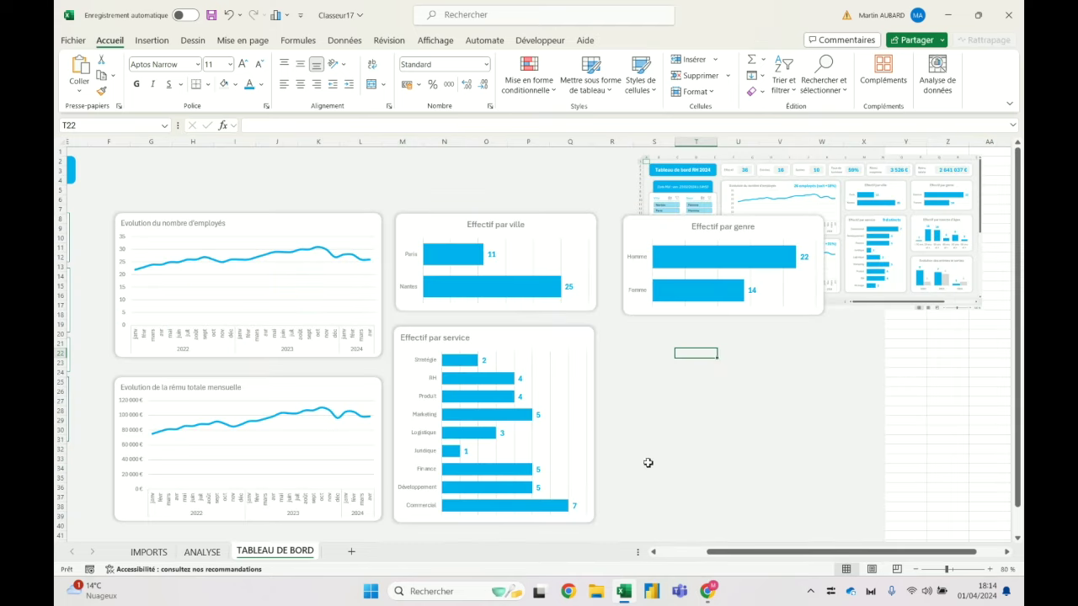
Paste the entries/exits and age-bracket charts onto the dashboard and position them below the genre chart.
click(653, 336)
key(ctrl+v)
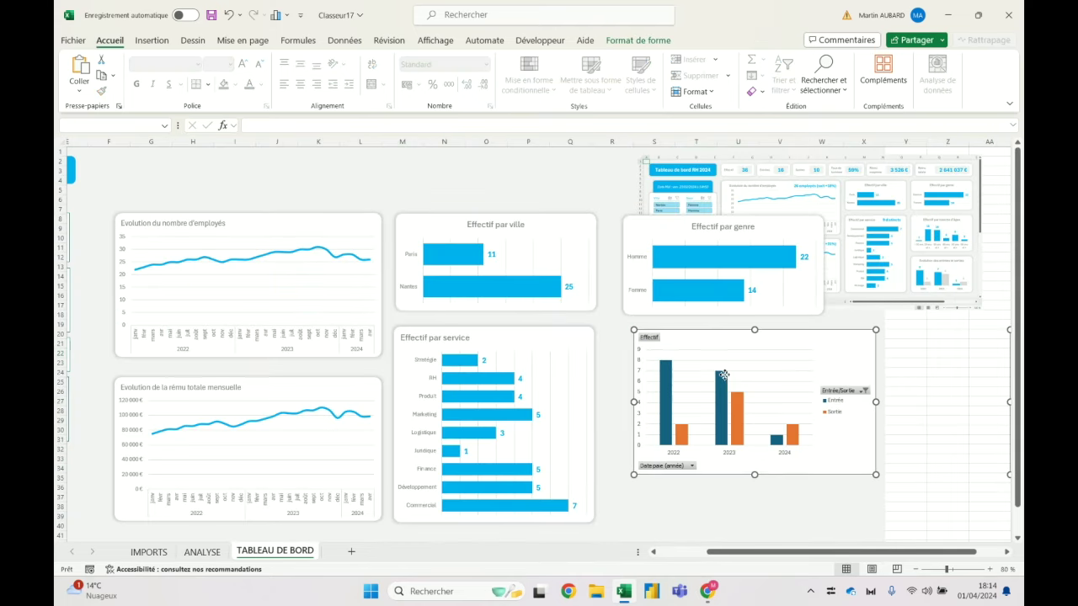
click(695, 510)
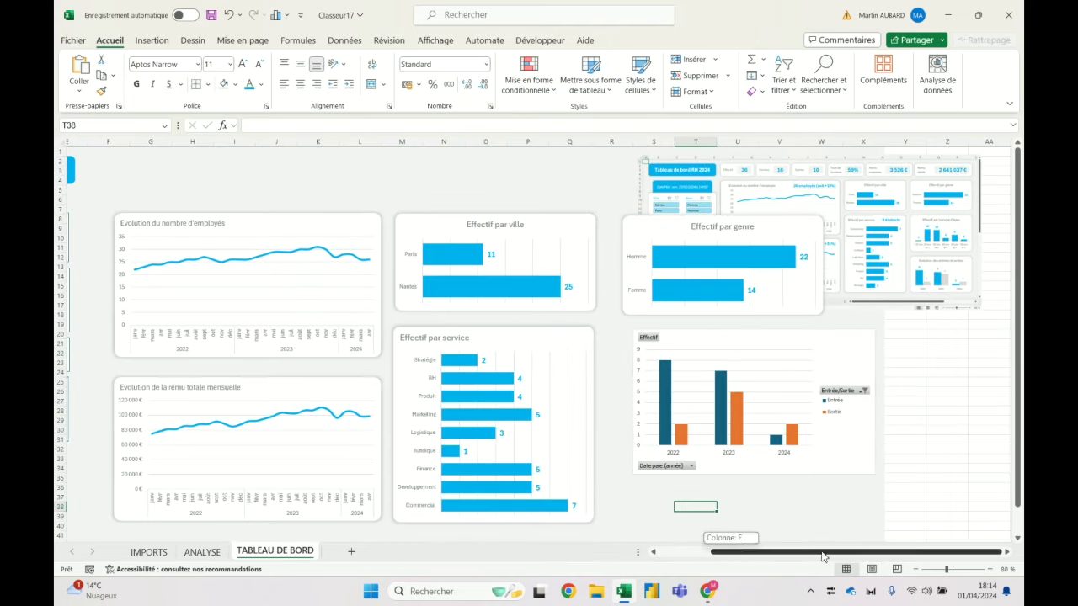
drag(784, 338, 839, 402)
double_click(839, 401)
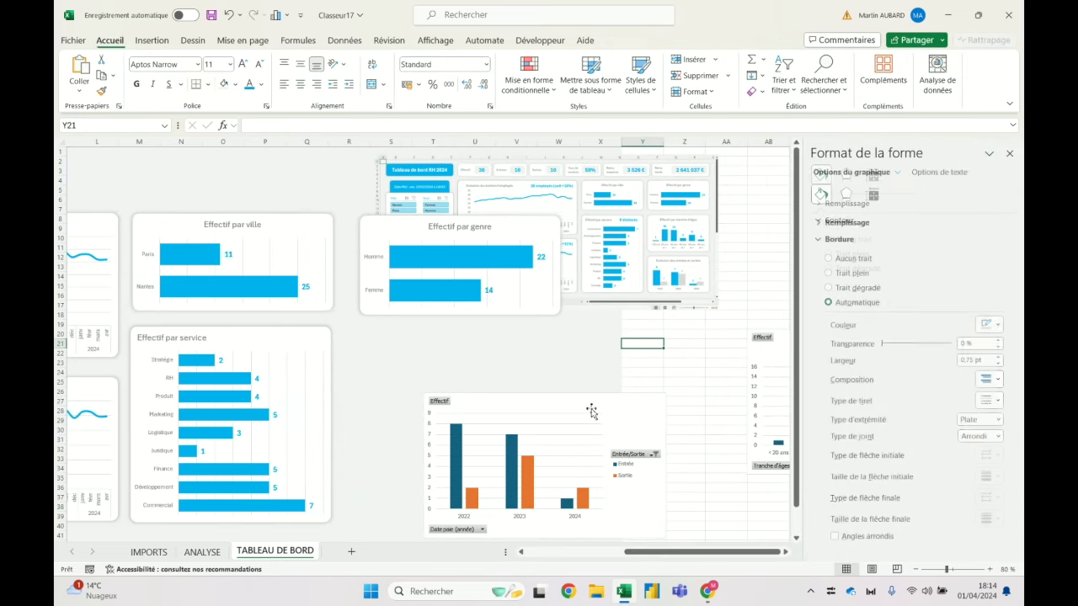
drag(589, 392, 543, 438)
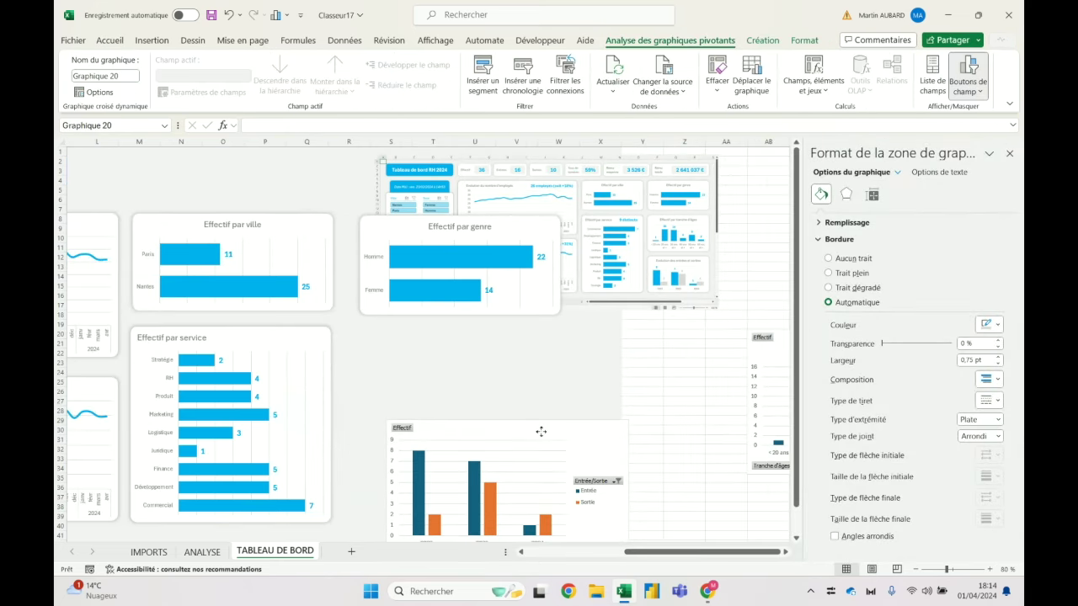
click(783, 340)
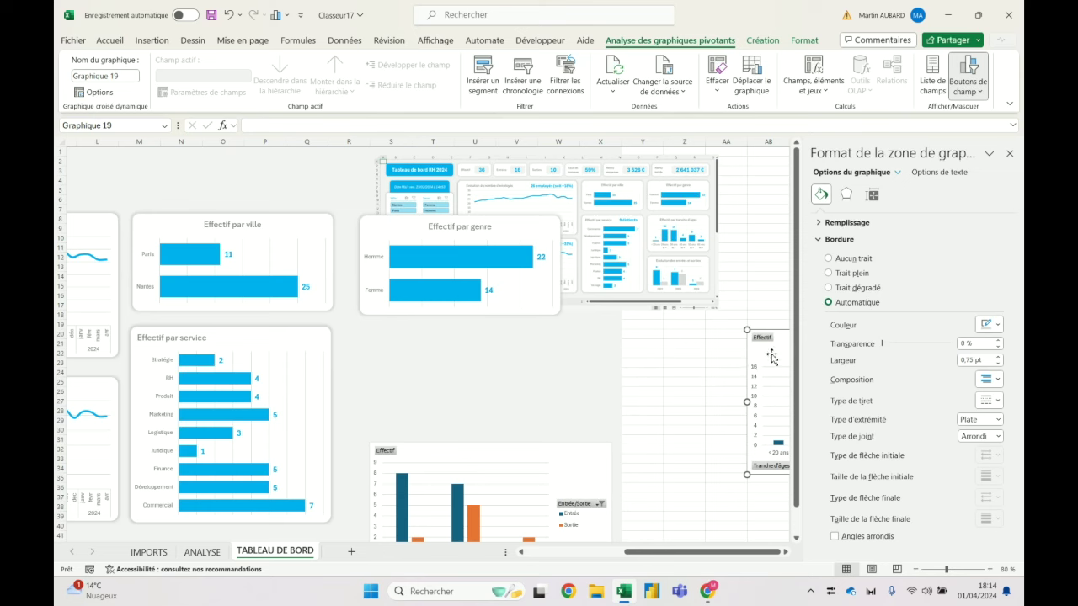
drag(771, 356, 380, 353)
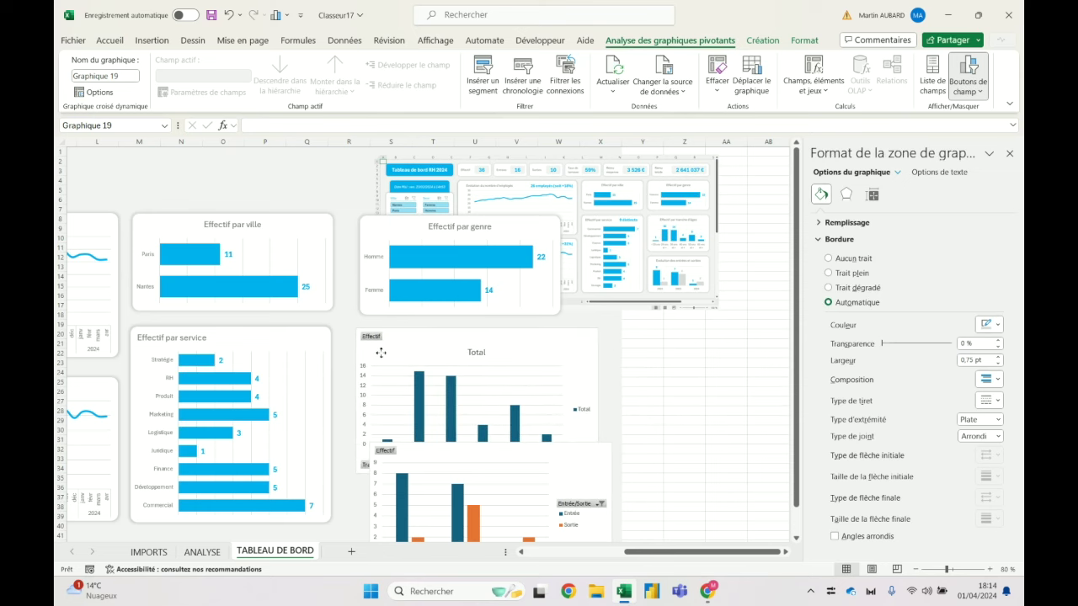
Delete the age chart's legend and hide all of its field buttons.
click(477, 338)
click(590, 411)
key(Delete)
right_click(382, 451)
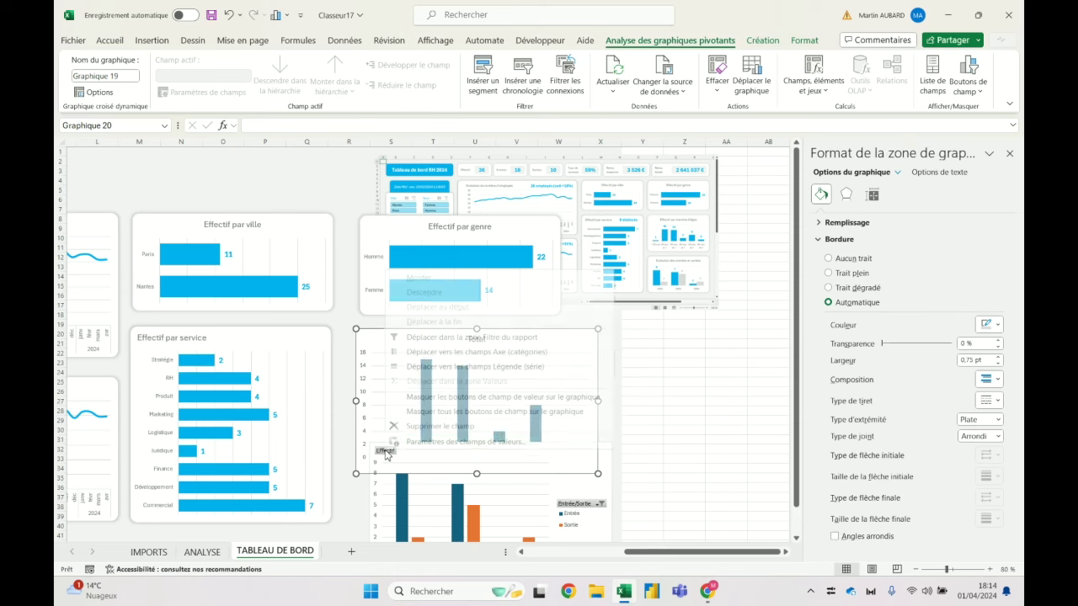
click(490, 412)
drag(581, 450, 582, 477)
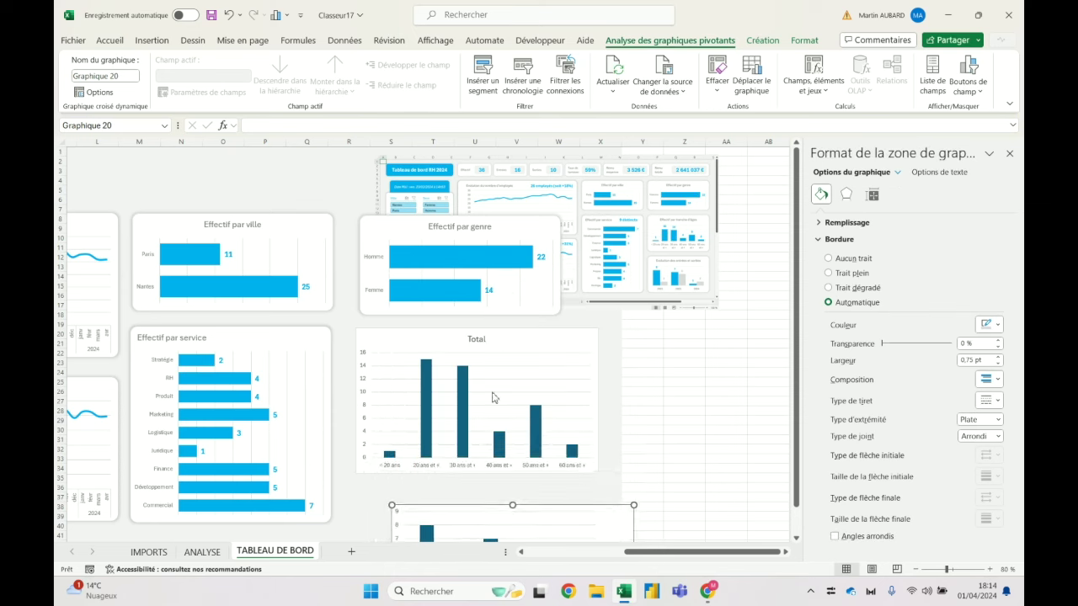
click(360, 360)
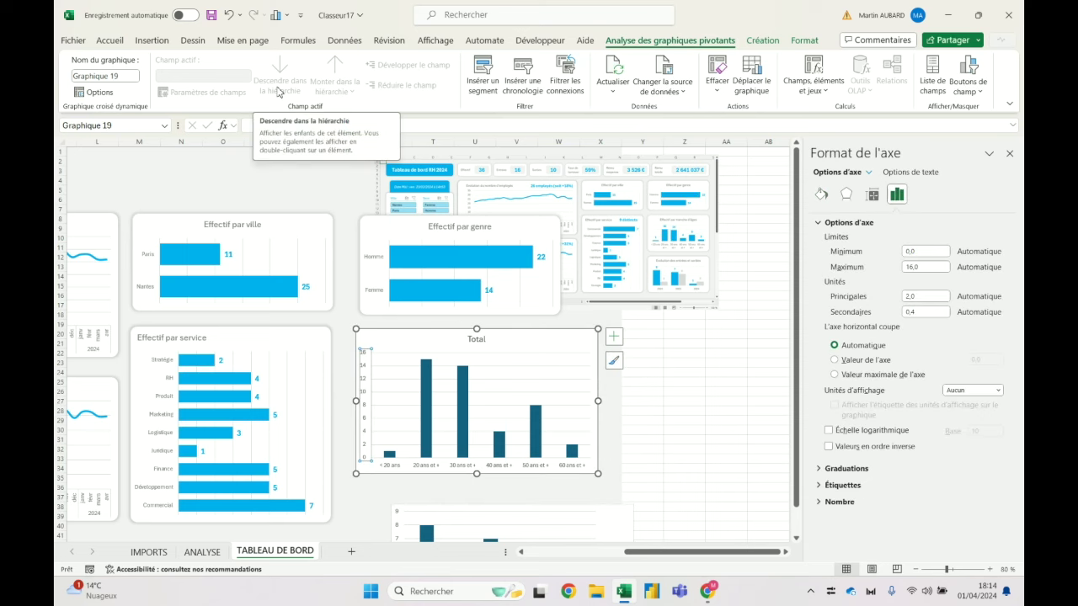
Remove the age chart's vertical axis, colour its bars light blue and set gap width to 50 %.
key(Delete)
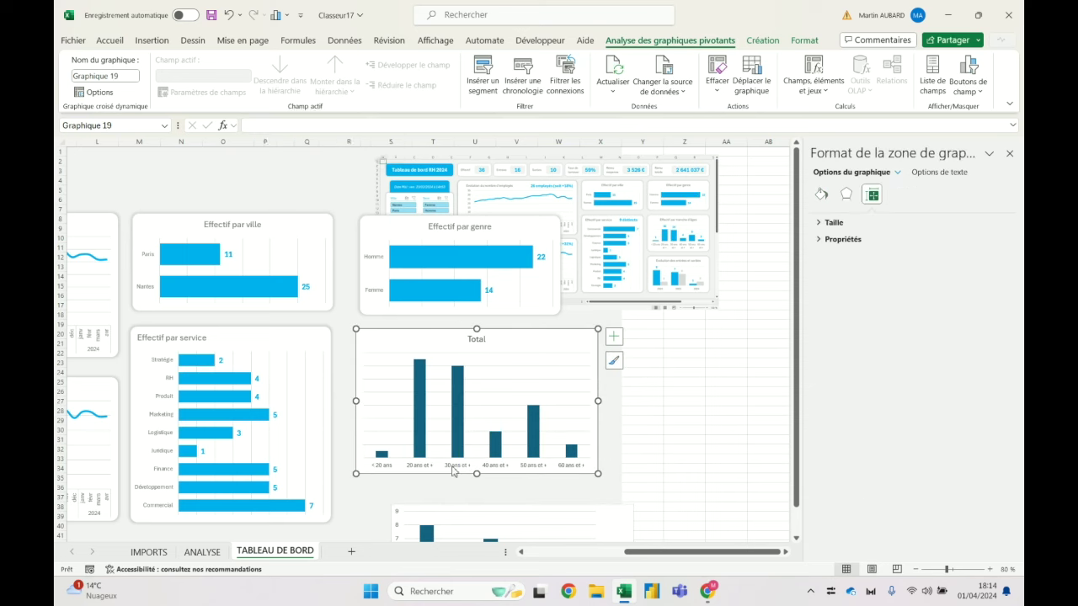
click(476, 464)
click(110, 40)
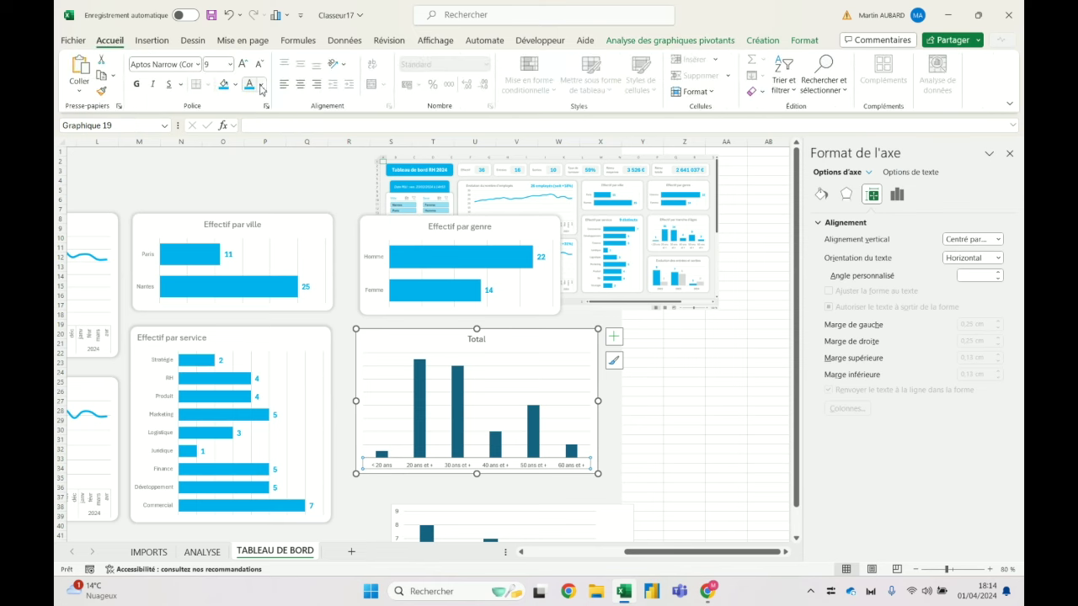
click(414, 379)
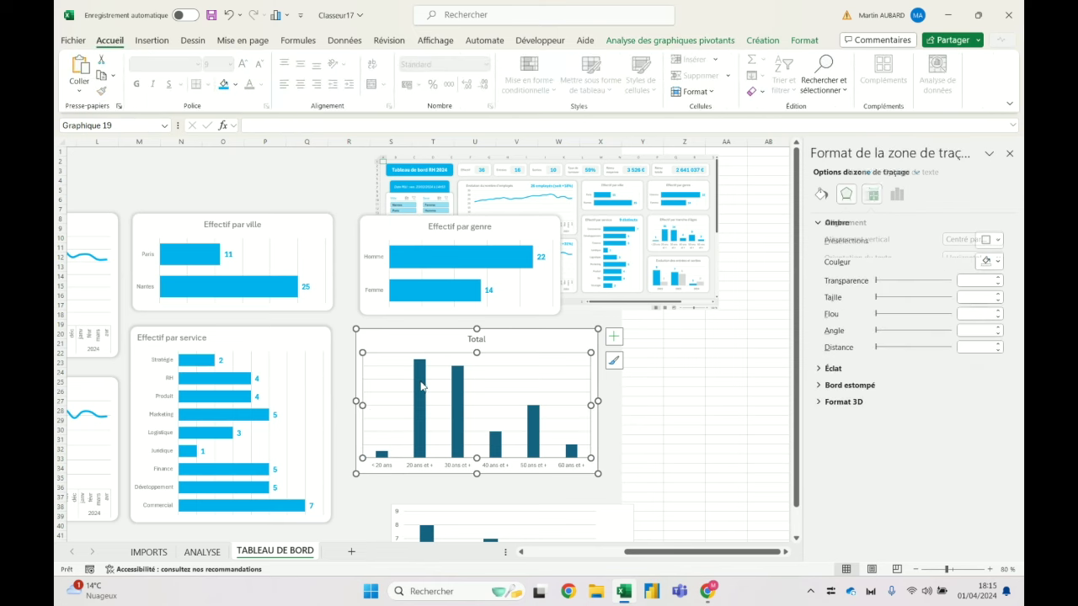
click(224, 88)
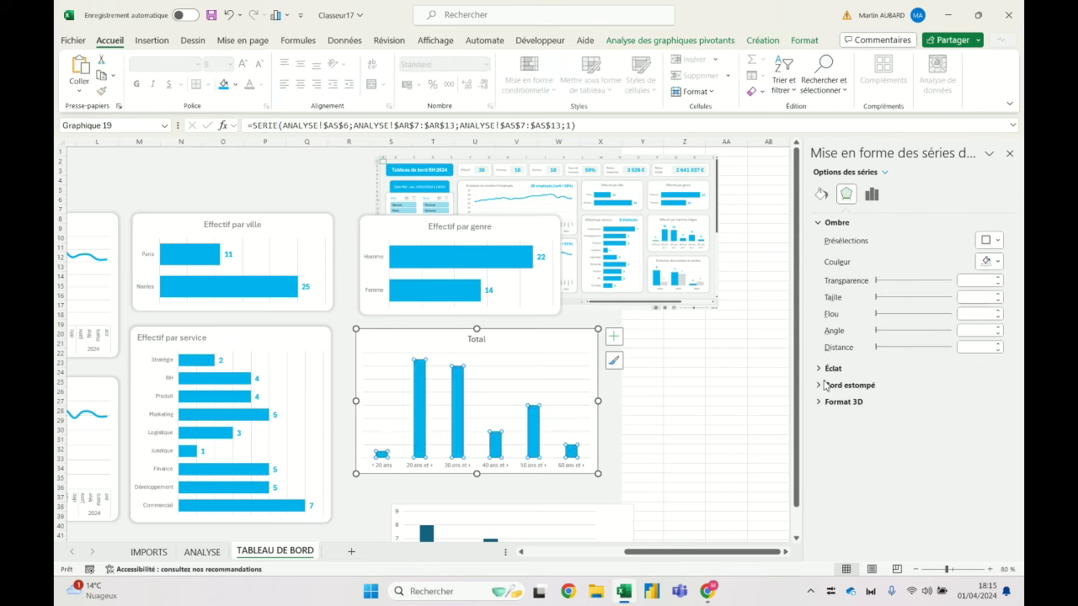
click(872, 193)
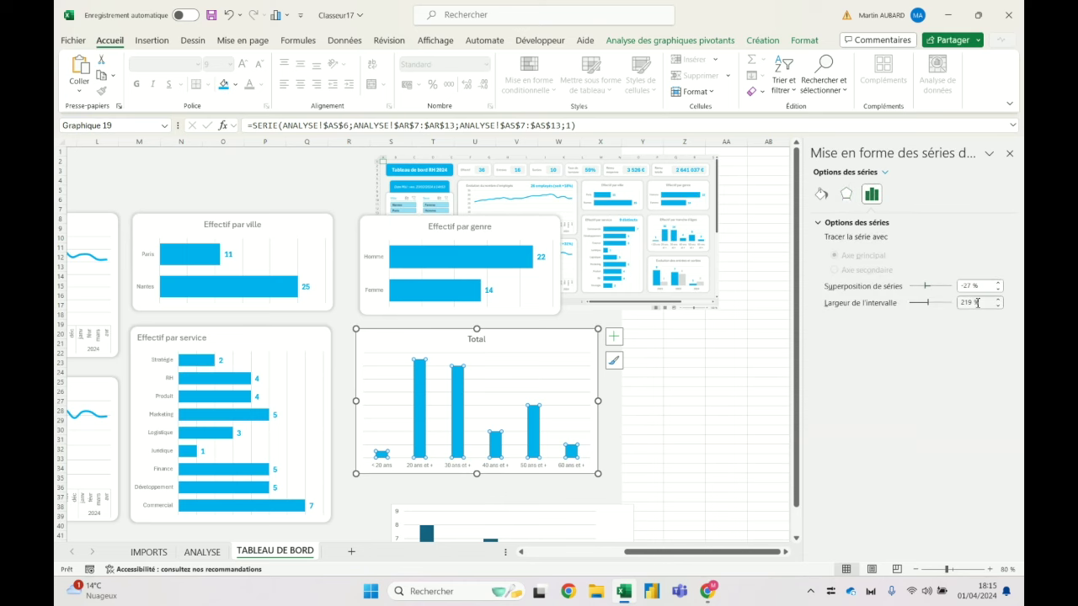
drag(974, 303, 817, 304)
text(0)
key(Return)
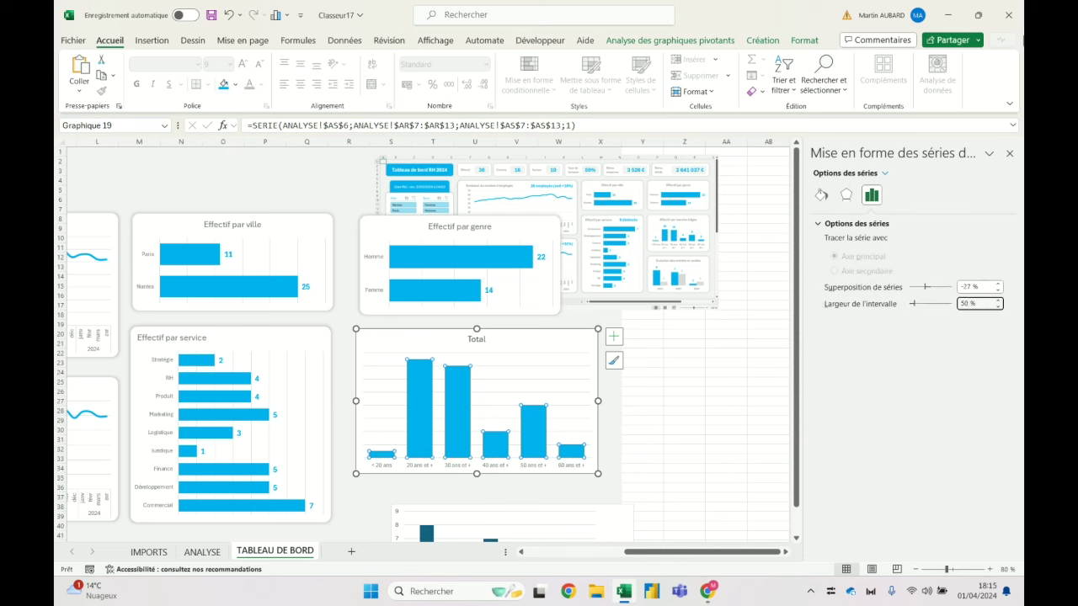
Add Outside End data labels to the age chart in bold, size 12, blue font.
click(615, 340)
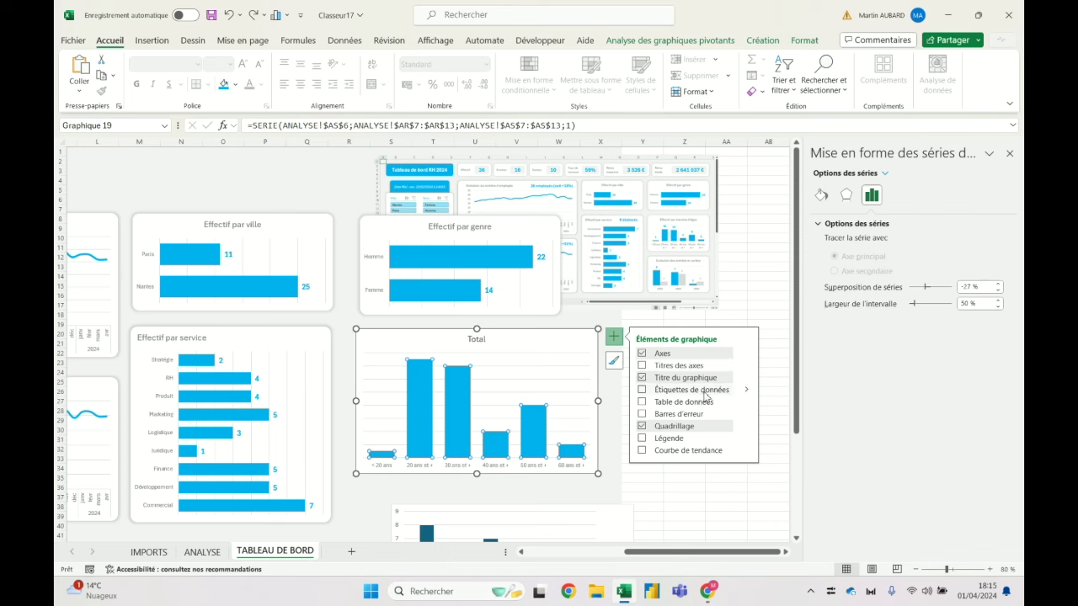
click(746, 390)
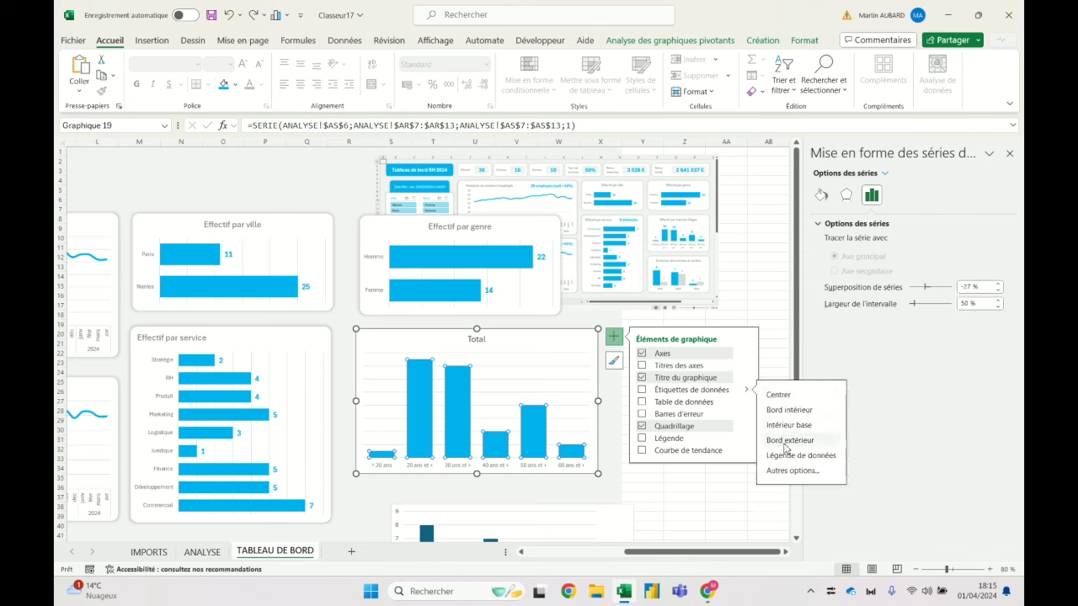
click(786, 441)
click(420, 354)
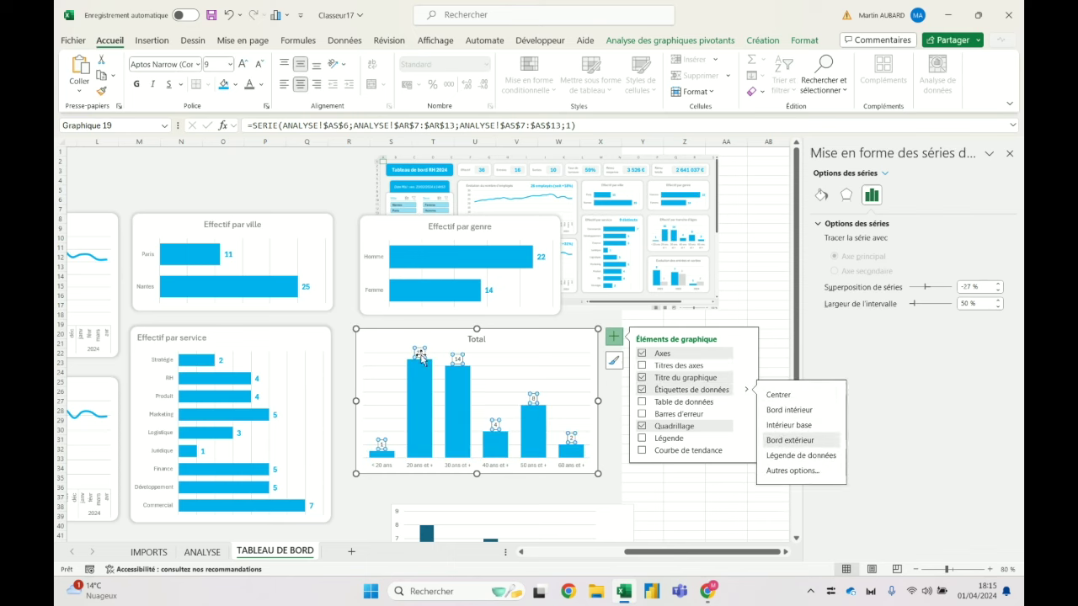
click(246, 64)
click(246, 64)
click(246, 64)
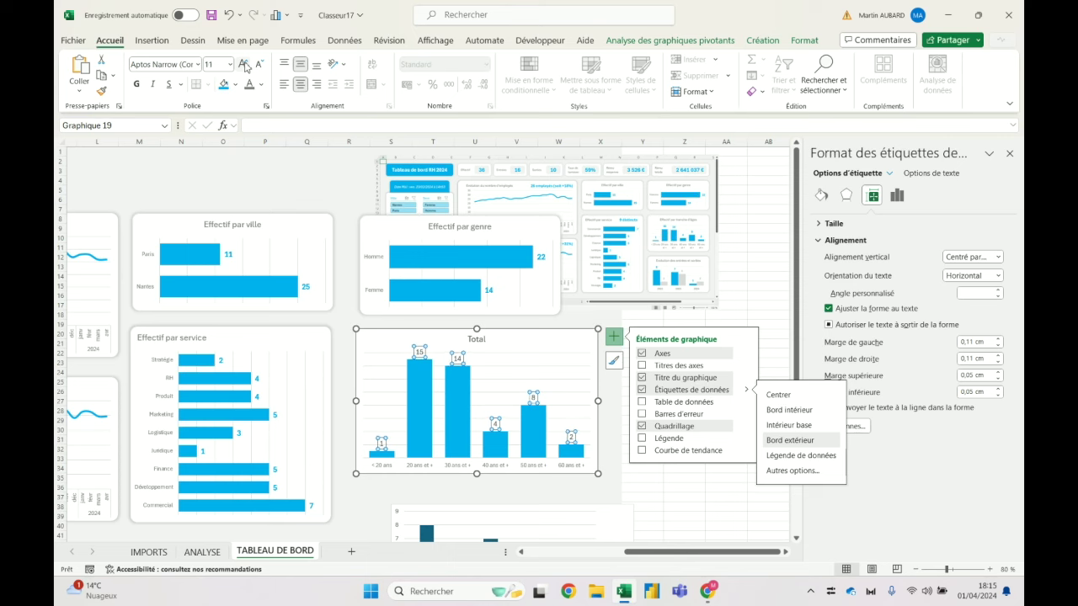
click(136, 86)
click(261, 84)
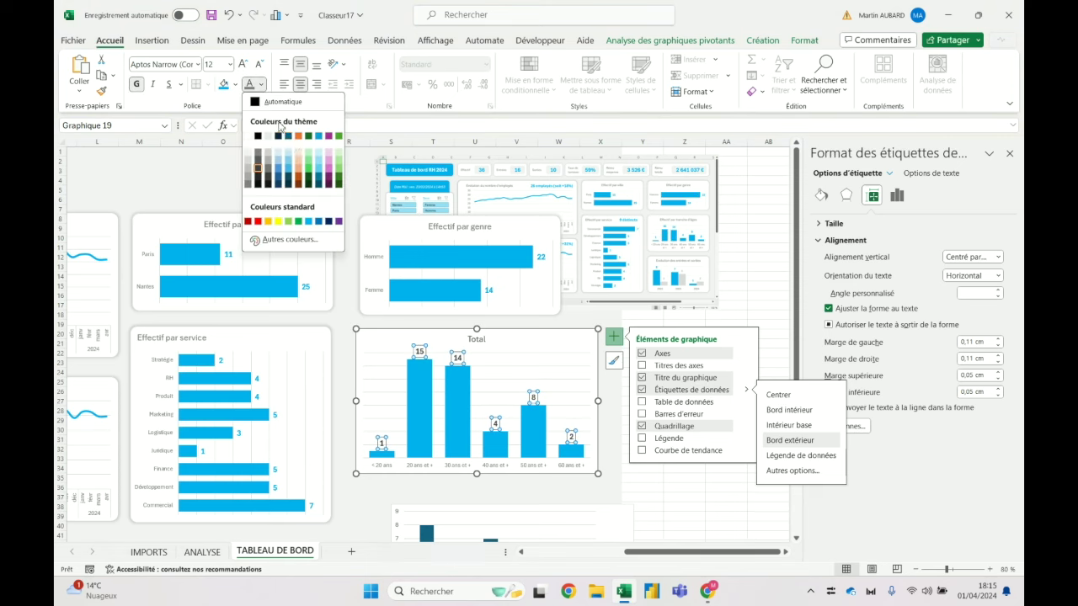
click(309, 222)
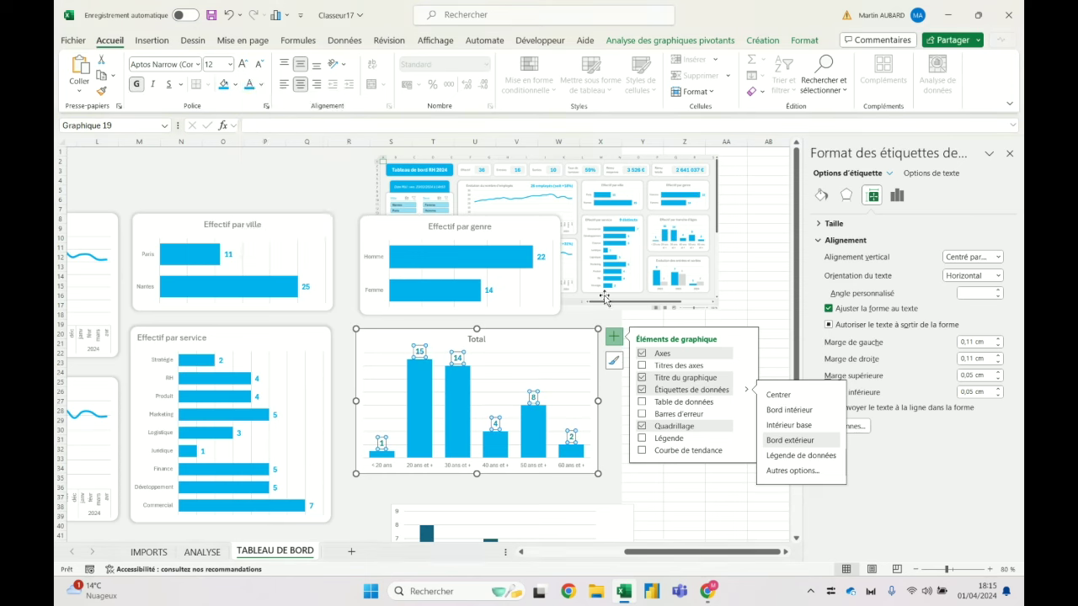
click(630, 340)
click(476, 339)
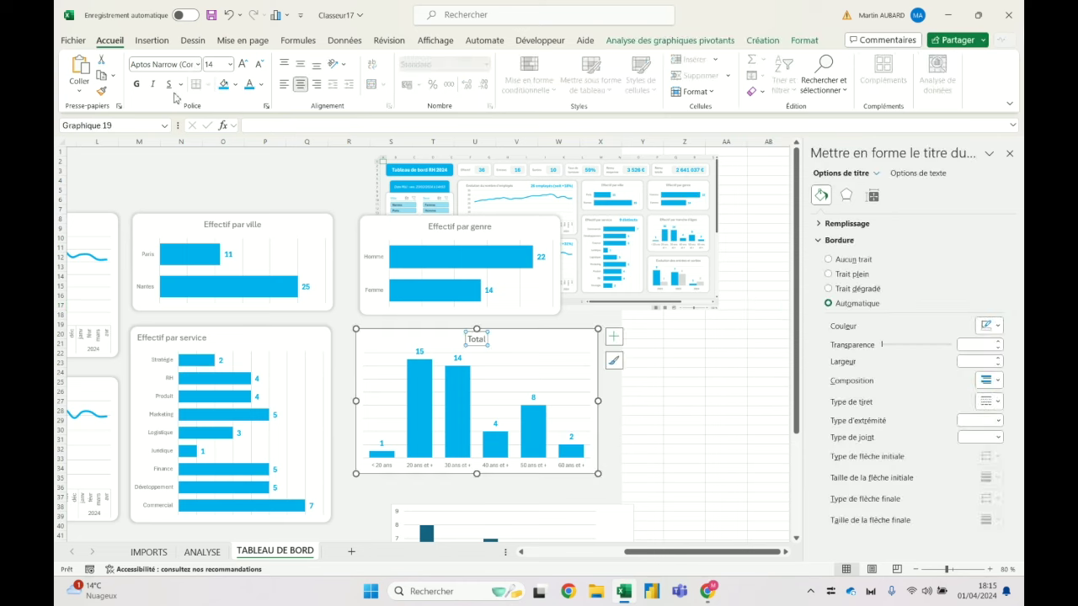
Retitle the age chart 'Effectif par tranche d'âges'.
click(266, 85)
scroll(685, 314, down, 2)
scroll(536, 335, up, 2)
double_click(476, 339)
text(Effectif par tranche d'âges)
click(562, 394)
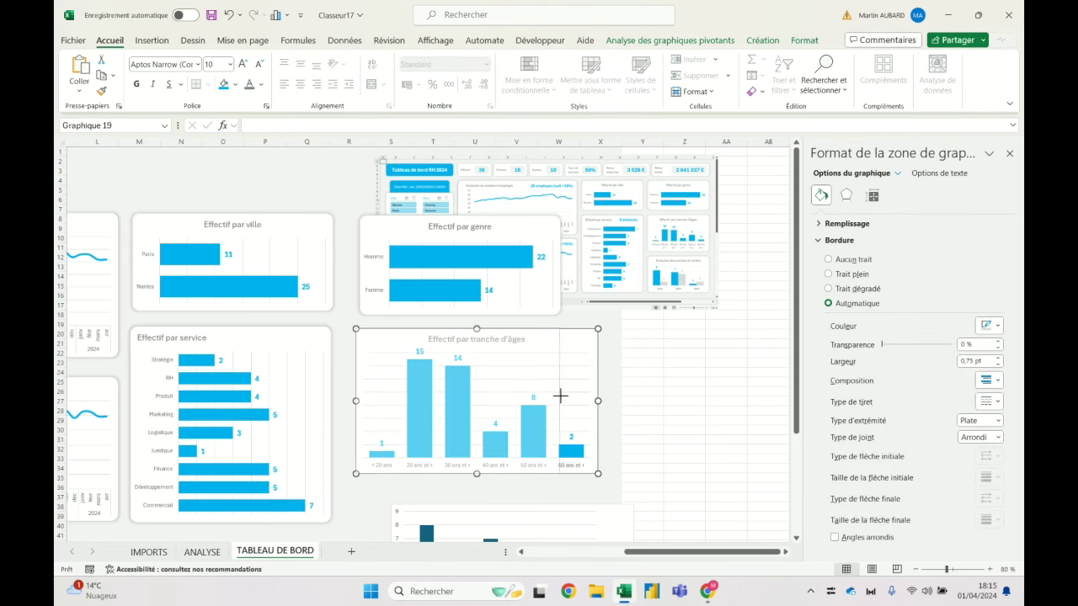
drag(562, 394, 562, 394)
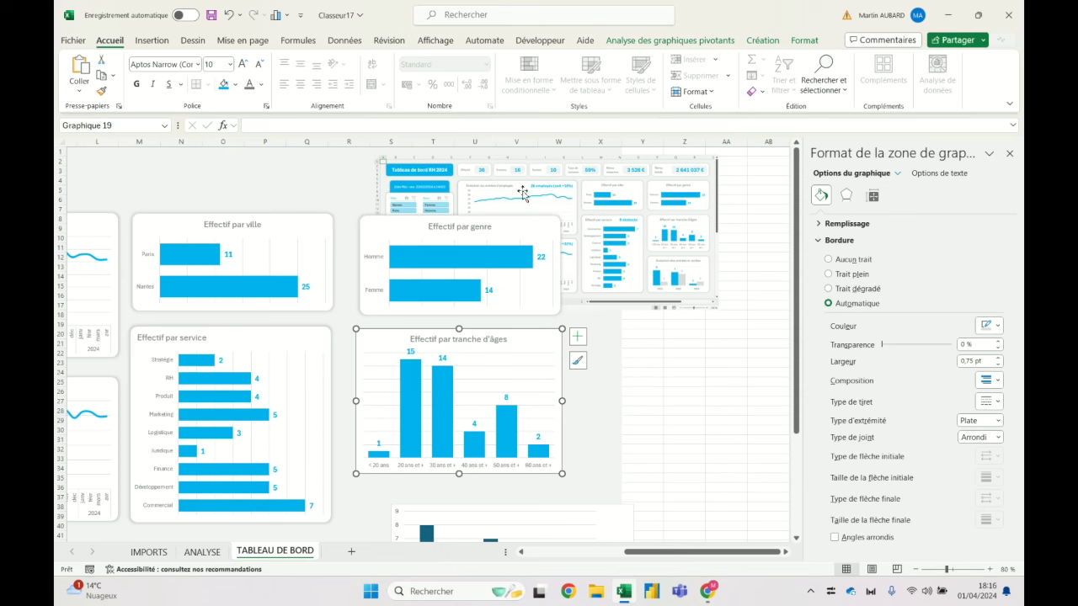
Set the age chart's width to 10,5 cm and give it rounded corners.
click(477, 315)
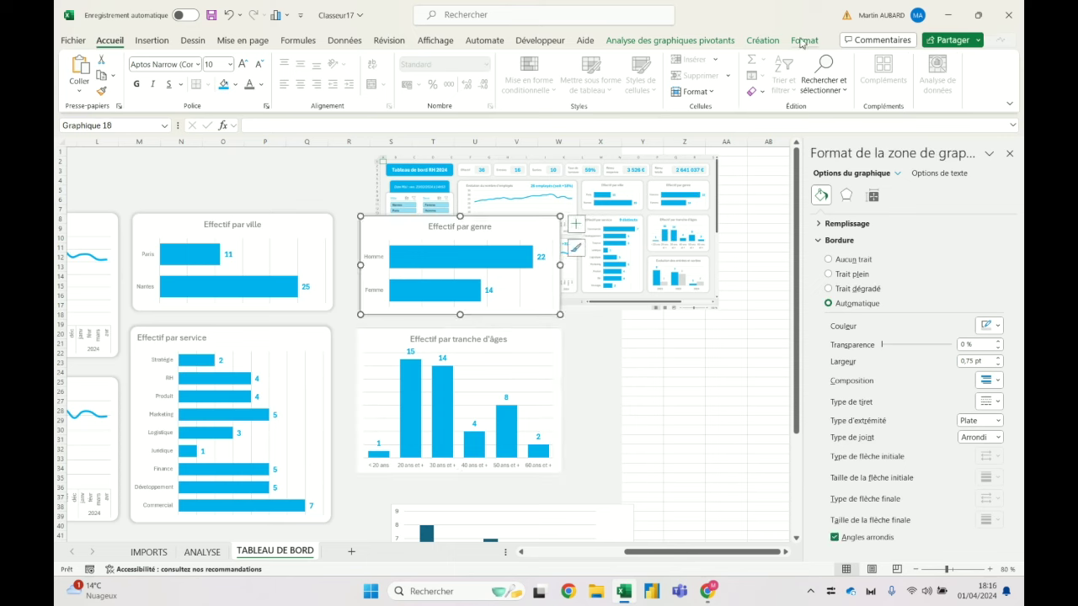
click(803, 40)
click(510, 336)
click(974, 85)
text(10,5)
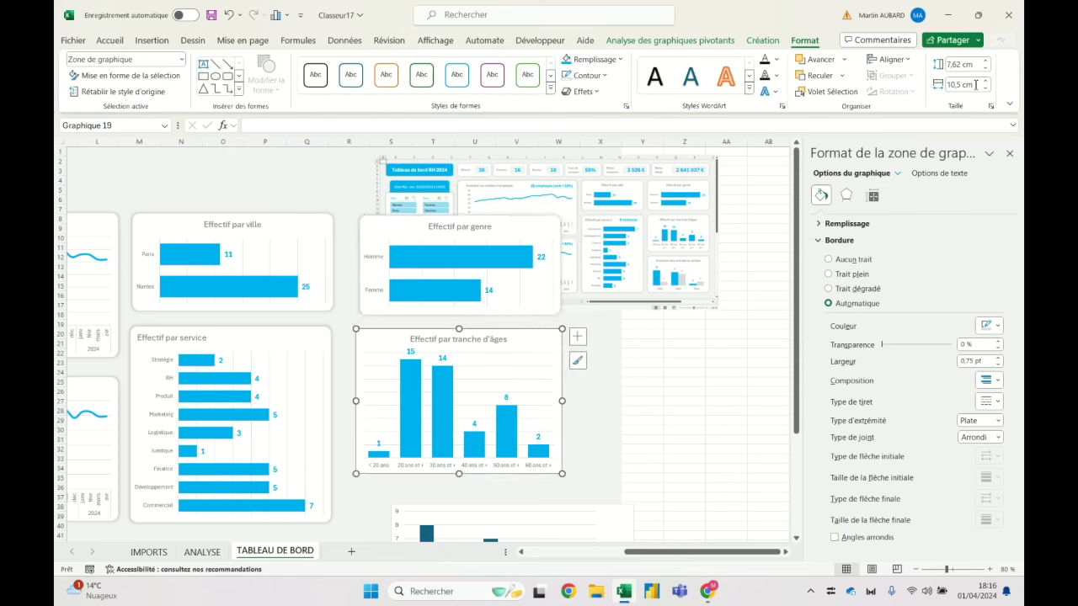
key(Return)
click(856, 538)
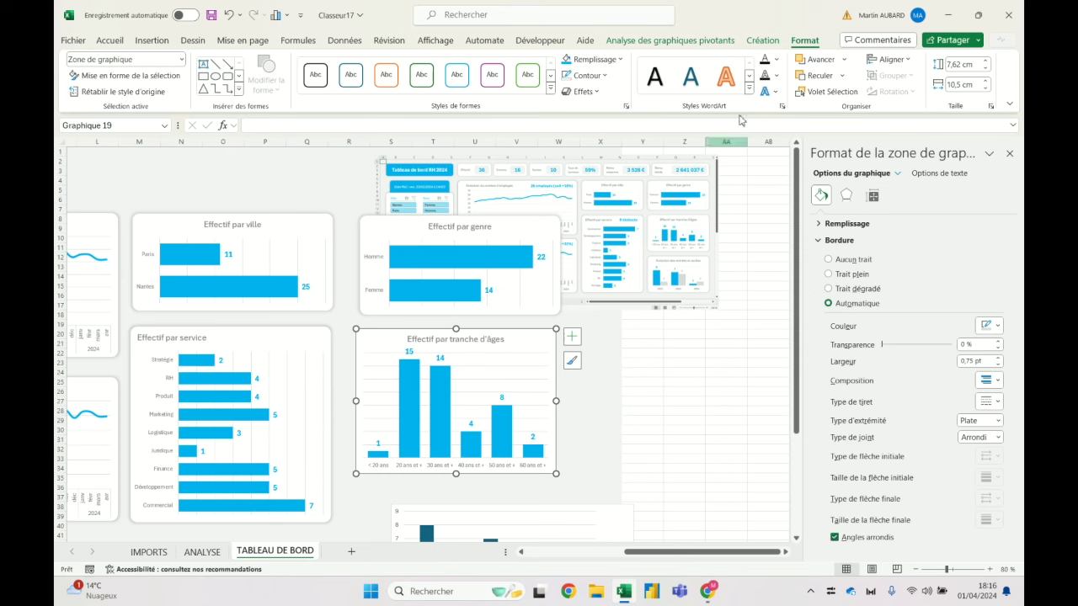
Remove the age chart's border, add a shadow, and shorten it to 4,79 cm.
click(600, 75)
click(598, 234)
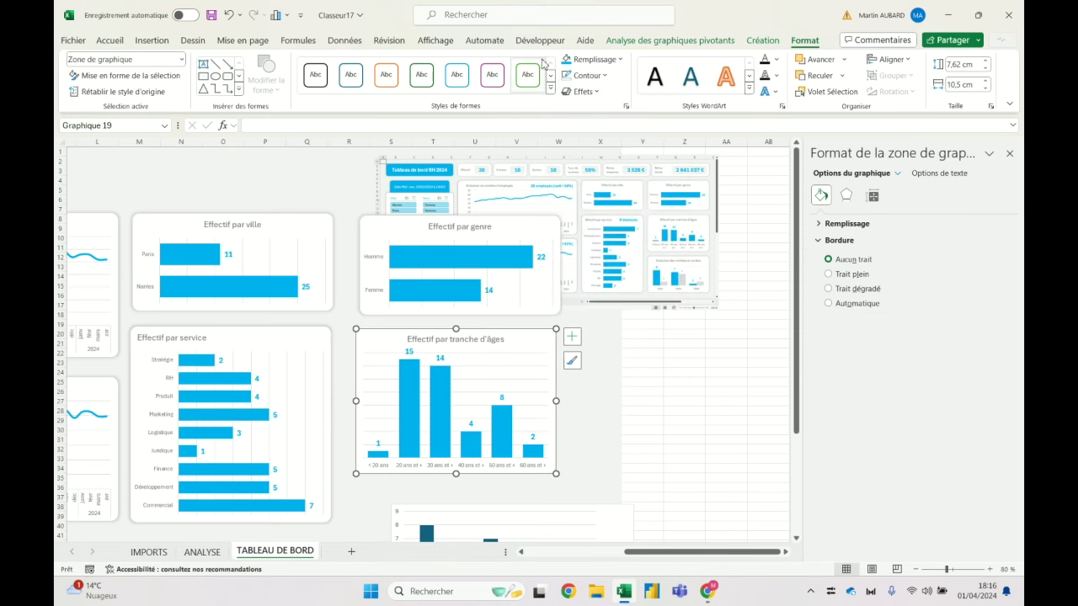
click(581, 91)
mouse_move(603, 140)
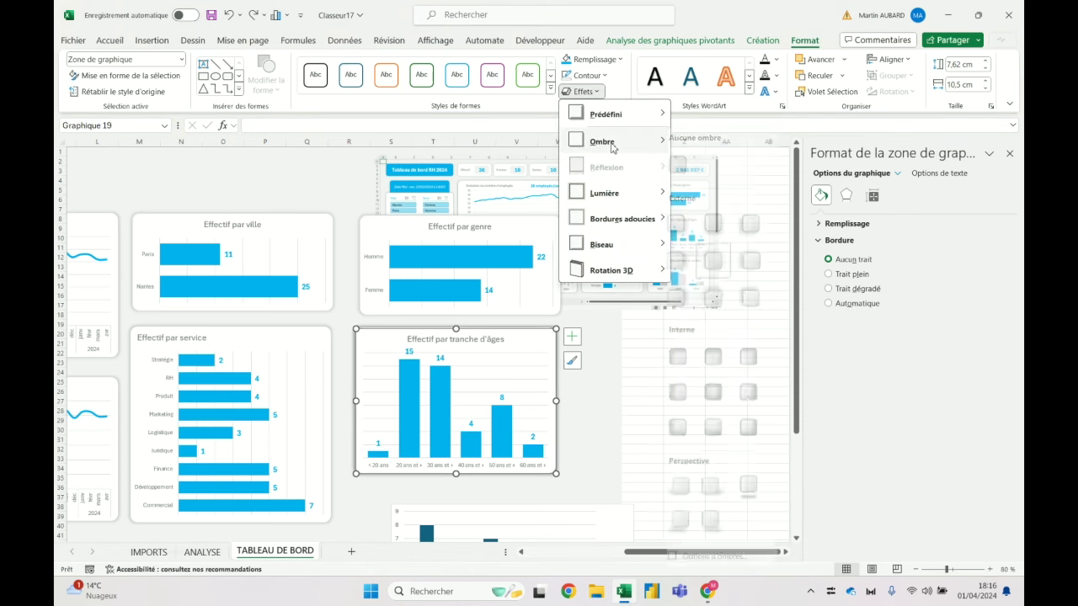
click(739, 559)
click(989, 263)
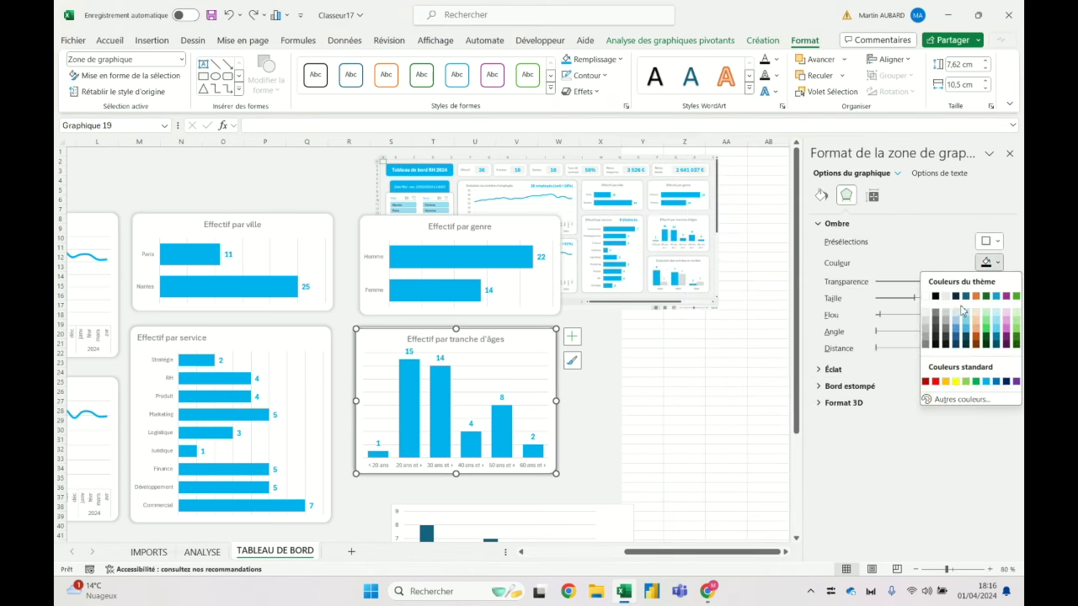
click(937, 317)
click(726, 382)
click(539, 340)
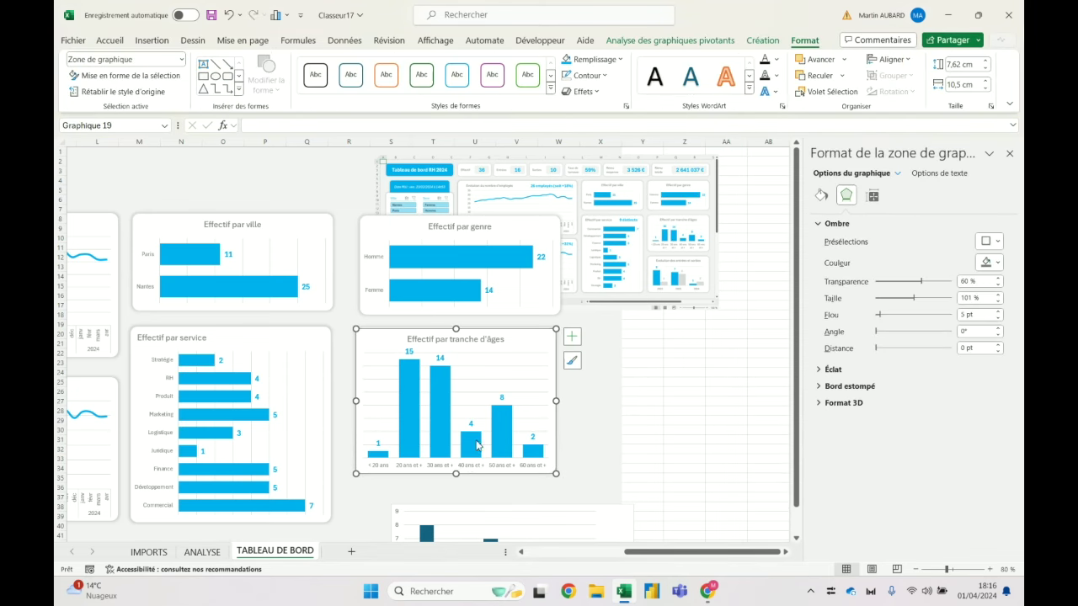
drag(457, 463, 457, 336)
scroll(457, 404, down, 3)
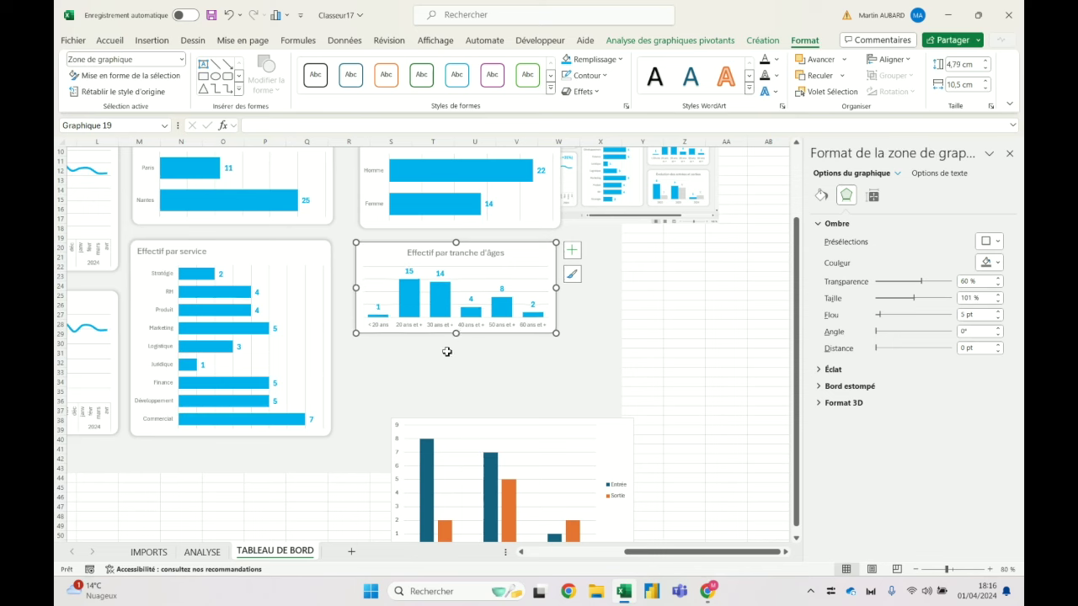
Move the Entrée/Sortie chart under the age chart and size it 4,8 × 10,5 cm.
click(433, 381)
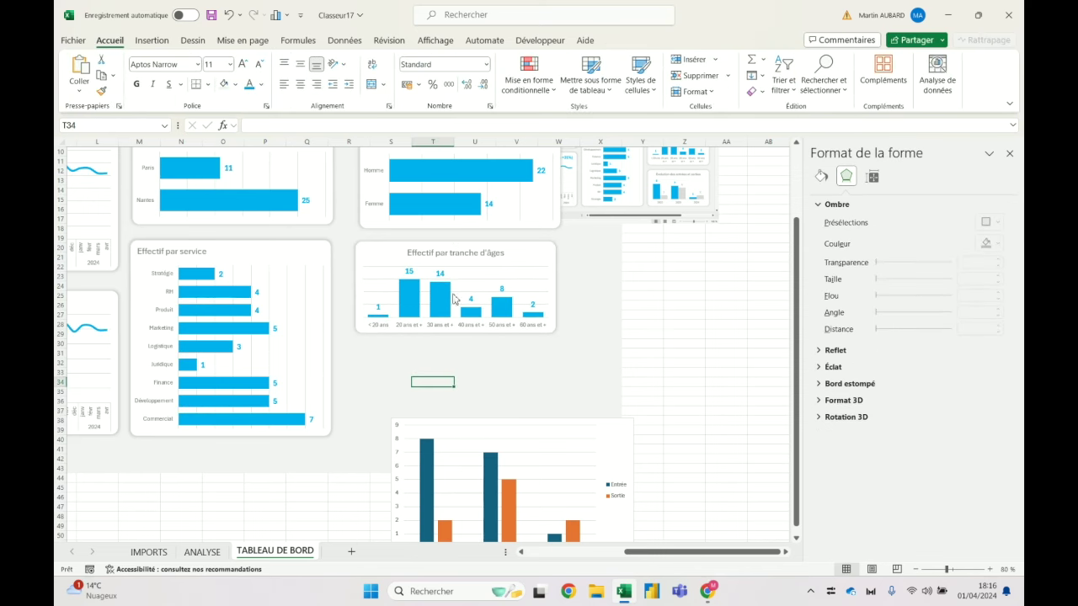
click(623, 268)
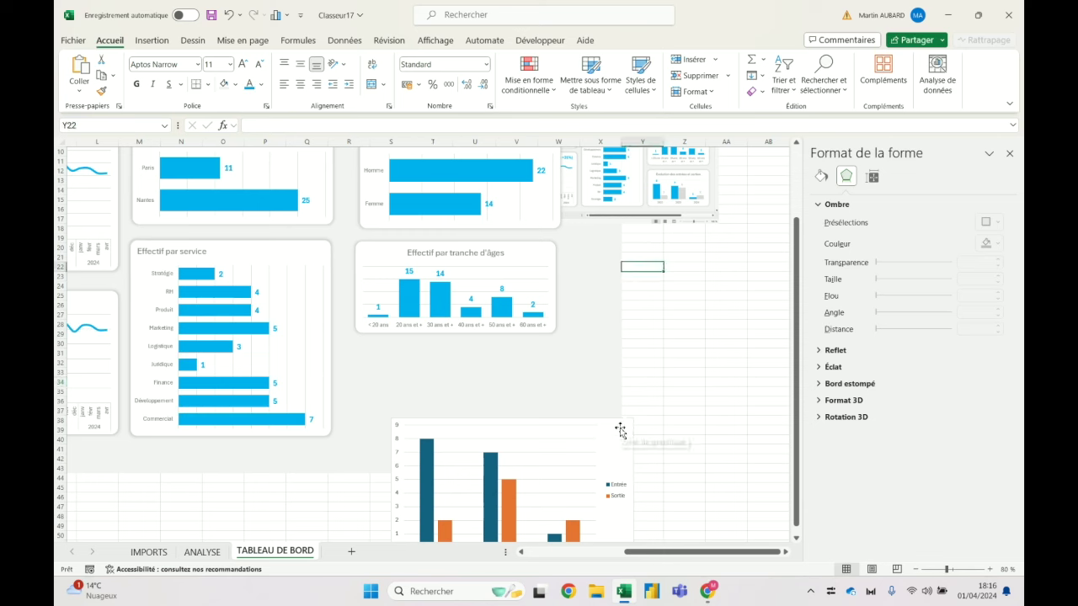
drag(616, 429, 642, 367)
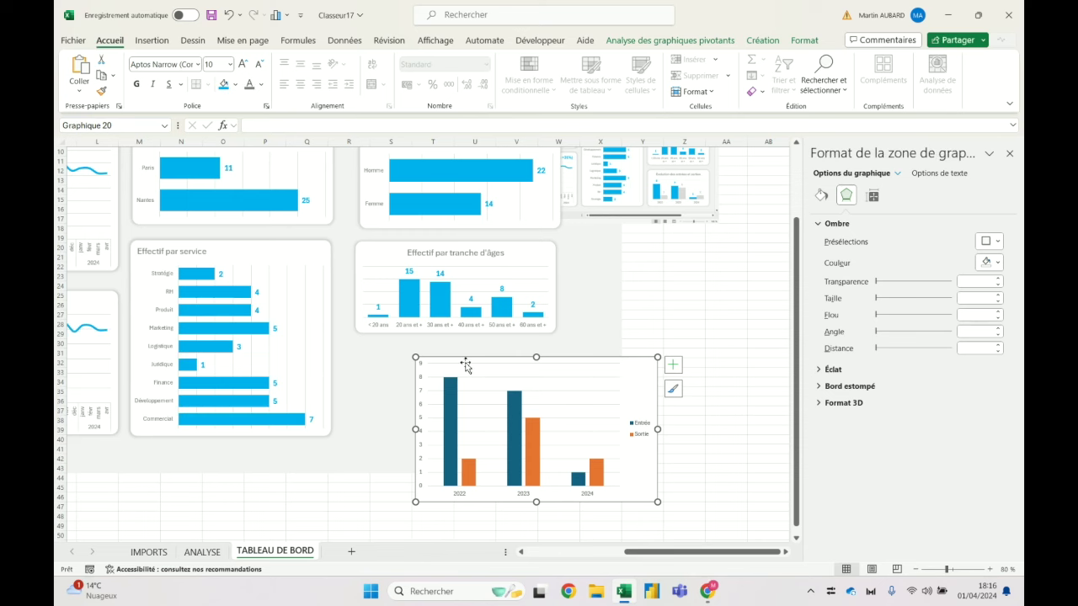
drag(465, 365, 406, 348)
click(455, 290)
click(804, 41)
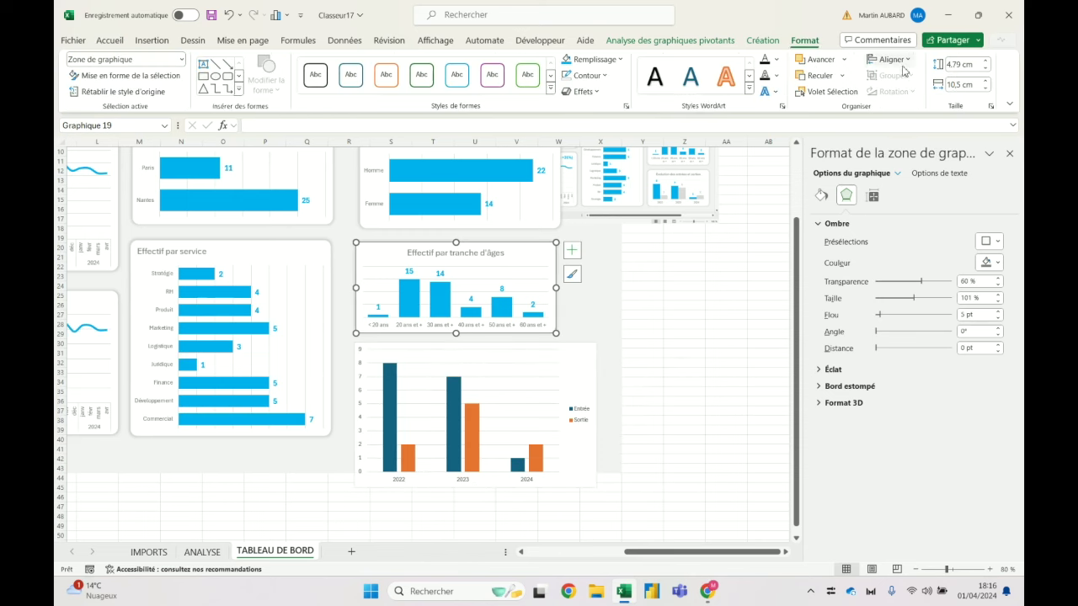
click(966, 84)
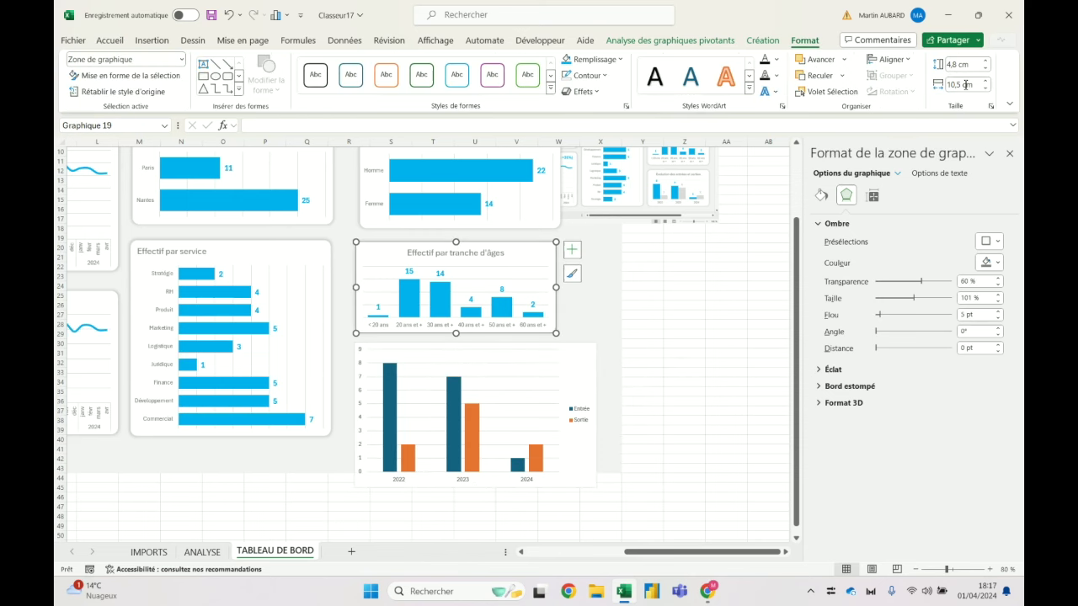
click(510, 348)
triple_click(966, 64)
text(4)
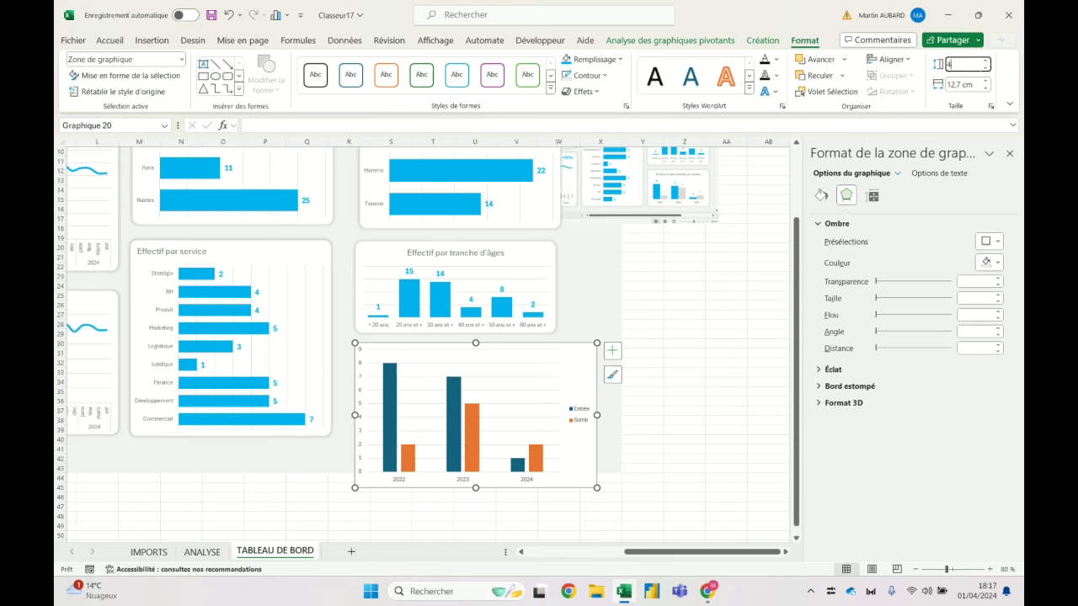
key(Tab)
text(1)
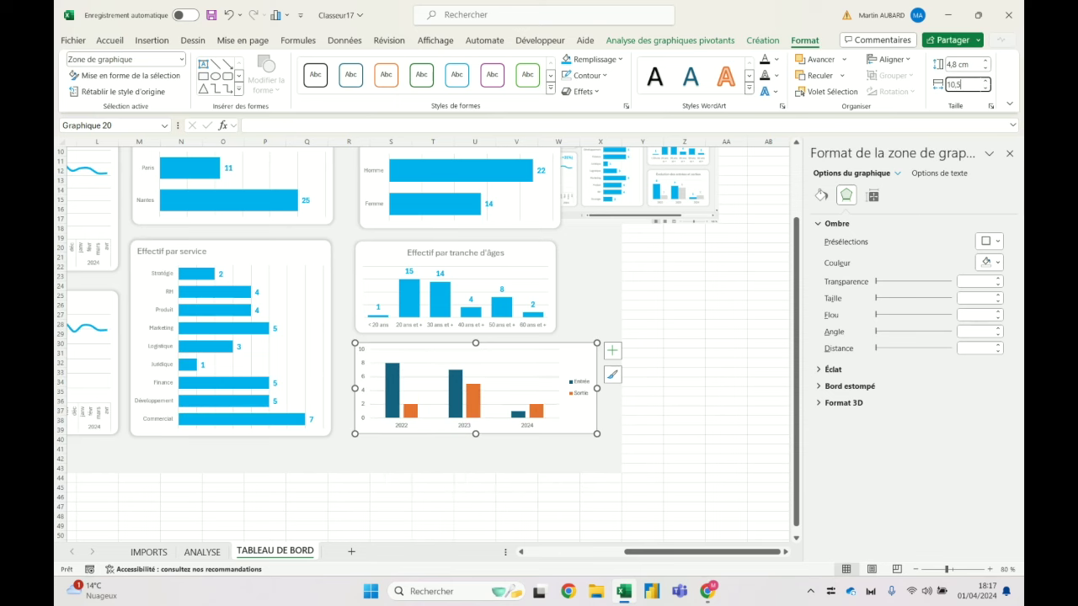
key(Return)
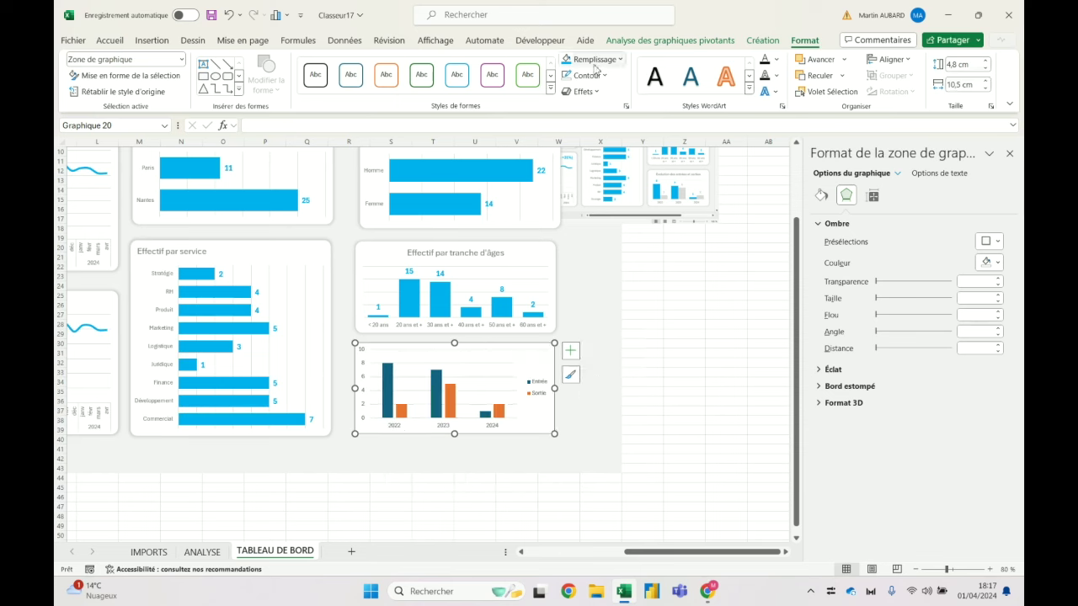
Colour the Entrée bars light blue and Sortie bars grey, and delete the legend.
click(390, 389)
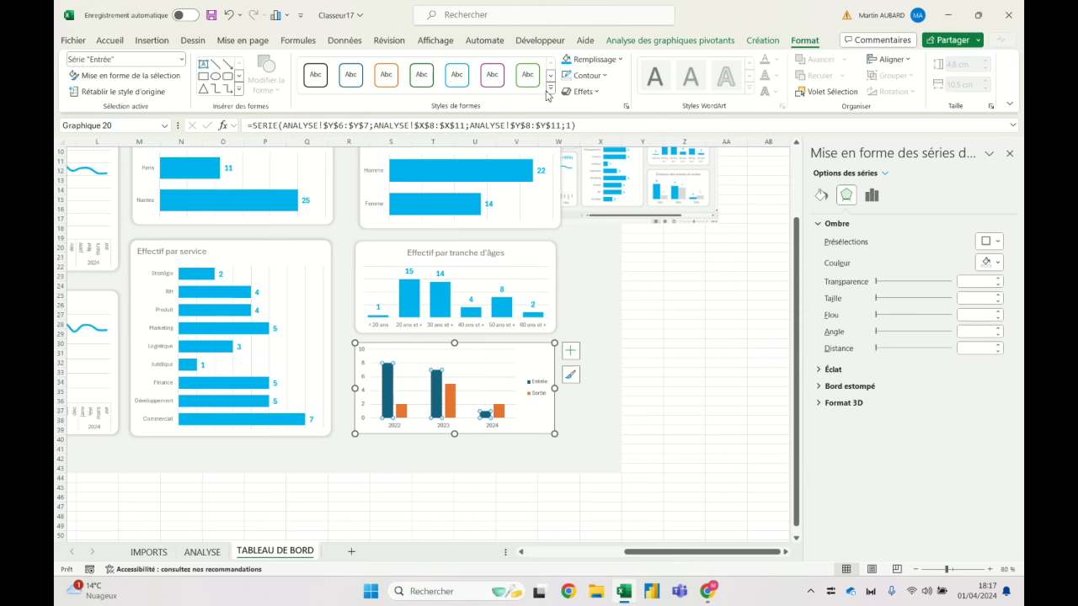
click(566, 60)
click(400, 416)
click(593, 59)
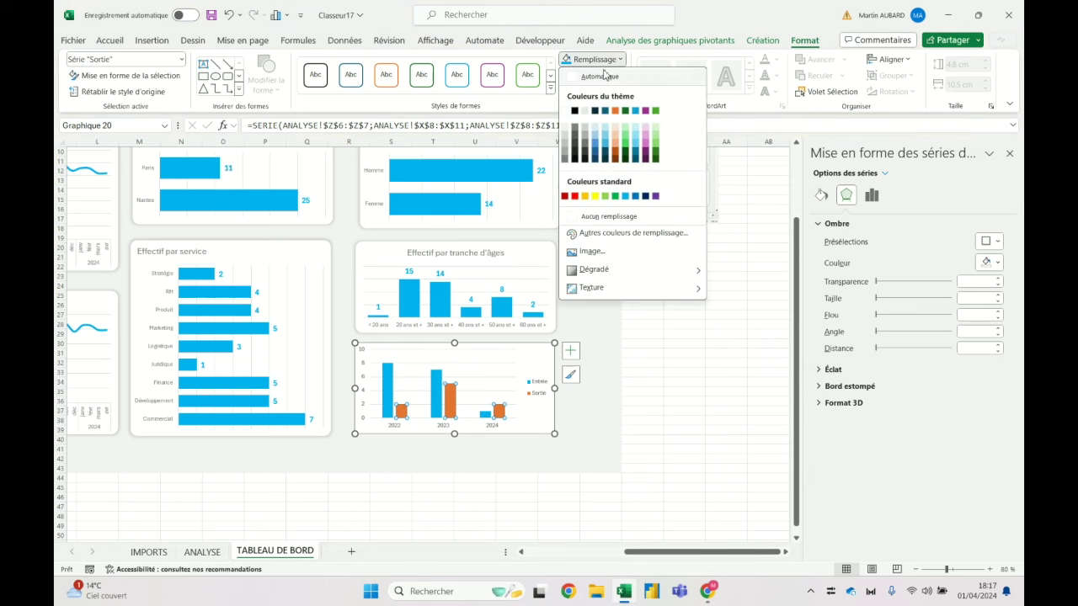
click(566, 152)
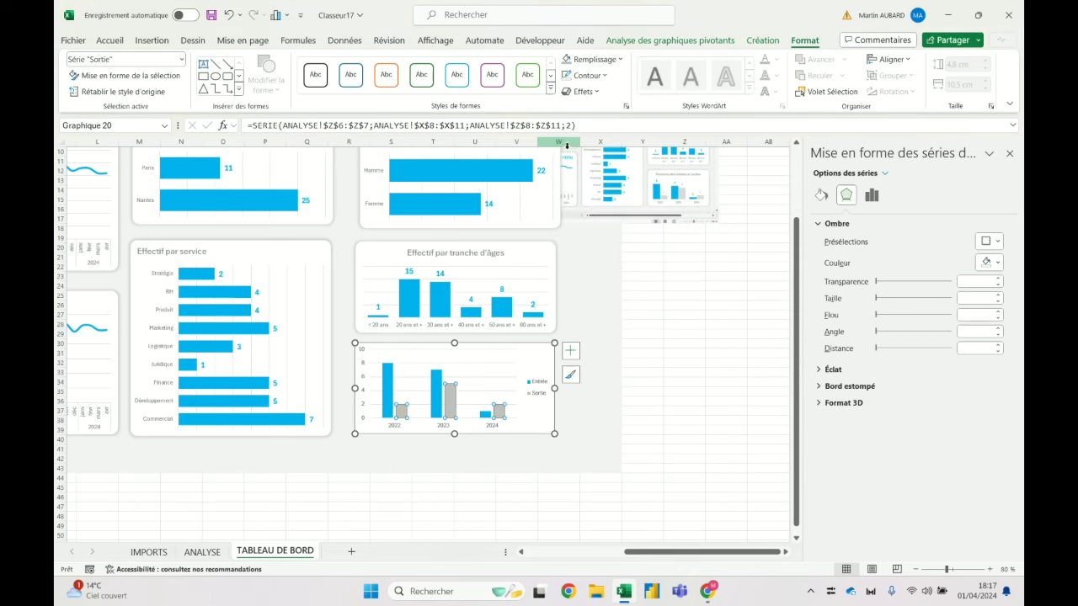
click(541, 399)
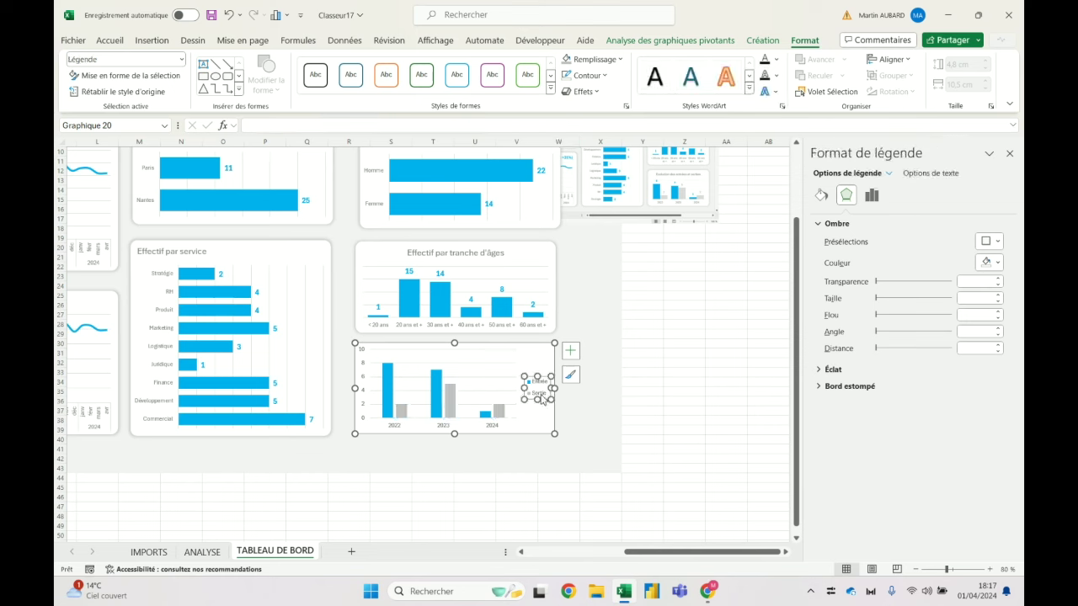
key(Delete)
click(570, 352)
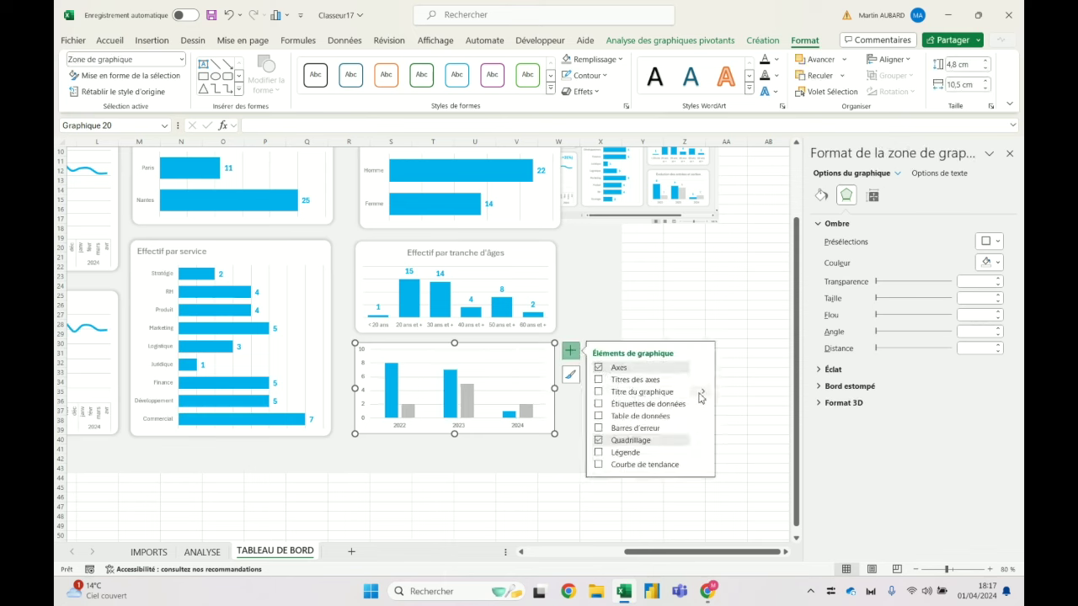
mouse_move(703, 392)
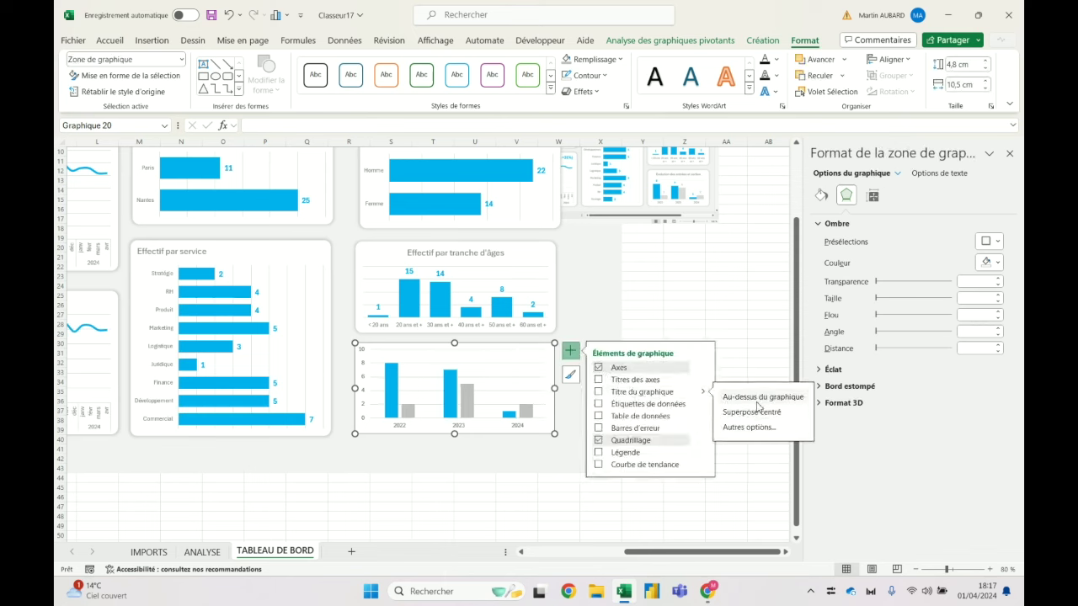
Add a chart title reading 'Evolution des entrées et sorties'.
click(599, 392)
click(109, 41)
click(262, 84)
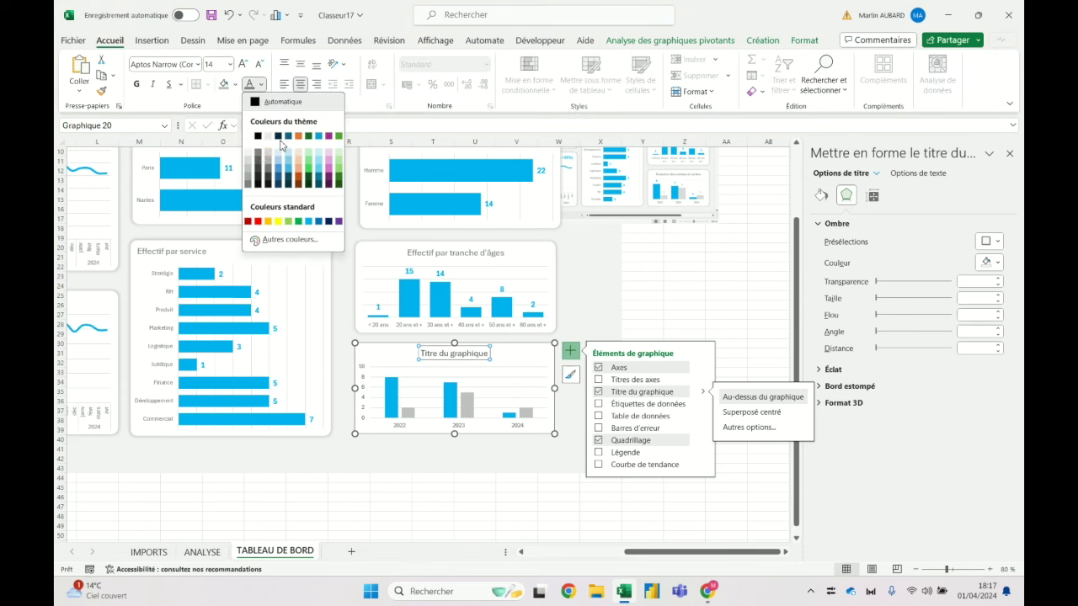
click(259, 155)
click(486, 353)
triple_click(486, 354)
text(Evolution des entrées et sorties)
Insert a filled square symbol after 'entrées' and another after 'sorties' in the title.
drag(447, 354, 469, 353)
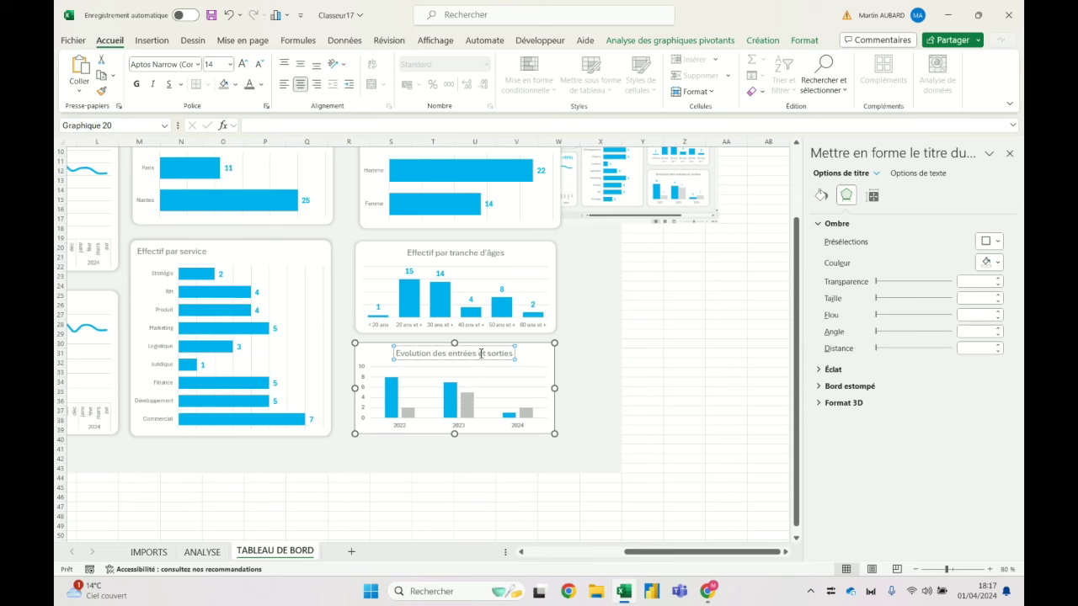
key(super+period)
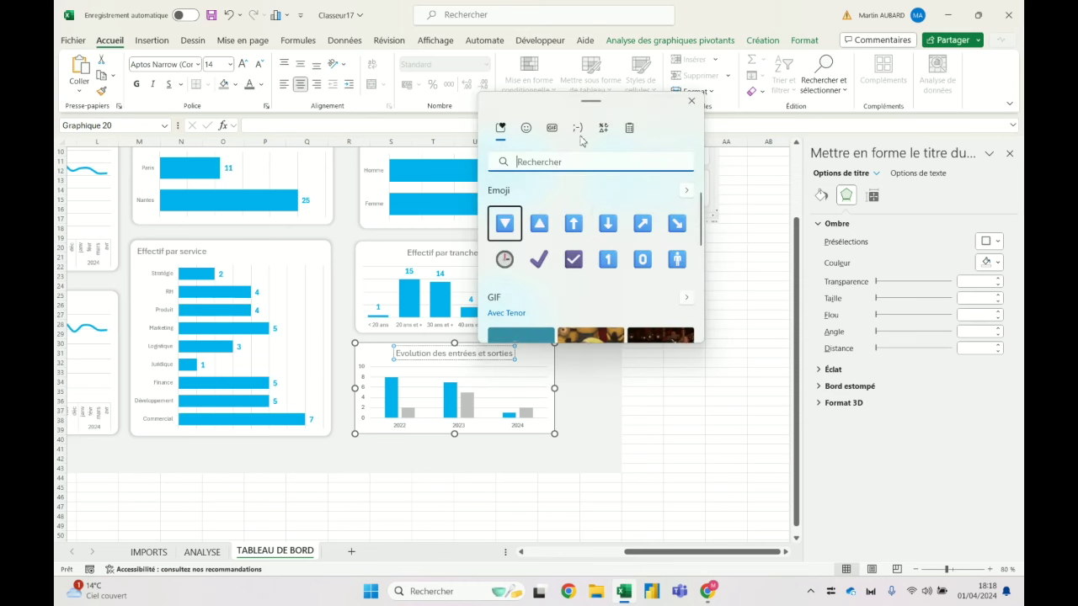
click(603, 129)
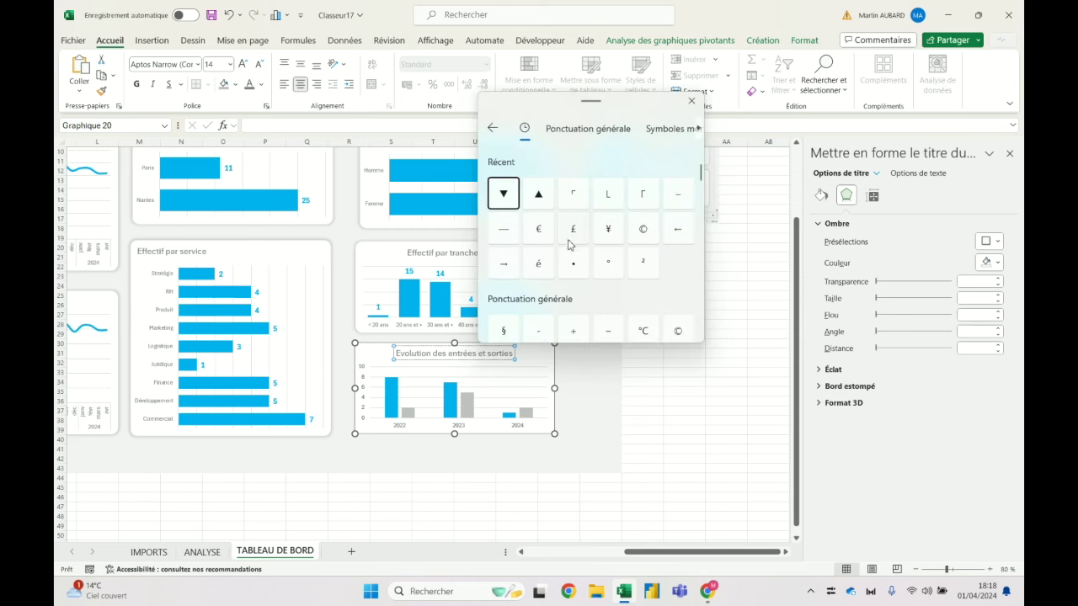
scroll(570, 245, down, 3)
scroll(569, 245, down, 2)
scroll(569, 245, down, 2)
scroll(569, 245, down, 3)
scroll(569, 245, down, 3)
scroll(569, 245, down, 3)
scroll(645, 228, up, 2)
scroll(644, 221, up, 1)
click(646, 260)
click(482, 352)
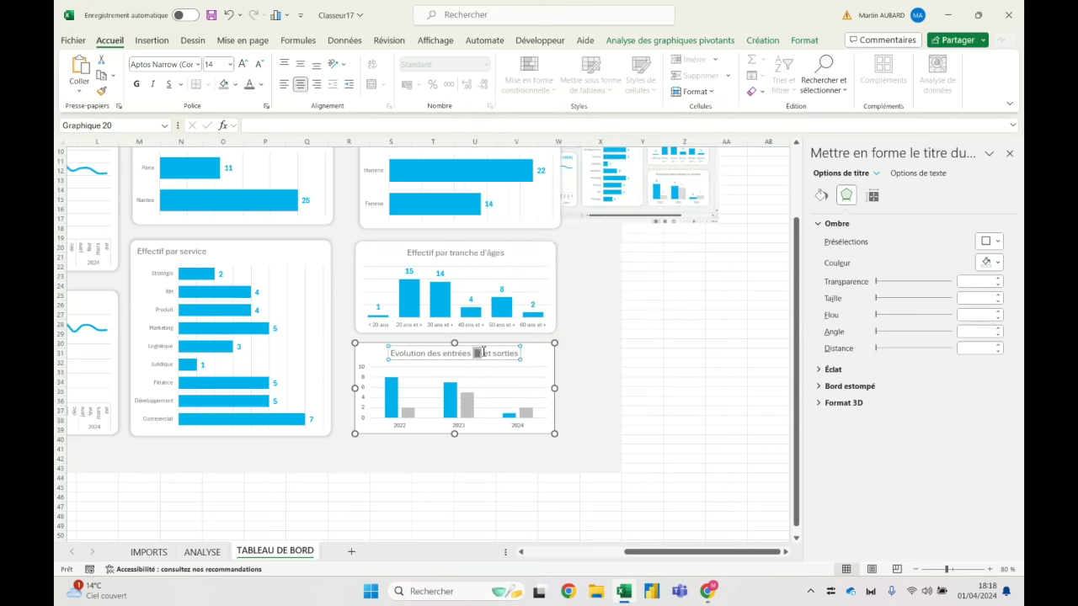
click(517, 354)
key(ctrl+v)
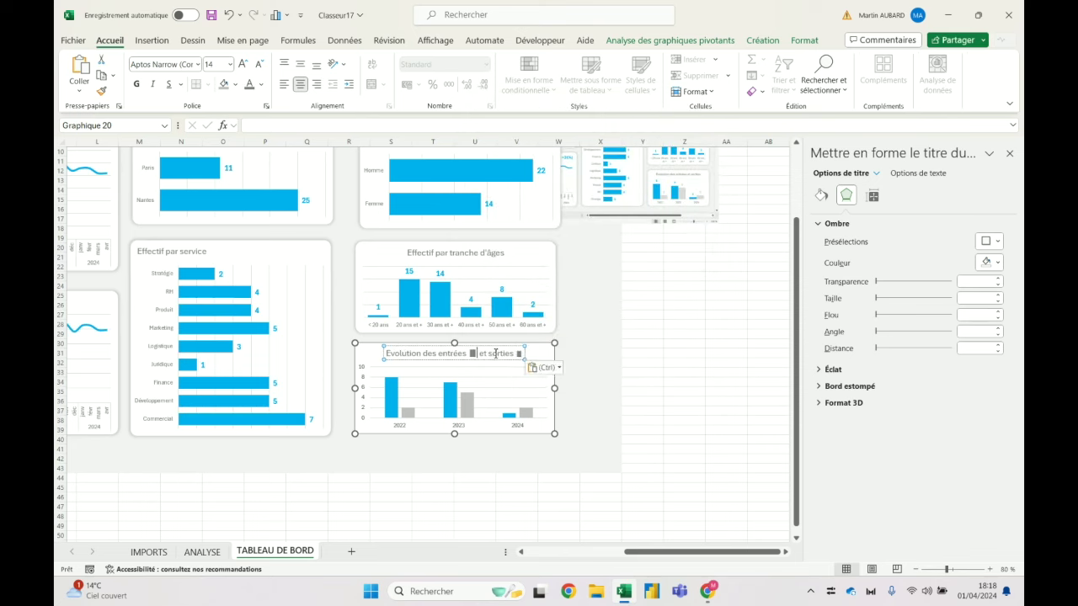
Colour the square after 'entrées' light blue and the square after 'sorties' grey.
click(482, 353)
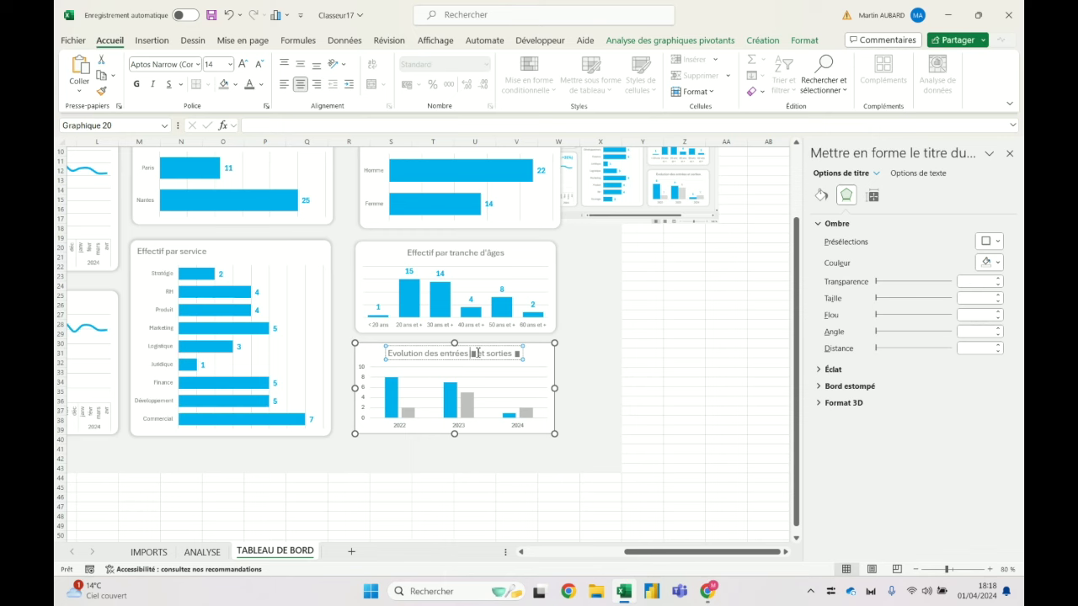
double_click(473, 353)
drag(438, 354, 470, 354)
click(473, 353)
double_click(473, 354)
click(262, 84)
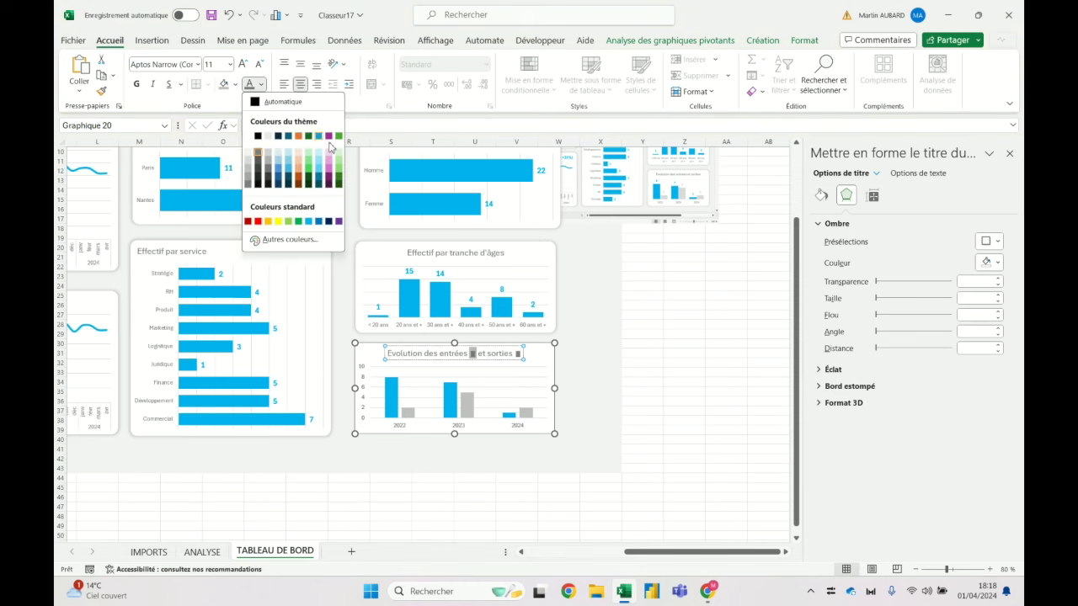
click(308, 222)
double_click(518, 353)
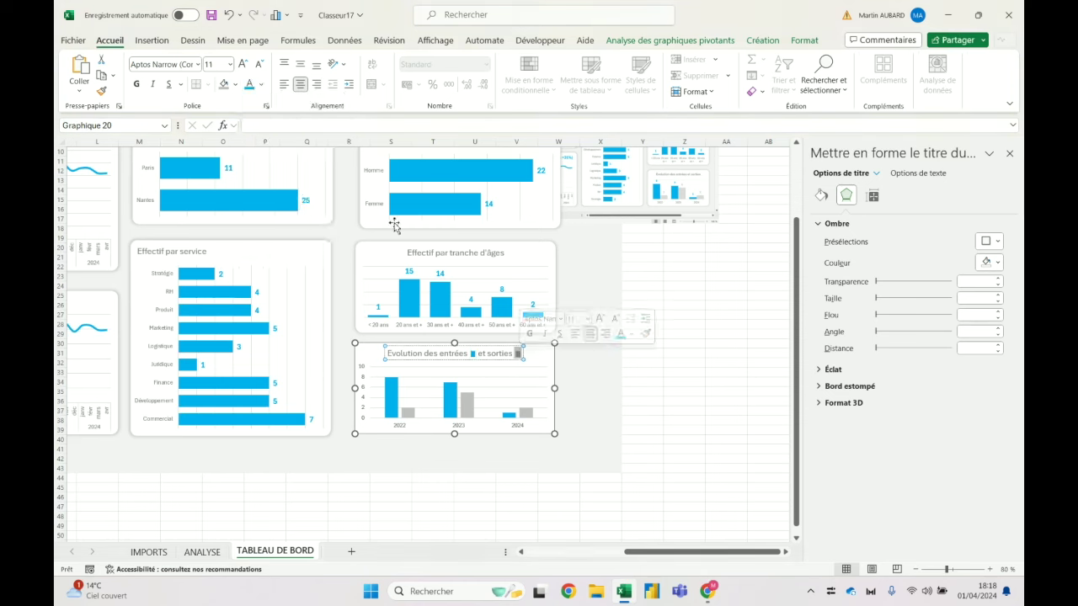
click(262, 84)
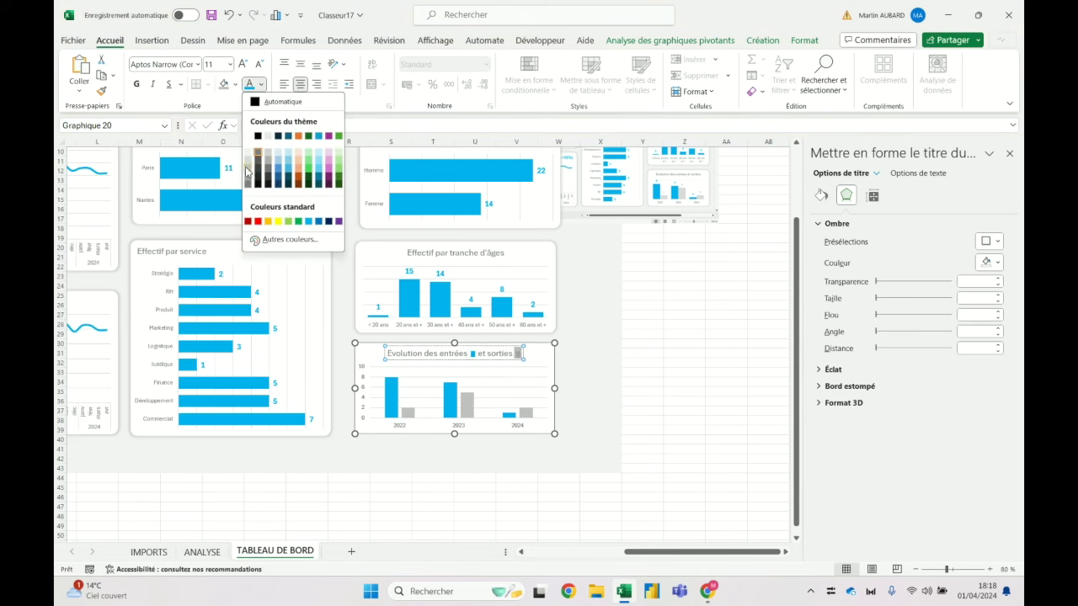
click(247, 171)
click(667, 367)
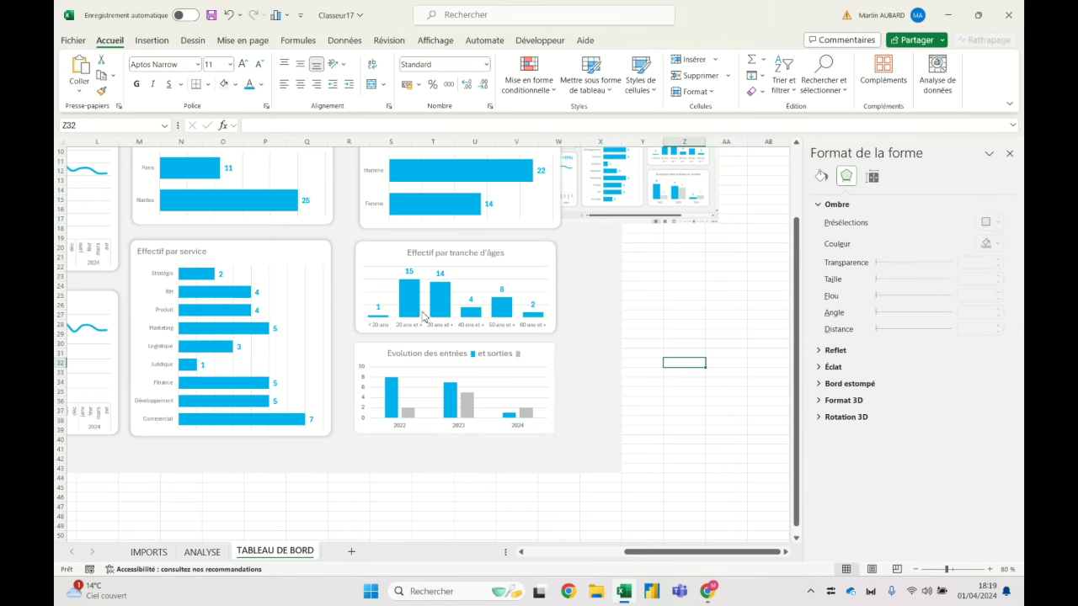
Add Outside End data labels to the entries/exits chart bars.
click(545, 352)
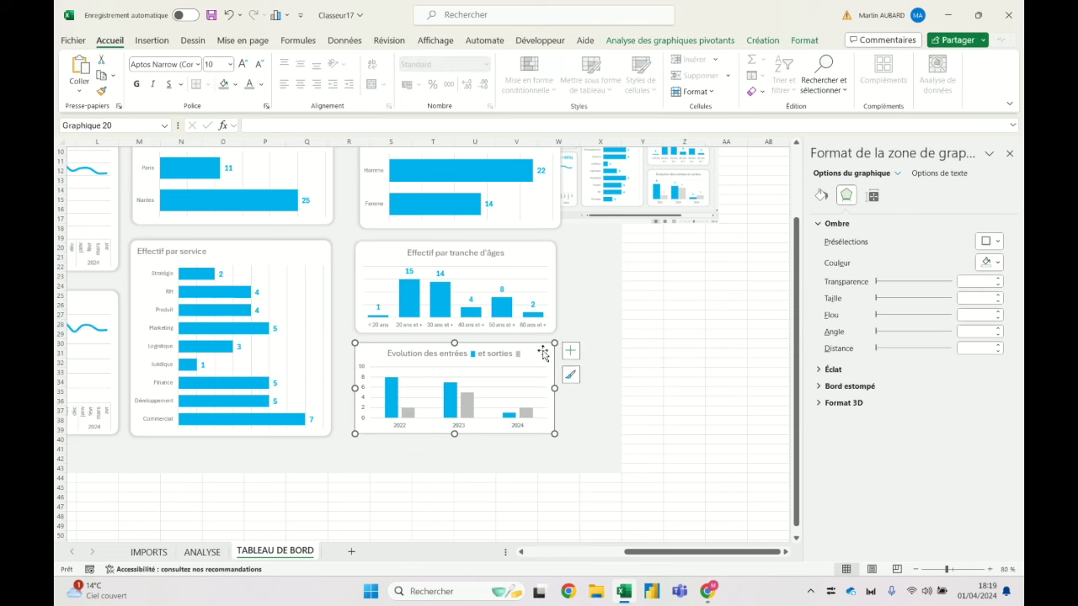
click(570, 350)
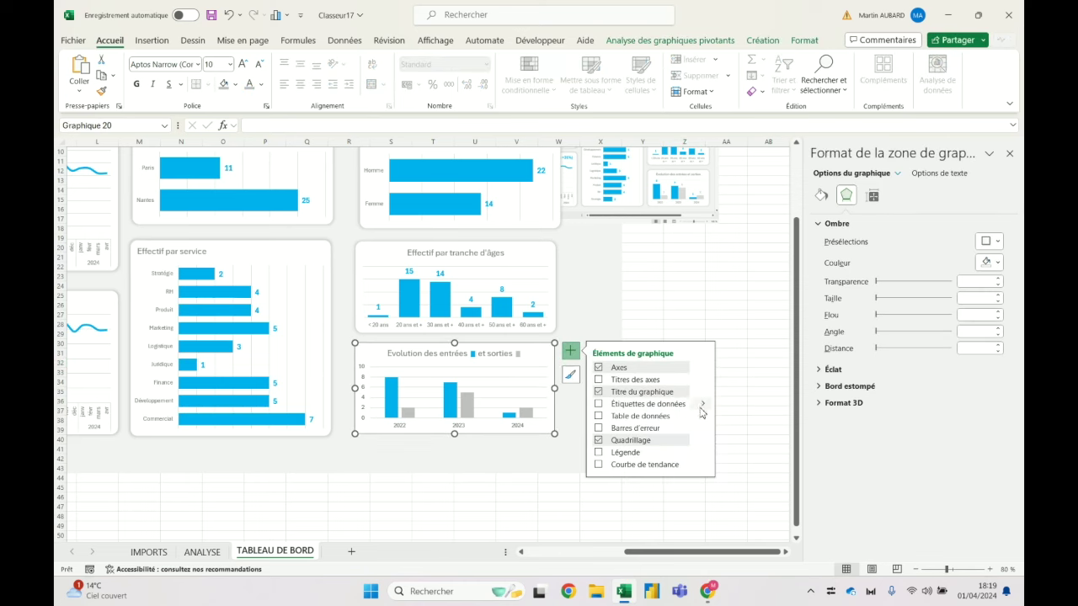
click(703, 406)
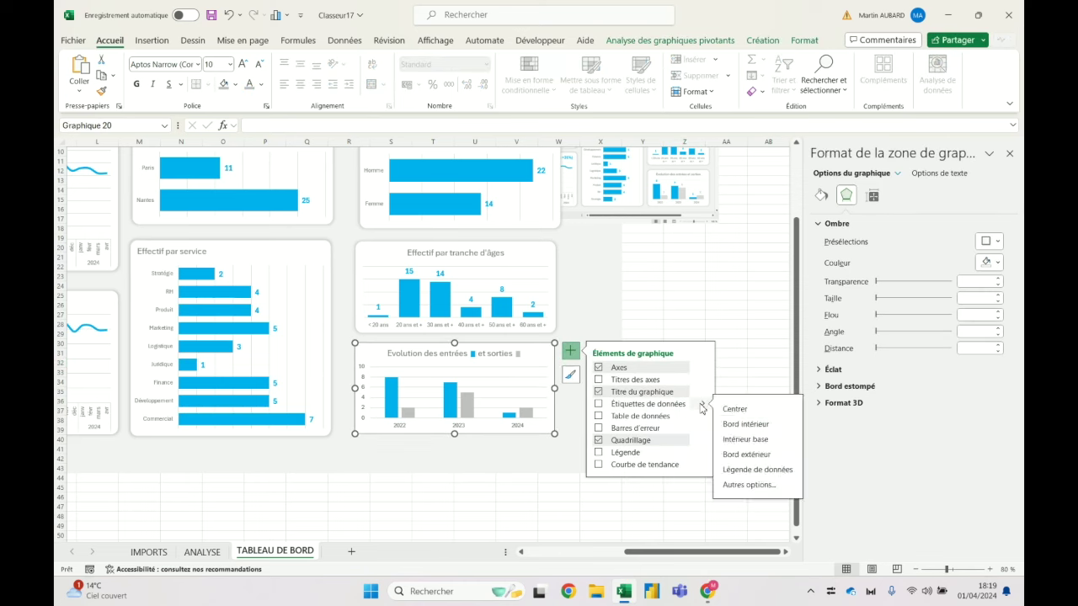
click(749, 455)
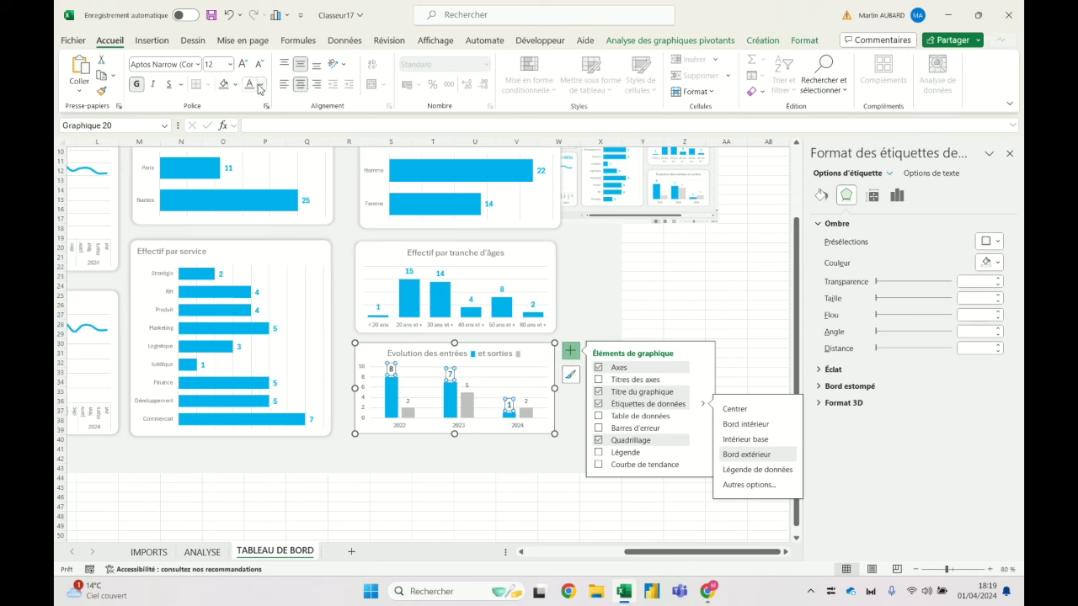
Make the grey series' data labels size 12 and light grey.
click(409, 404)
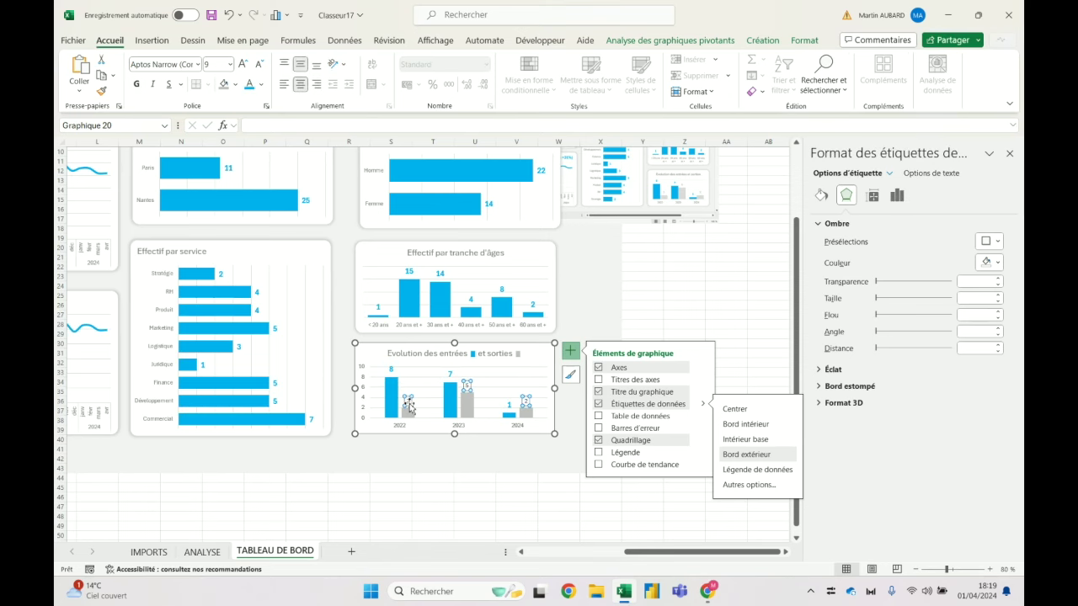
text(12)
key(Return)
click(261, 84)
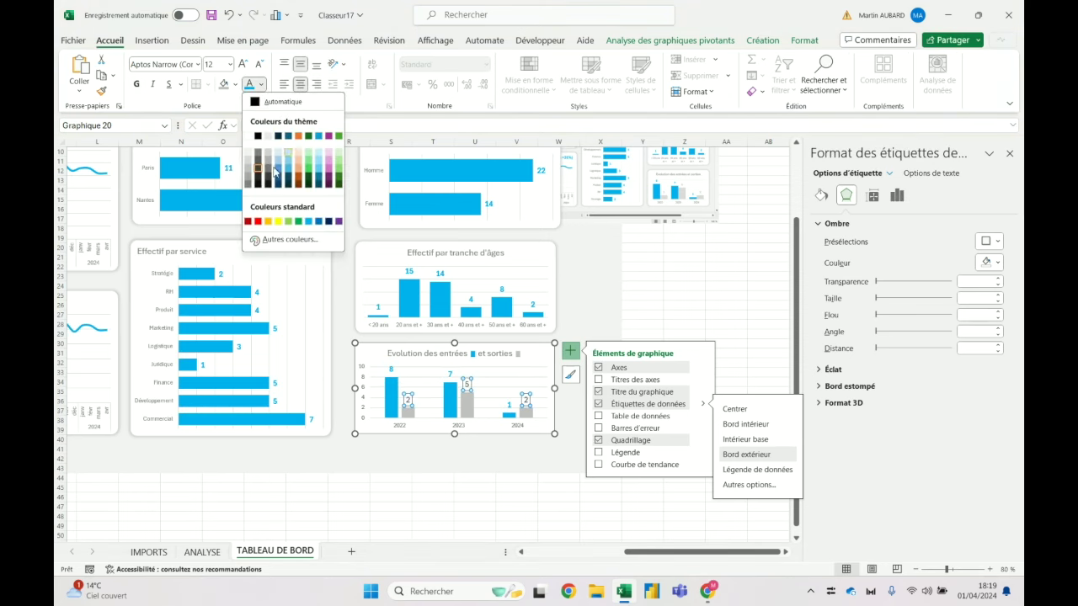
click(246, 173)
key(Escape)
key(Escape)
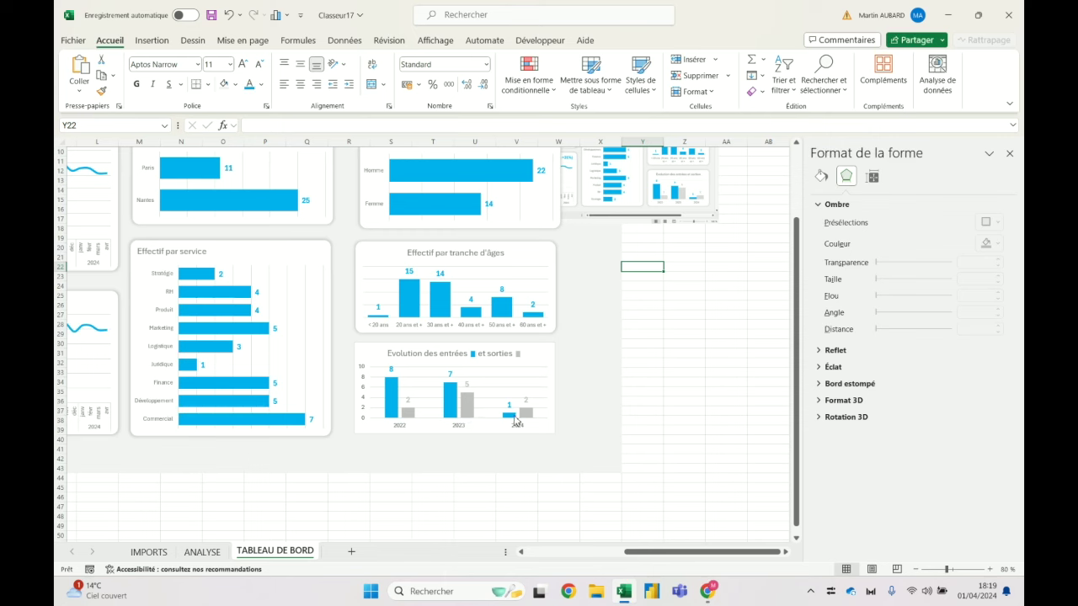
click(651, 362)
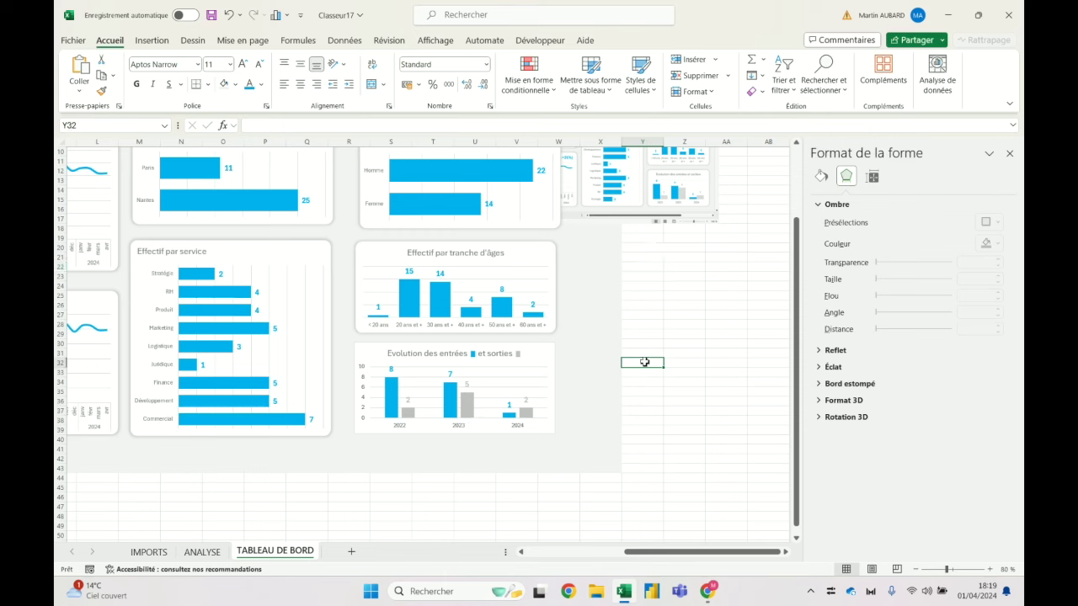
Remove the entries/exits chart's outline and apply an outer shadow.
click(539, 354)
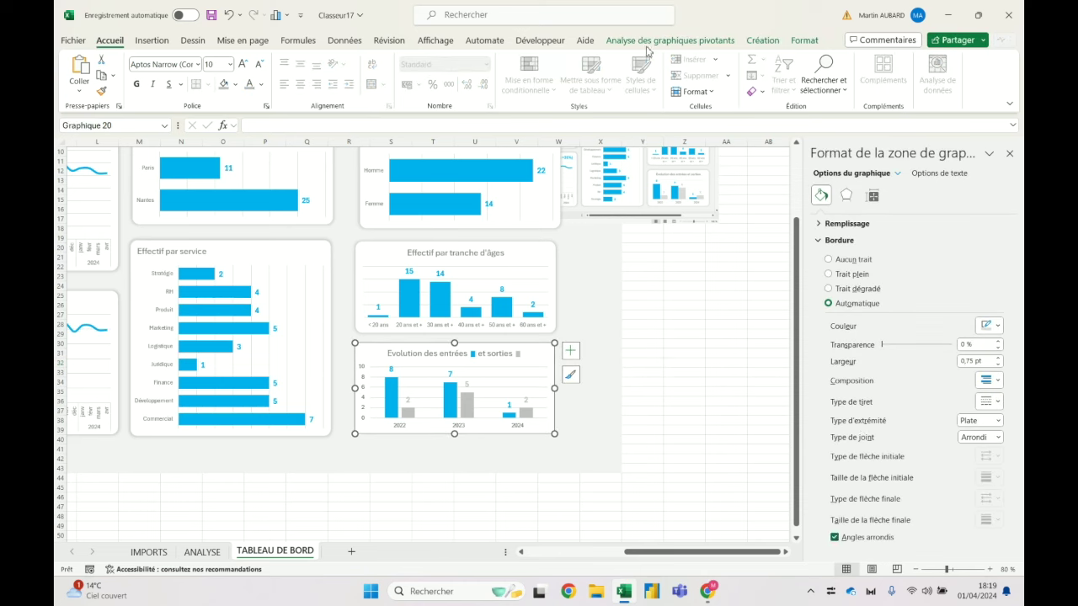
click(804, 40)
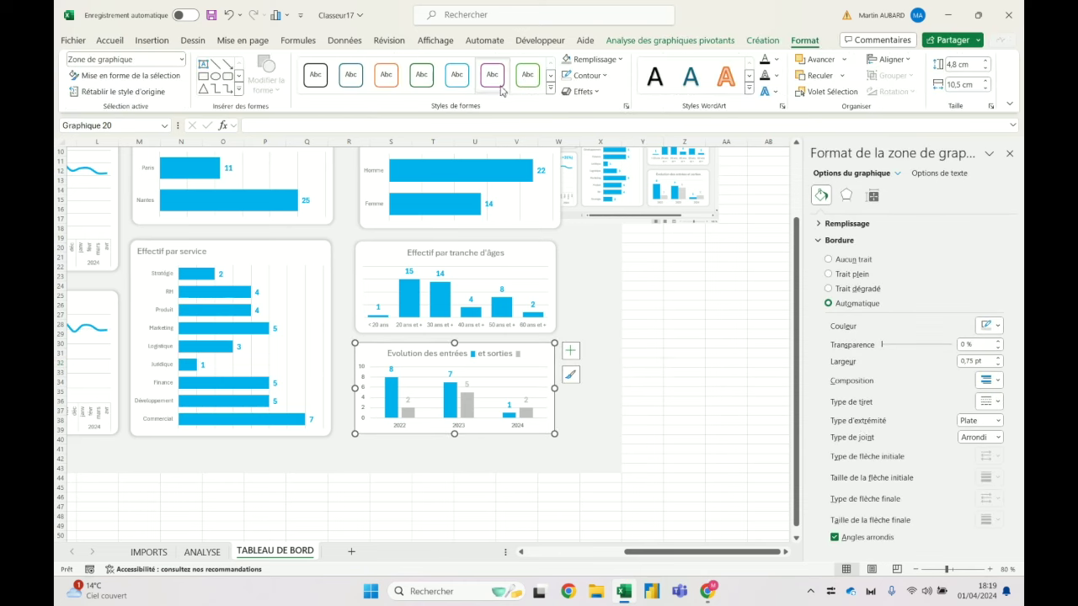
click(586, 75)
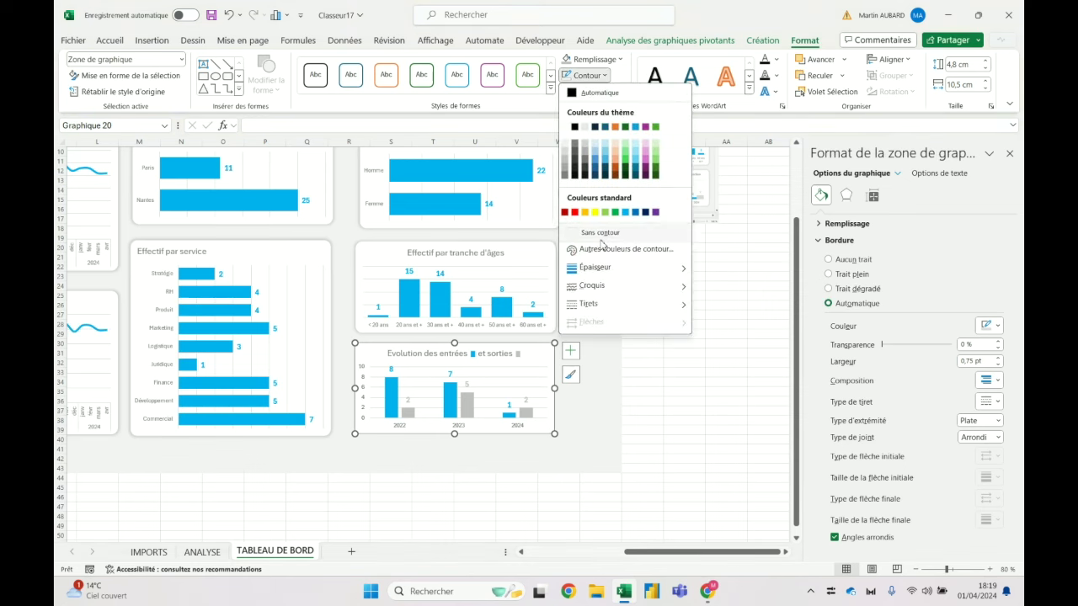
click(599, 232)
click(582, 91)
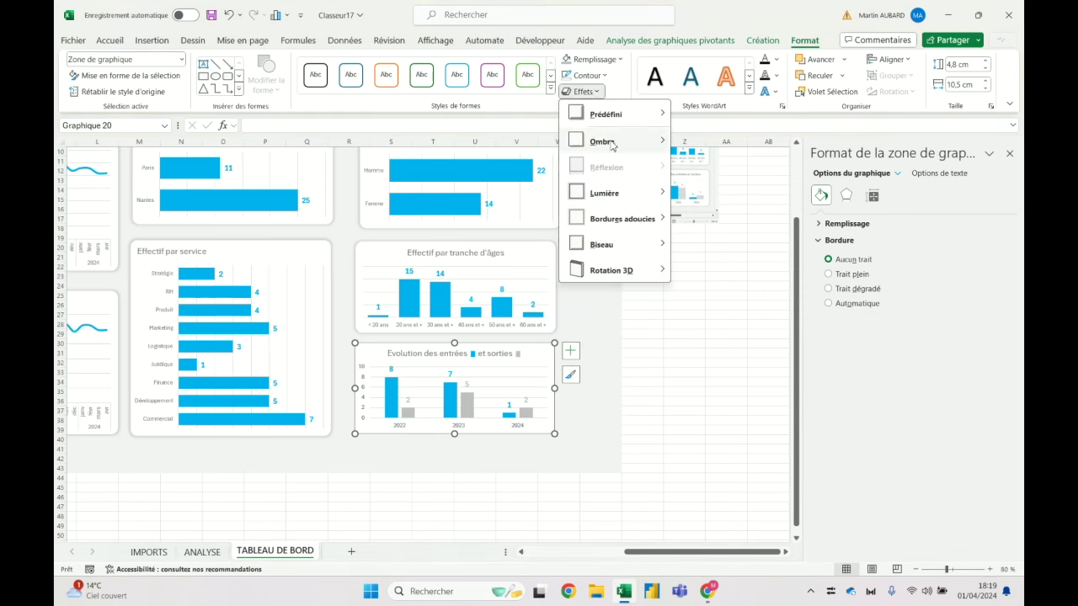
click(757, 297)
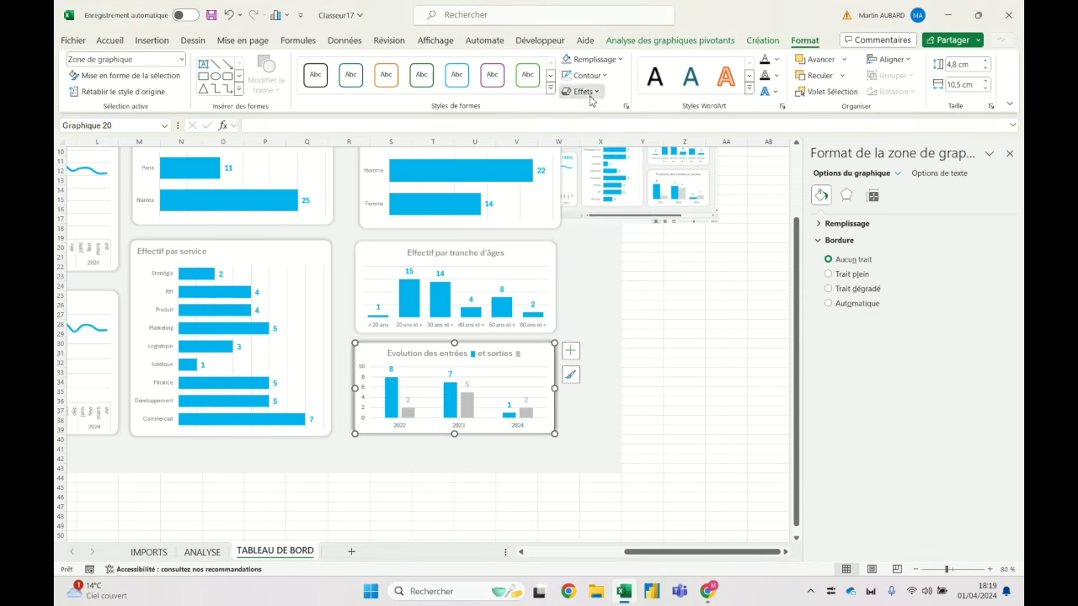
Soften the shadow with a lighter colour and smaller size, then close the formatting pane.
click(590, 94)
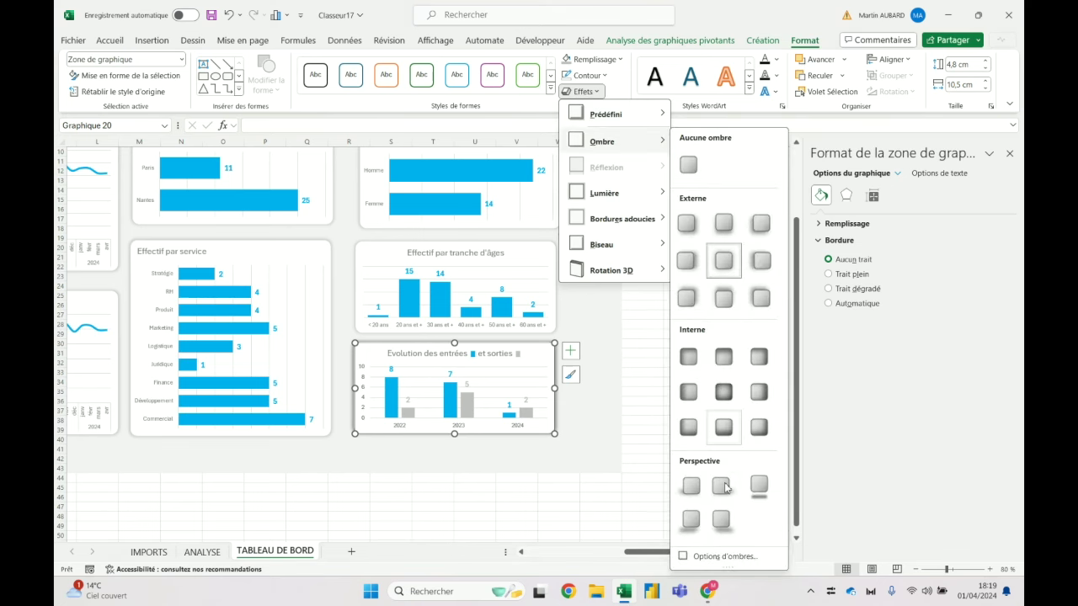
click(717, 556)
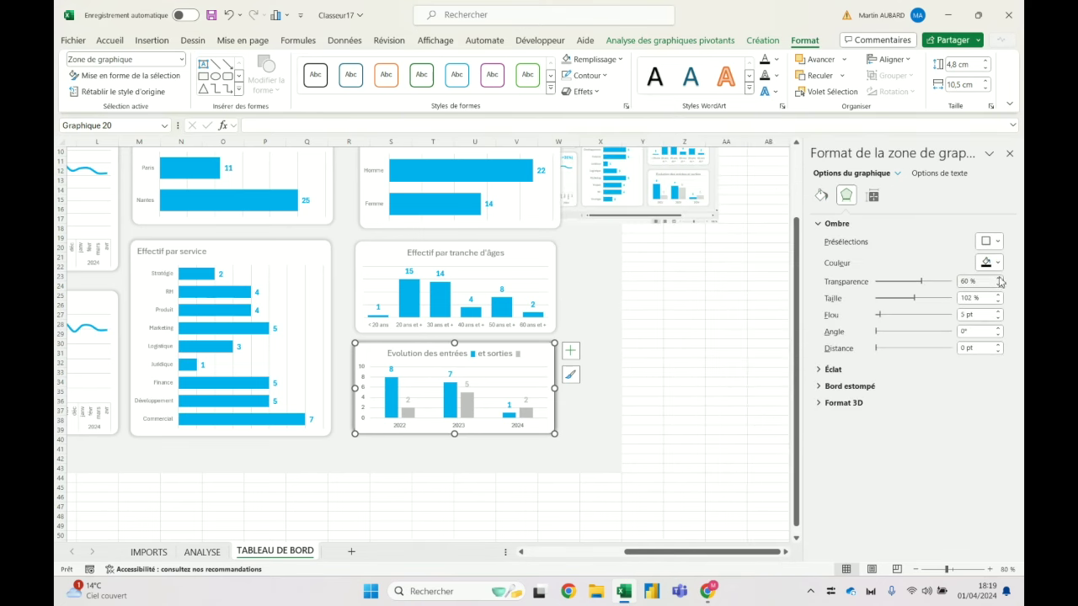
click(987, 262)
click(935, 316)
click(999, 301)
click(716, 344)
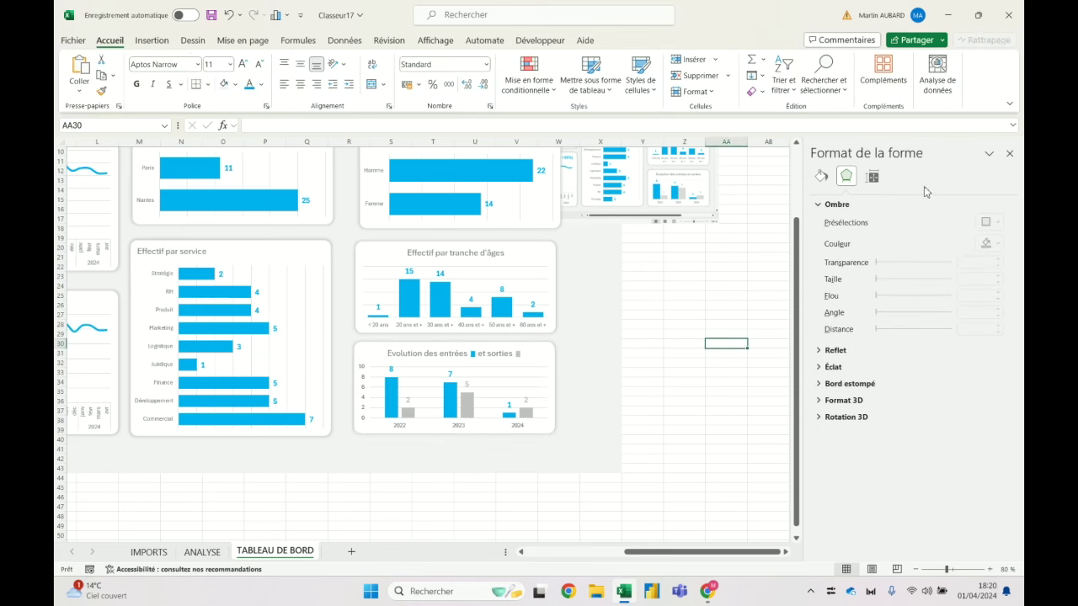
click(1010, 154)
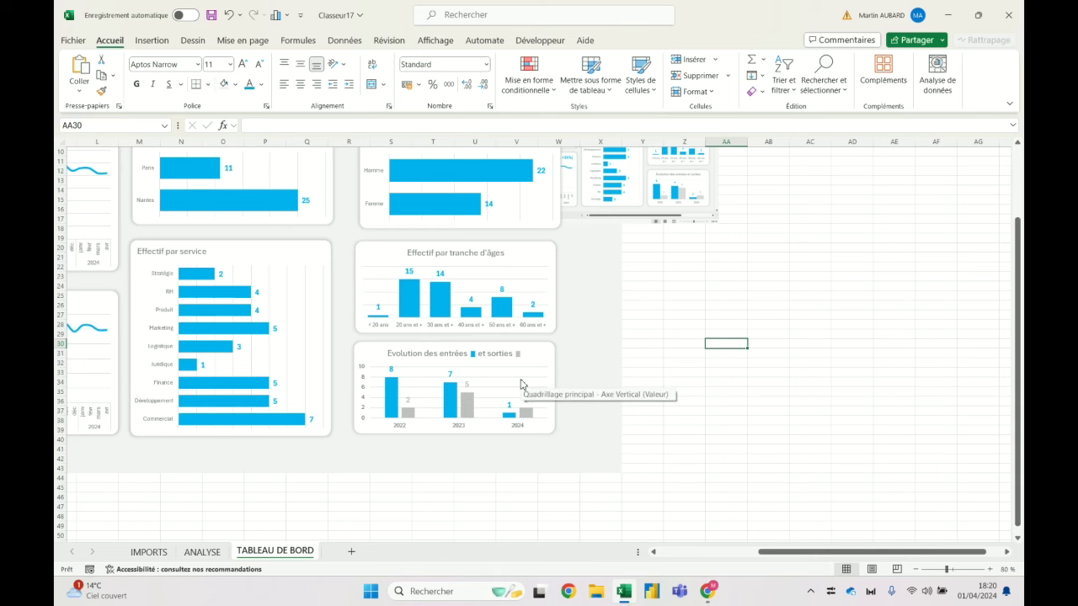
Reposition the dashboard screenshot and enlarge it.
scroll(589, 438, left, 10)
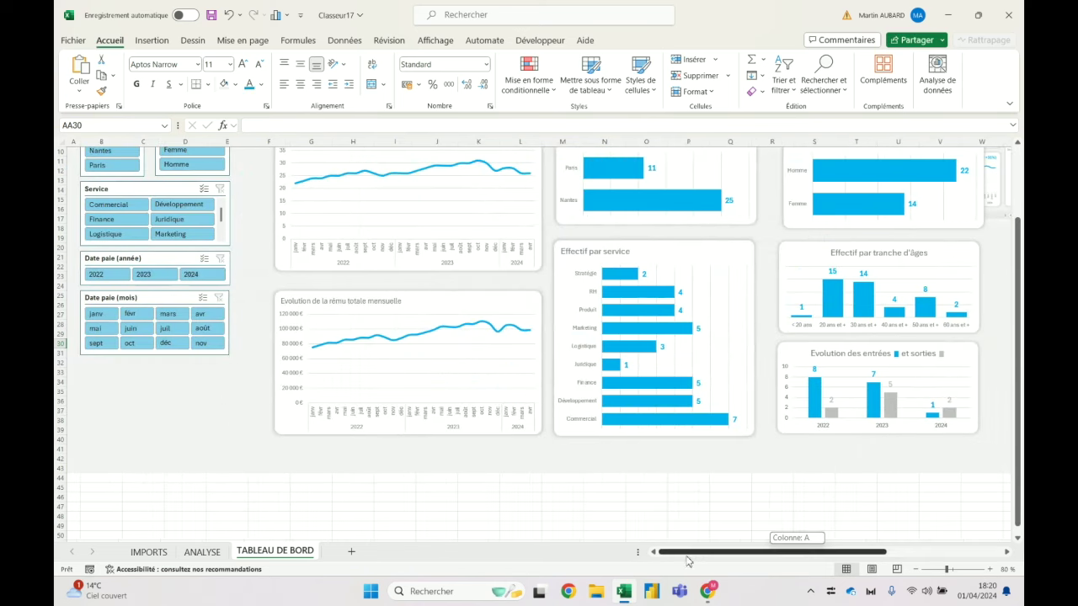
scroll(674, 506, up, 3)
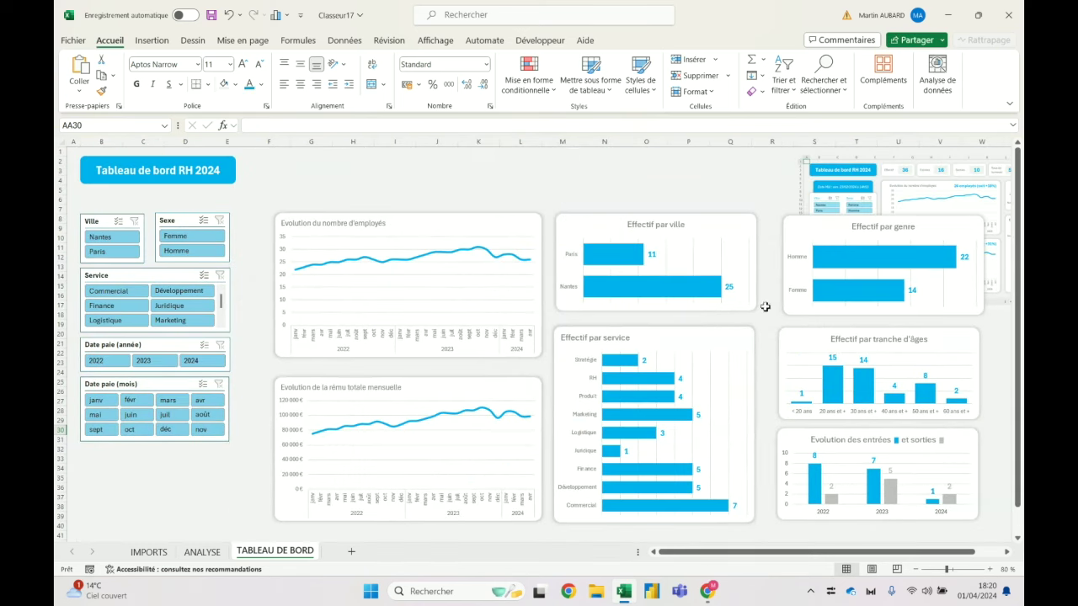
drag(883, 192, 655, 185)
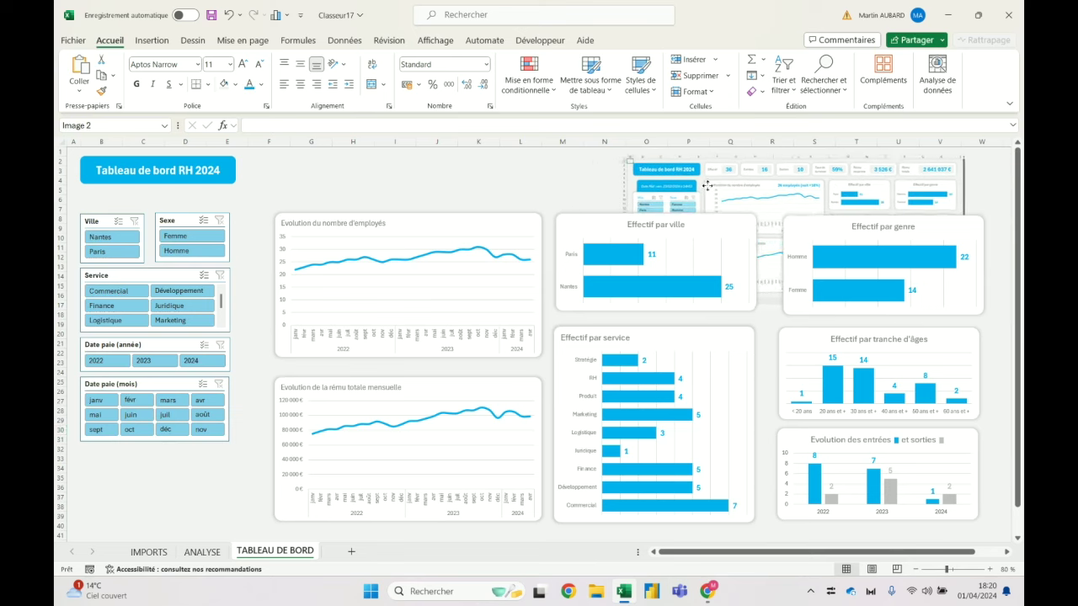
drag(655, 185, 715, 192)
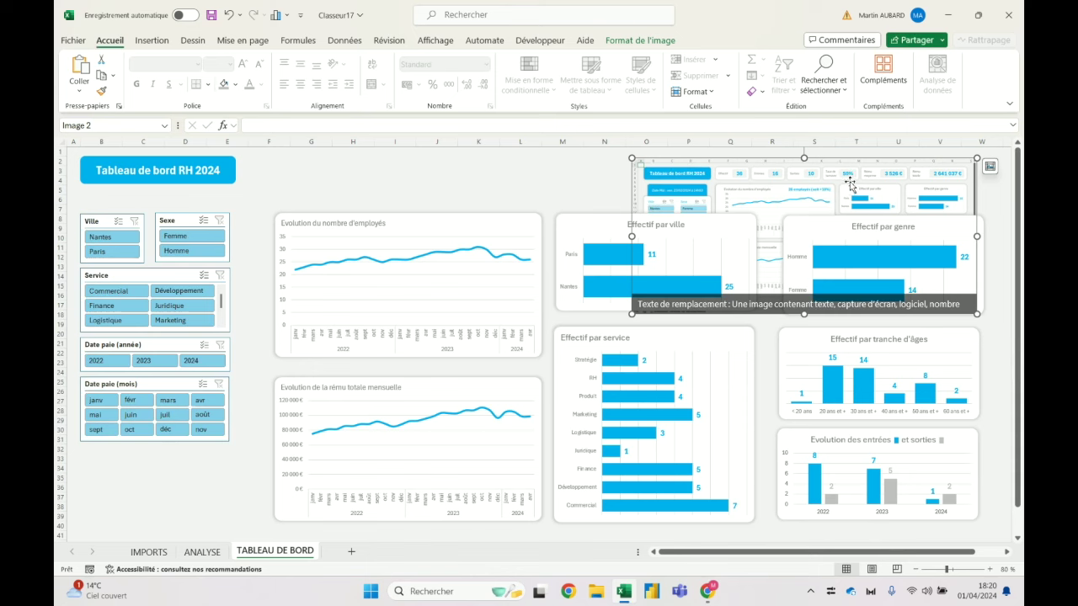
drag(843, 190, 794, 194)
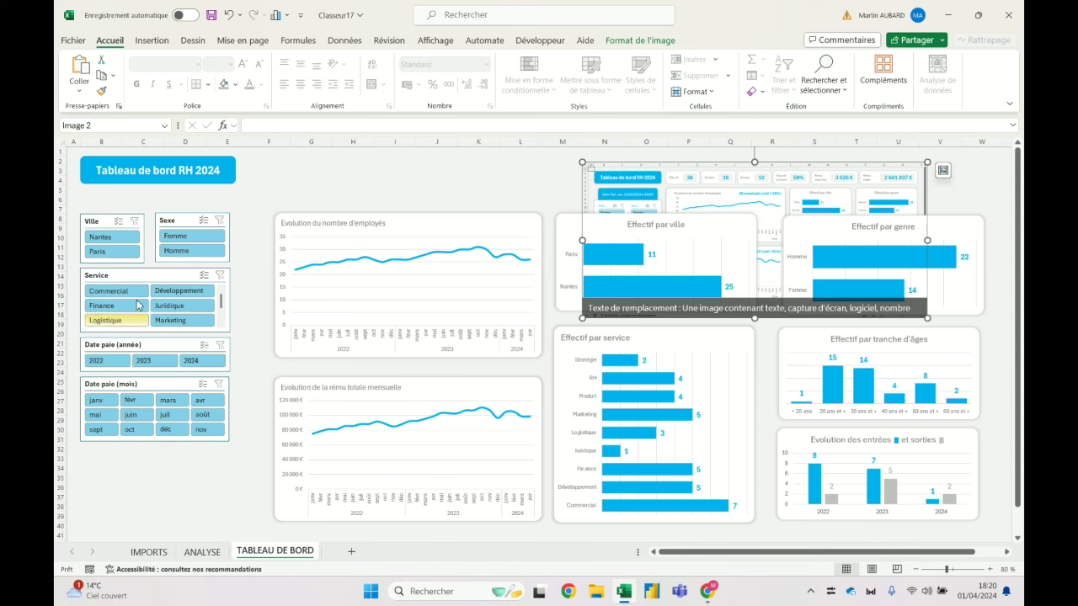
click(500, 174)
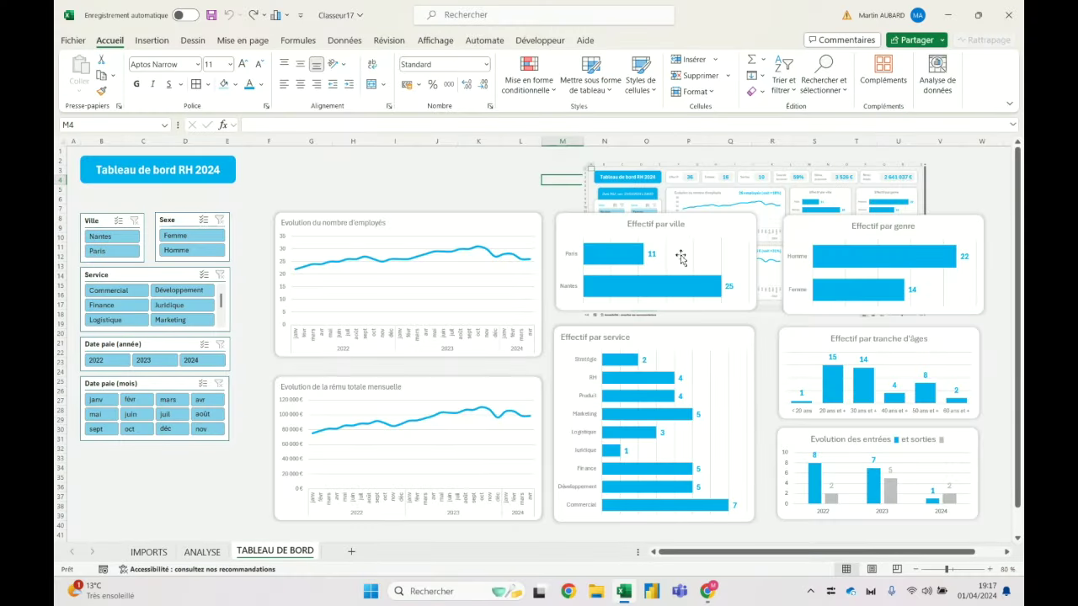
drag(684, 193, 735, 187)
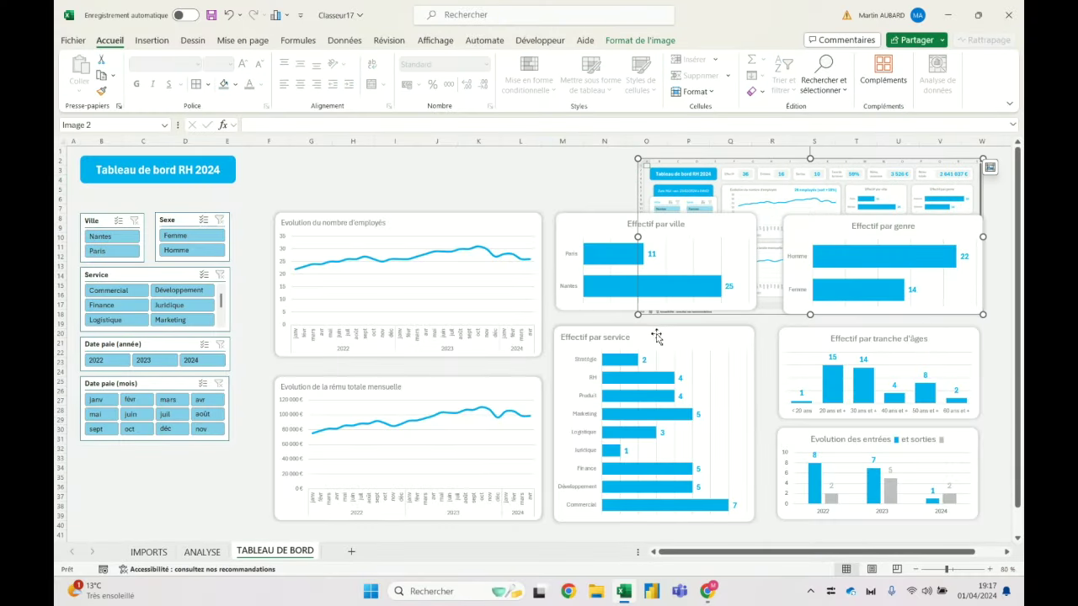
mouse_move(637, 314)
mouse_down()
mouse_move(485, 414)
mouse_move(409, 418)
mouse_up()
Bring the screenshot to the foreground (Premier plan) and move it right over the charts.
click(640, 40)
click(806, 59)
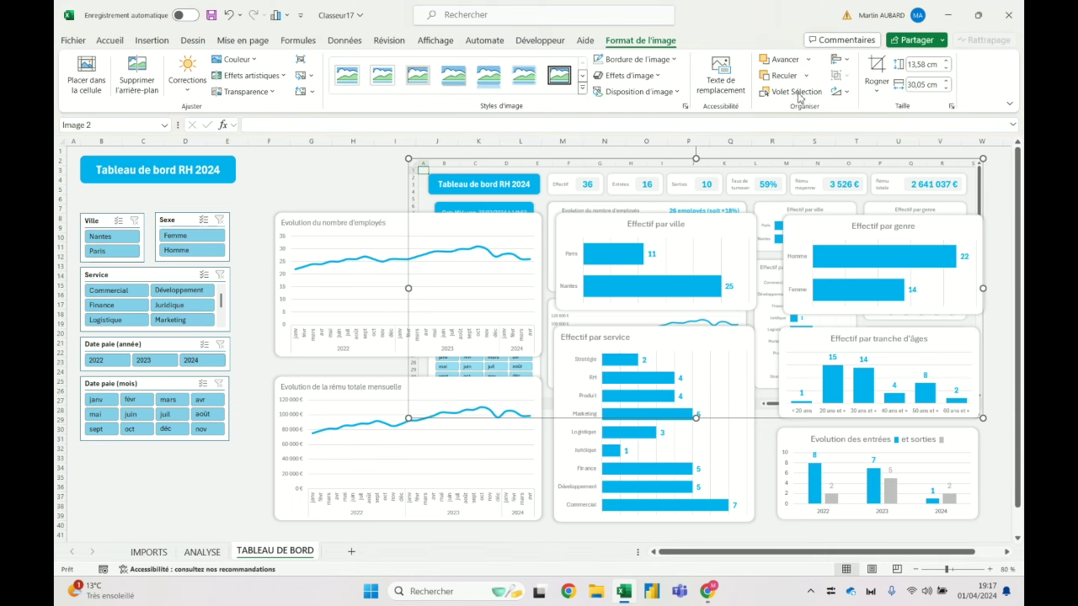
click(798, 95)
drag(666, 187, 804, 187)
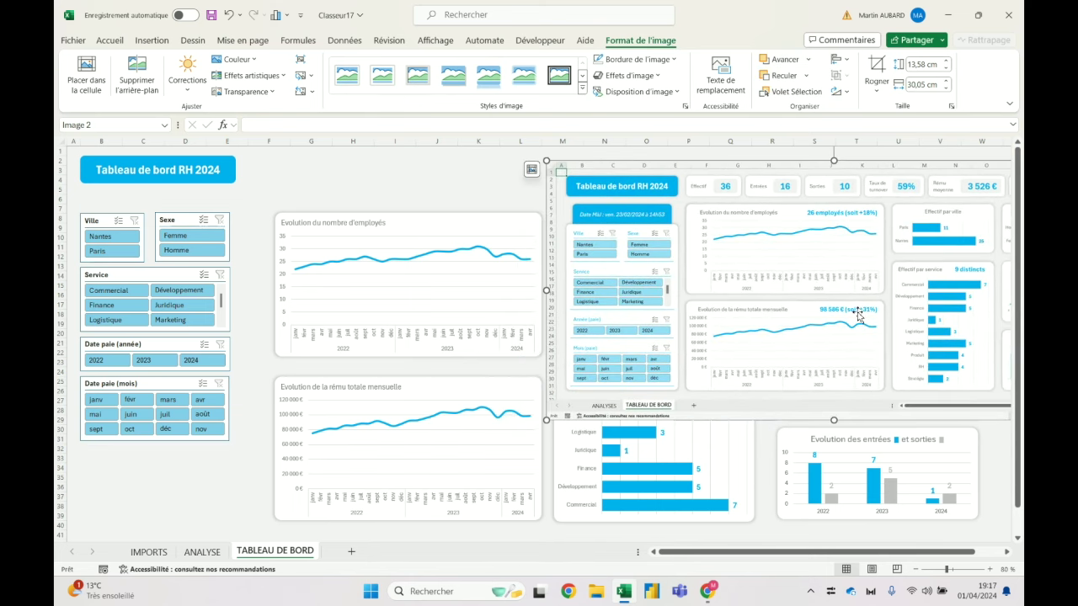
click(452, 190)
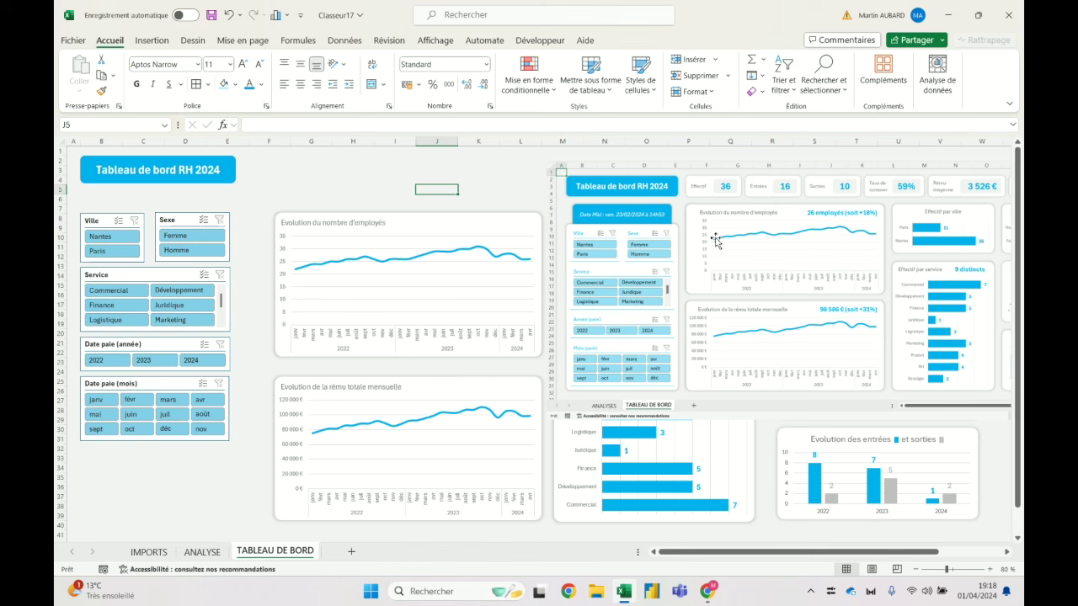
Filter the dashboard to 2023 in the Date paie (année) slicer and go to ANALYSE.
click(154, 362)
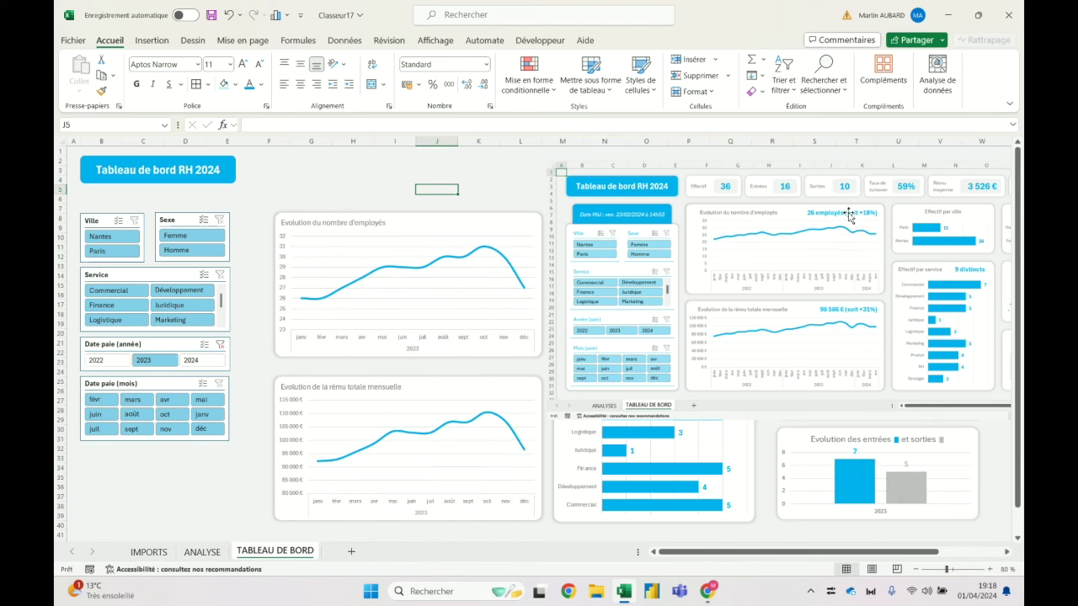
click(214, 551)
click(487, 398)
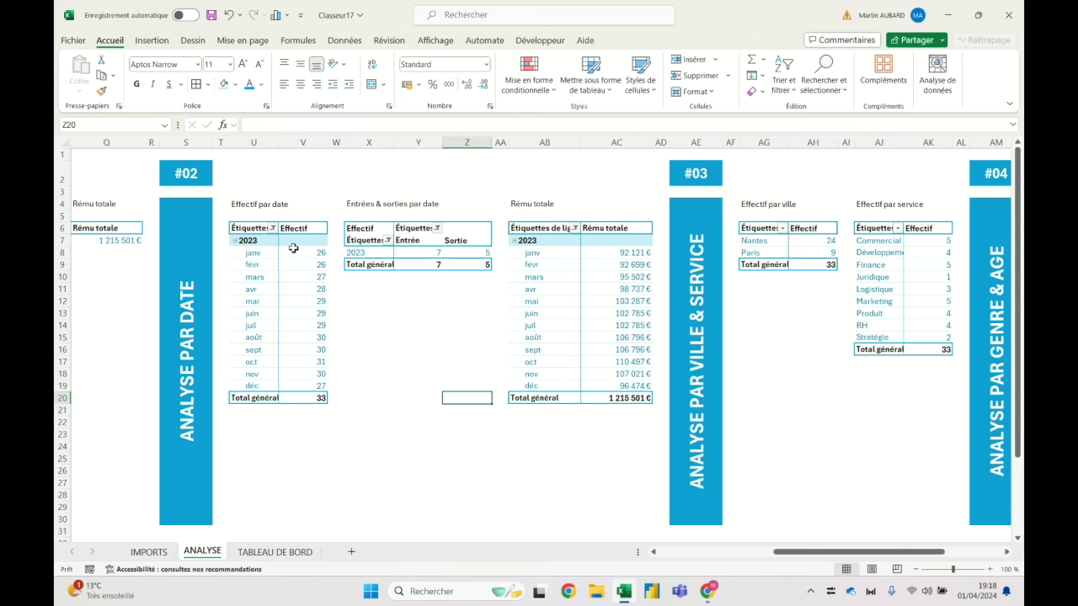
Insert new columns at column X and set their width to 12.
click(364, 143)
key(ctrl+plus)
key(ctrl+plus)
key(ctrl+plus)
key(ctrl+plus)
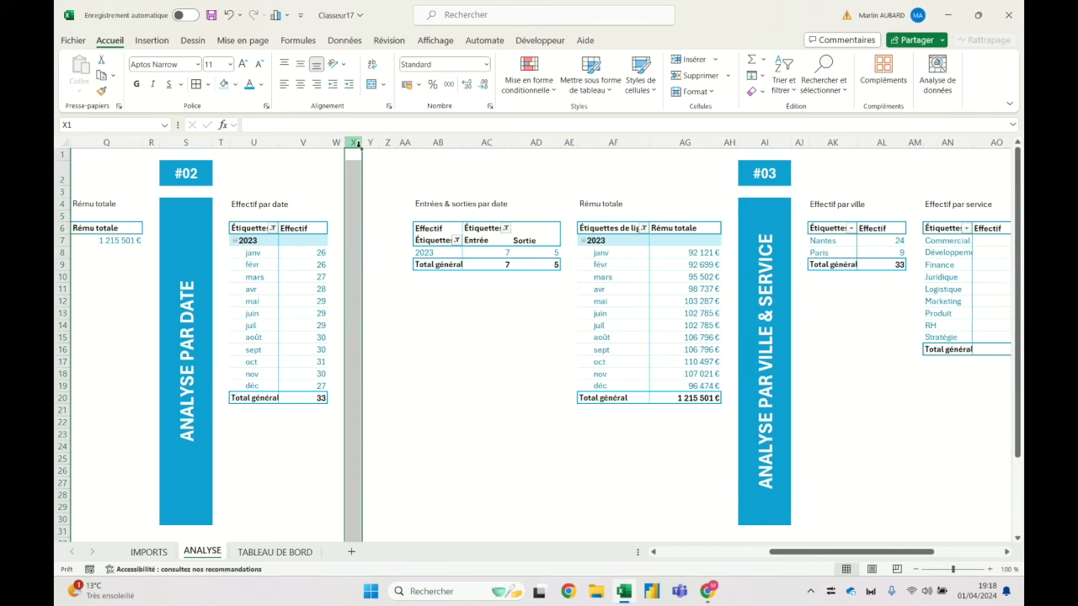
right_click(371, 142)
click(397, 339)
text(12)
key(Return)
click(370, 216)
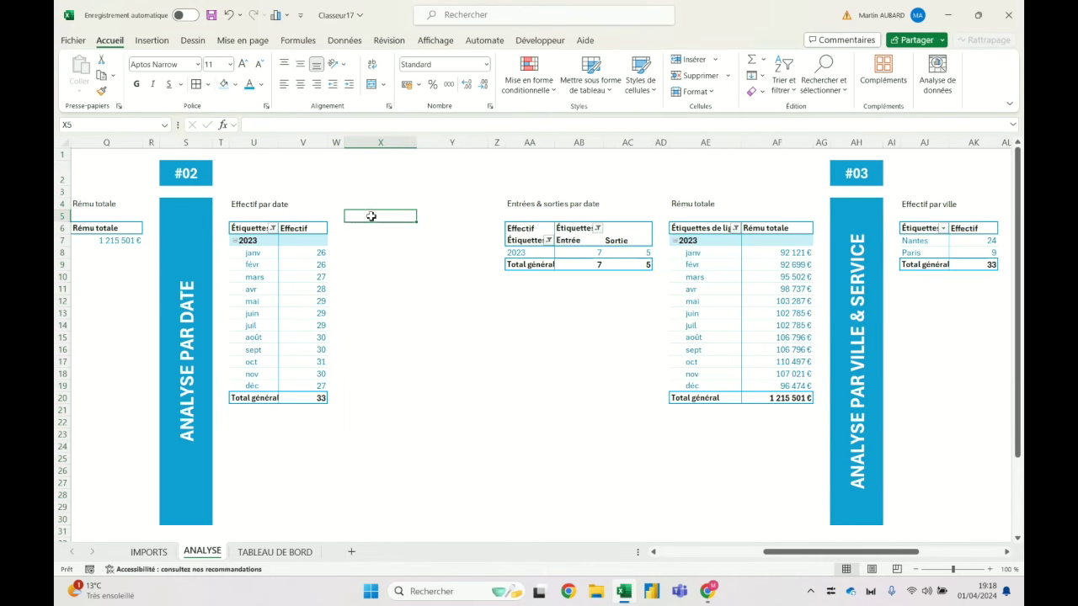
Enter the heading 'Titre dynamique' in cell X4.
click(373, 207)
text(Titres)
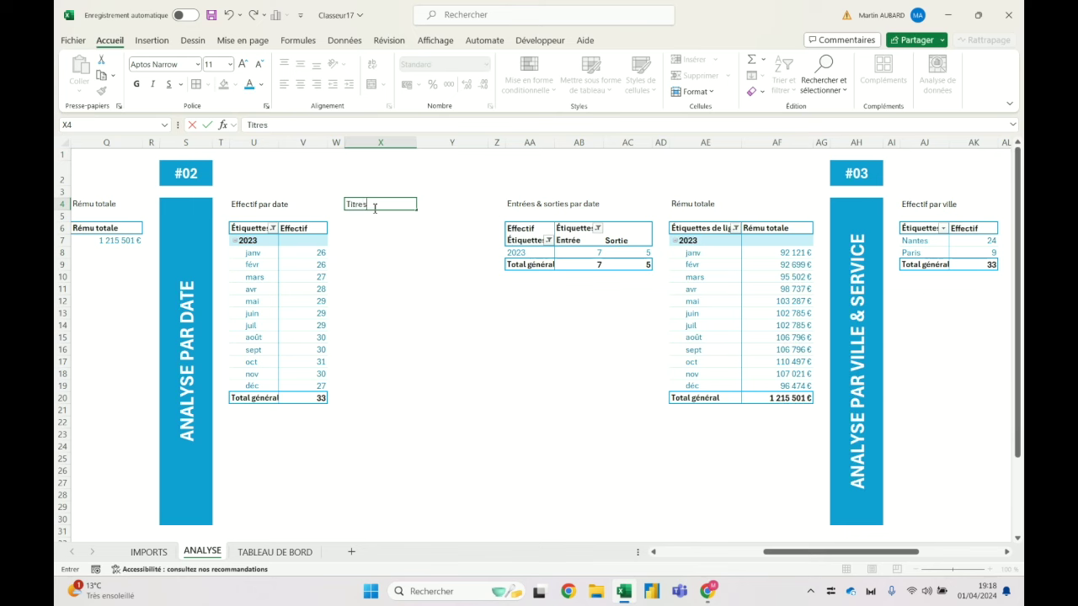
text(dynamiqu)
text(e)
key(Return)
Fill X6:X10 light blue and Y6:Y10 a lighter blue.
click(371, 232)
drag(376, 229, 383, 267)
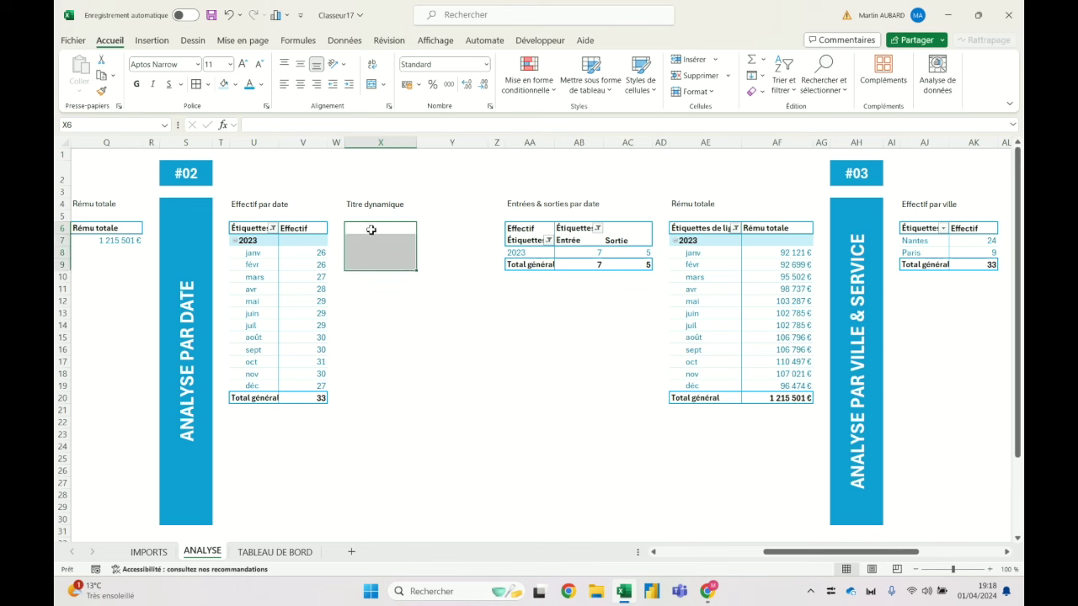
drag(371, 227, 374, 278)
click(235, 84)
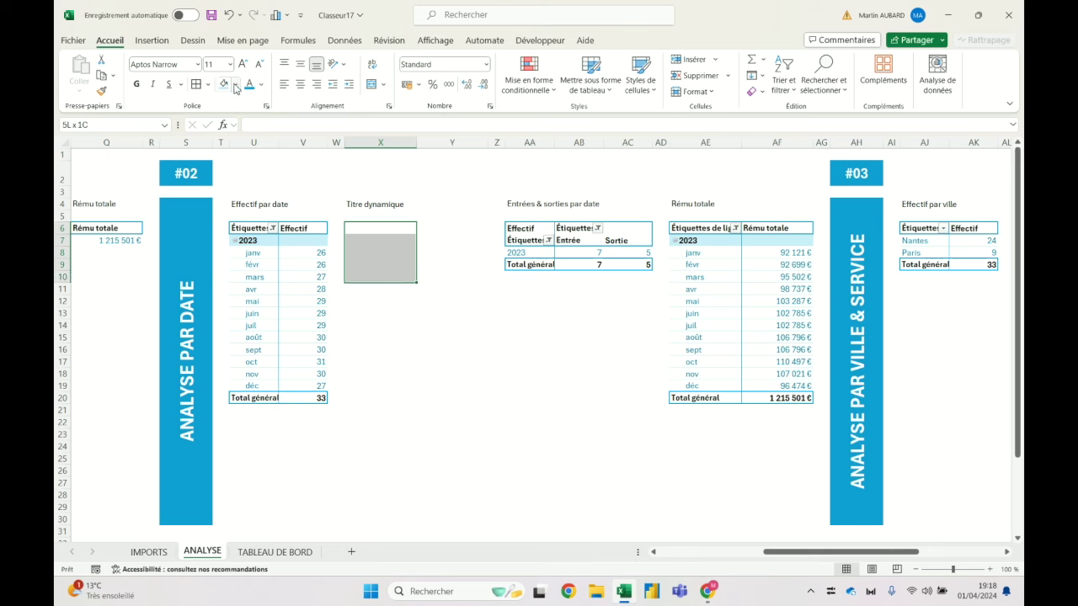
click(282, 202)
drag(438, 228, 433, 280)
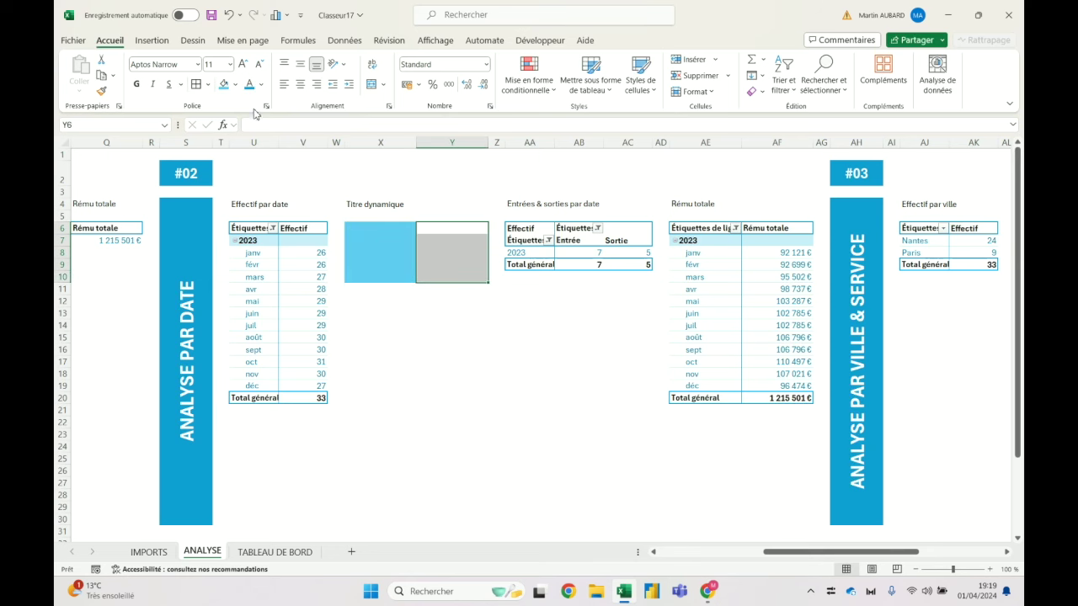
click(235, 84)
click(292, 136)
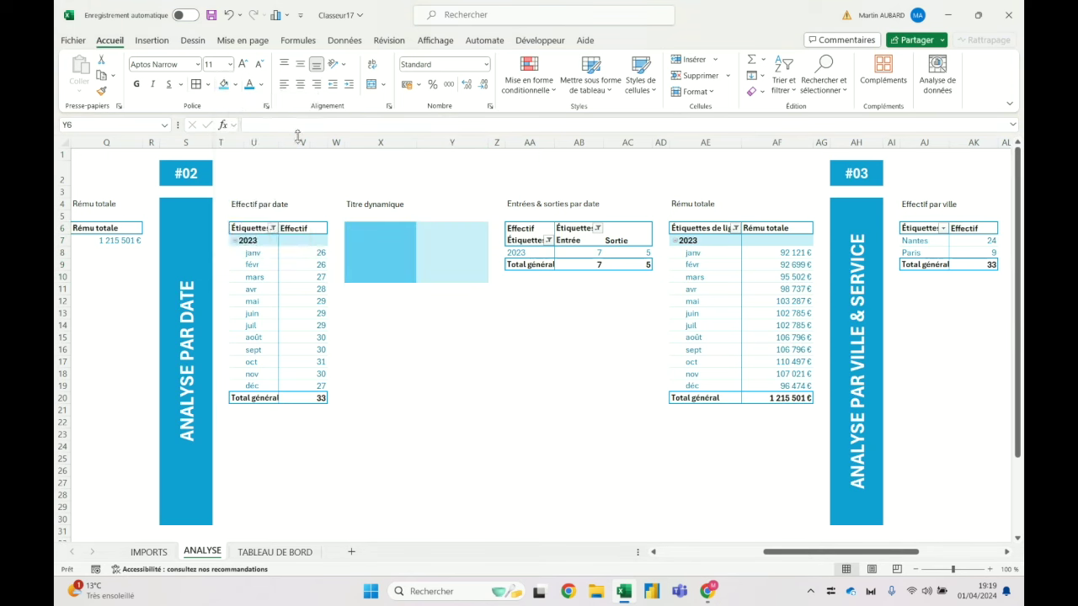
drag(400, 236, 447, 274)
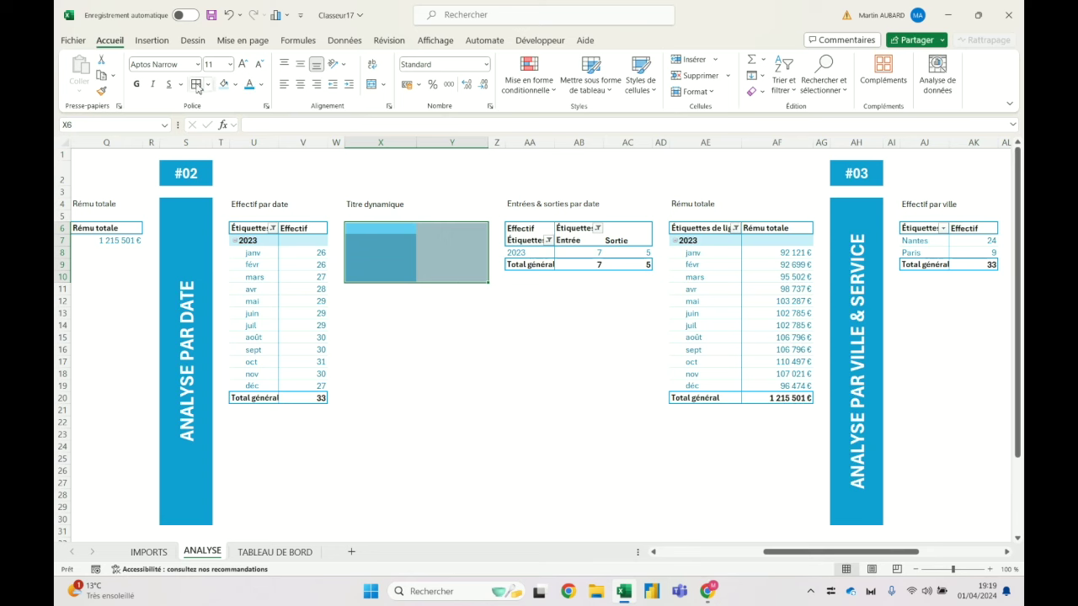
click(402, 228)
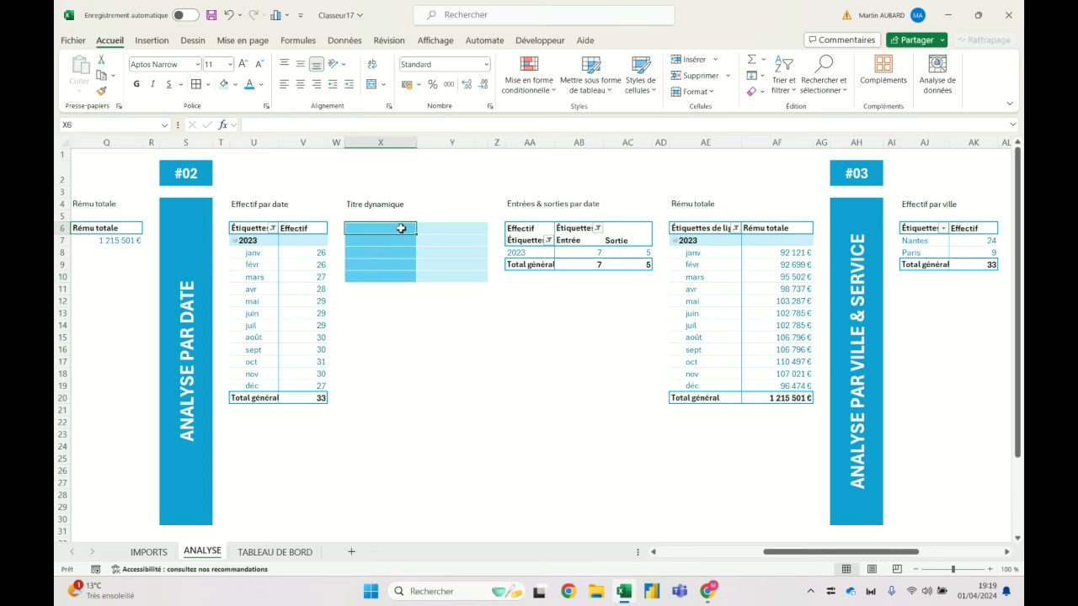
Enter the labels Effectif début, Effectif fin, Variation and Titre in X6:X9.
text(Effe)
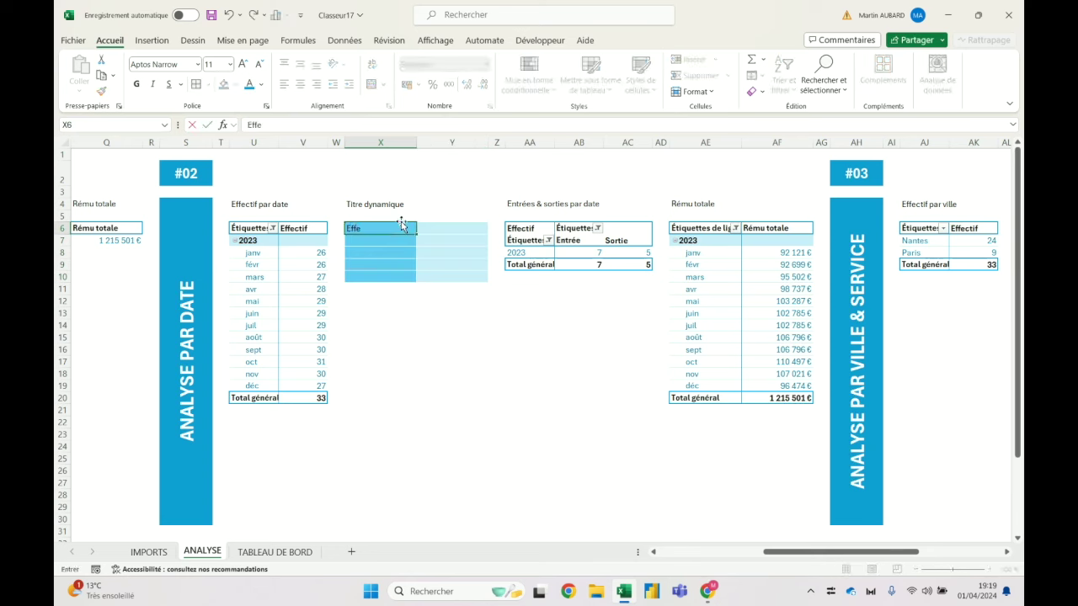
text(ctif début)
key(Return)
text(E)
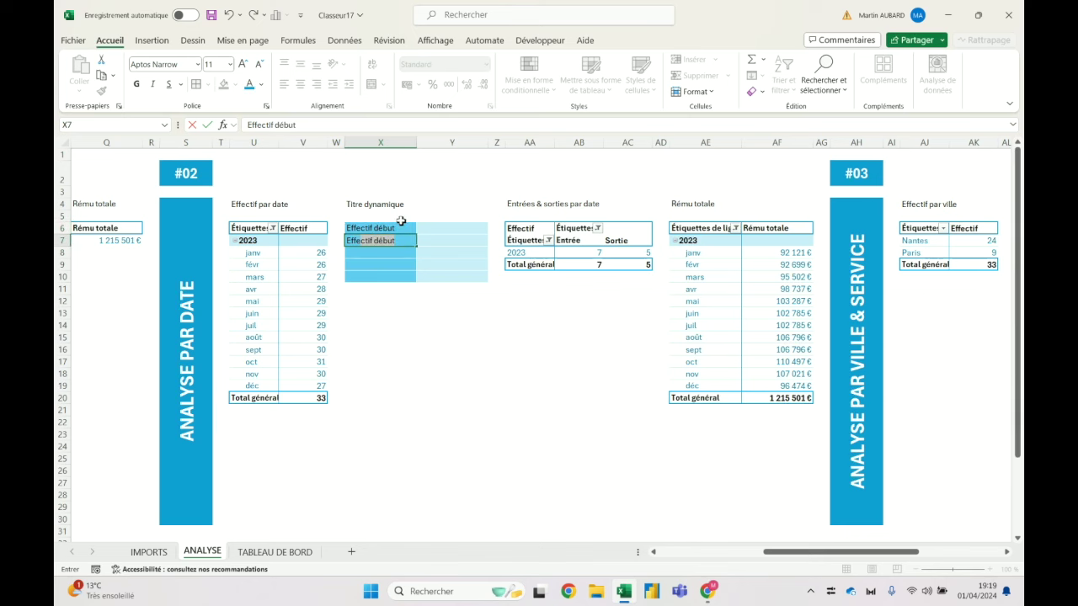
text(fin)
key(Return)
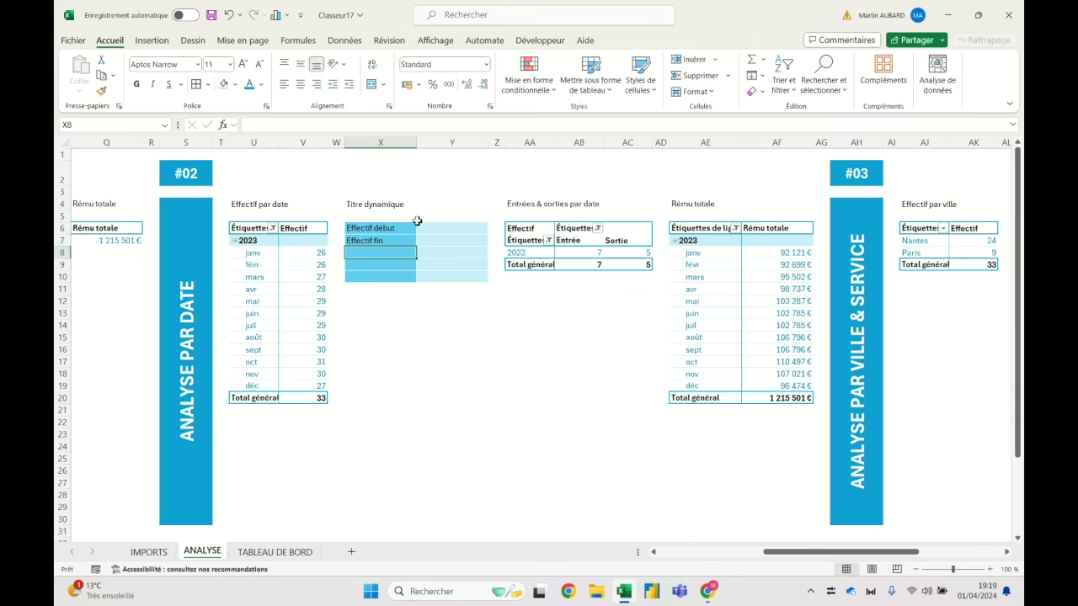
text(Variation)
key(Return)
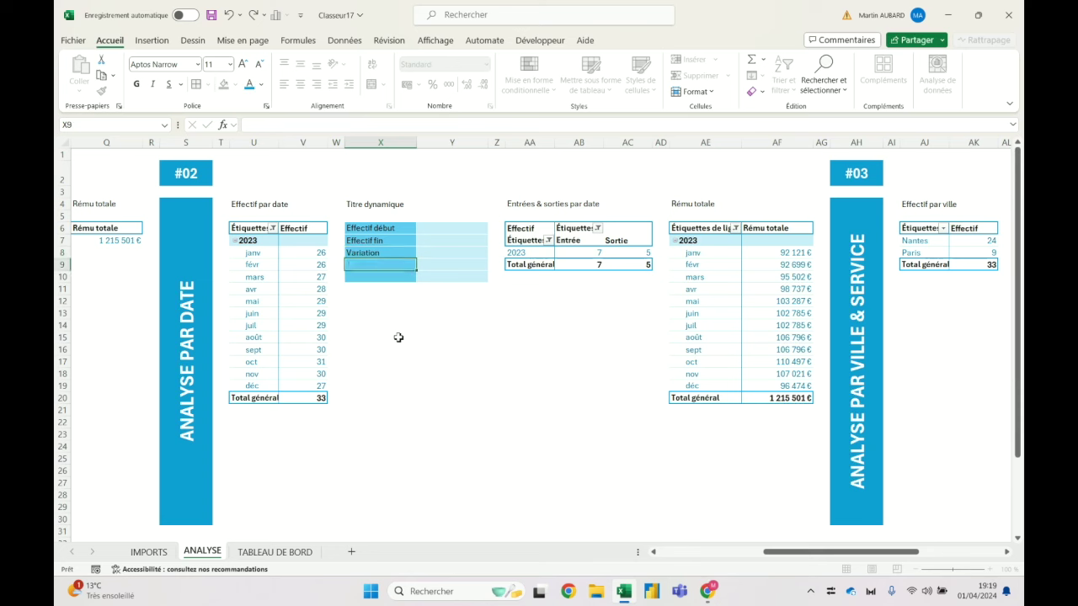
text(Ti)
key(Return)
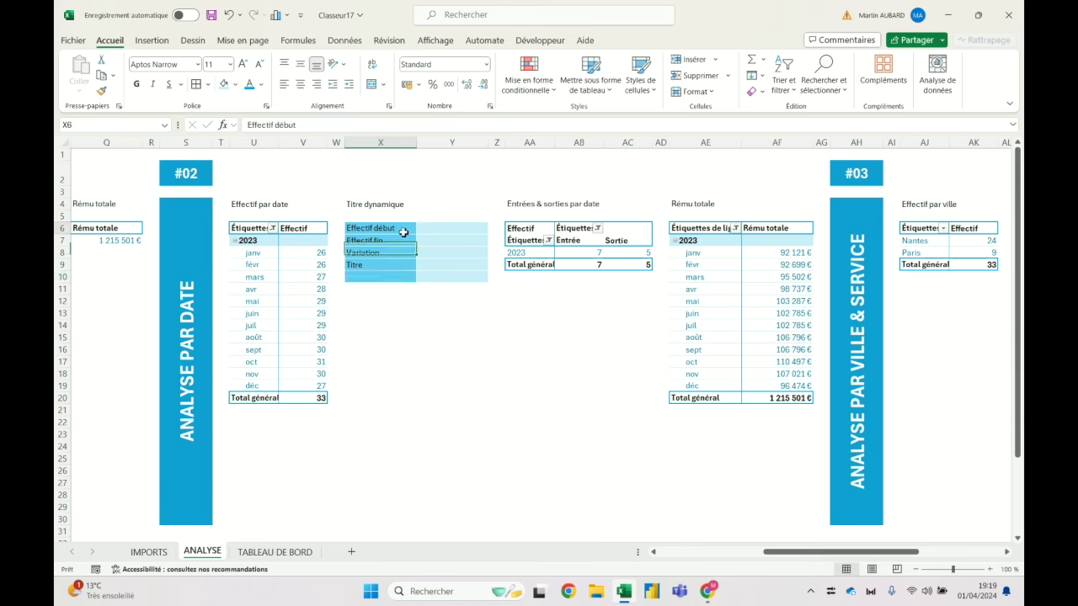
Right-align the labels, make their text white, and begin a formula in Y6.
drag(404, 232, 404, 276)
click(316, 84)
click(262, 85)
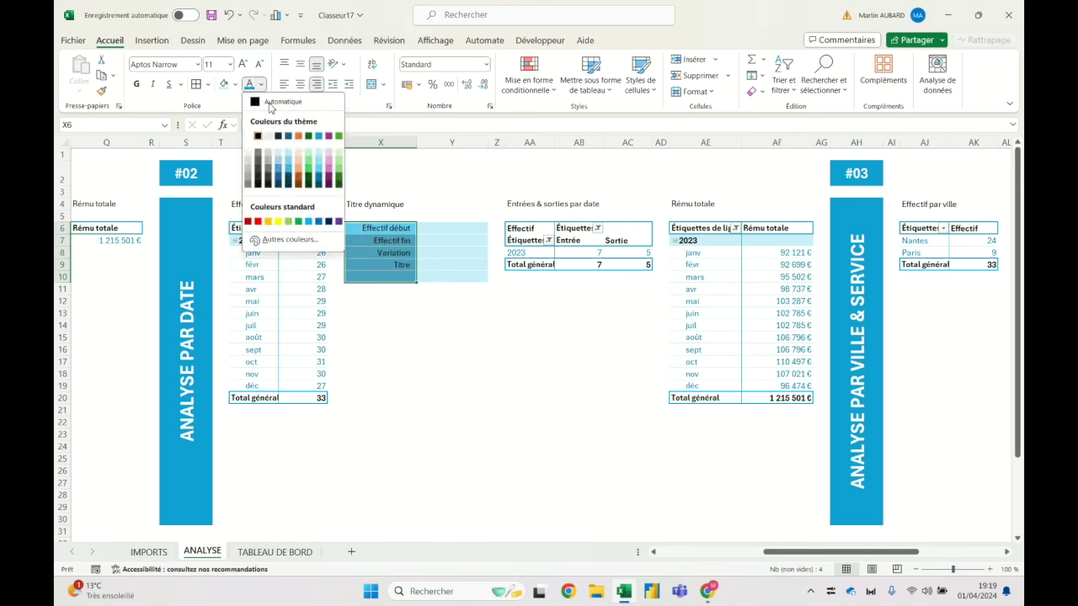
click(258, 133)
click(438, 227)
text(=)
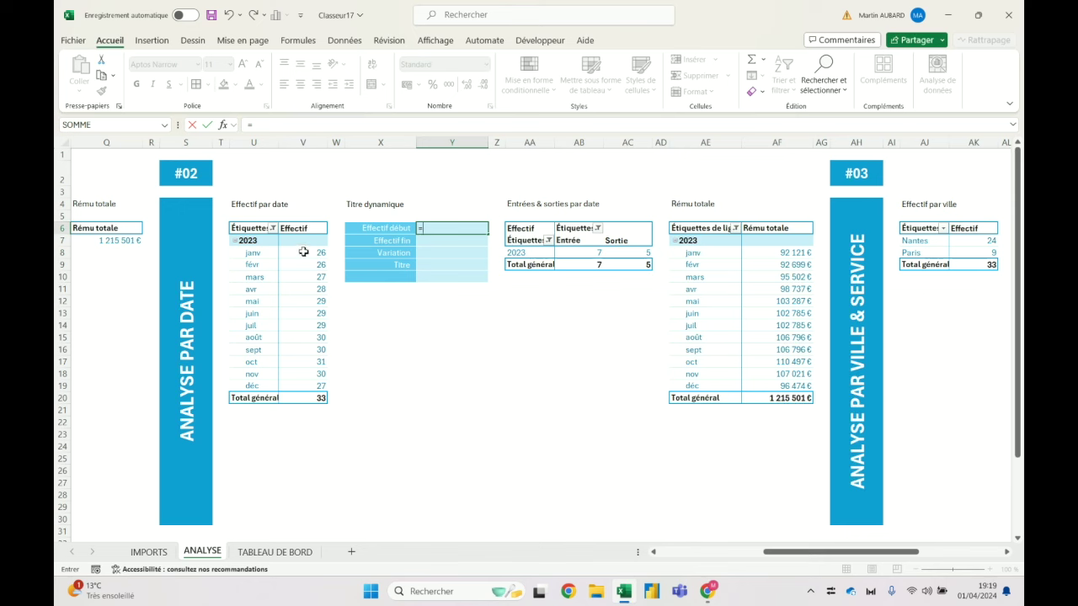
Enter =V8 in Y6 so Effectif début shows January's headcount of 26.
click(304, 252)
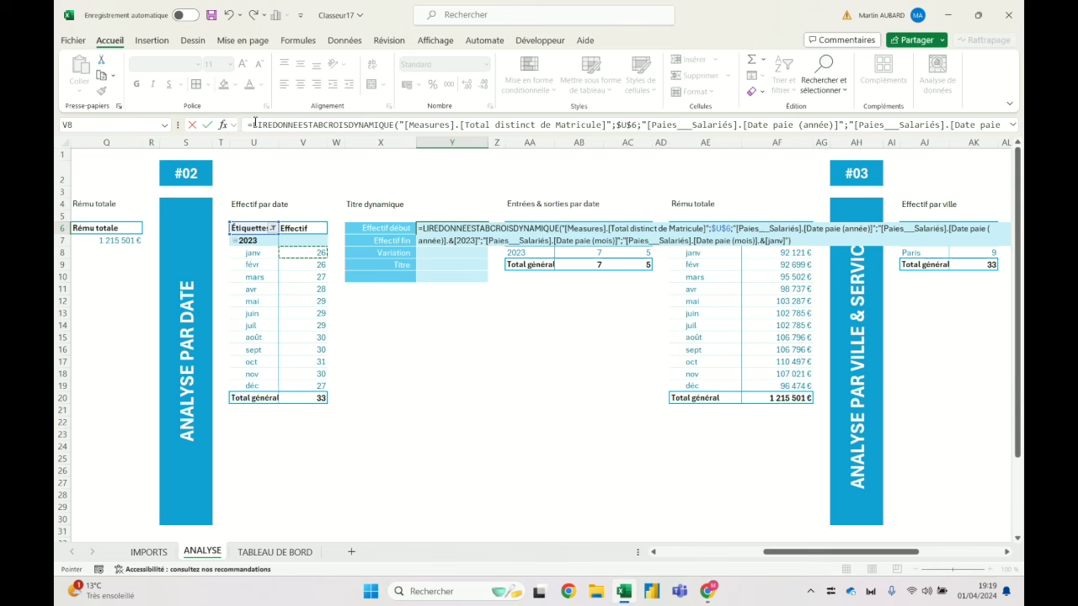
key(Escape)
text(V8)
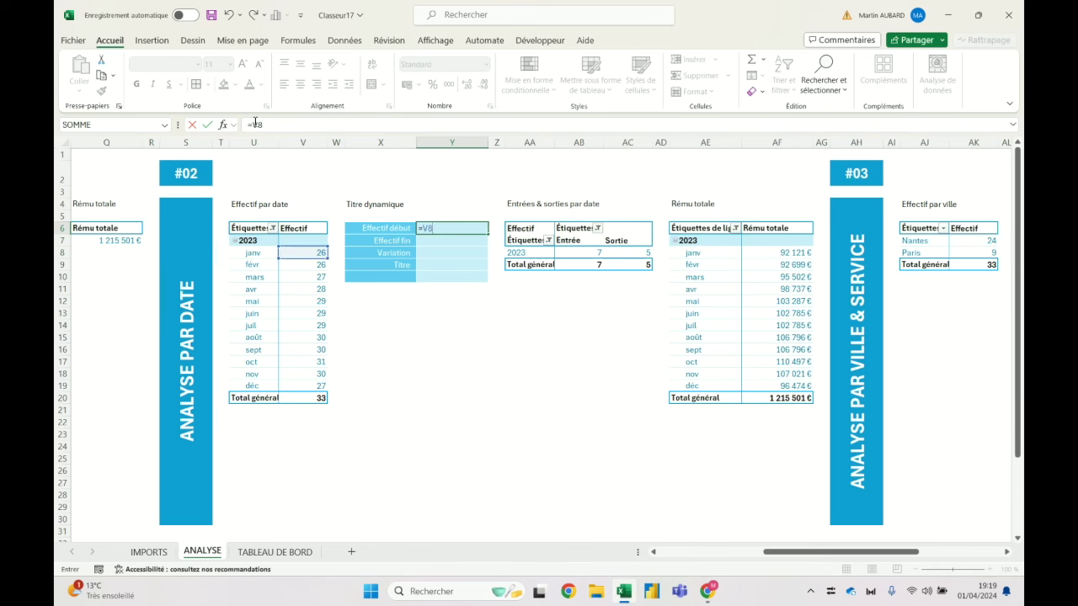
key(Return)
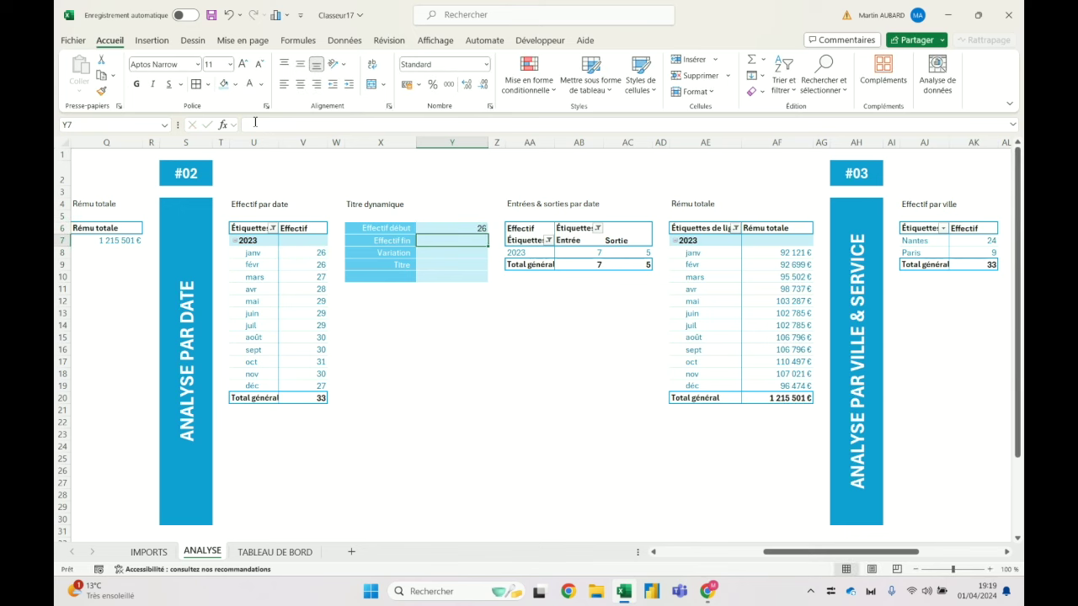
drag(468, 226, 470, 279)
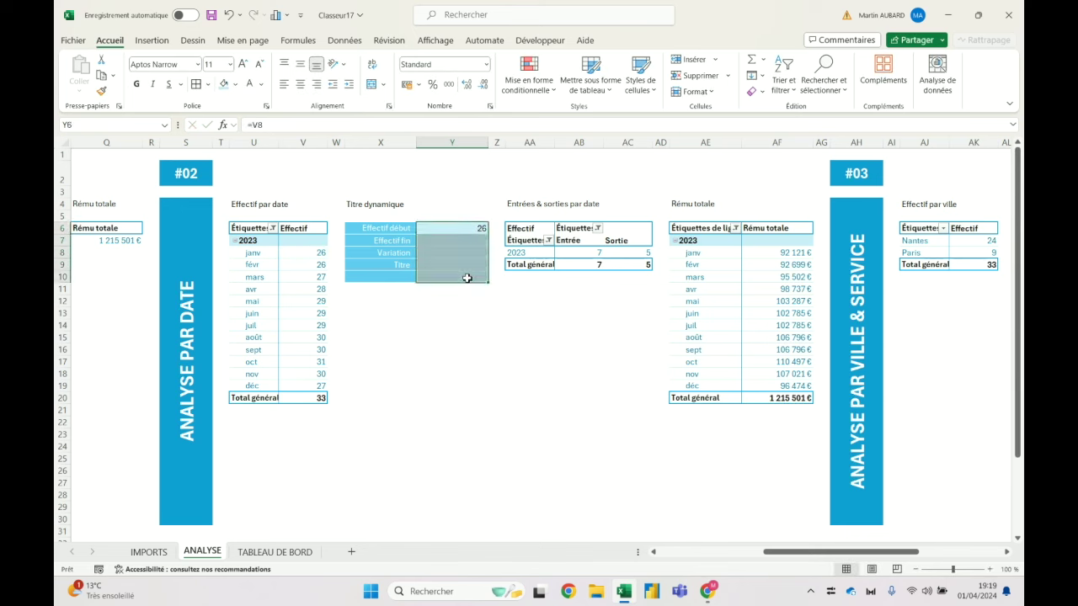
click(320, 389)
click(316, 399)
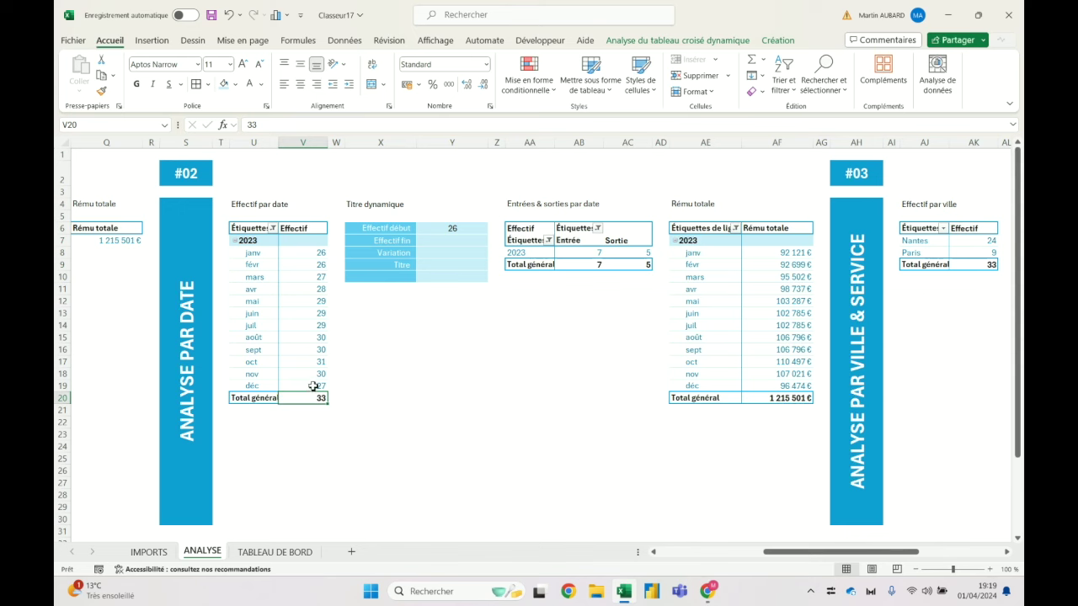
click(313, 386)
click(453, 242)
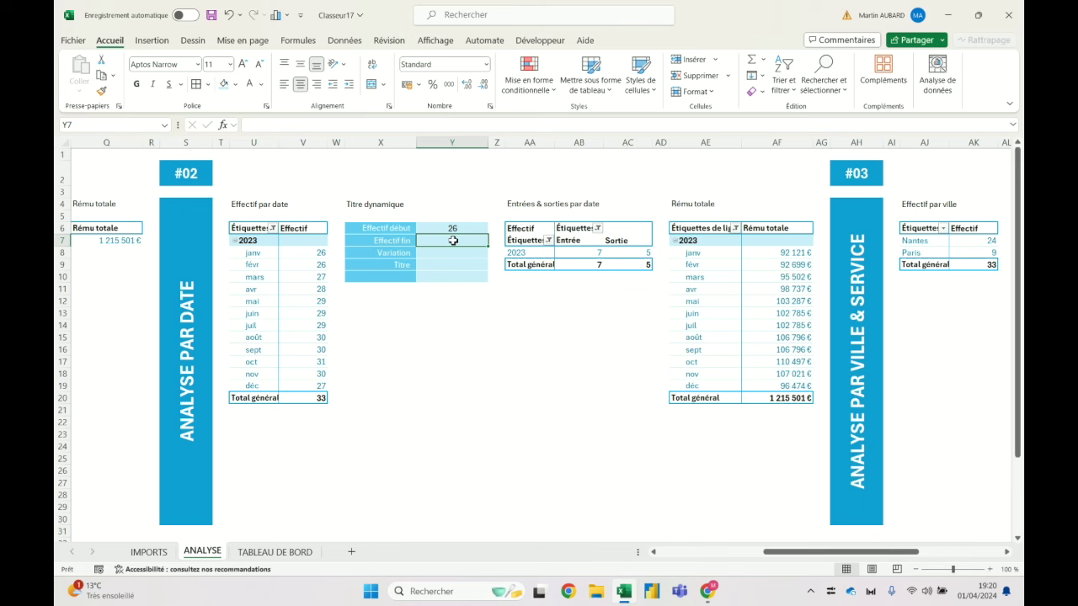
Start a RECHERCHEX in Y7 looking up VRAI over Effectif ranges extended to row 1000.
text(=r)
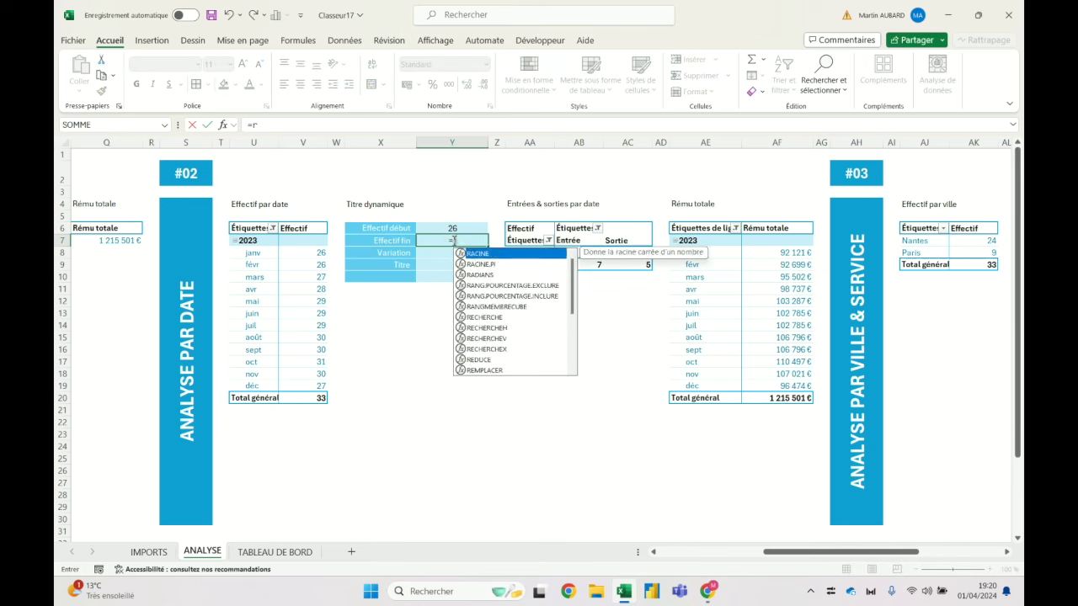
text(echerchex()
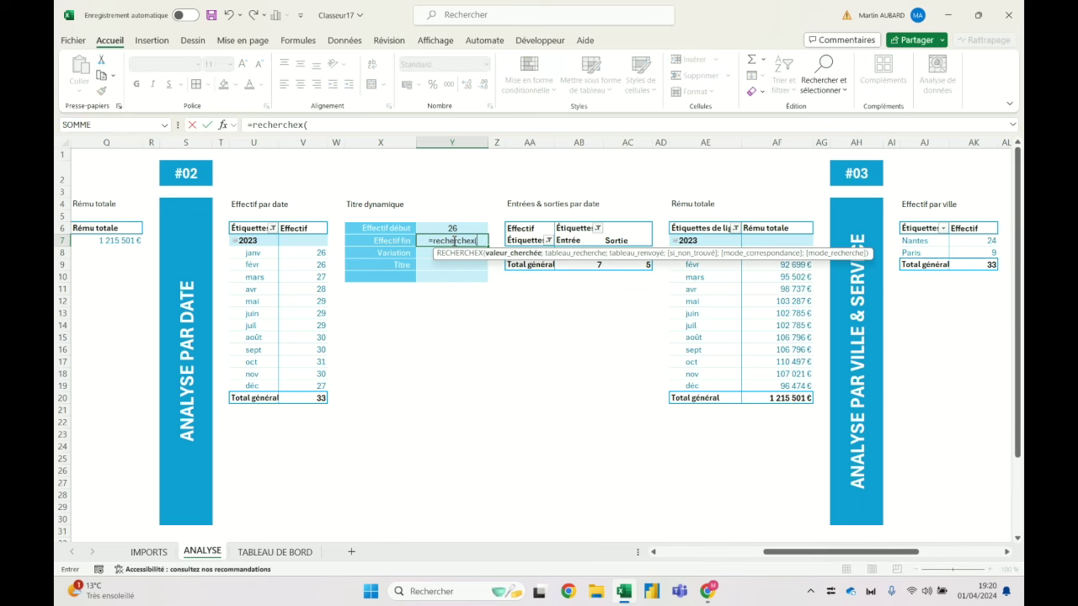
text(vrai;)
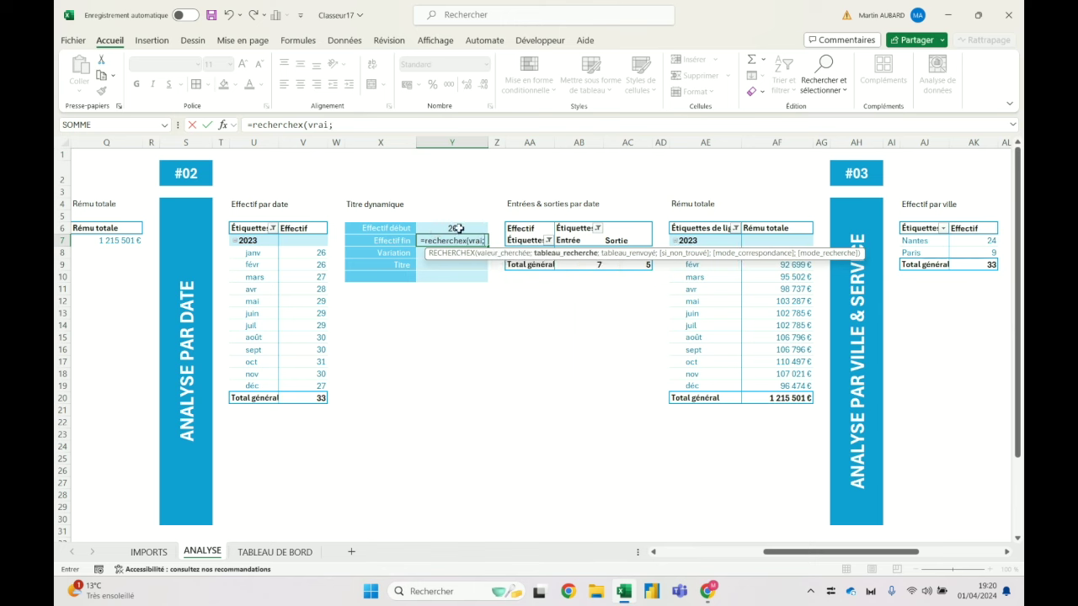
drag(312, 253, 310, 479)
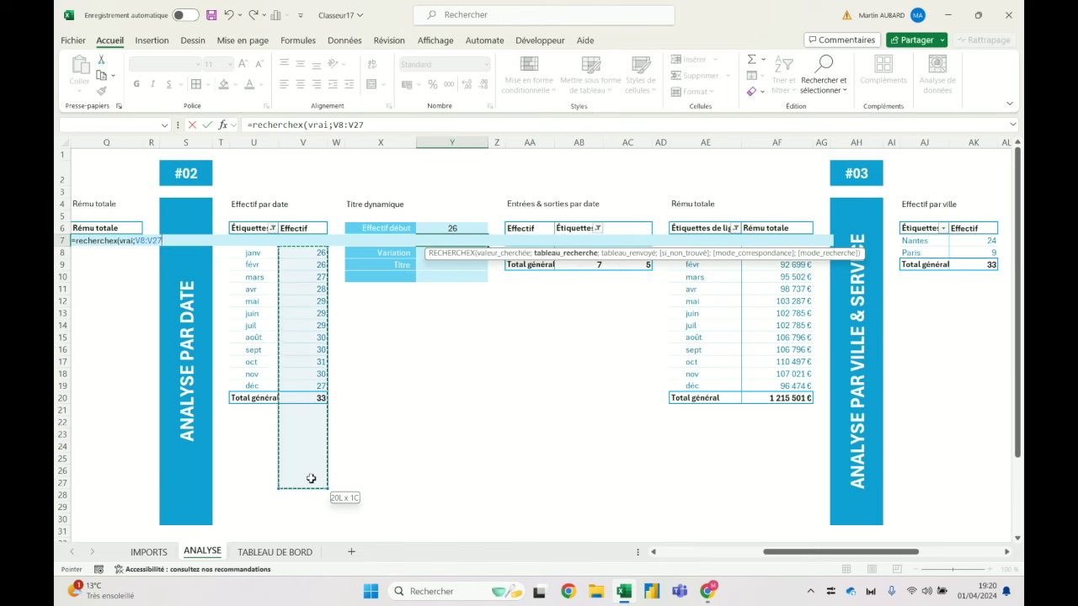
key(BackSpace)
key(BackSpace)
key(BackSpace)
text(V1000<>")
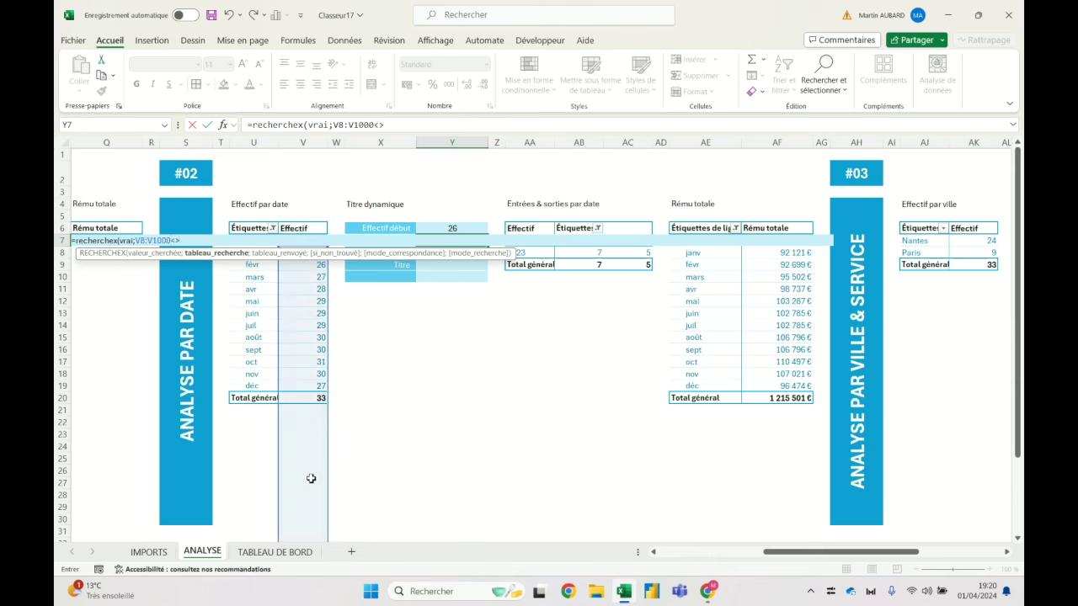
click(421, 124)
text(;)
drag(314, 253, 314, 409)
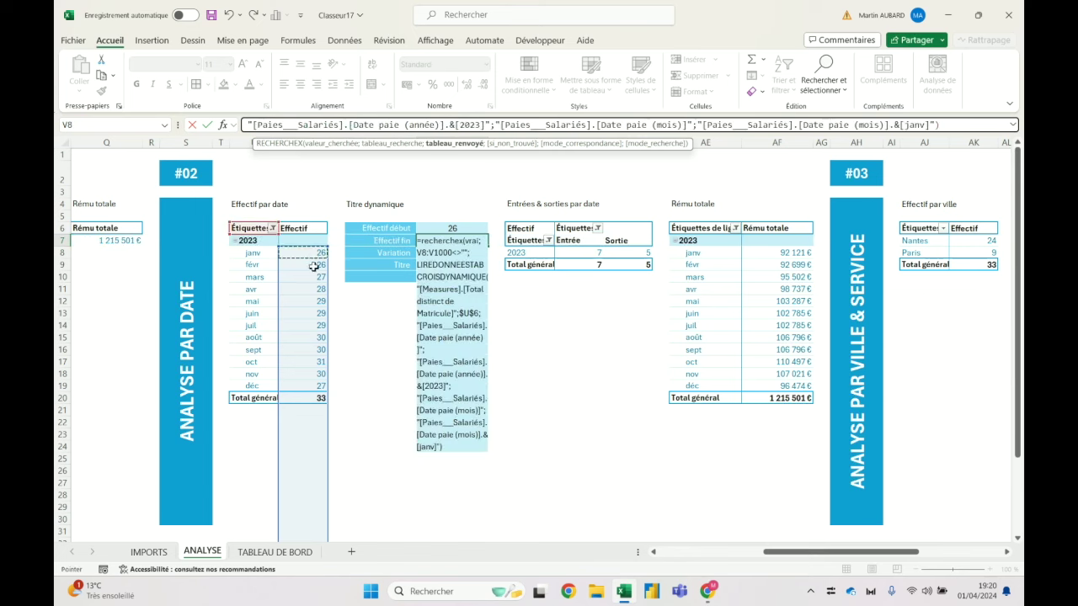
key(BackSpace)
key(BackSpace)
text(1000<>"";V8:V1000;)
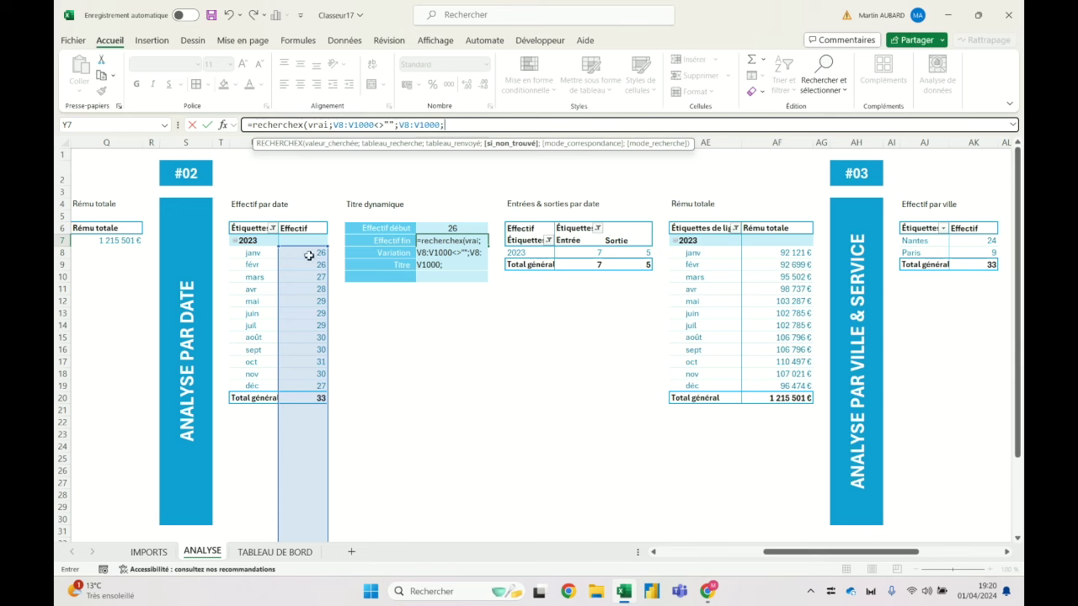
Start both ranges at V7, search last-to-first, and commit the lookup formula.
click(346, 124)
key(BackSpace)
text(7)
click(413, 125)
key(BackSpace)
text(7)
click(469, 124)
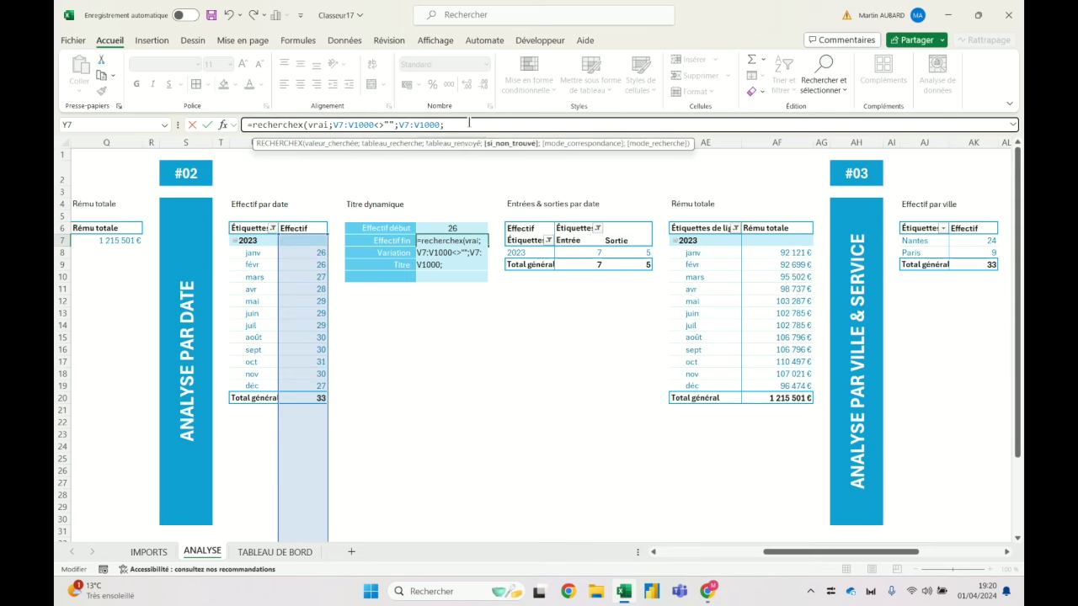
text(;;-)
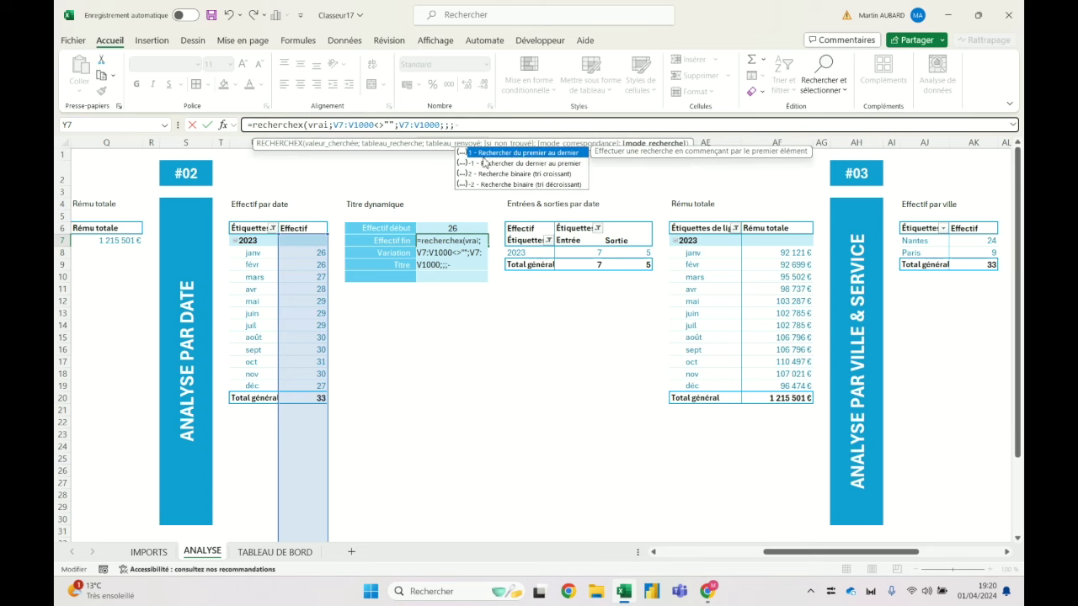
double_click(484, 162)
text())
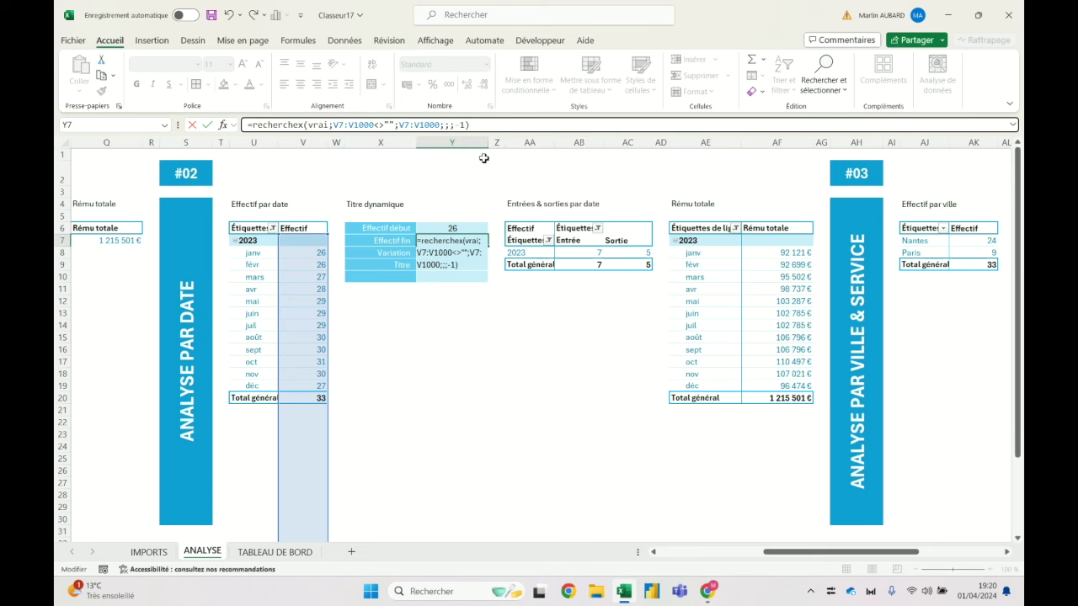
key(ctrl+Return)
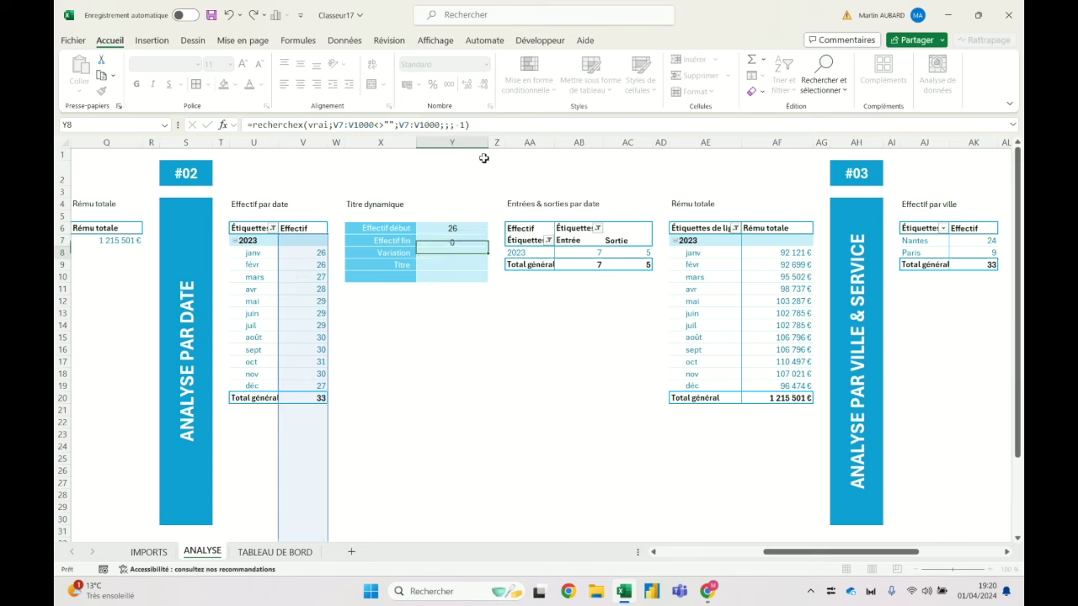
click(321, 399)
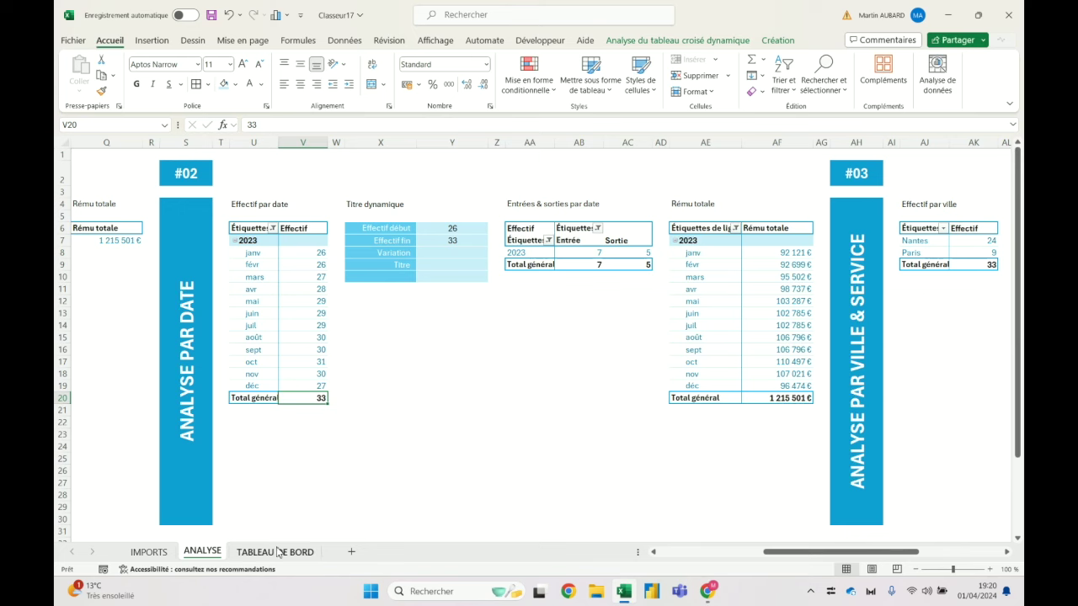
click(452, 240)
Wrap the lookup in DECALER with offset -1 so Effectif fin returns 27.
click(250, 125)
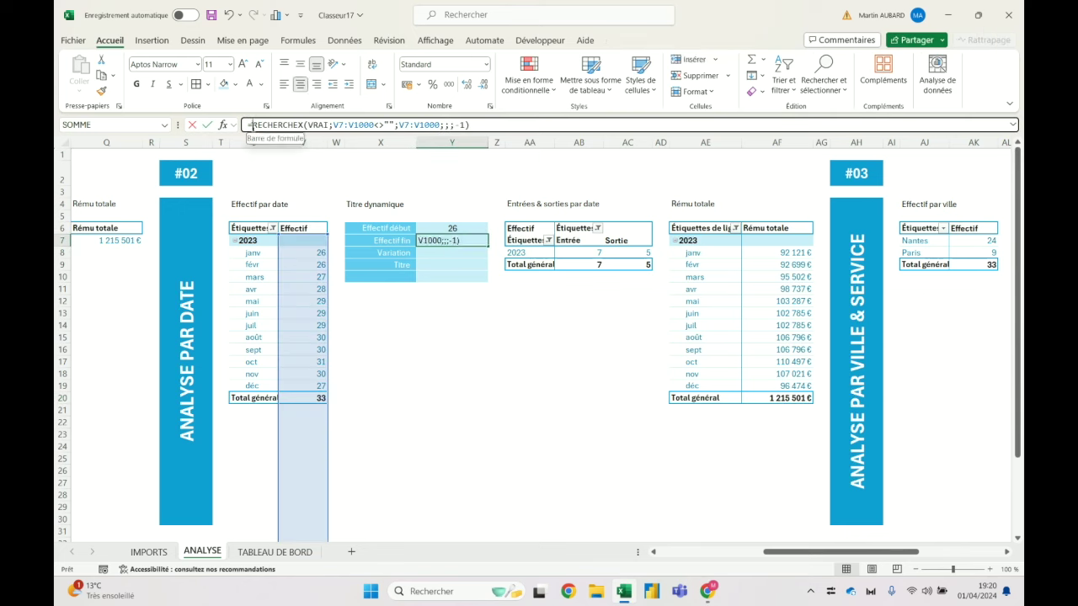
text(decaler()
key(End)
text(;)
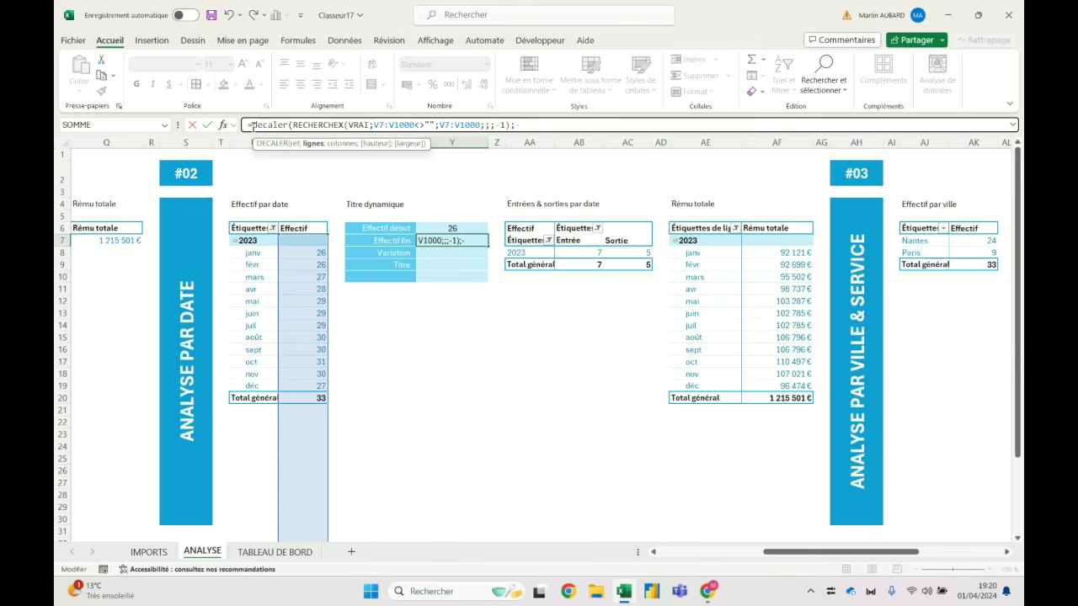
text(;-1;0))
key(ctrl+Return)
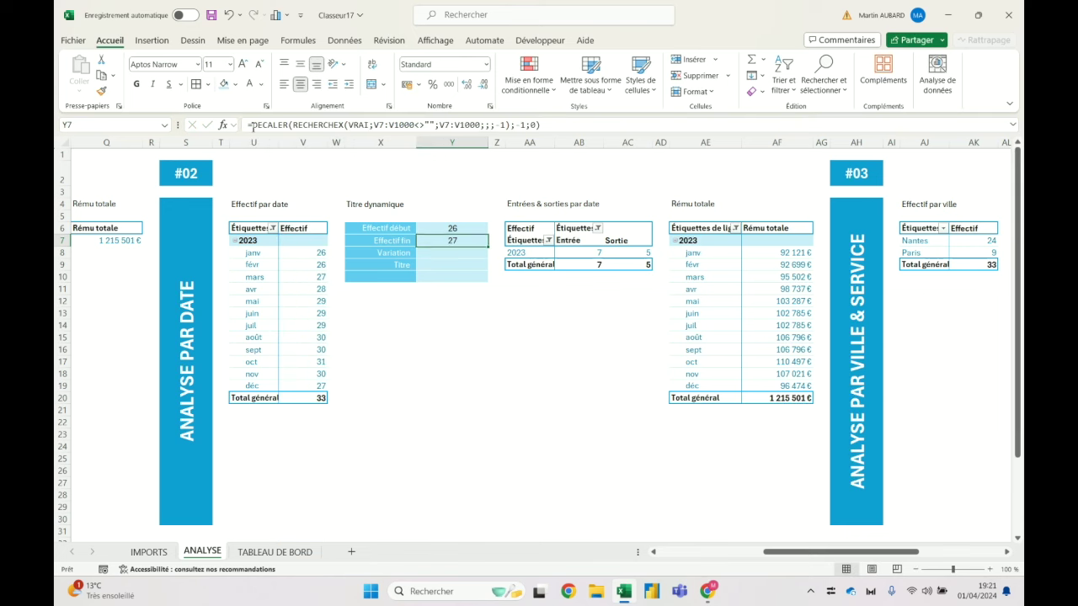
click(309, 257)
Clear the year slicer and filter the dashboard Sexe slicer to Femme.
click(313, 387)
click(275, 551)
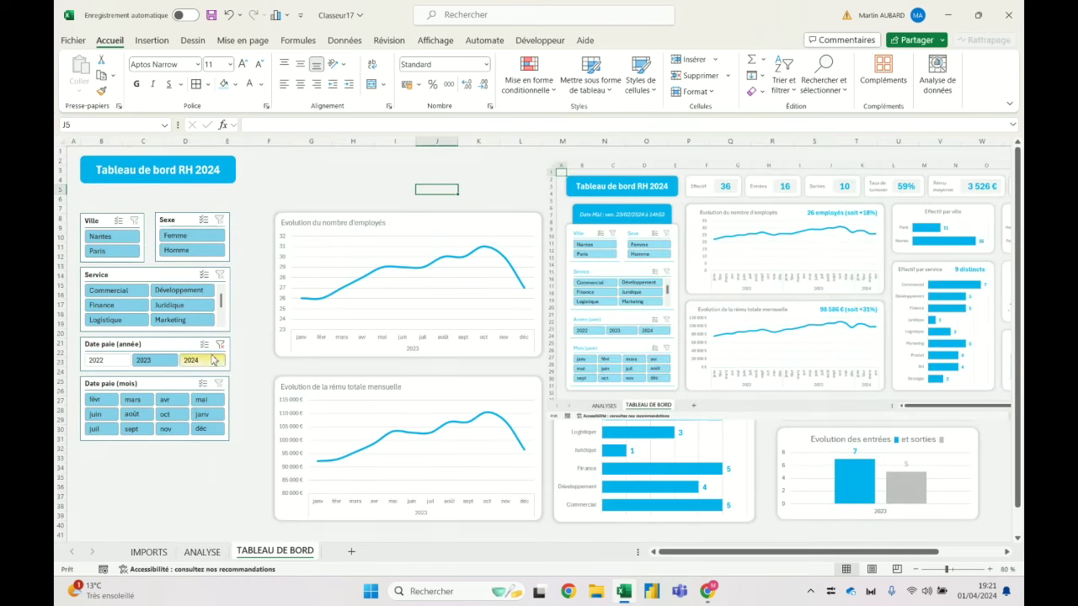
click(220, 346)
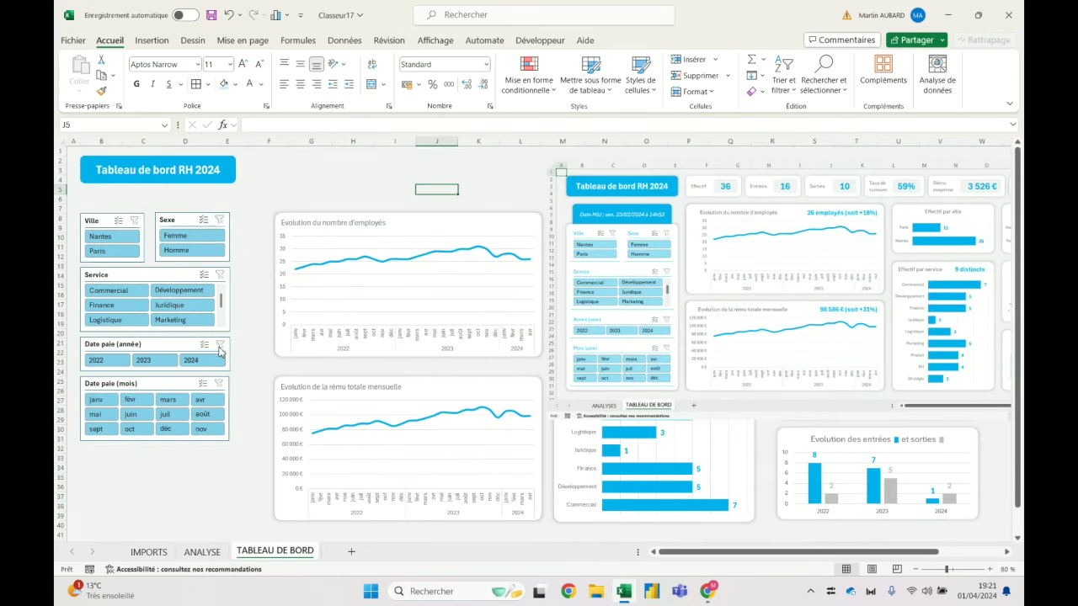
click(193, 237)
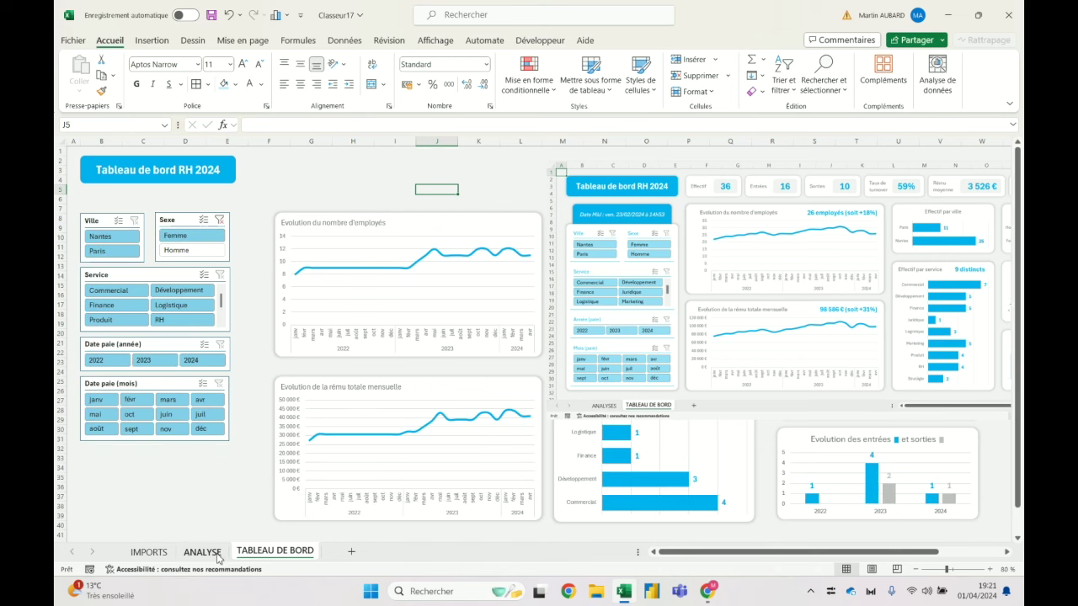
click(202, 552)
Check the women's start (8) and end (11) headcounts, then begin the Variation formula.
click(309, 253)
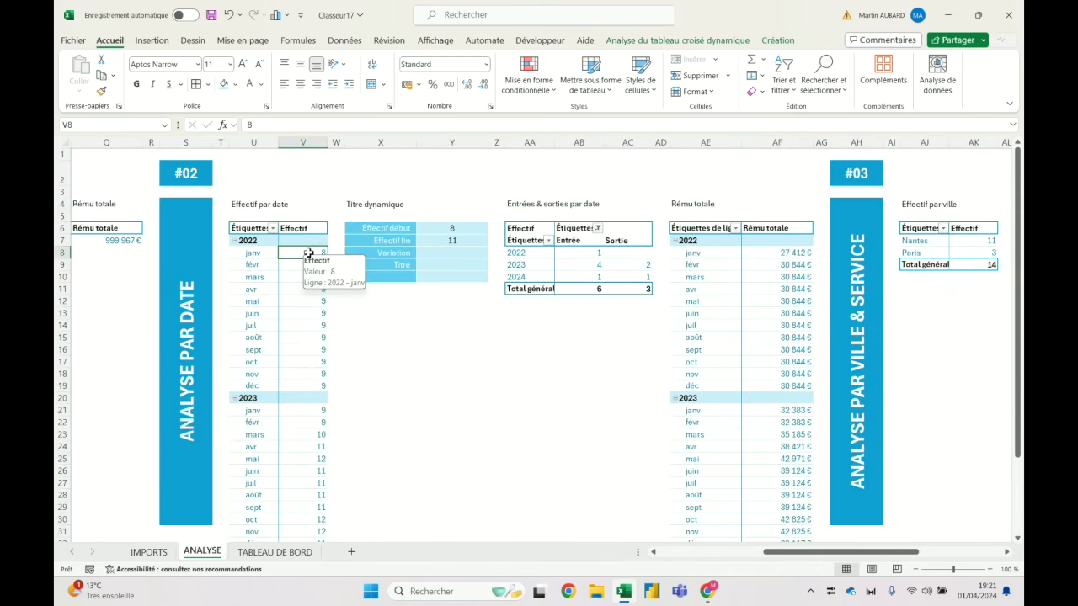
key(ctrl+Down)
key(Up)
key(Return)
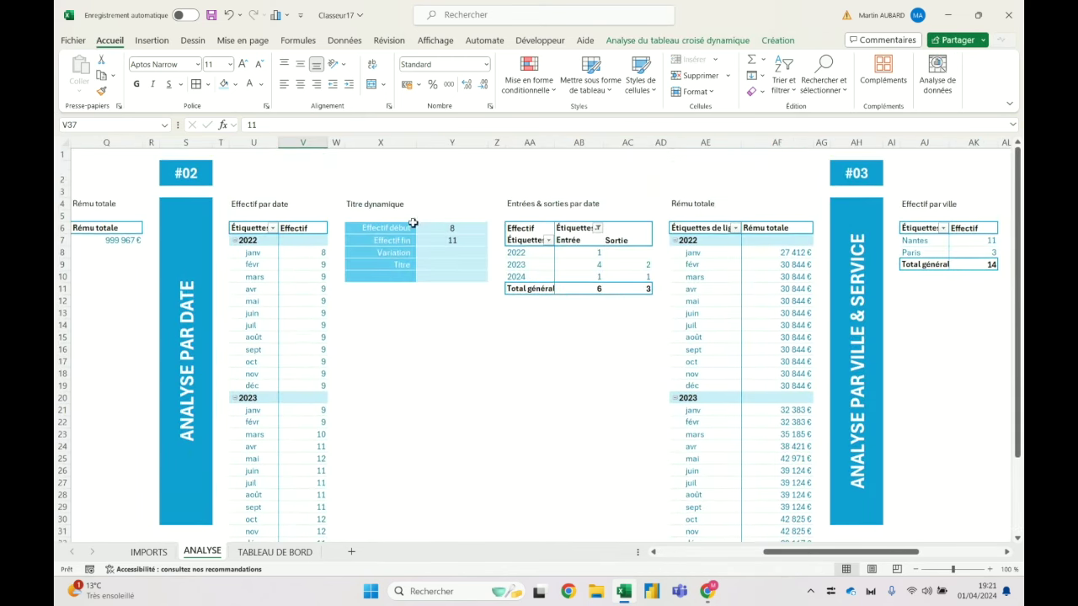
text(=)
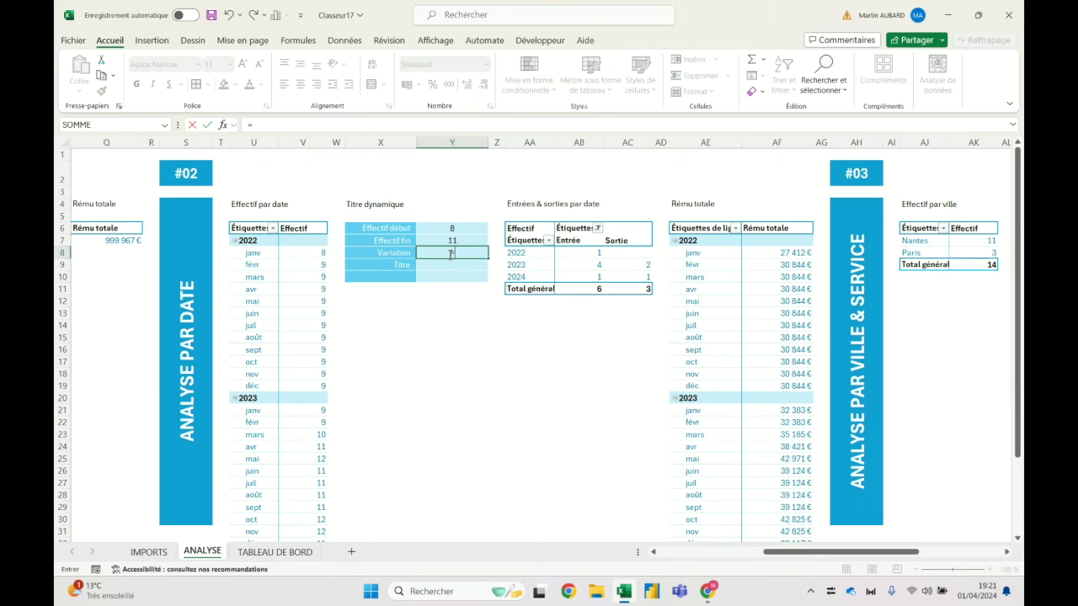
text(()
Enter =(Y7-Y6)/Y6 in Y8 and format it as a percentage.
click(457, 242)
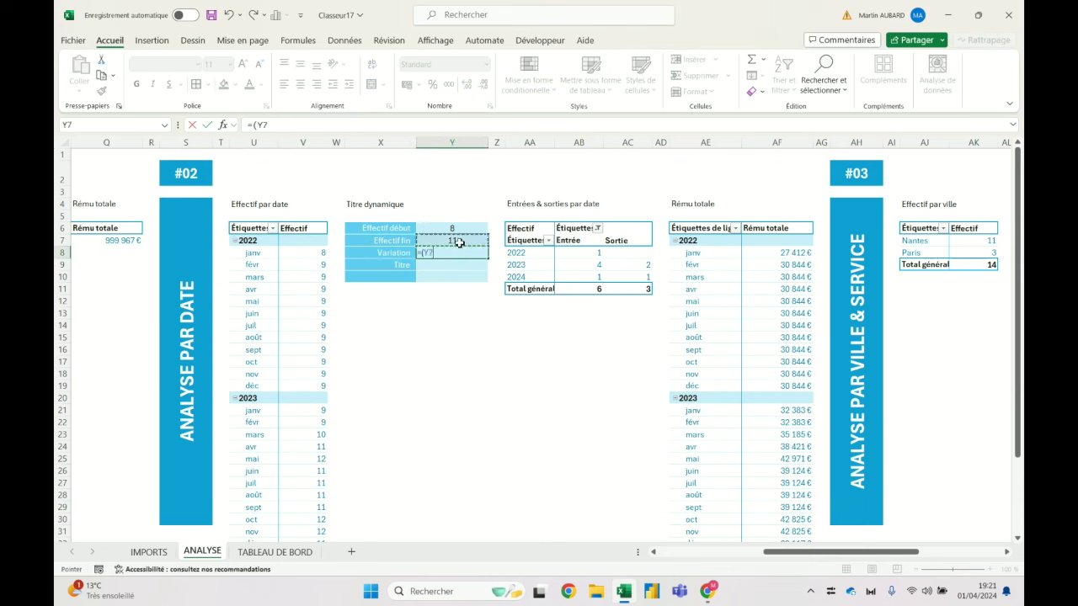
text(Y6)/Y6)
key(ctrl+Return)
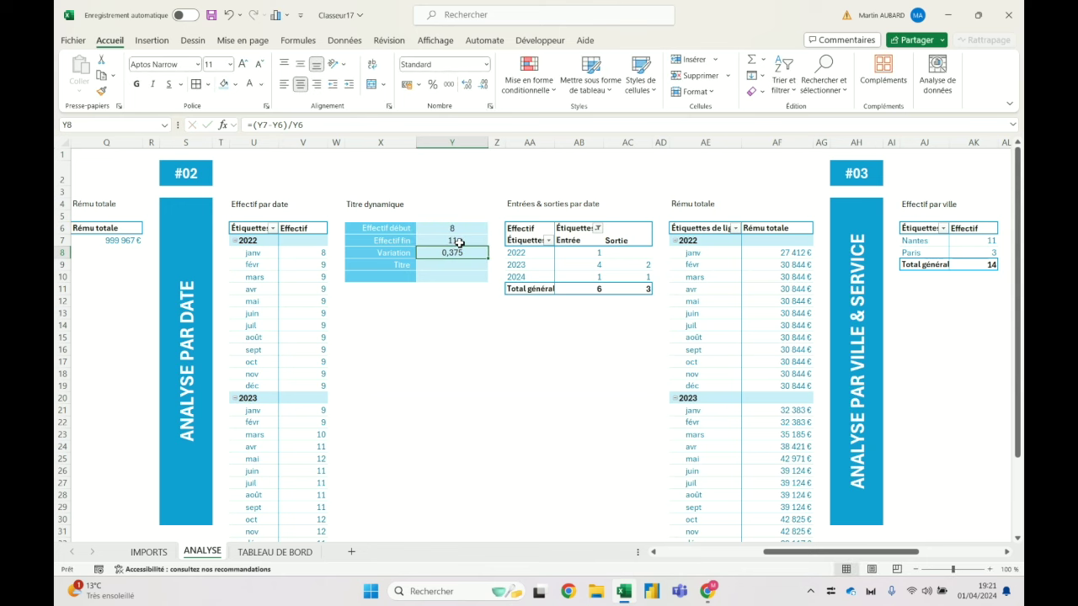
click(433, 85)
Set the dashboard back to 2023 with all sexes and check Variation shows 4%.
click(274, 551)
click(150, 360)
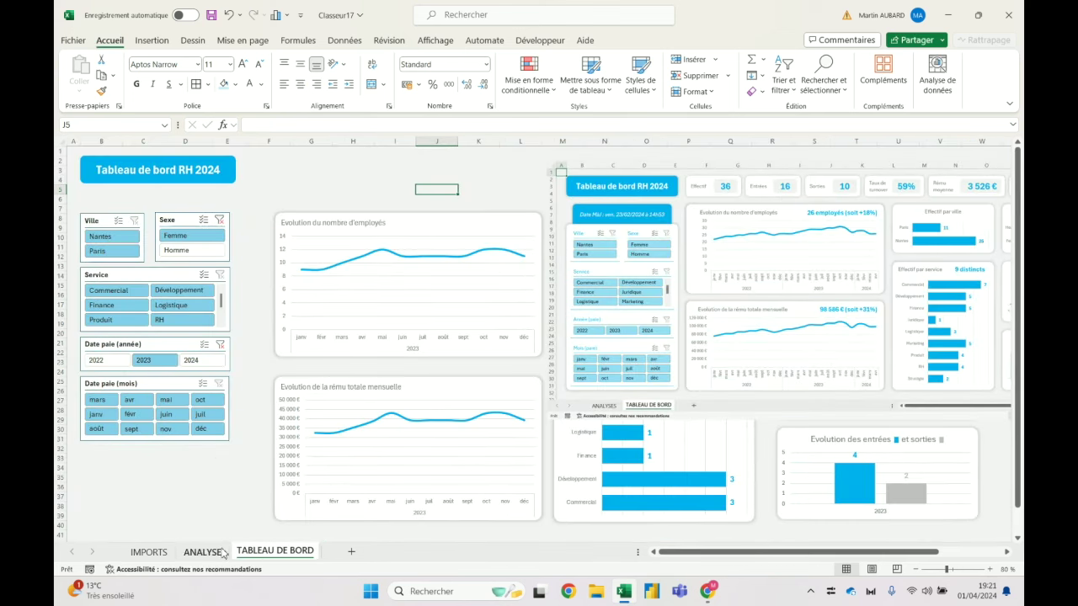
click(206, 552)
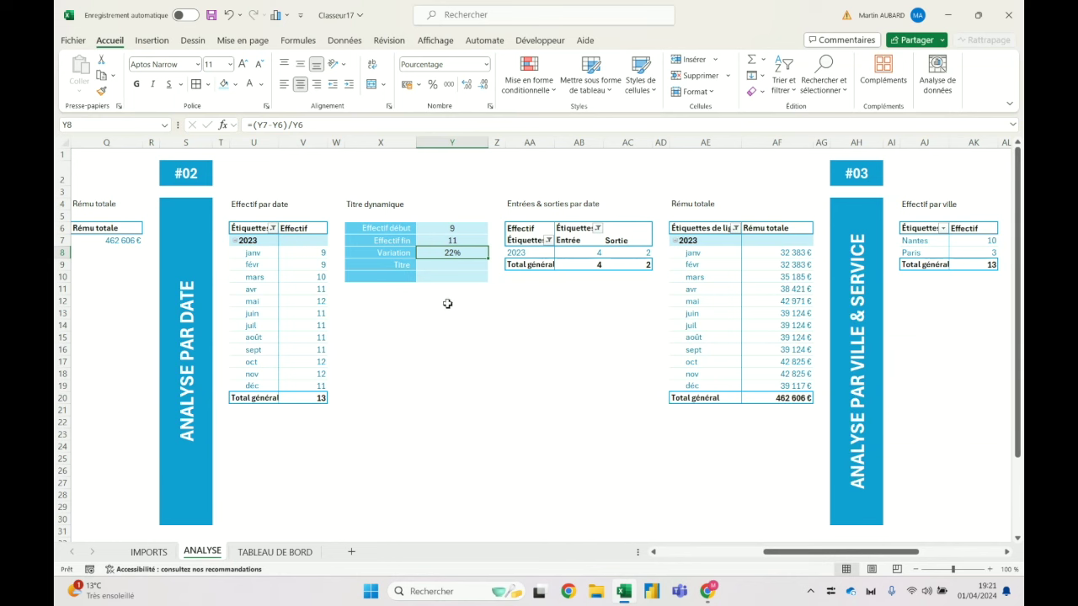
click(263, 551)
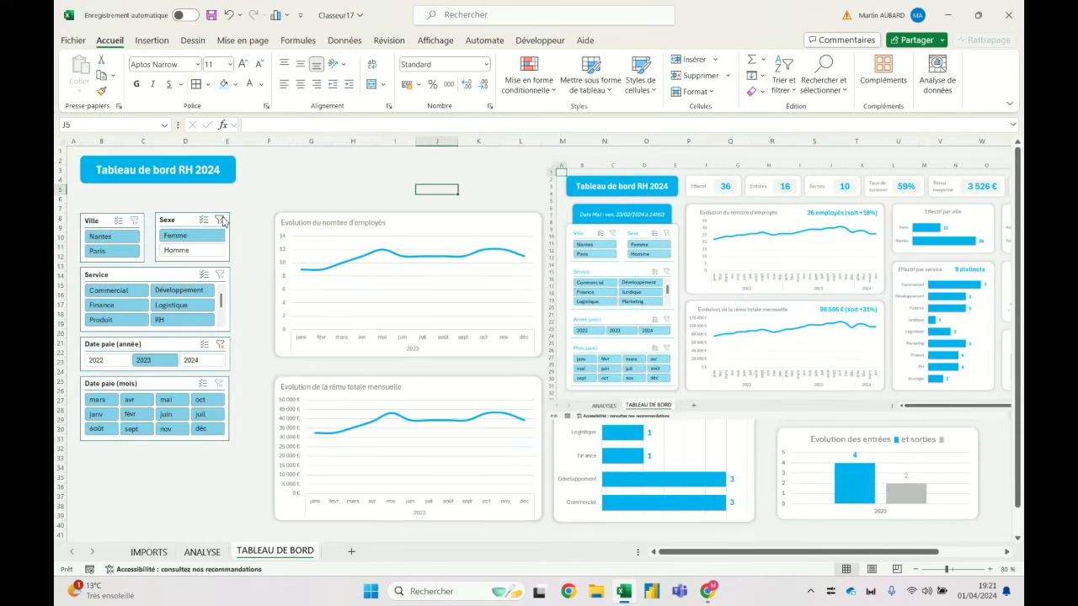
click(206, 553)
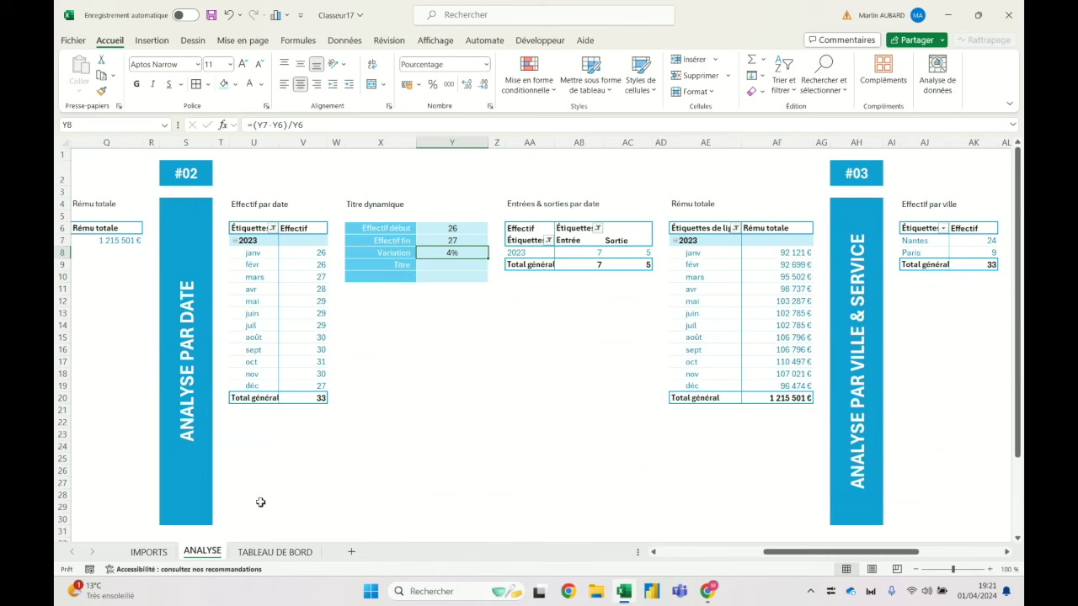
click(255, 558)
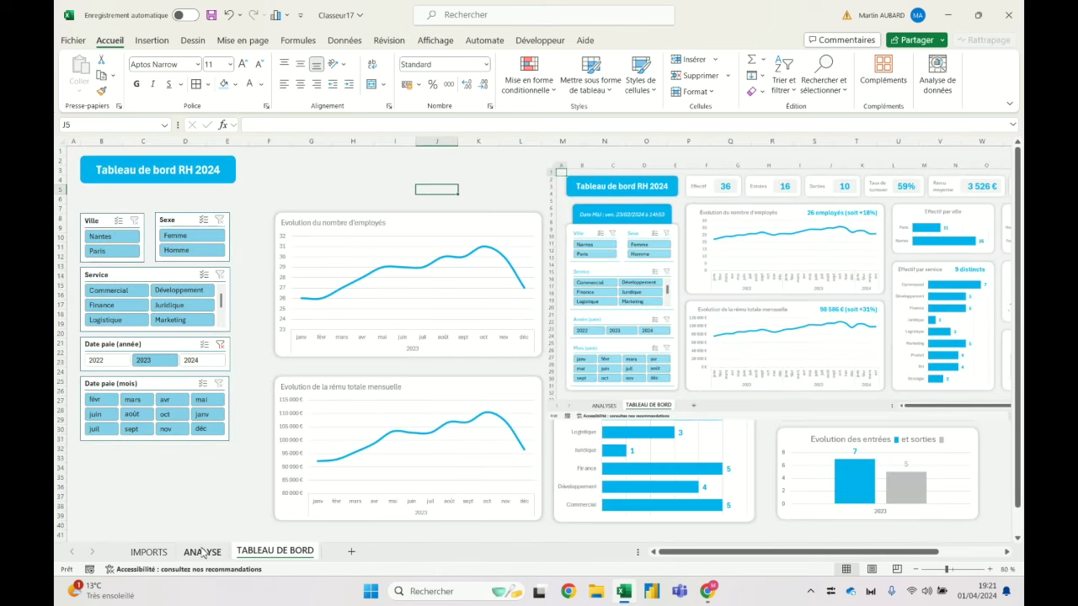
click(203, 552)
click(457, 229)
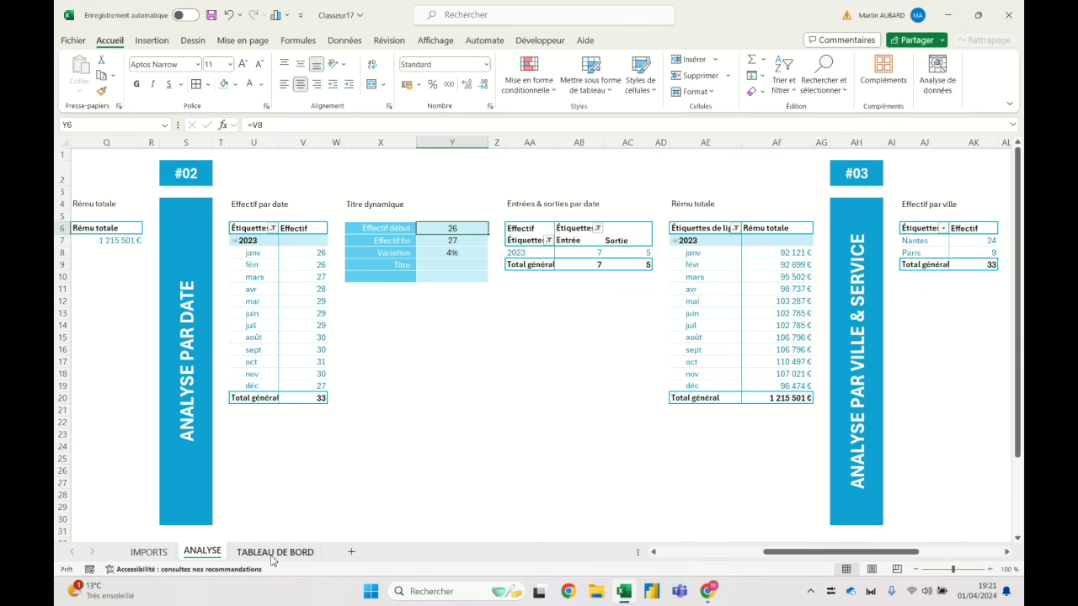
click(445, 254)
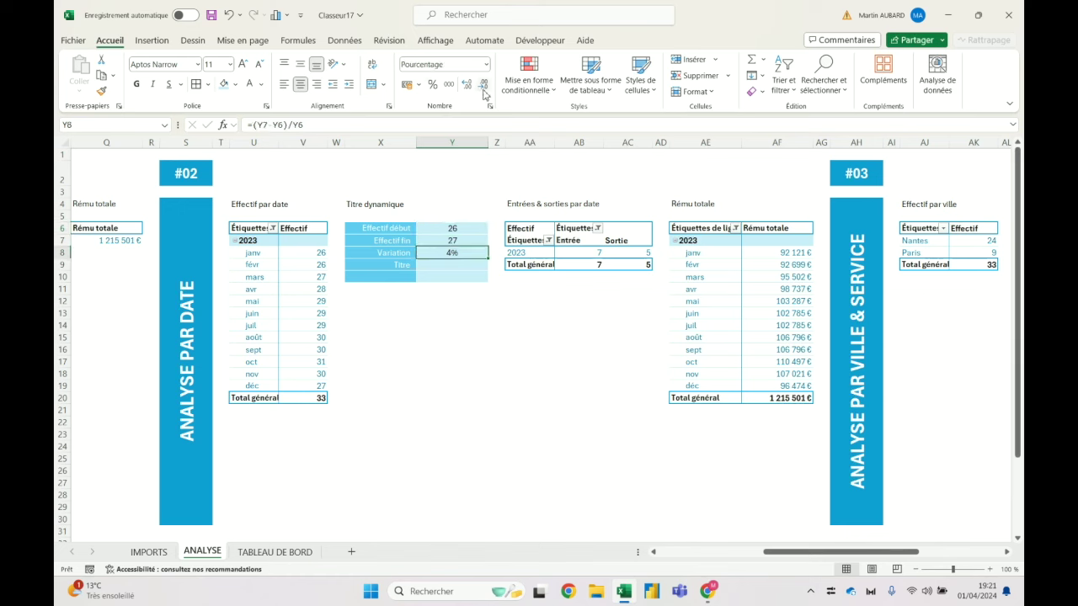
click(486, 64)
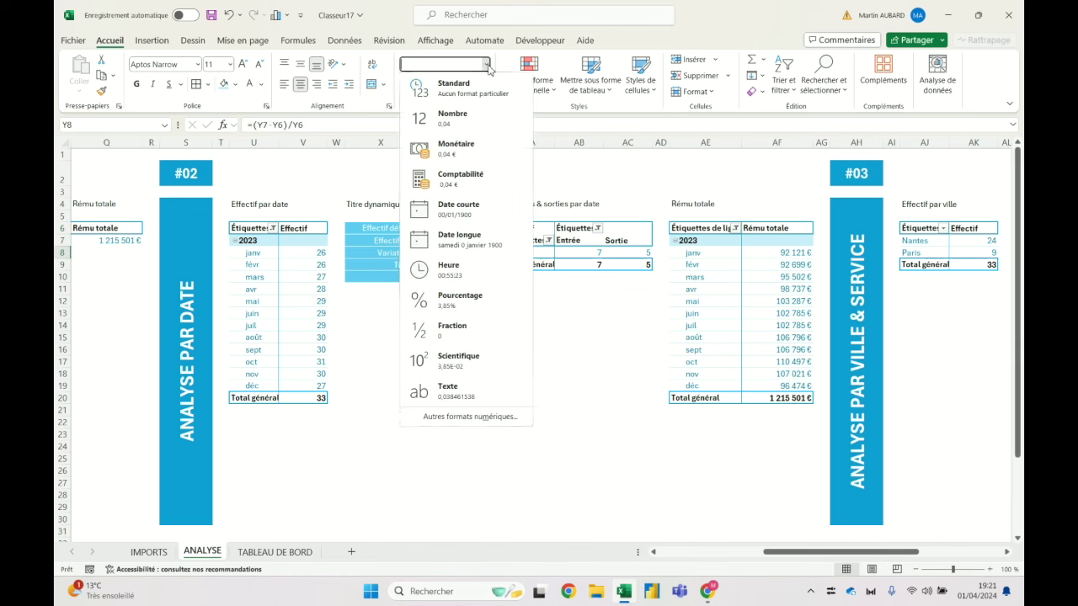
Apply the custom number format +0%;-0% to Variation so it reads +4%.
click(446, 417)
click(362, 258)
drag(453, 203, 367, 208)
text(+0%;-0)
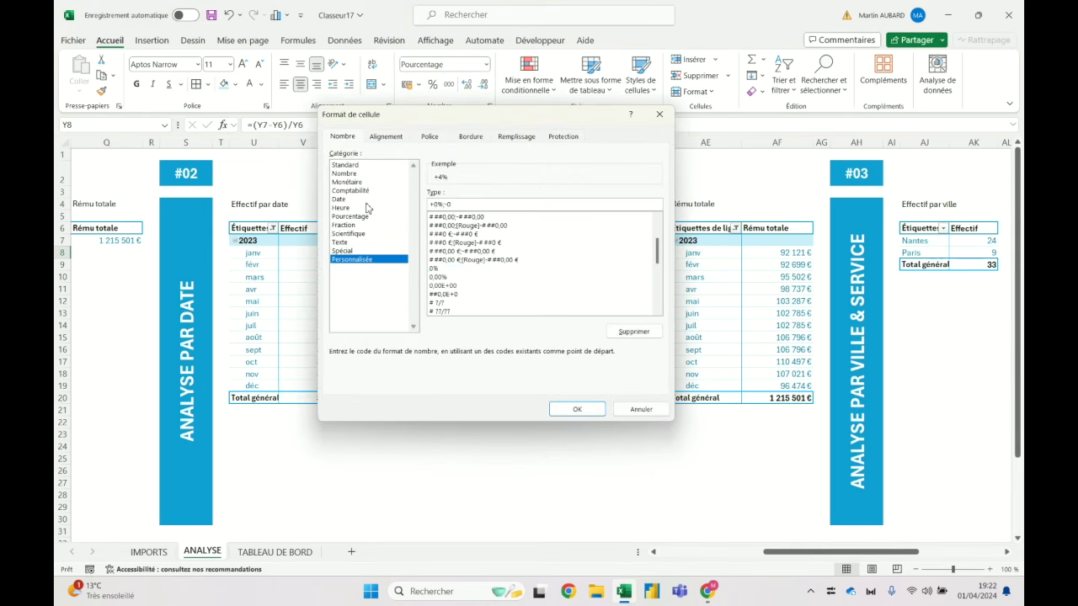
key(Return)
click(447, 265)
click(295, 552)
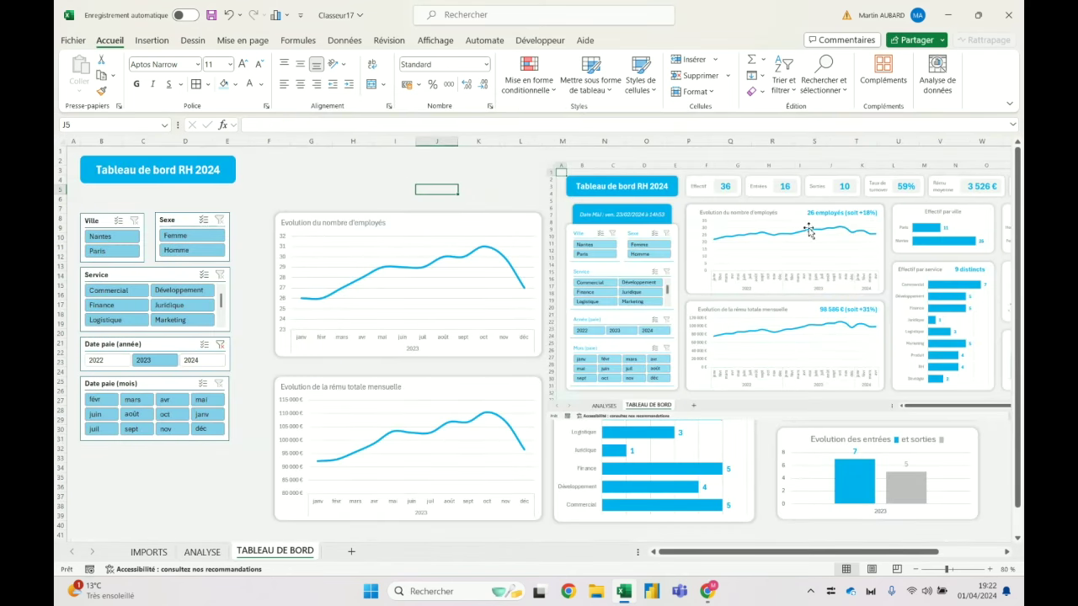
click(202, 551)
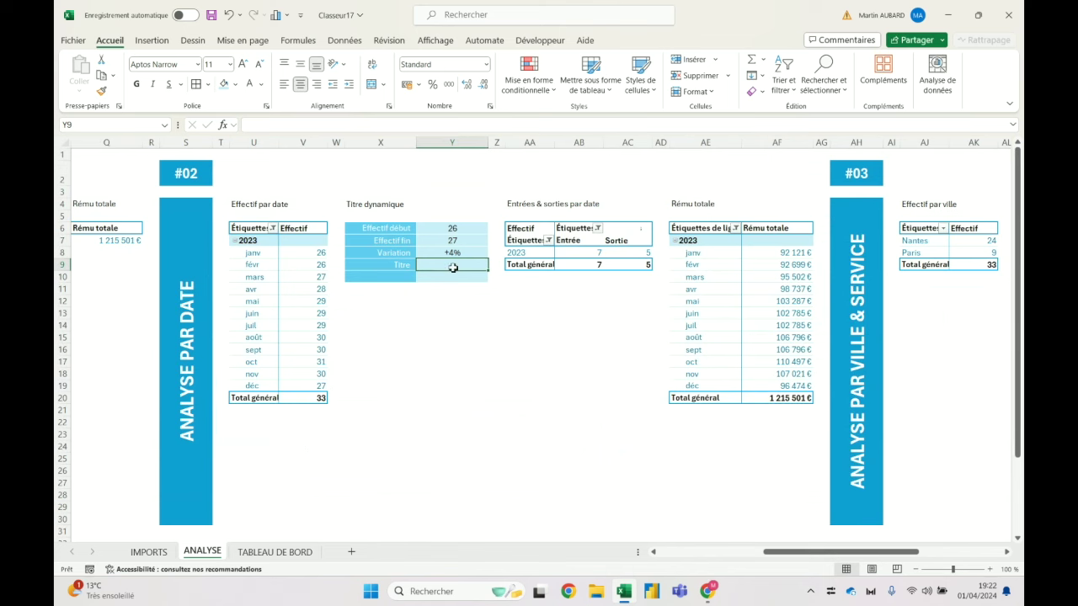
Clear the year slicer on the dashboard to include all years.
text(=)
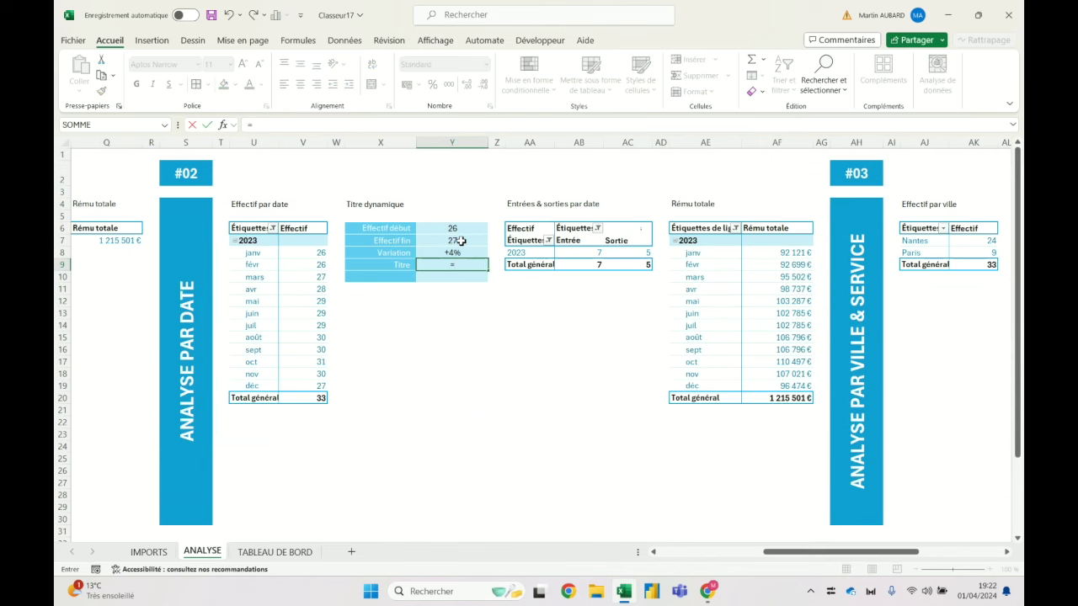
click(275, 551)
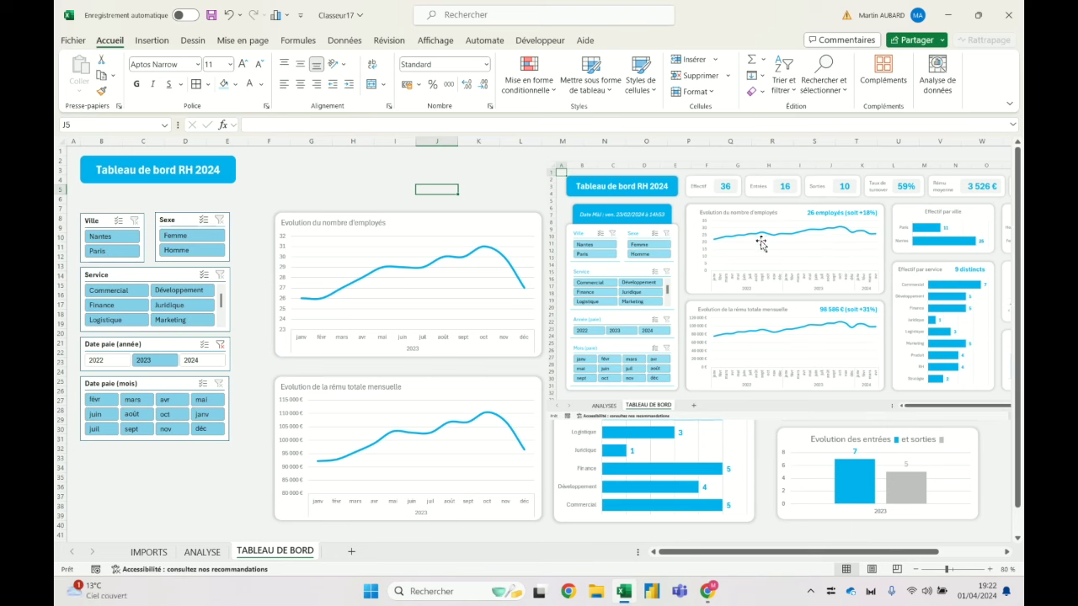
click(220, 344)
mouse_move(530, 263)
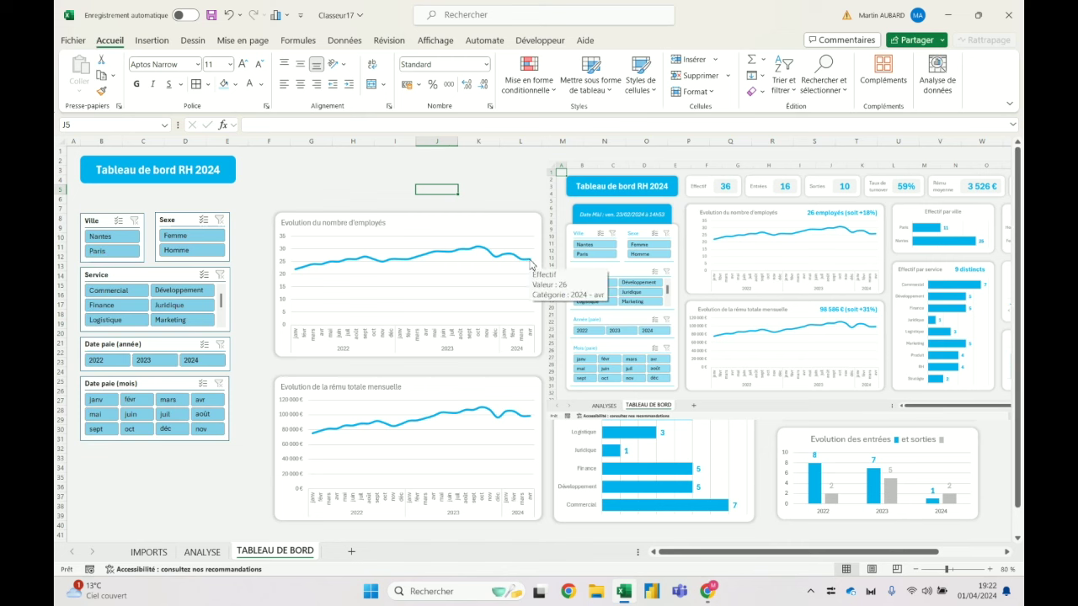
click(202, 551)
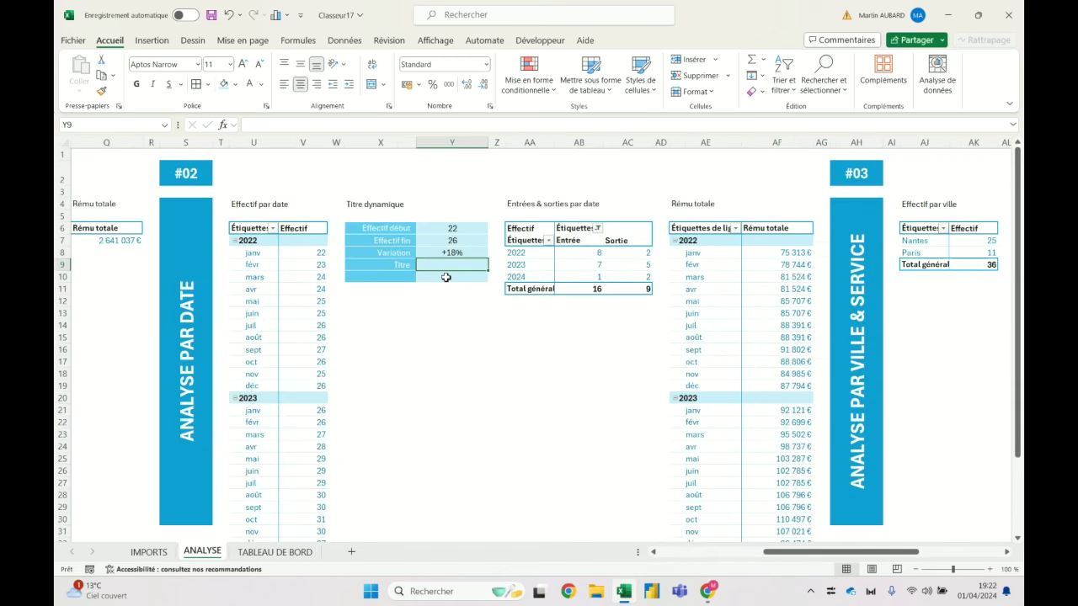
Enter =Y7&" employés soit (" in Y9, left-align it and widen column Y.
text(=)
click(454, 242)
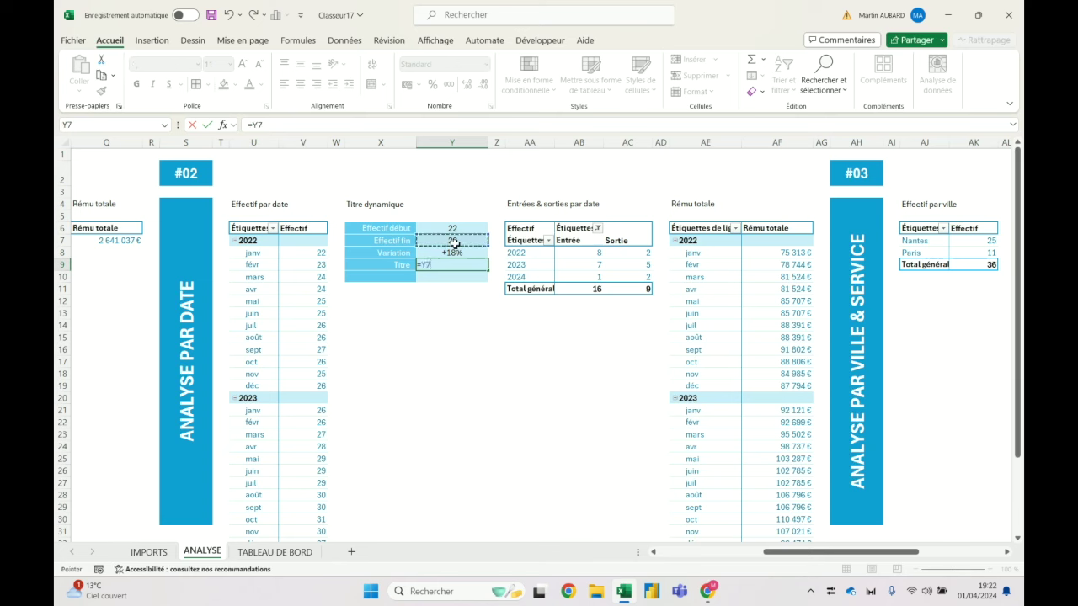
text(&")
text( employés s)
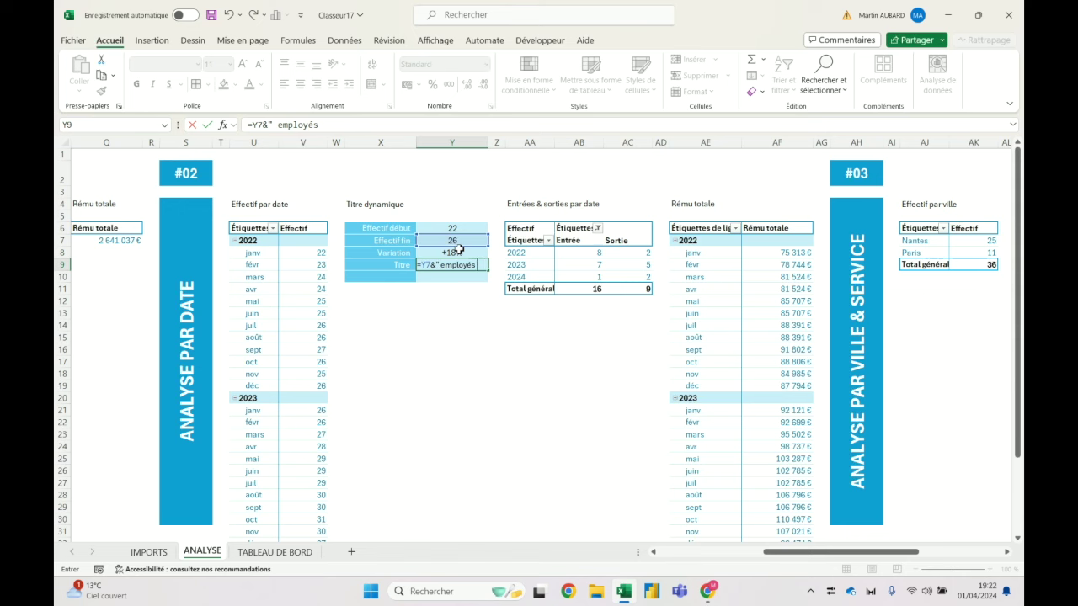
text(oit (")
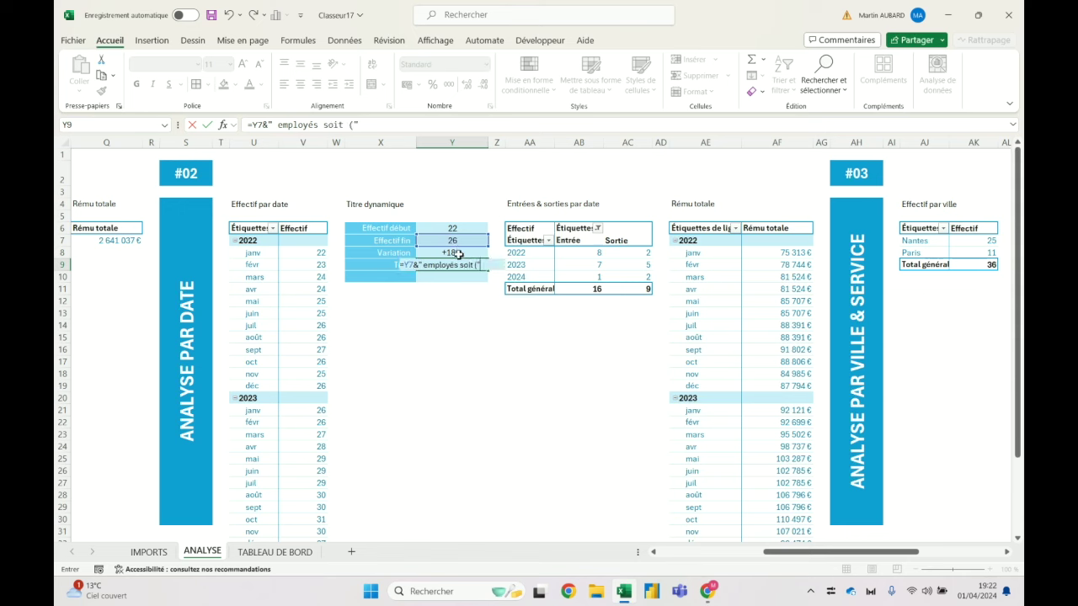
key(ctrl+Return)
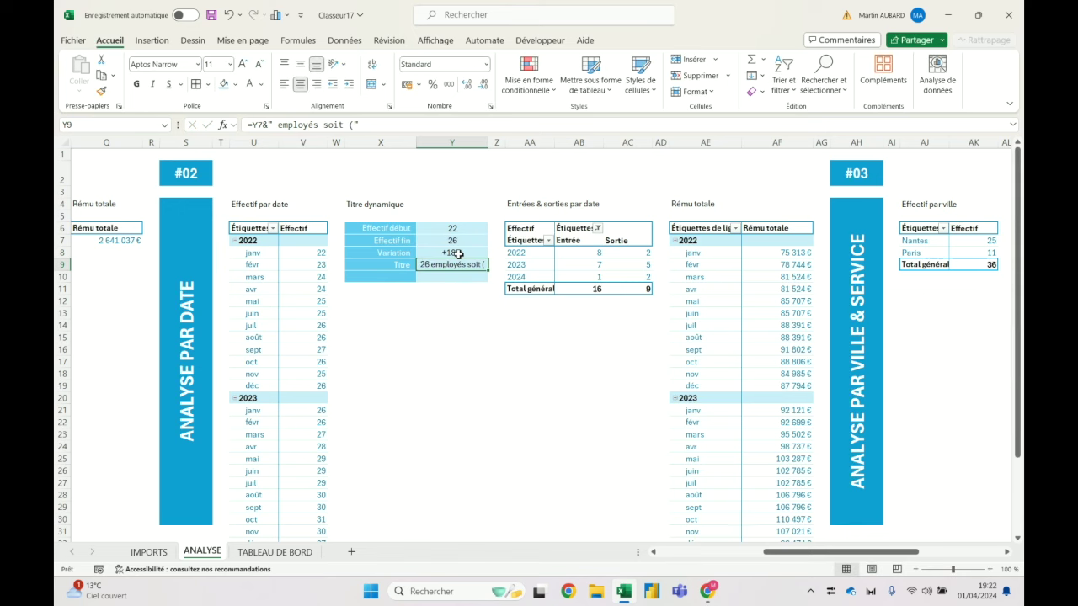
click(283, 85)
drag(488, 142, 668, 142)
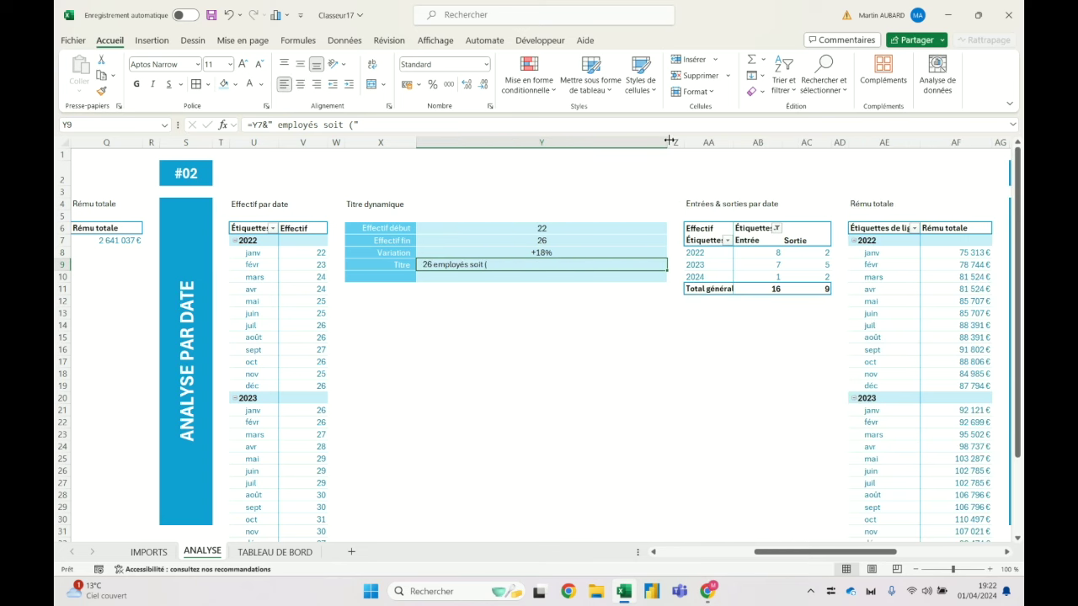
Append TEXTE(Y8;"+0%;-0%") and a closing parenthesis so the title reads '26 employés soit (+18%)'.
click(394, 126)
text(&)
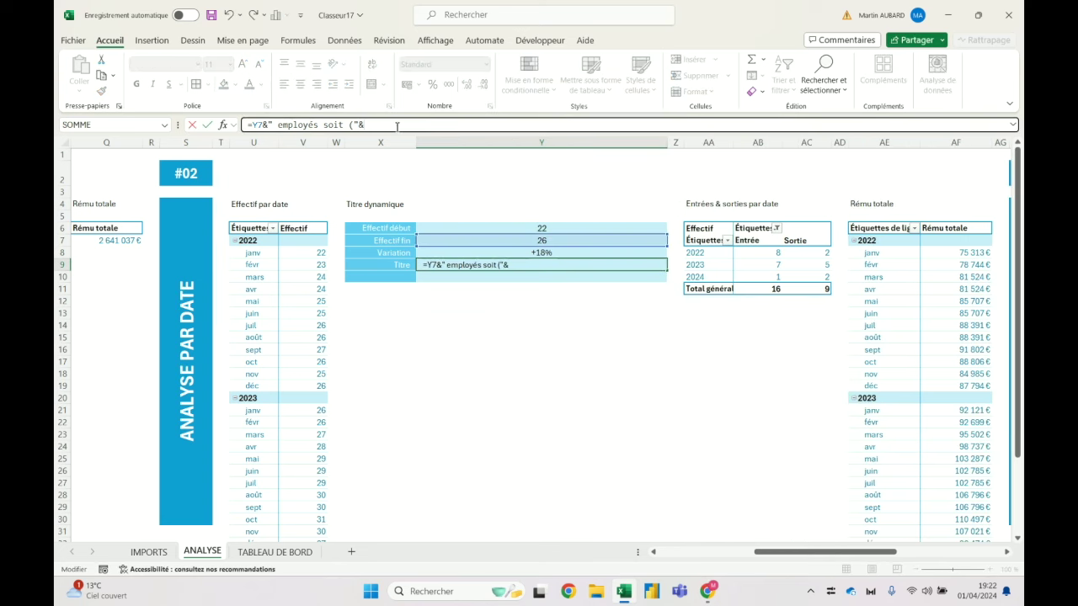
text(texte()
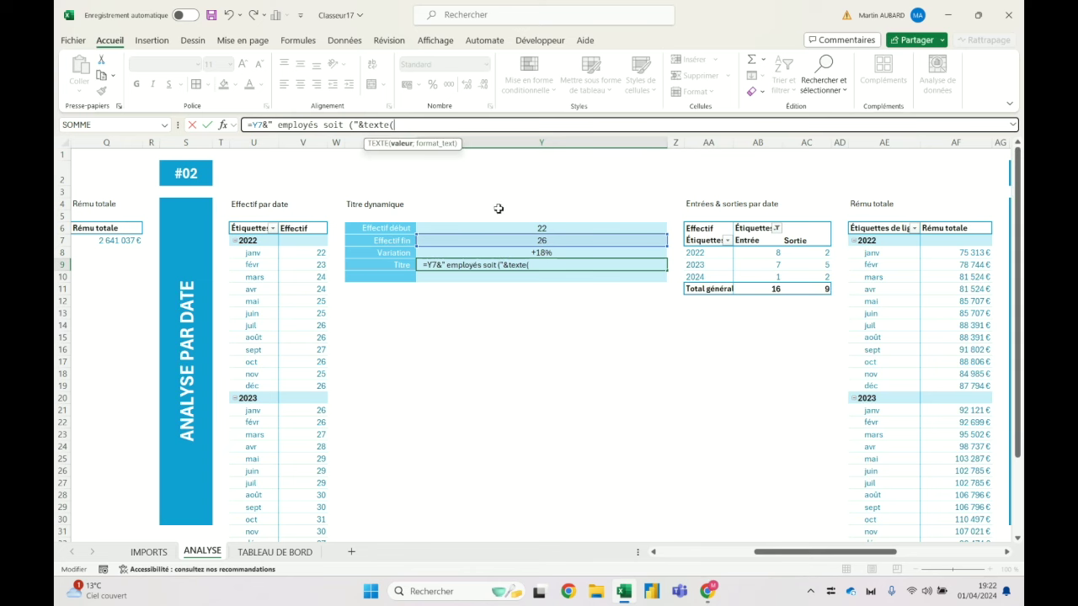
click(527, 254)
text(;)
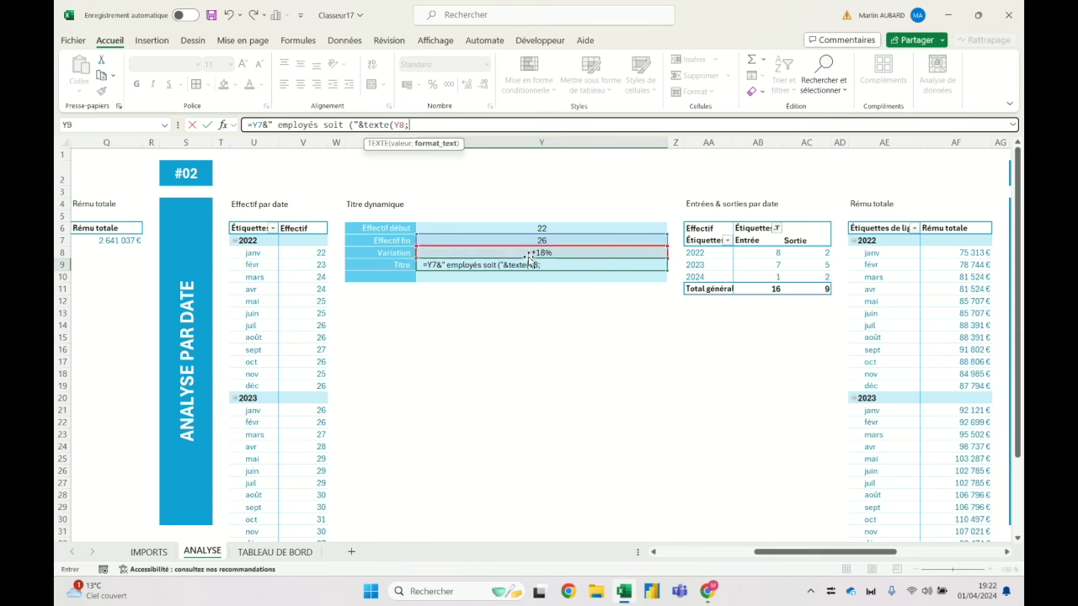
text("+)
key(BackSpace)
text(%")
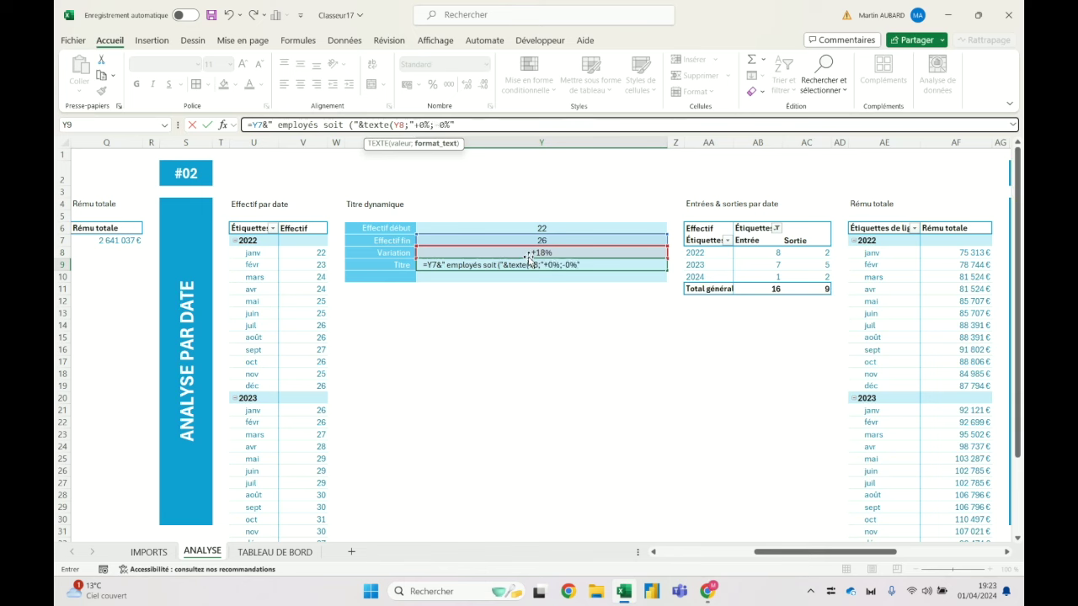
text()&")")
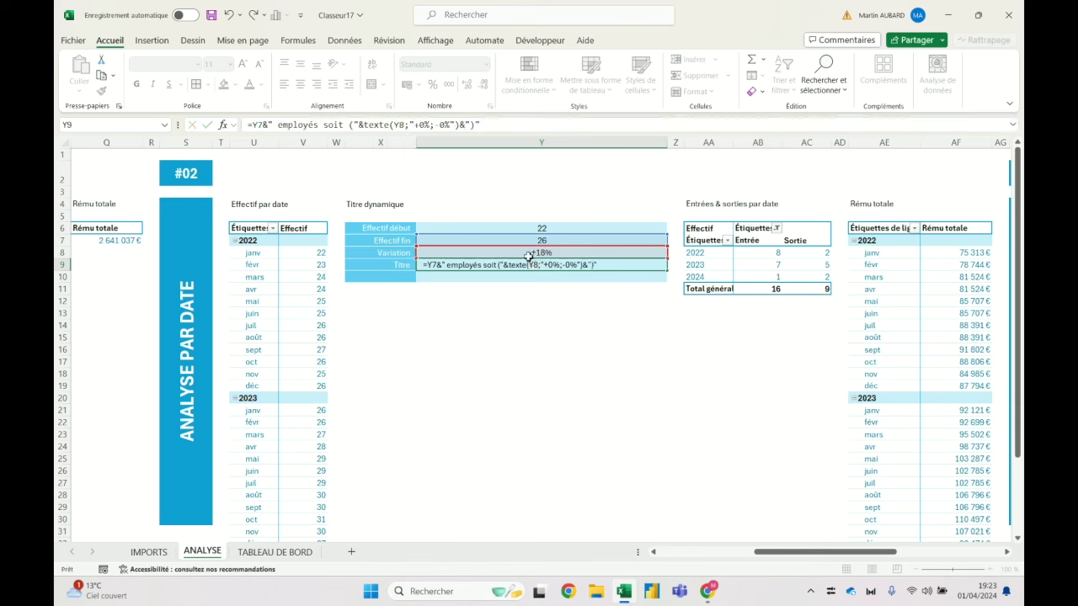
key(ctrl+Return)
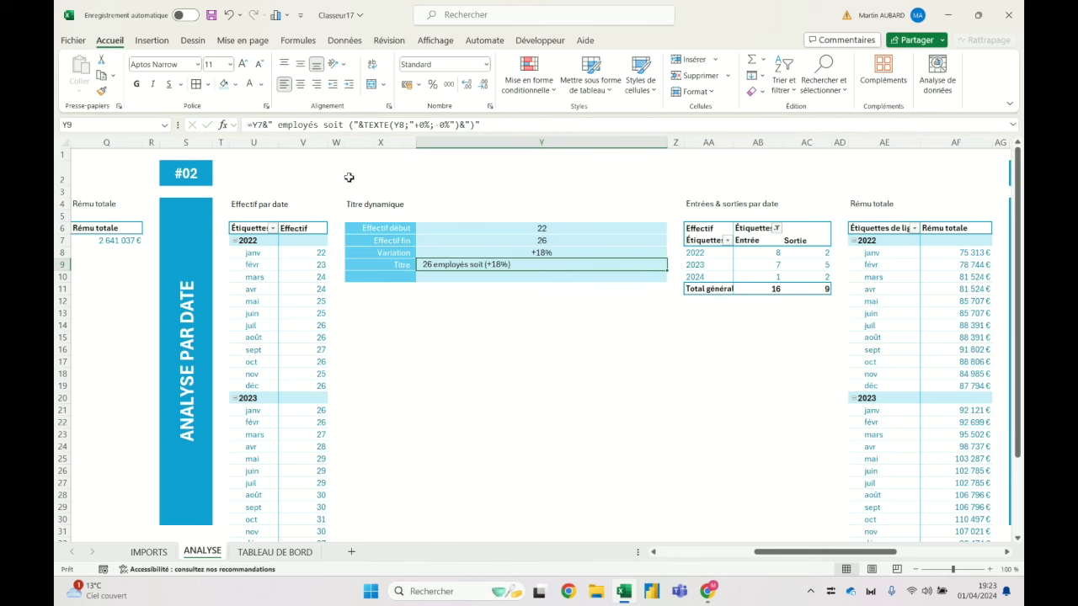
click(270, 553)
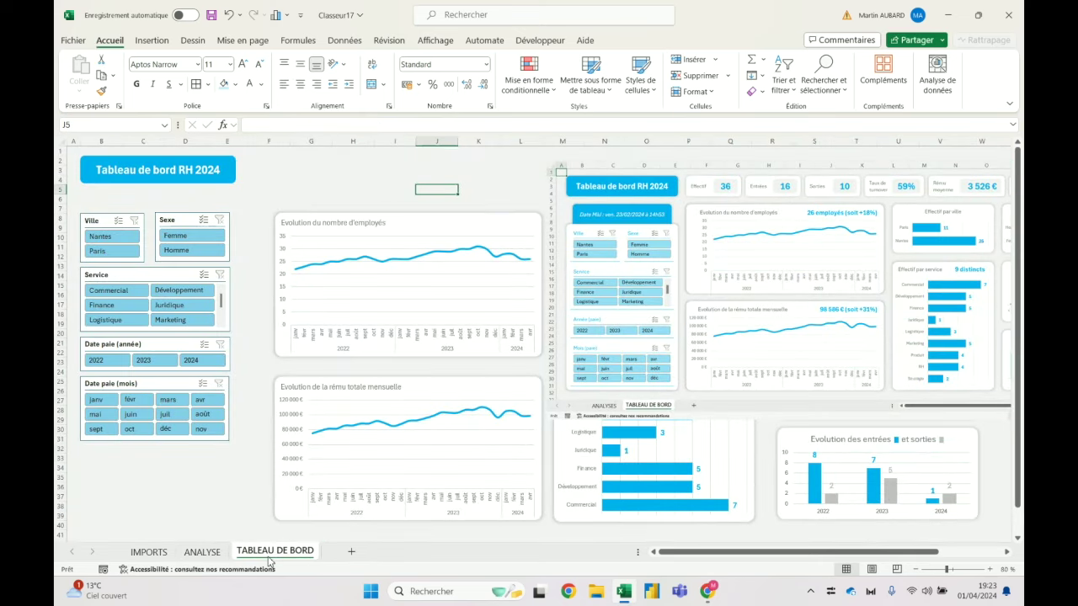
Filter the dashboard to 2024 with the year slicer.
click(207, 553)
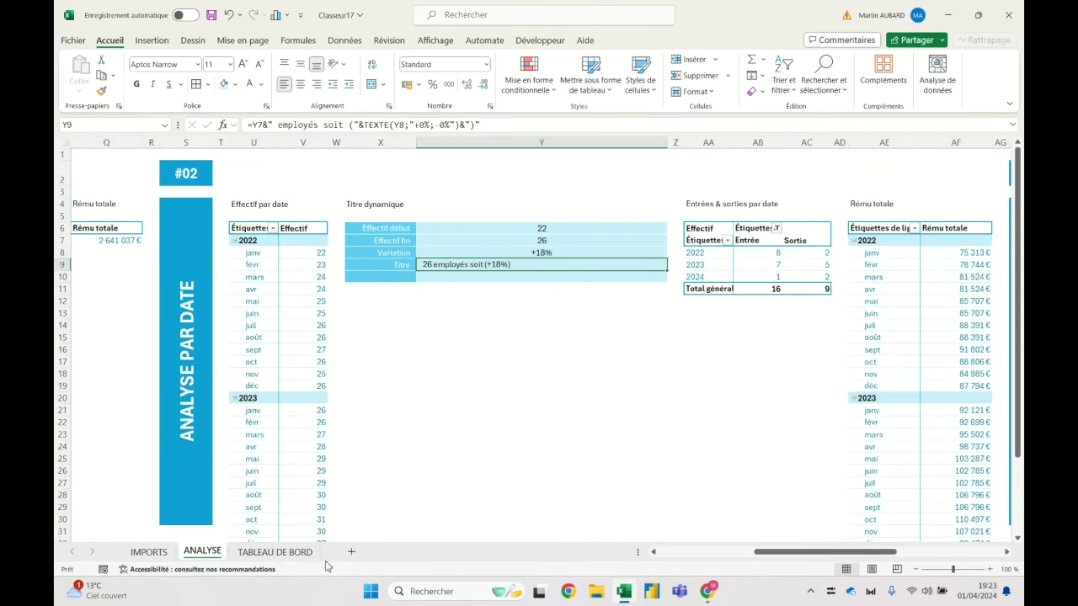
click(274, 552)
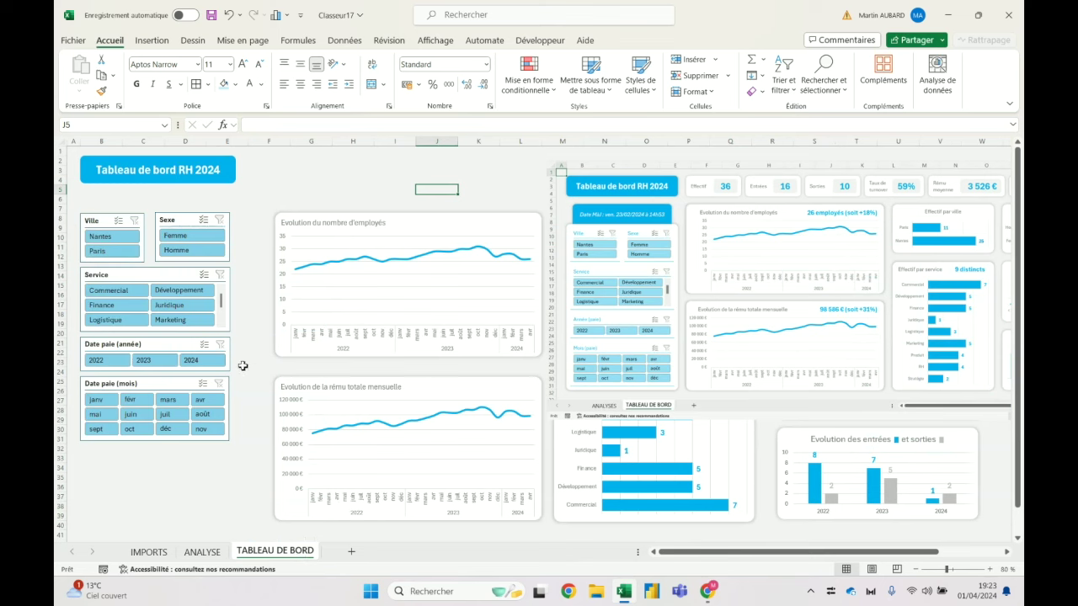
click(202, 360)
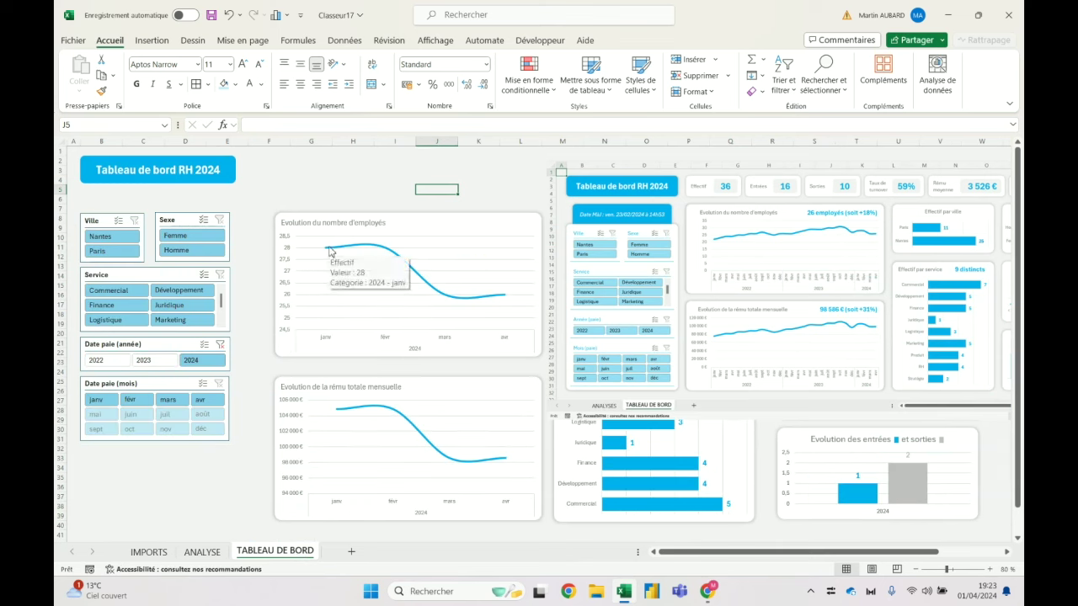
mouse_move(506, 297)
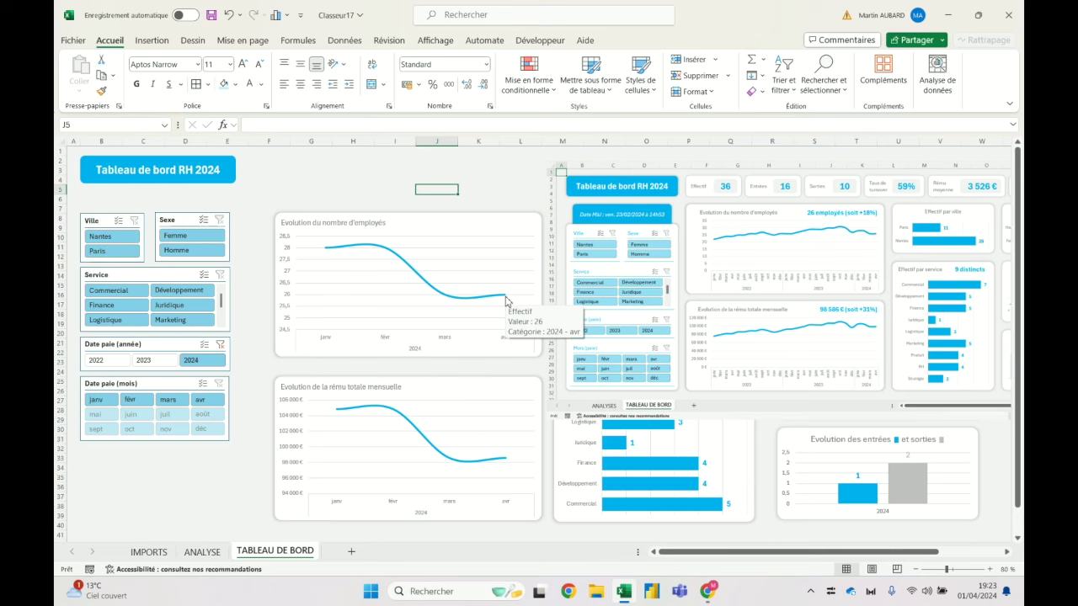
Check ANALYSE cells Y6, Y8 and Y9, then return to TABLEAU DE BORD.
click(202, 552)
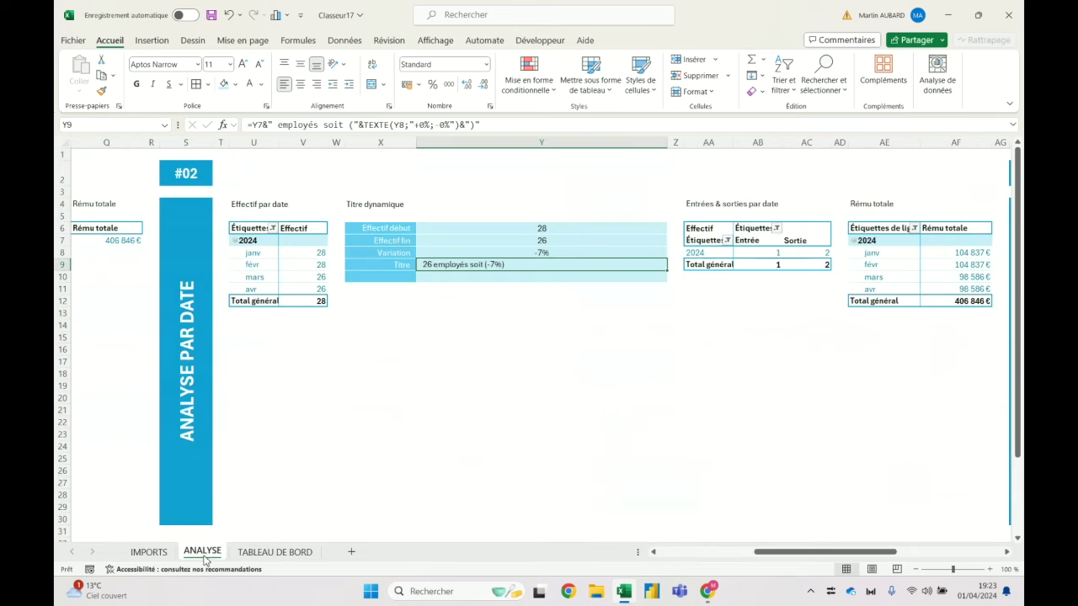
click(562, 227)
click(566, 252)
click(547, 267)
key(ctrl+Page_Down)
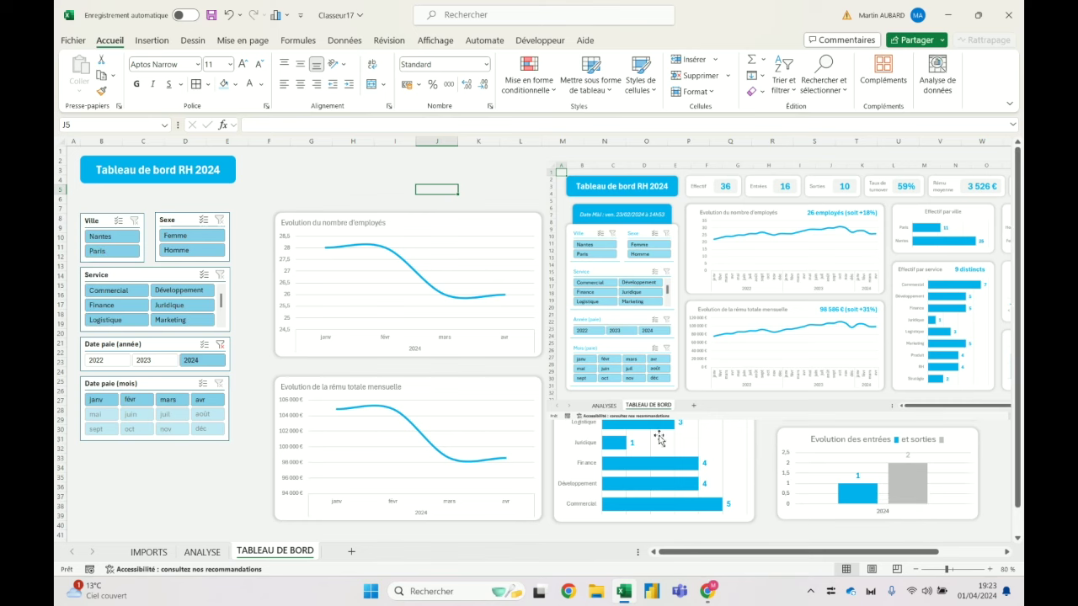
Toggle Lissage off and back on for the headcount chart's line in Format Data Series.
click(466, 221)
double_click(420, 262)
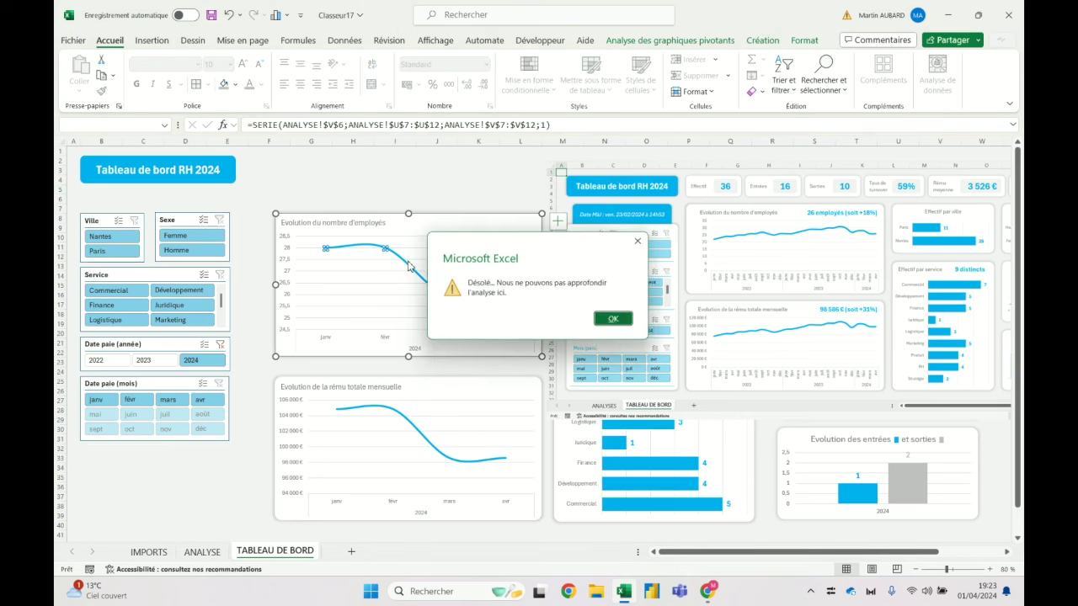
key(Return)
double_click(372, 224)
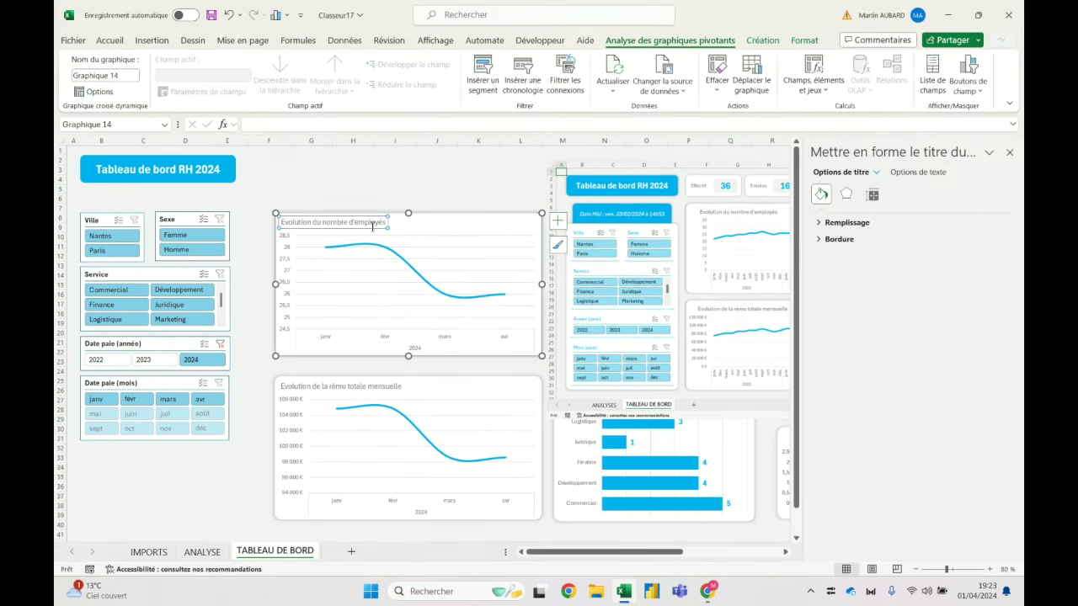
click(385, 247)
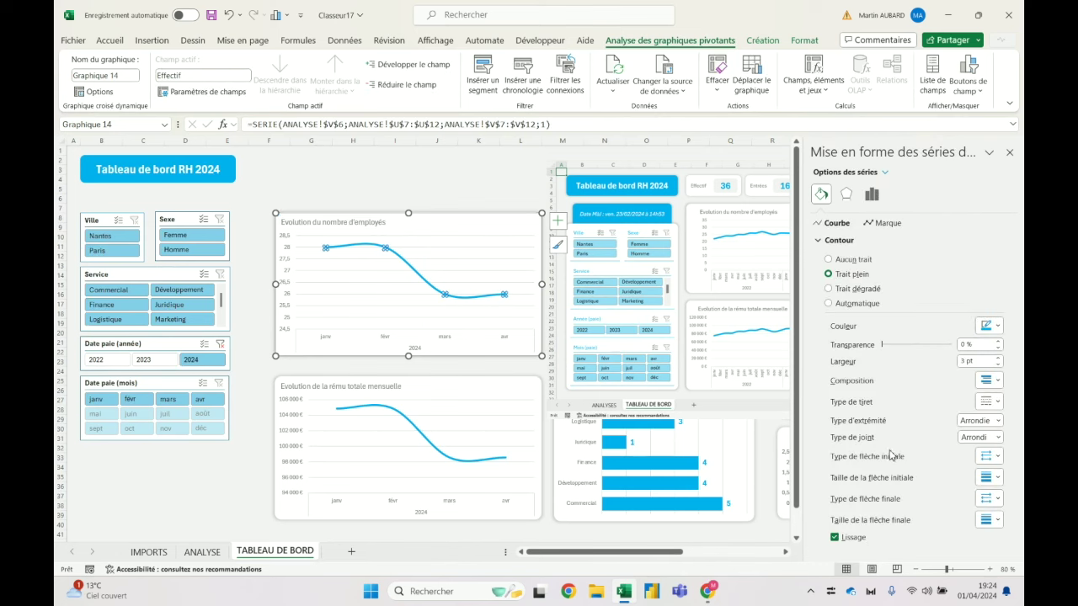
click(848, 536)
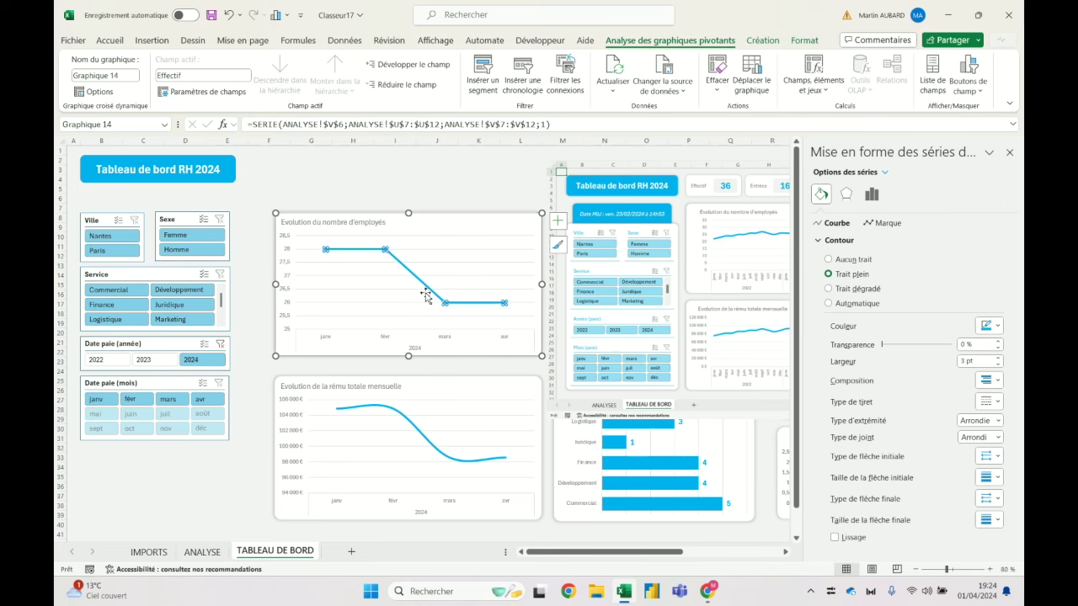
click(429, 300)
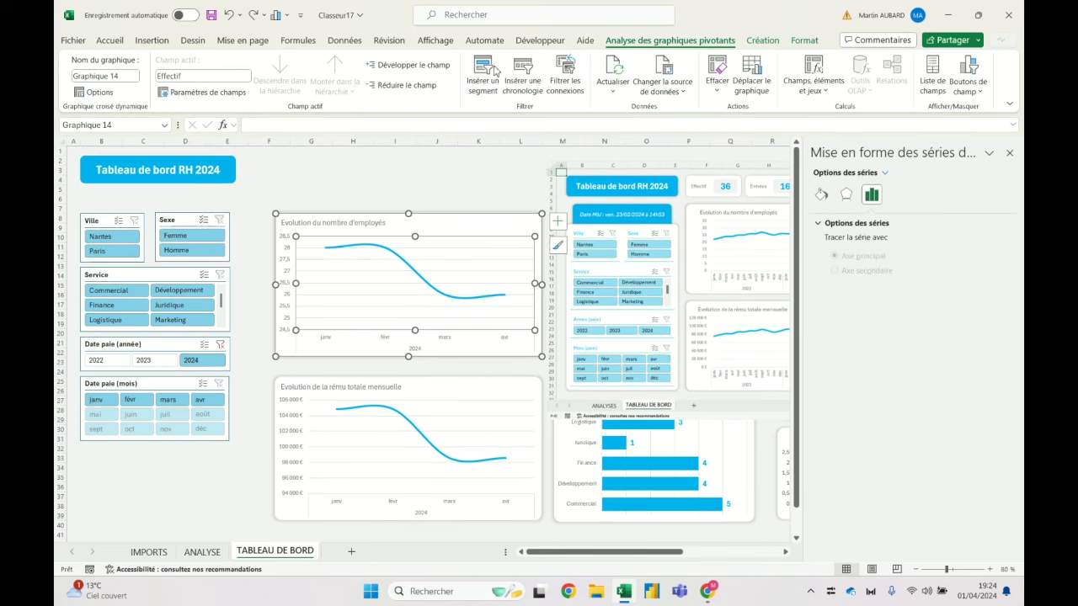
Close the formatting pane and view the ANALYSE sheet's title cell reading 26 employés soit (-7%).
click(1009, 154)
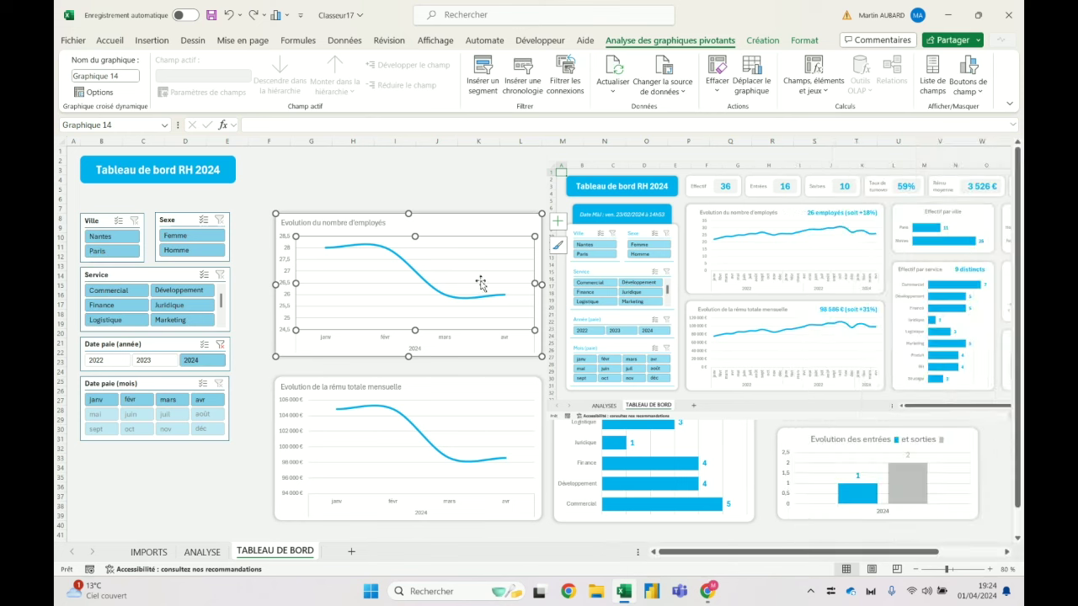
click(431, 181)
click(202, 551)
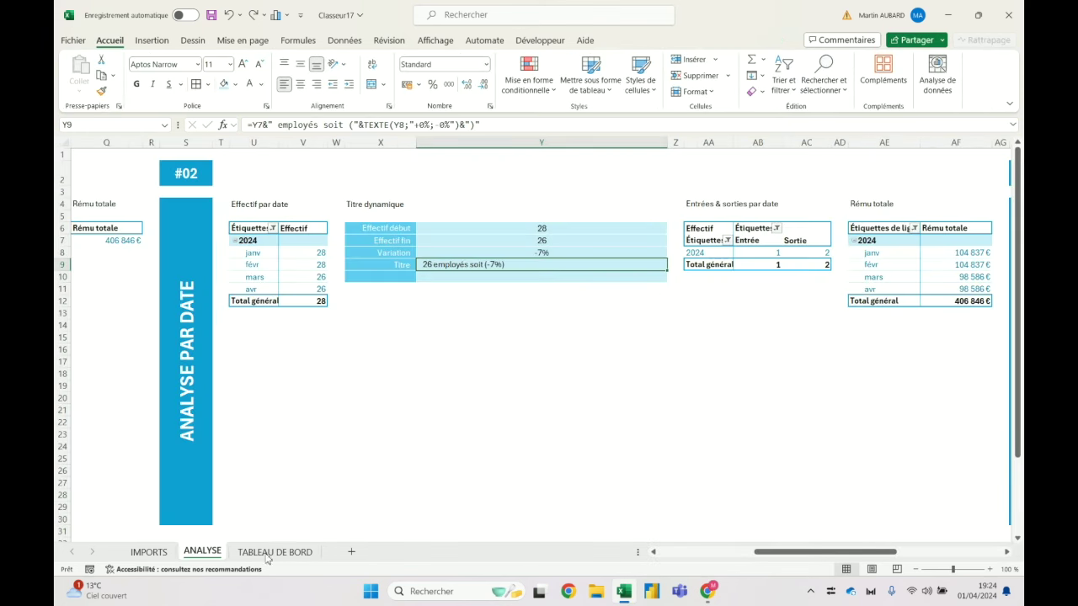
Draw a rectangle shape across the top of the employee-count chart on TABLEAU DE BORD.
click(271, 553)
click(427, 221)
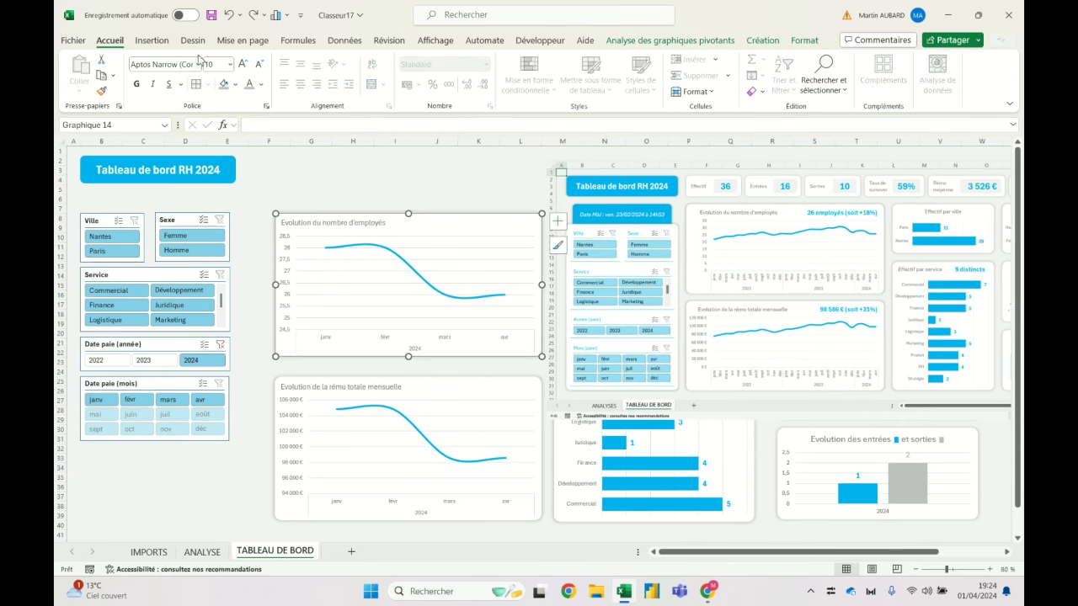
click(152, 41)
click(232, 80)
click(253, 122)
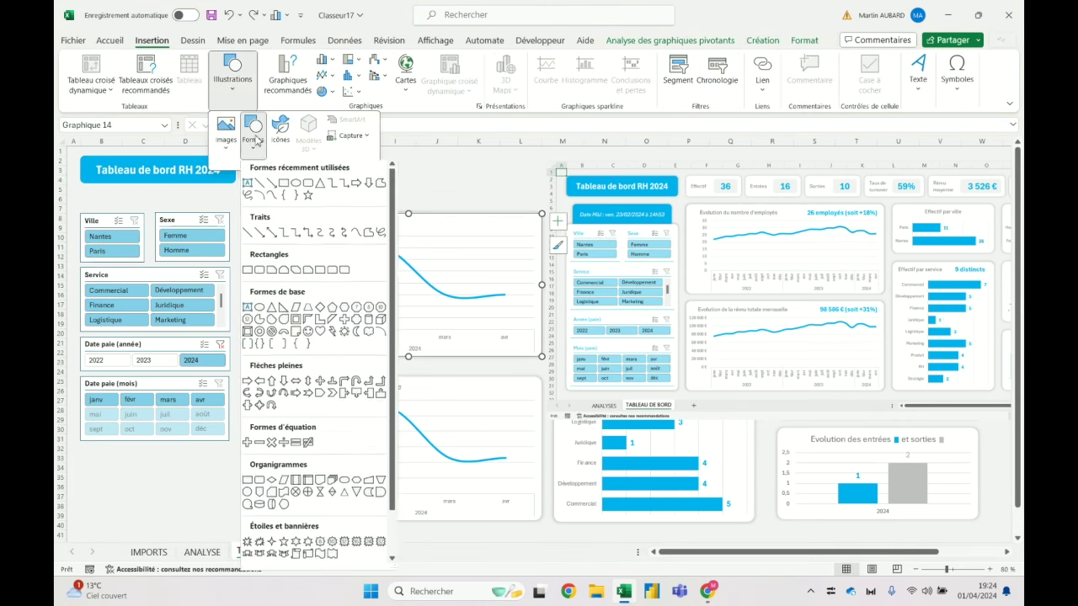
click(284, 189)
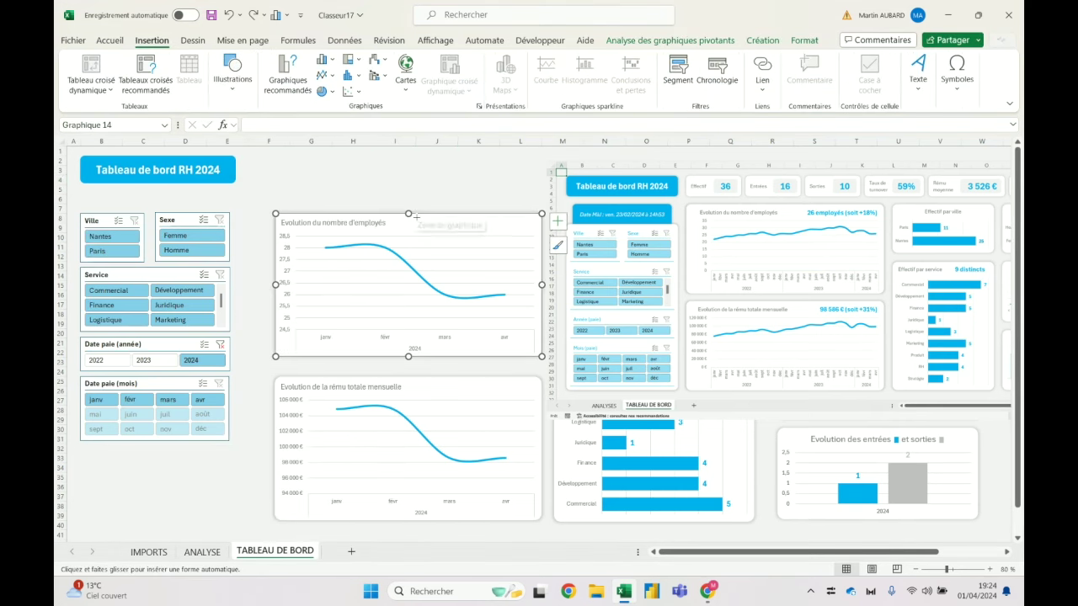
drag(414, 219, 537, 233)
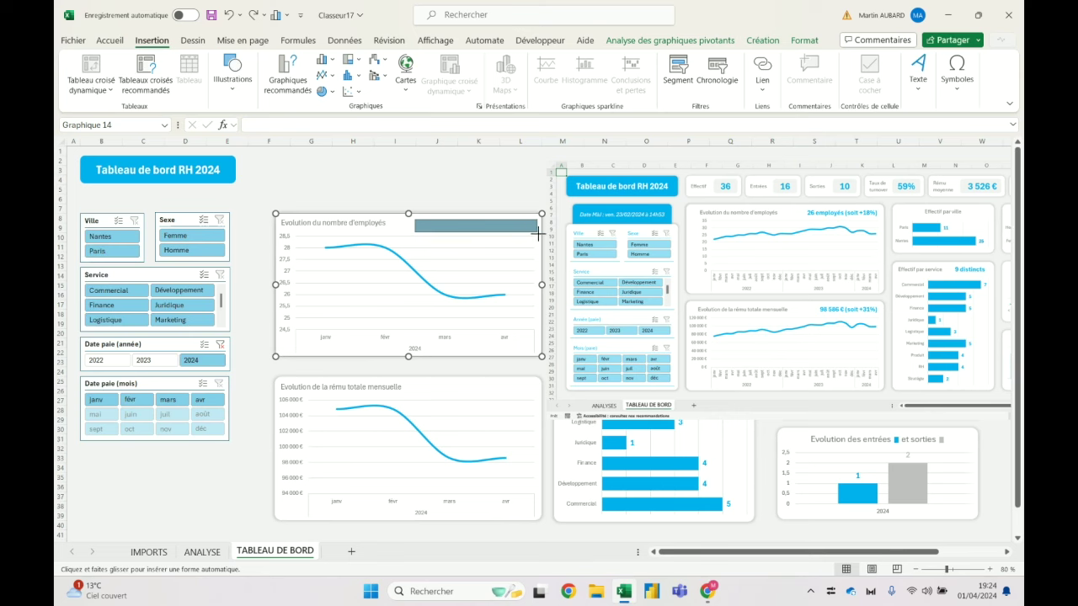
click(430, 182)
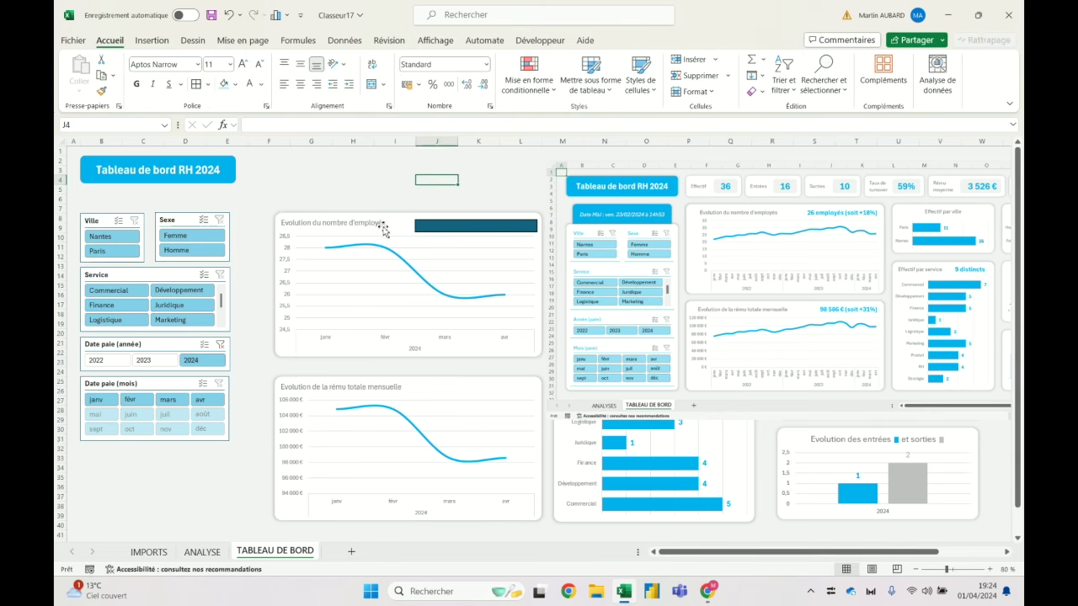
click(383, 226)
click(462, 229)
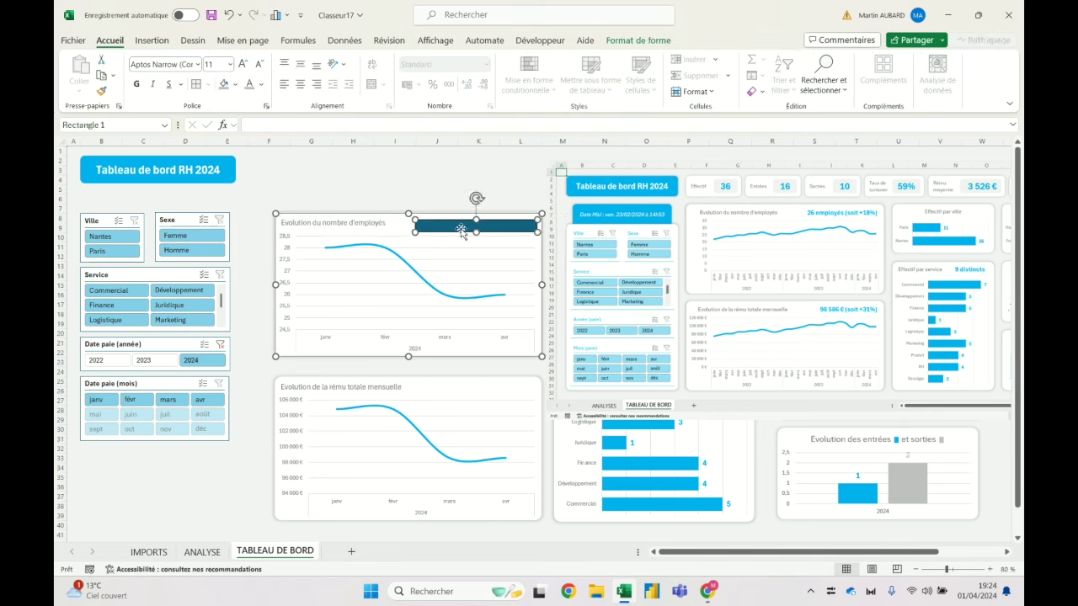
drag(477, 224, 474, 217)
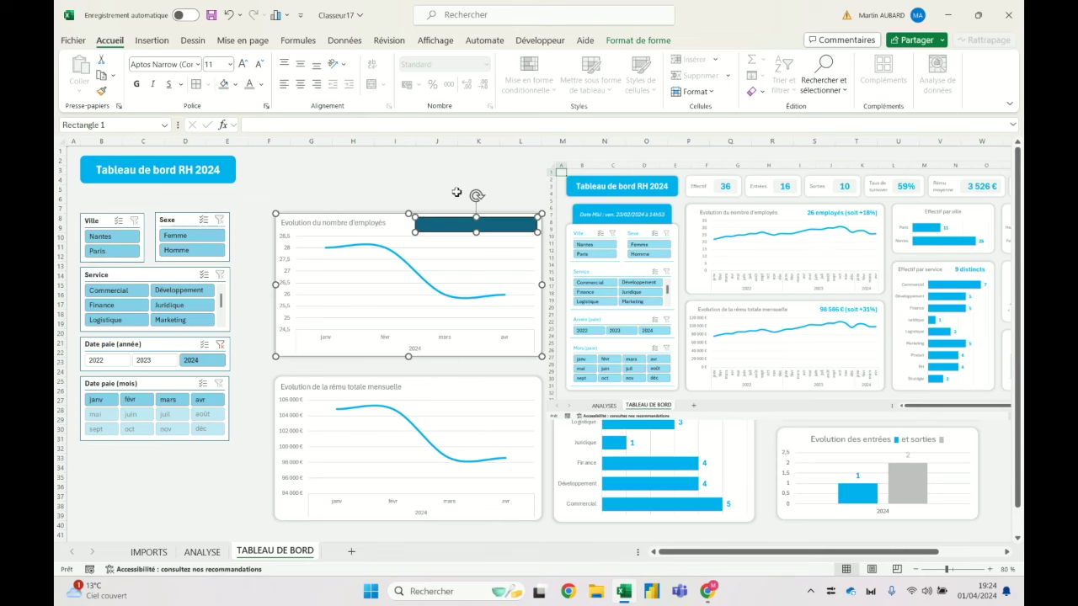
click(433, 181)
Link the rectangle to the dynamic title cell with =ANALYSE!$Y$9.
click(451, 224)
click(378, 126)
text(=)
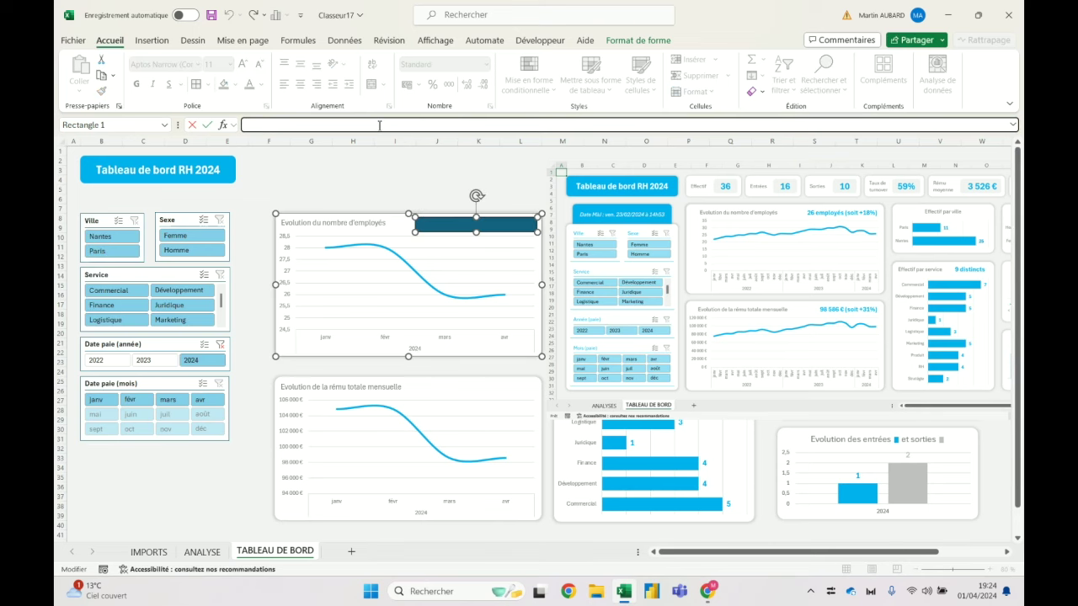
click(206, 553)
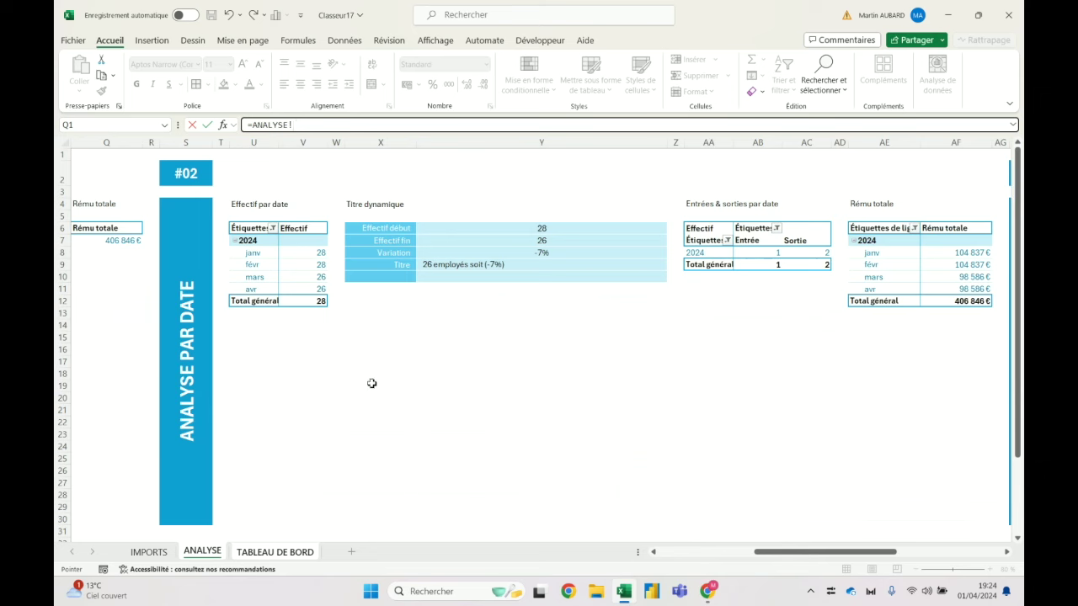
click(510, 243)
key(Return)
Give the linked title rectangle a white fill.
click(235, 84)
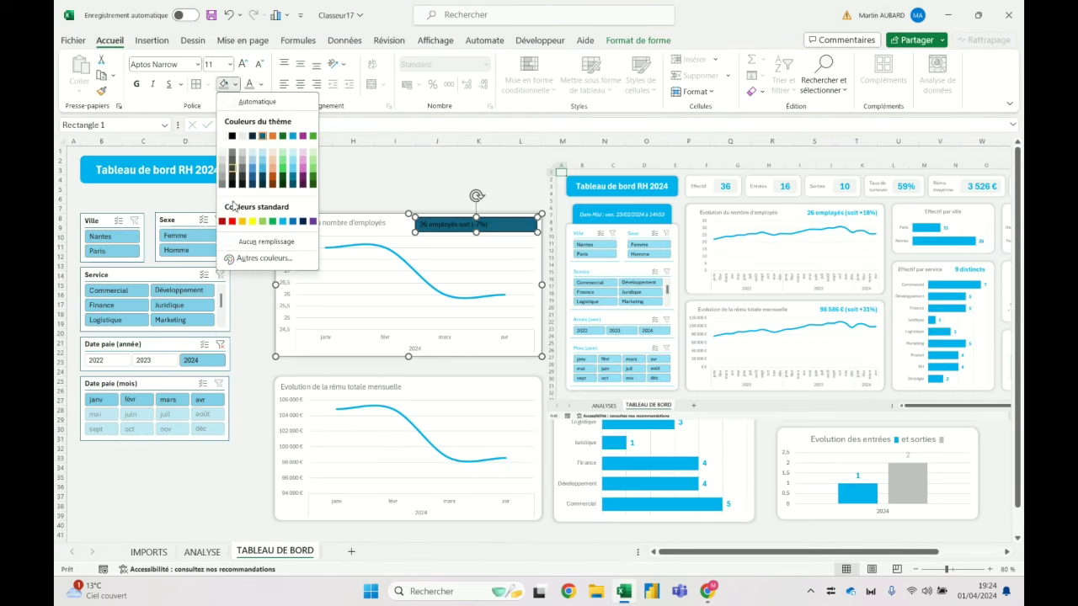
click(228, 105)
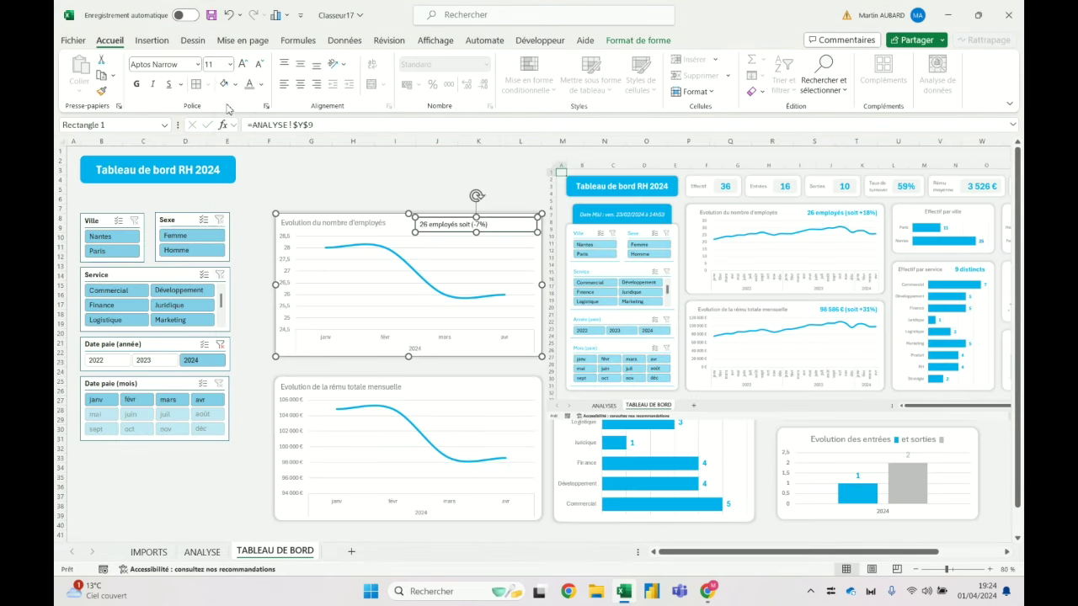
click(333, 159)
click(439, 238)
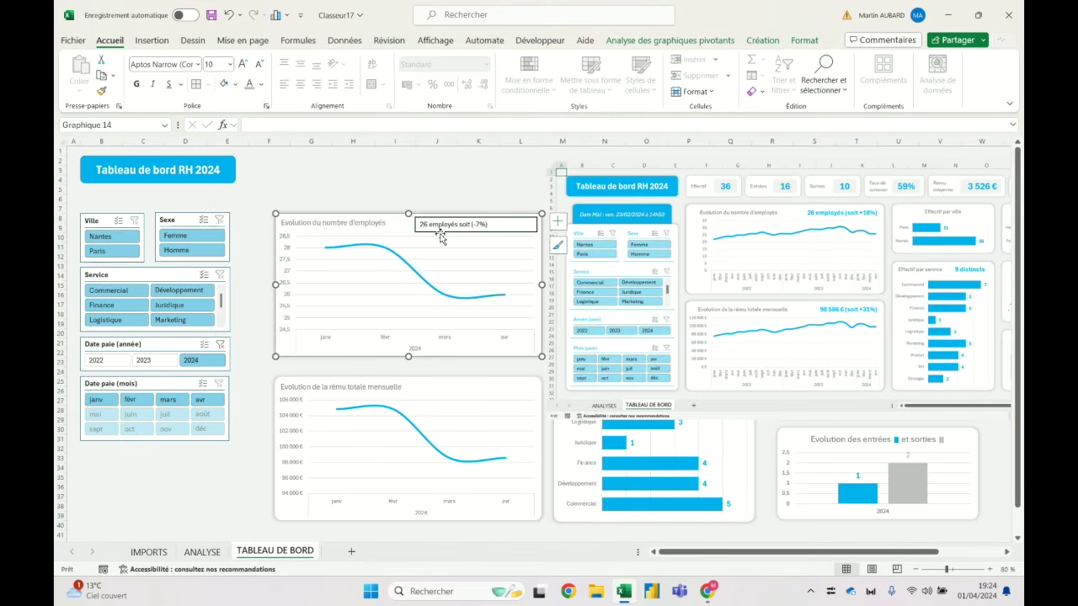
click(441, 234)
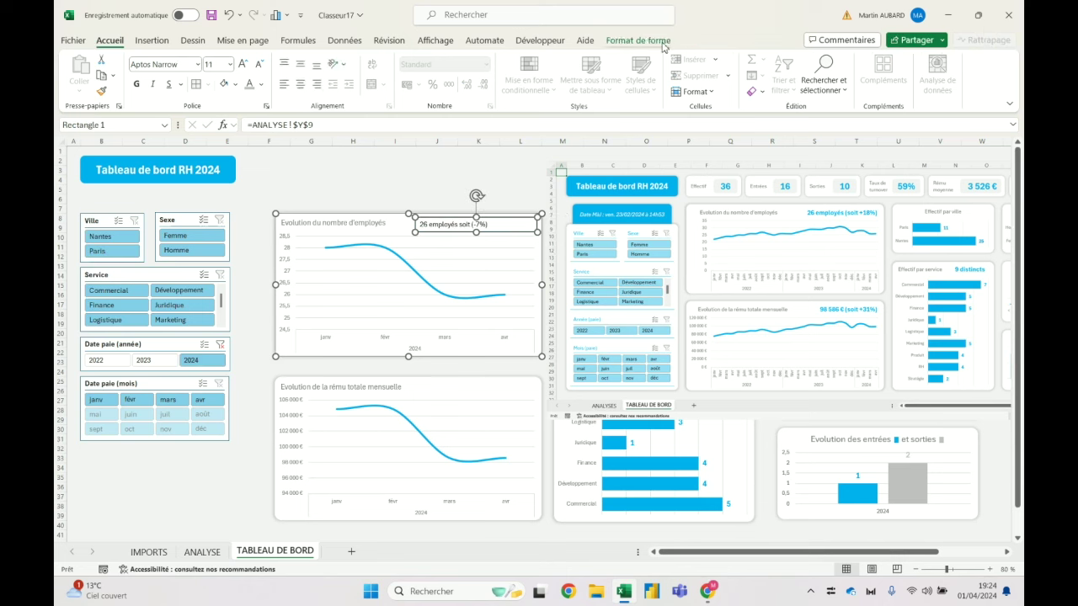
click(401, 166)
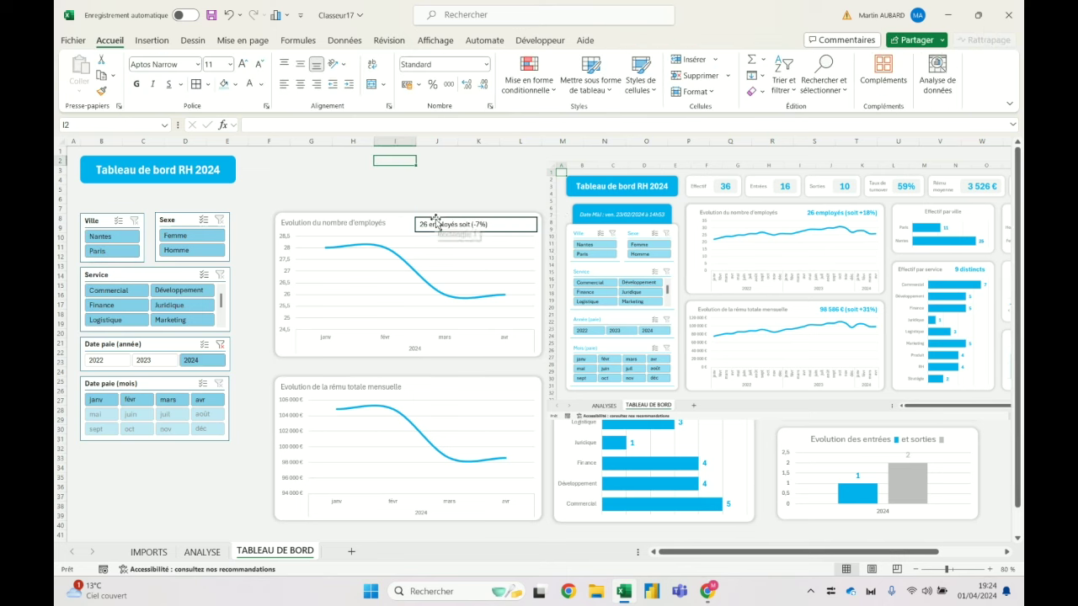
click(436, 224)
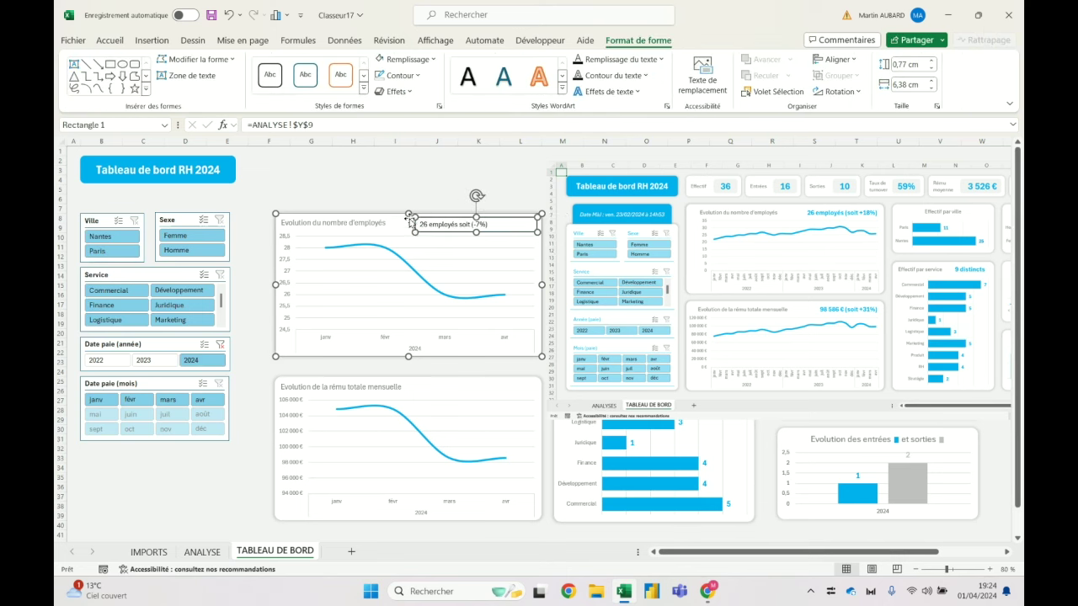
Remove the outline from the headcount title box.
click(395, 185)
click(415, 229)
click(401, 75)
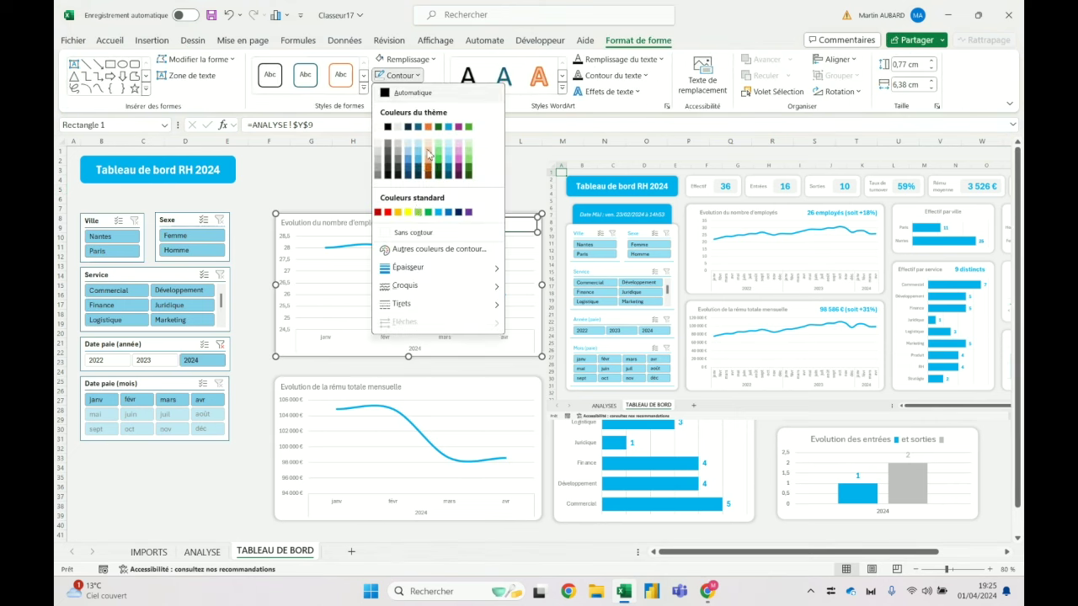
click(413, 232)
click(426, 186)
click(443, 222)
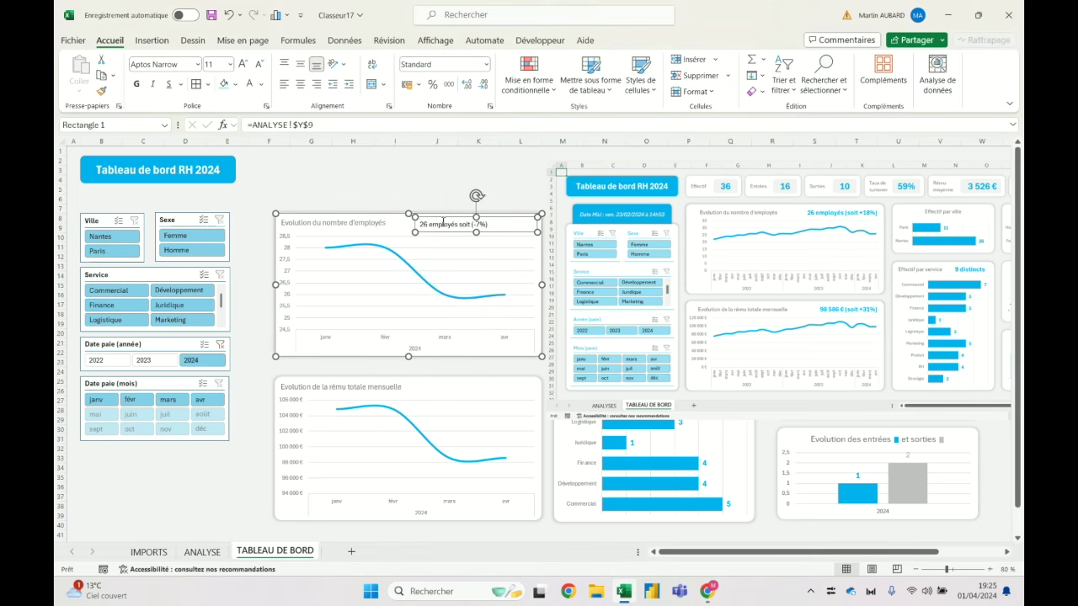
Make the title box text larger, bold and light blue.
click(109, 41)
click(243, 65)
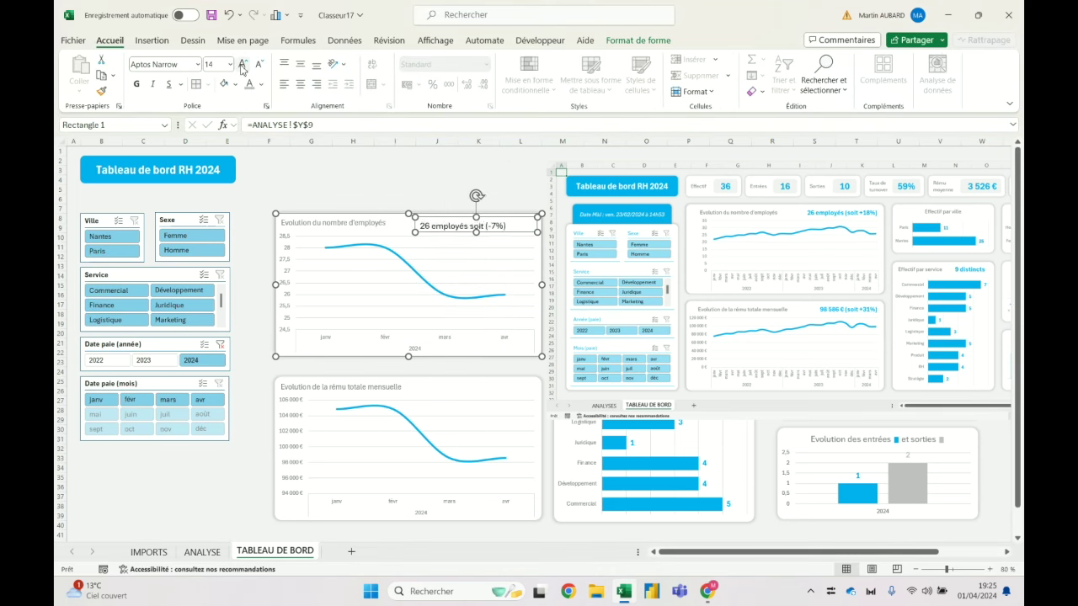
click(137, 84)
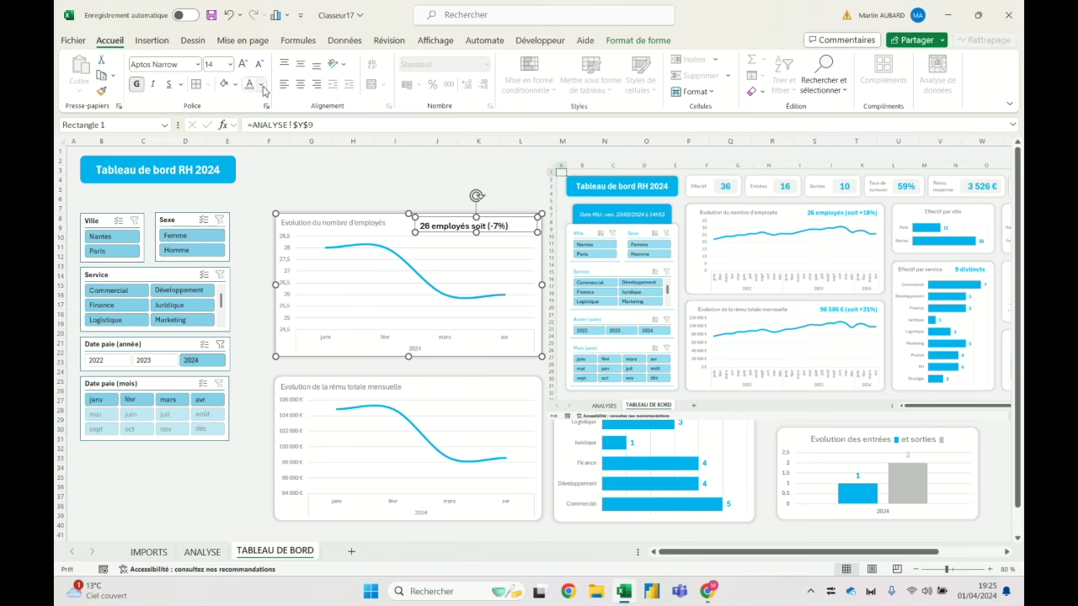
click(261, 84)
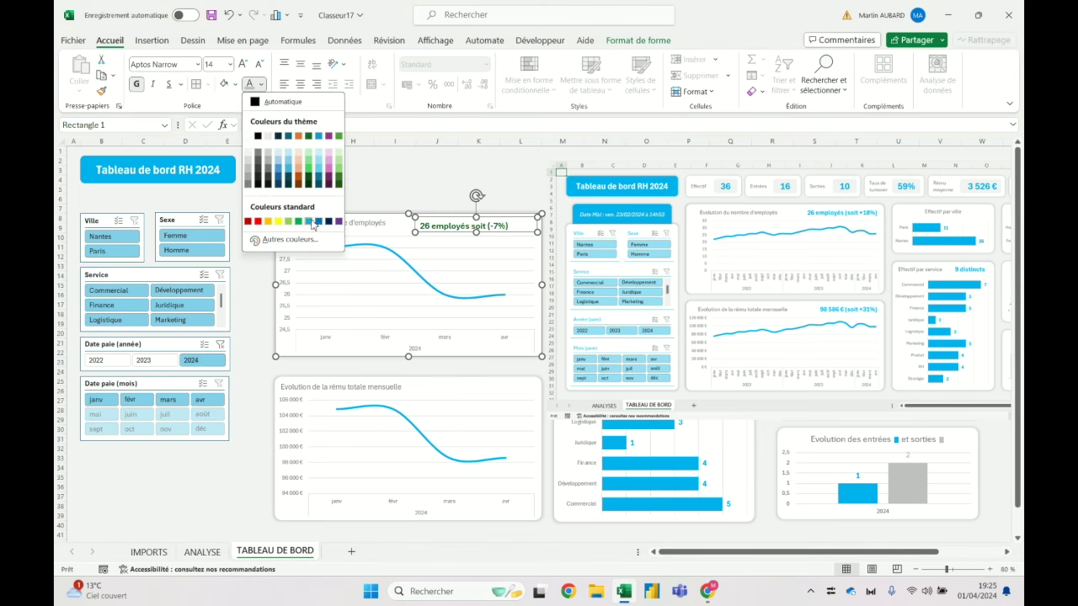
click(310, 221)
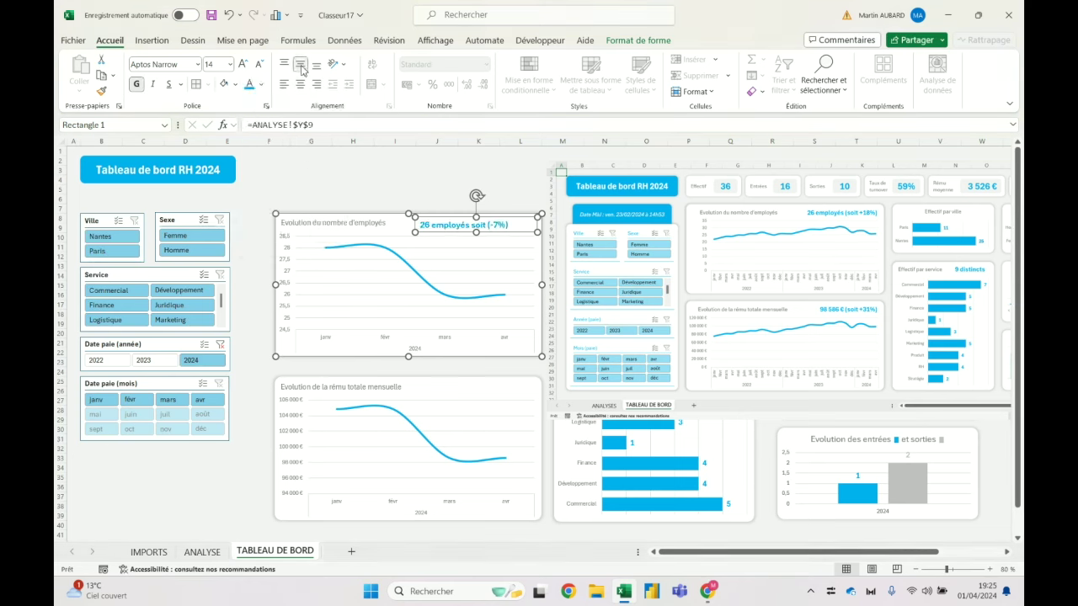
key(Escape)
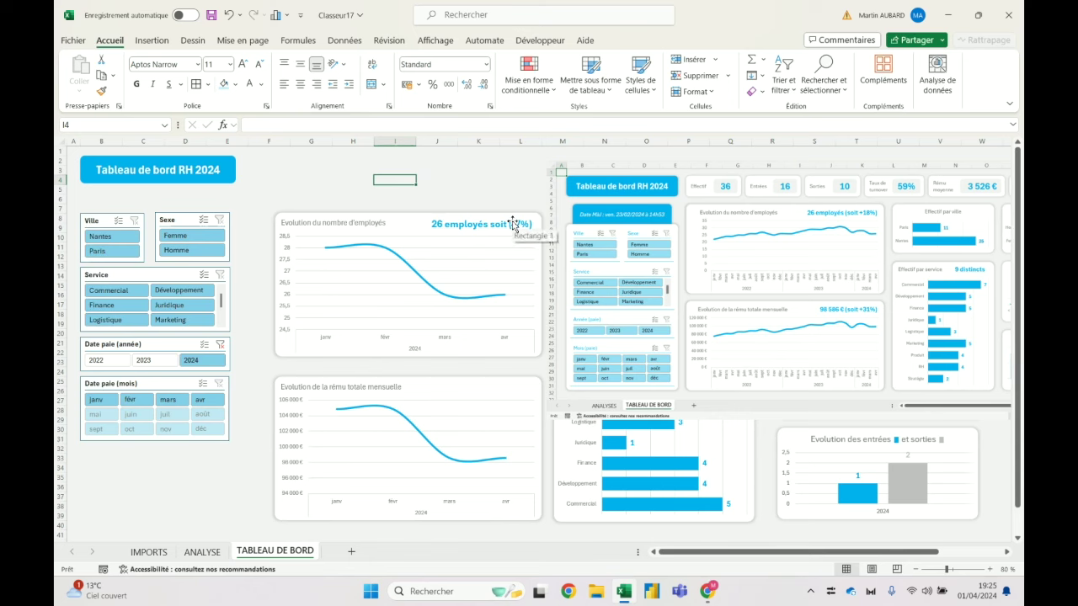
click(456, 189)
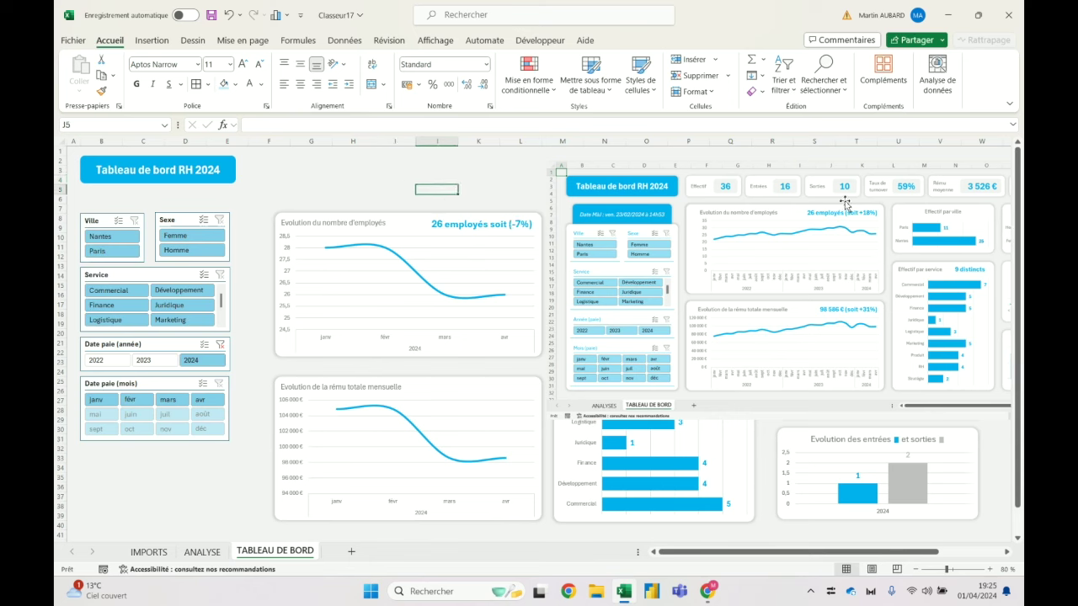
Clear the year slicer filter and check the title's ANALYSE source, now reading (+18%).
click(220, 345)
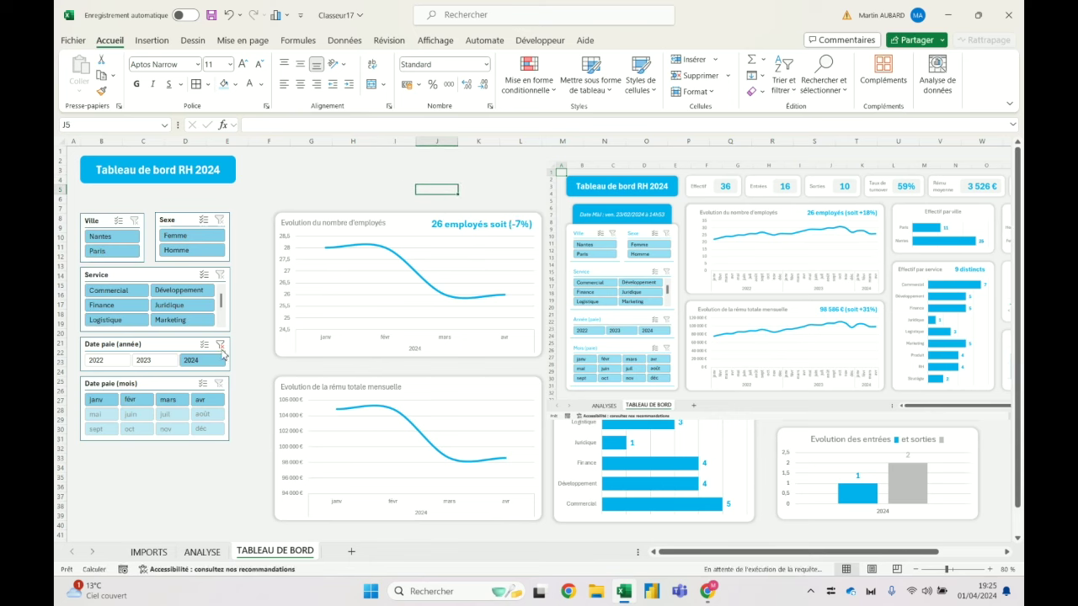
click(515, 226)
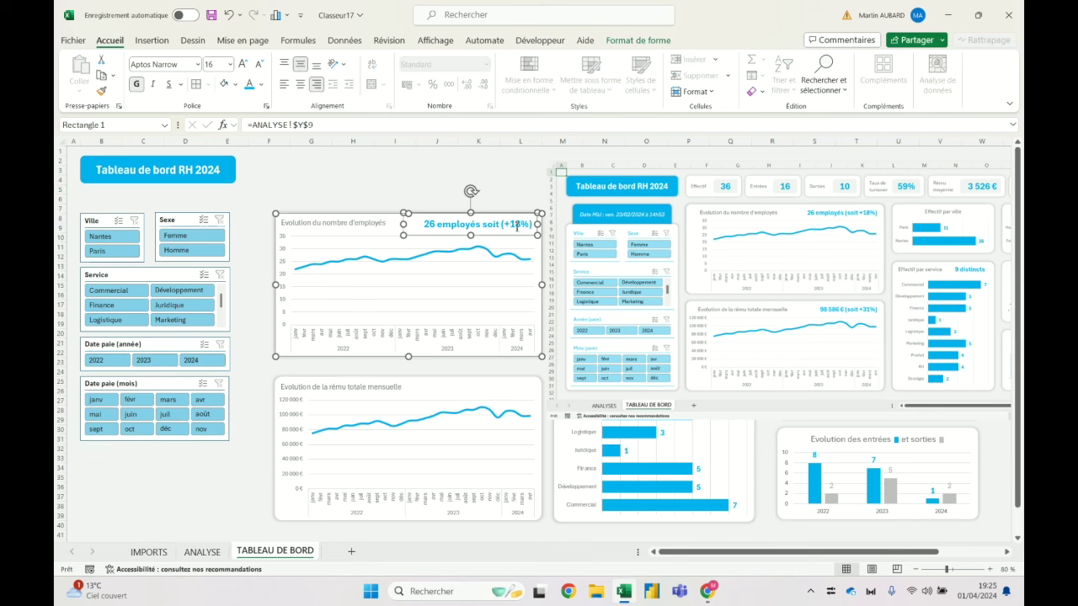
click(214, 557)
Set column Y's width to 15, after trying 13 and 20.
click(437, 352)
click(546, 142)
right_click(546, 142)
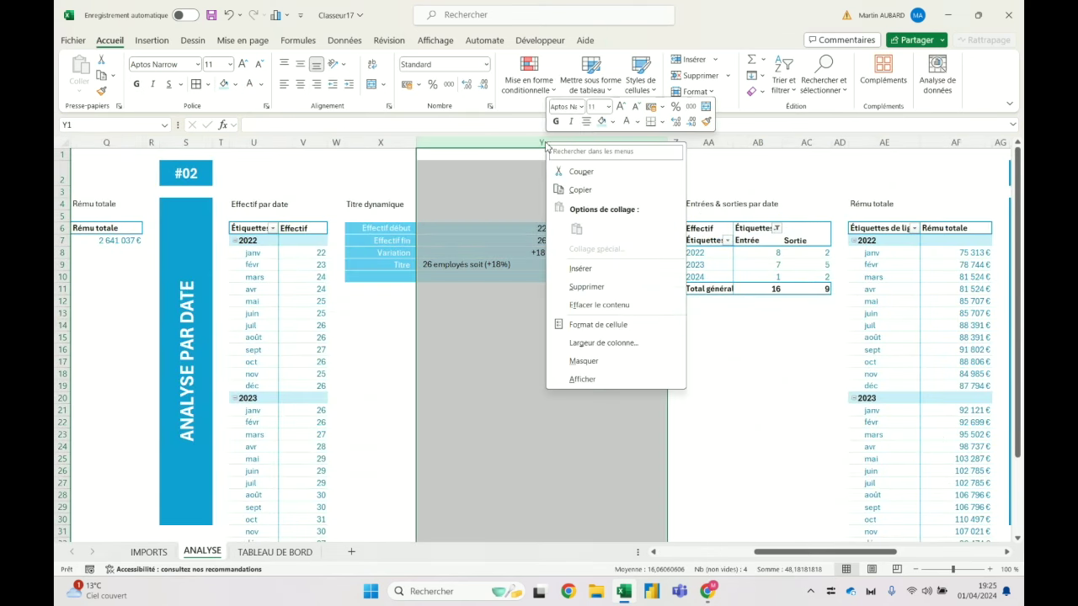
click(602, 342)
text(13)
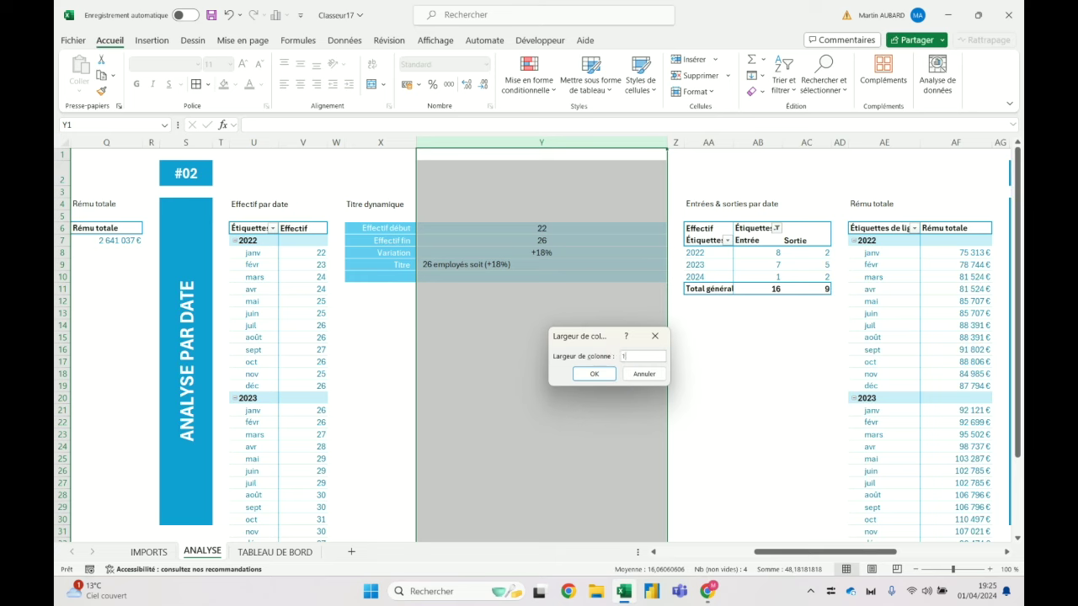
key(Return)
right_click(468, 143)
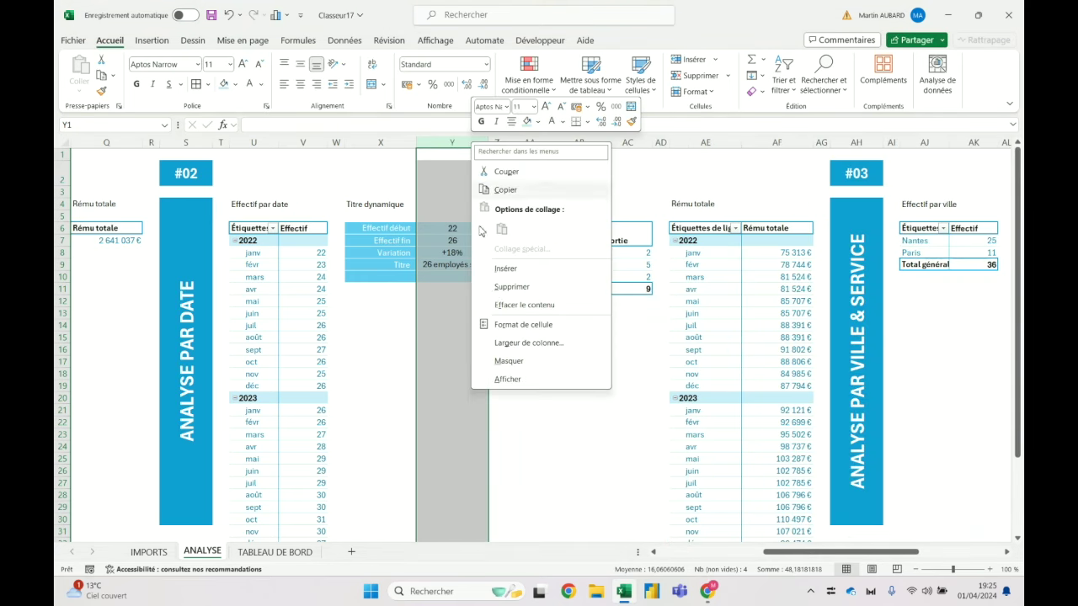
click(530, 339)
text(20)
key(Return)
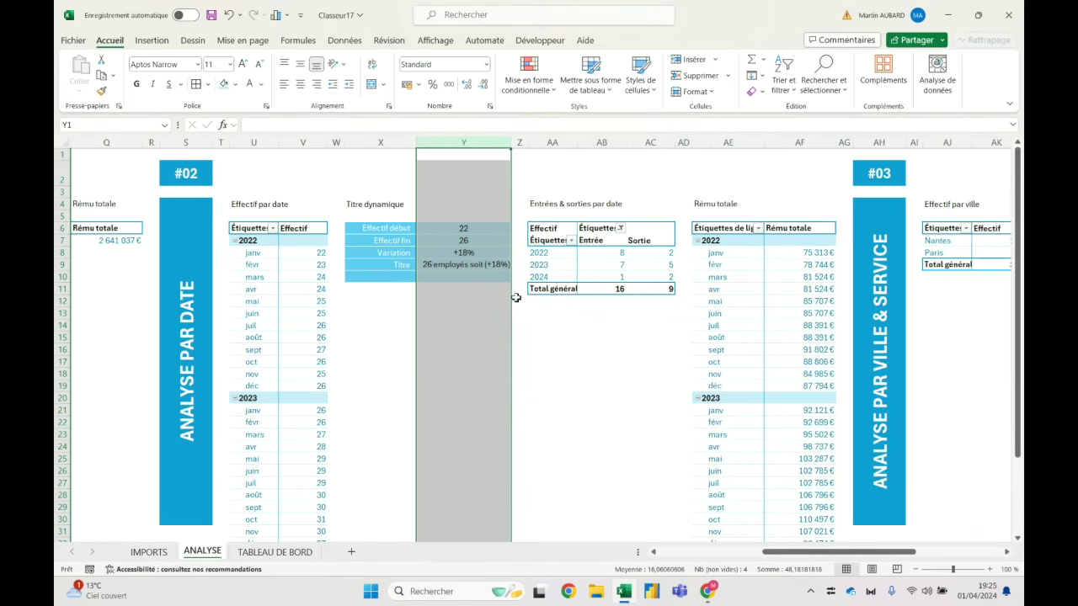
right_click(490, 137)
click(555, 347)
text(15)
click(549, 376)
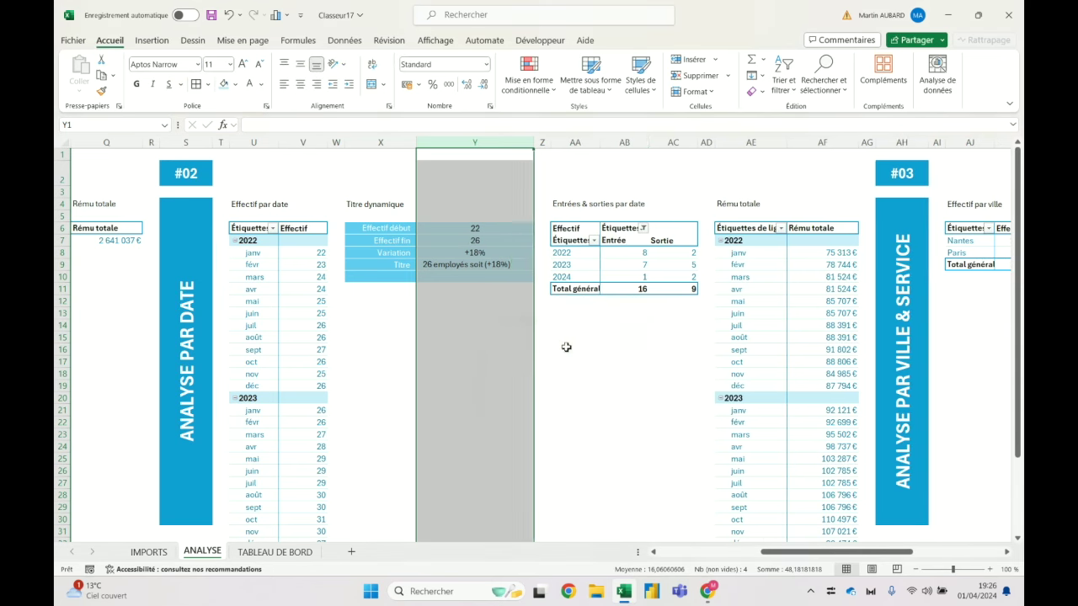
Narrow column AH into a spacer and paste the Titre dynamique block from X:Y into AH.
click(887, 142)
drag(928, 141, 892, 142)
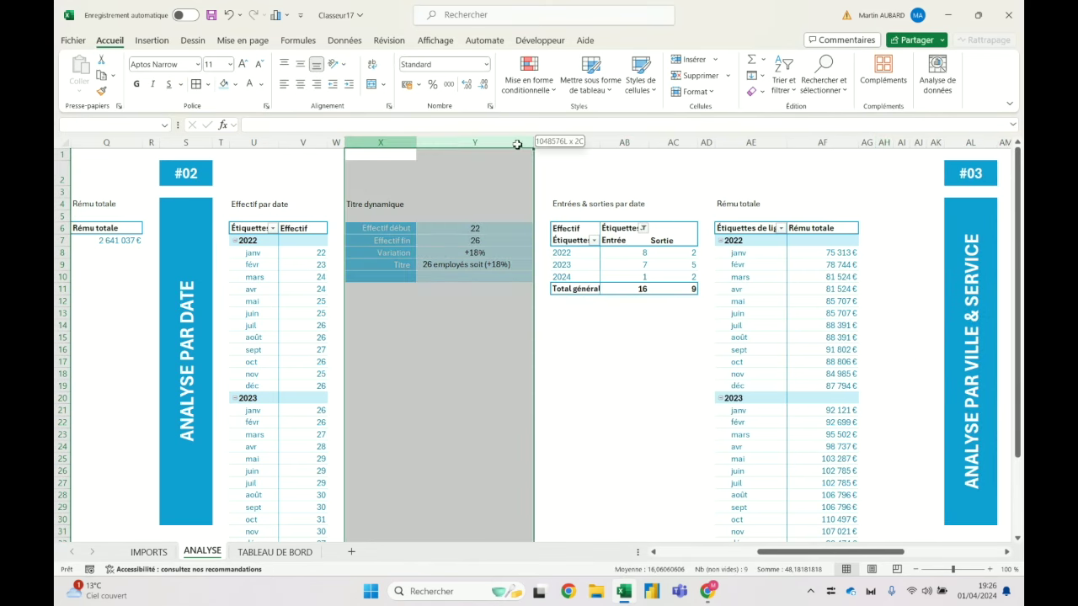
drag(403, 143, 506, 143)
key(ctrl+c)
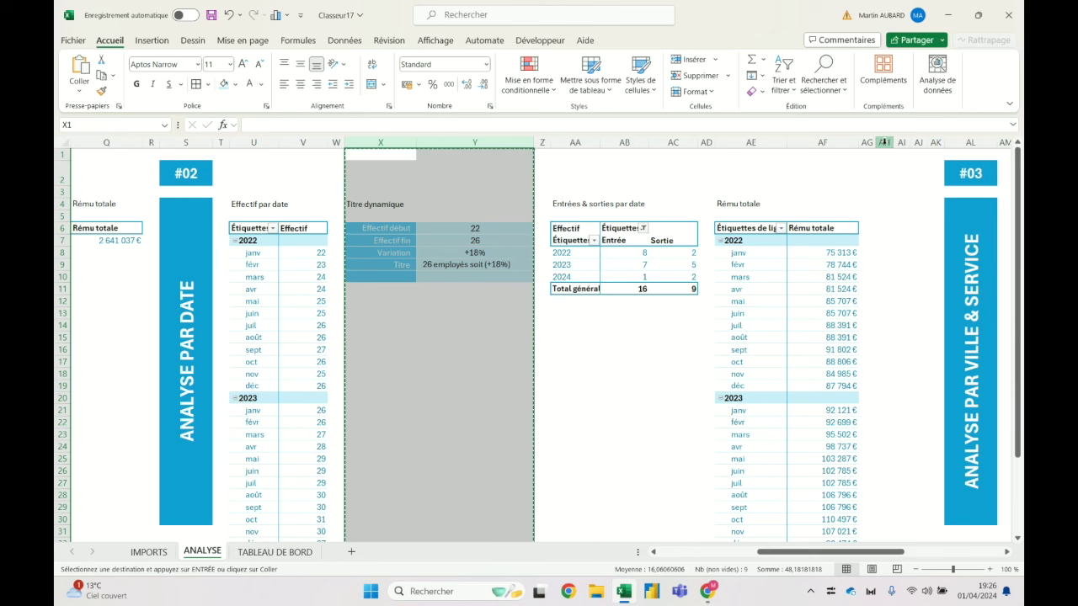
click(886, 142)
key(Return)
drag(852, 553, 916, 552)
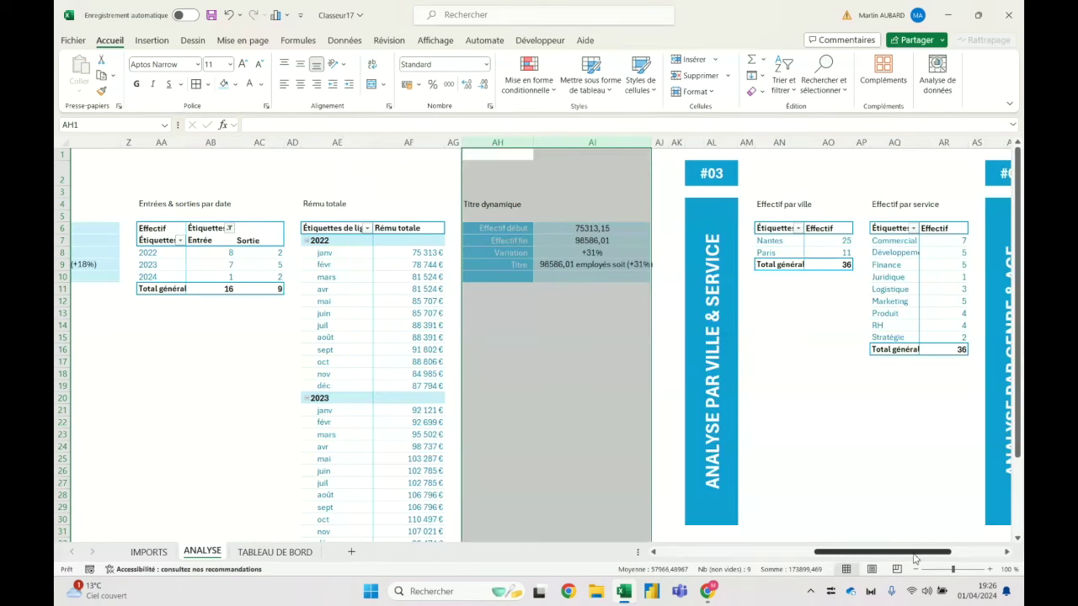
Narrow column AJ into a thin spacer and select the values AI6:AI7.
click(661, 142)
drag(665, 142, 666, 142)
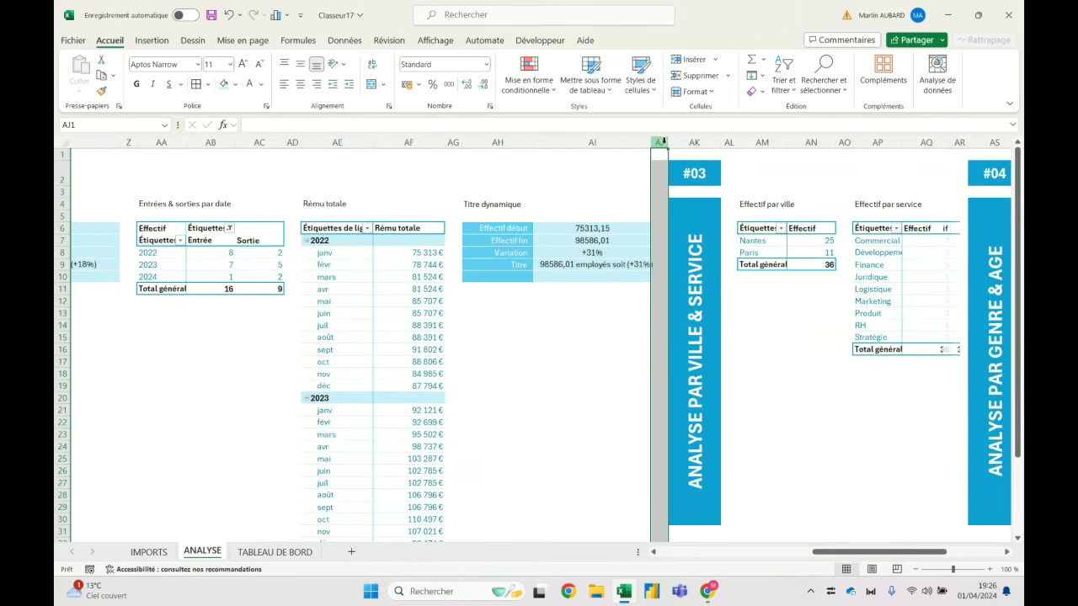
drag(592, 228, 592, 240)
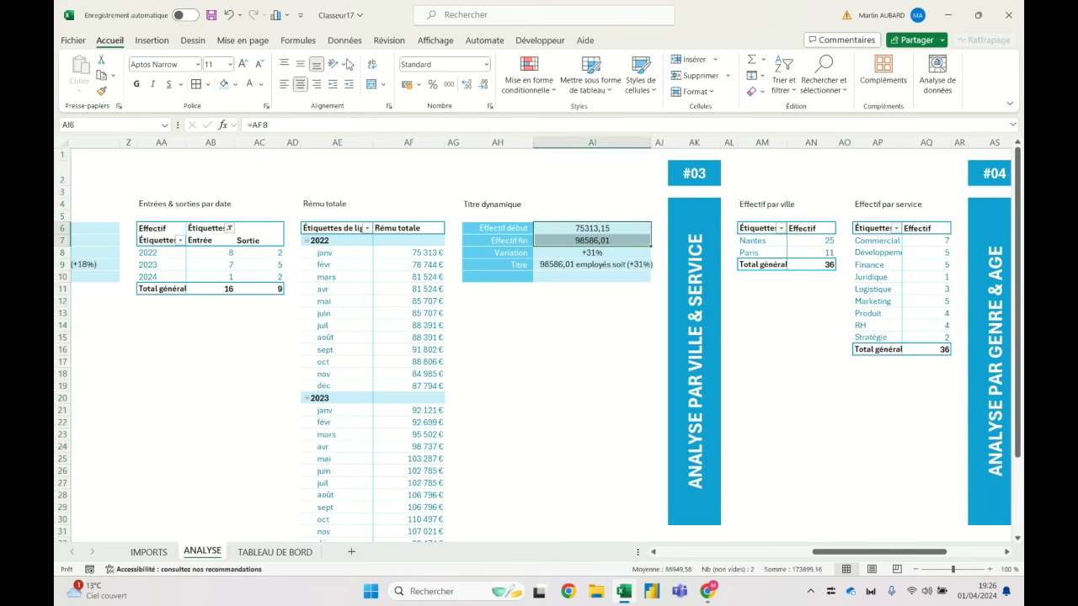
Right-align AI6:AI7 and format them as Monétaire with no decimals.
click(316, 85)
click(487, 67)
click(468, 150)
double_click(485, 86)
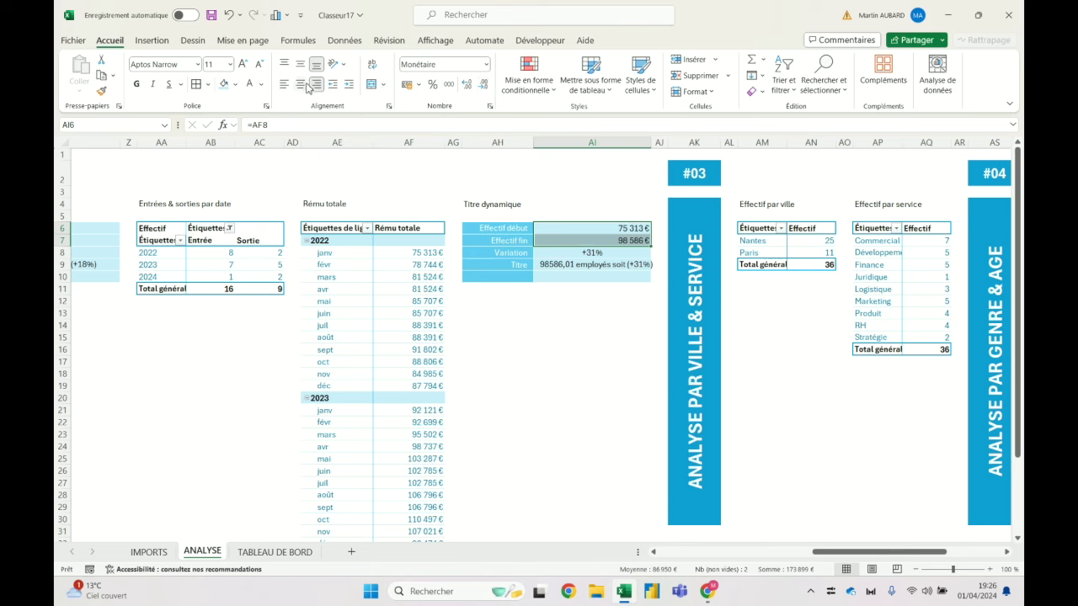
Change the AI9 title formula to use TEXTE(AI7;"# ##0 €") for the euro amount.
key(Down)
key(Down)
key(Down)
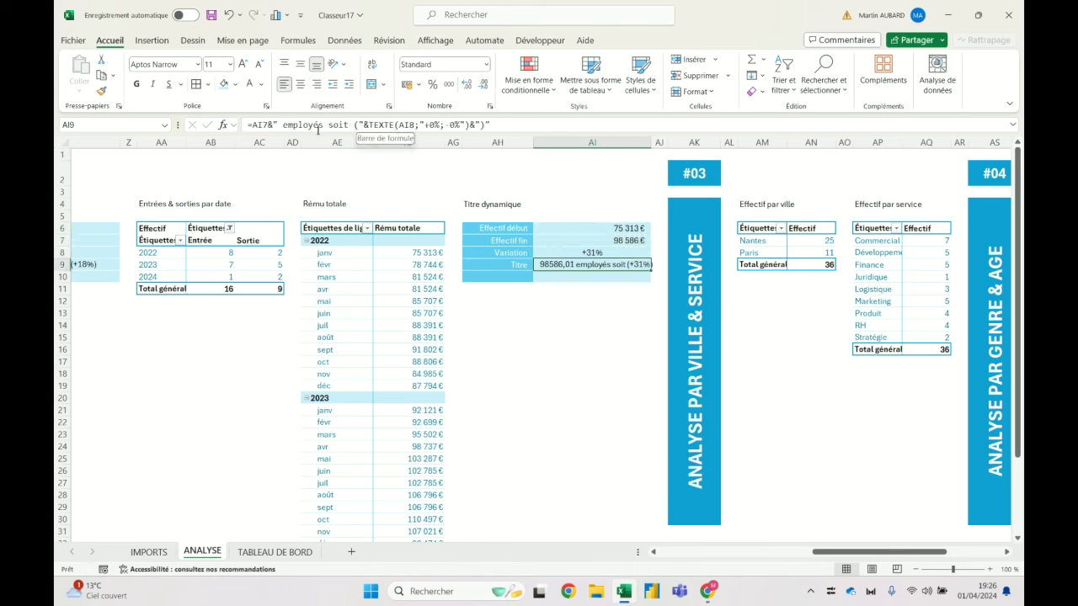
click(253, 128)
text(texte(AI7)
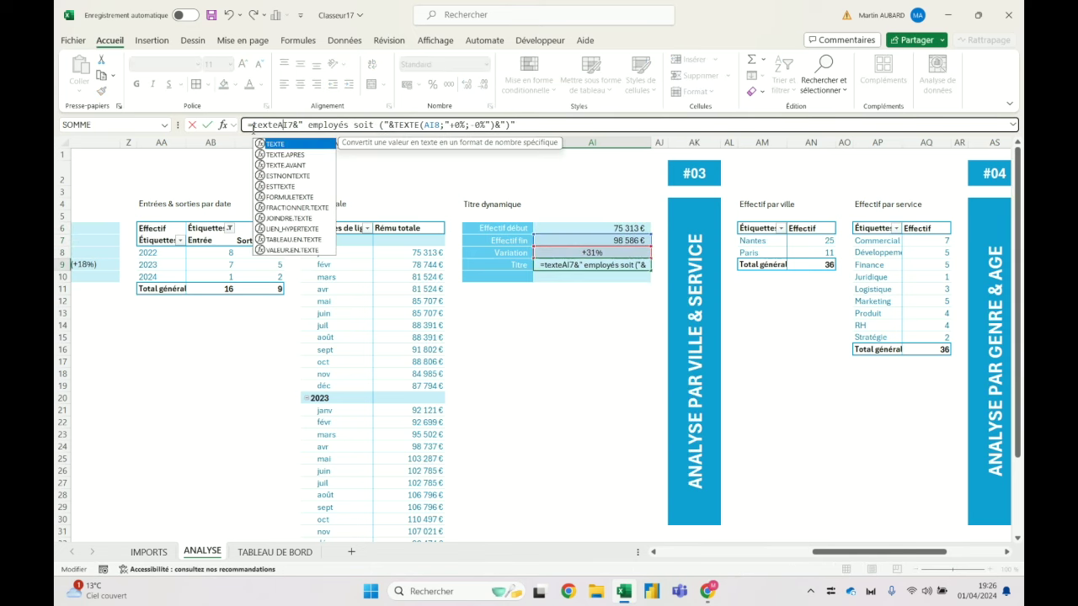
text(;")
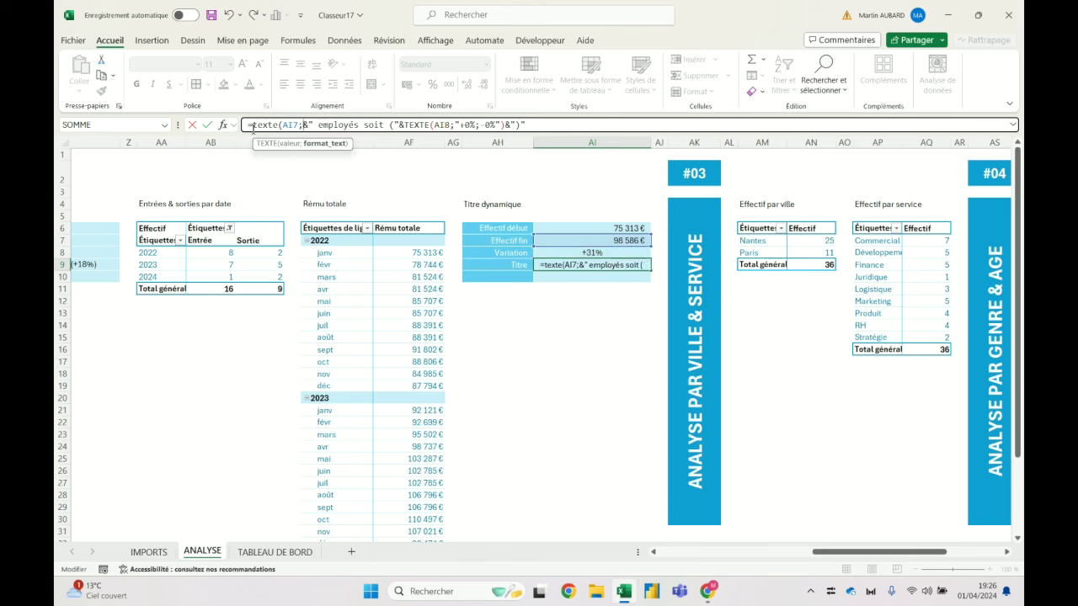
text(#)
text( ##)
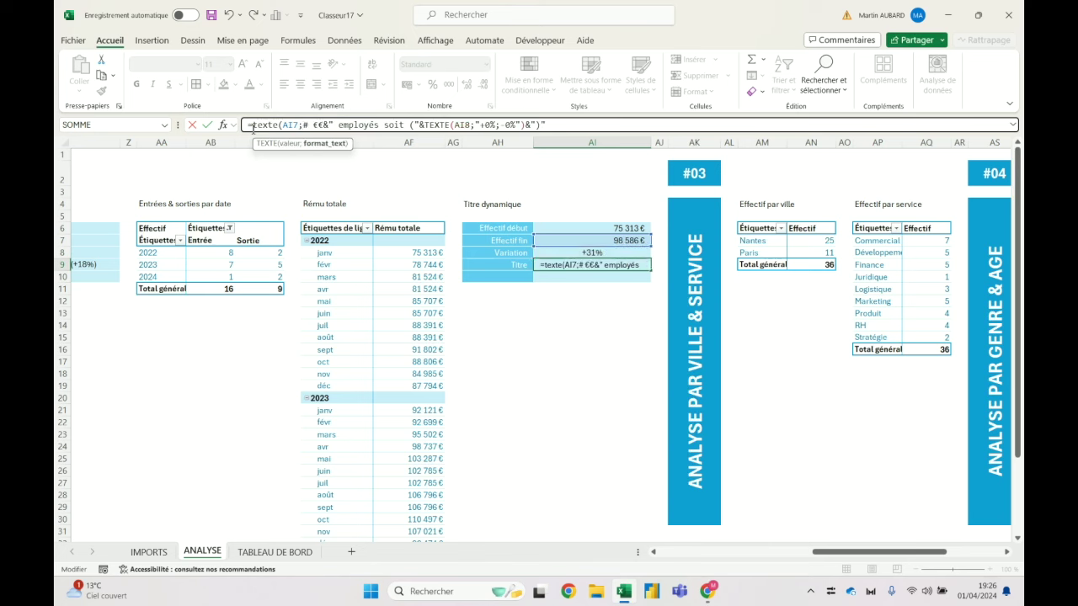
text(0 €"))
click(303, 126)
text(")
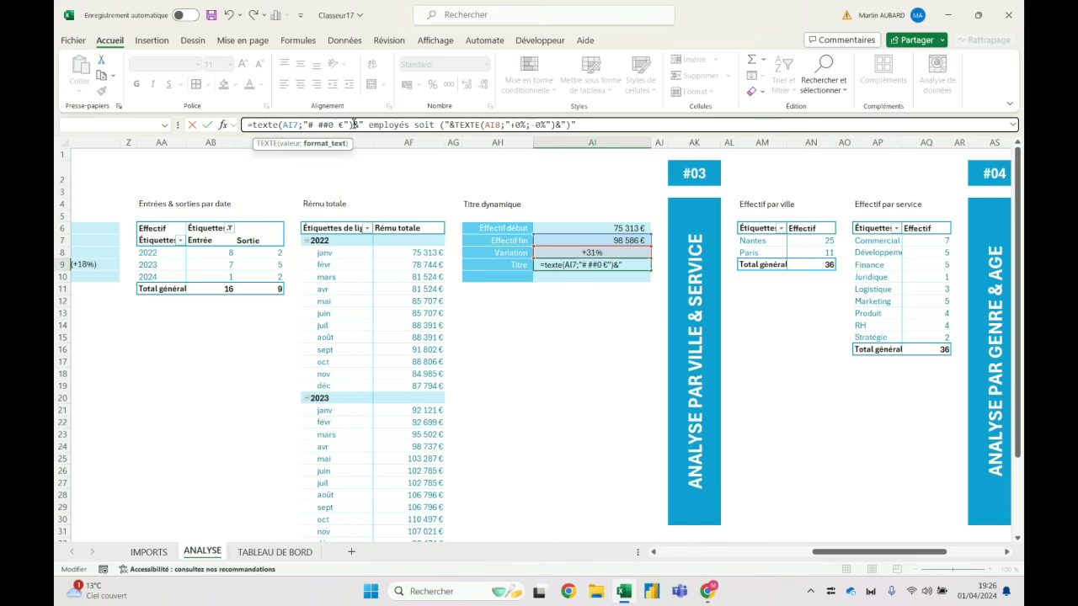
key(ctrl+Return)
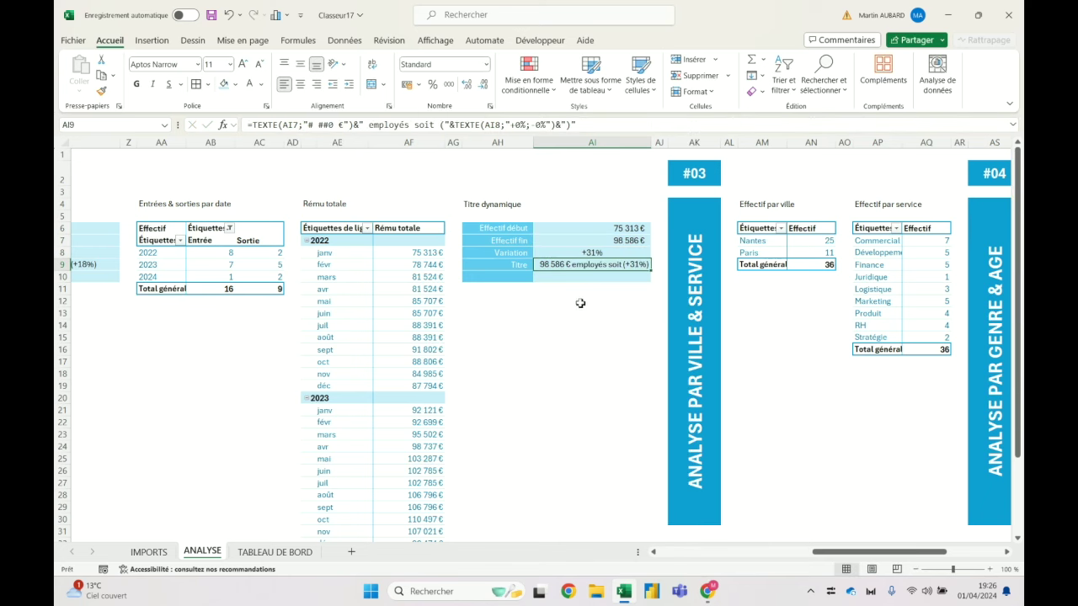
key(ctrl+z)
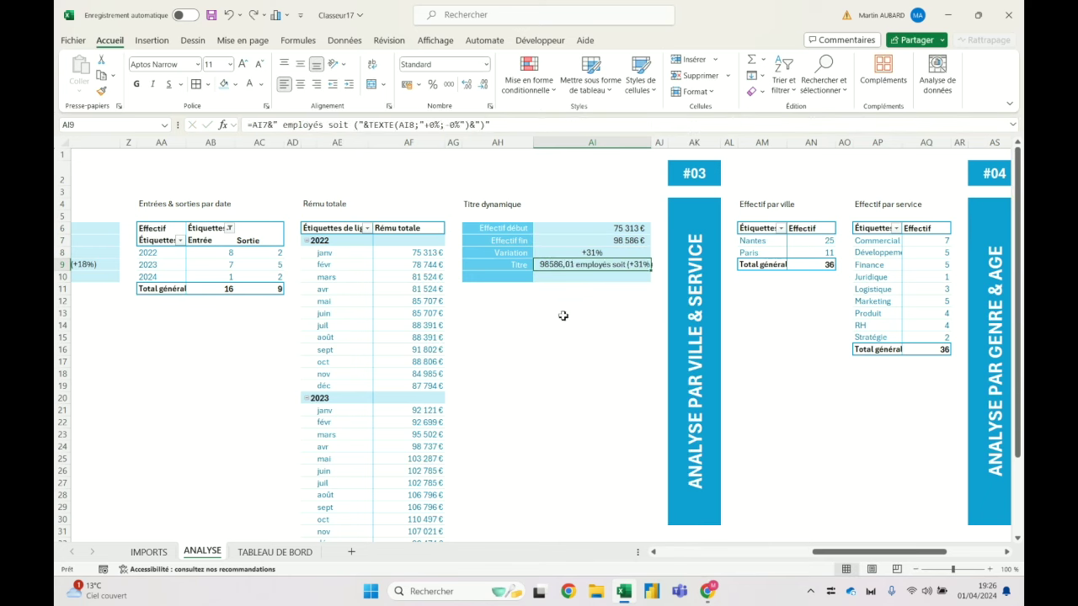
click(254, 15)
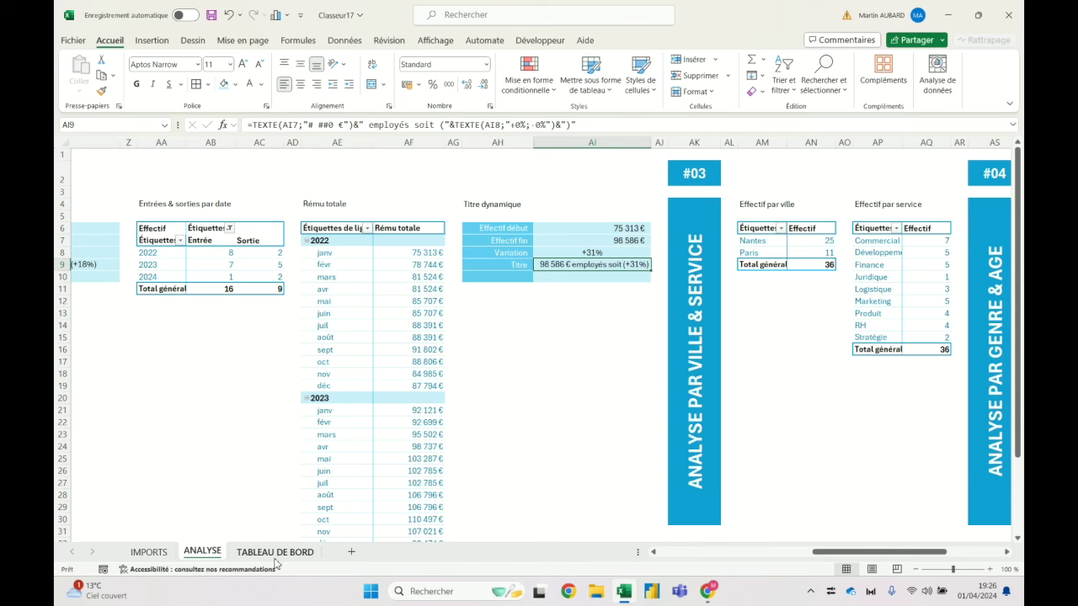
Paste a copy of the headcount title box onto the remuneration chart.
click(274, 552)
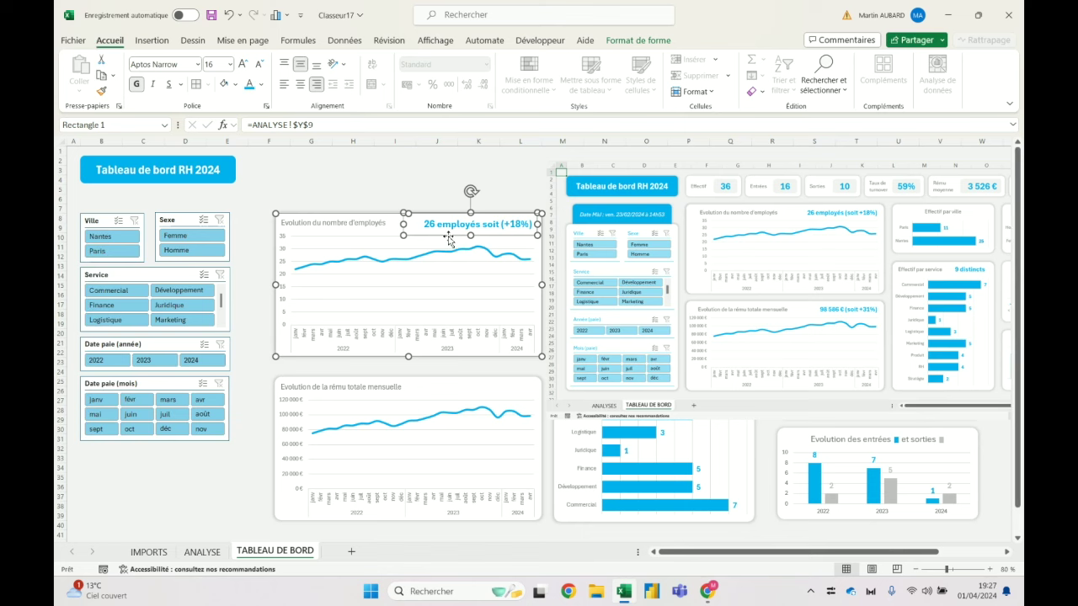
click(265, 364)
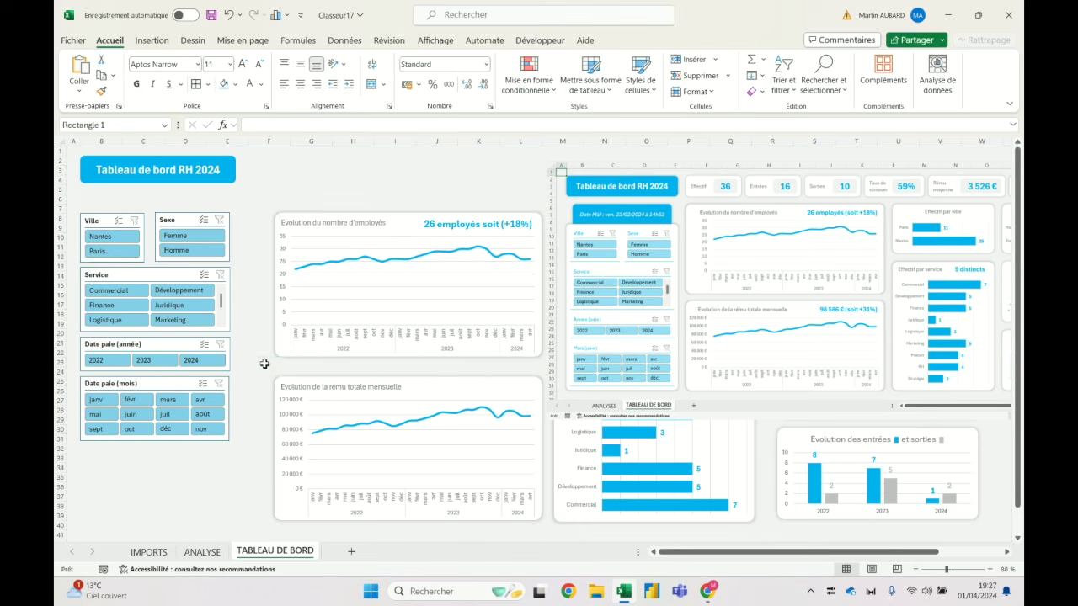
key(ctrl+v)
drag(304, 383, 457, 404)
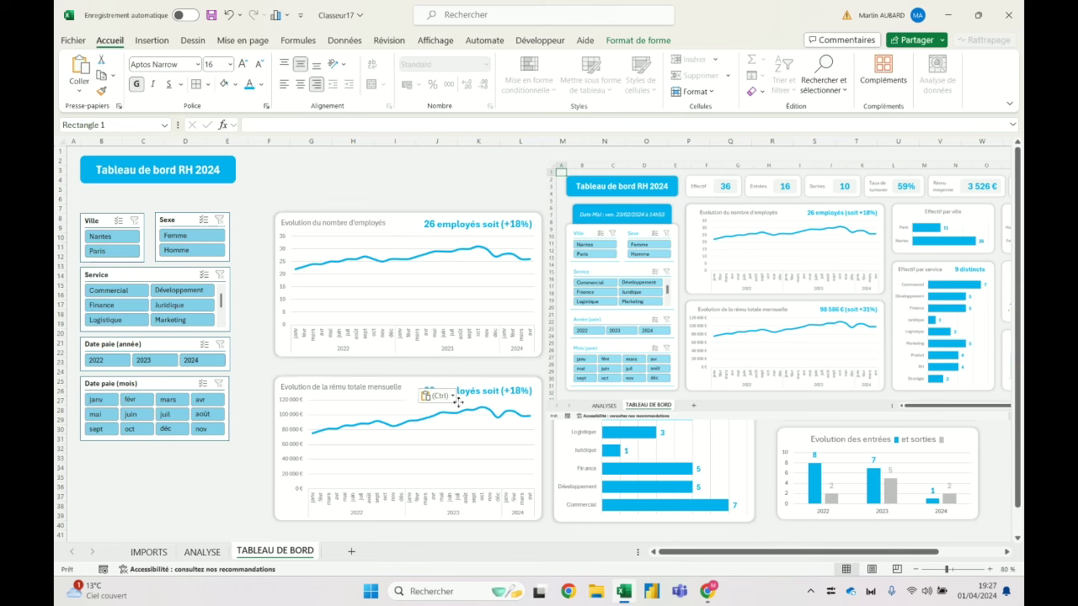
click(228, 15)
click(229, 14)
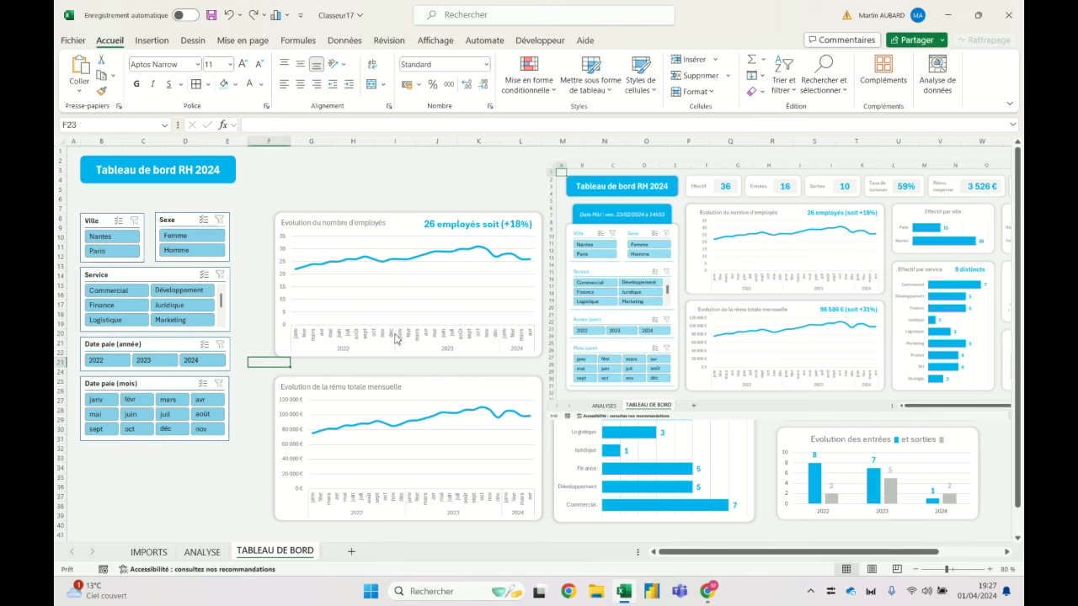
key(ctrl+y)
key(ctrl+y)
click(471, 224)
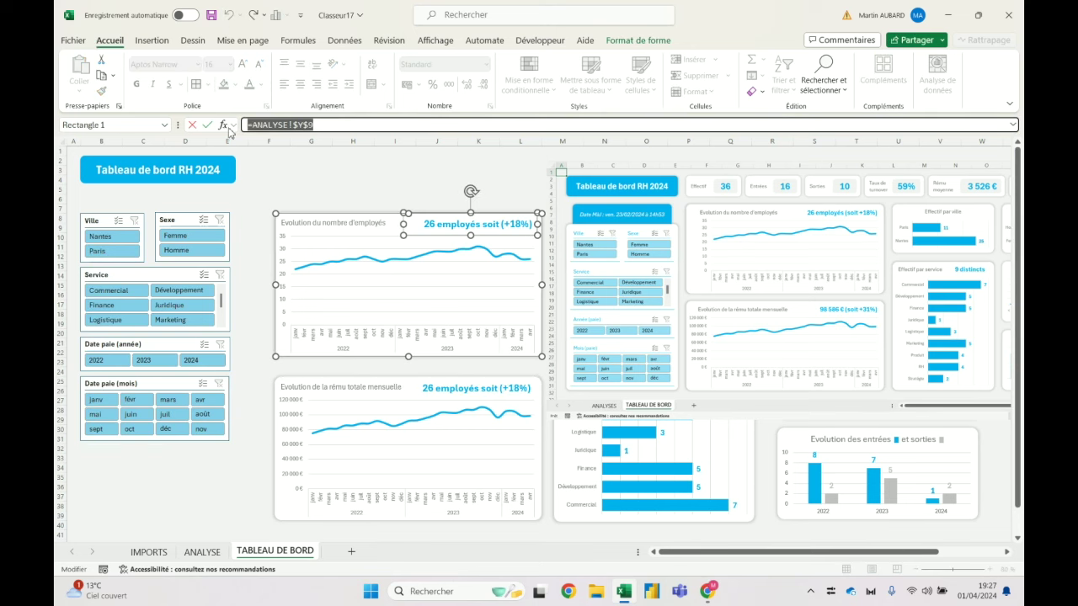
Link the remuneration chart's title box to ANALYSE cell AI9.
click(217, 552)
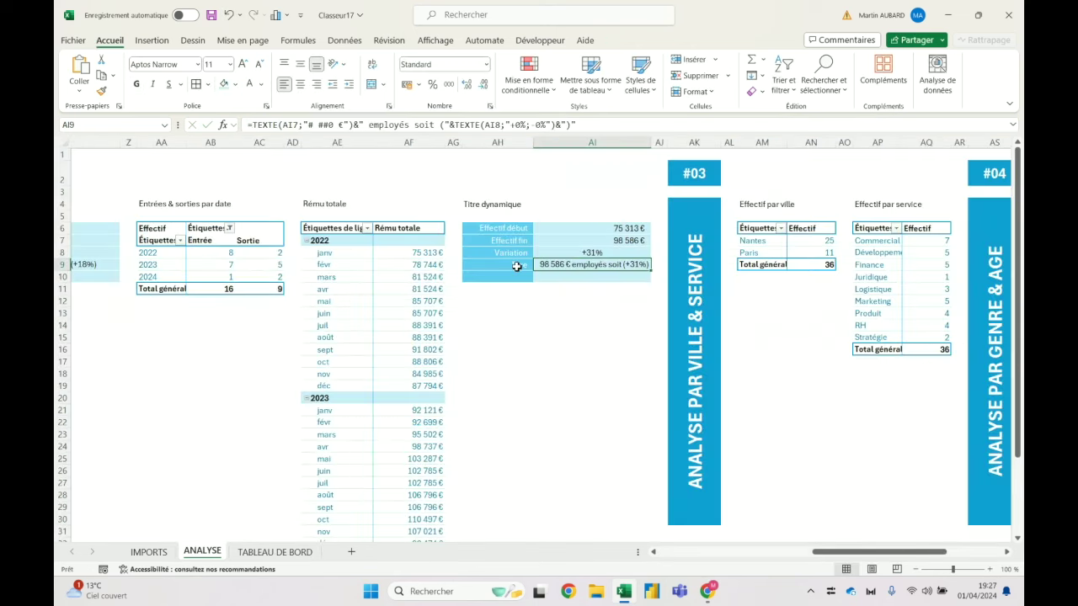
click(274, 552)
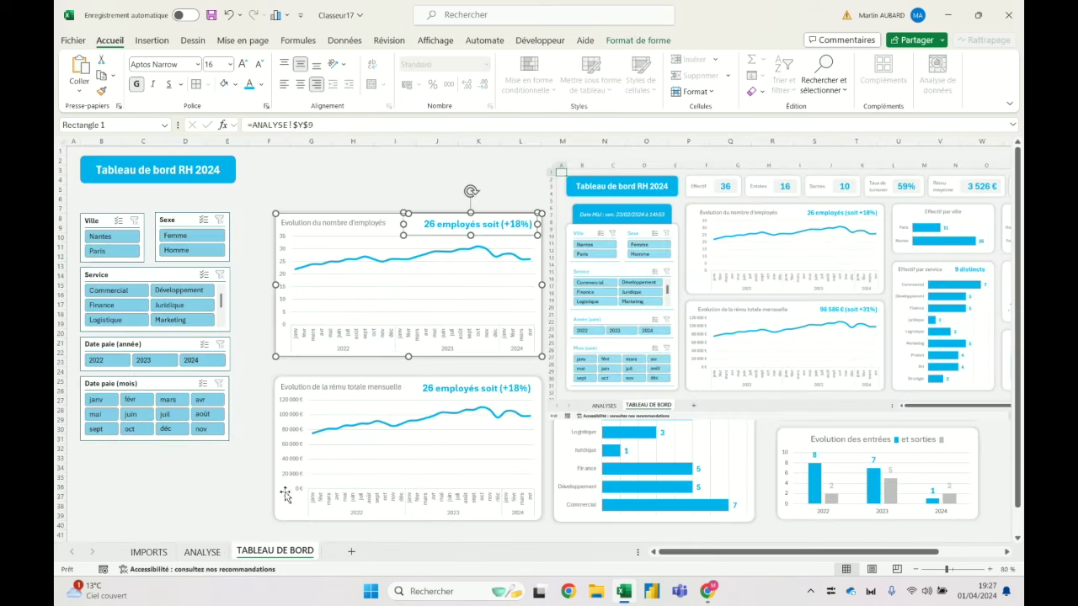
click(474, 392)
click(318, 124)
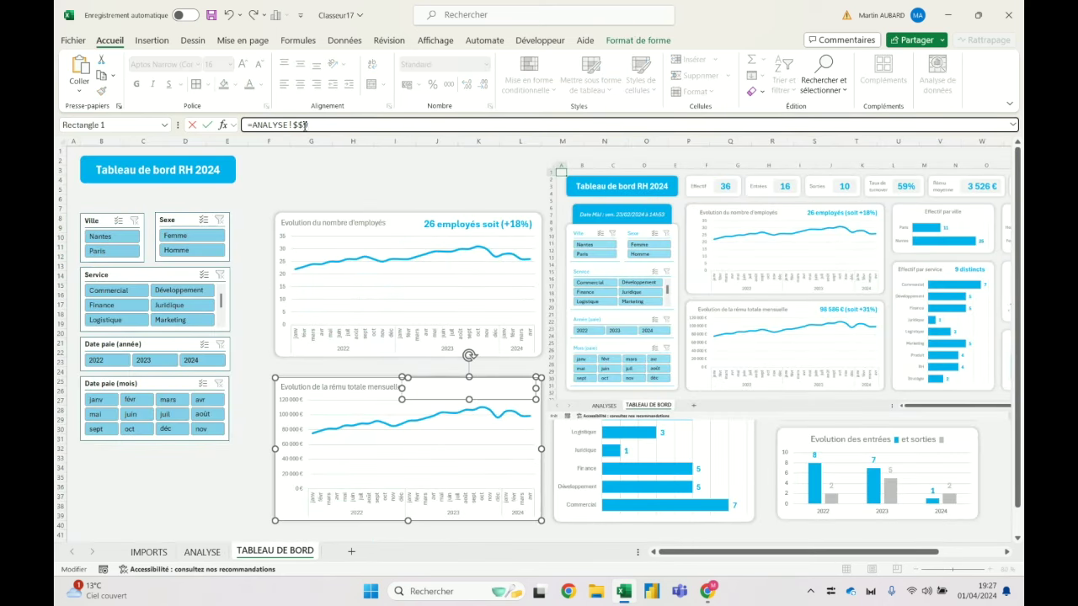
text(AI)
key(Return)
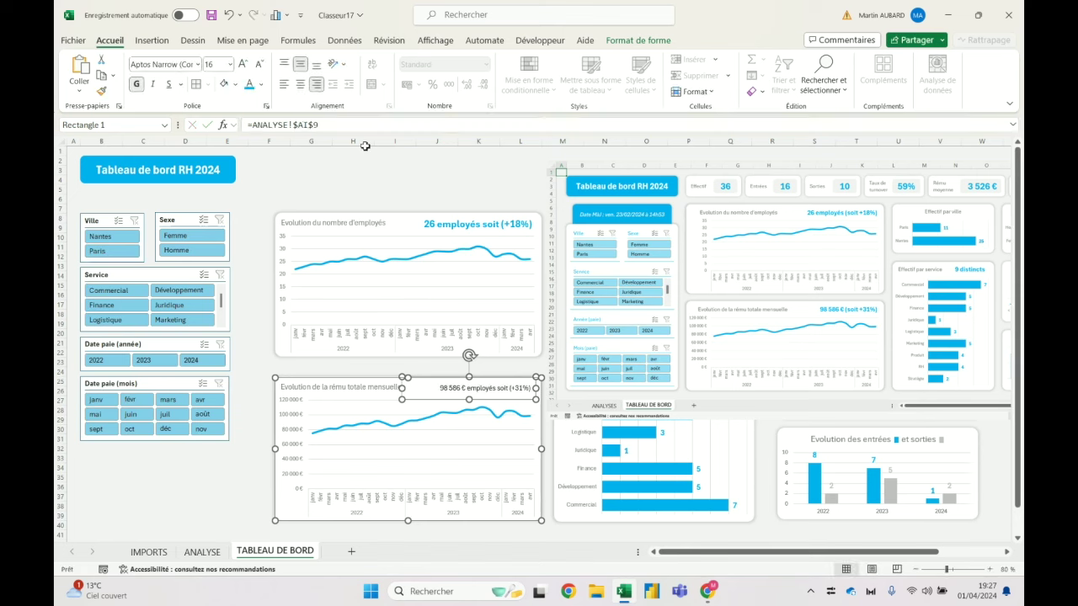
Set the pay title to bold size 16 on one line and widen the chart leftward.
click(242, 63)
click(249, 84)
click(259, 65)
click(136, 84)
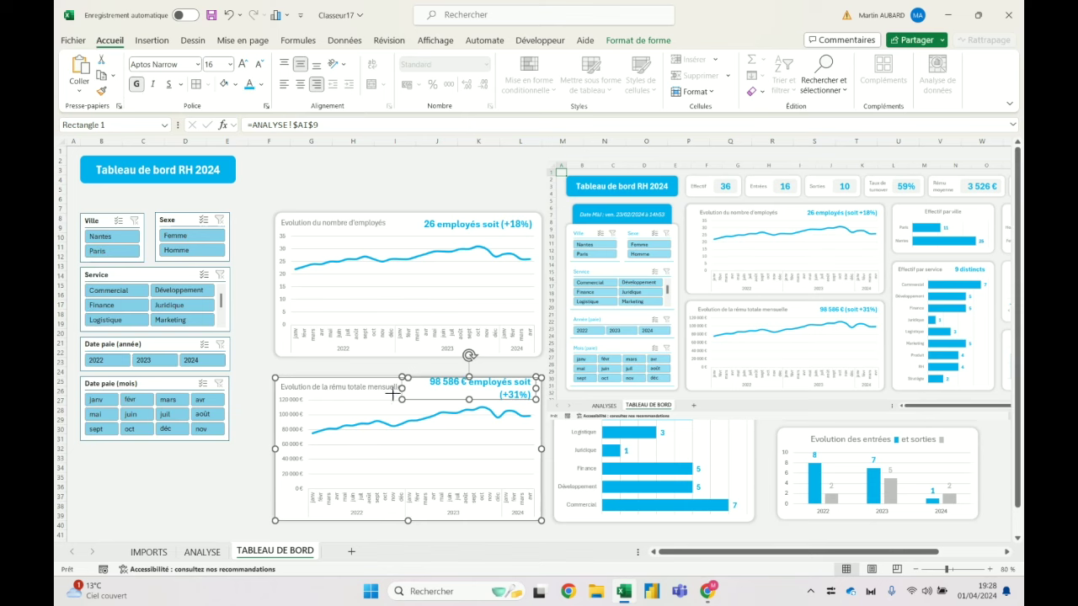
drag(393, 393, 385, 391)
click(312, 170)
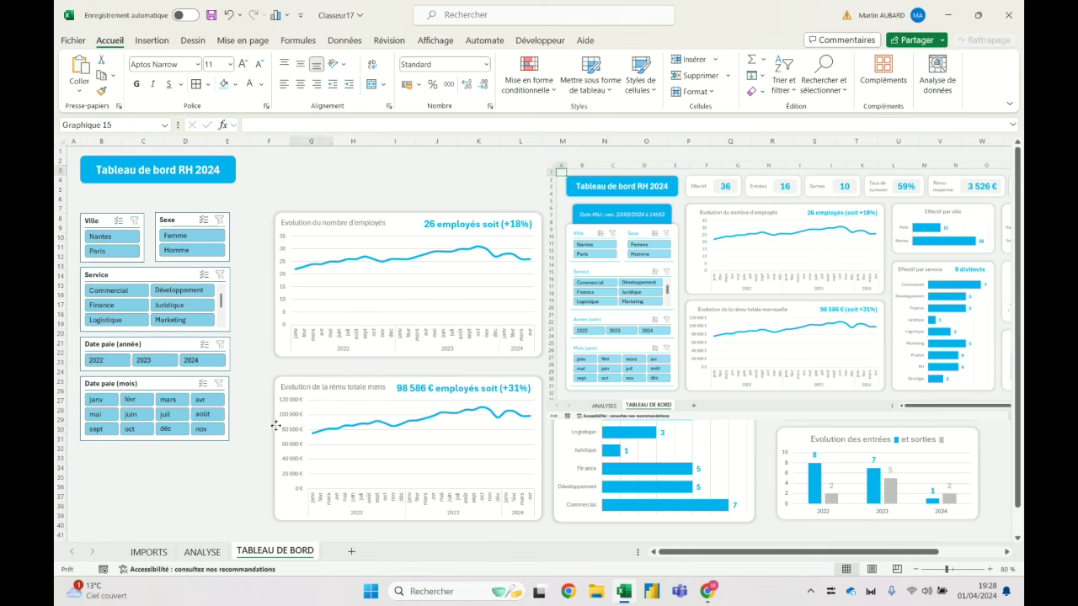
click(277, 452)
drag(274, 449, 249, 449)
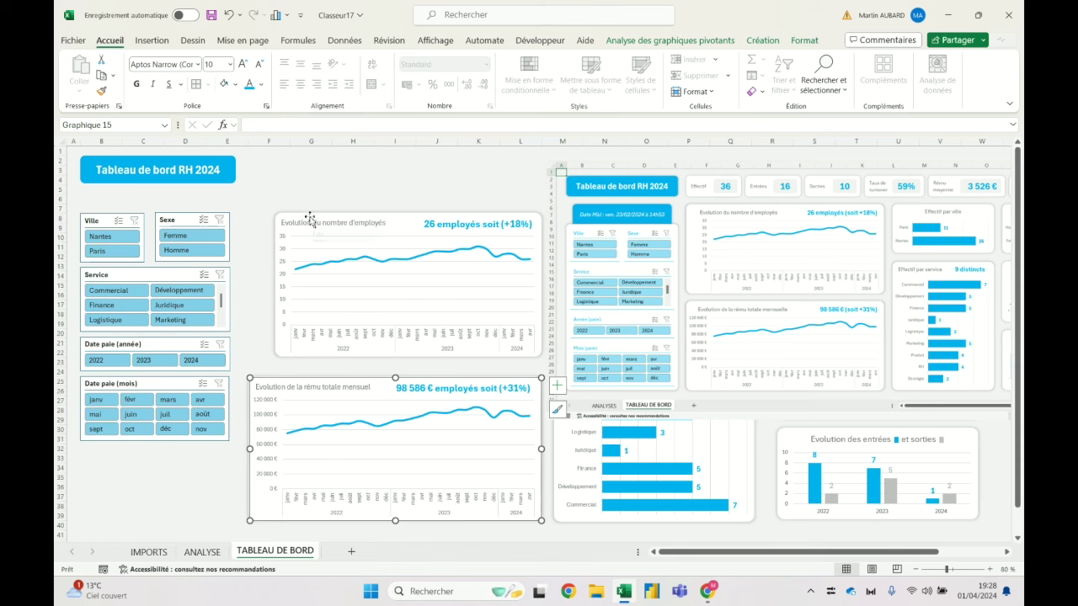
Widen the employee-count chart leftward to align with the chart below.
click(307, 223)
drag(275, 293, 250, 289)
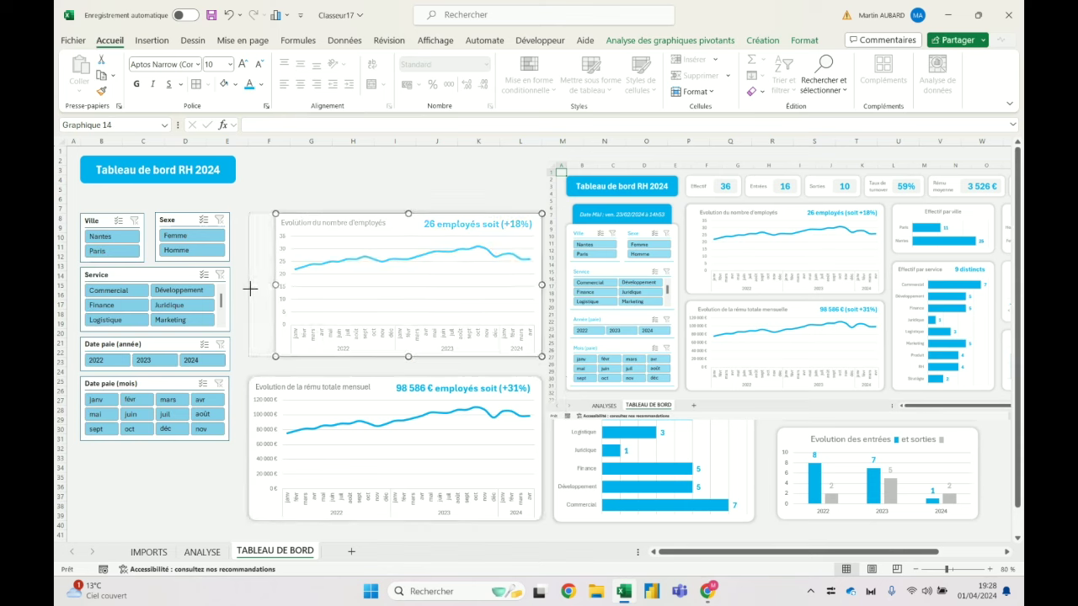
click(331, 192)
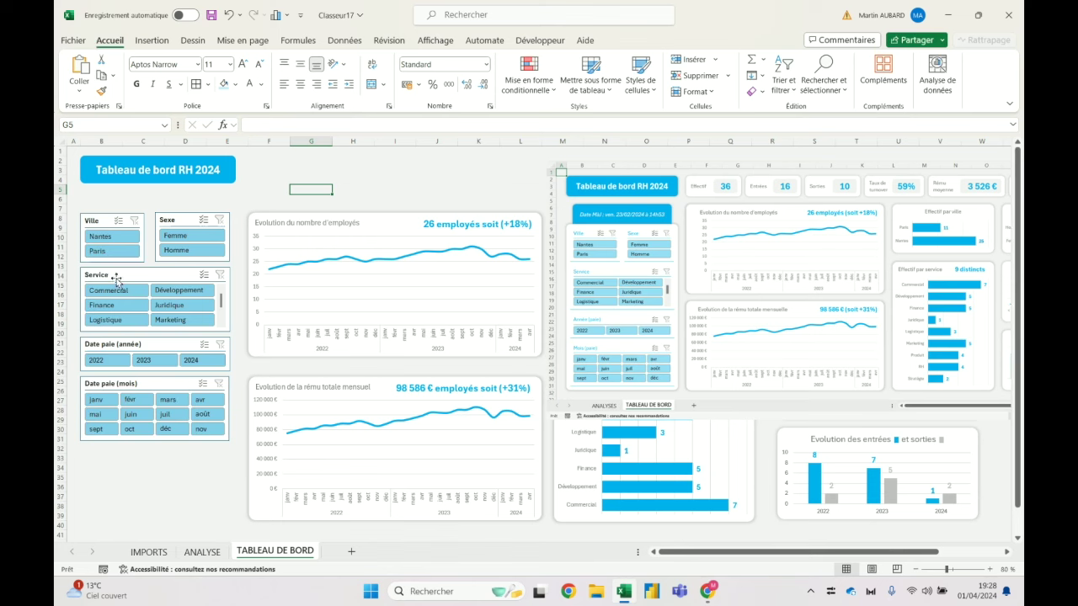
Filter the Ville slicer to Paris and move the reference picture lower on the sheet.
click(119, 238)
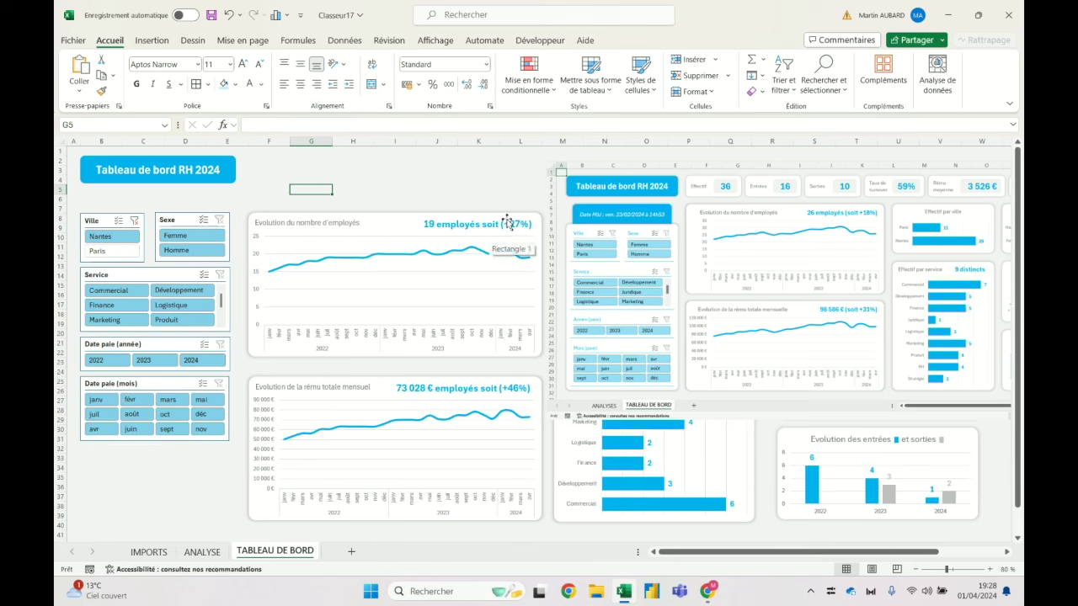
click(115, 254)
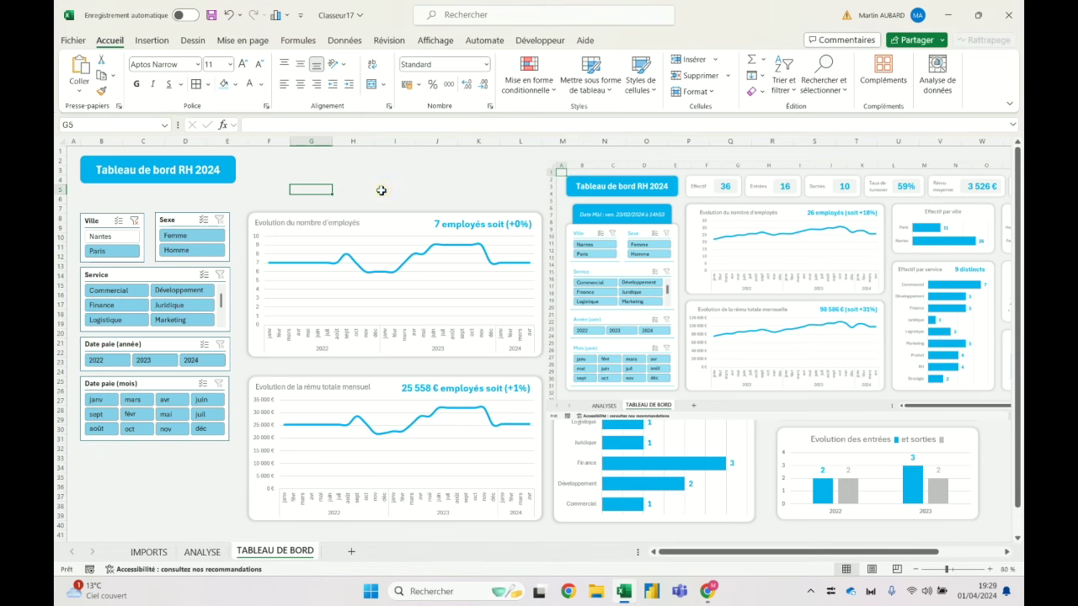
click(748, 181)
drag(835, 306, 691, 386)
drag(797, 349, 781, 503)
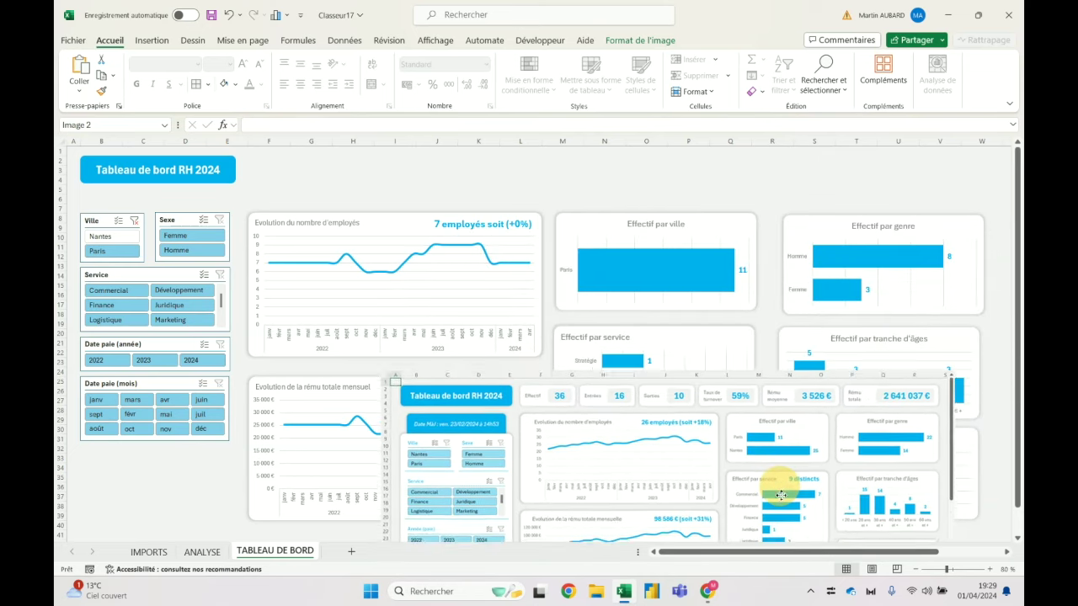
Copy the dynamic title box into the Effectif par service chart, then view ANALYSE.
click(713, 337)
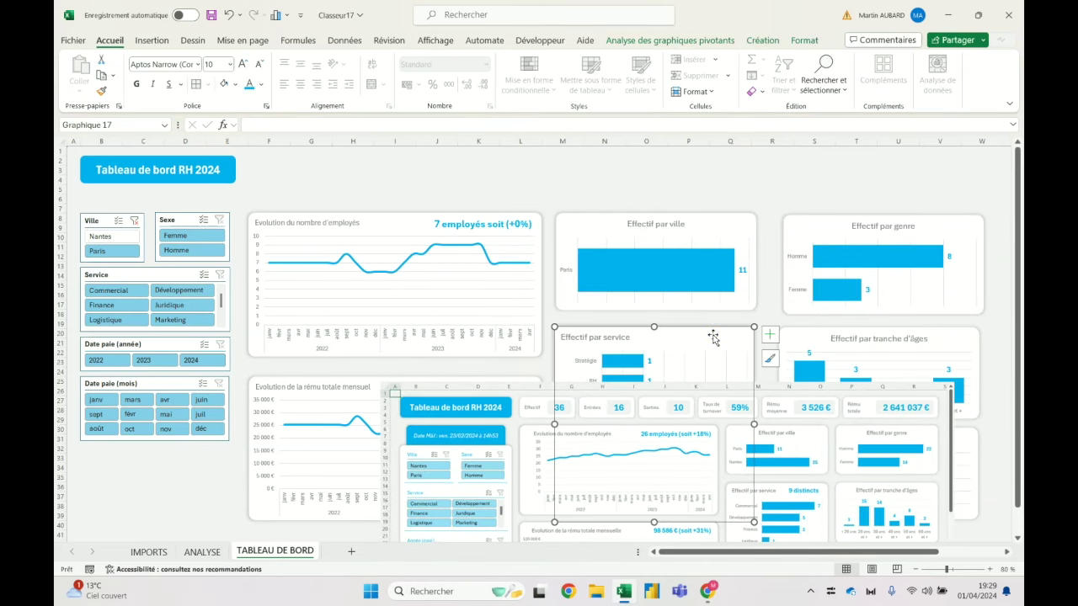
click(508, 228)
key(ctrl+c)
key(ctrl+v)
click(541, 171)
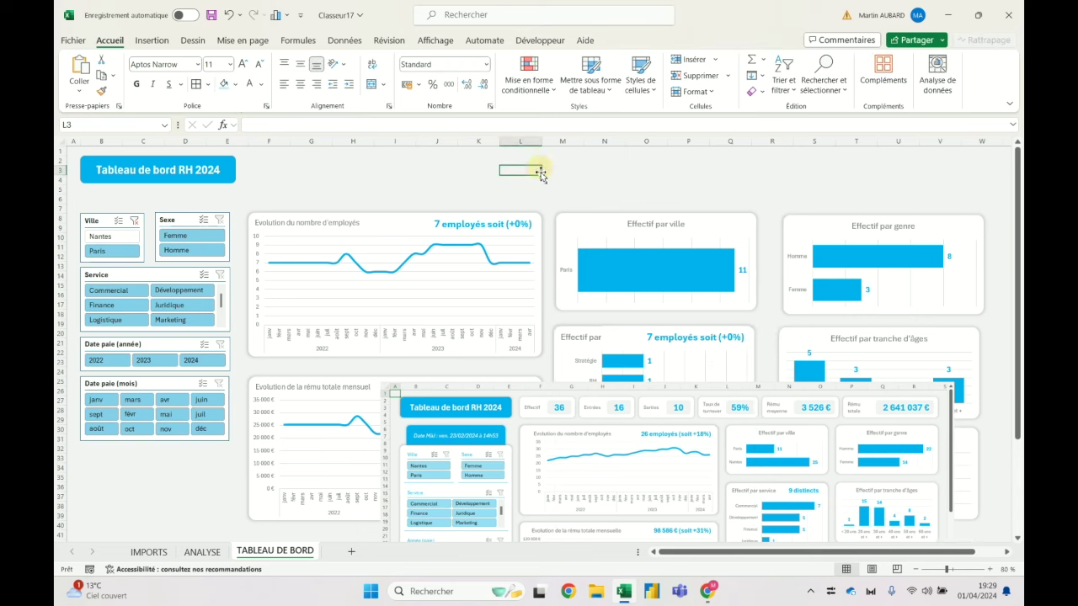
click(202, 552)
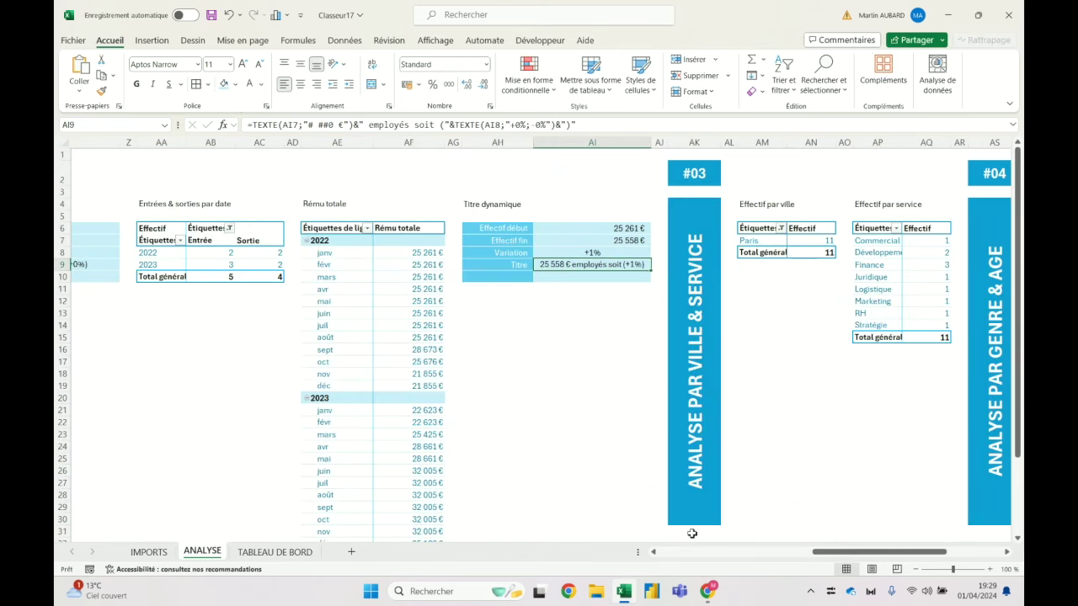
Narrow column F and copy the Effectif pivot from column D into column F.
click(681, 552)
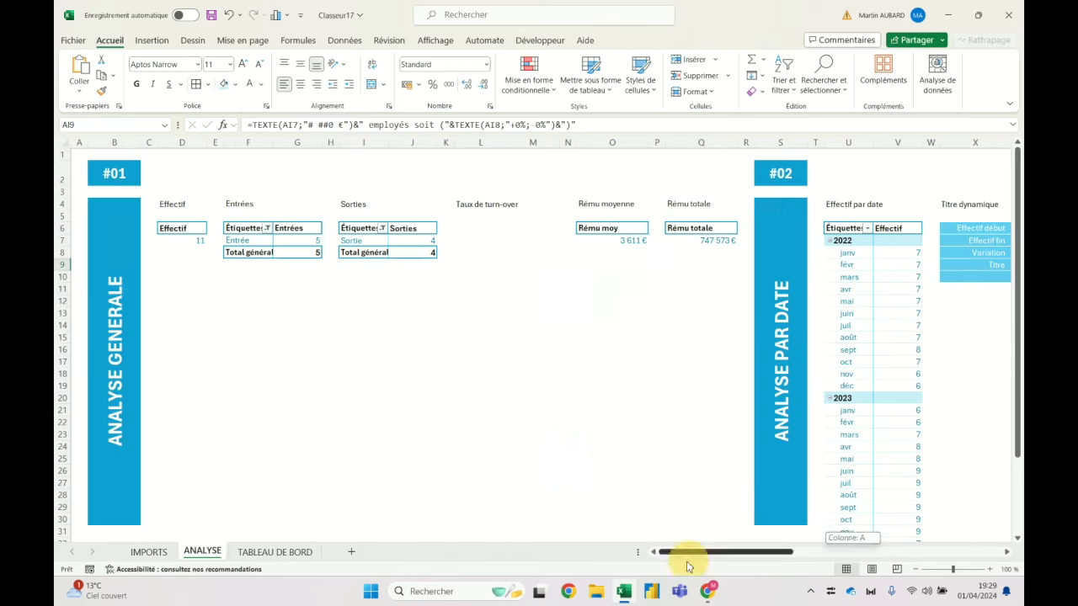
click(240, 142)
drag(273, 143, 241, 142)
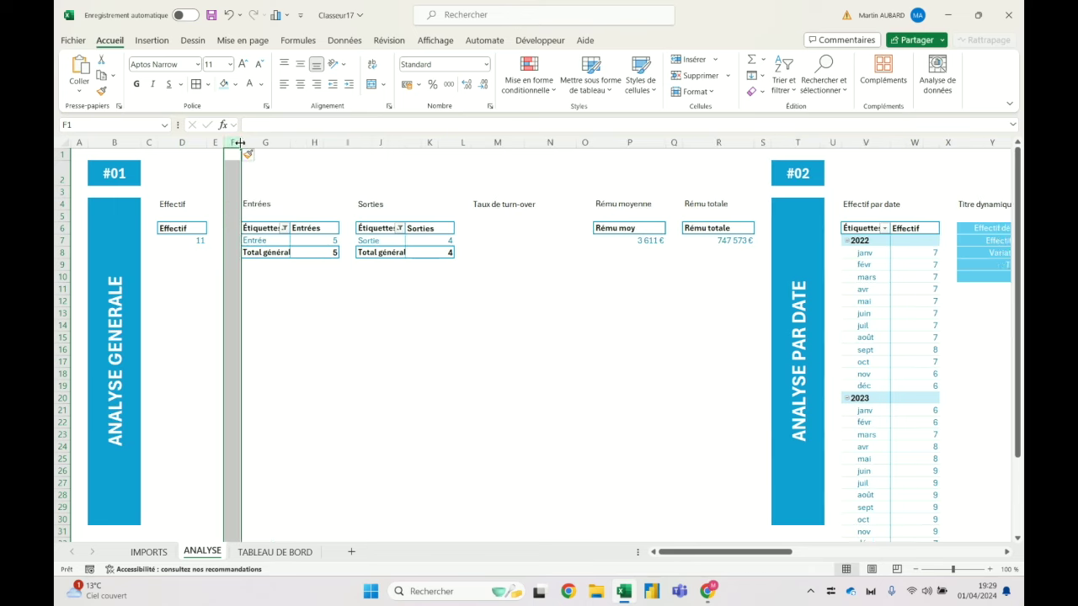
click(182, 142)
key(ctrl+c)
click(232, 143)
key(ctrl+v)
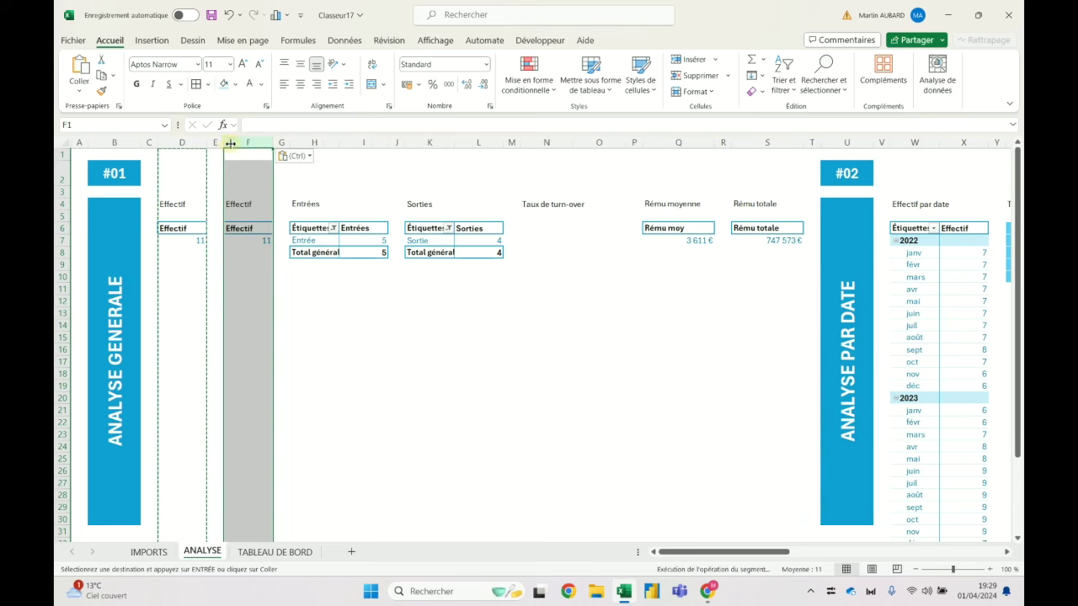
Rename the copied pivot's F4 heading and value header to Service.
key(Escape)
click(253, 241)
click(253, 206)
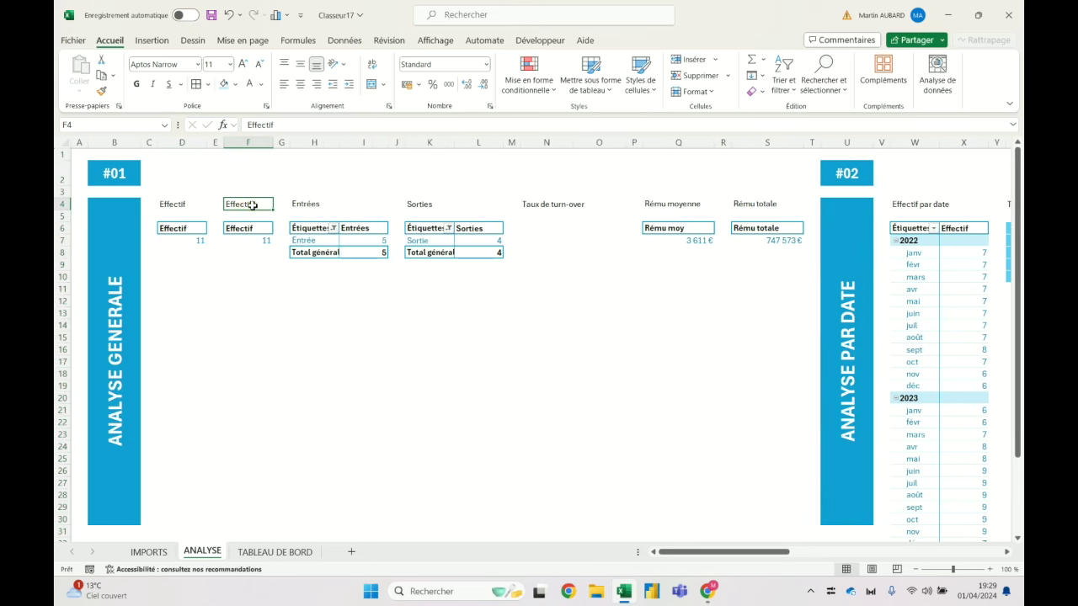
text(Service)
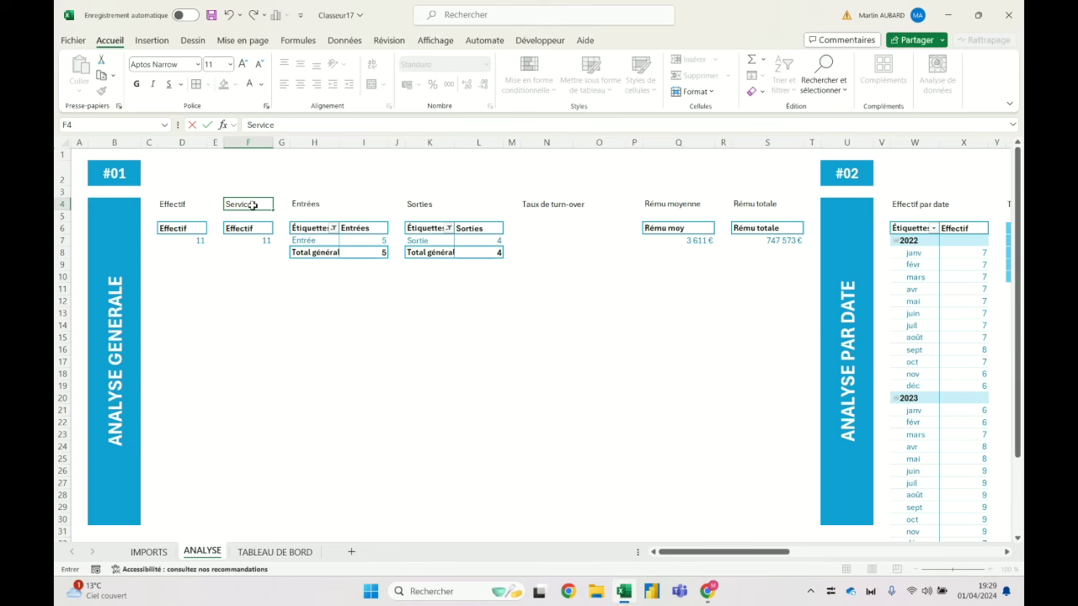
key(Return)
click(248, 229)
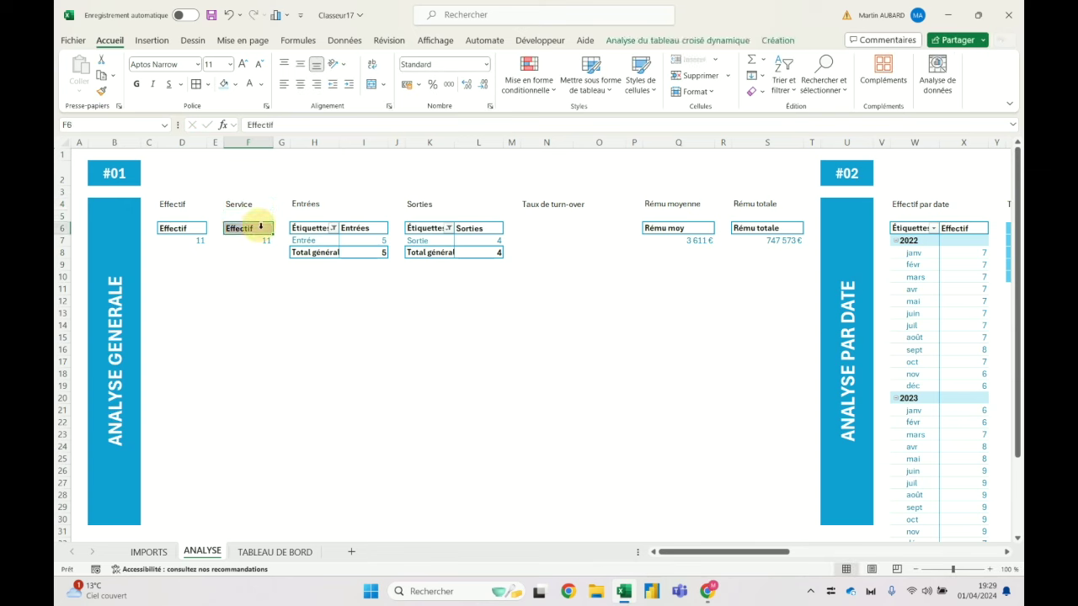
text(Service)
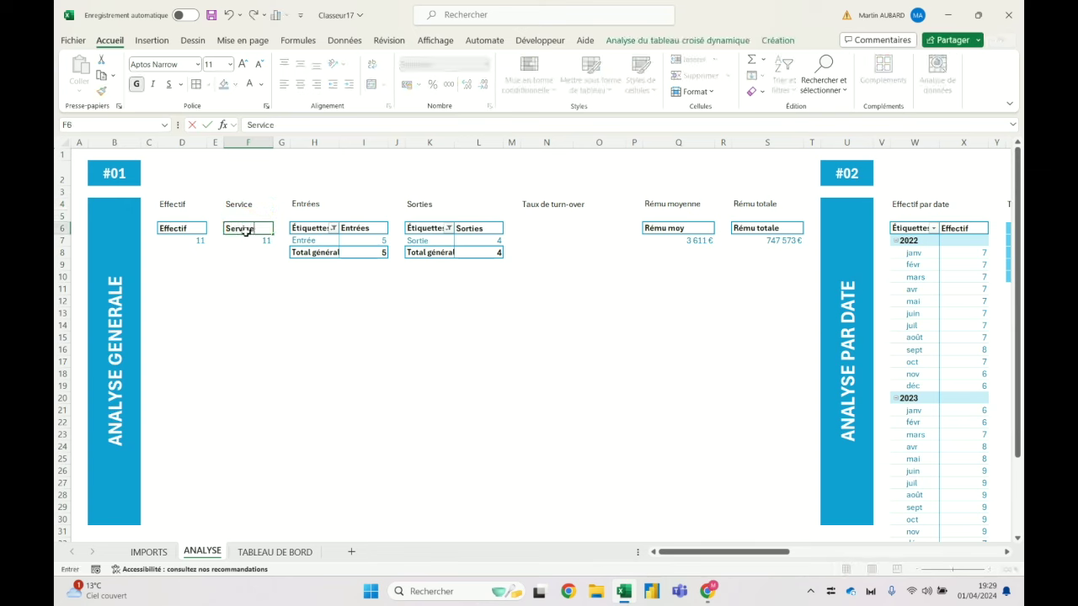
key(Return)
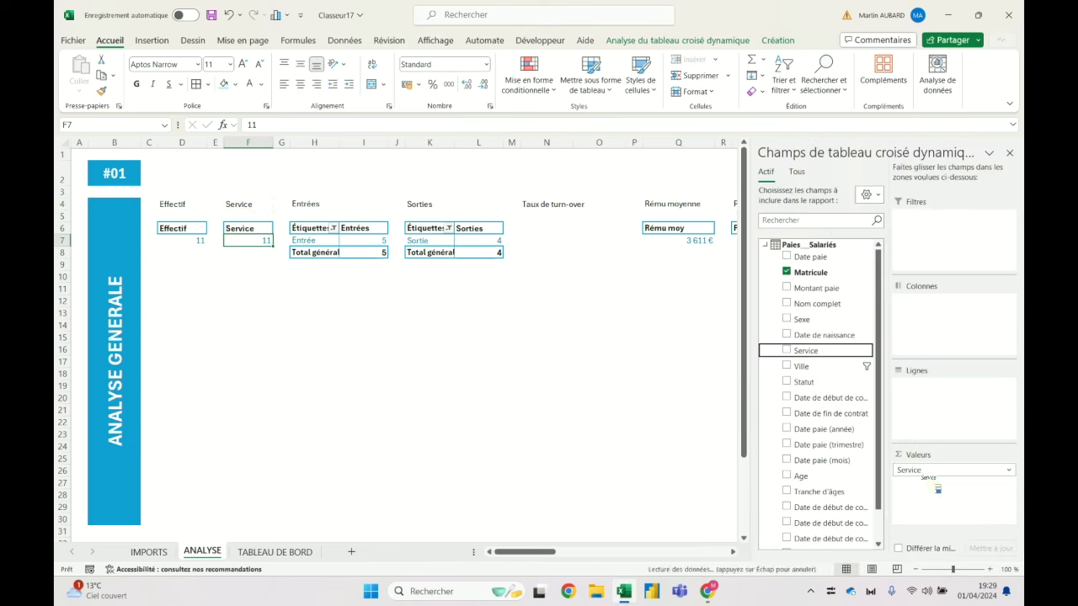
Make the pivot count Service as a distinct total, giving 8, with value header 'Service'.
drag(930, 470, 818, 312)
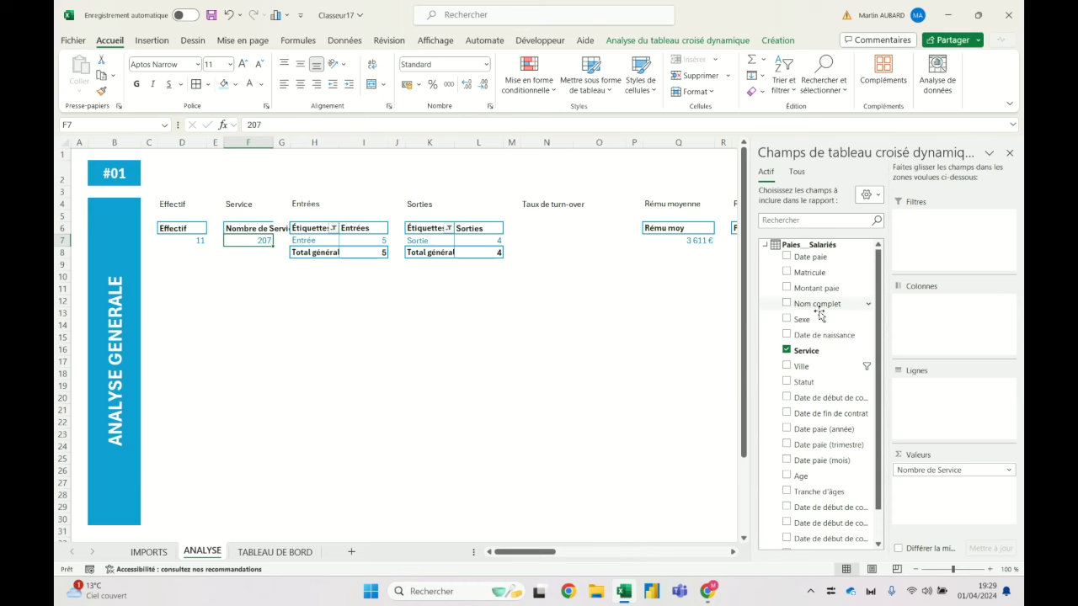
right_click(261, 241)
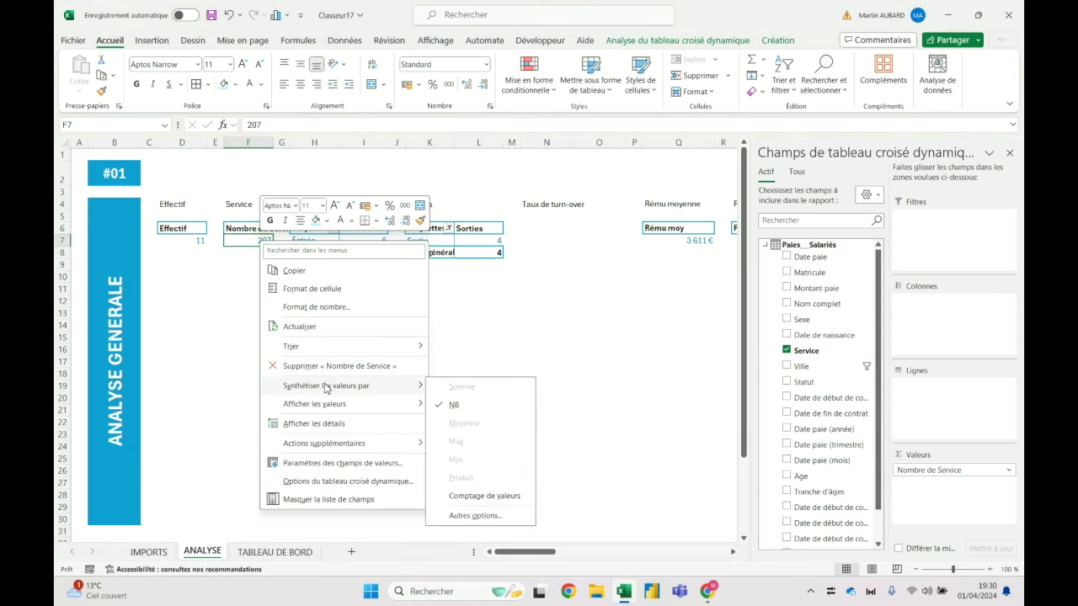
click(485, 496)
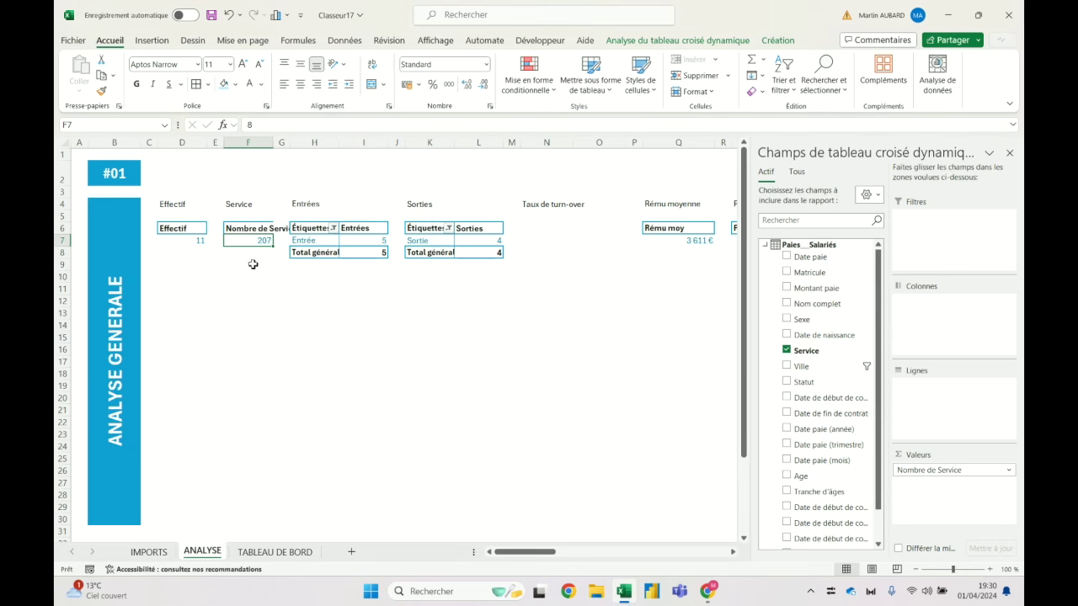
click(256, 228)
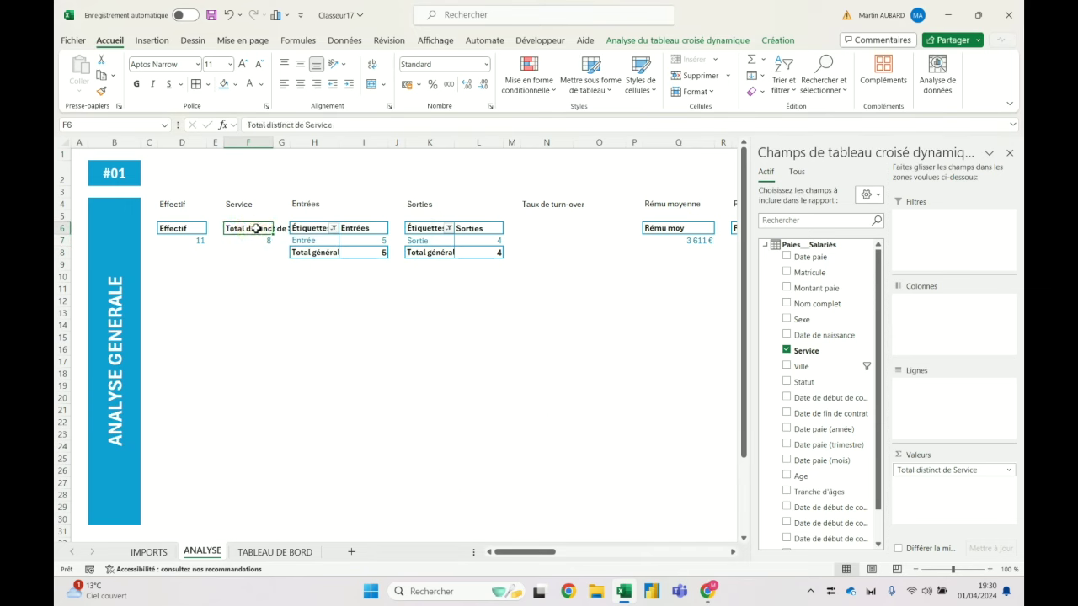
text(Service)
key(Return)
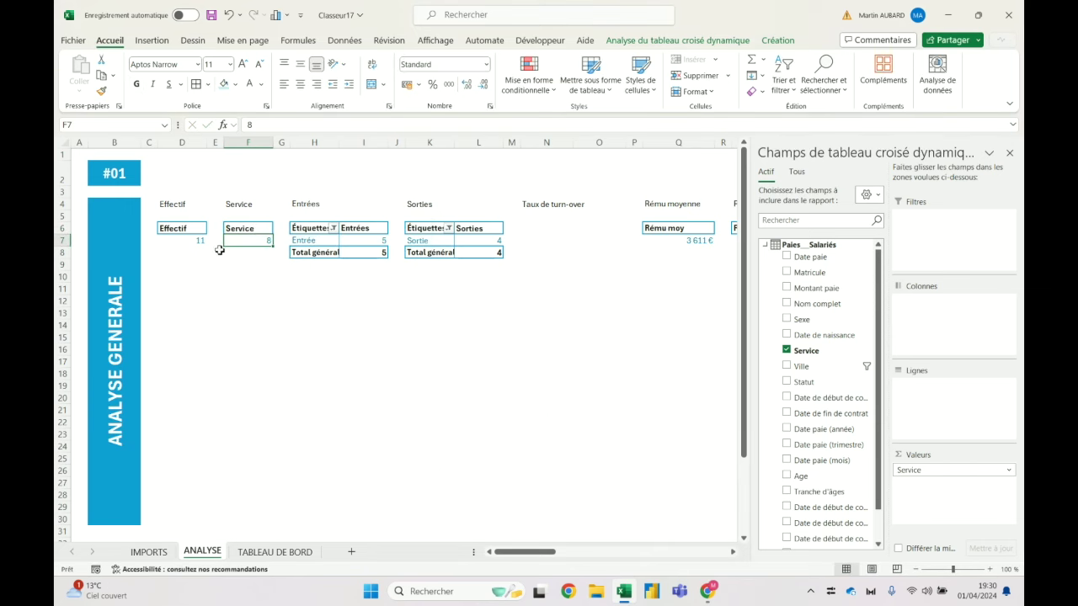
Move the dashboard reference picture on TABLEAU DE BORD, then return to ANALYSE.
click(275, 551)
mouse_move(792, 410)
mouse_down()
mouse_move(755, 323)
mouse_move(516, 288)
mouse_move(630, 502)
mouse_up()
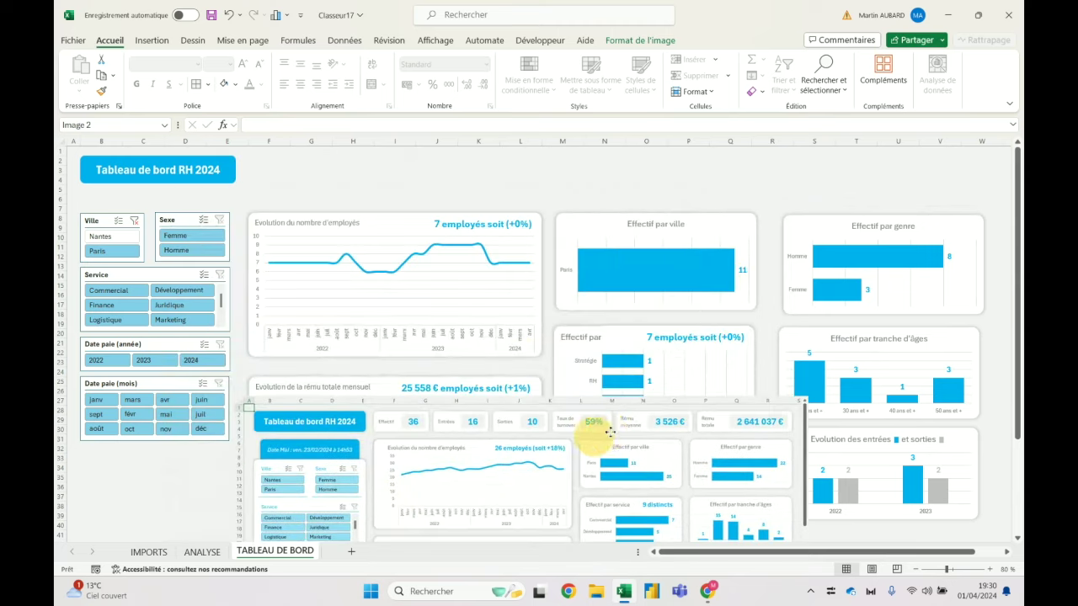
click(678, 339)
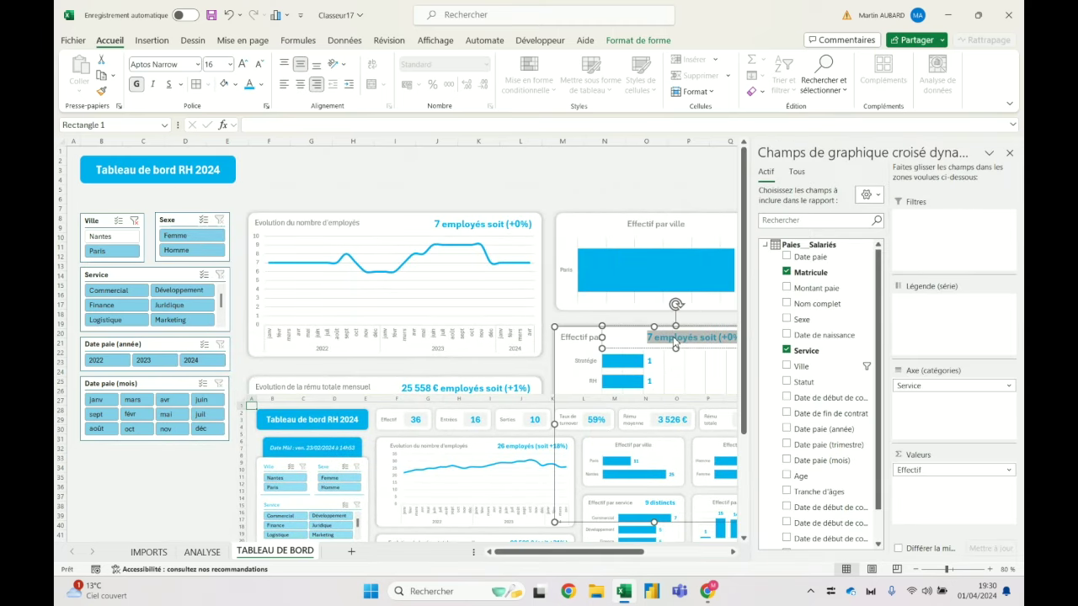
click(202, 552)
click(283, 143)
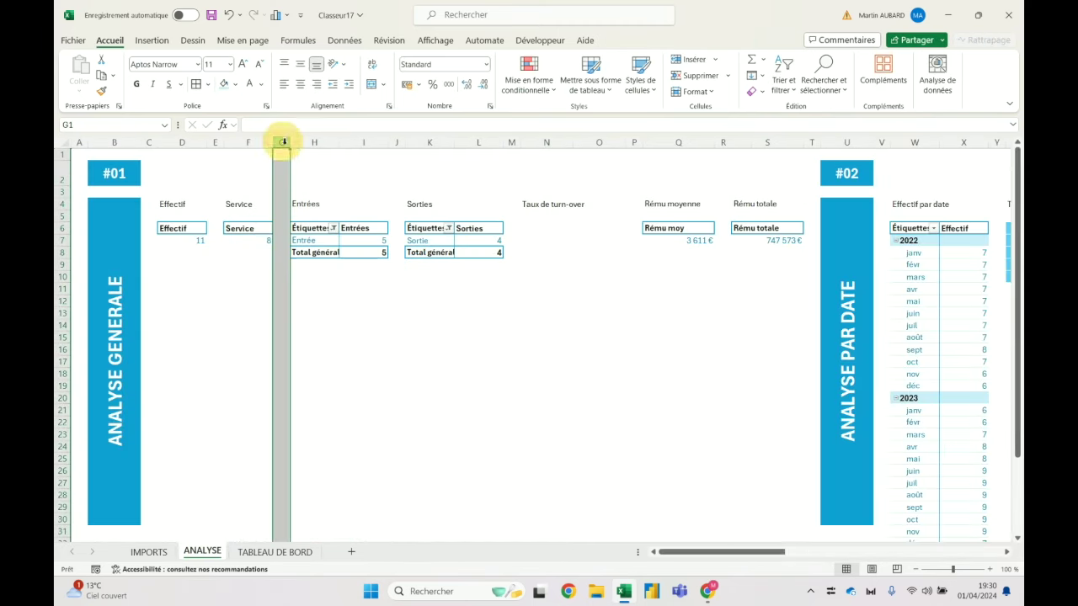
Copy the Titre dynamique columns and paste them into column H beside the Service pivot.
scroll(539, 336, right, 5)
drag(708, 142, 802, 142)
key(ctrl+c)
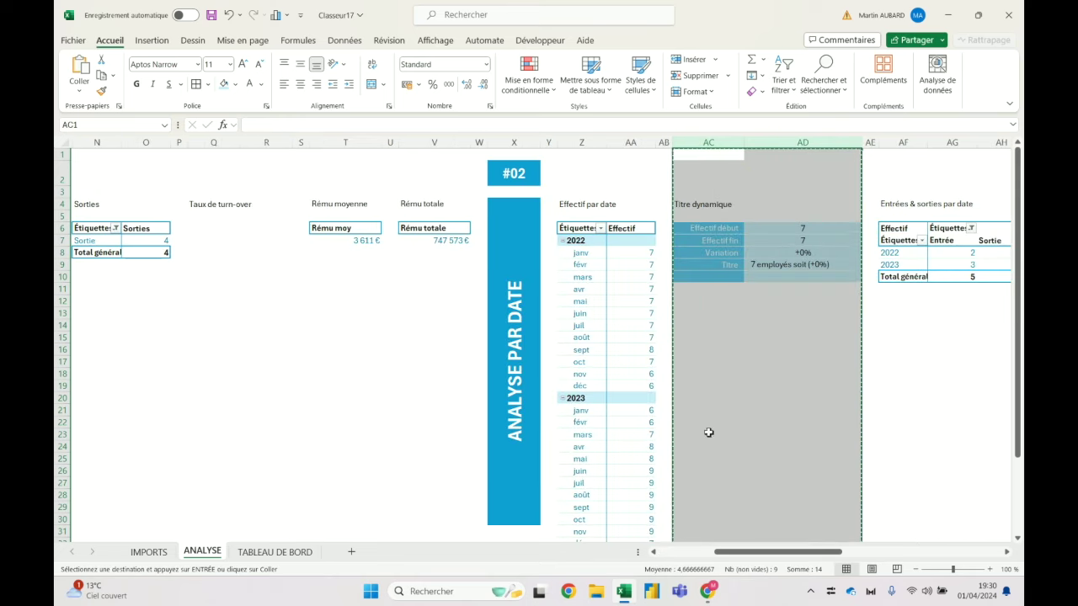
drag(724, 551, 668, 551)
click(301, 142)
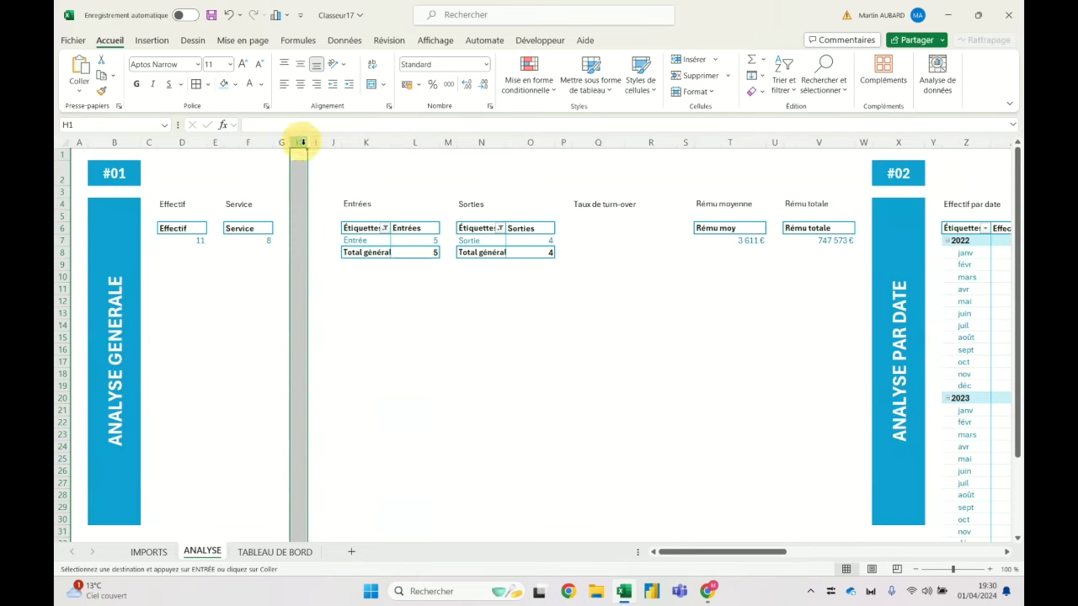
key(ctrl+v)
click(329, 227)
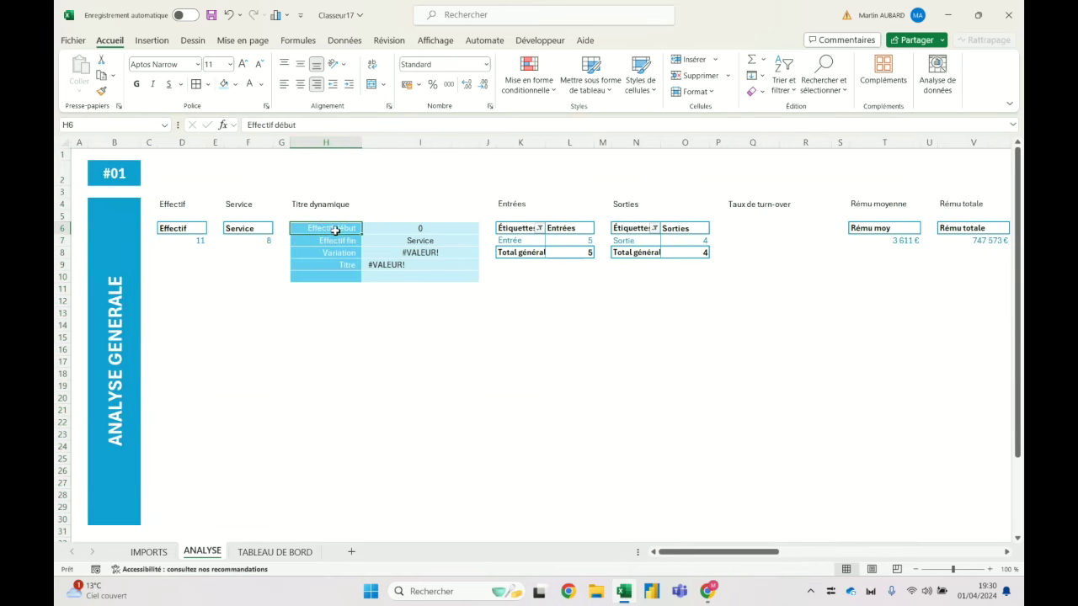
drag(724, 551, 909, 540)
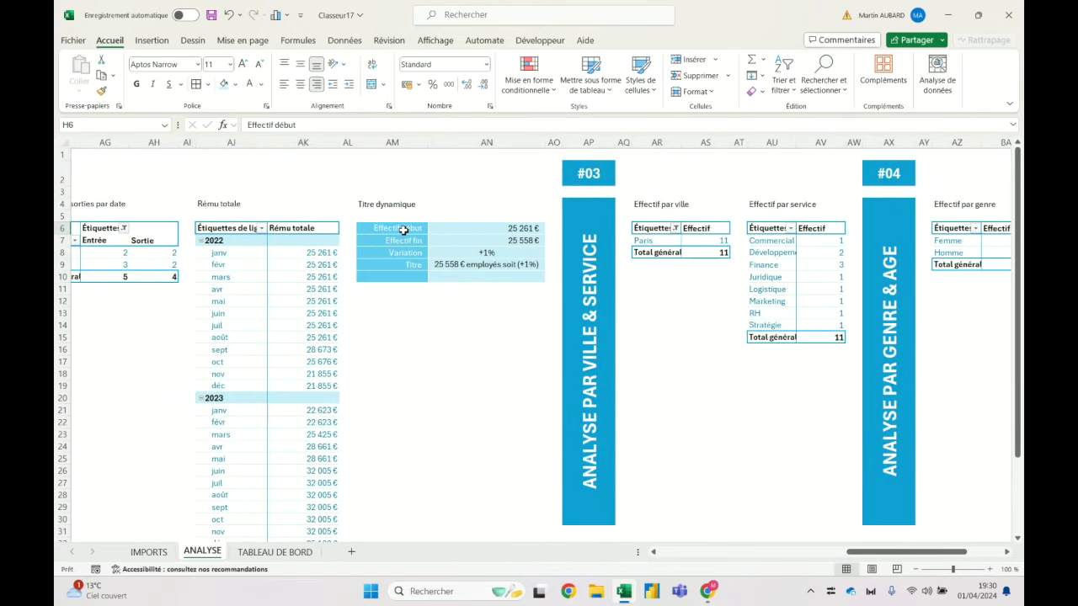
Relabel the salary title table's rows as 'Montant début' and 'Montant fin'.
click(403, 229)
text(Mon)
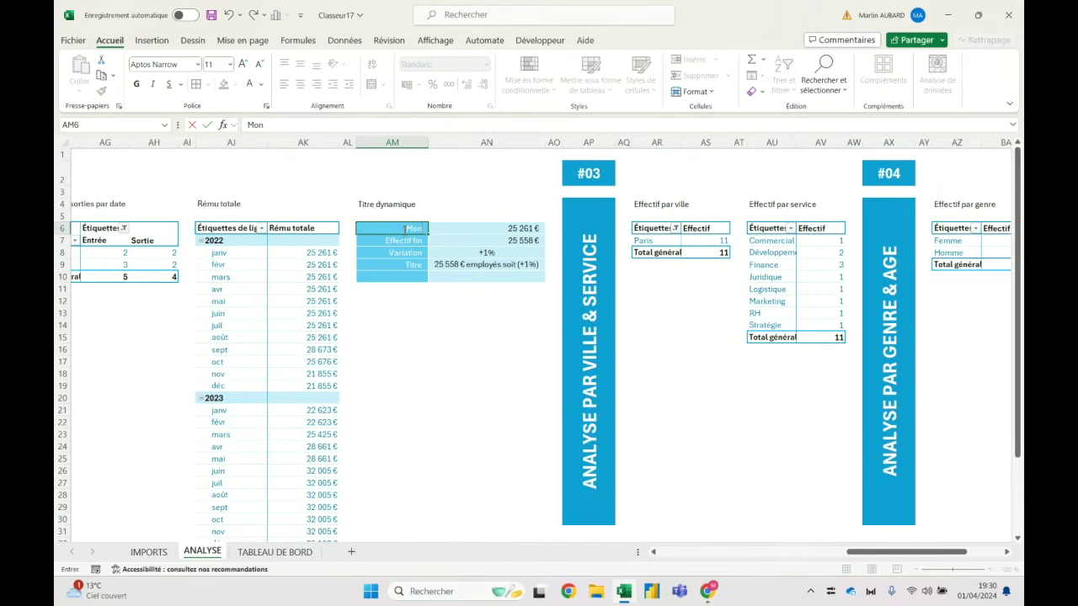
text(tant)
key(Return)
text(Montant fin)
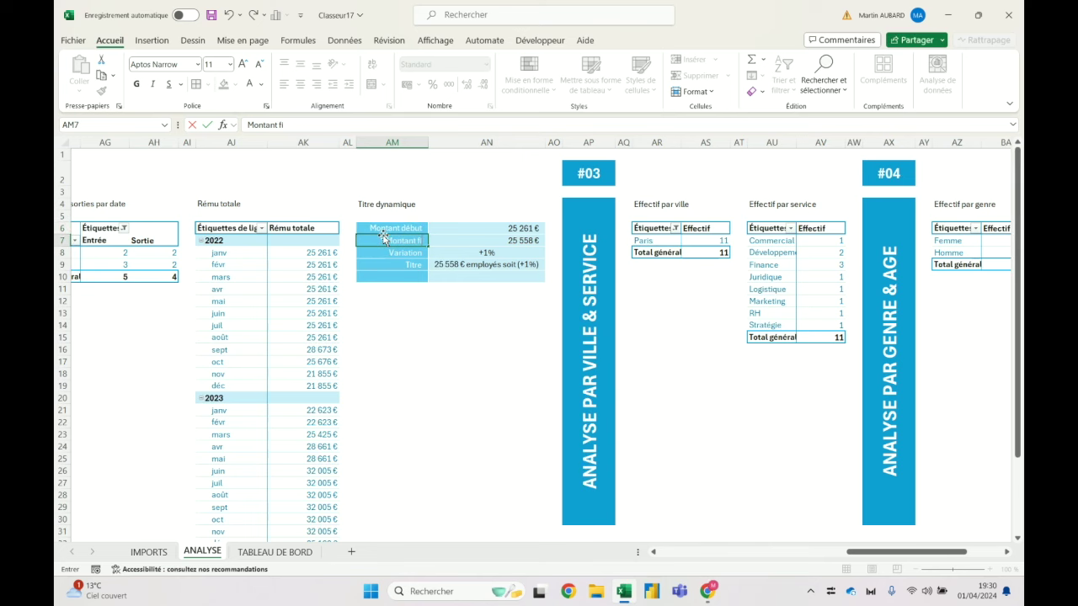
key(Return)
Remove ' employés' from the AN9 title formula so it reads '25 558 € soit (+1%)'.
click(461, 268)
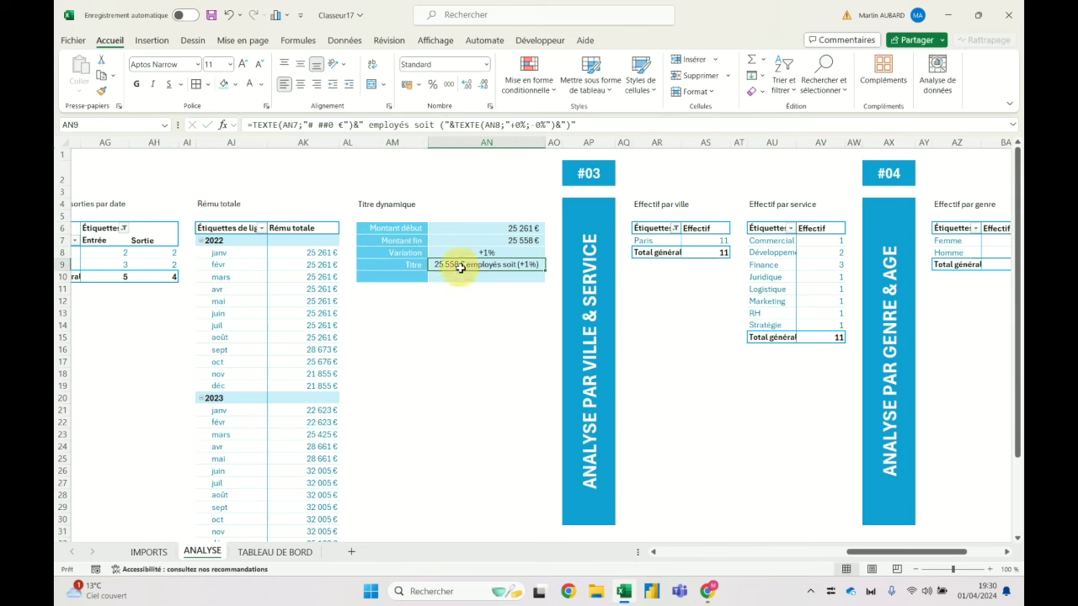
click(267, 551)
click(202, 551)
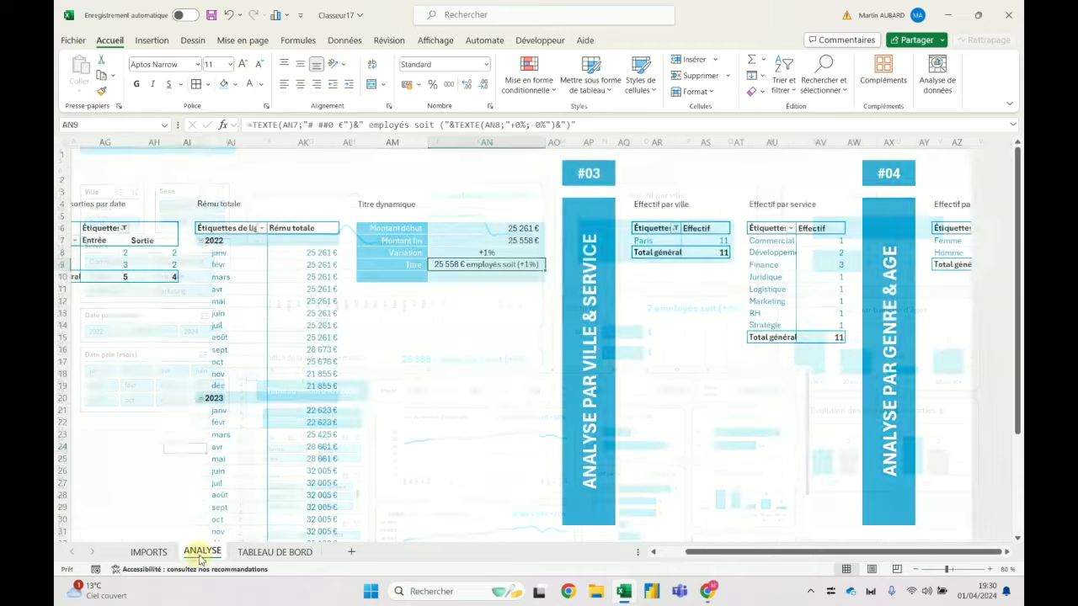
double_click(387, 125)
key(BackSpace)
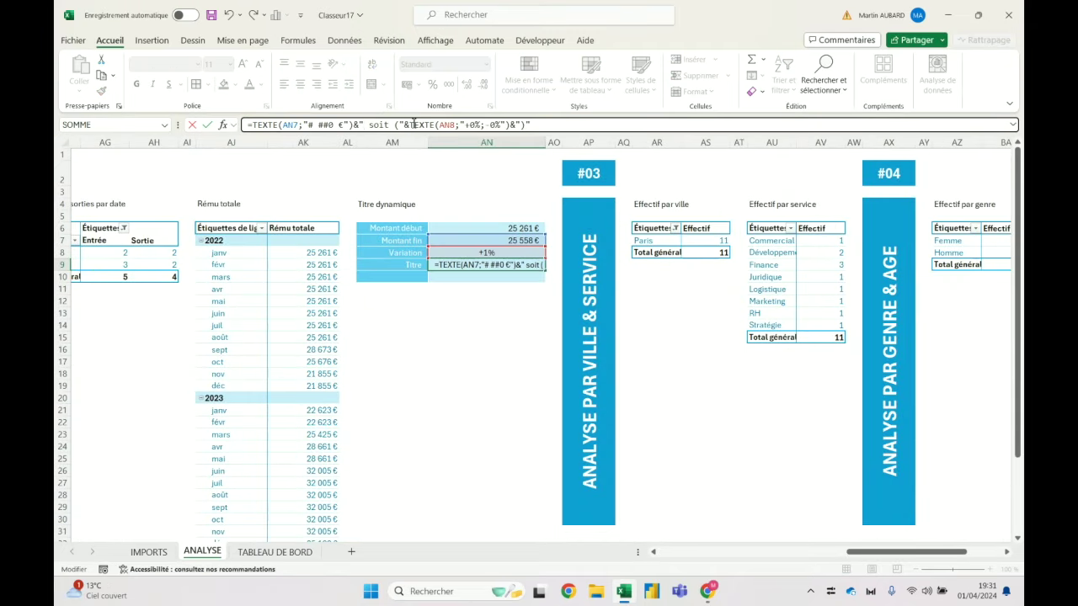
key(Delete)
key(Return)
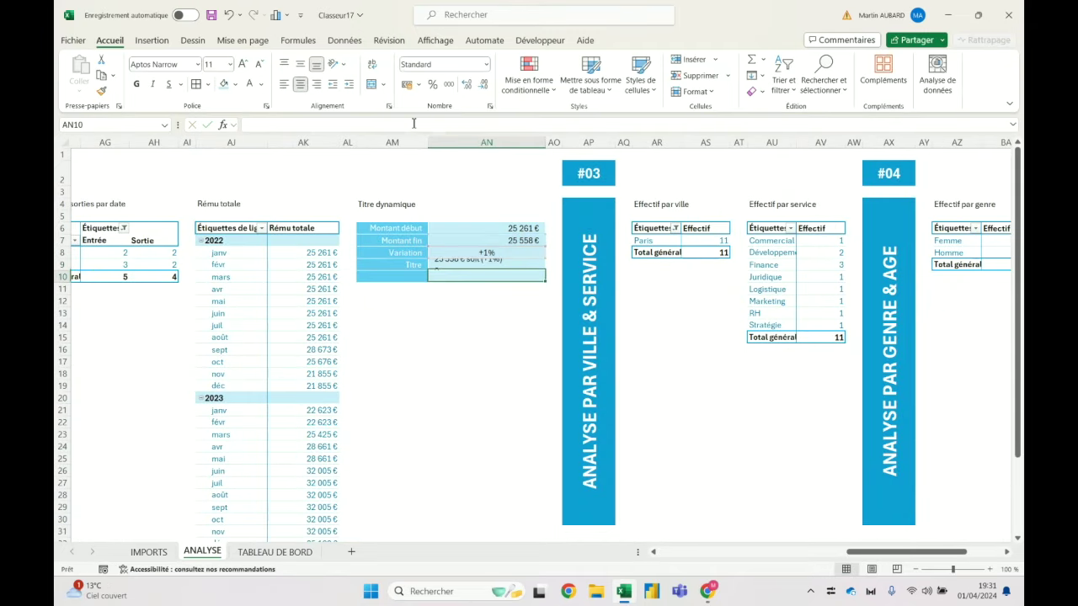
Check the salary chart's linked title on the dashboard, then return to ANALYSE.
click(275, 552)
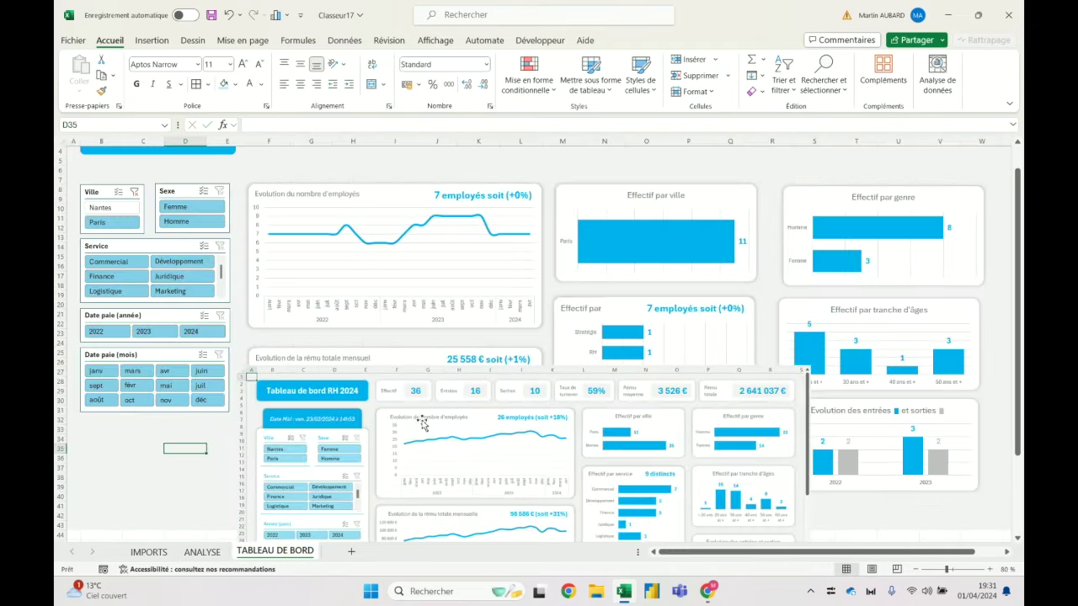
scroll(421, 434, down, 1)
drag(474, 362, 474, 390)
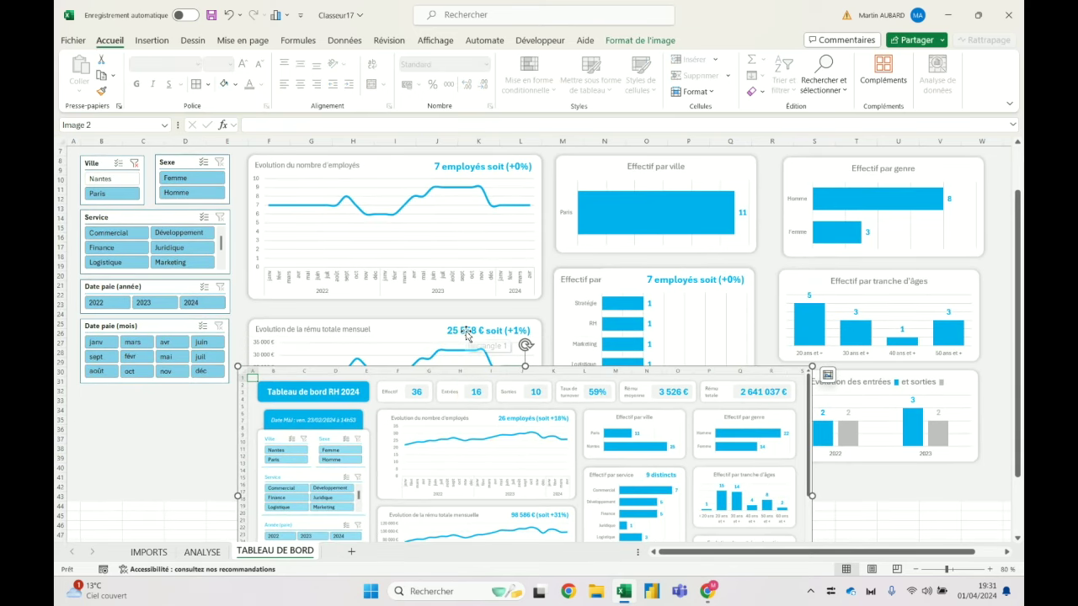
click(466, 333)
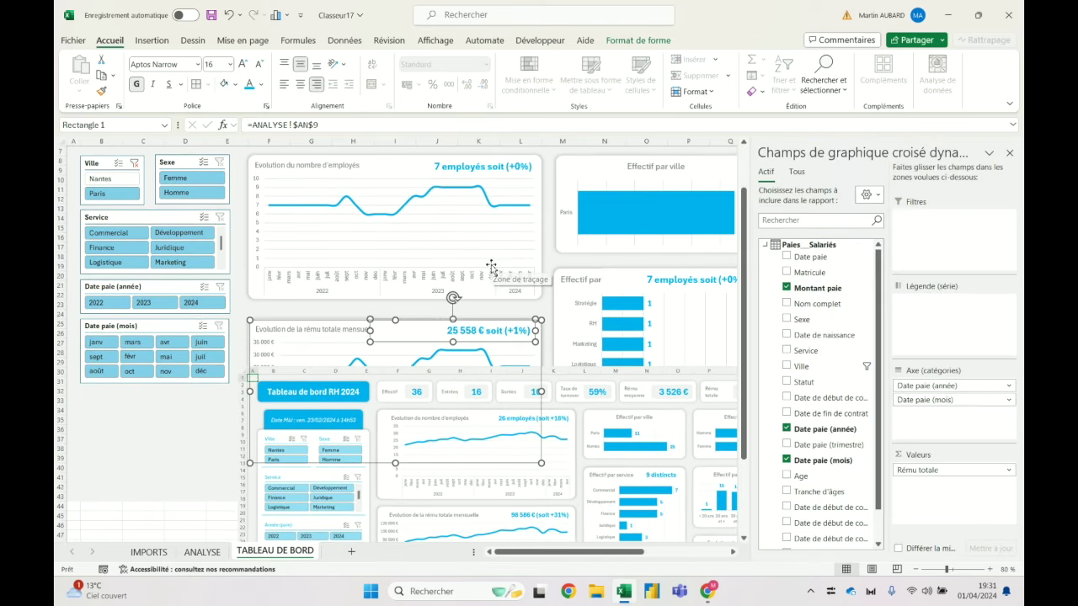
click(203, 555)
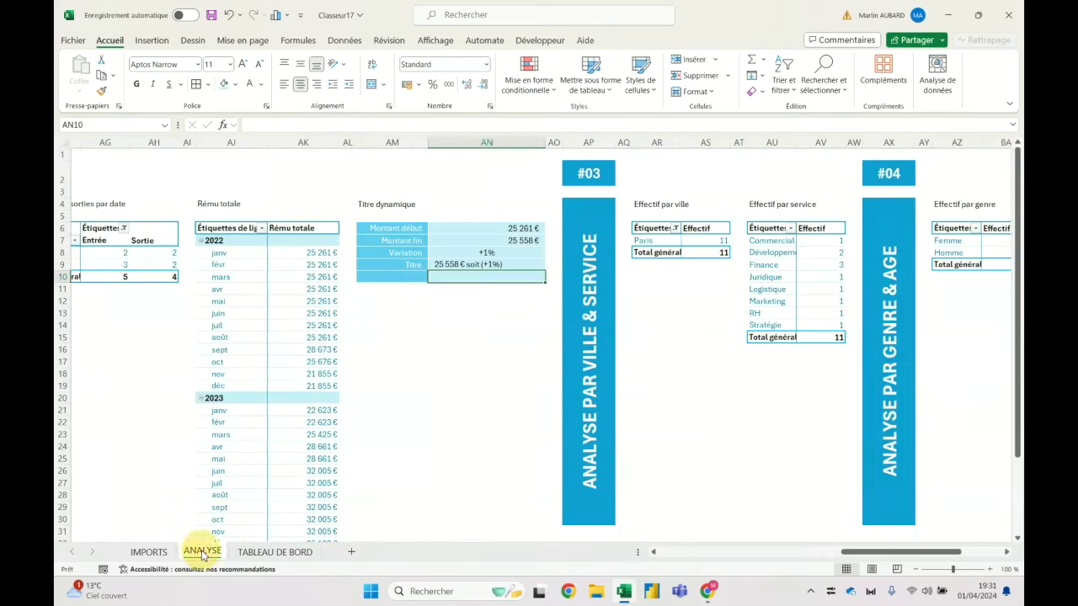
Clear the copied table's three labels in H6:H8 and three values in I6:I8.
click(689, 556)
drag(689, 556, 681, 556)
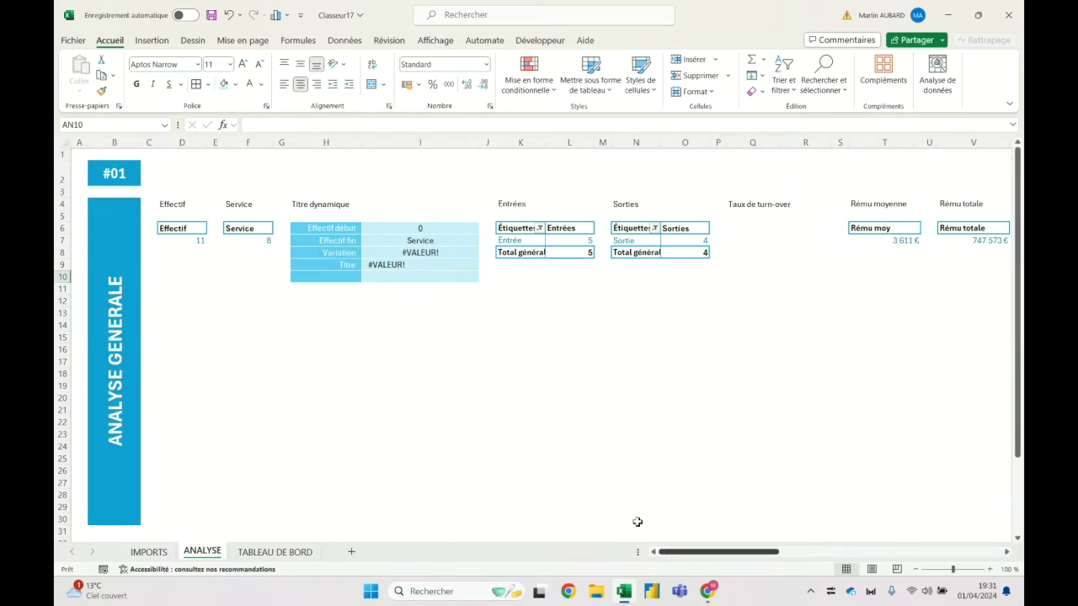
click(392, 228)
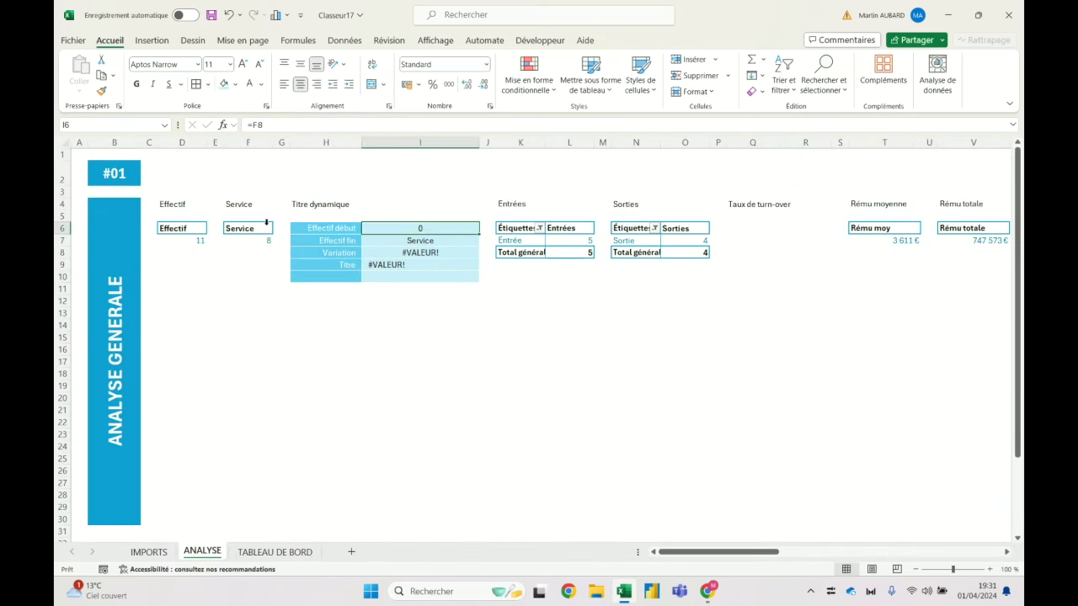
drag(339, 229, 352, 243)
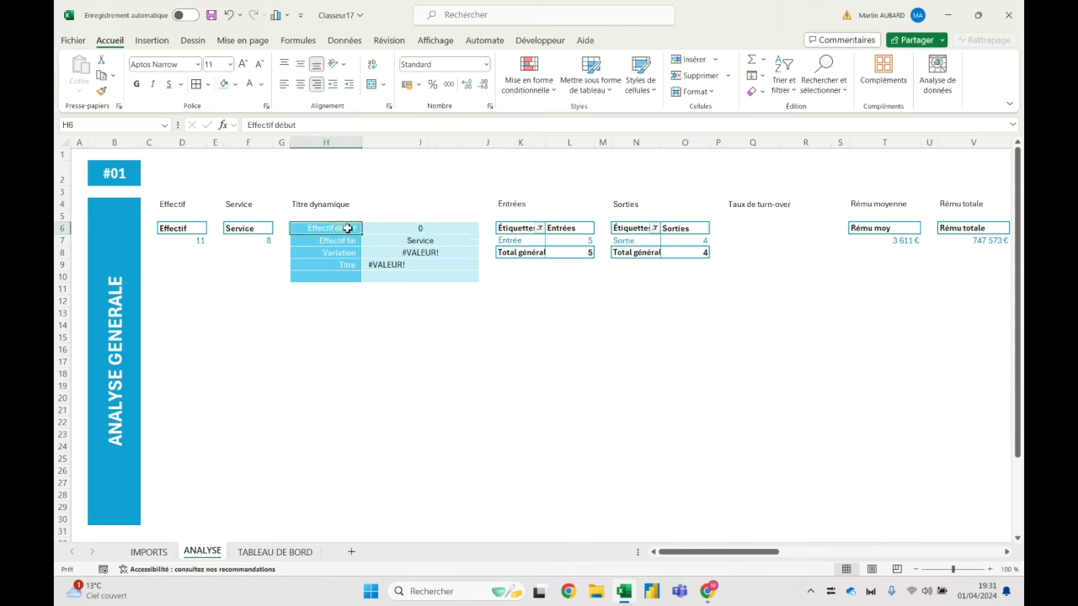
drag(353, 244, 355, 250)
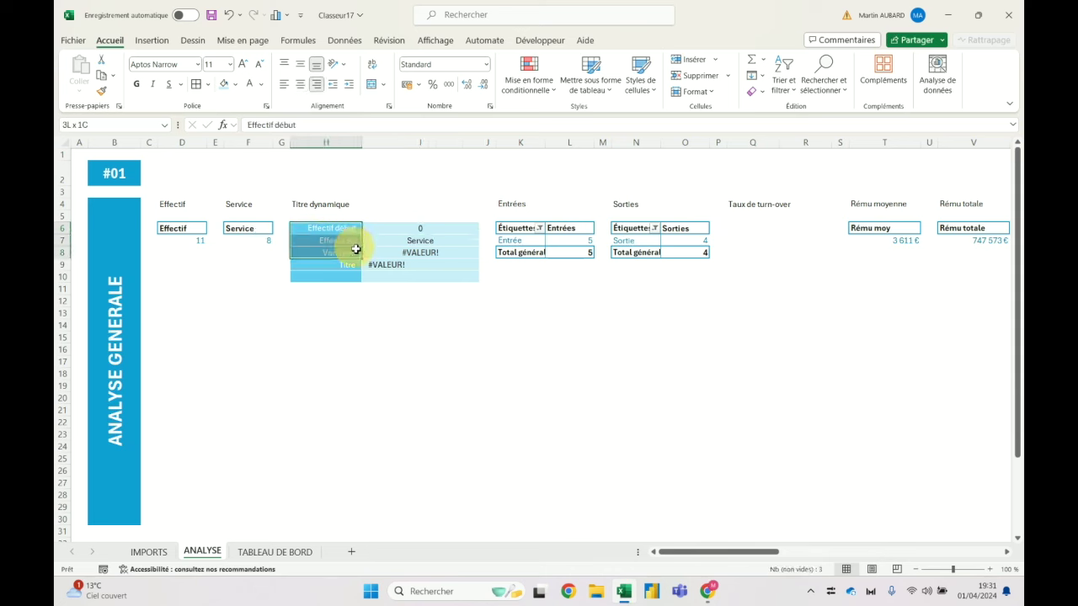
key(Delete)
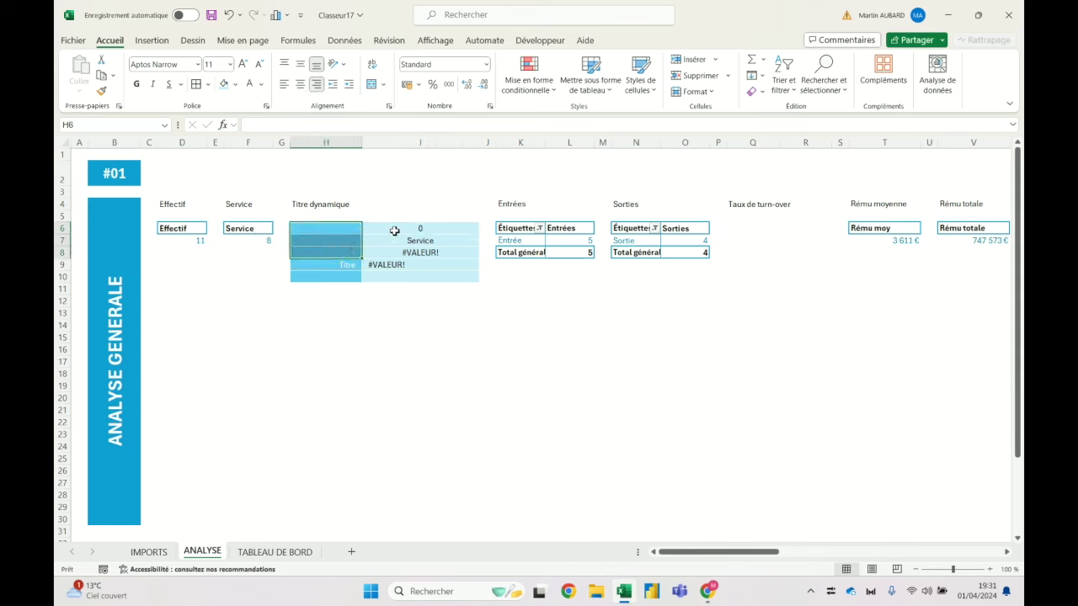
drag(394, 230, 390, 249)
key(Delete)
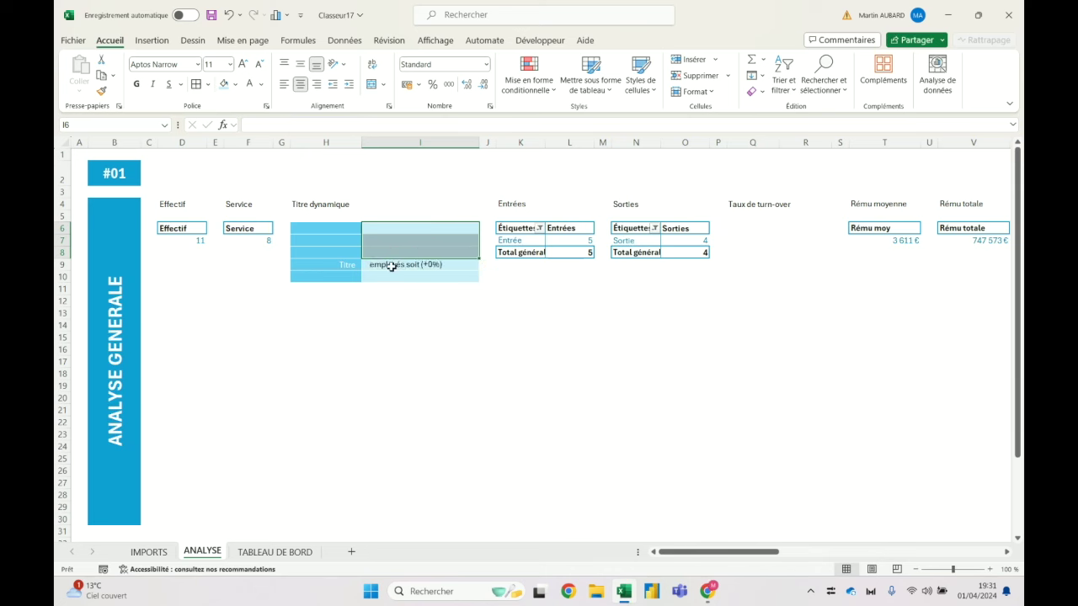
Enter a formula in I9 joining F7 with ' distincts' so it shows '8 distincts'.
click(390, 266)
mouse_move(248, 228)
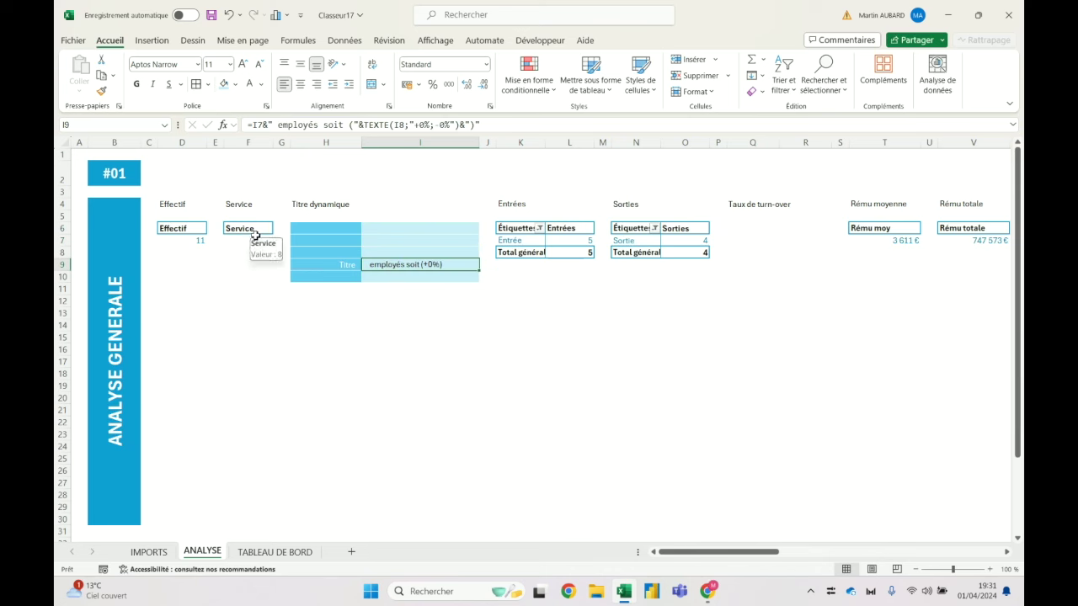
text(=F7&" ser)
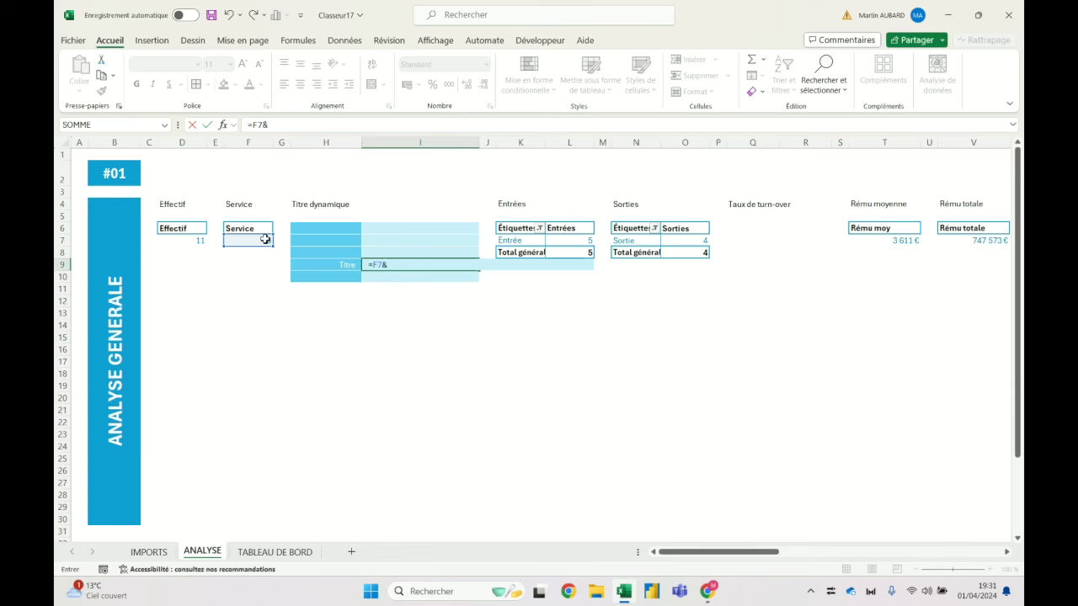
text(vice)
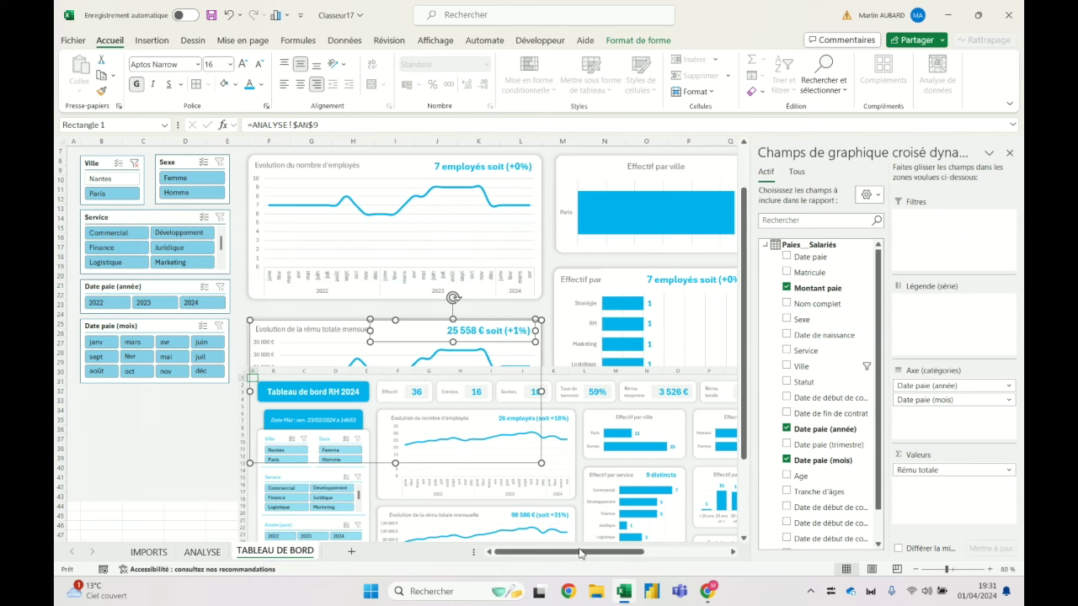
drag(581, 553, 621, 554)
click(202, 551)
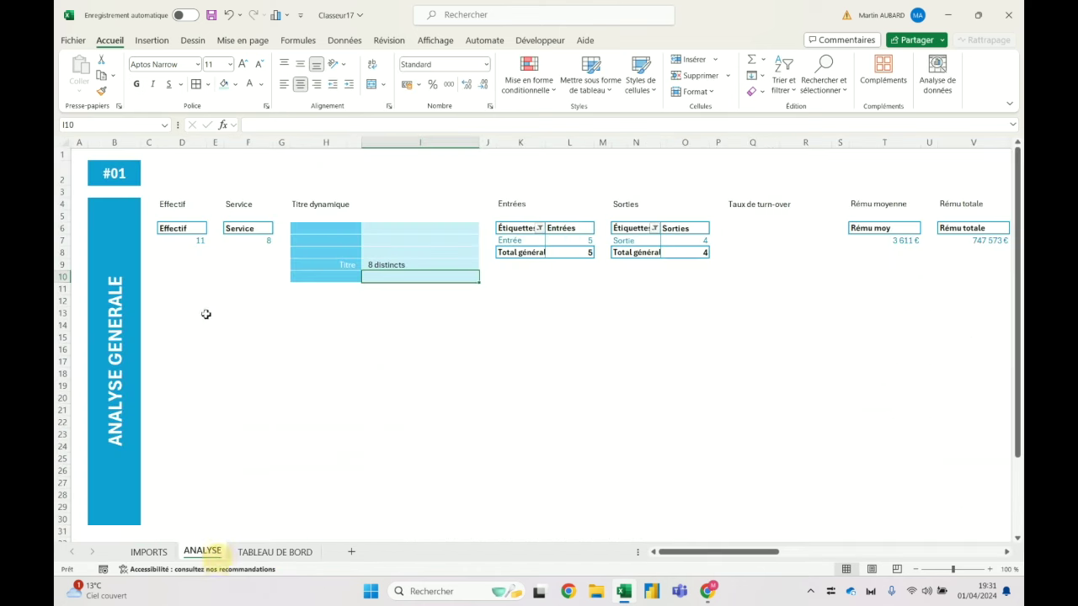
click(254, 240)
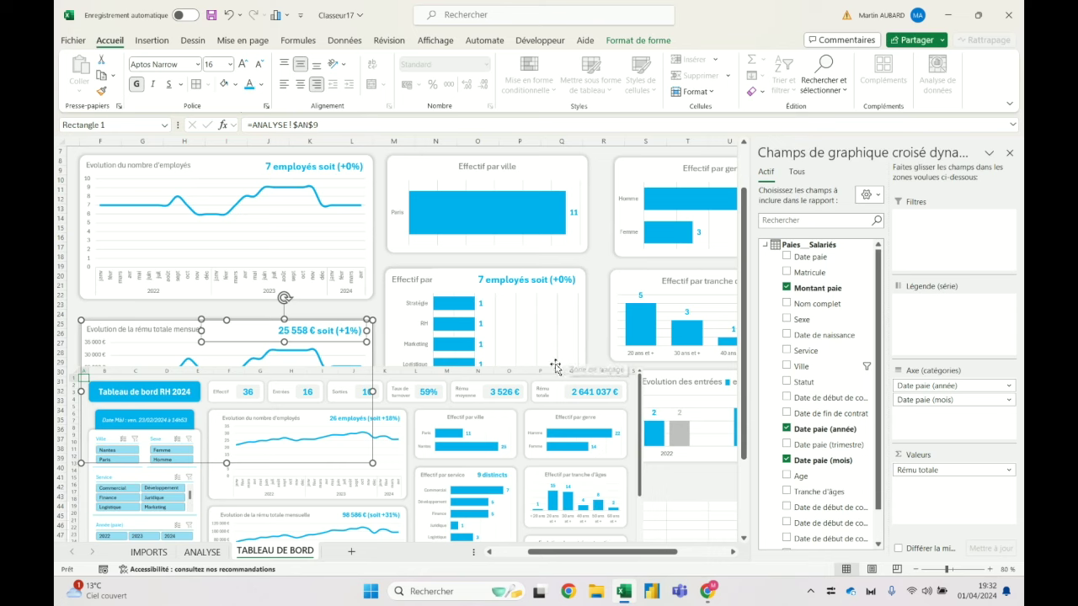
Link the service chart's title text box to =ANALYSE!$I$9.
click(556, 375)
scroll(410, 416, down, 1)
scroll(410, 416, up, 2)
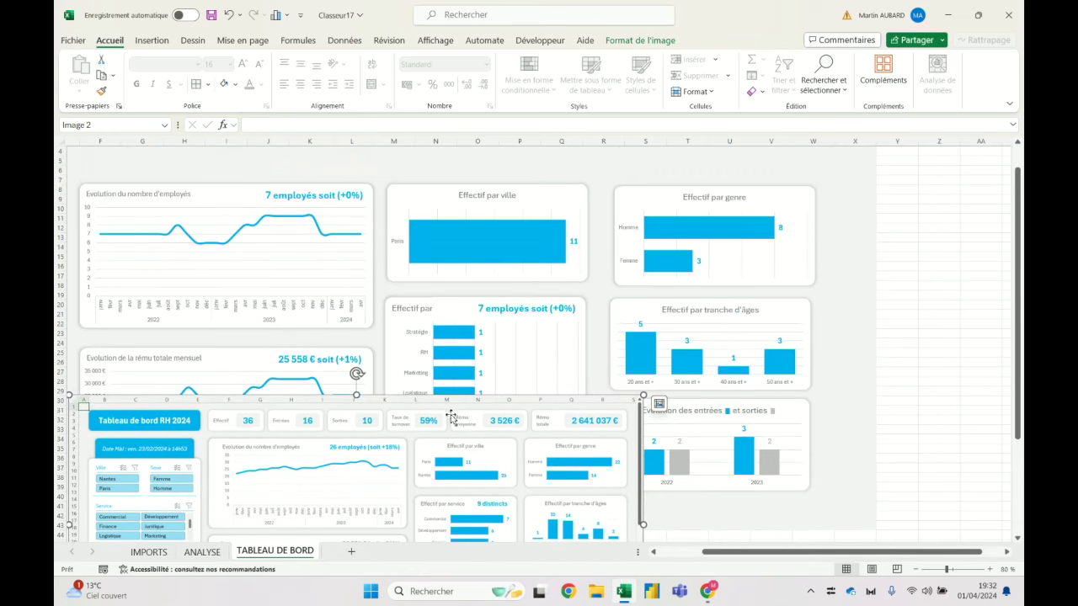
click(517, 309)
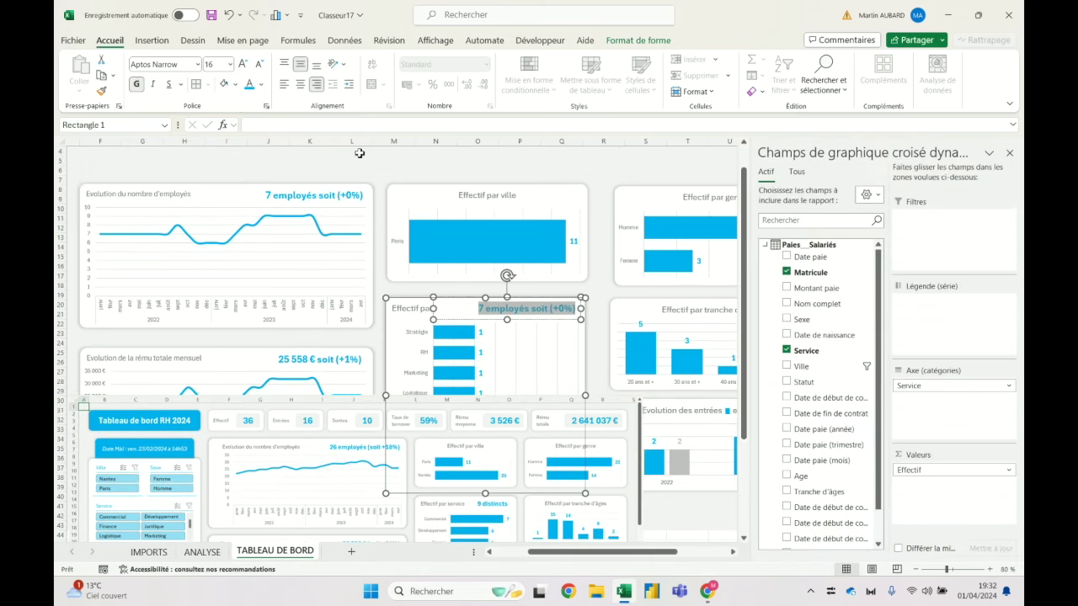
key(Delete)
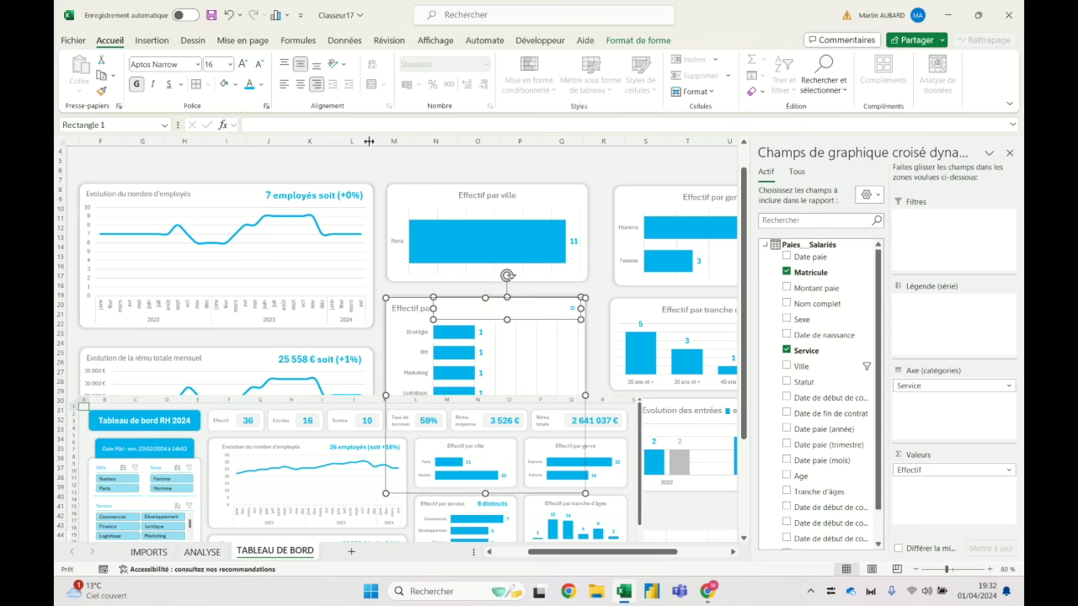
click(365, 126)
text(=)
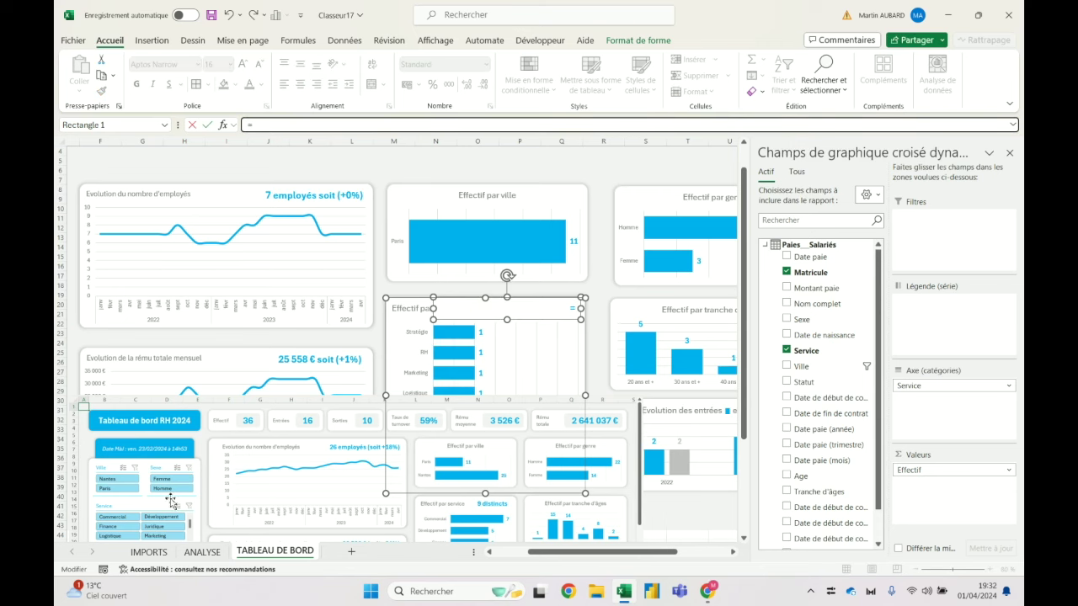
click(202, 552)
click(375, 264)
key(Return)
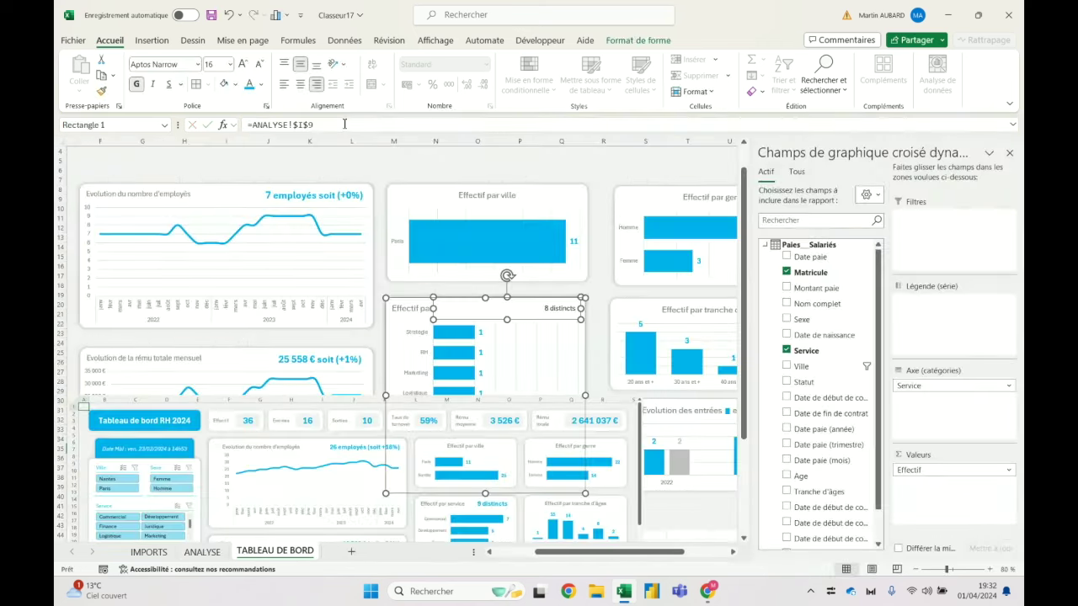
Format the '8 distincts' text as bold, light blue, 16 pt, and check the selection.
click(260, 65)
click(260, 65)
click(136, 84)
click(250, 84)
click(393, 169)
click(438, 303)
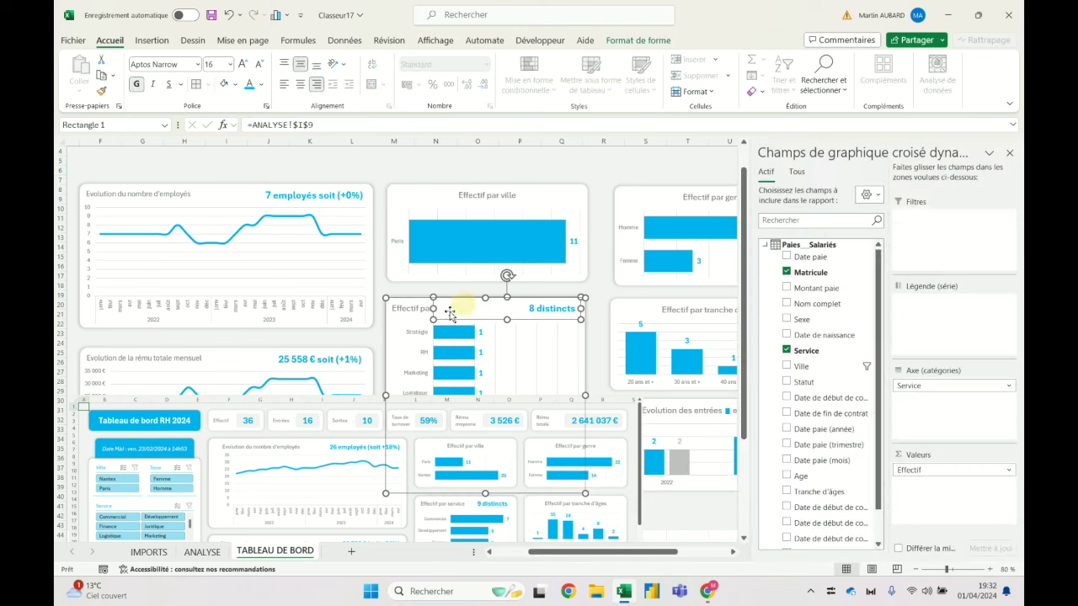
click(491, 309)
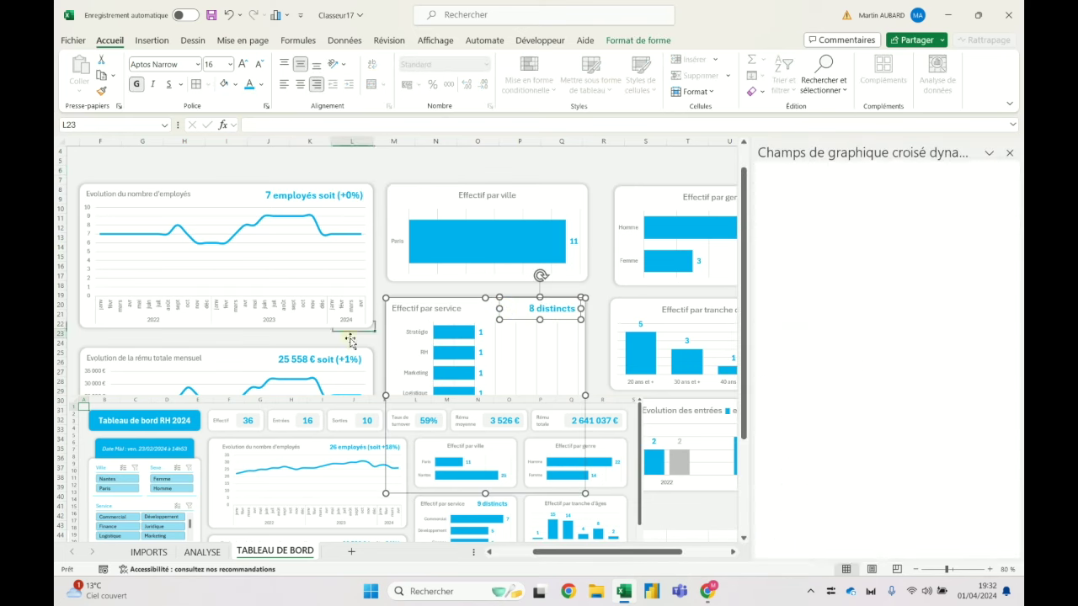
click(352, 335)
click(526, 300)
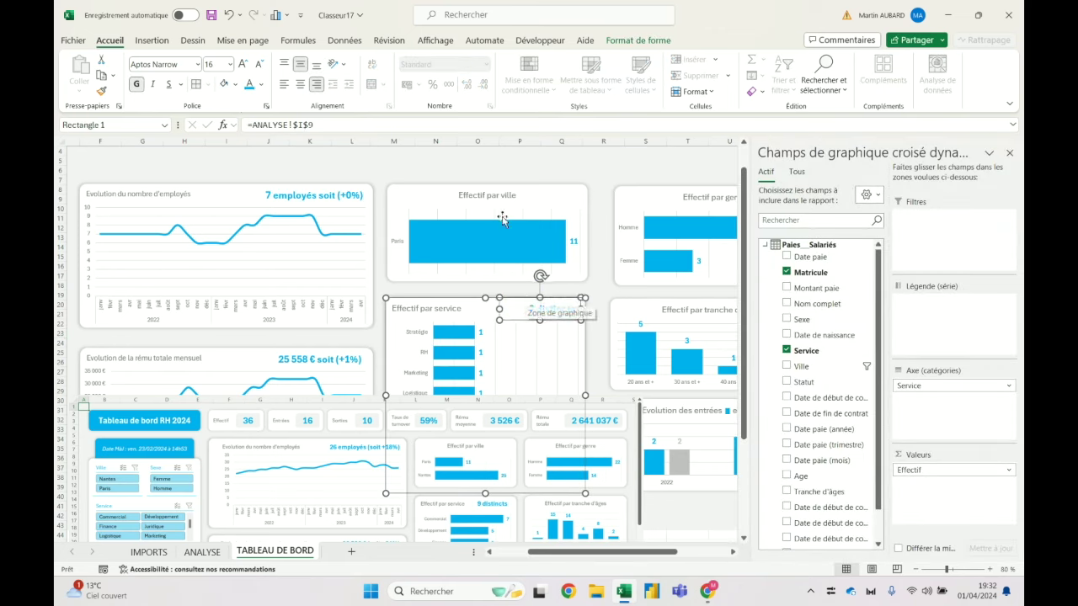
click(518, 170)
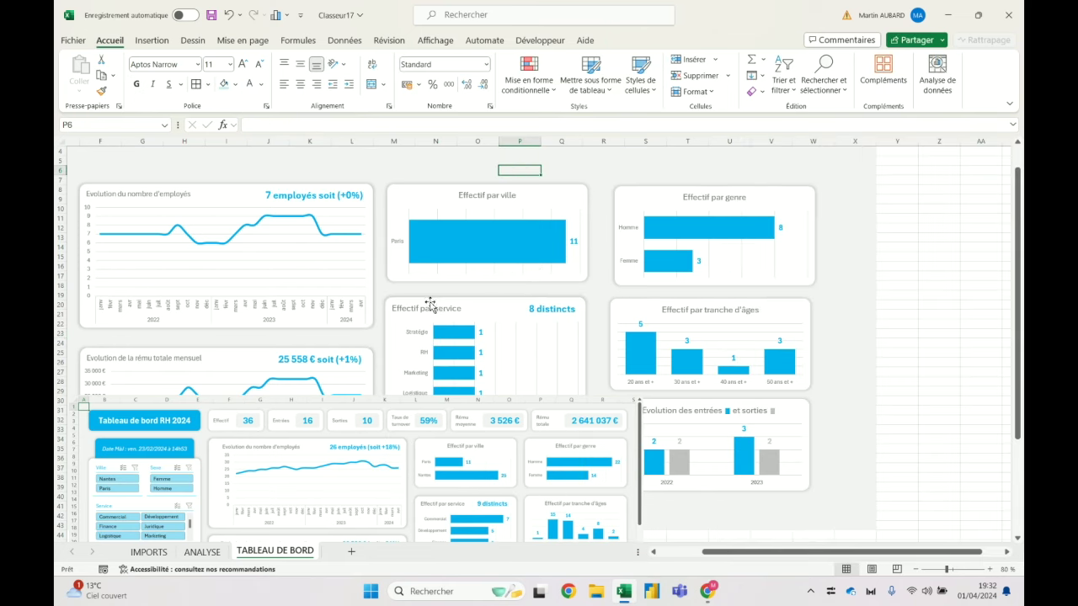
Move the dashboard preview picture lower on the sheet.
scroll(440, 320, down, 1)
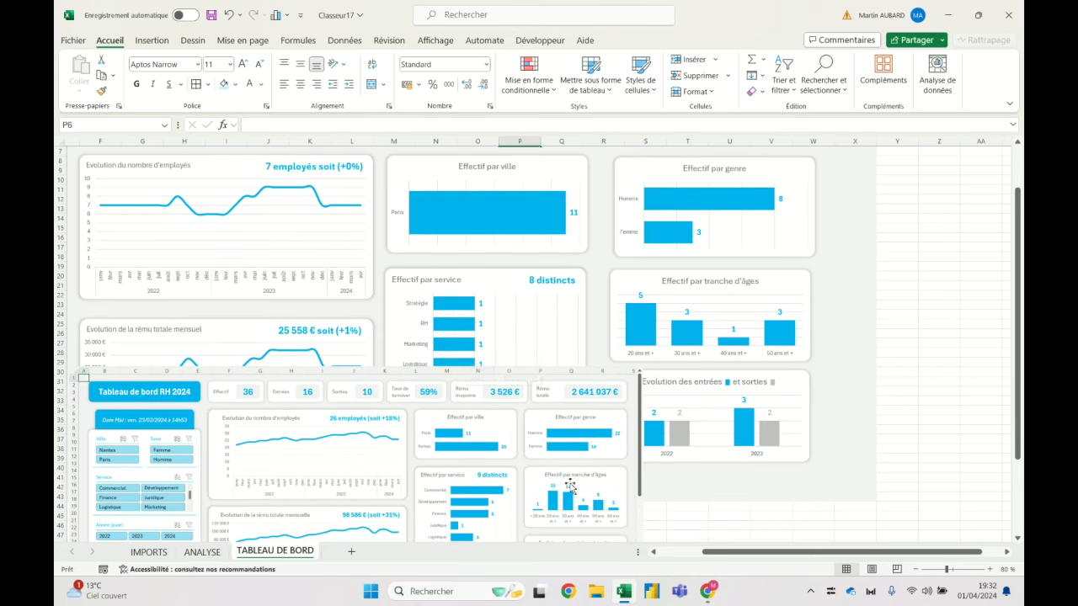
click(520, 456)
drag(484, 446, 515, 540)
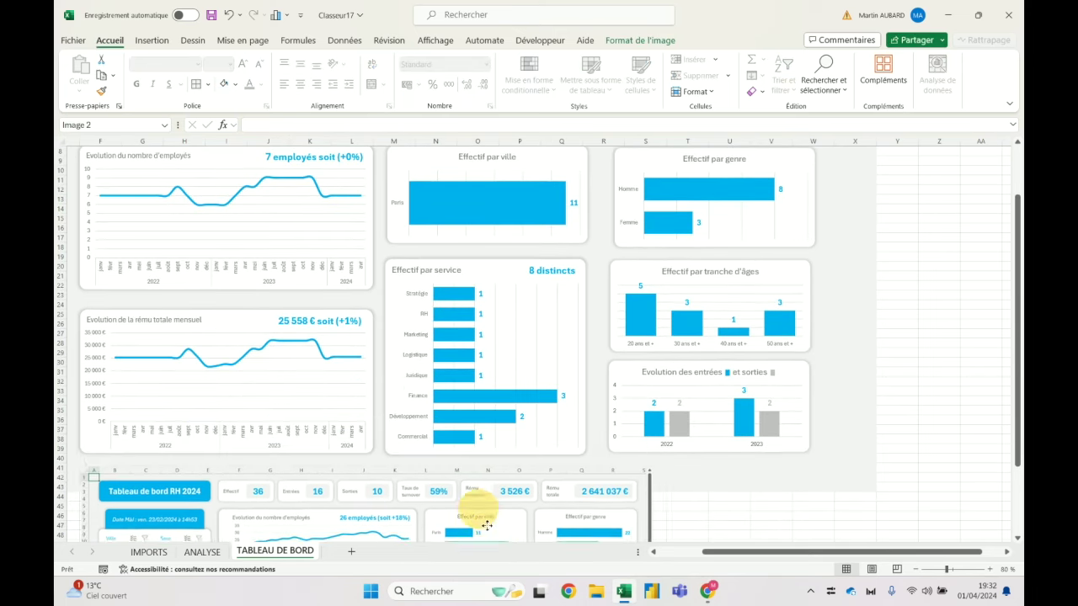
scroll(505, 337, left, 4)
scroll(286, 404, up, 3)
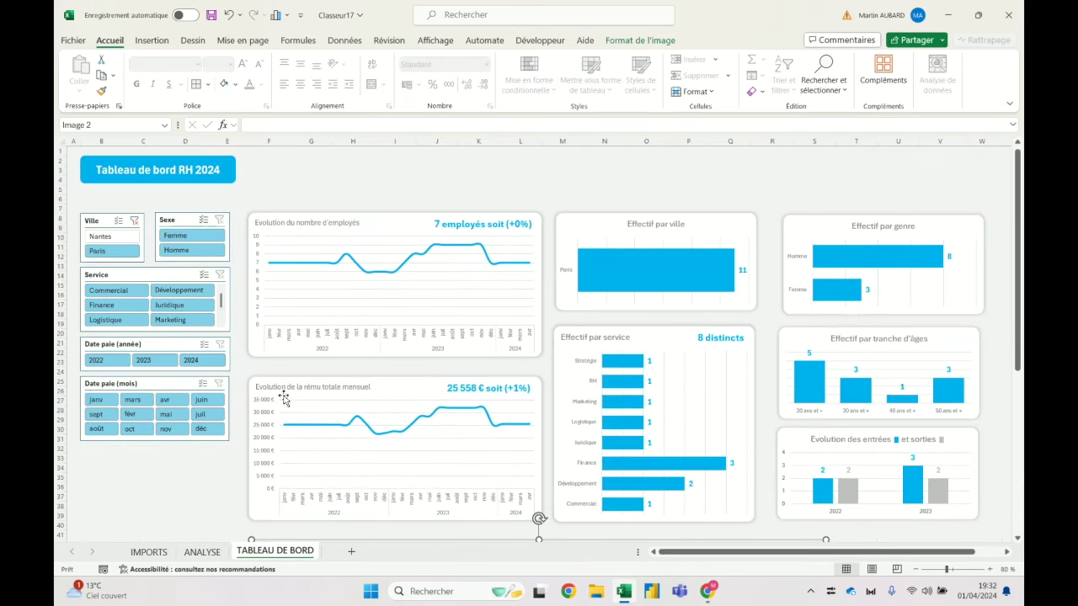
Test the Sexe and Ville slicers with Femme, Homme, Nantes and Paris, then clear gender.
click(175, 236)
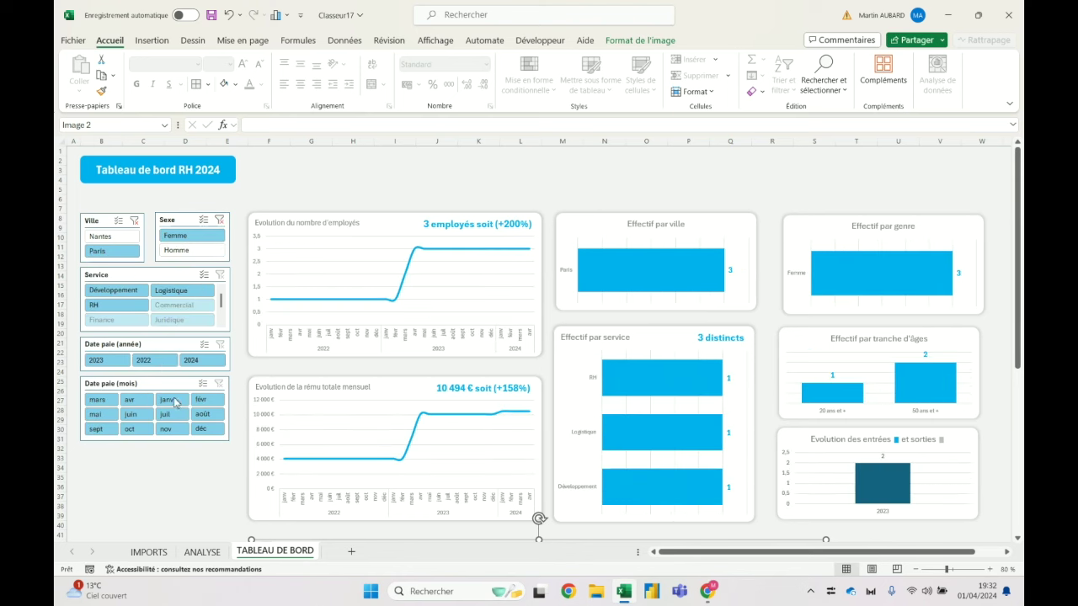
click(143, 360)
click(134, 221)
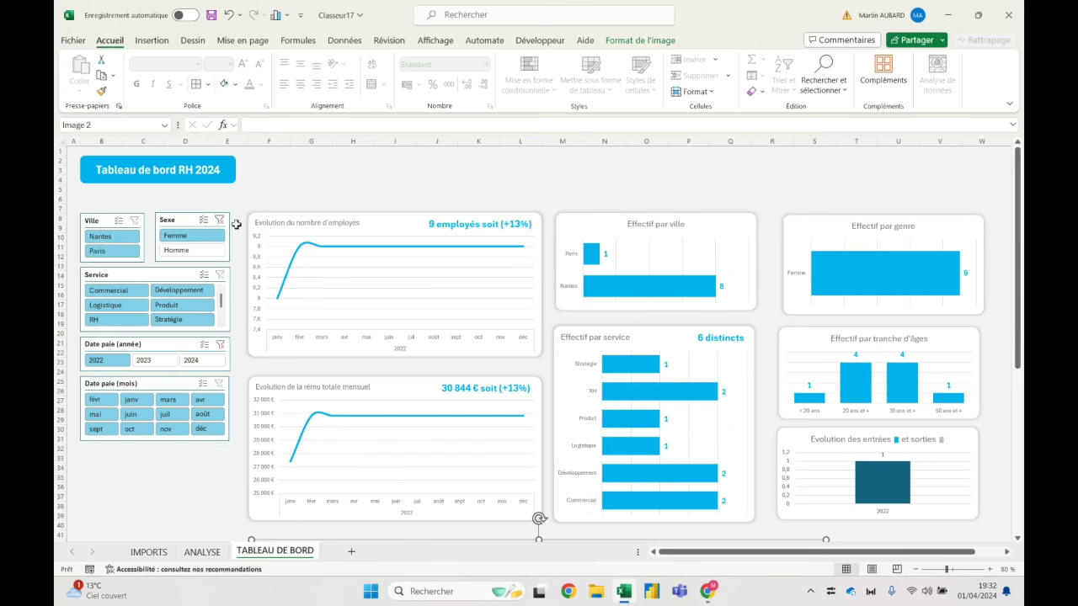
click(201, 256)
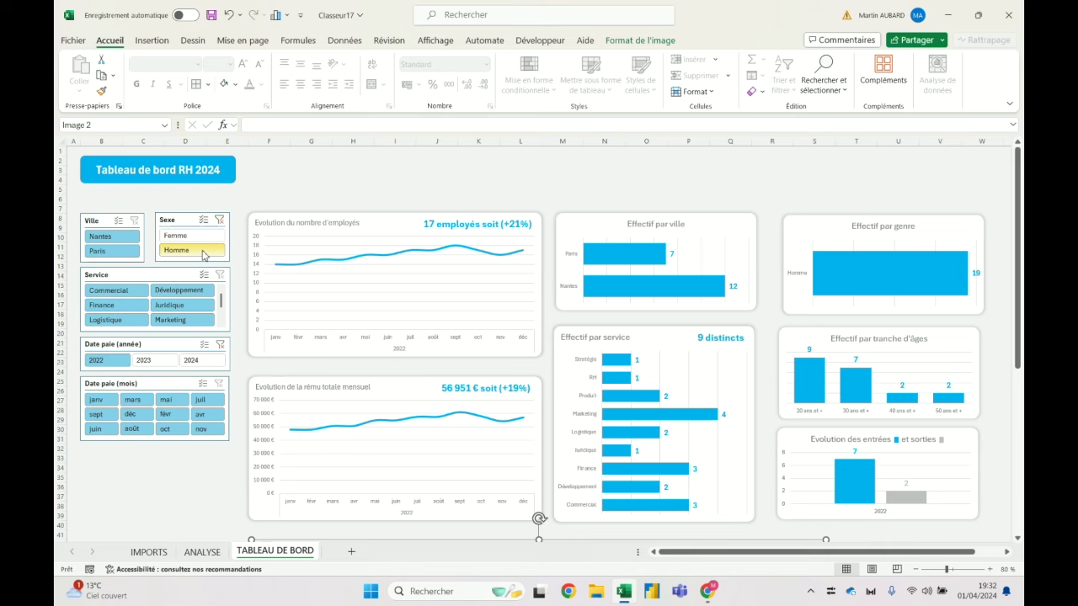
click(220, 222)
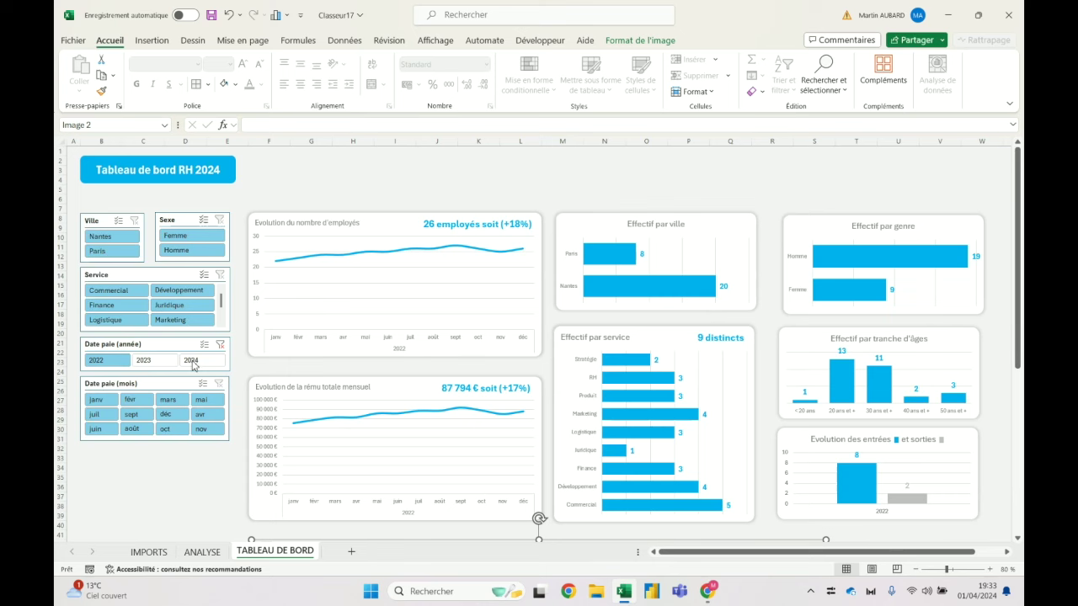
Test the year slicer across 2022, 2023 and 2024, then clear the year filter.
click(168, 362)
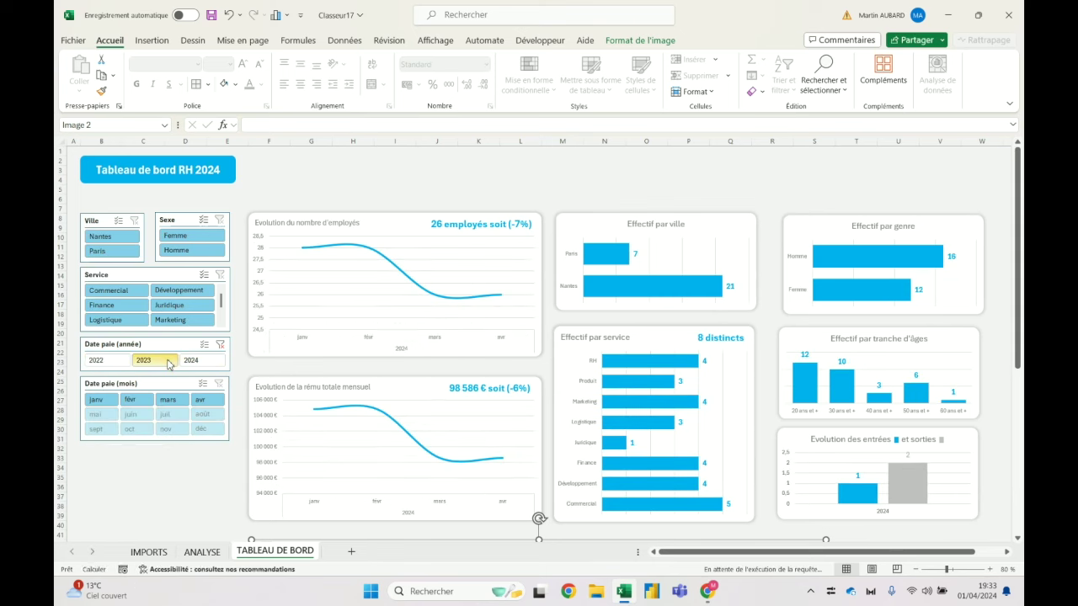
click(113, 362)
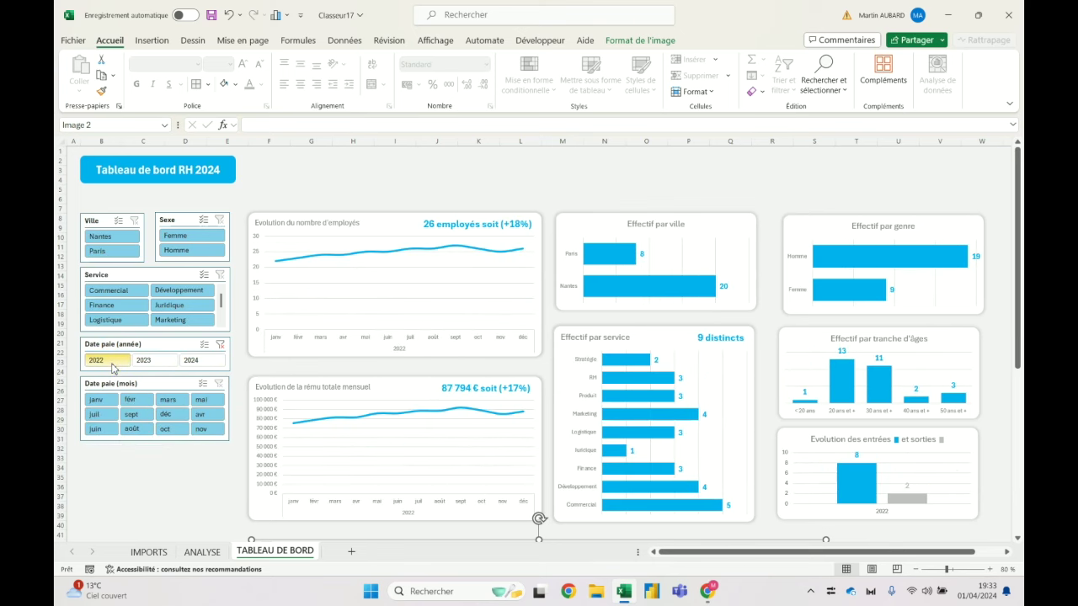
click(161, 367)
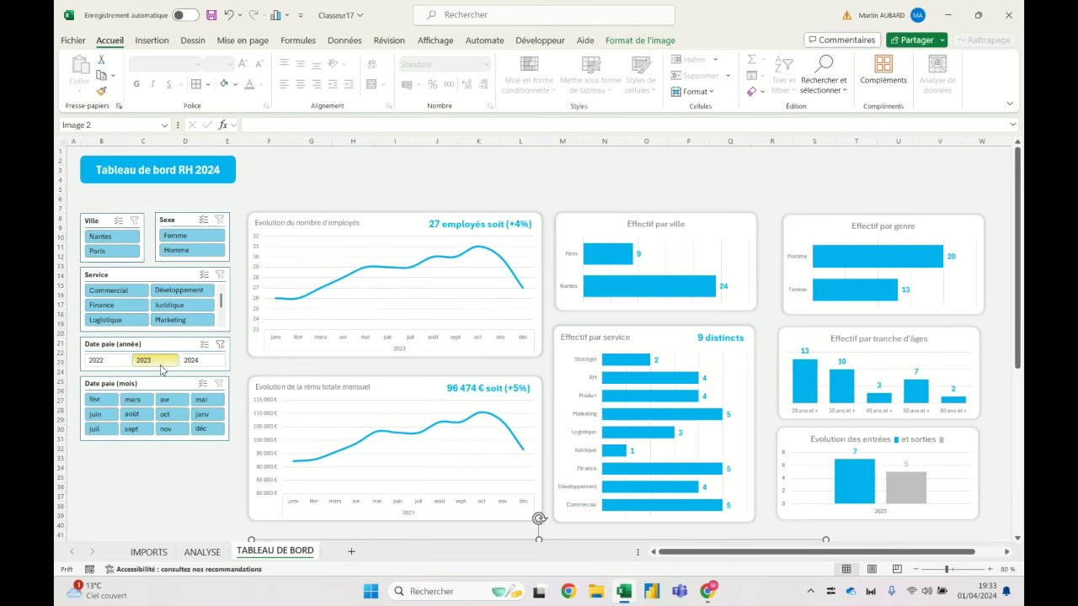
click(191, 361)
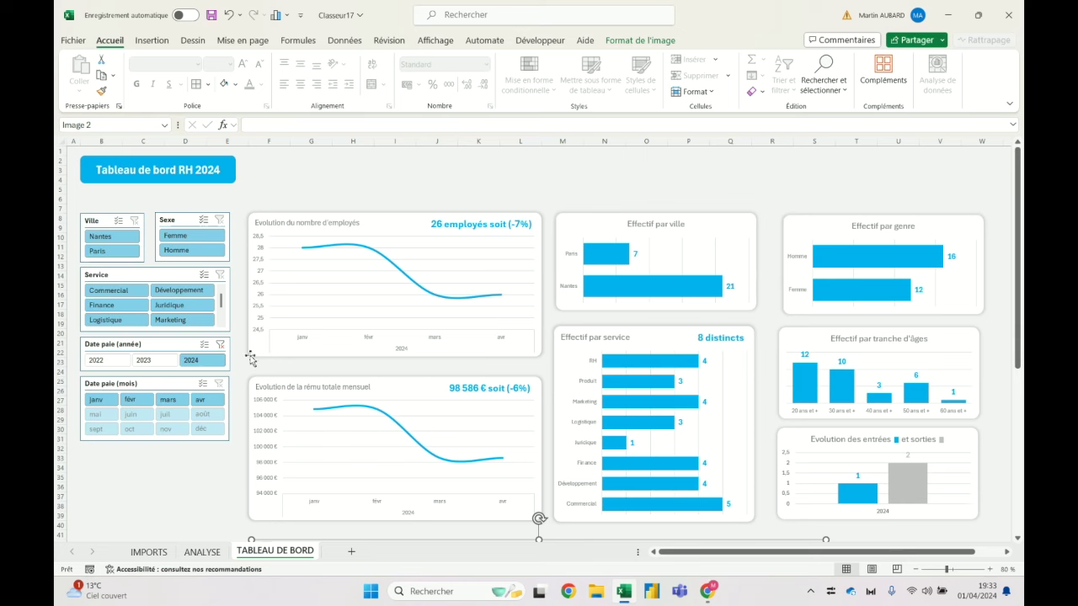
click(220, 345)
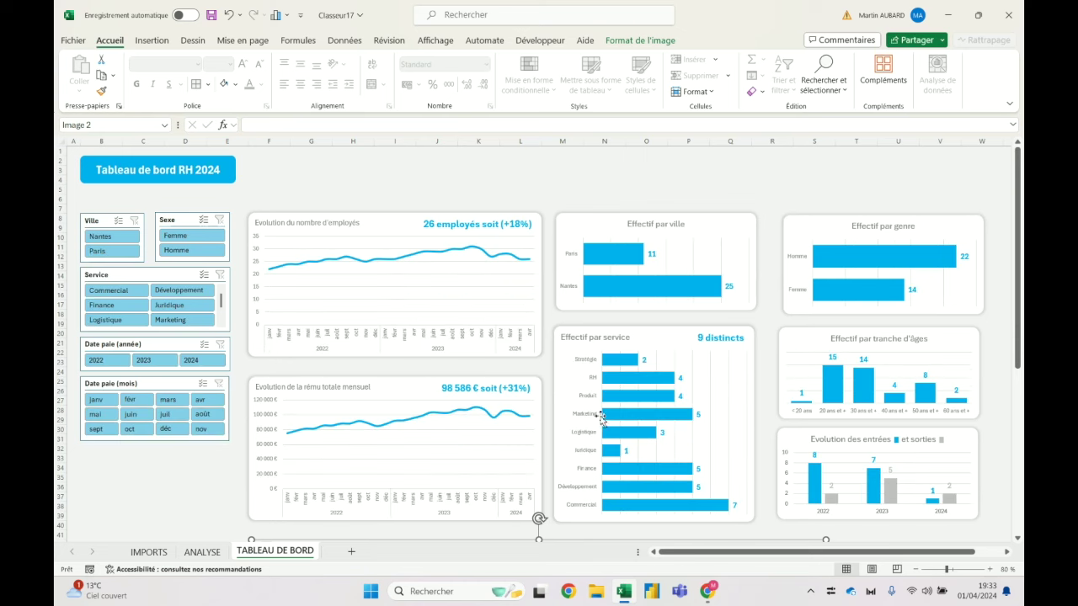
click(456, 161)
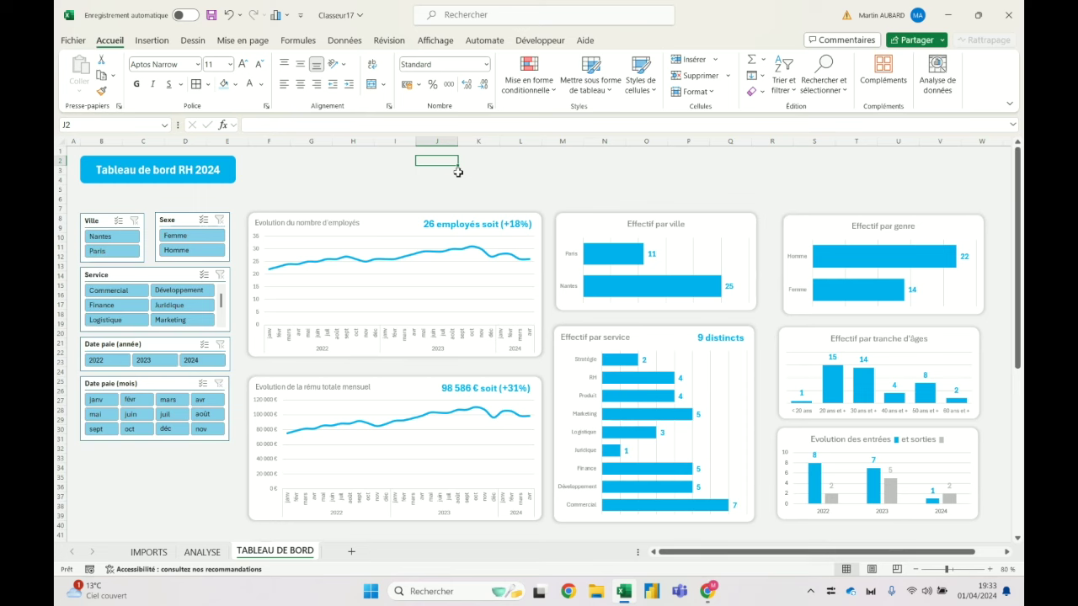
click(167, 365)
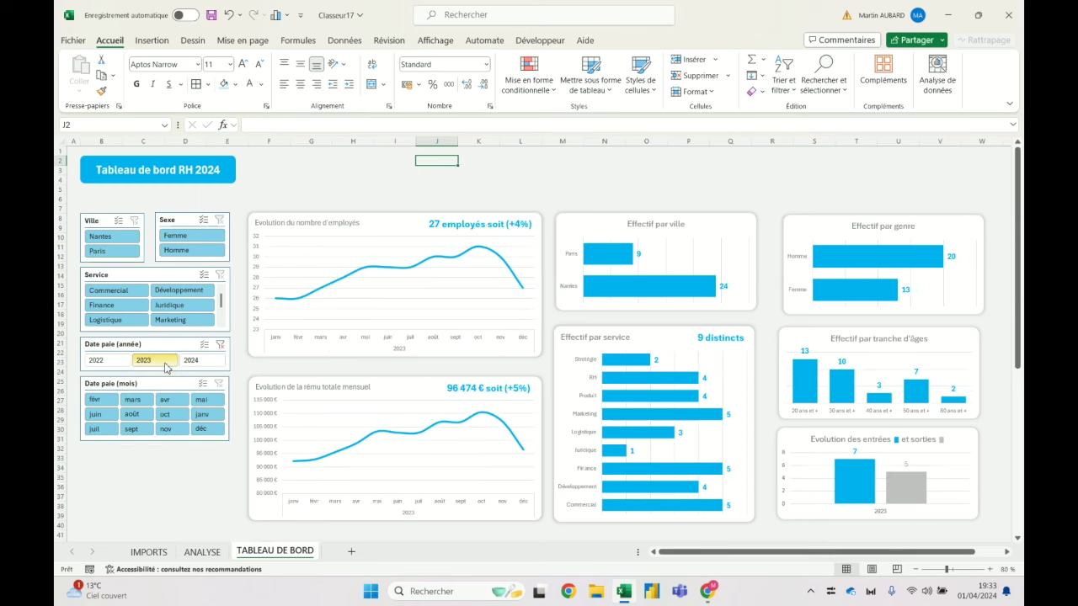
click(210, 361)
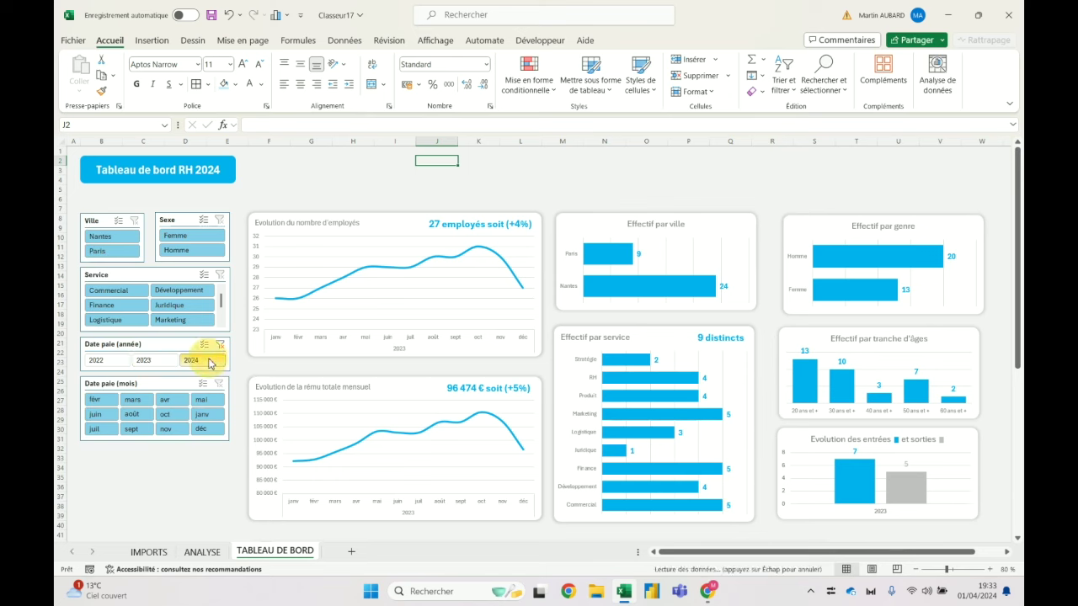
click(487, 183)
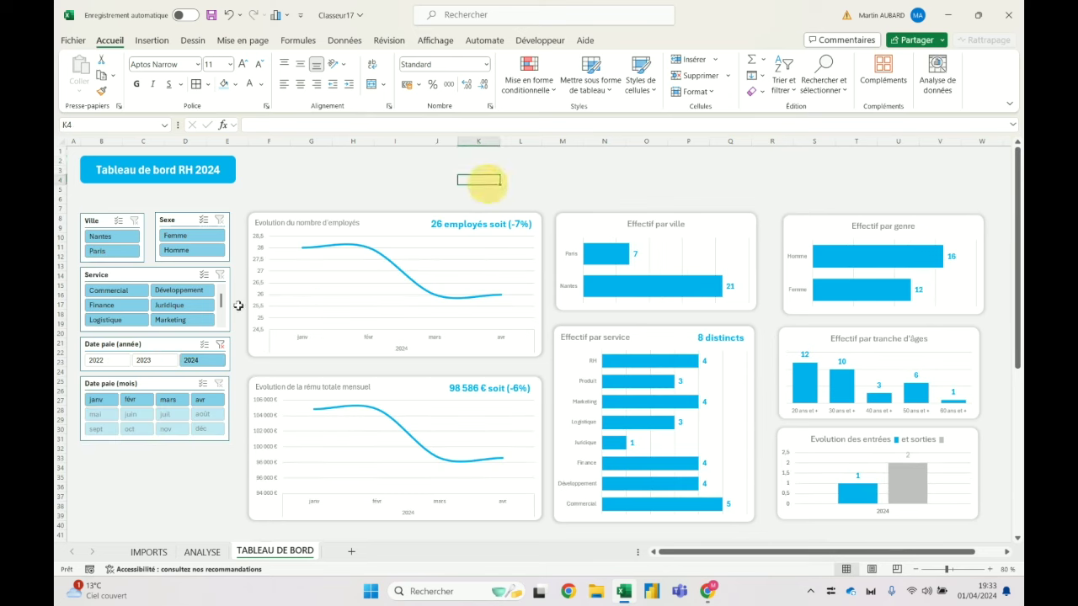
click(220, 345)
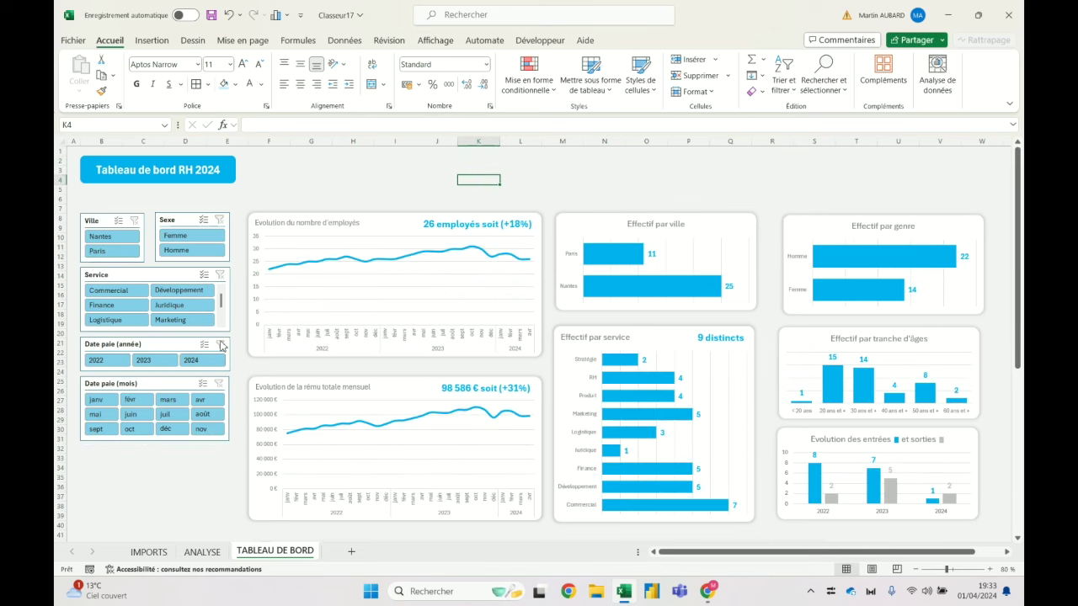
Inspect the employee count evolution chart and glance at ANALYSE before returning to the dashboard.
click(434, 345)
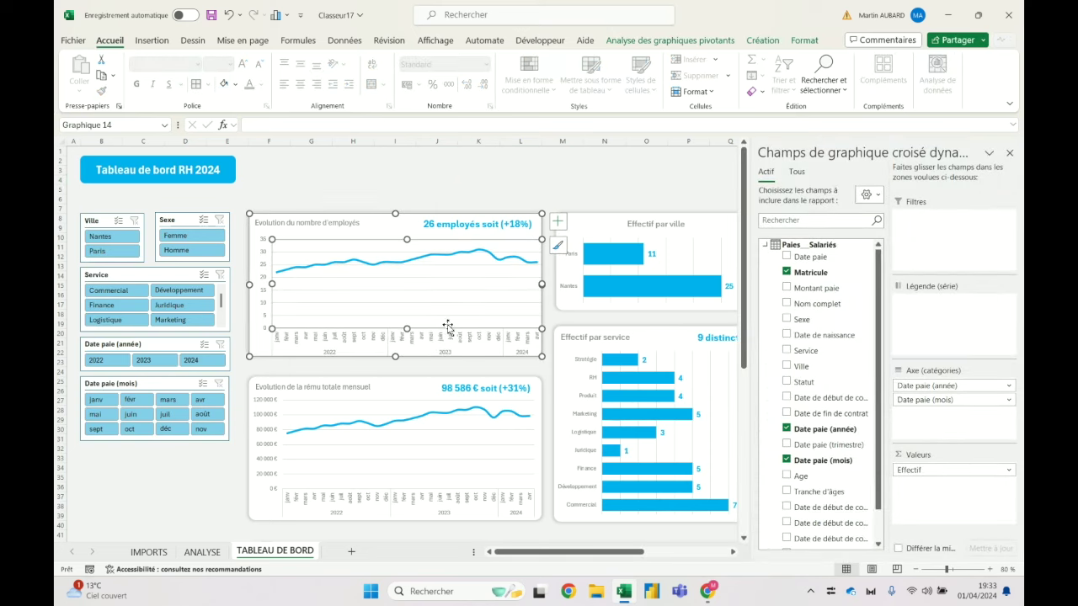
click(352, 190)
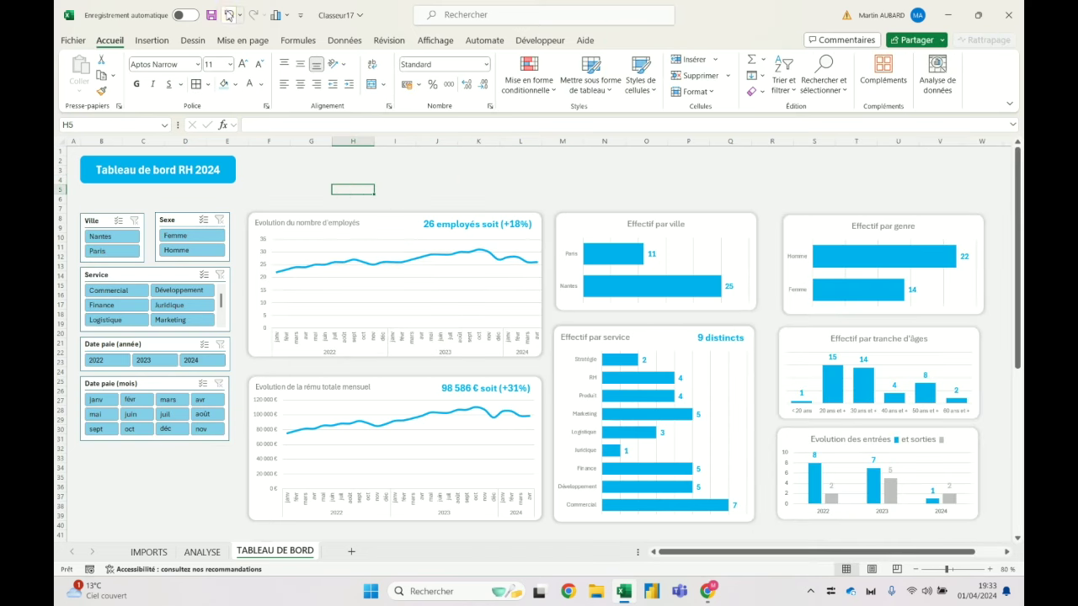
click(277, 345)
click(353, 160)
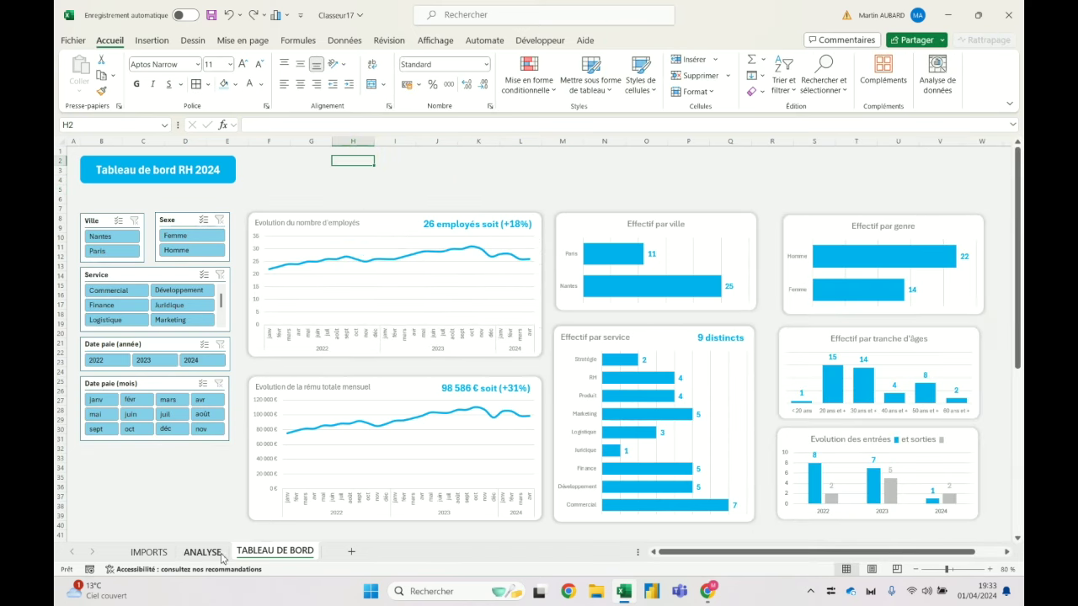
click(202, 552)
click(275, 551)
Scroll the dashboard and bring up the Insertion ribbon options.
scroll(522, 430, down, 5)
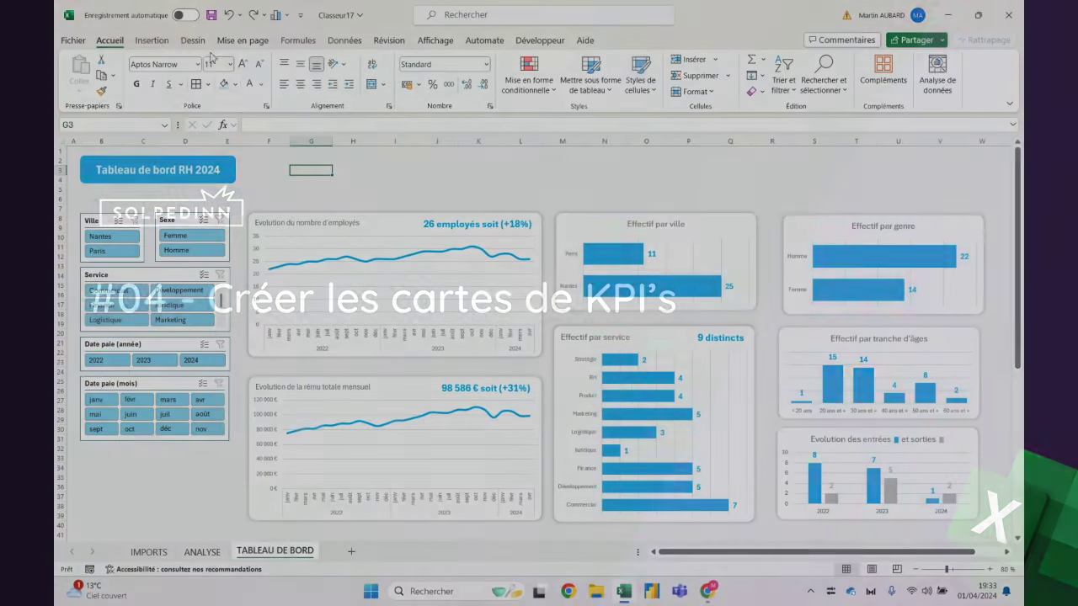
click(160, 41)
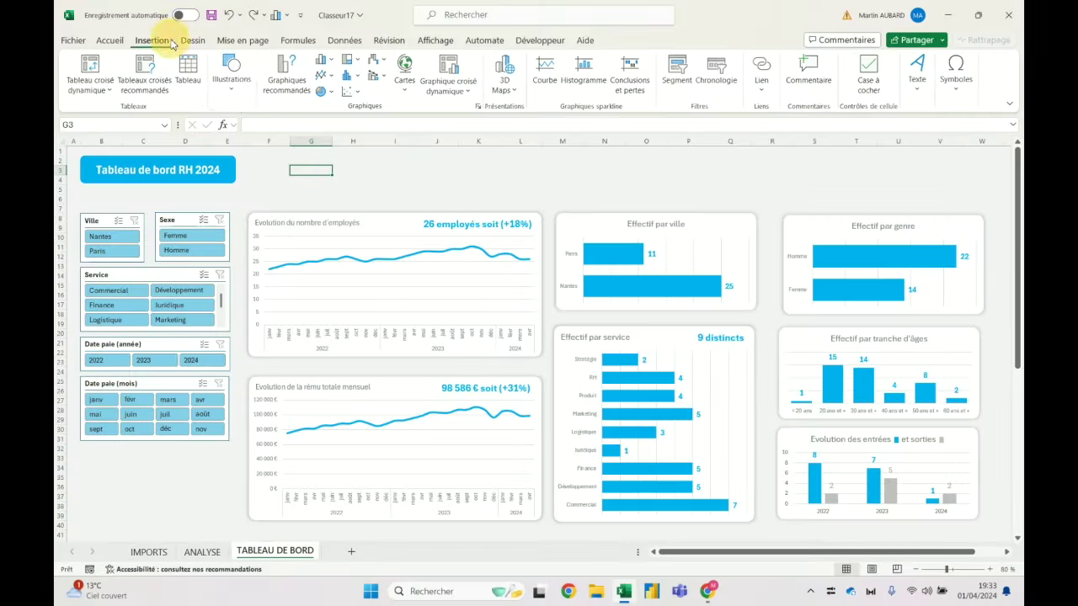
Draw a dark-blue rounded rectangle card beside the dashboard title.
drag(258, 160, 463, 201)
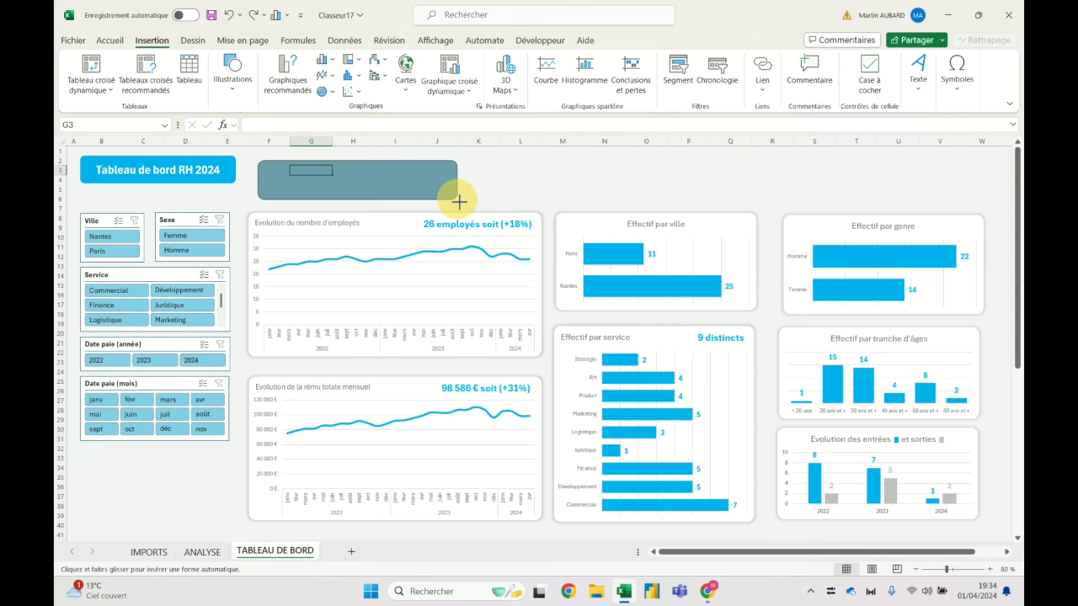
drag(463, 201, 458, 201)
click(202, 552)
click(275, 552)
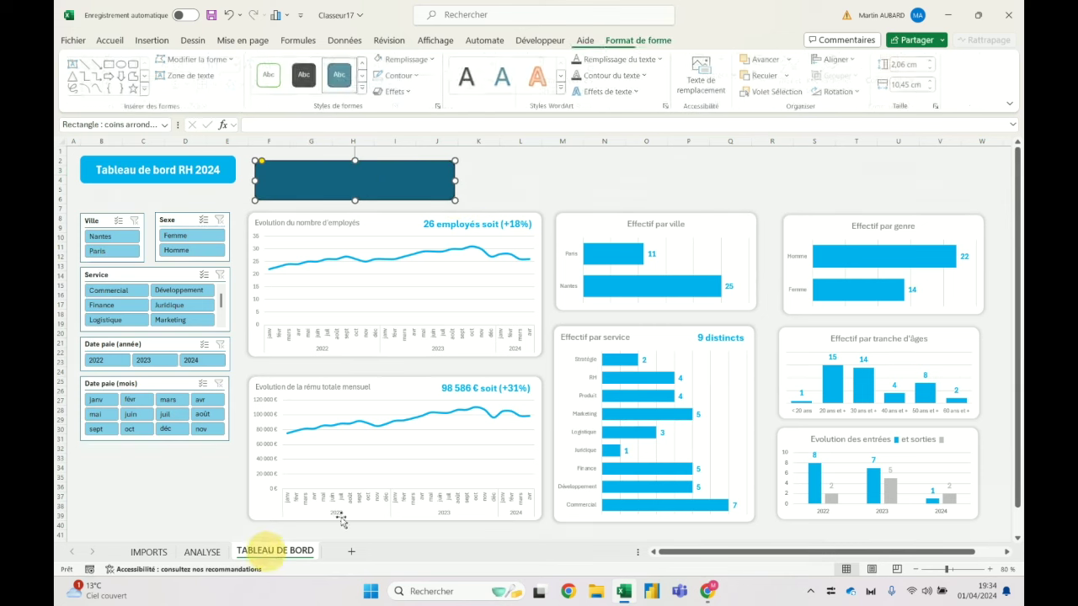
scroll(389, 459, down, 5)
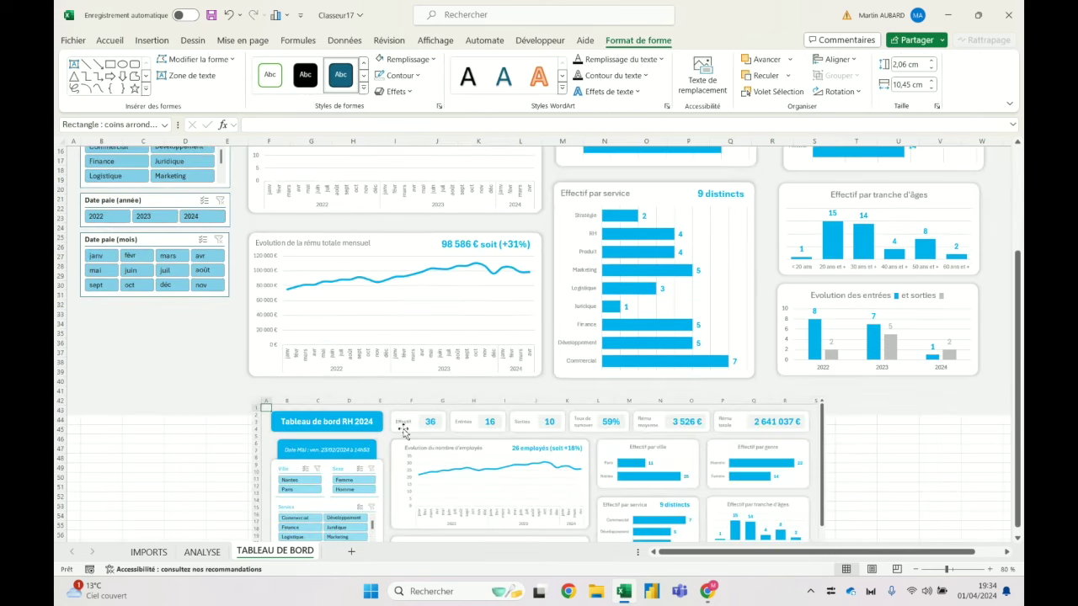
scroll(403, 436, up, 5)
Stretch the title box and the dark blue rectangle to similar heights.
click(177, 173)
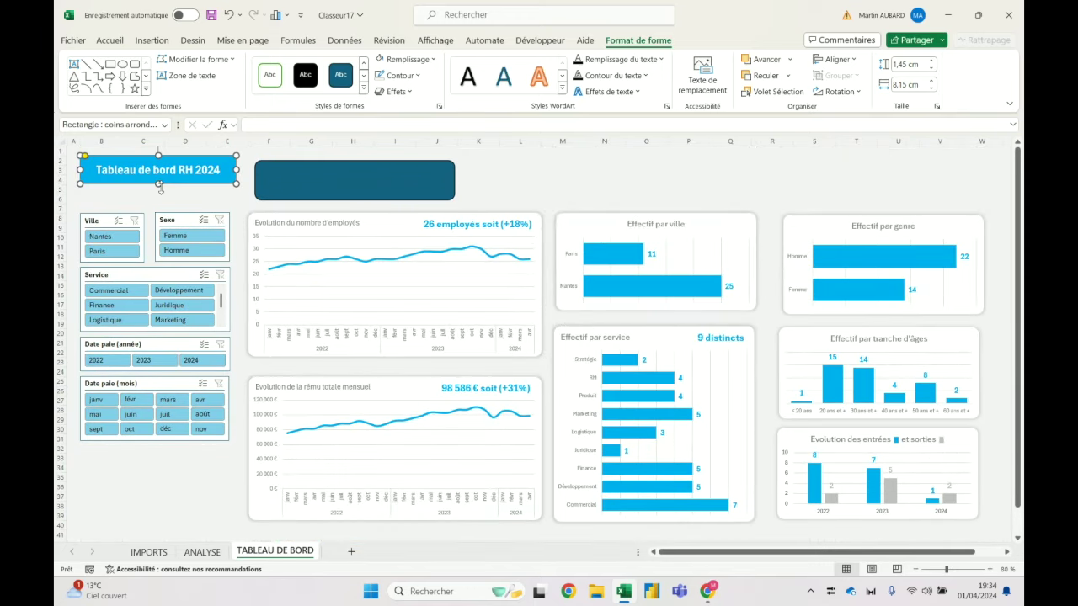
drag(157, 182, 166, 197)
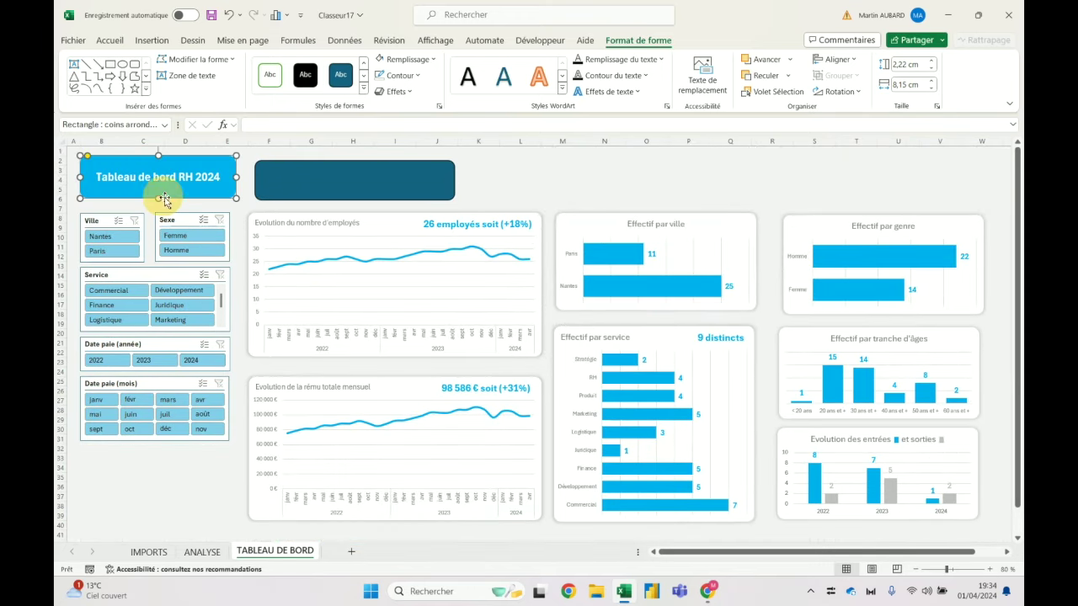
drag(166, 197, 162, 194)
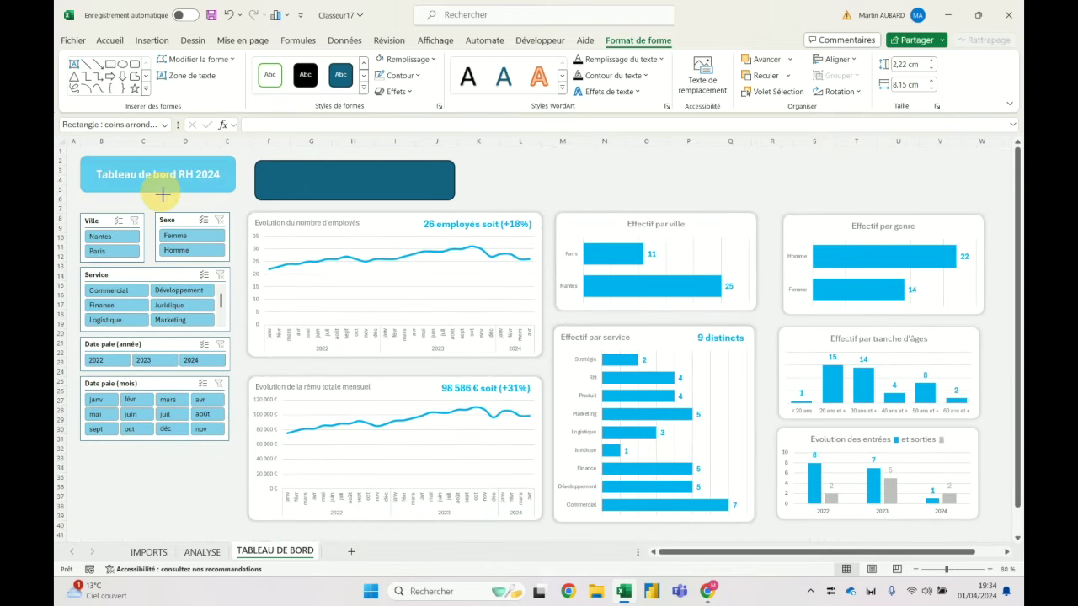
click(321, 171)
drag(351, 196, 352, 194)
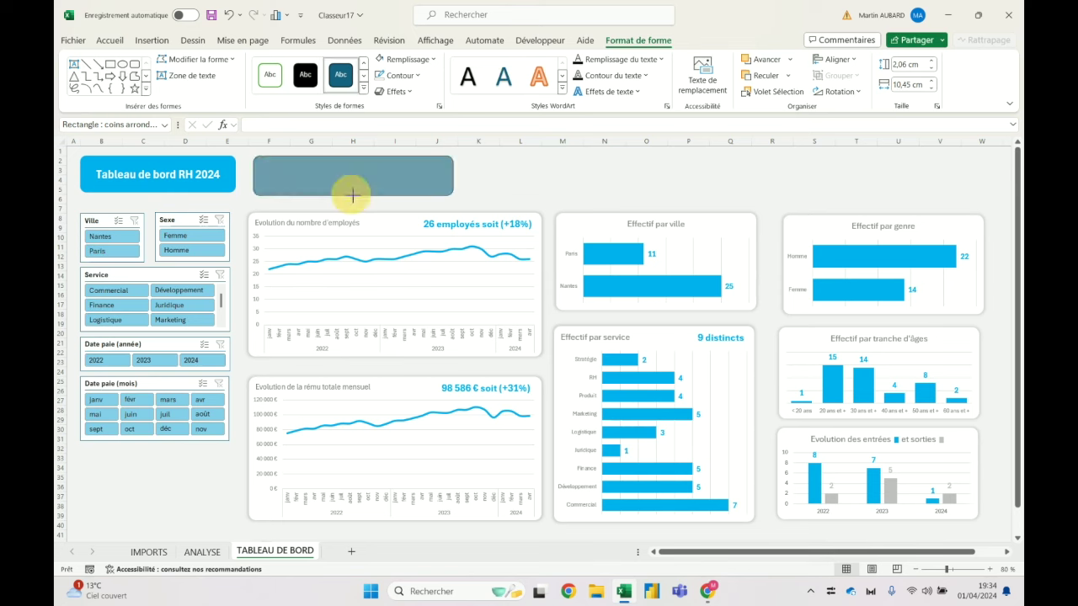
Set both the title box and the dark blue rectangle to exactly 2 cm tall.
click(213, 189)
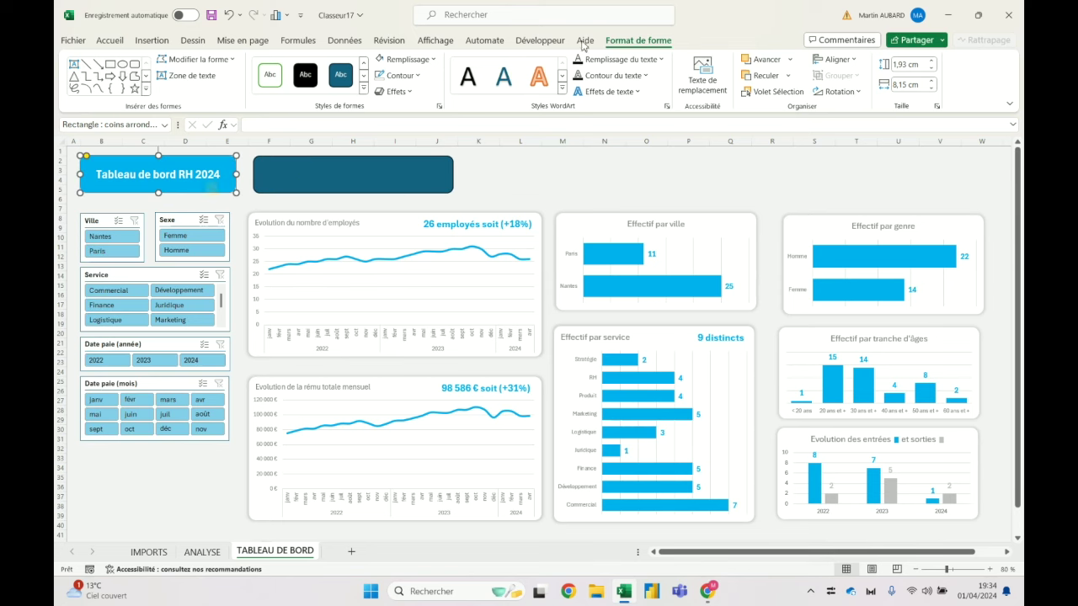
click(931, 63)
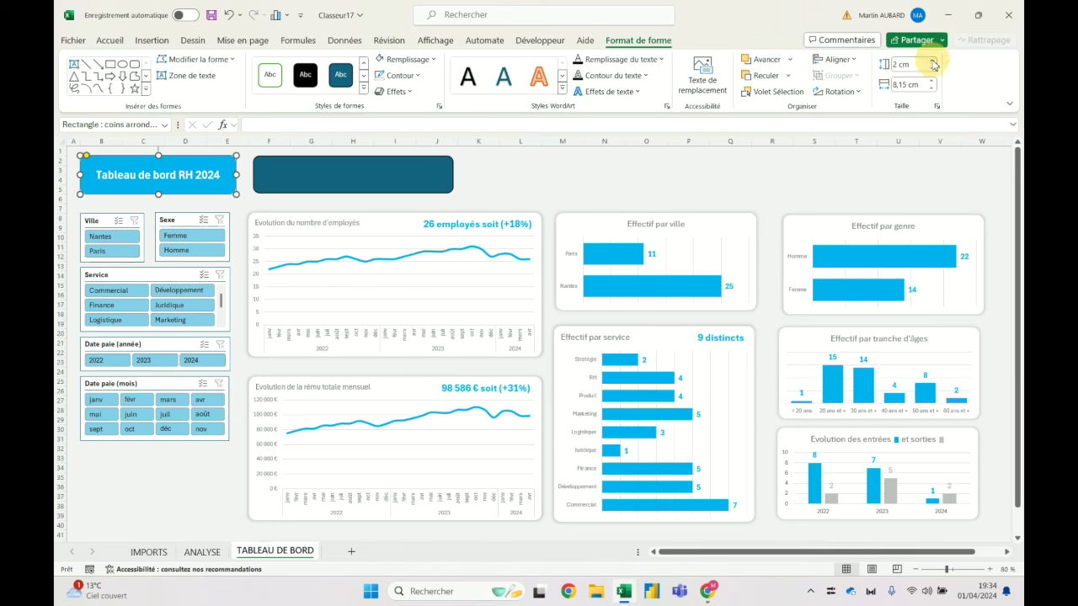
click(422, 174)
click(931, 62)
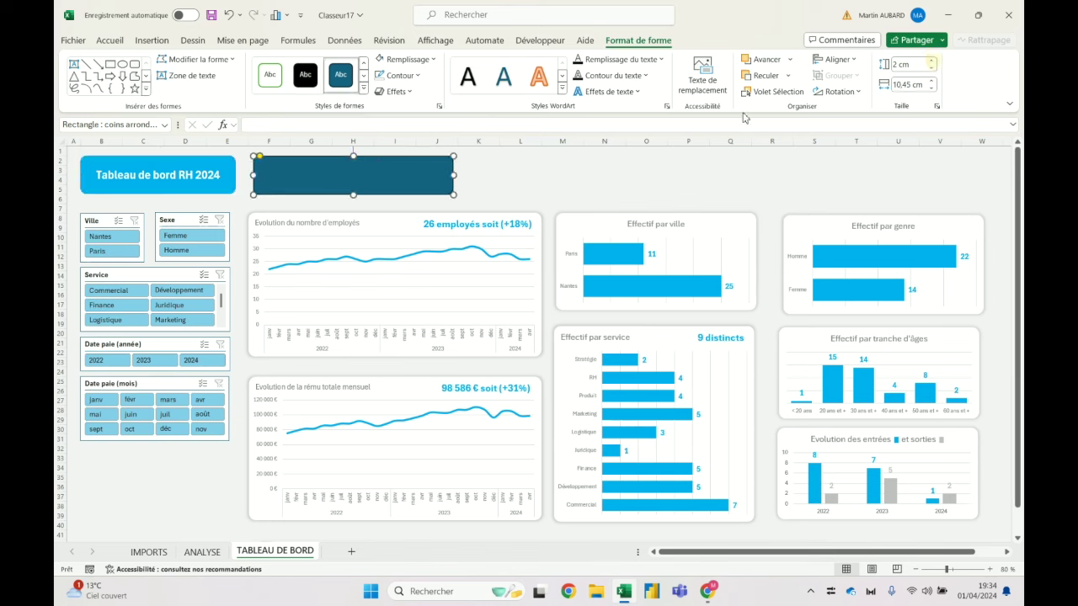
click(538, 158)
click(392, 172)
Give the dark rectangle a white fill and remove its outline.
click(118, 42)
click(224, 85)
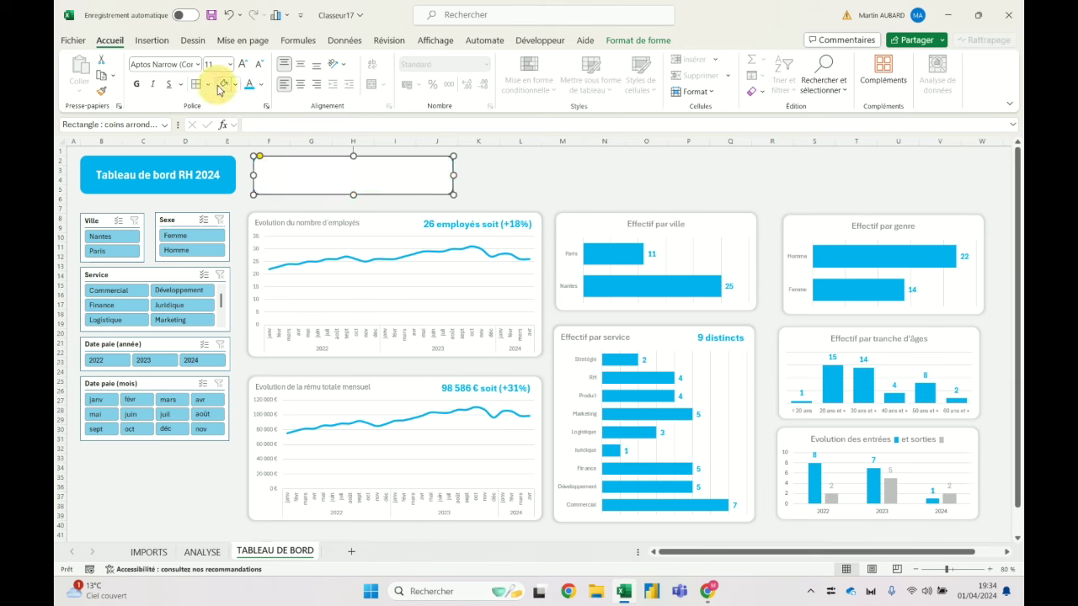
click(641, 42)
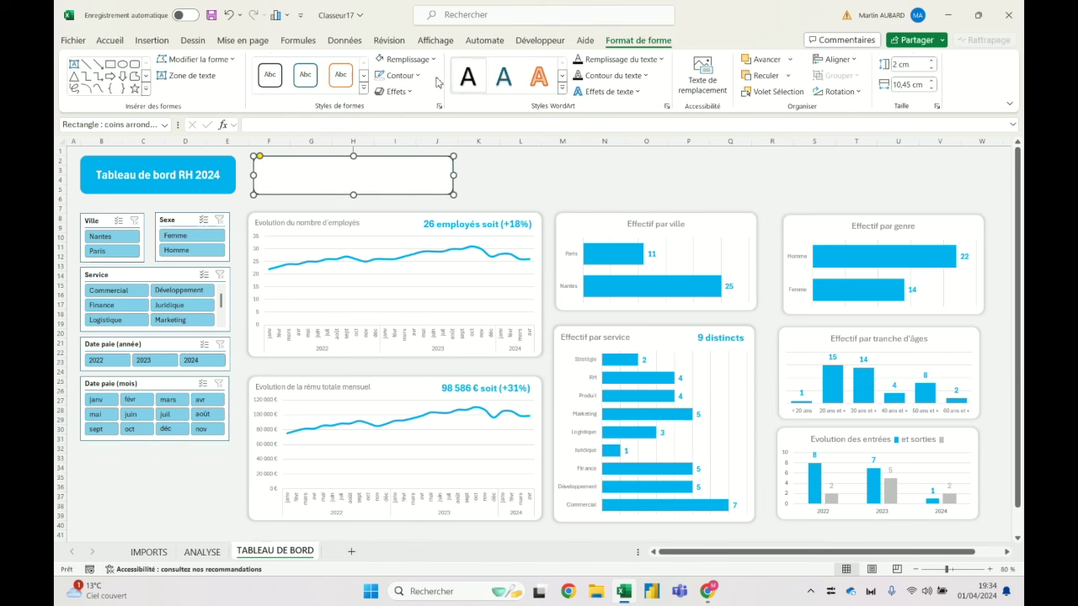
click(399, 75)
click(413, 233)
click(497, 166)
click(391, 182)
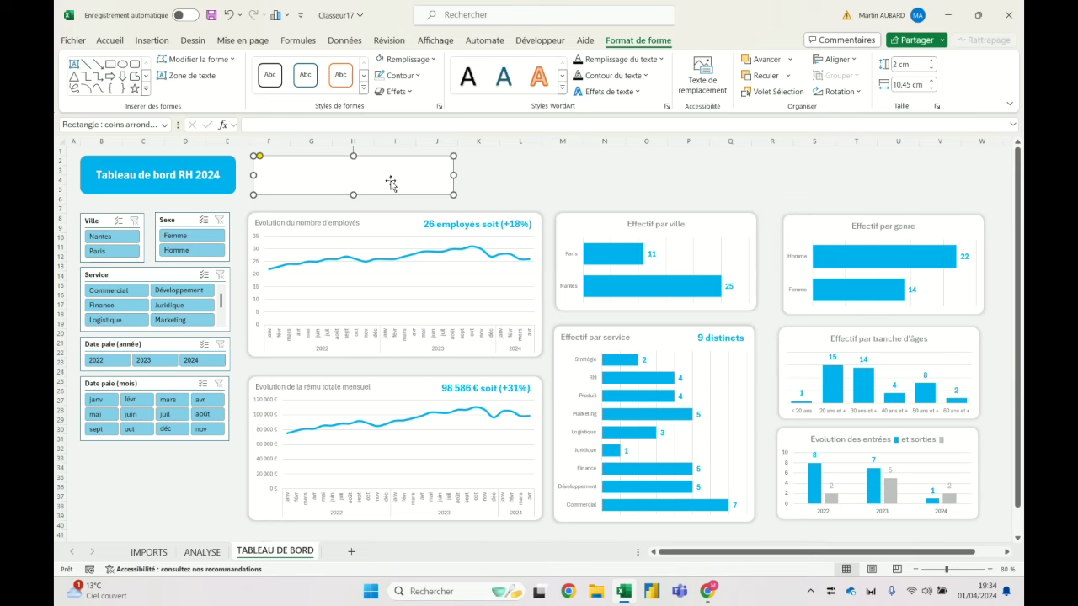
Shift the box slightly right and down and apply a light fill.
scroll(414, 332, down, 6)
scroll(413, 332, up, 6)
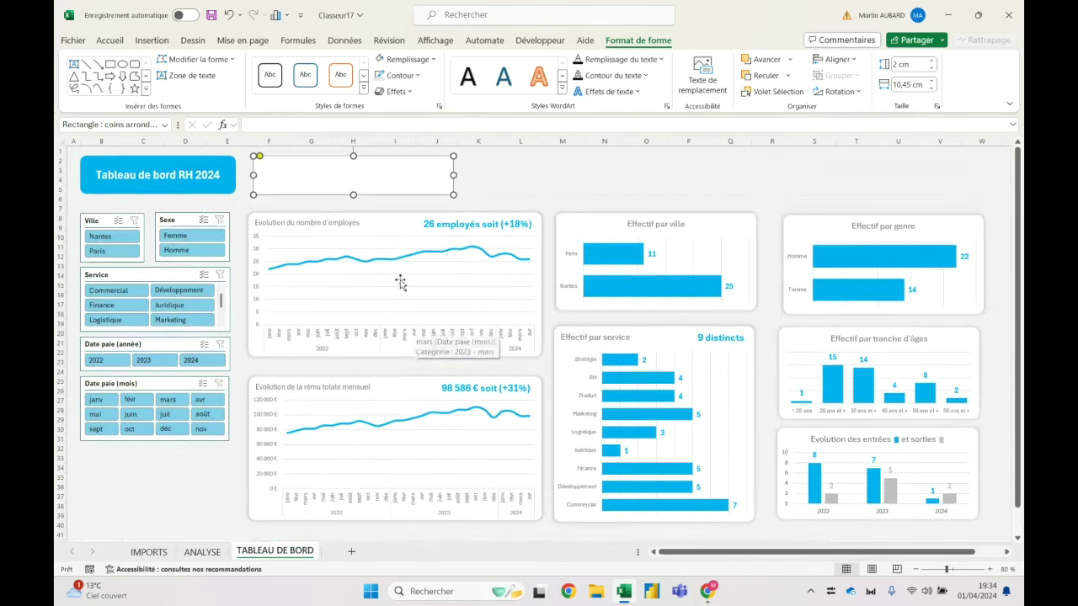
mouse_move(403, 202)
mouse_down()
mouse_move(419, 211)
mouse_move(369, 192)
mouse_up()
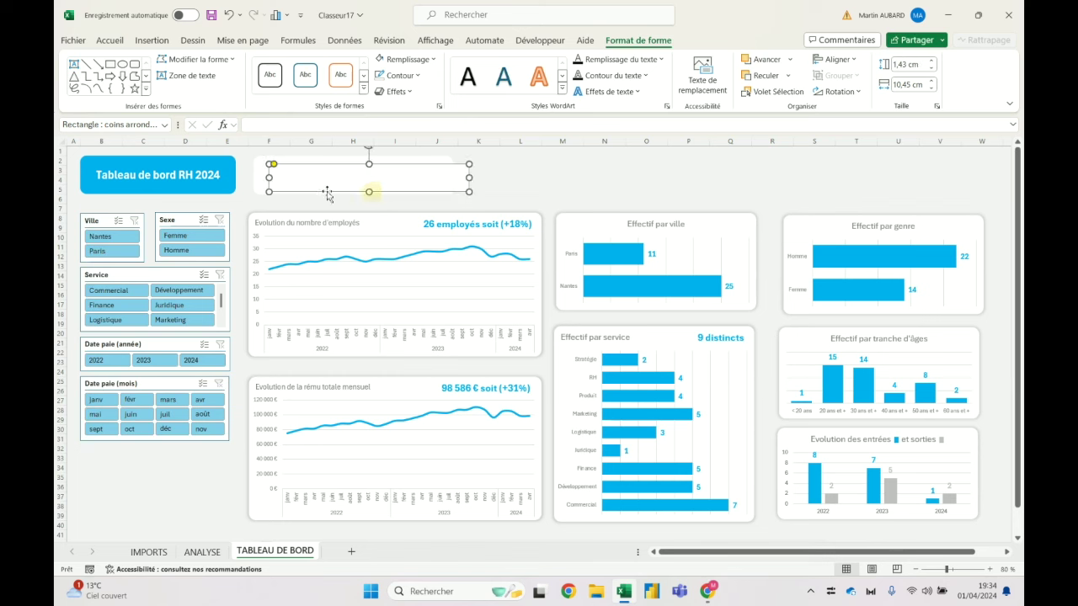
click(110, 42)
click(235, 84)
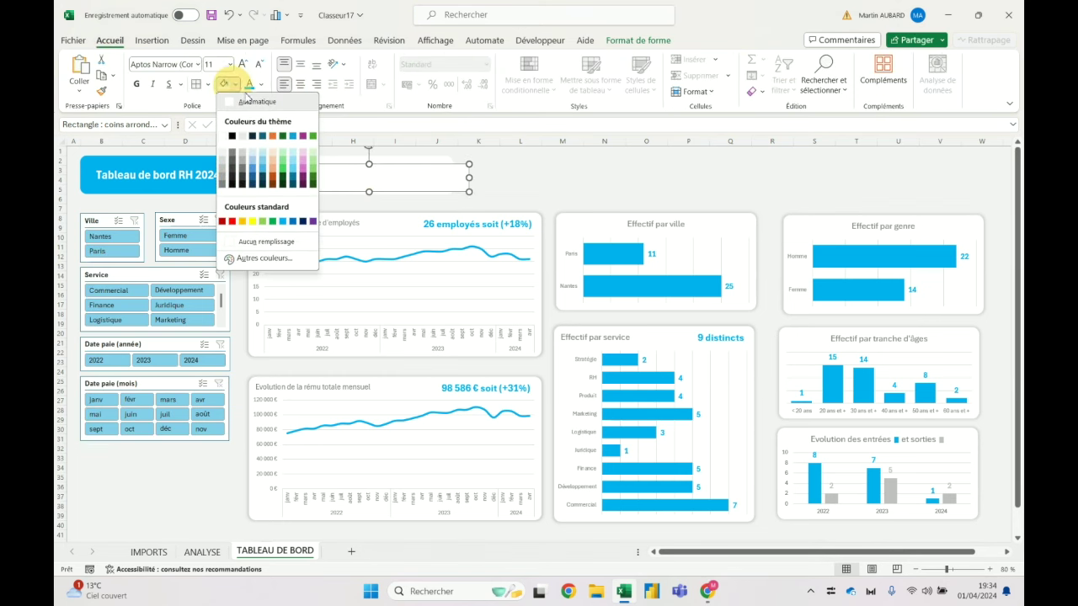
click(226, 157)
click(564, 174)
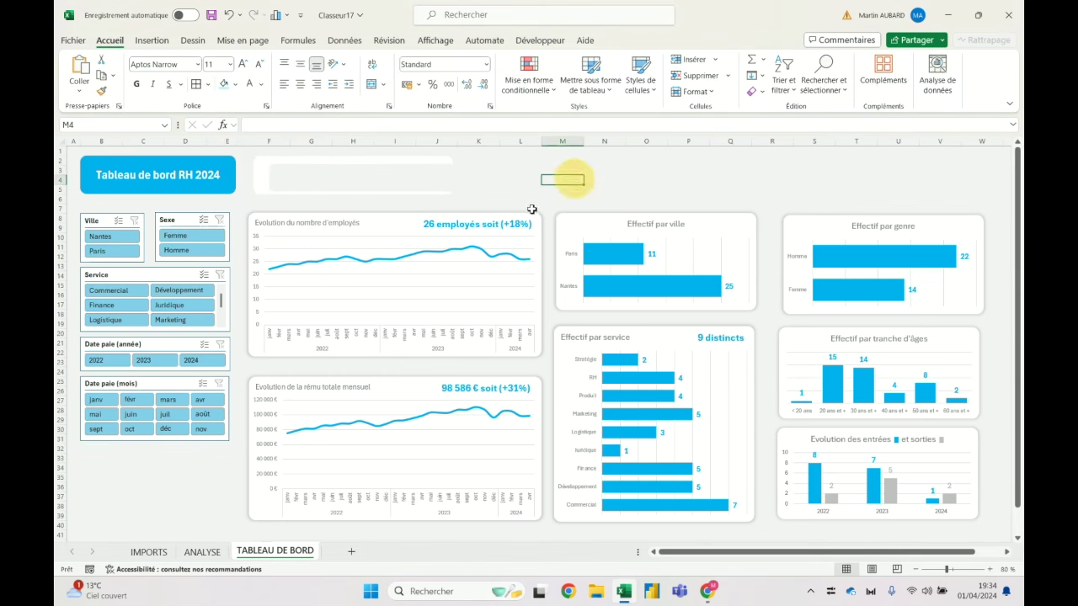
Reselect the rounded box and nudge it up slightly.
scroll(470, 259, down, 7)
scroll(469, 259, up, 5)
scroll(470, 258, up, 2)
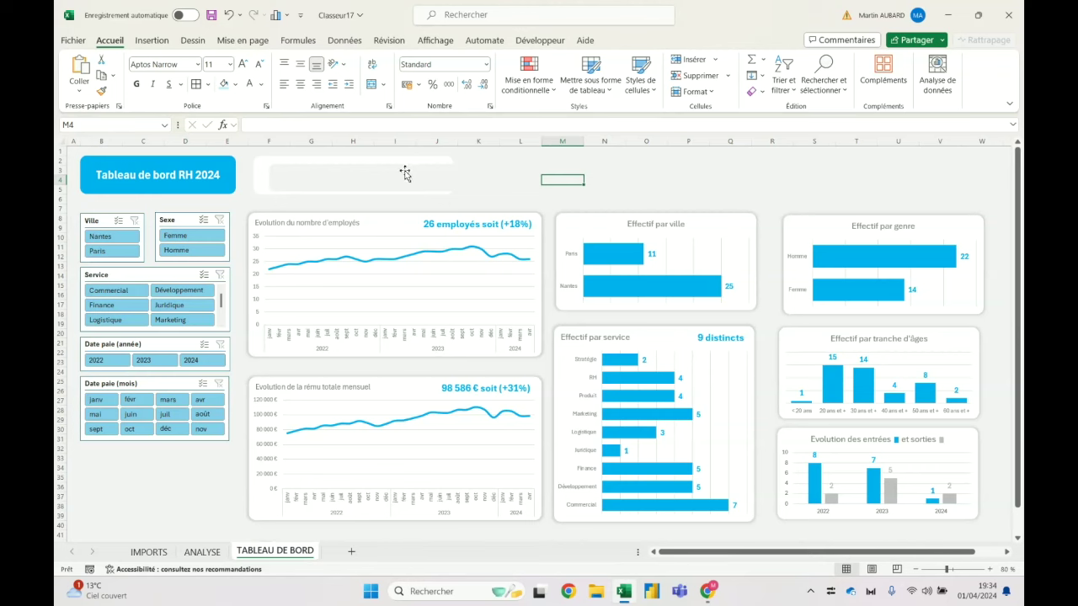
click(412, 174)
key(Up)
key(Up)
key(Up)
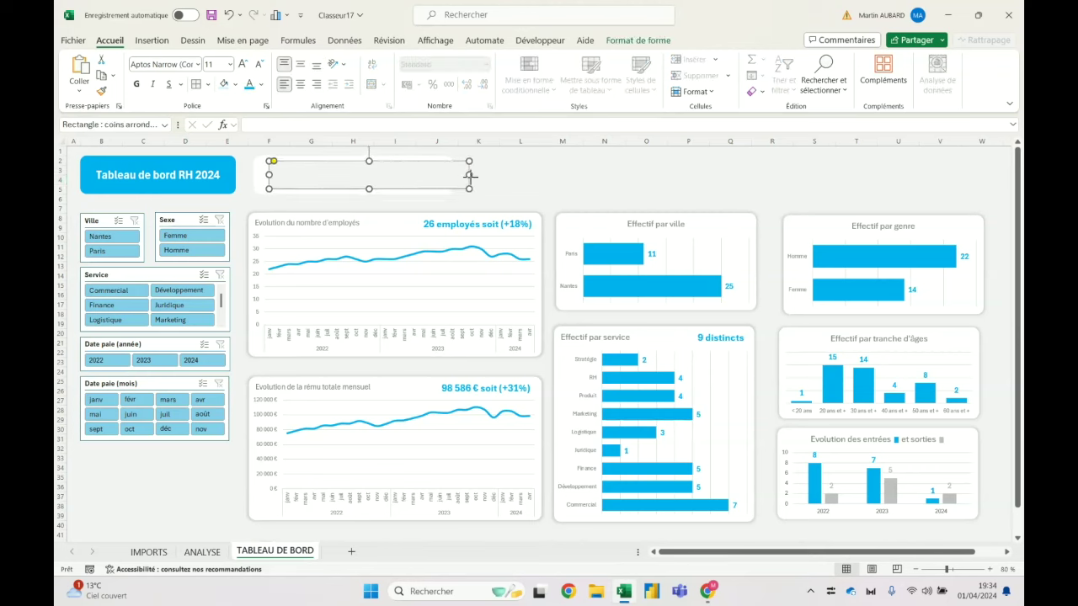
Shrink a shape into a small light-grey value box inside the Effectif card.
drag(470, 176, 445, 176)
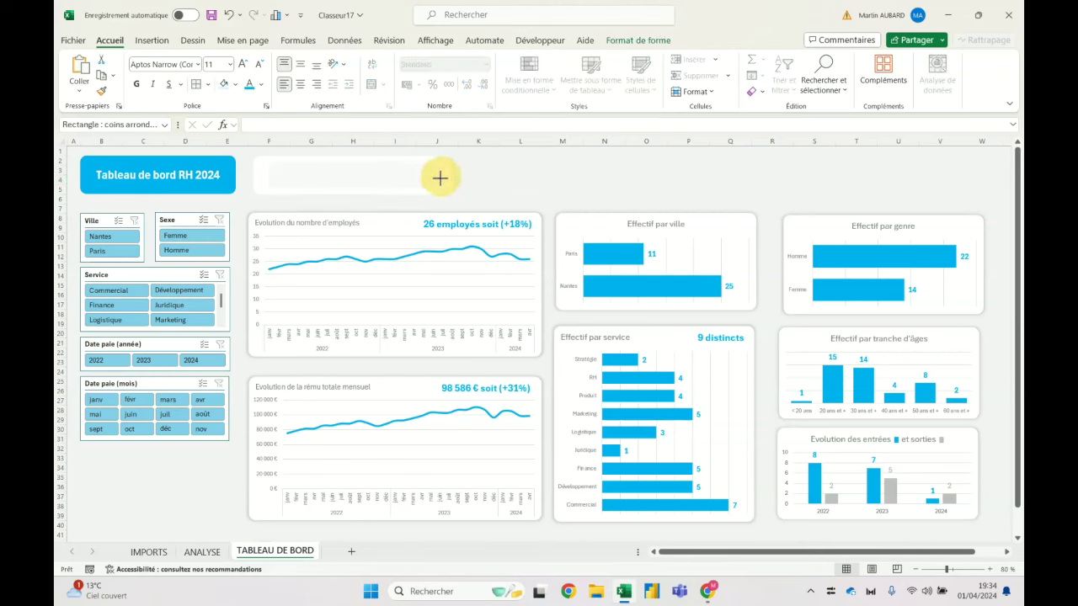
click(534, 166)
click(424, 184)
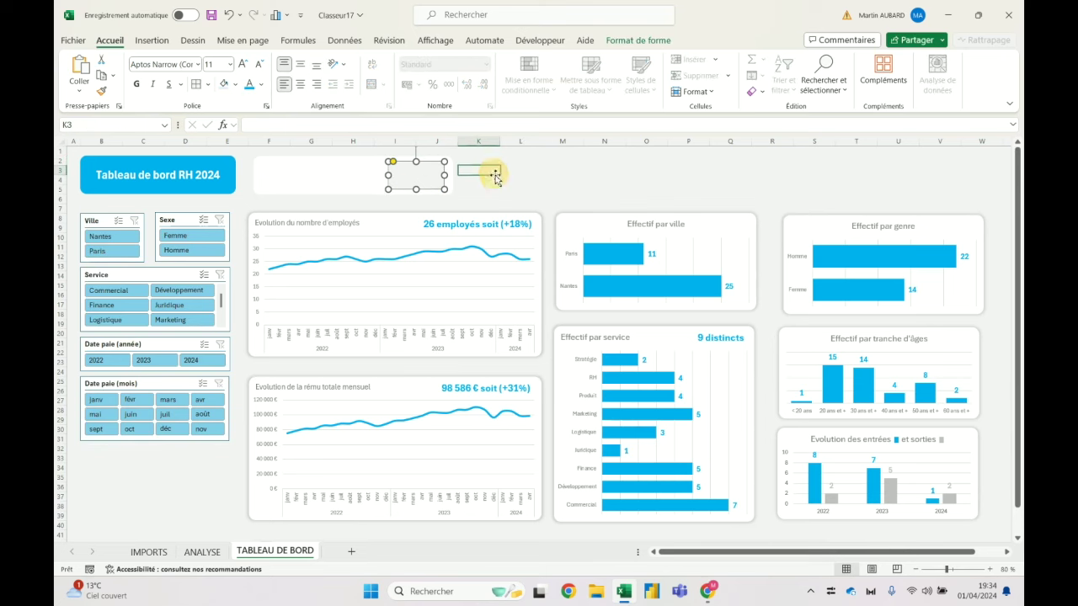
click(494, 168)
click(354, 174)
scroll(335, 215, down, 7)
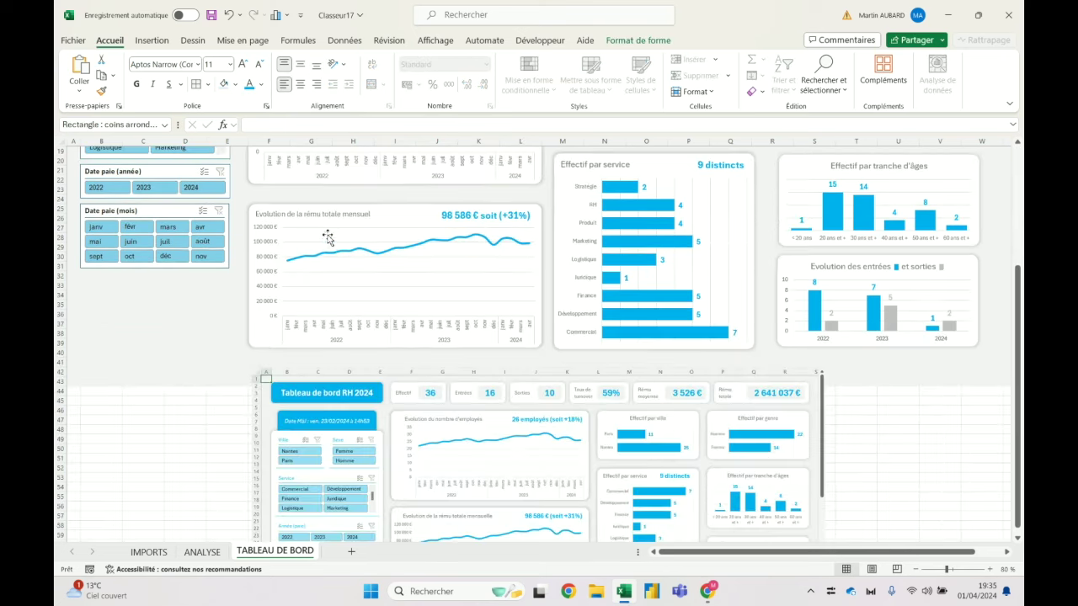
scroll(329, 240, up, 5)
scroll(308, 177, up, 2)
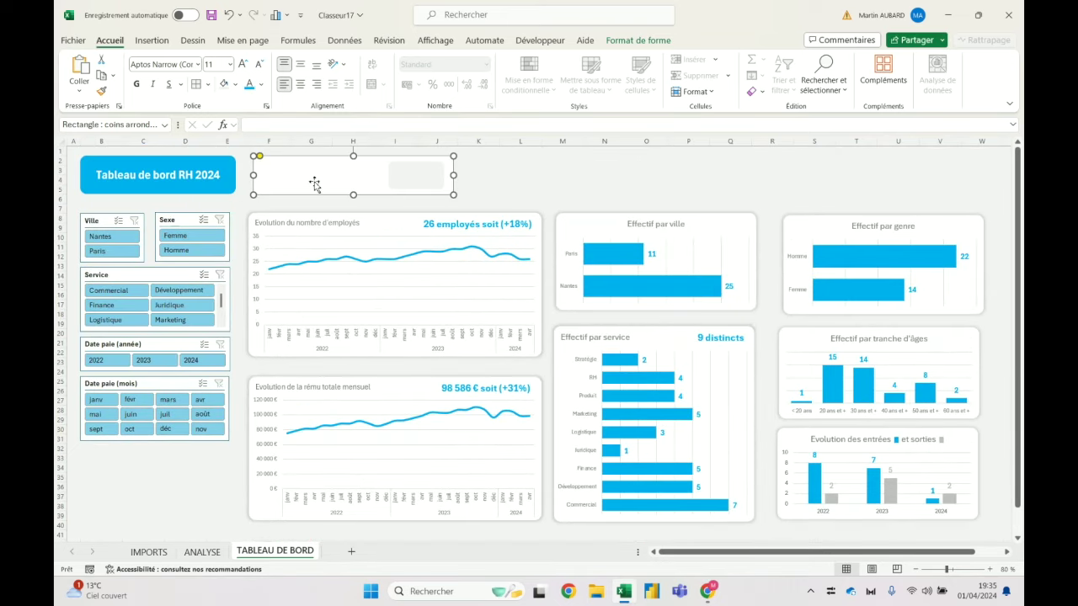
key(ctrl+z)
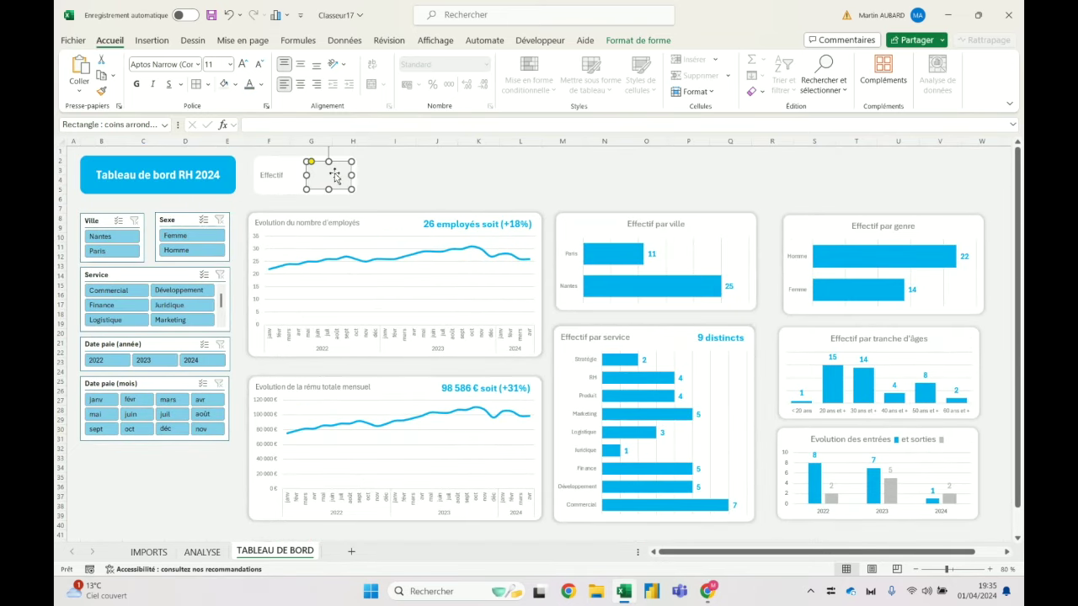
click(407, 165)
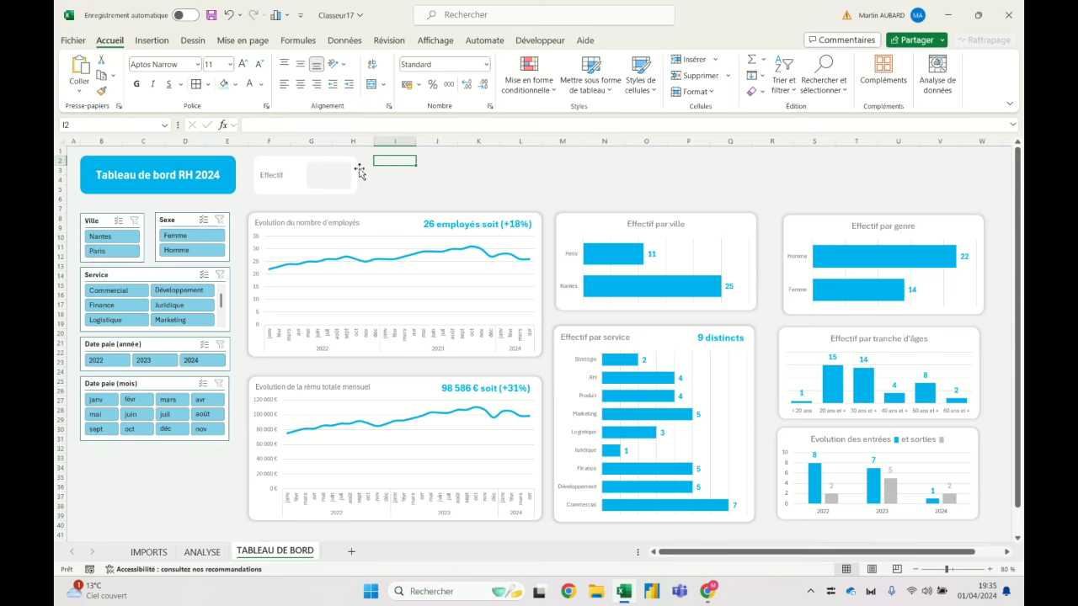
Narrow the Effectif card to about 5,03 cm wide by dragging its right handle.
scroll(354, 230, down, 3)
scroll(353, 227, up, 2)
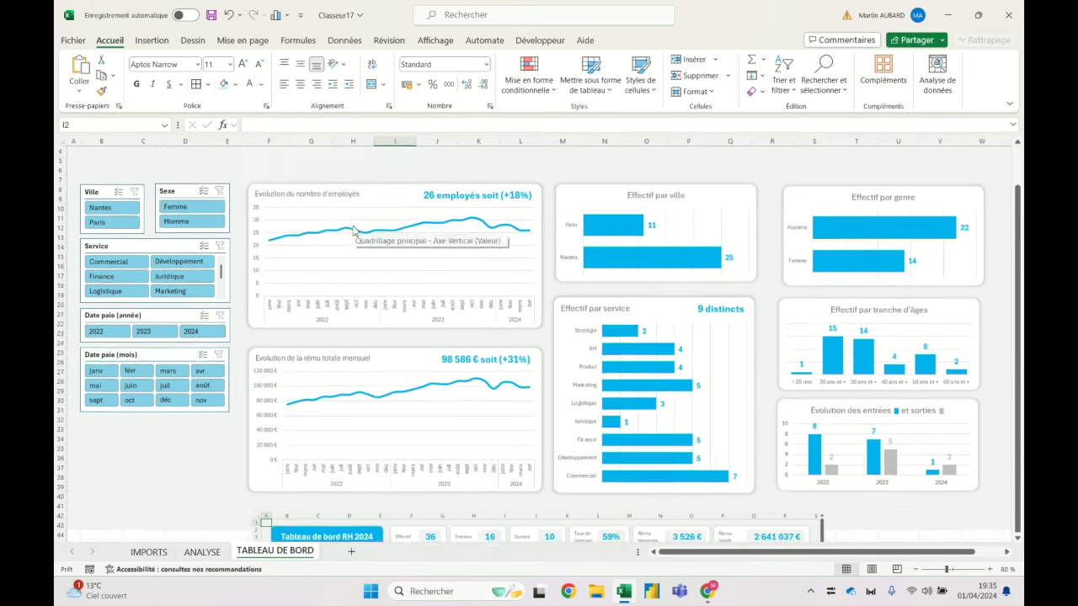
scroll(336, 210, up, 1)
click(302, 176)
drag(357, 175, 261, 176)
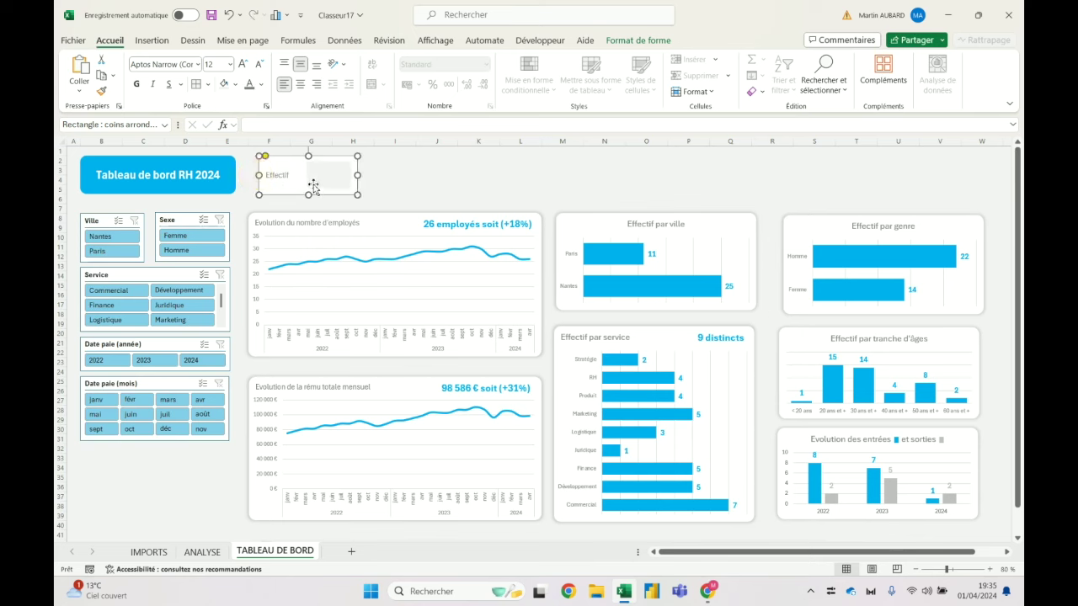
key(Escape)
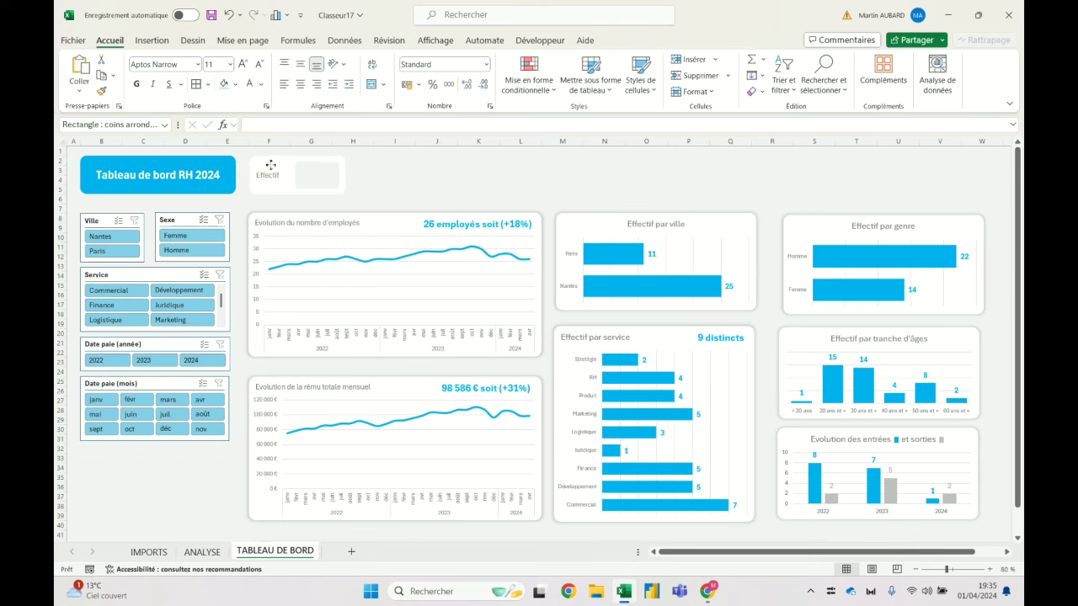
click(270, 168)
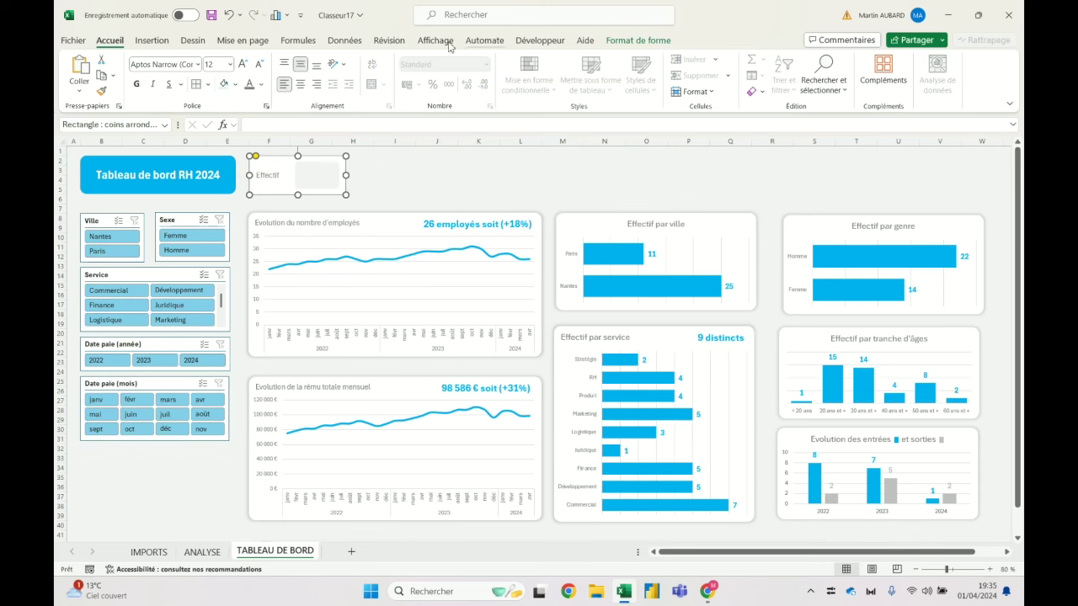
click(638, 40)
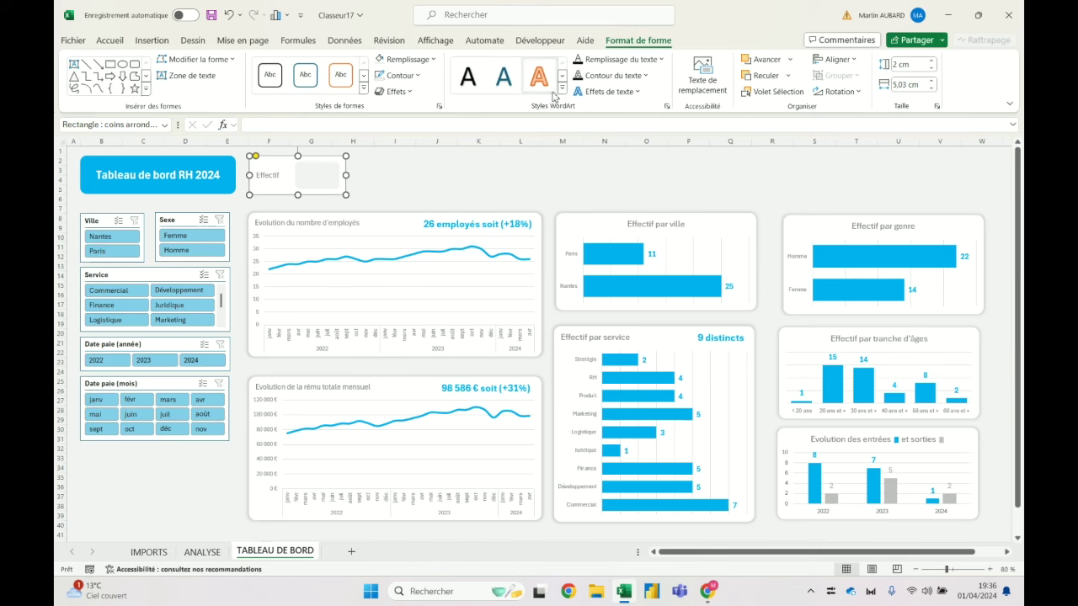
Give the Effectif card a dark grey shadow: 60 % transparency, 101 % size, 5 pt blur, 0 pt distance.
click(396, 91)
mouse_move(415, 142)
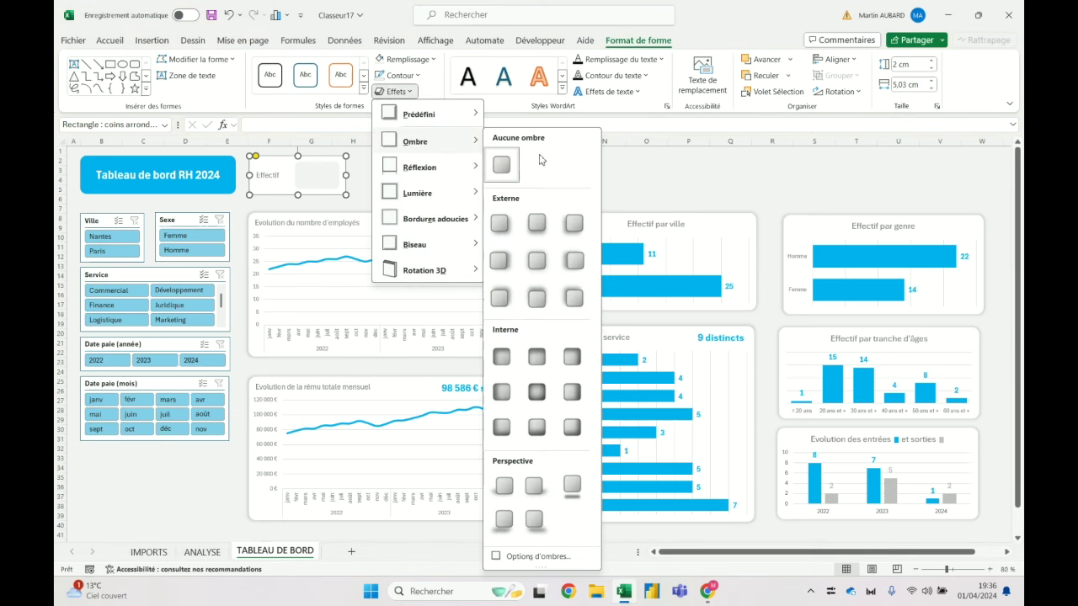
click(395, 91)
click(395, 91)
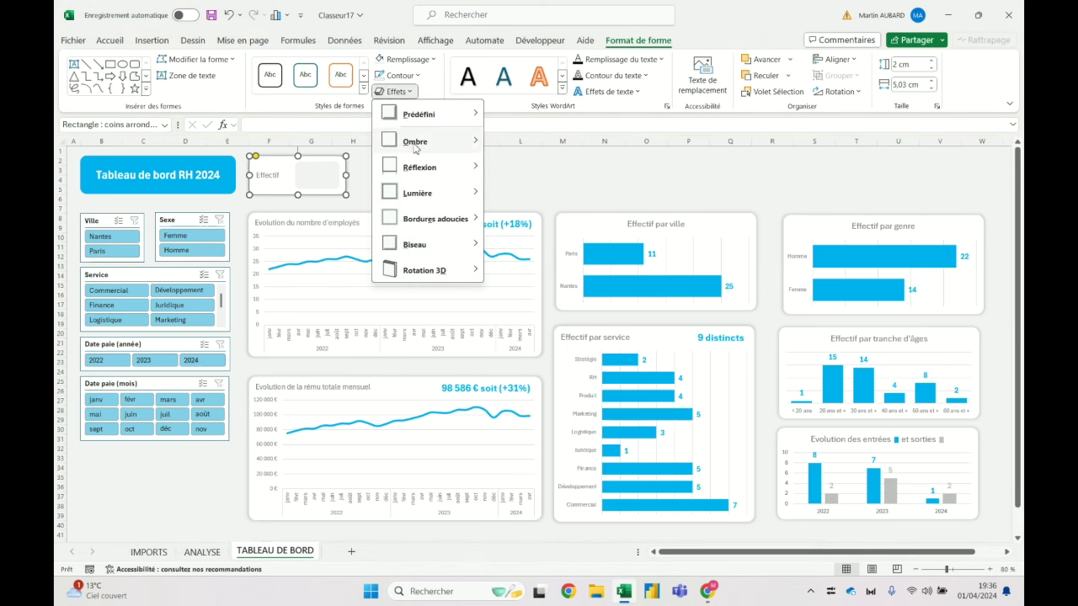
click(539, 560)
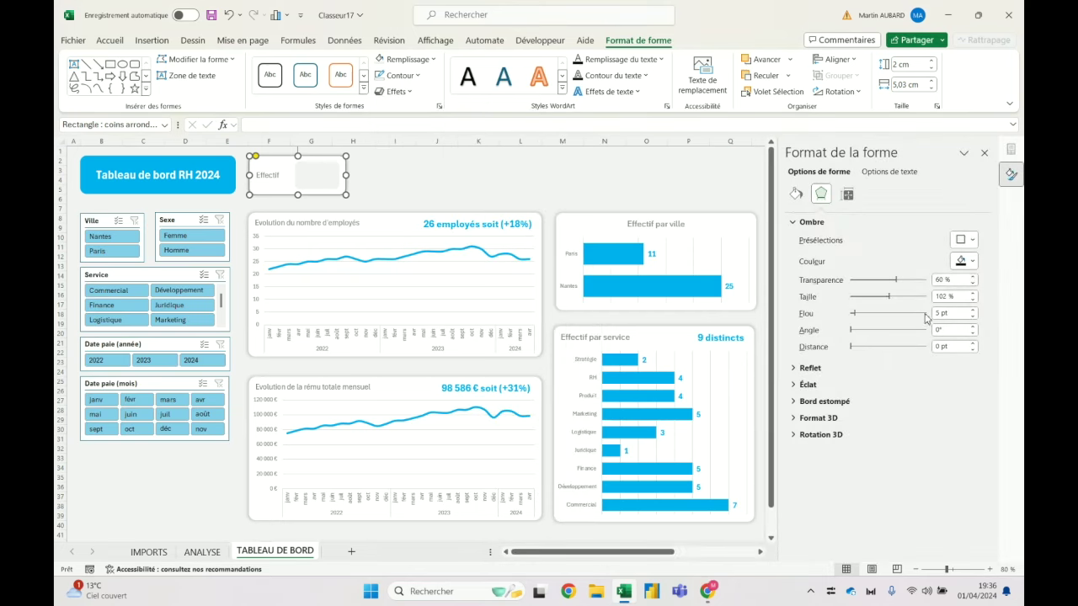
click(964, 261)
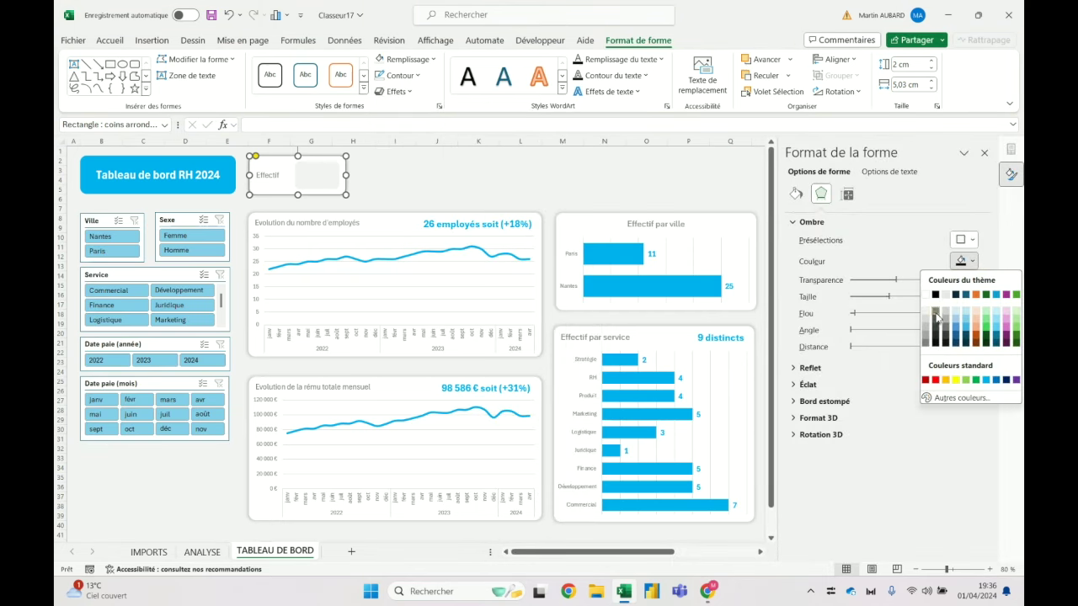
click(936, 315)
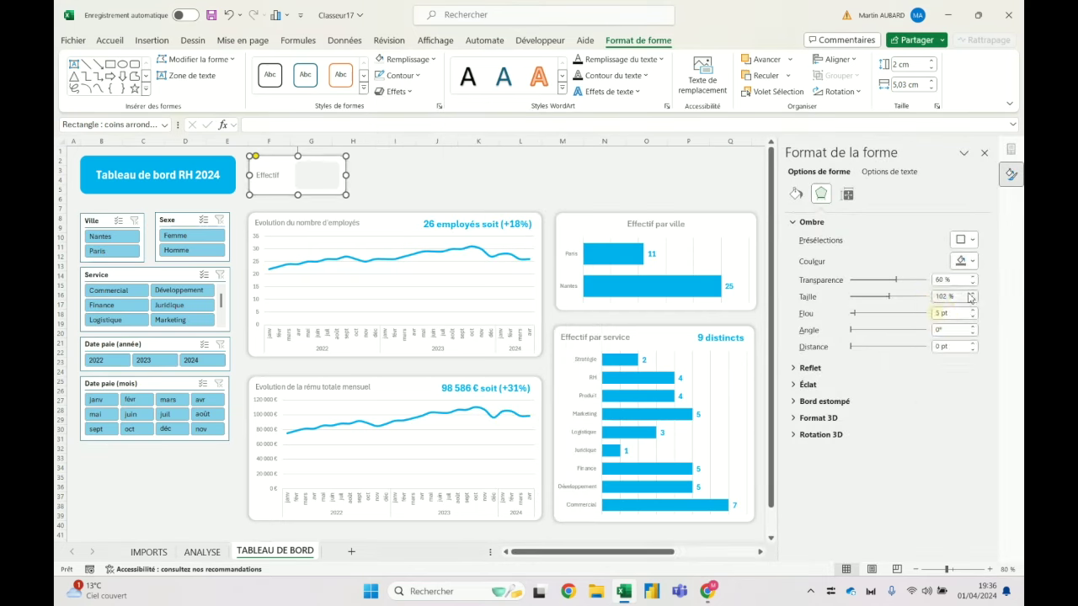
click(570, 174)
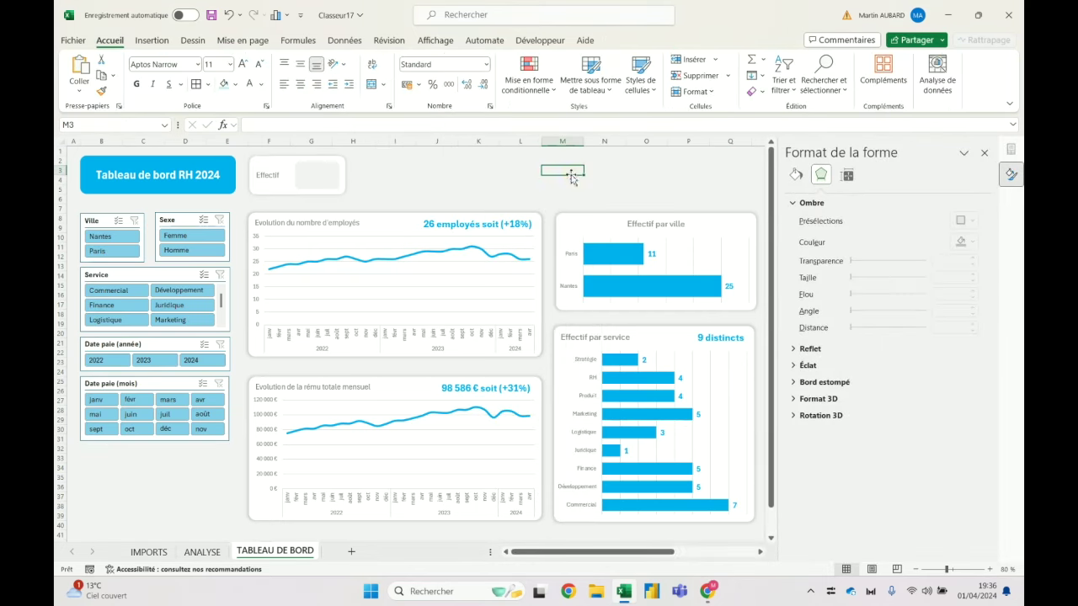
Link the grey box to =ANALYSE!D7 so it shows the headcount 36.
click(311, 174)
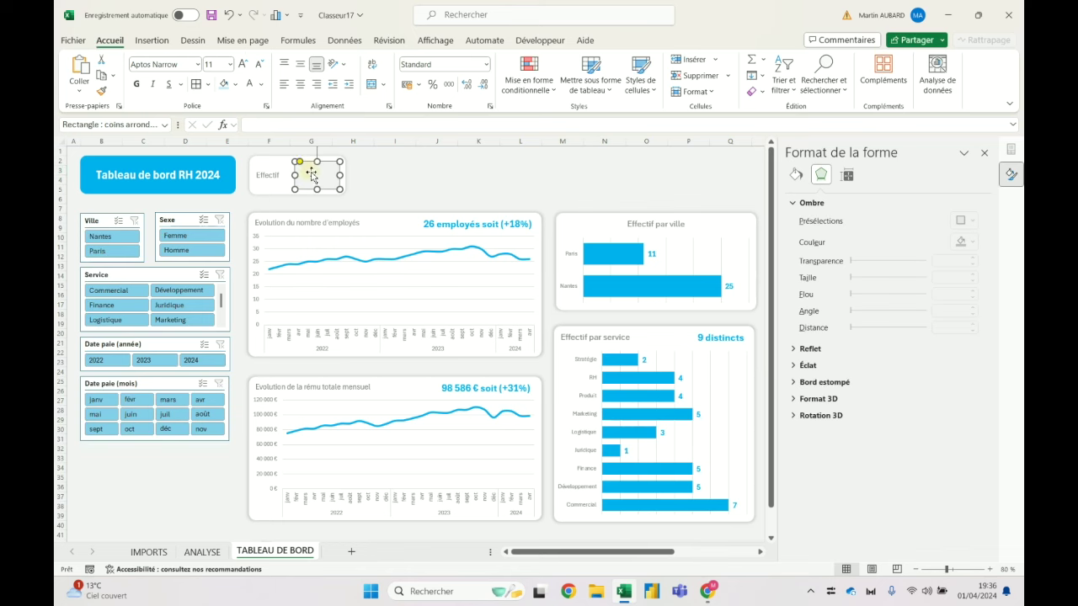
click(300, 125)
text(=)
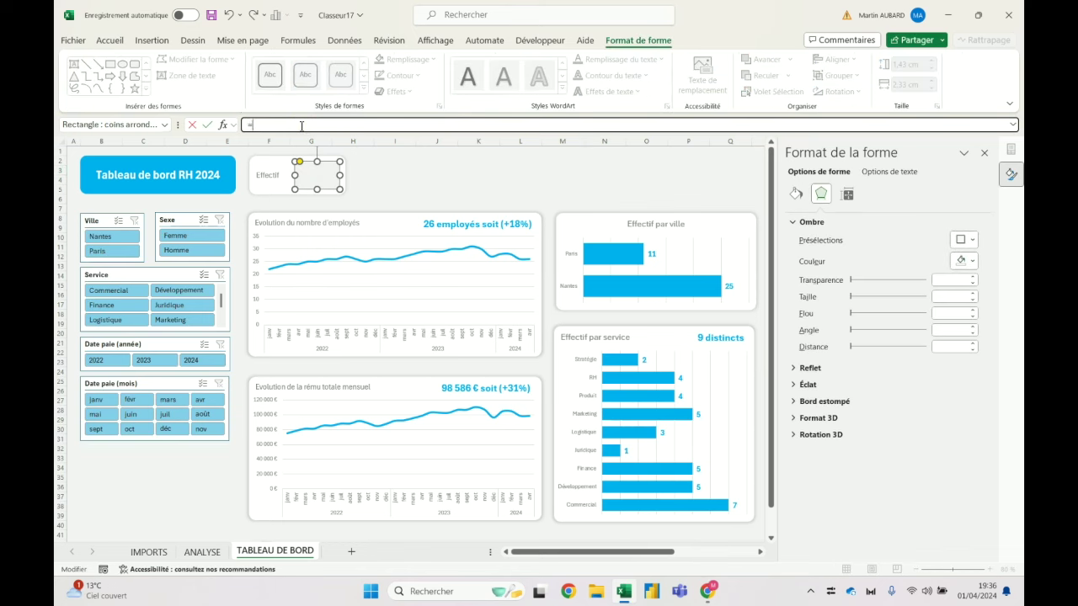
click(202, 552)
click(192, 255)
click(193, 241)
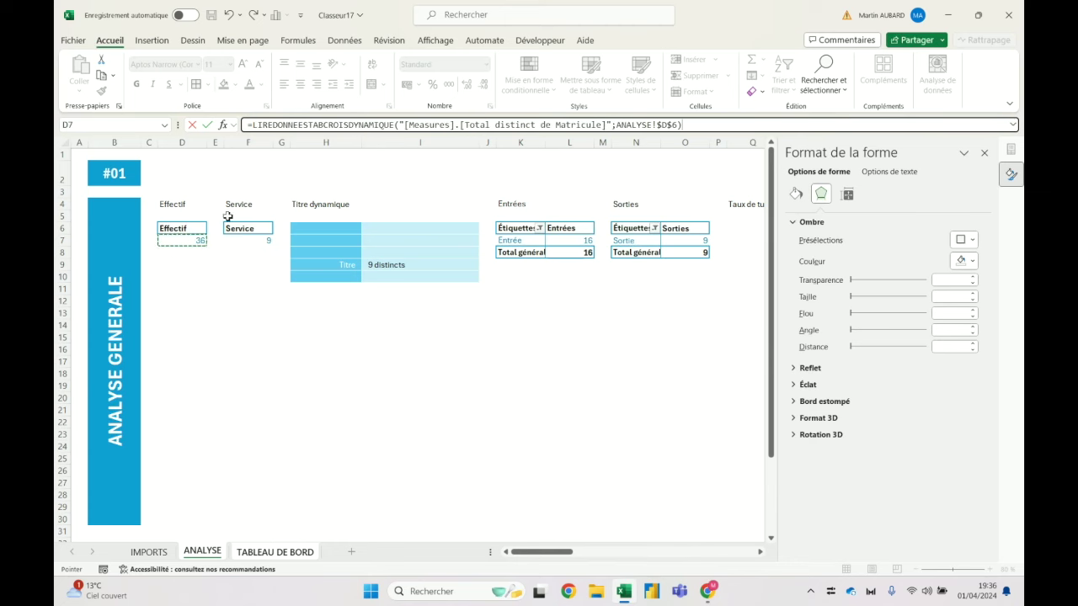
click(192, 278)
key(BackSpace)
key(Return)
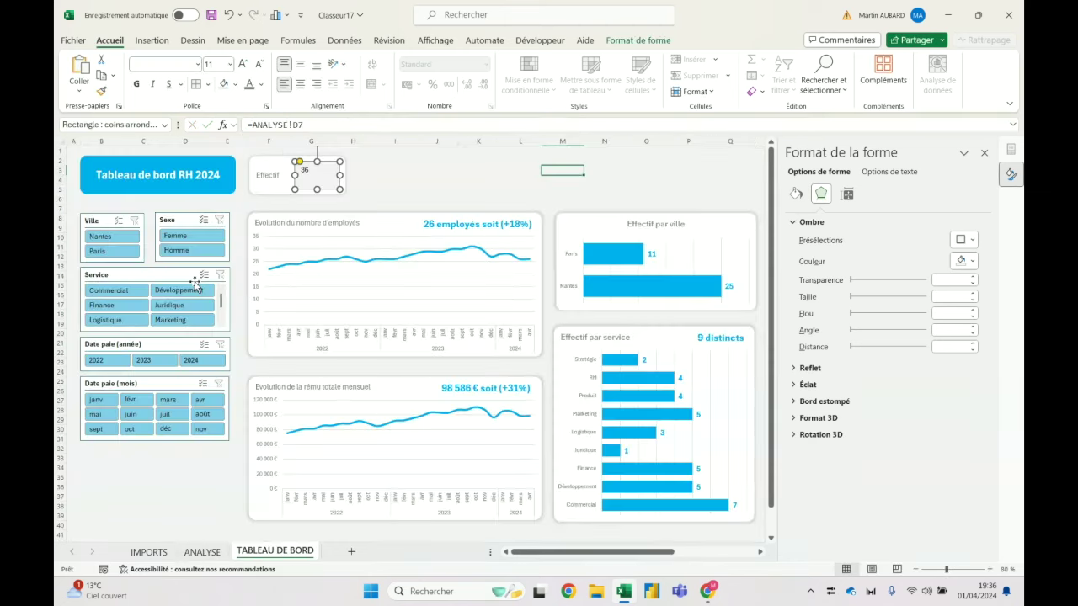
Centre the 36 both ways and make it bold, light blue, 24 pt.
click(301, 64)
click(301, 85)
click(262, 86)
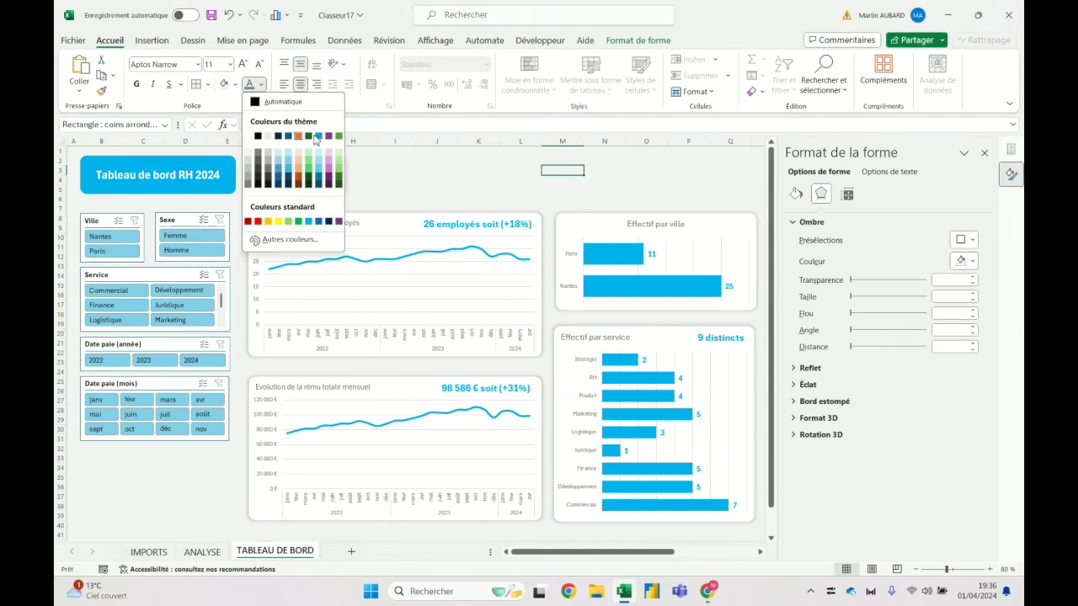
click(308, 221)
click(137, 84)
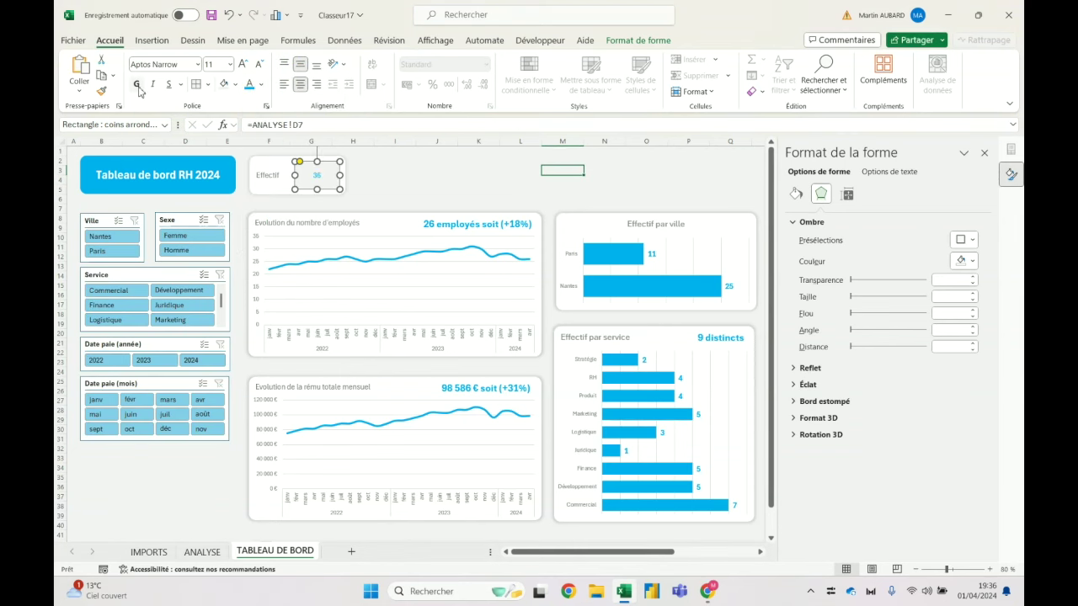
click(243, 66)
click(243, 66)
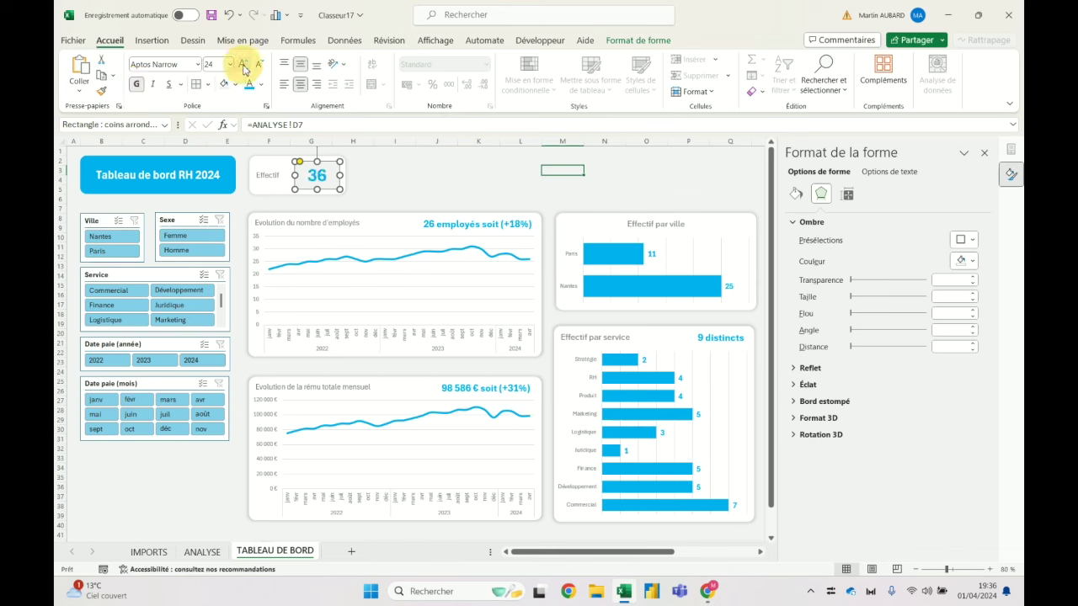
click(447, 179)
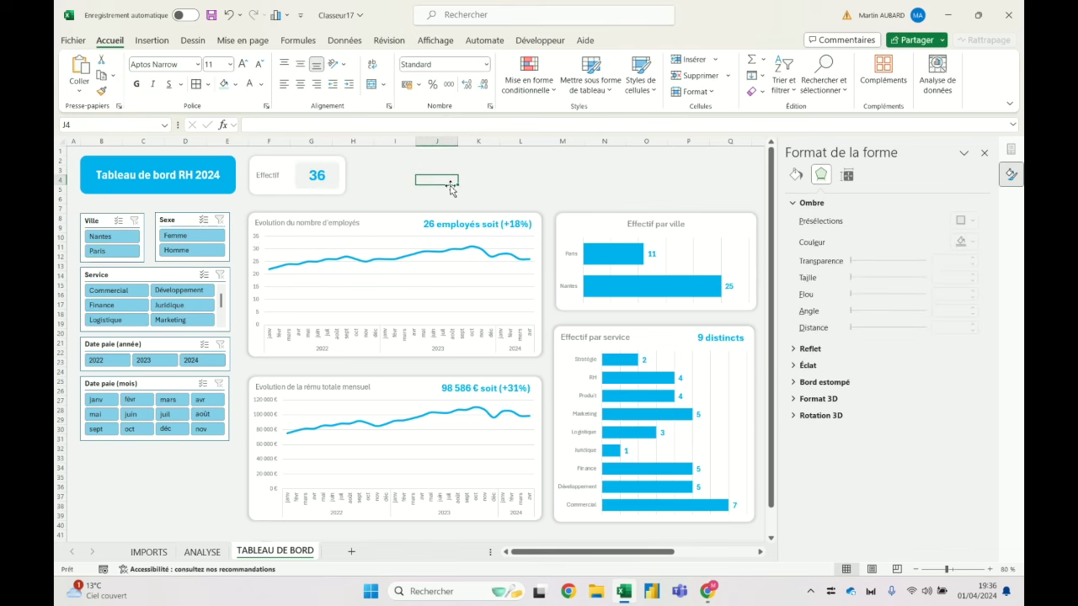
click(295, 168)
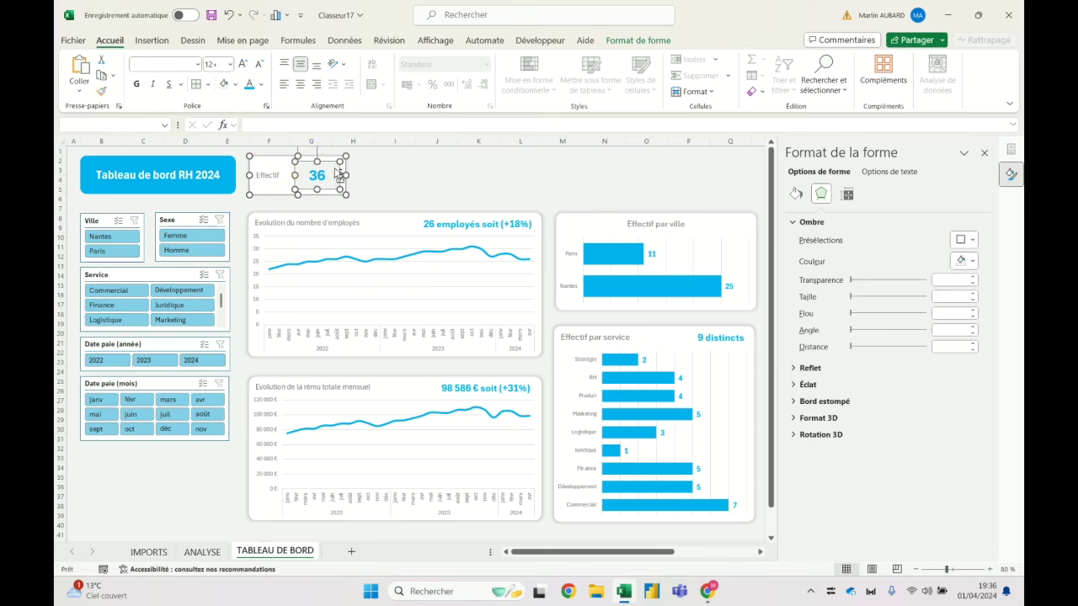
Group the Effectif card's background and inner 36 box into one object.
click(388, 160)
key(ctrl+v)
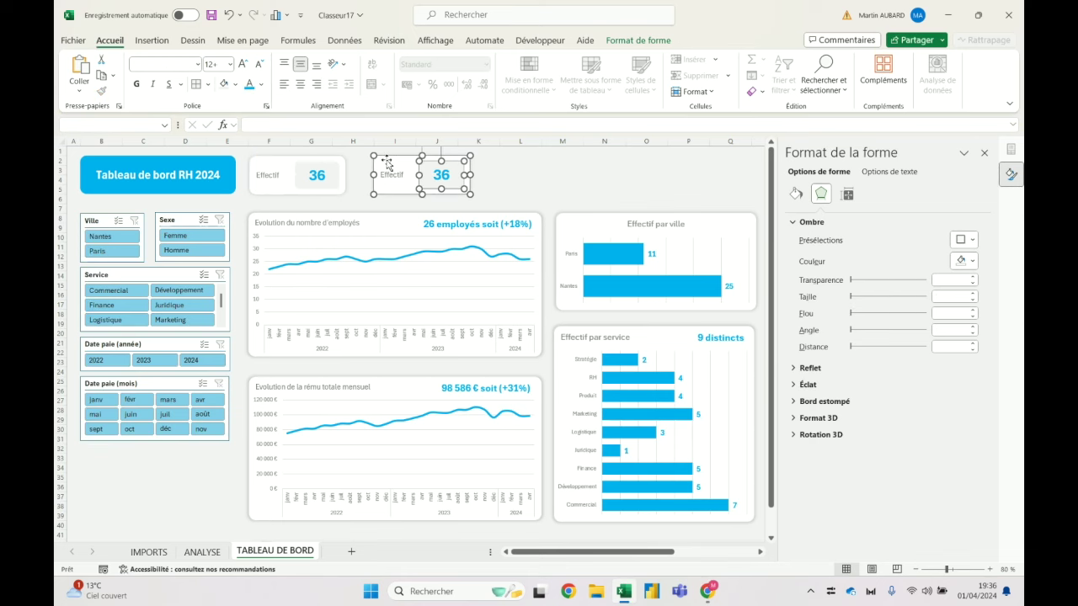
click(231, 15)
click(309, 158)
click(313, 174)
click(317, 177)
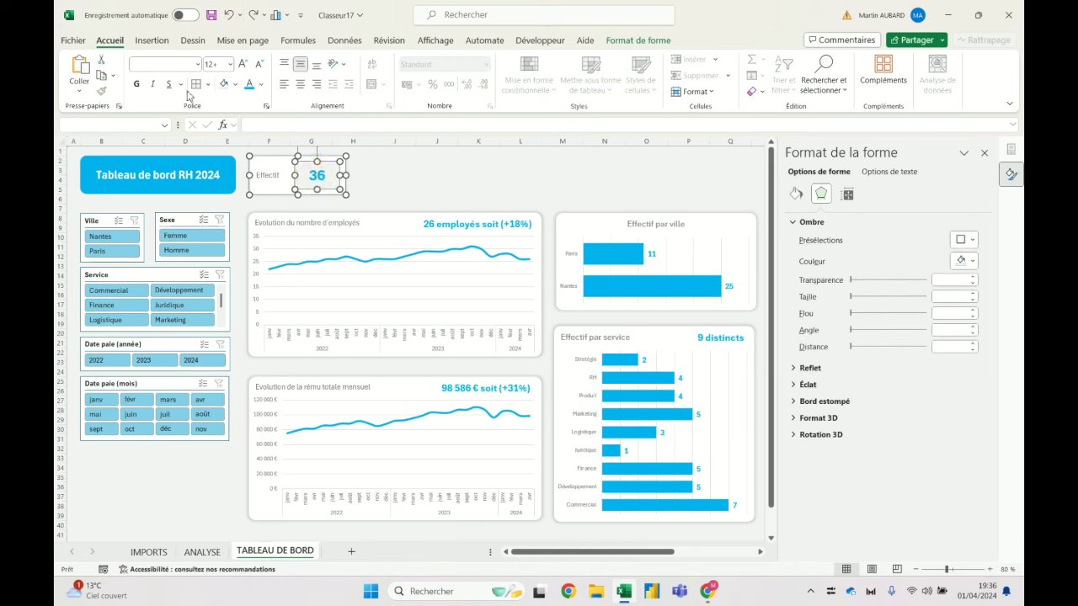
click(676, 48)
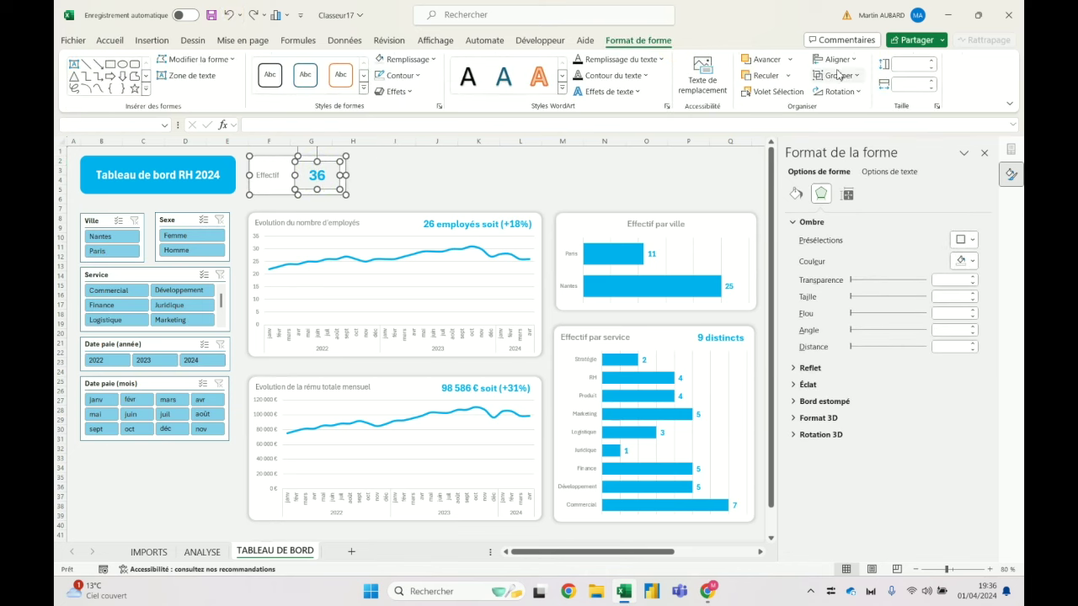
click(836, 75)
click(839, 99)
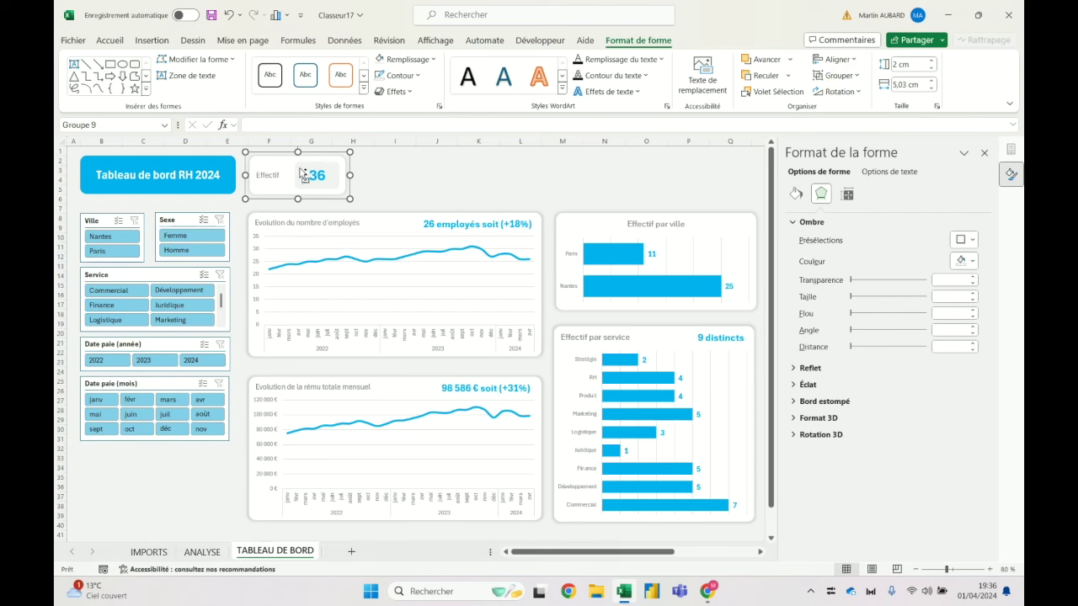
Paste copies of the card at I3 and L3 and relabel the middle one Entrées.
click(400, 169)
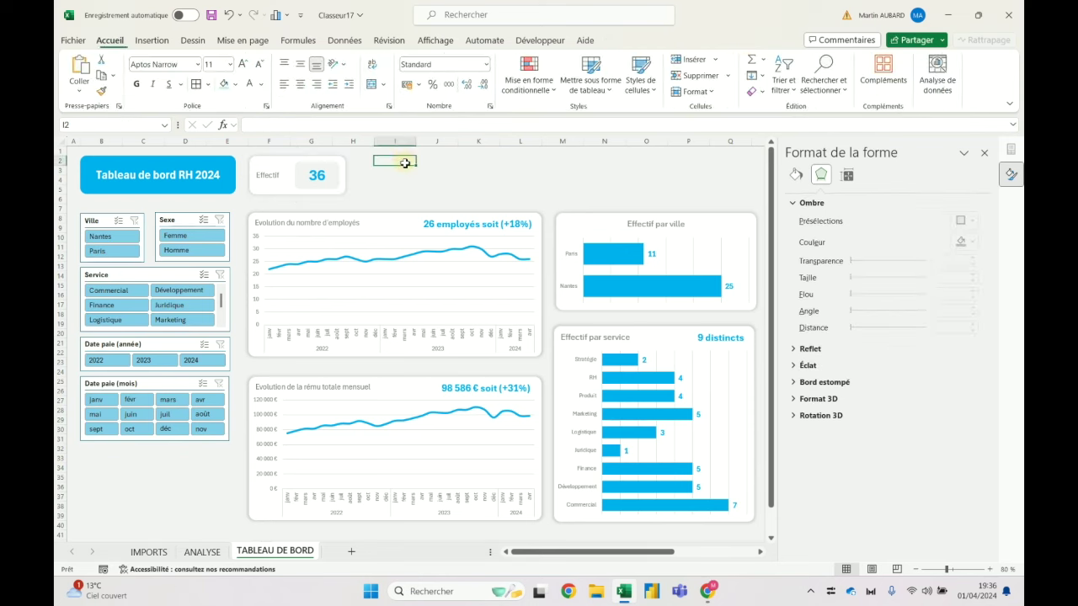
key(ctrl+v)
click(532, 169)
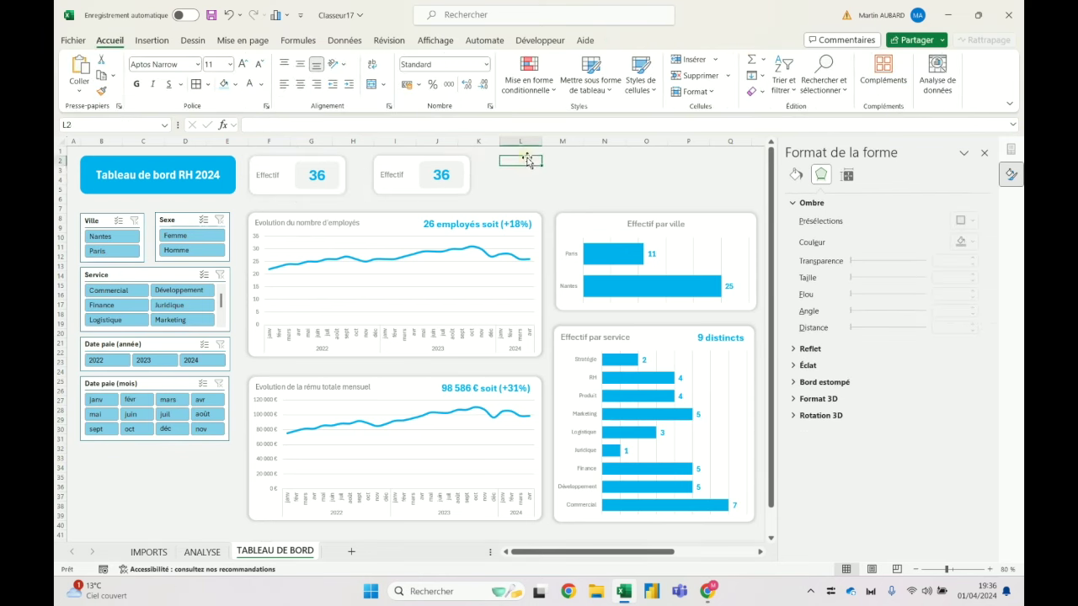
key(ctrl+v)
click(397, 169)
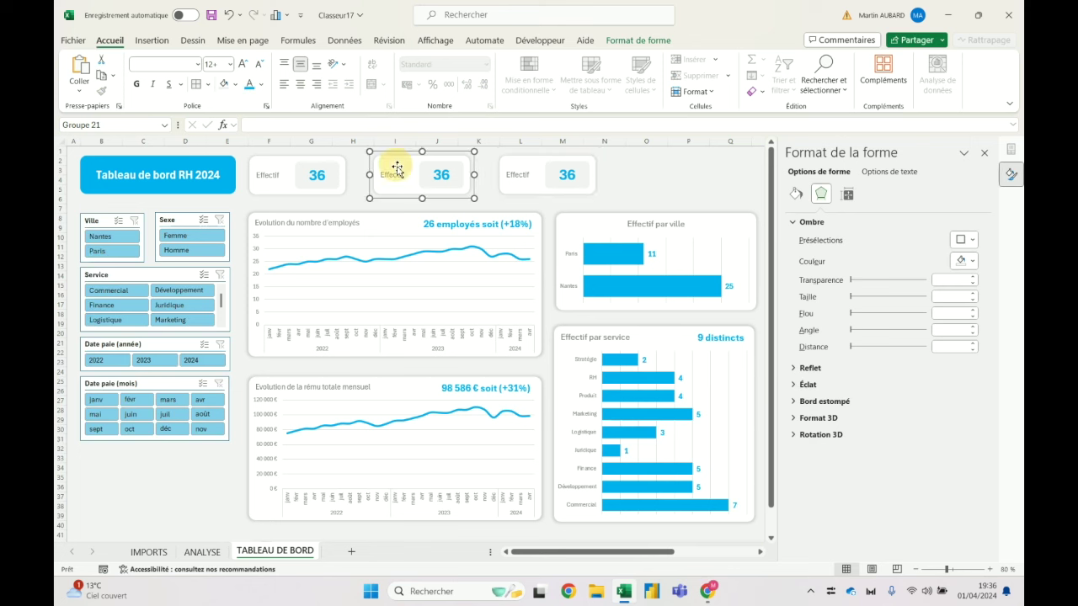
click(399, 177)
text(Entrées)
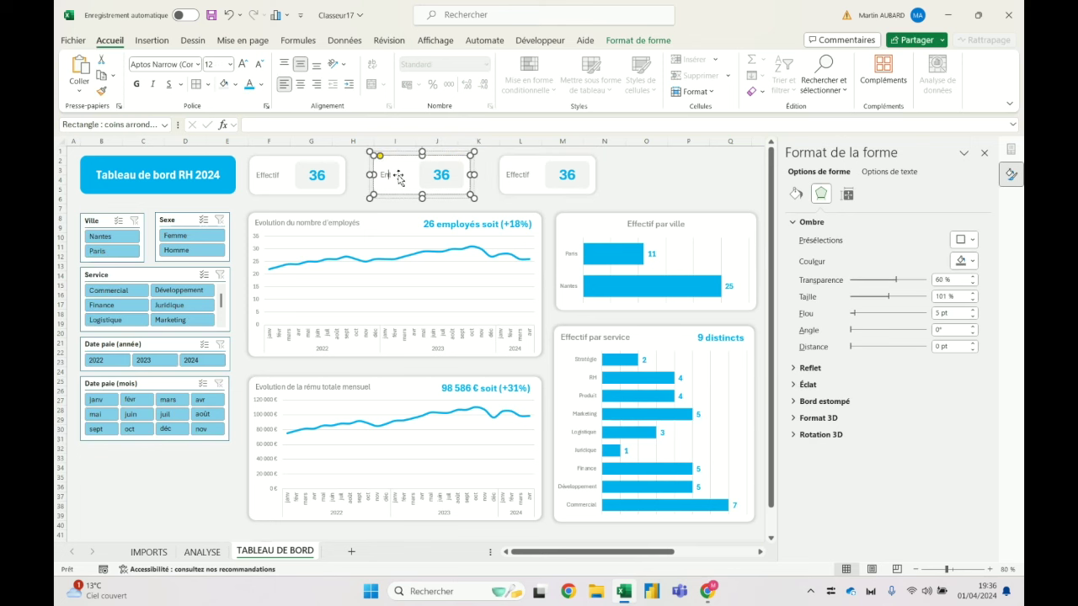
click(671, 176)
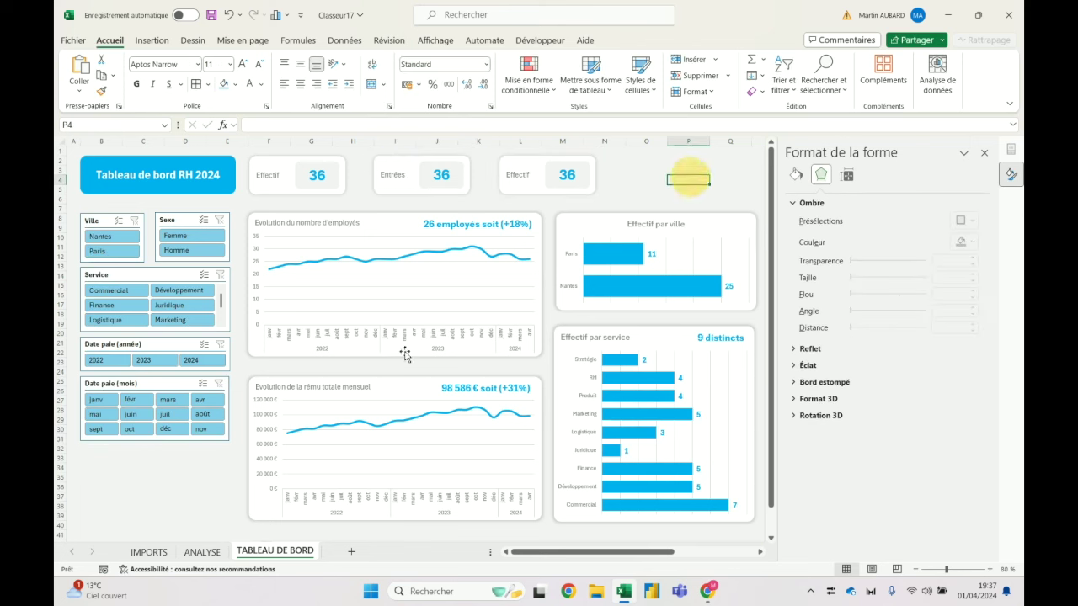
Check the entries count 16 and exits count 9 in the ANALYSE pivot.
click(195, 554)
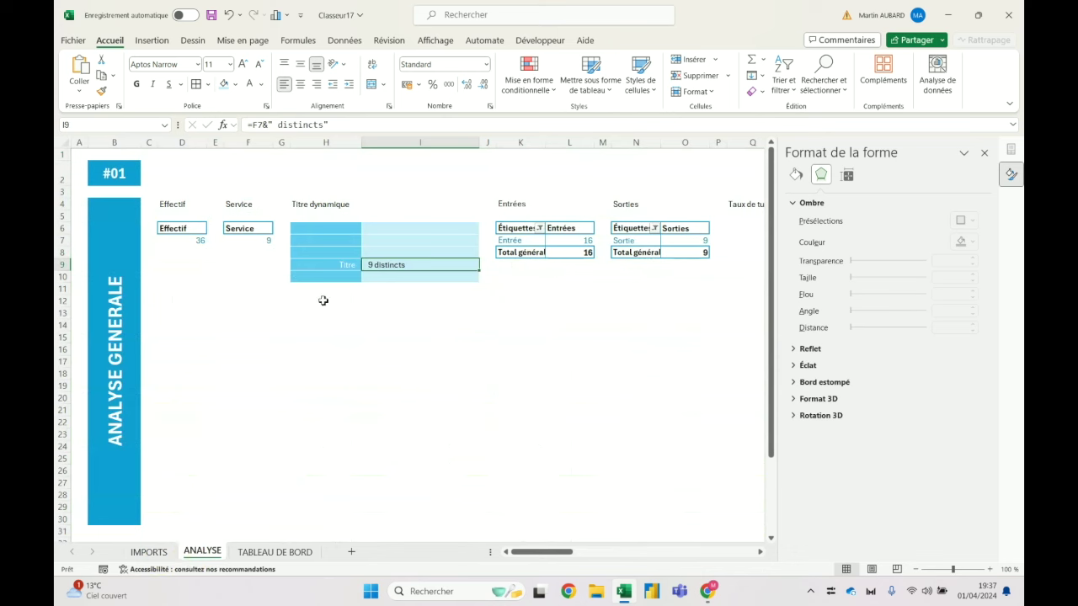
click(578, 239)
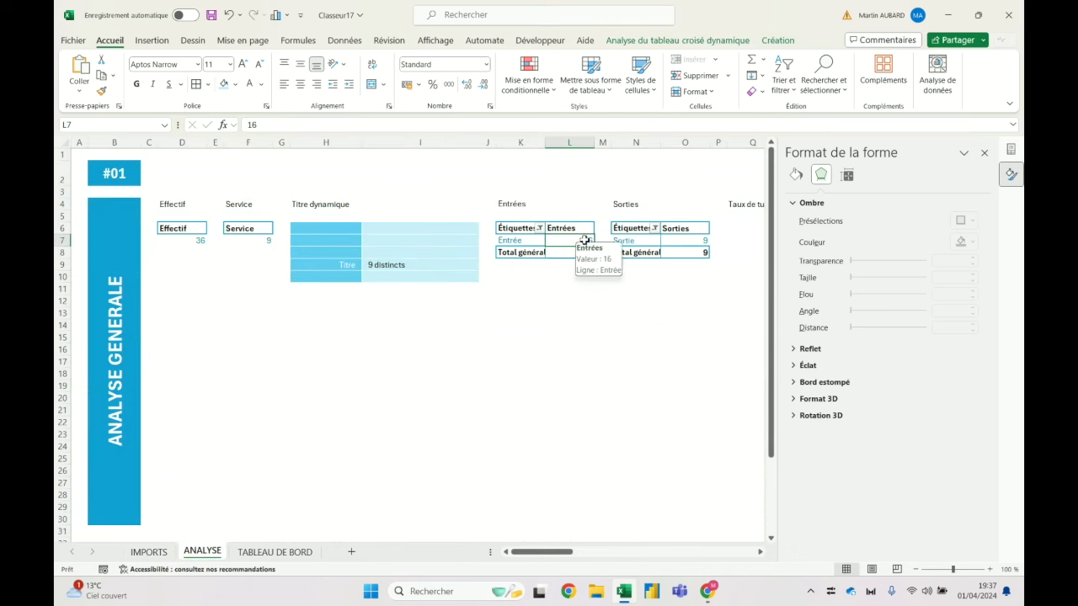
click(684, 242)
click(576, 252)
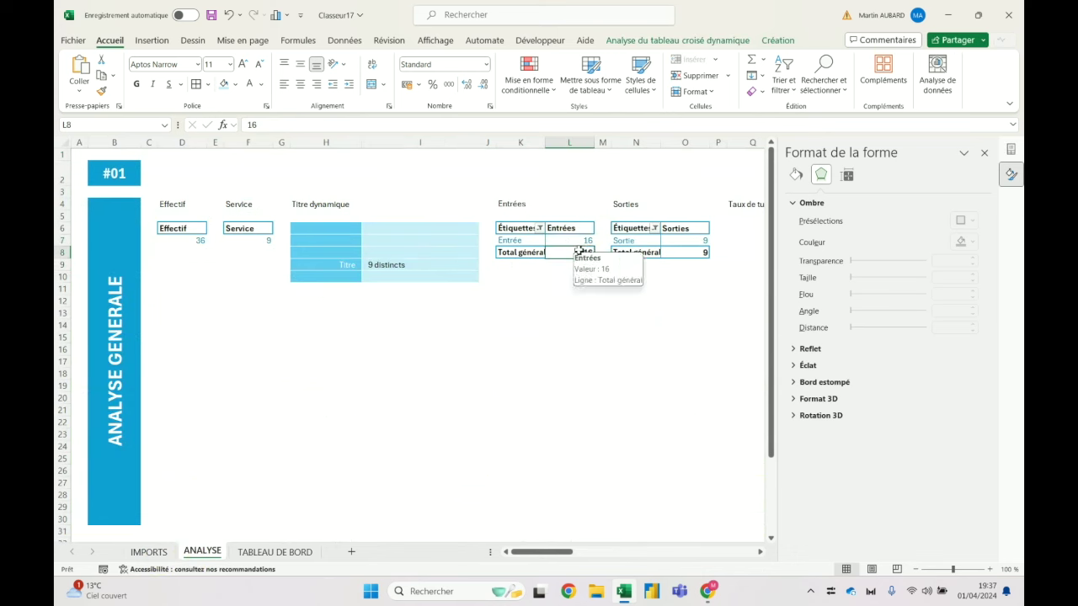
click(580, 242)
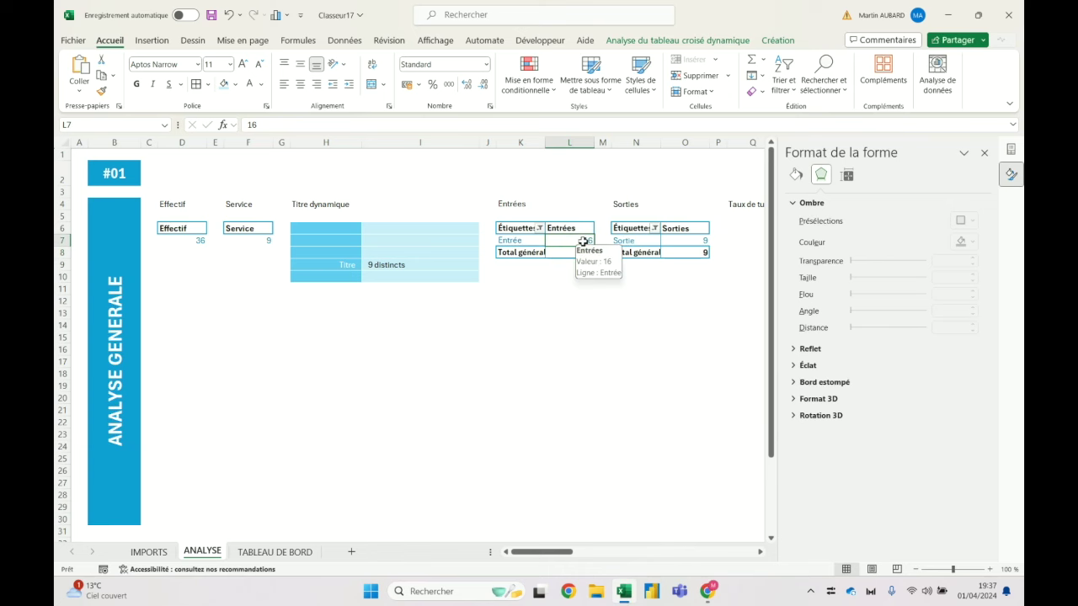
click(684, 241)
click(275, 551)
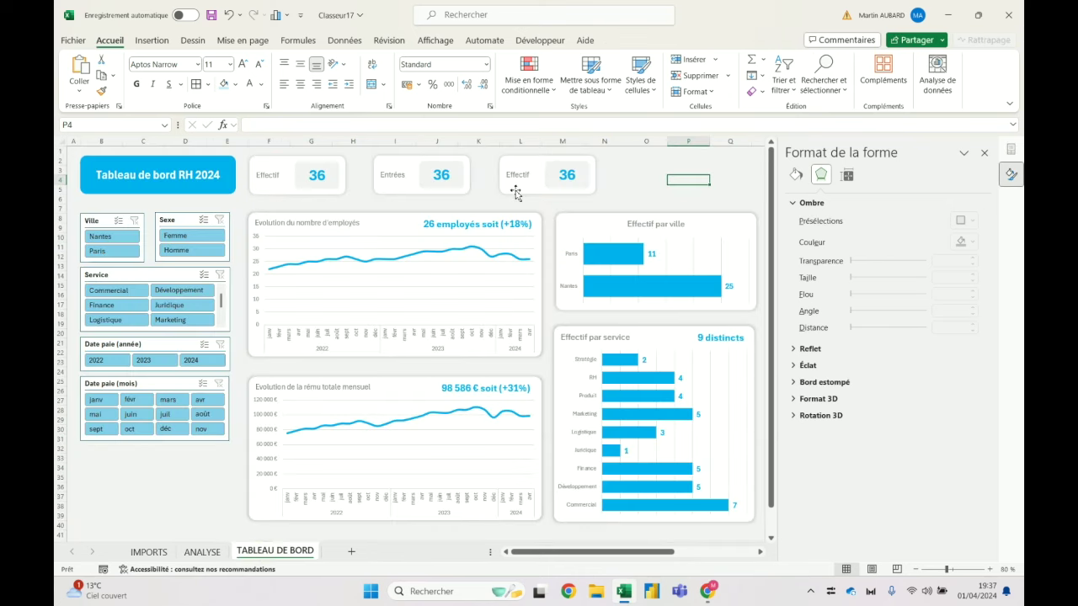
Relink the Entrées value box to show 16 and the third card's box to O7 showing 9.
click(452, 179)
click(431, 174)
click(326, 125)
text(=ANALYSE!L)
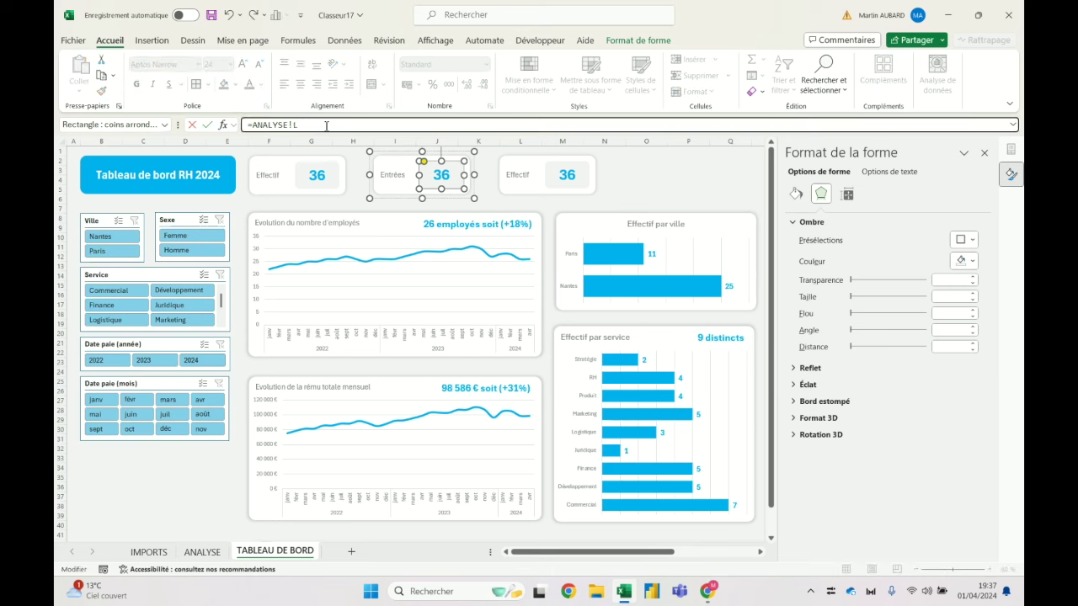
key(Return)
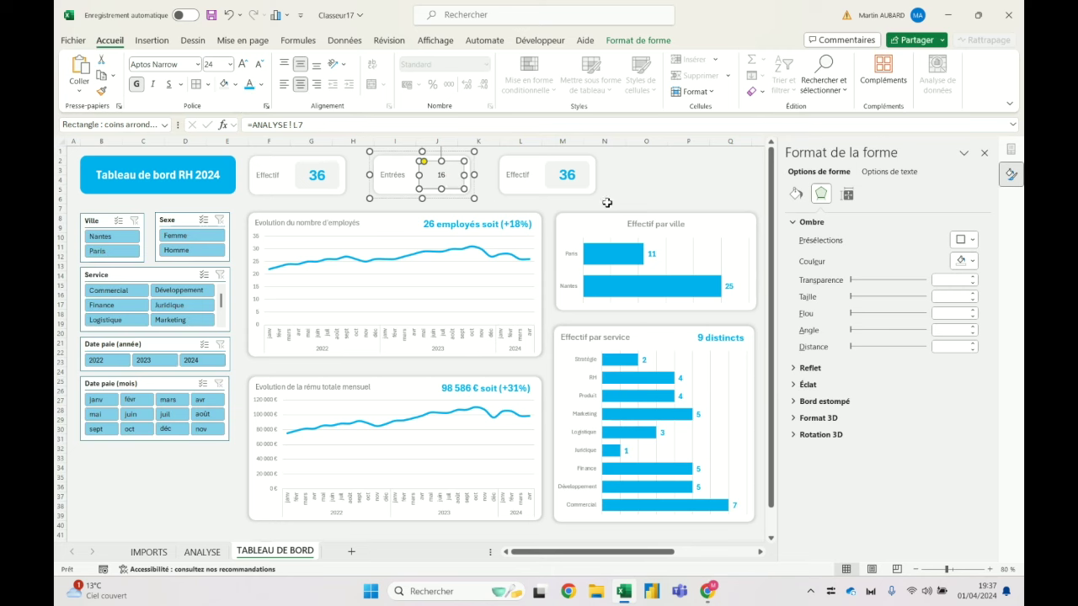
click(565, 178)
click(566, 175)
click(348, 124)
key(BackSpace)
key(BackSpace)
text(7)
key(Return)
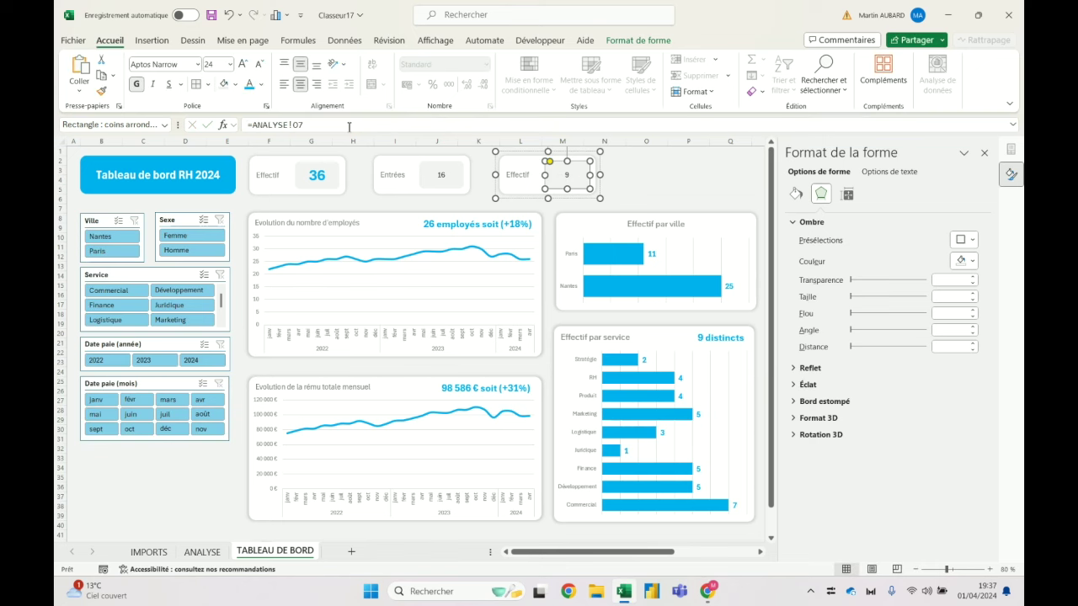
Compare the three value boxes and enlarge the 9 to match the others.
click(430, 173)
click(310, 177)
click(308, 179)
click(398, 179)
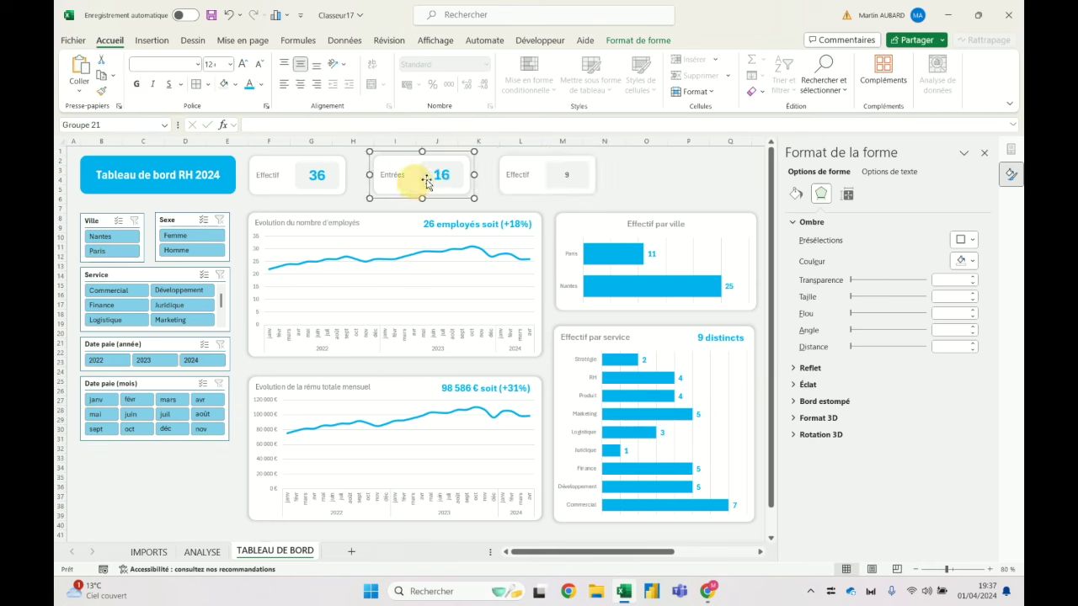
click(438, 176)
click(570, 178)
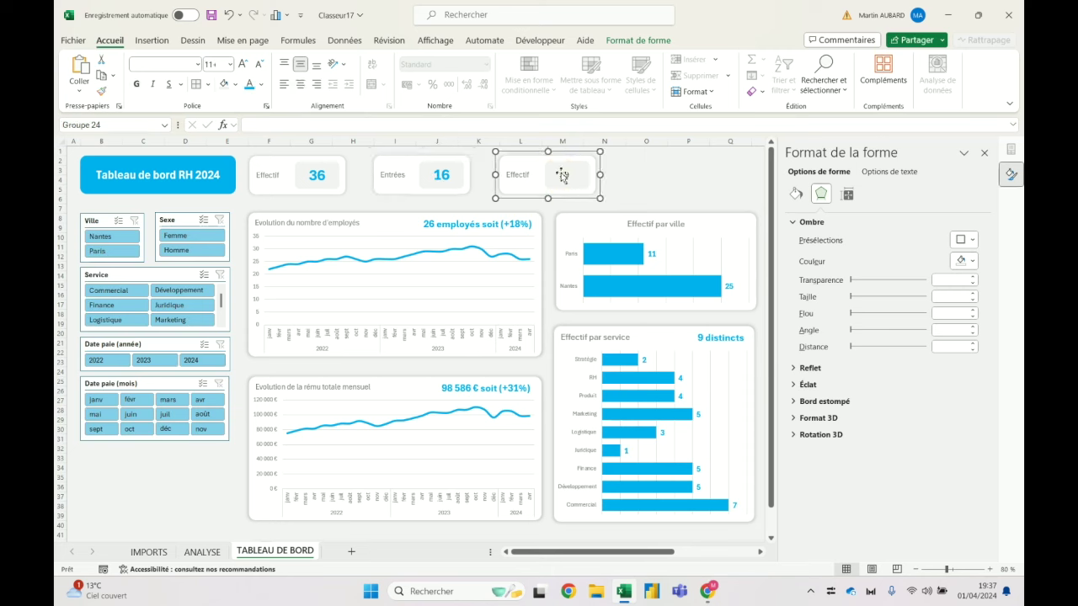
click(568, 176)
click(241, 65)
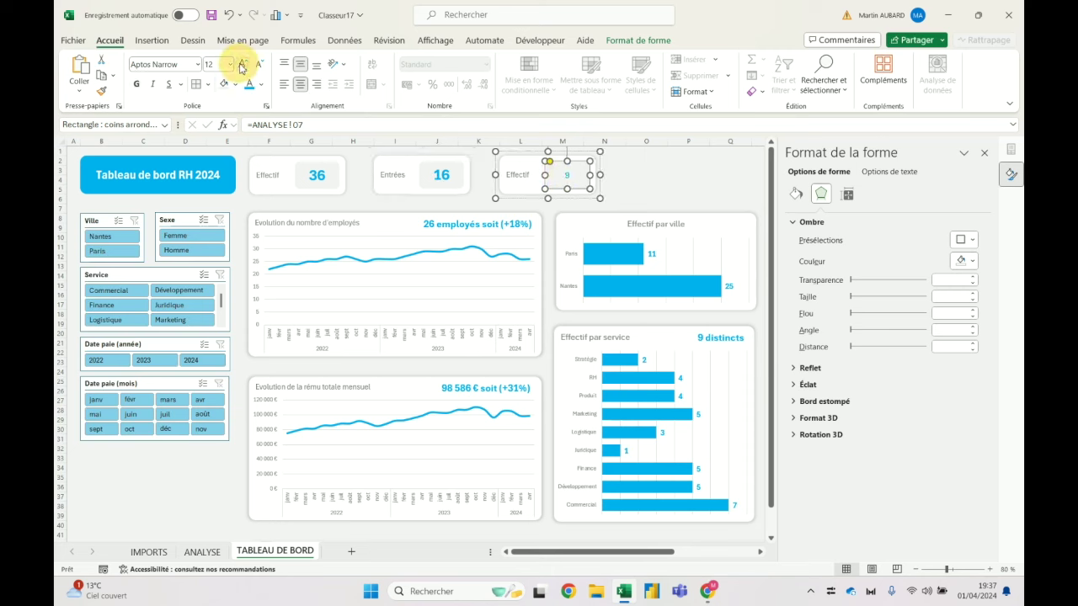
click(241, 64)
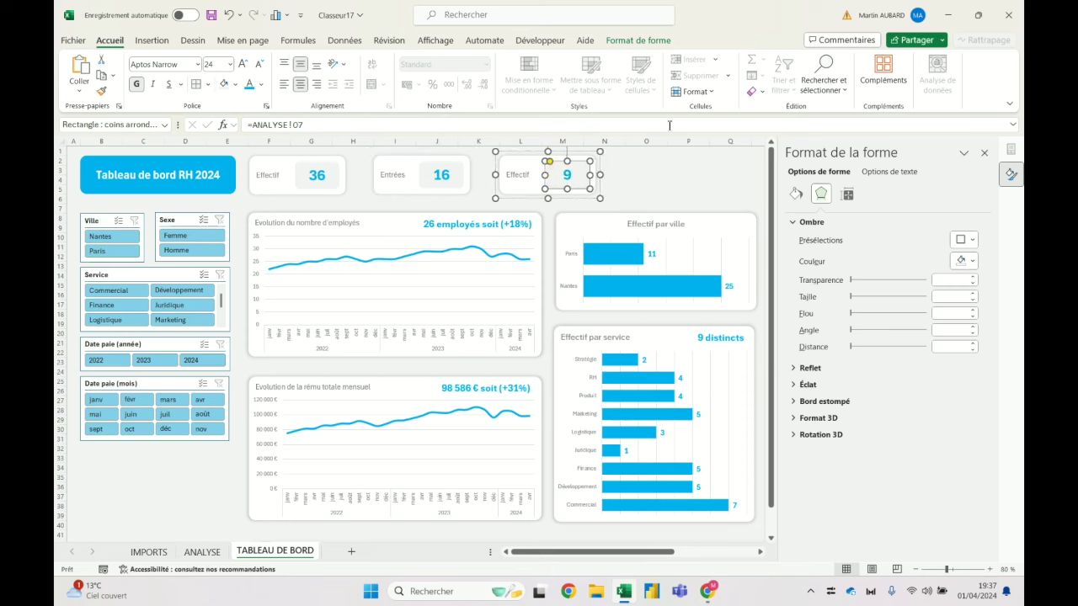
click(648, 183)
Relabel the third card Sorties and move it just right of the Entrées card.
double_click(516, 175)
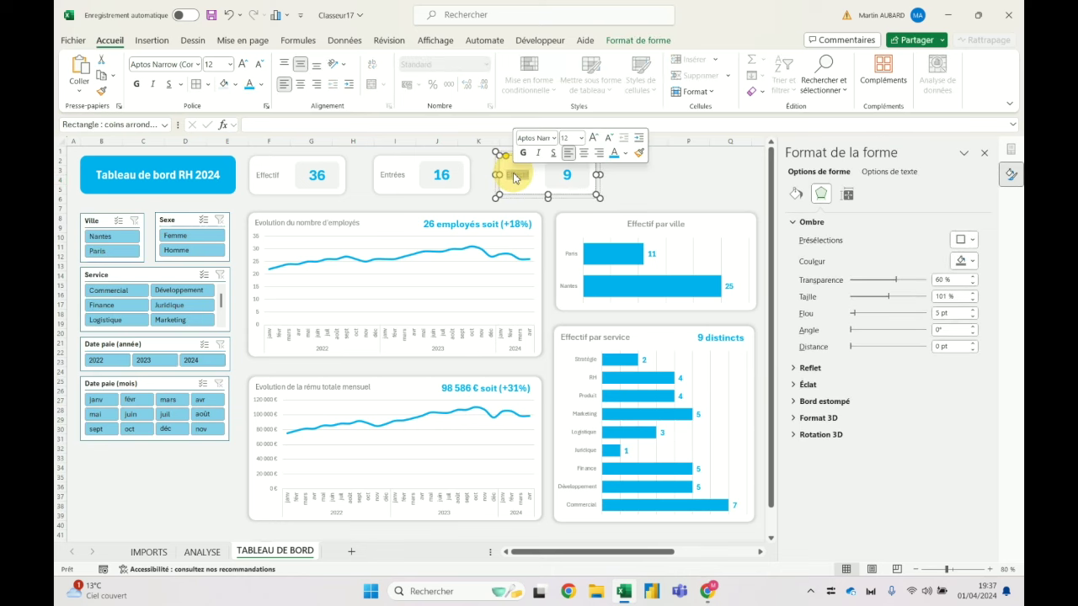
text(Sorties)
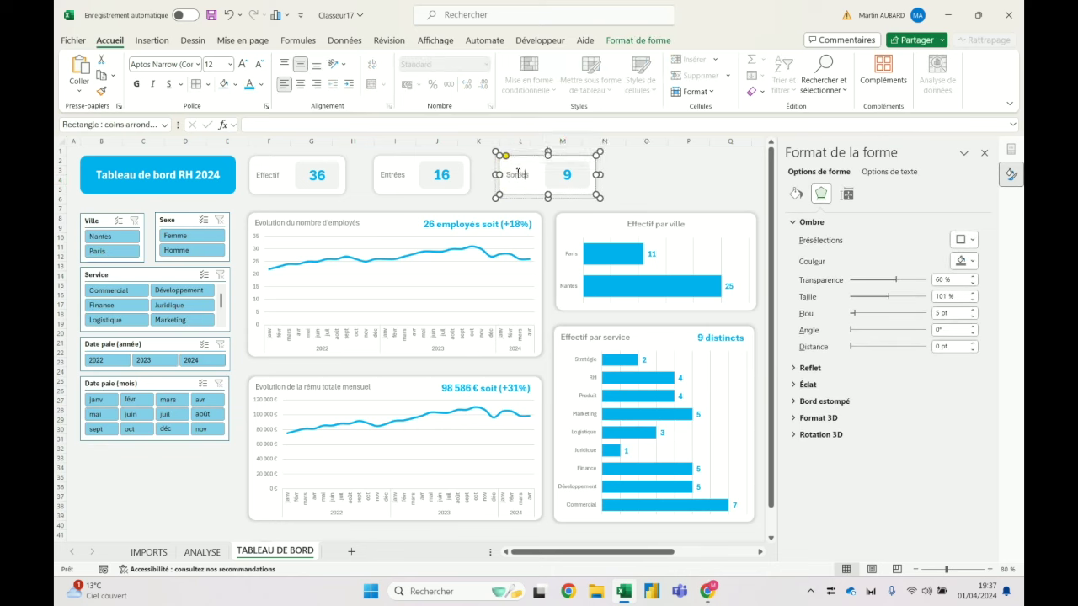
click(633, 171)
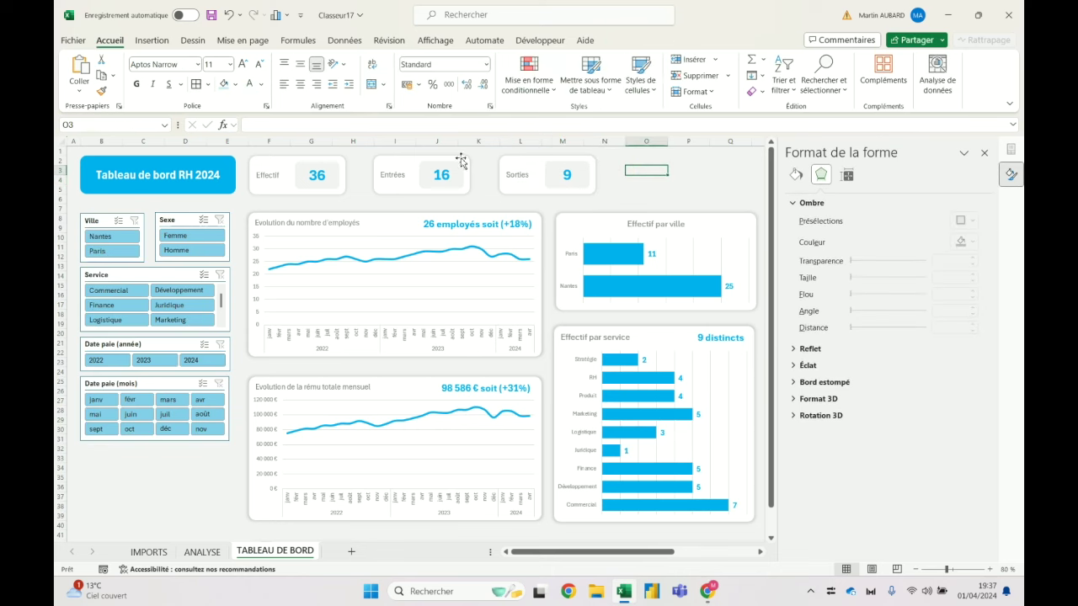
click(502, 162)
drag(503, 164, 476, 165)
key(Left)
key(Left)
key(Left)
key(Left)
key(Left)
key(Left)
key(Left)
key(Left)
key(Left)
key(Left)
key(Left)
key(Left)
click(331, 167)
Distribute the Effectif, Entrées and Sorties cards horizontally.
ctrl+click(383, 169)
ctrl+click(481, 165)
click(648, 40)
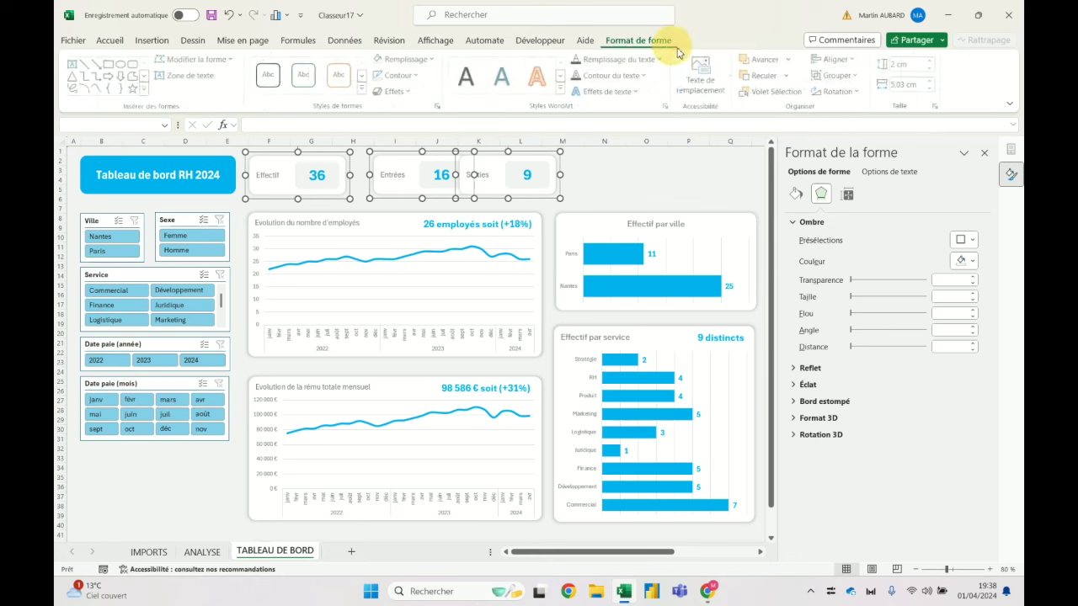
click(835, 59)
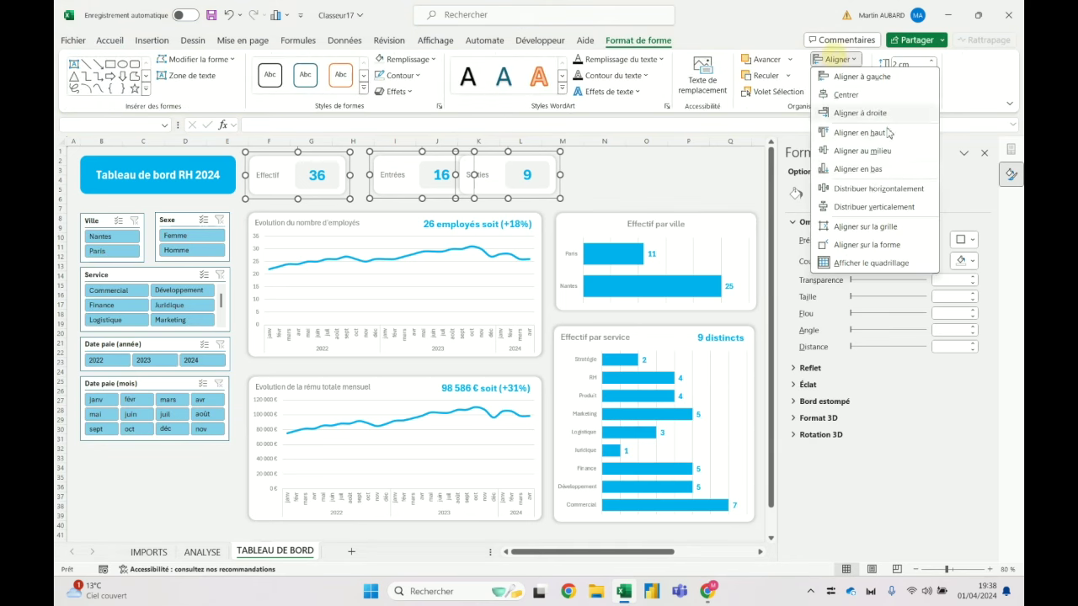
click(873, 195)
click(623, 199)
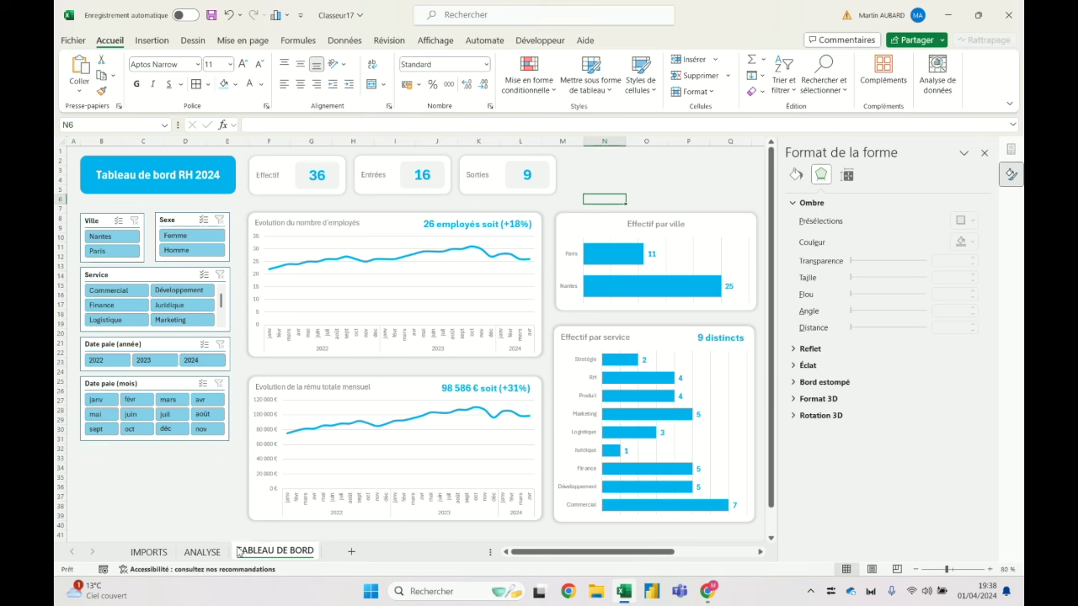
Glance at the ANALYSE sheet, then scroll the dashboard to view the reference image.
click(202, 552)
click(265, 552)
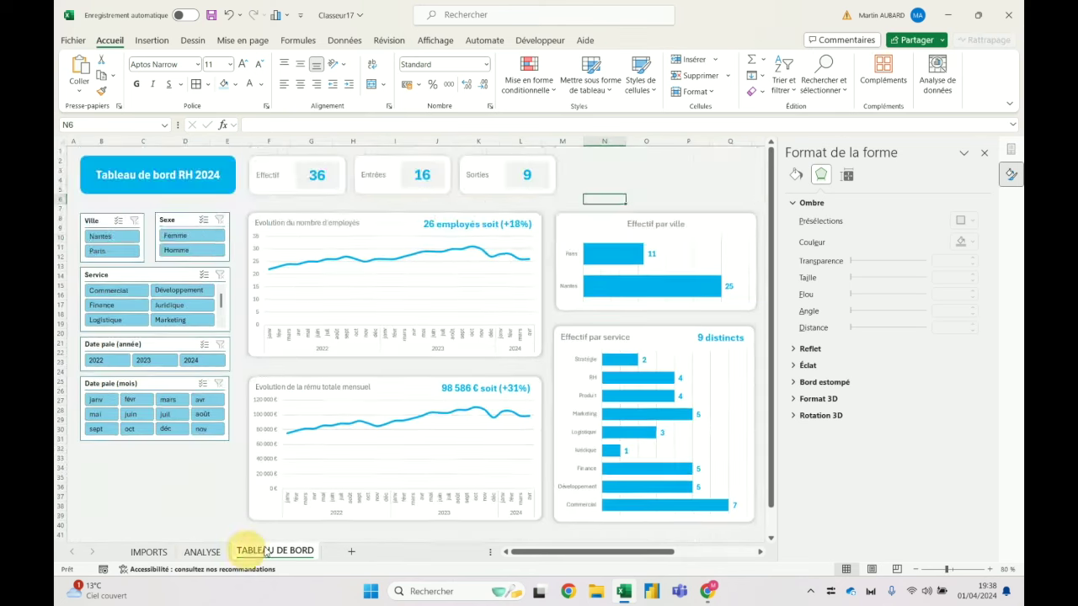
scroll(505, 379, down, 2)
scroll(547, 371, down, 2)
scroll(580, 367, down, 3)
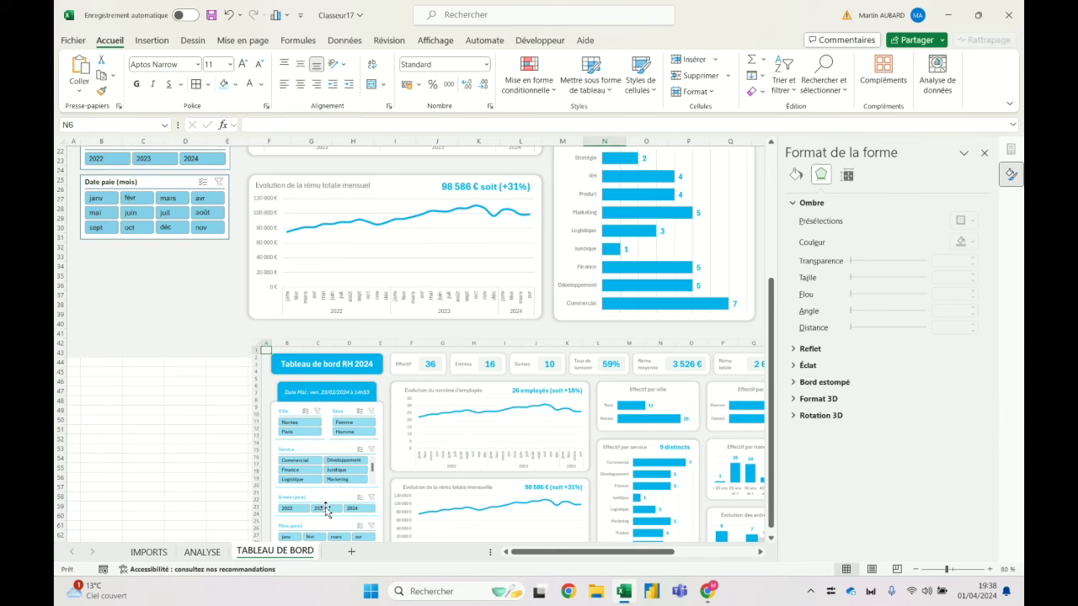
scroll(373, 468, up, 4)
scroll(373, 467, up, 3)
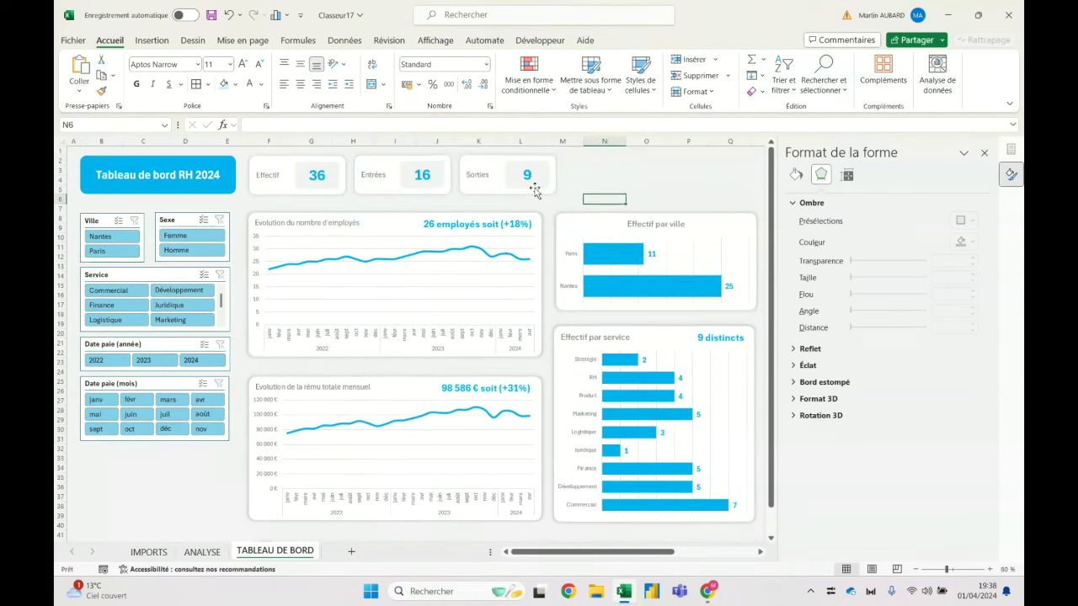
Ctrl-drag a copy of the Sorties card to its right and nudge it into place.
click(483, 174)
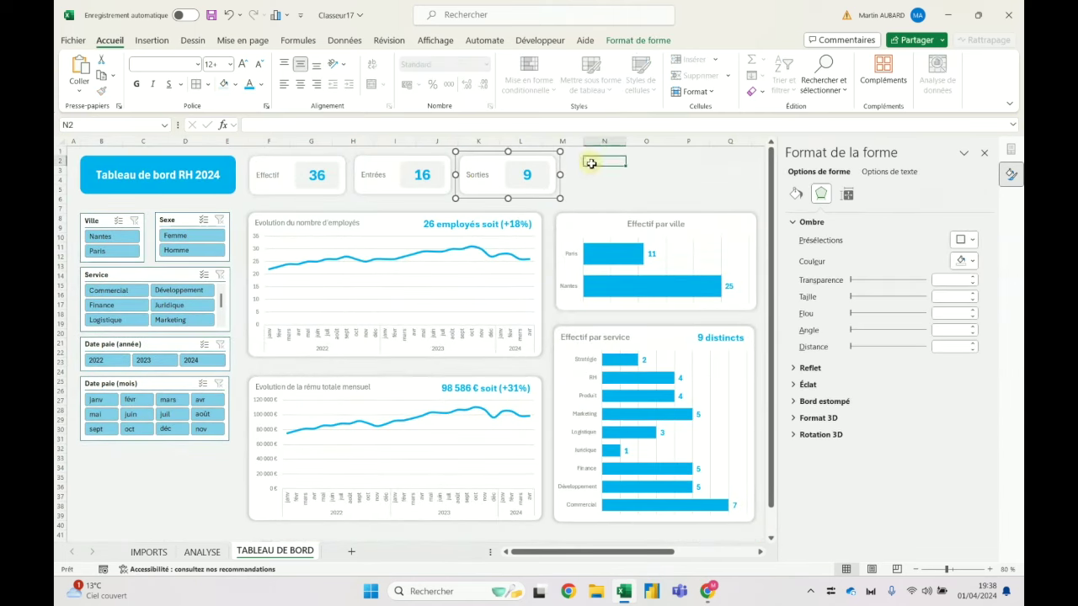
drag(482, 174, 593, 166)
key(Left)
key(Left)
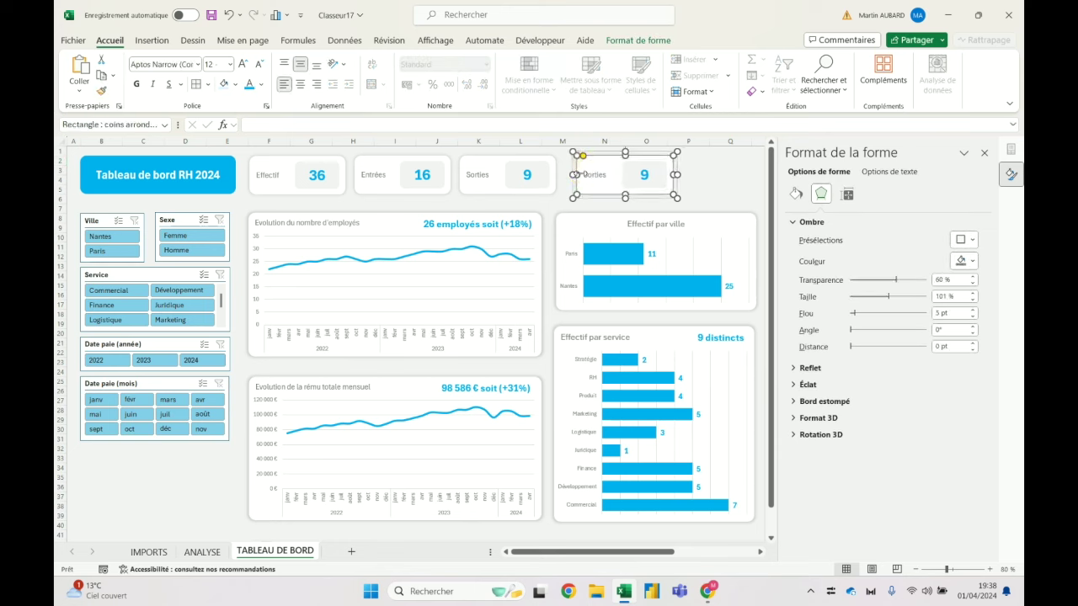
click(566, 175)
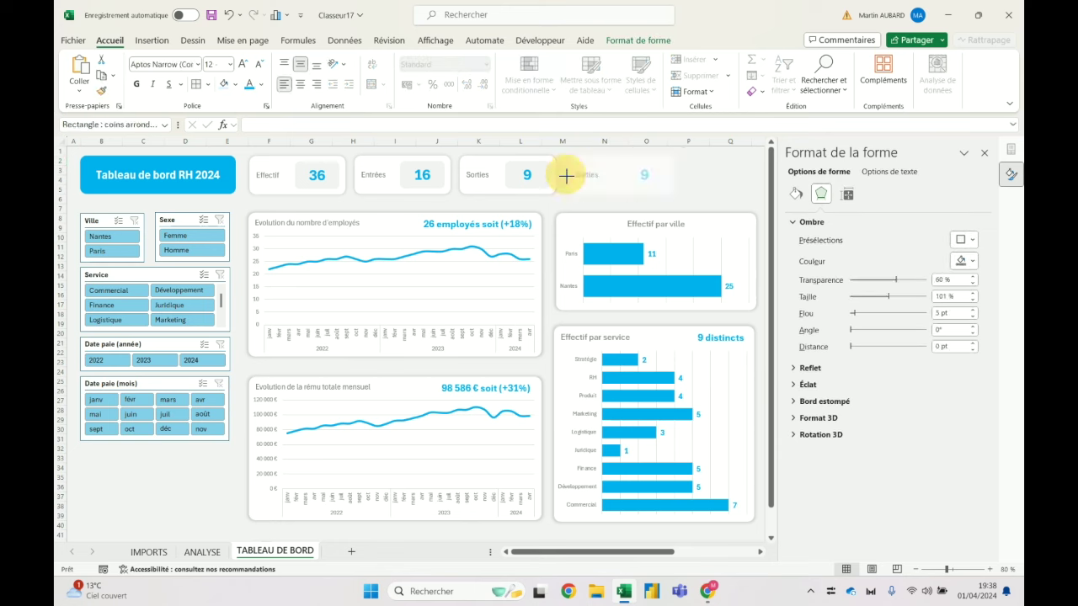
key(Escape)
click(612, 160)
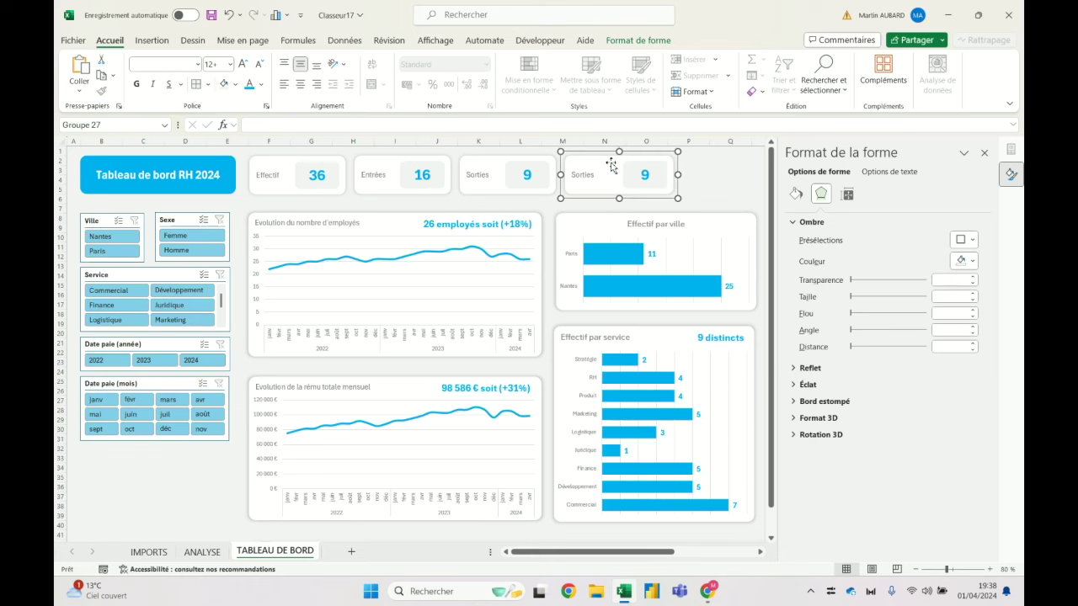
Relabel the copied card 'Taux de turnover' on two lines.
double_click(585, 175)
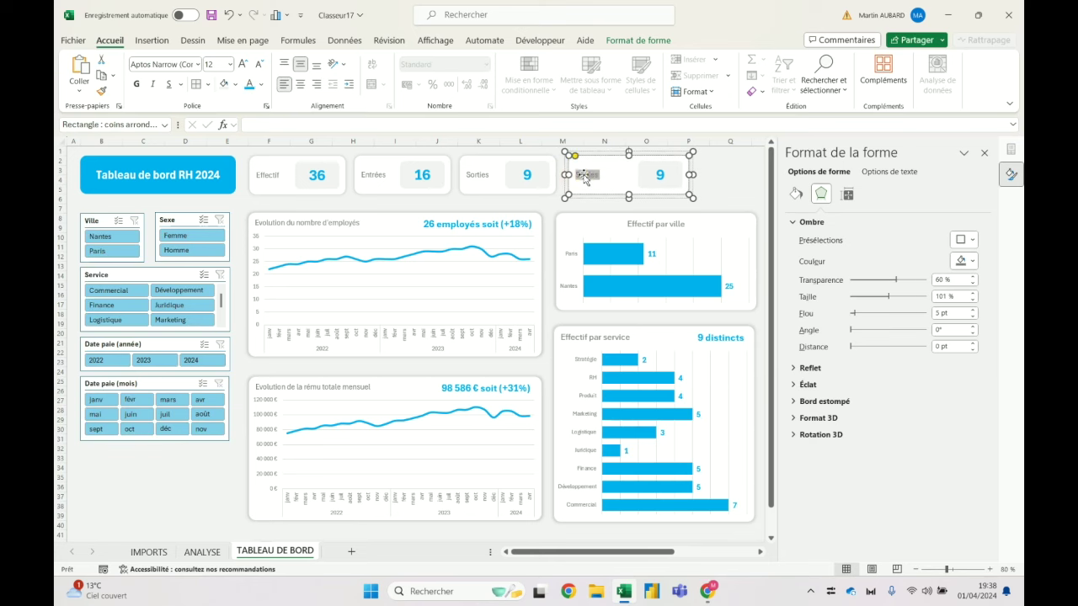
text(Taux de)
key(Return)
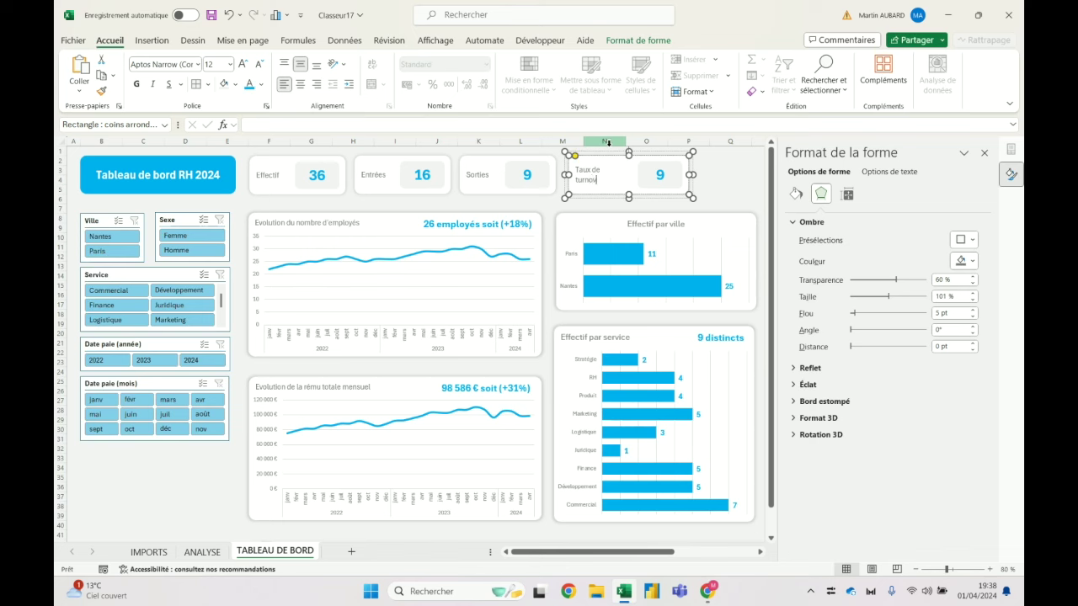
click(635, 174)
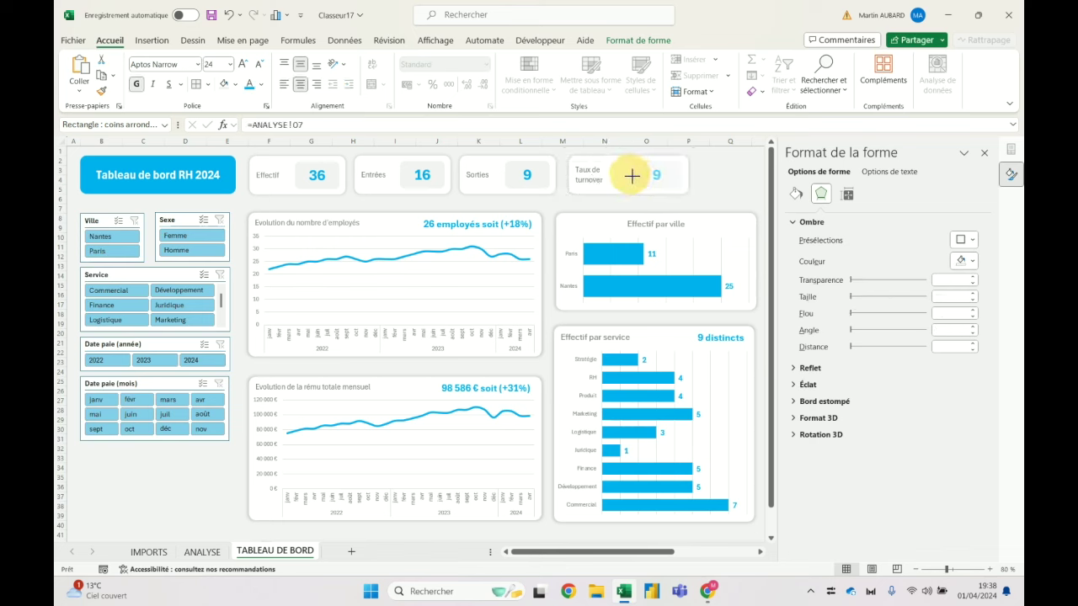
click(712, 175)
click(601, 175)
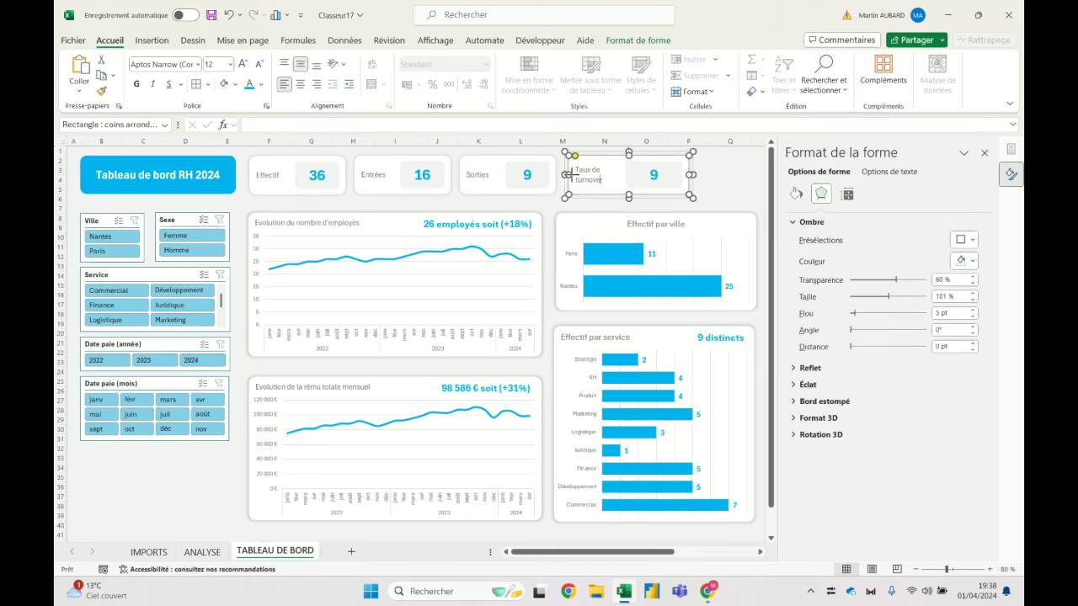
click(722, 173)
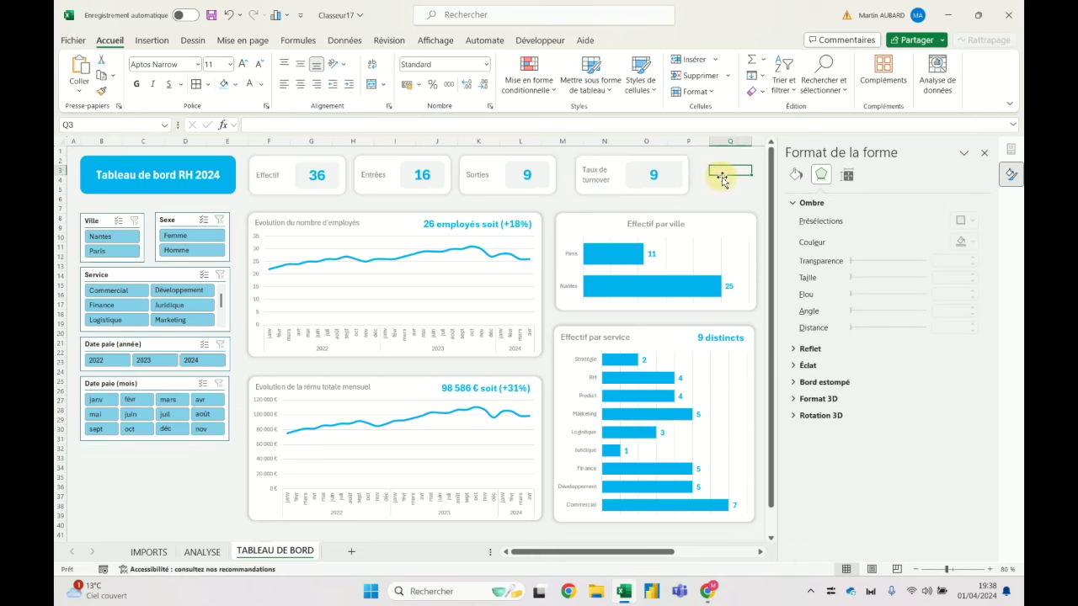
click(680, 162)
click(201, 551)
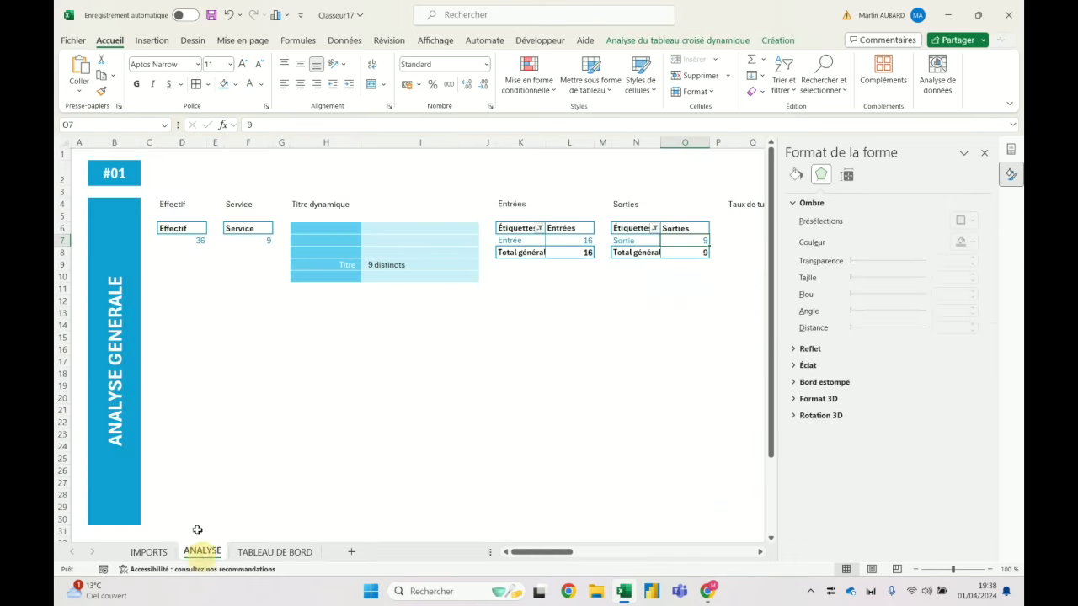
Leave the pivot table and insert two blank columns after the Titre dynamique block.
click(405, 312)
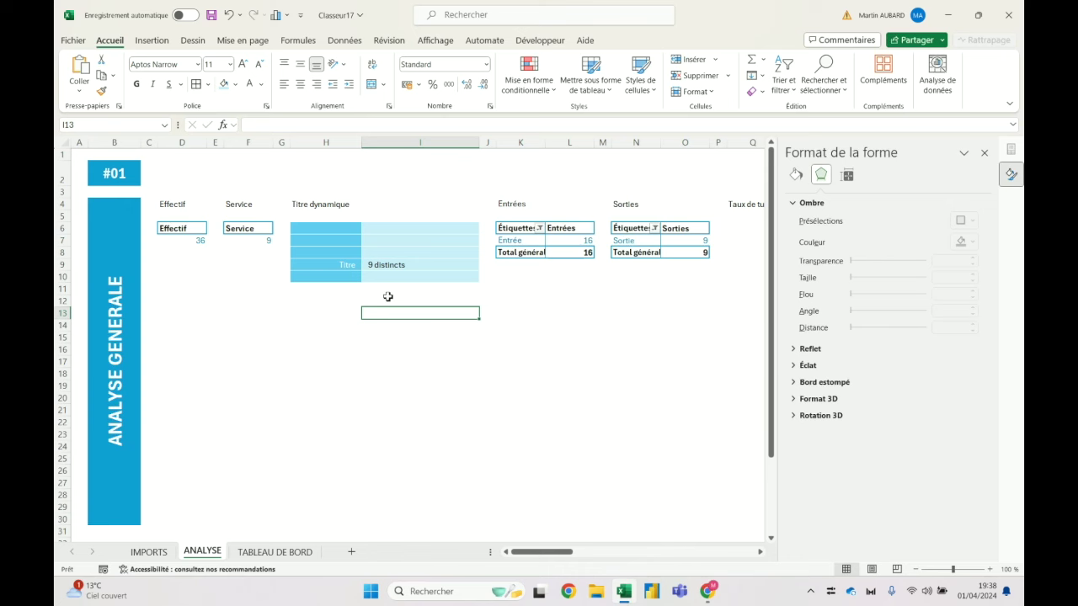
drag(542, 552, 662, 549)
click(418, 244)
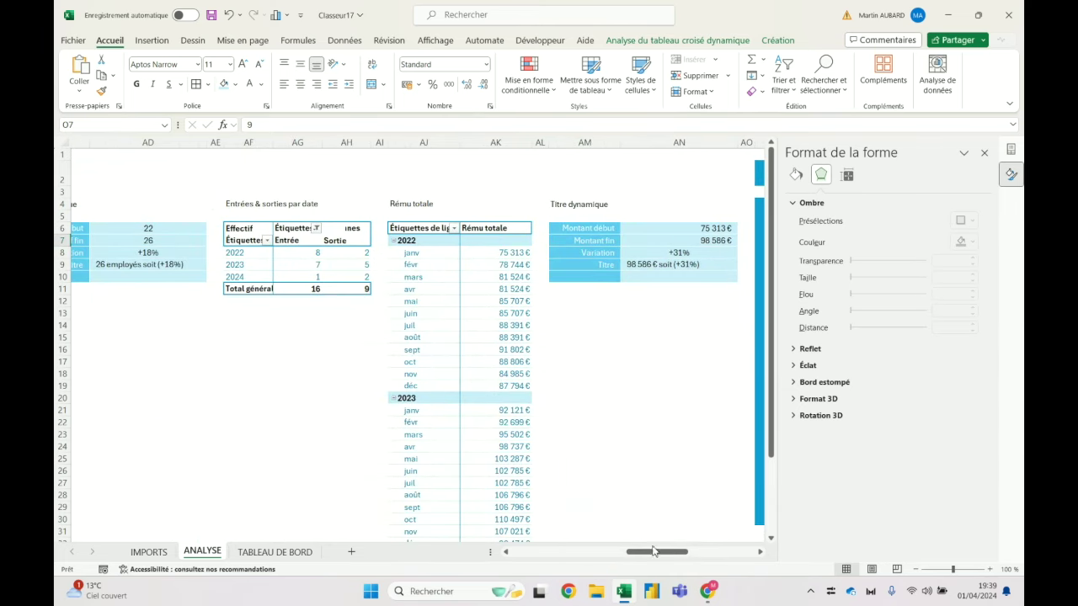
drag(650, 547, 631, 548)
click(164, 253)
click(405, 142)
key(ctrl+plus)
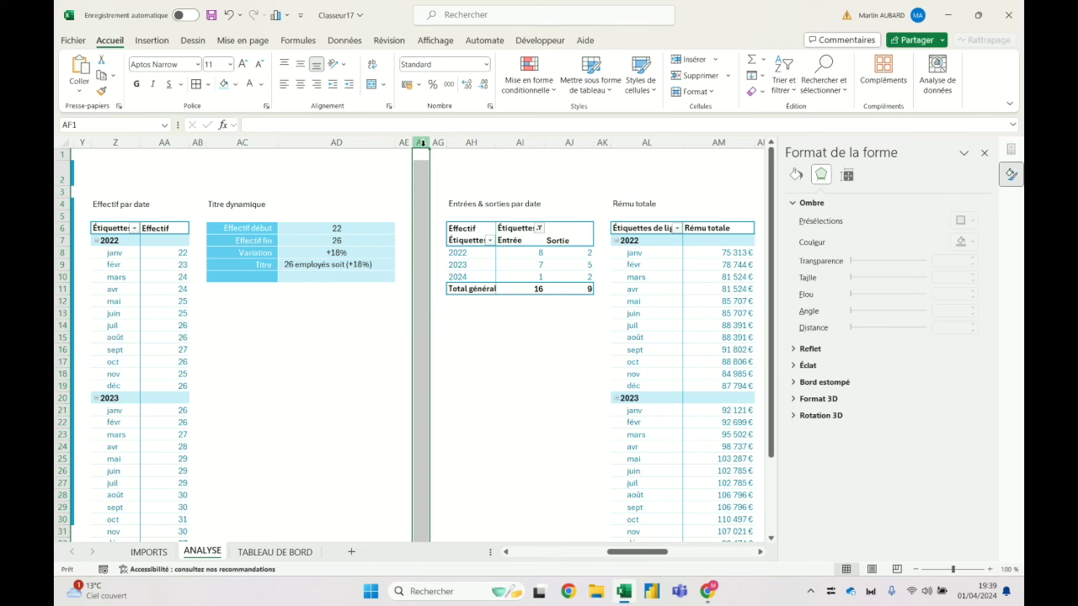
key(ctrl+plus)
Insert a copy of the Titre dynamique block (AC:AD) at column AF and clear its values AG7:AG10.
drag(242, 142, 325, 142)
key(ctrl+c)
click(421, 142)
key(ctrl+plus)
click(444, 205)
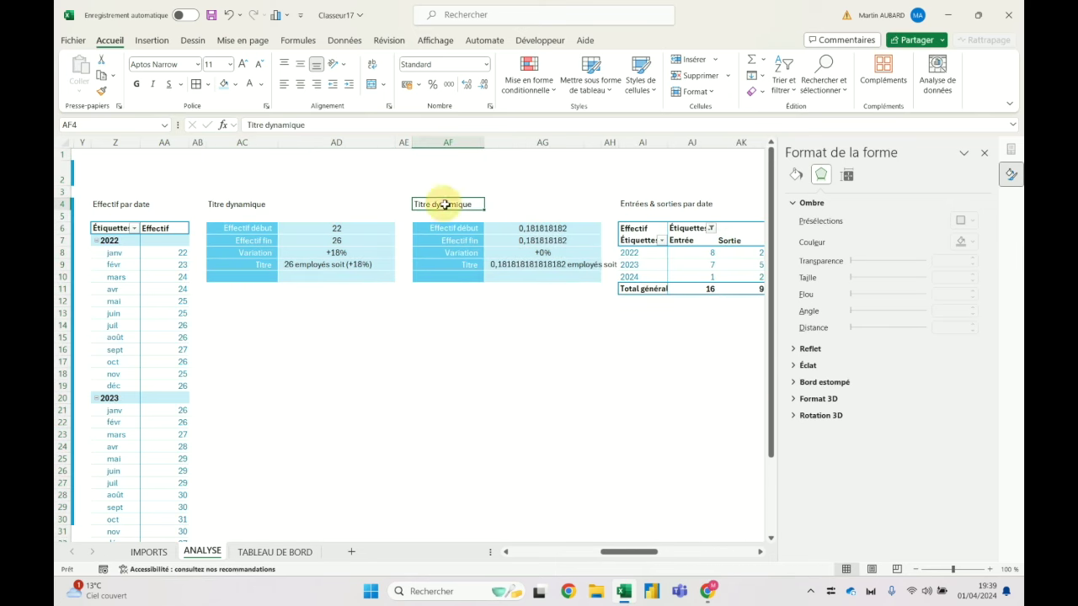
click(468, 229)
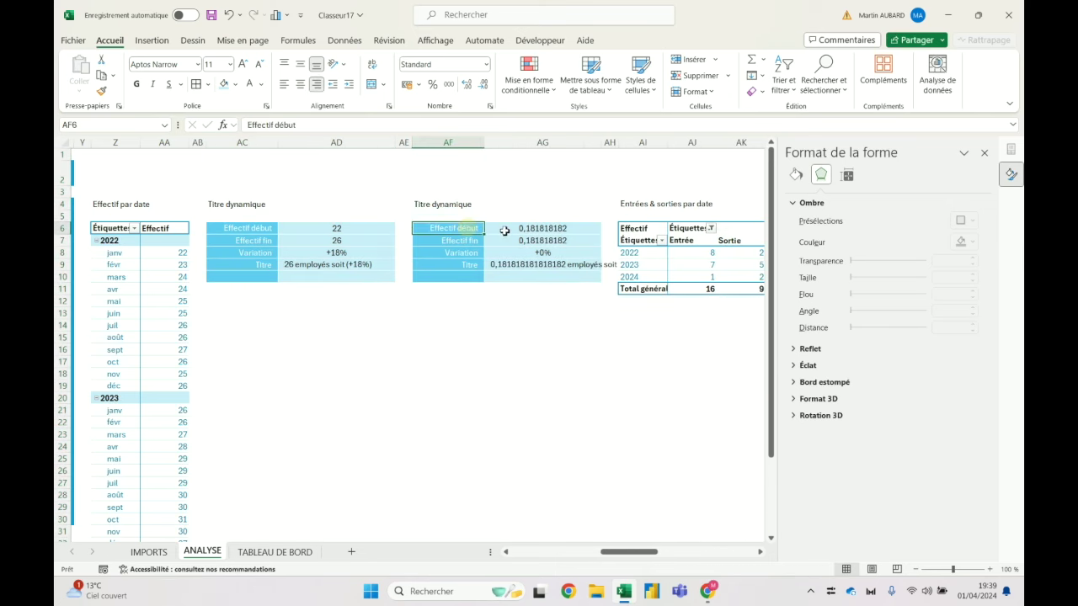
click(473, 240)
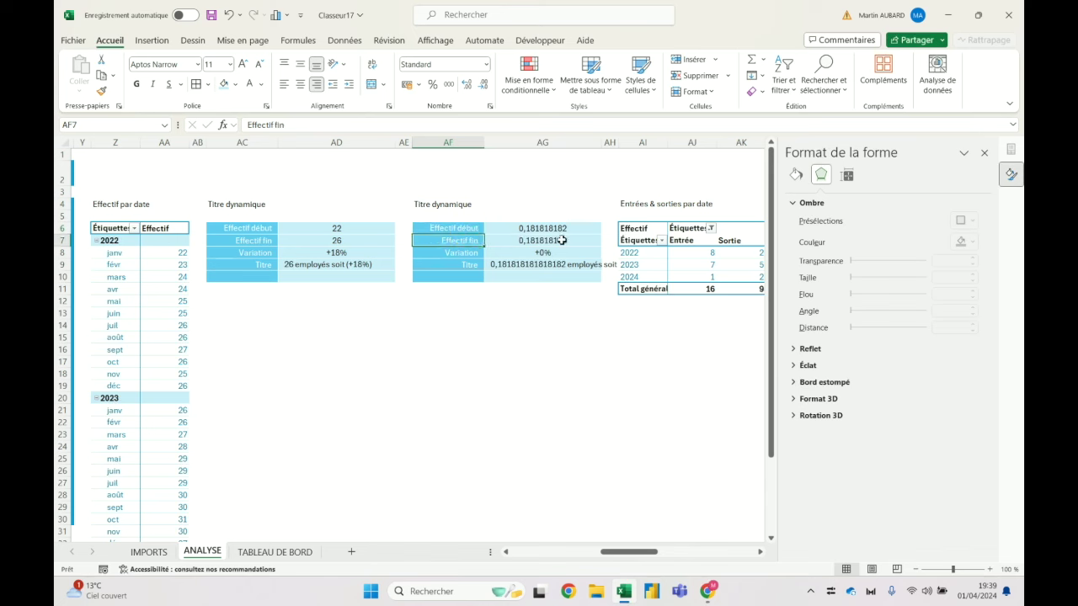
drag(571, 245, 548, 276)
key(Delete)
Link the copied Effectif début value to the original with =AD6, showing 22.
key(Up)
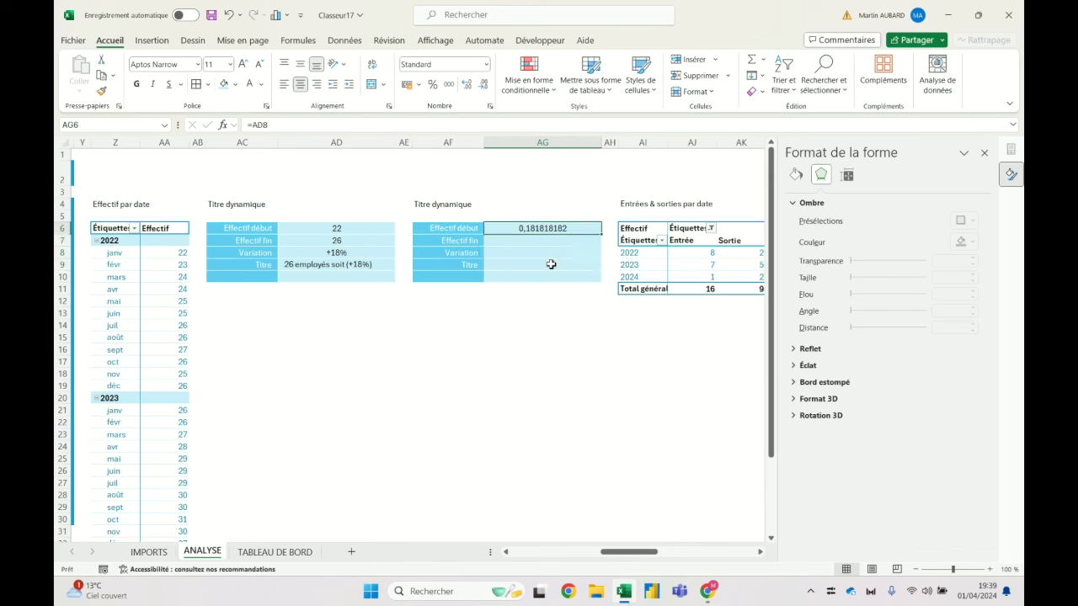
text(=)
key(Left)
key(Left)
key(Left)
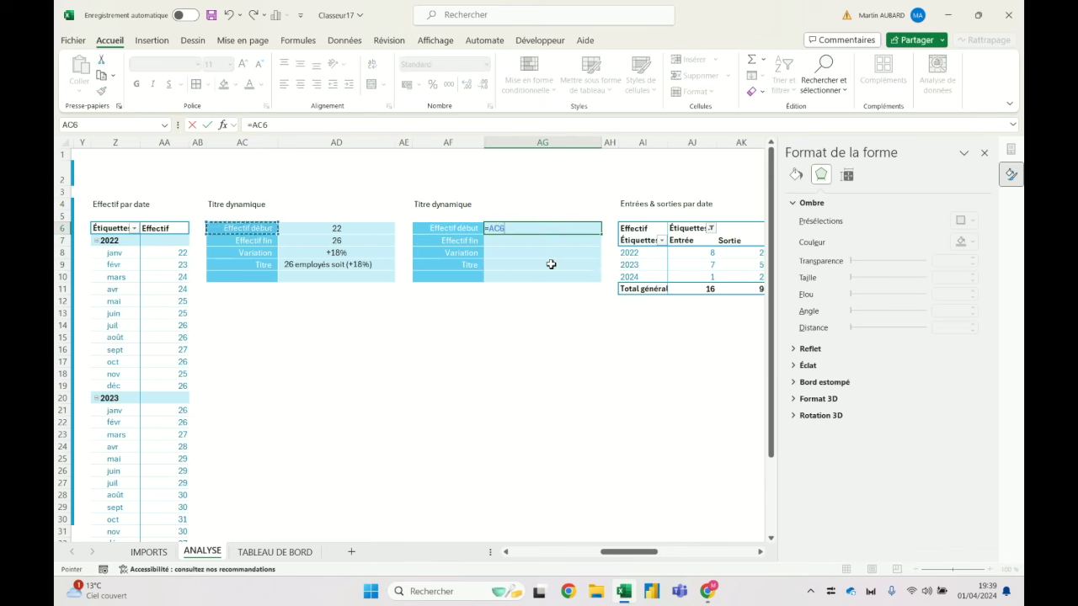
key(Left)
key(BackSpace)
key(BackSpace)
key(BackSpace)
text(AD6)
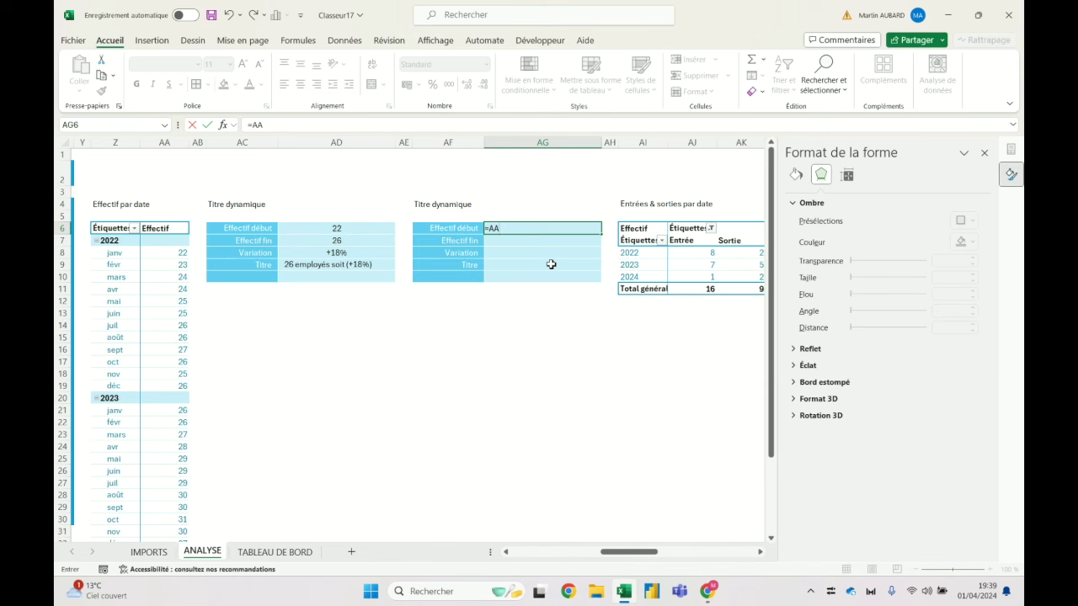
key(Return)
key(Down)
key(Up)
key(Up)
key(Down)
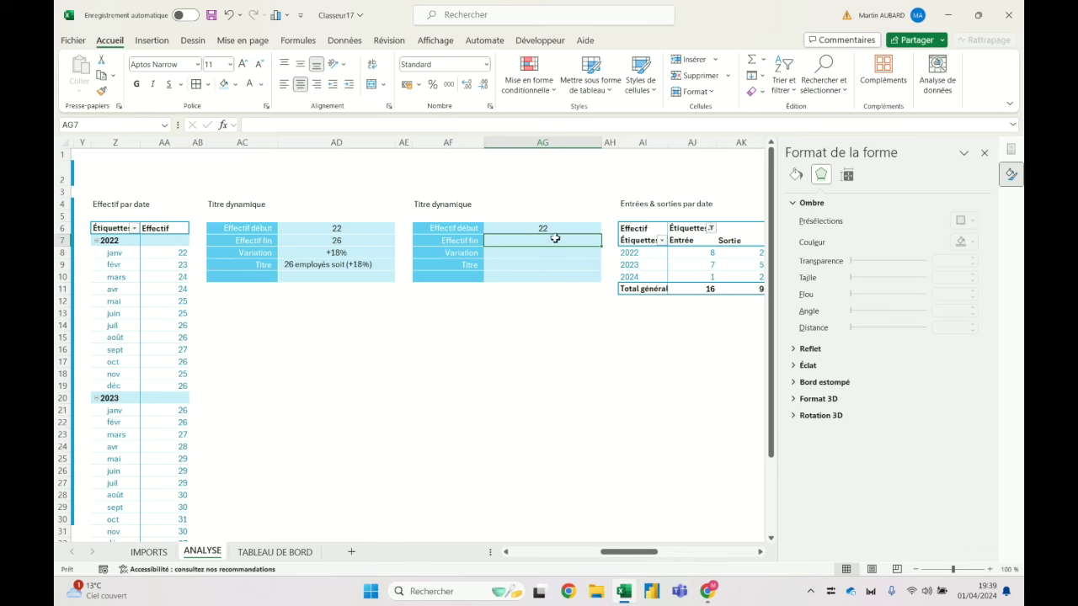
key(alt+Tab)
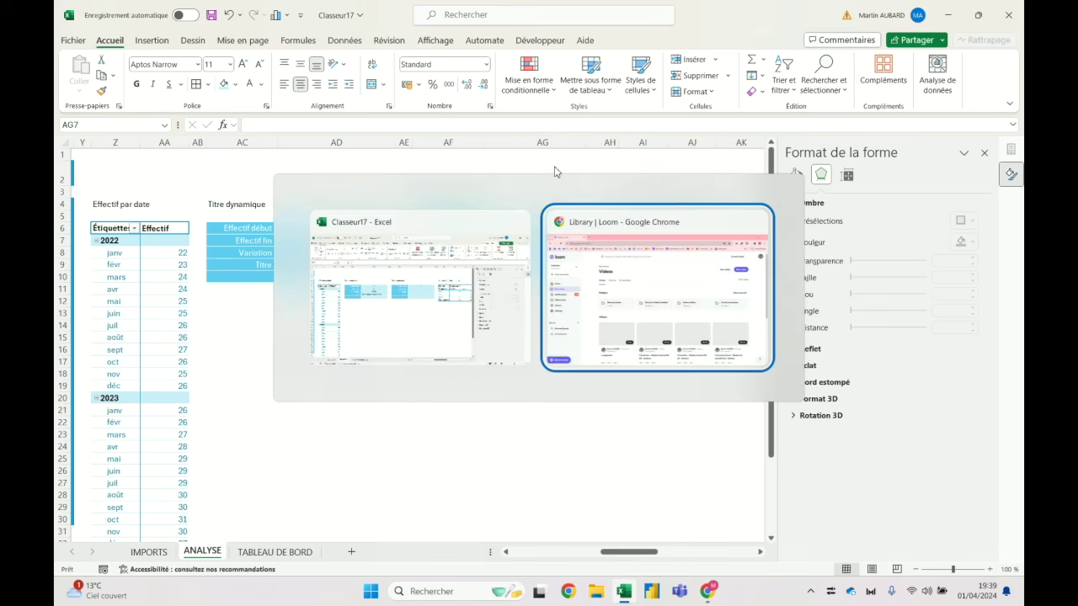
Search 'calcul du taux de turnover' and read the Eurécia article's formula, then return to Excel.
key(alt+Tab)
key(alt+Tab)
click(239, 13)
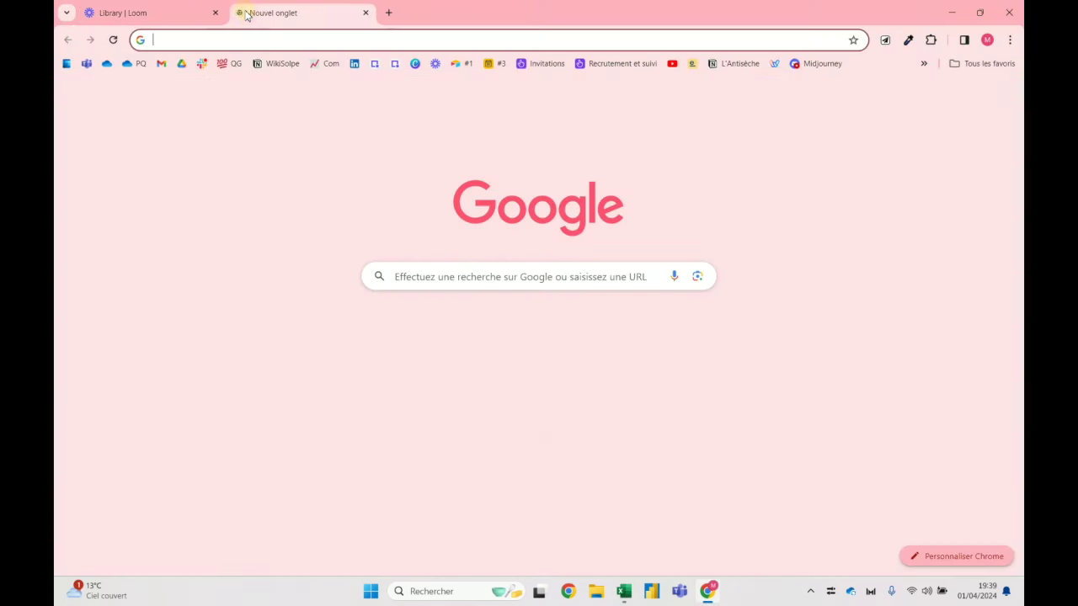
text(calcul du taux de turn)
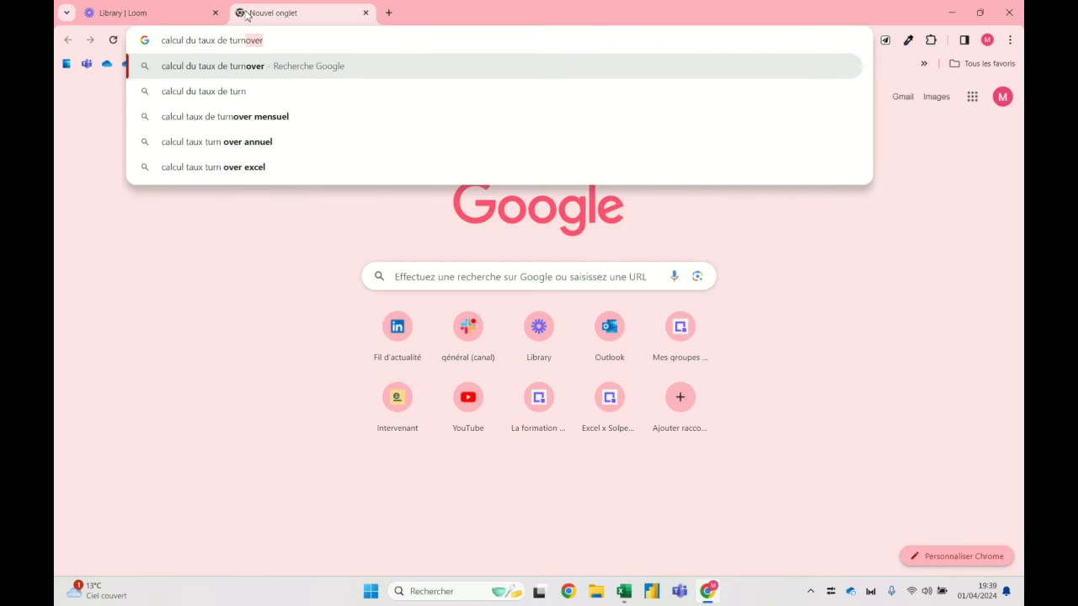
key(Return)
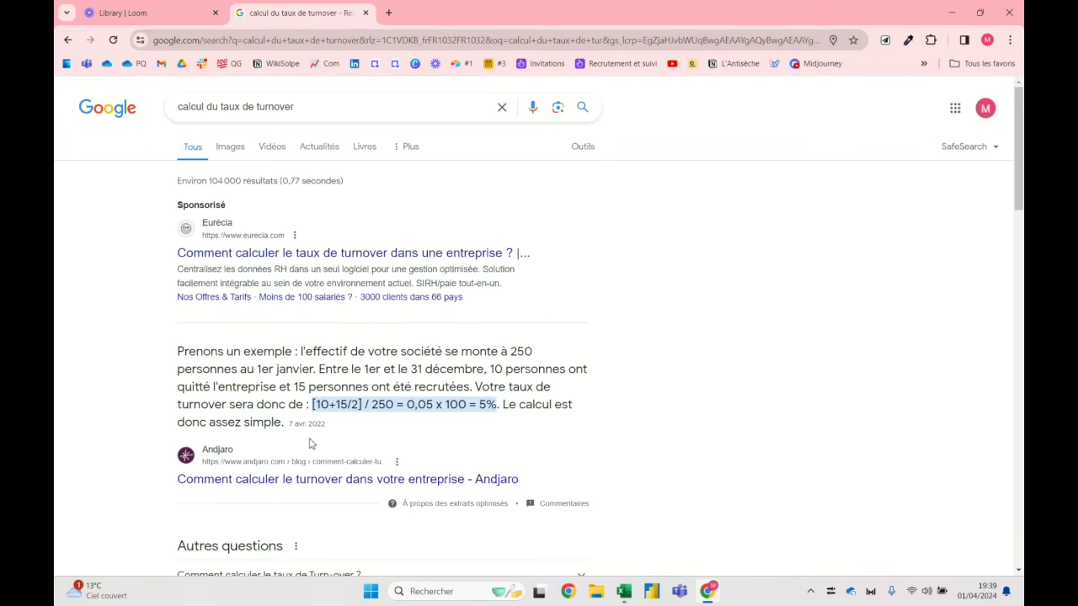
click(307, 412)
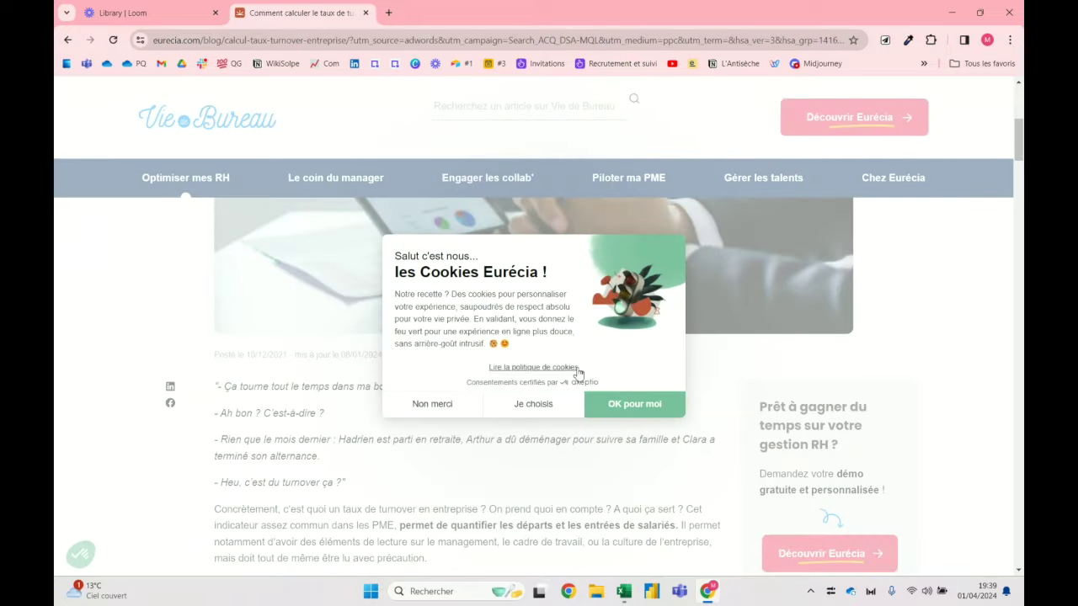
click(537, 404)
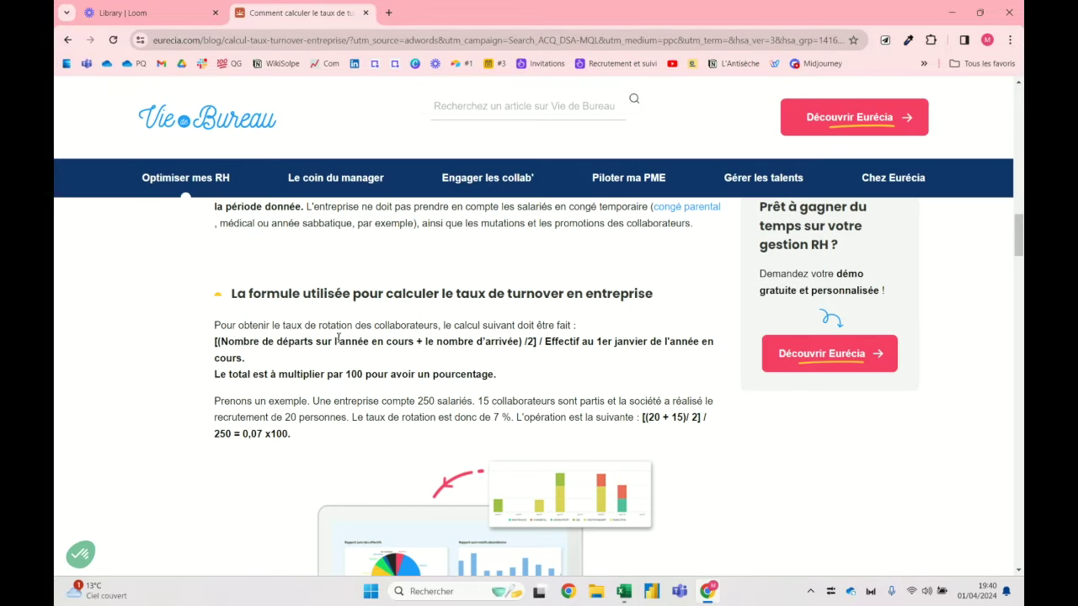
key(alt+Tab)
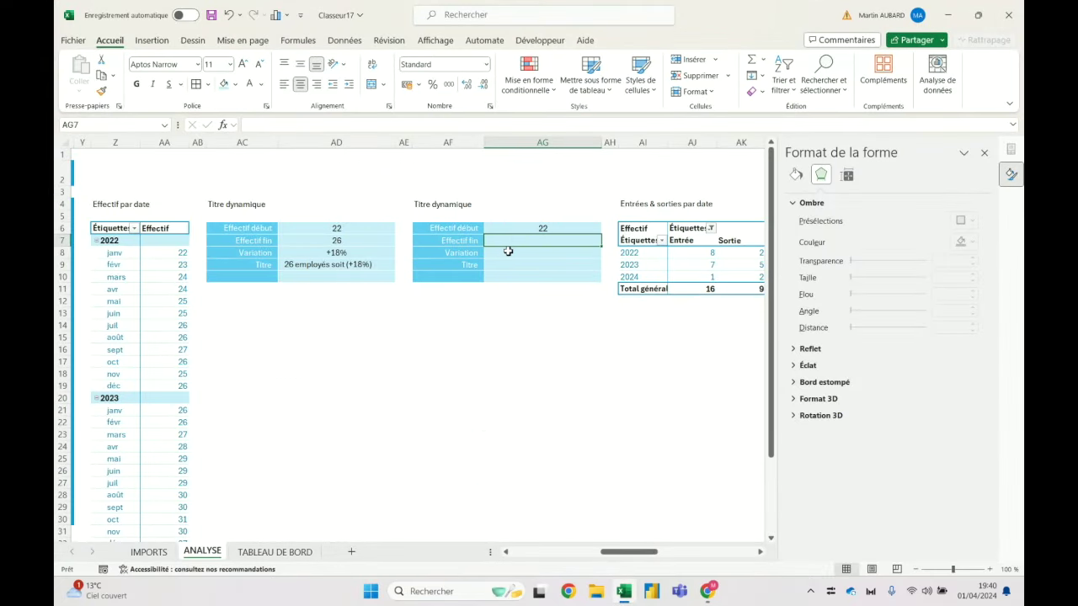
Label AF7 as Entrées and AF8 as Sorties in the turnover block.
text(()
key(Escape)
click(474, 241)
text(En)
key(Return)
text(Sorties)
key(Return)
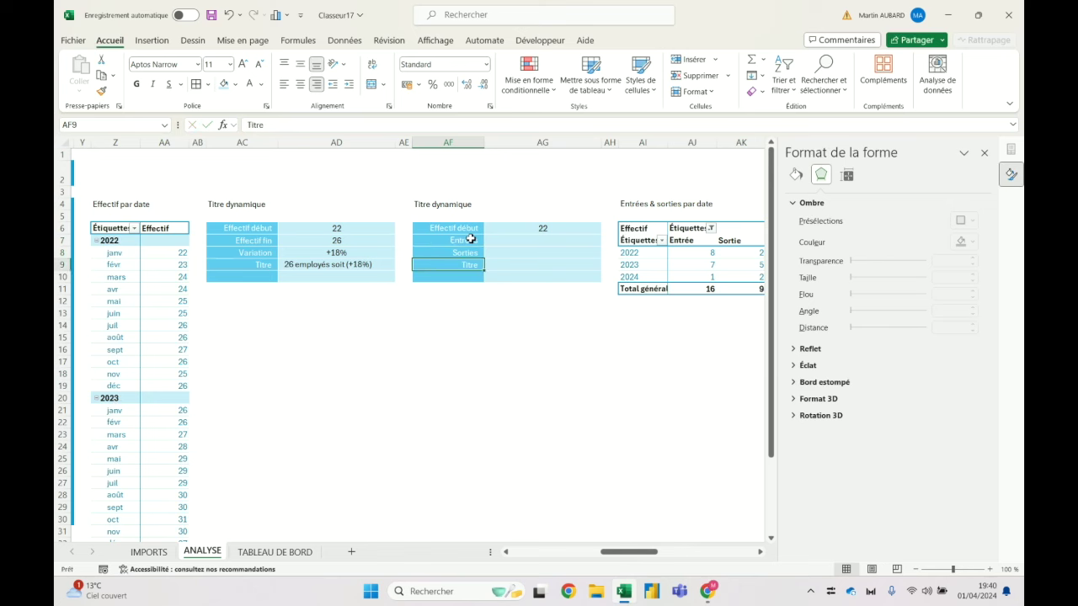
text(Taux)
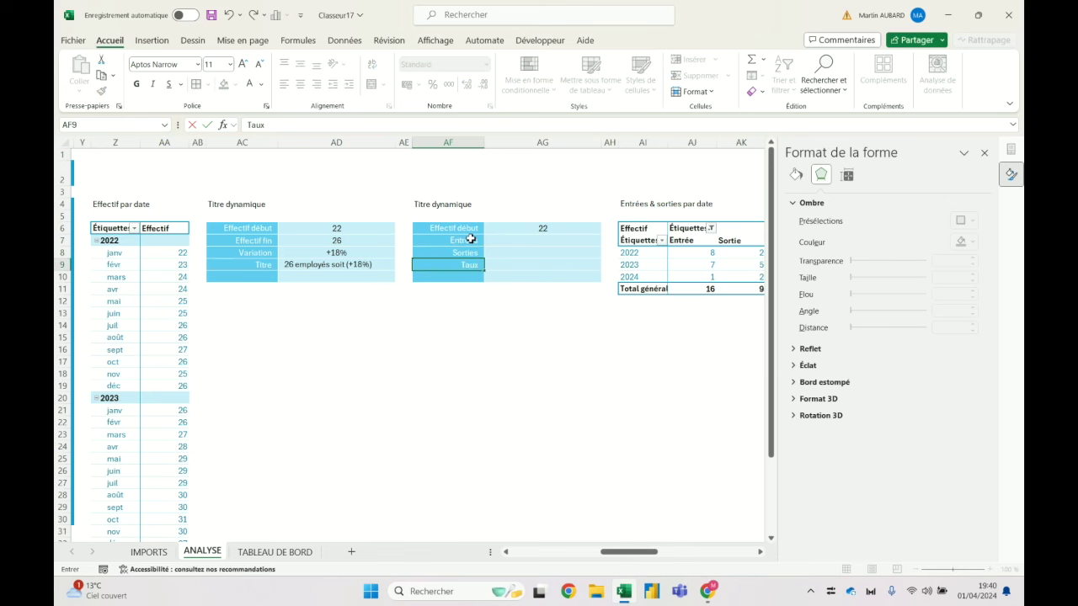
Link AG7 to the pivot table's total entries, giving 16.
click(497, 242)
text(=)
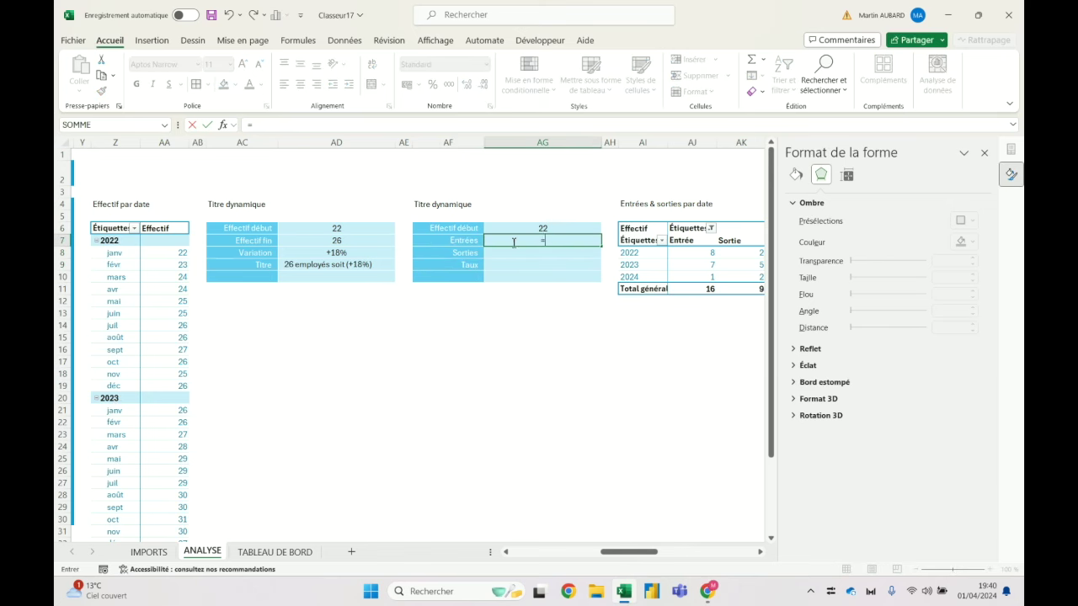
drag(630, 552, 433, 549)
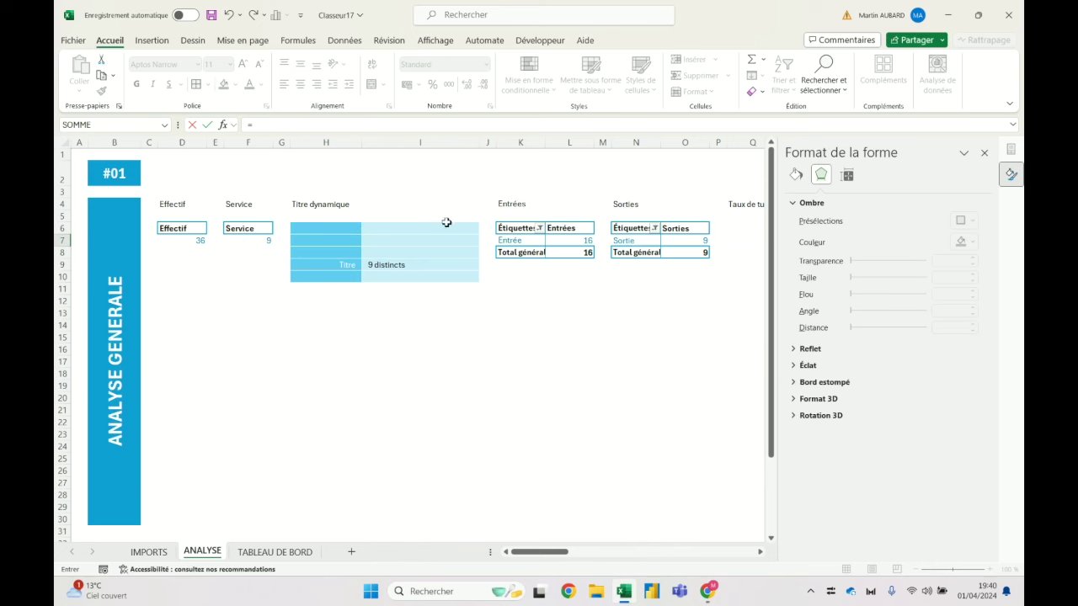
click(573, 243)
key(Return)
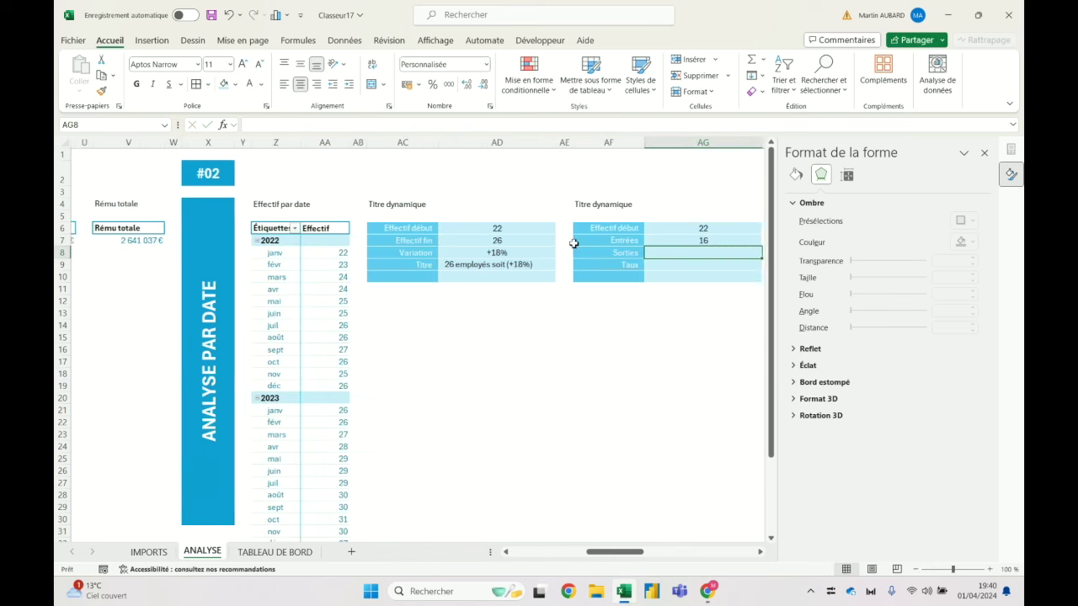
Link AG8 to the pivot table's total exits and give it Standard format, showing 9.
text(=)
key(Left)
key(Left)
key(Left)
key(Left)
key(Left)
key(Left)
key(Left)
key(Right)
key(Right)
key(Right)
key(Right)
key(Right)
key(Up)
key(Return)
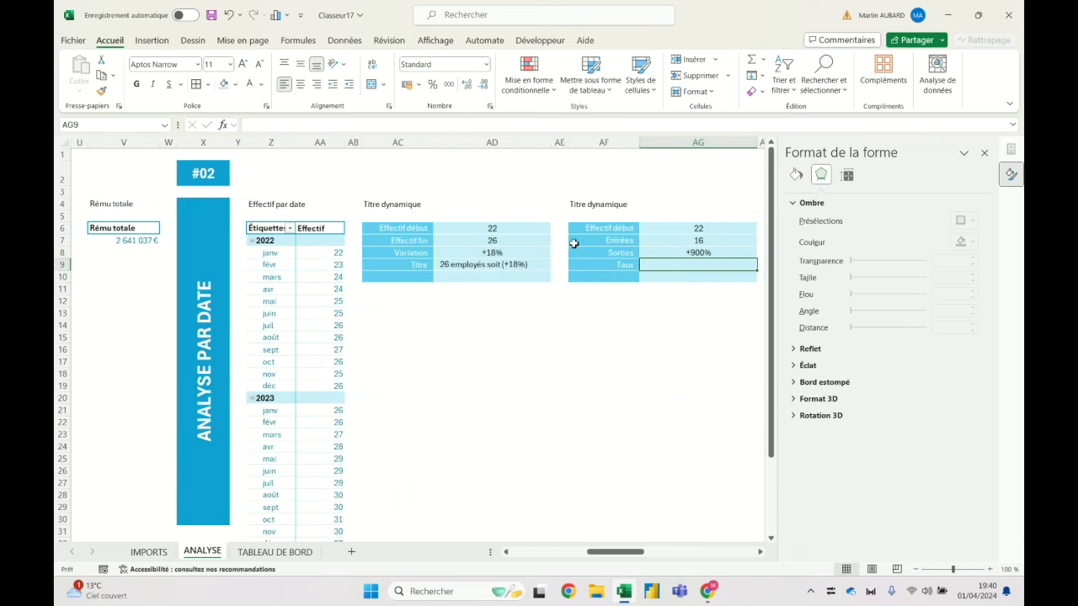
key(Up)
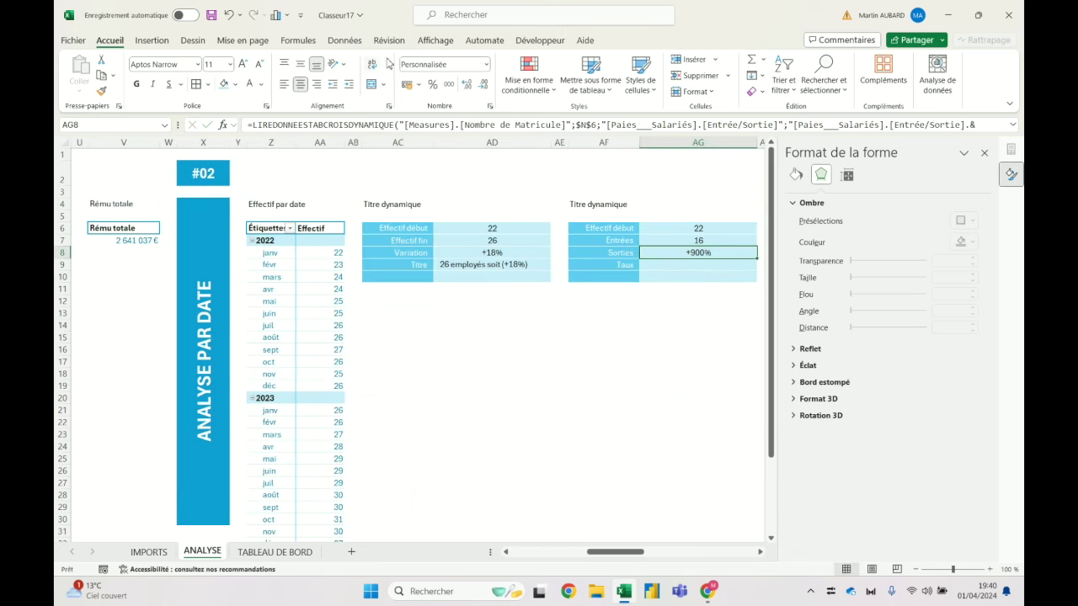
click(488, 67)
click(491, 89)
Enter =((AG7+AG8)/2)/AG6 in AG9 and format it as a percentage, showing 57%.
click(716, 268)
text(=)
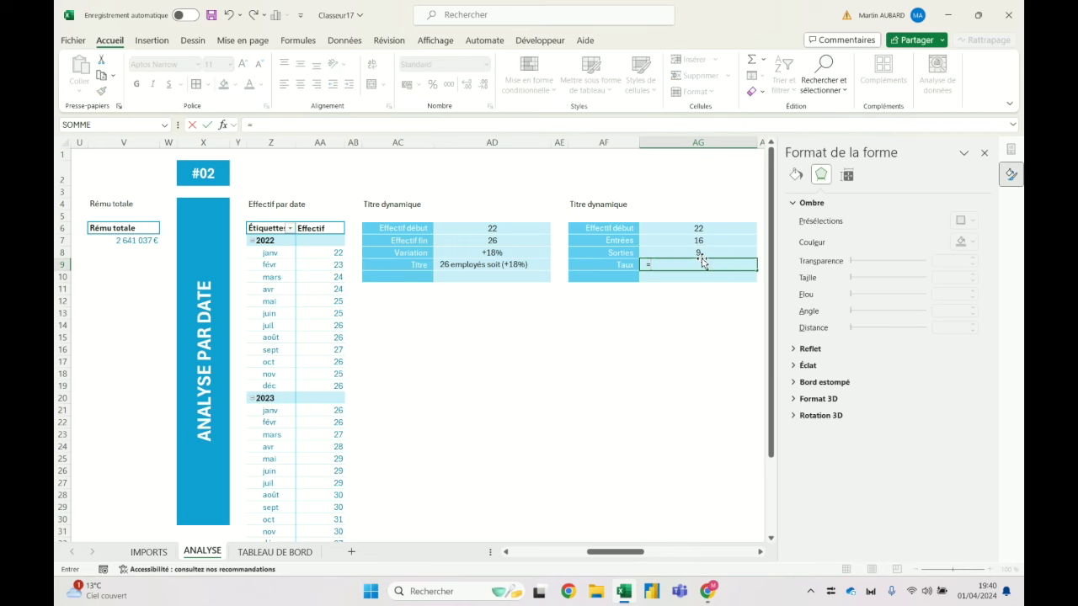
text(()
click(681, 240)
text(+)
click(682, 252)
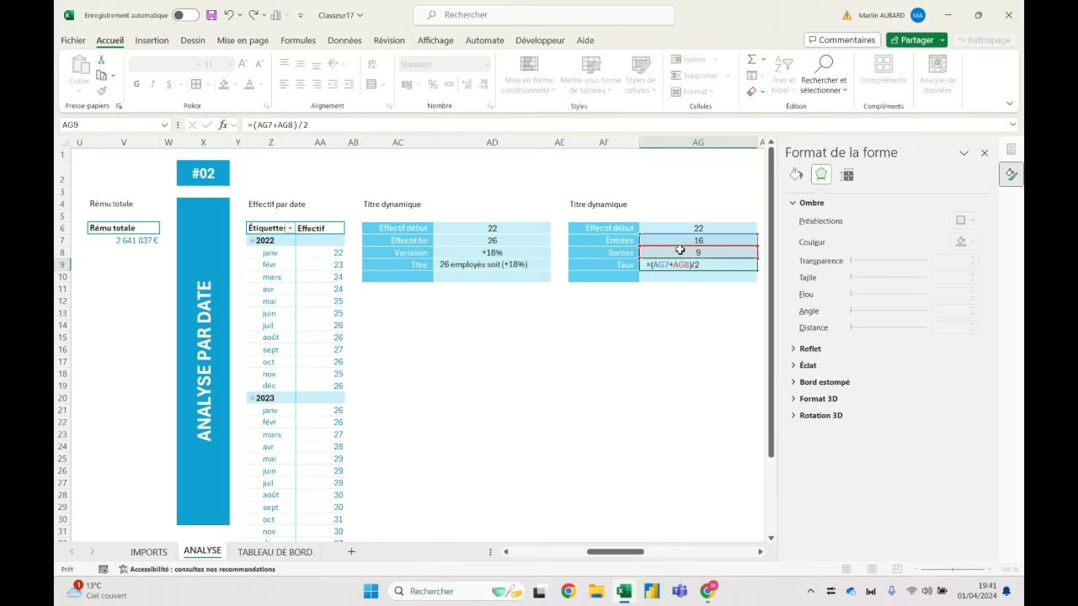
key(Return)
key(Up)
click(254, 124)
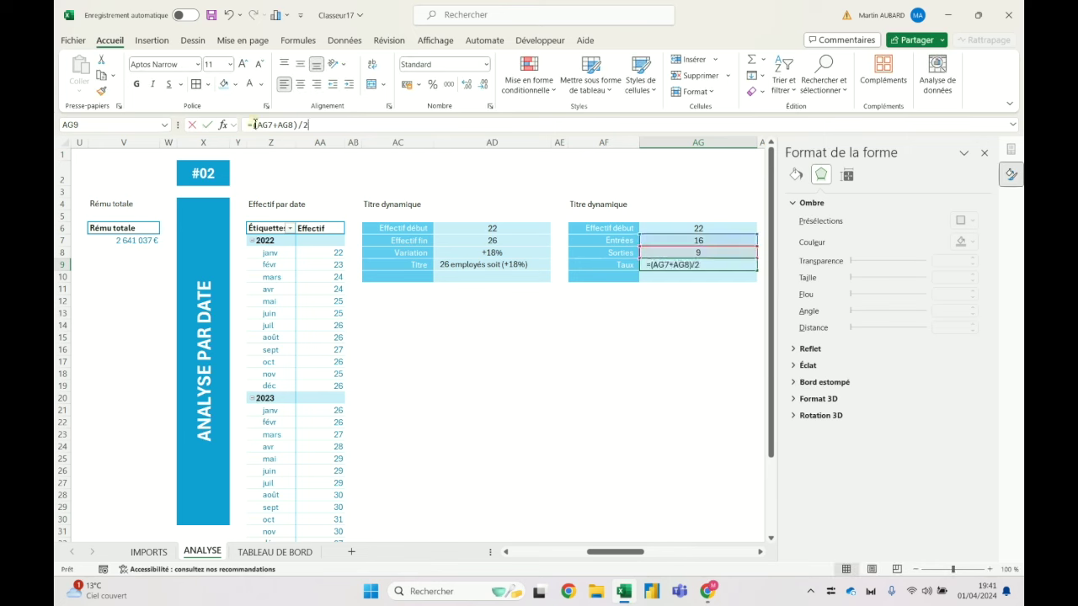
text(()
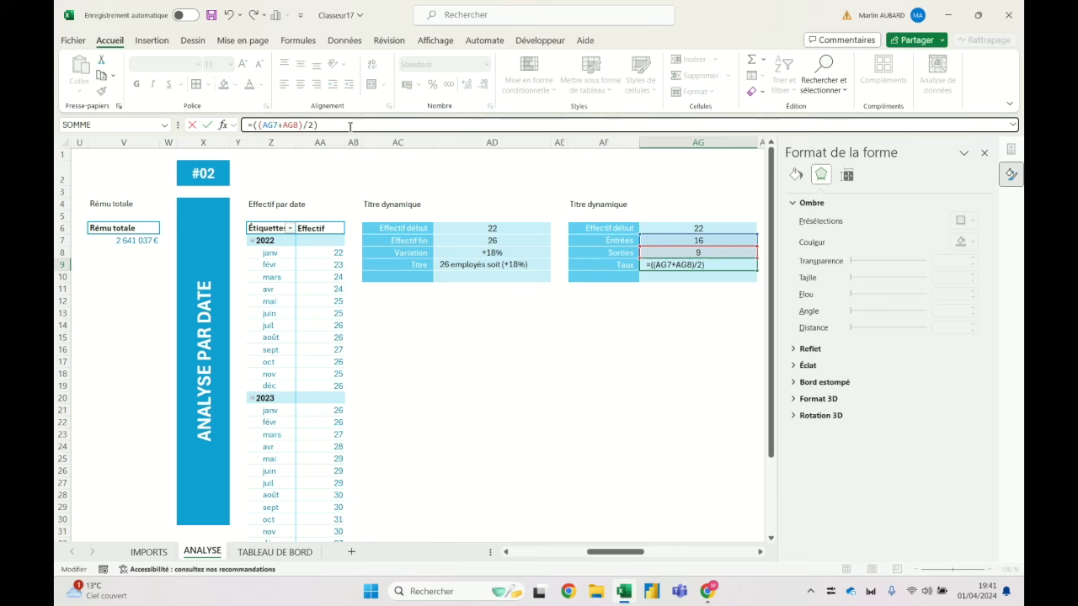
click(677, 227)
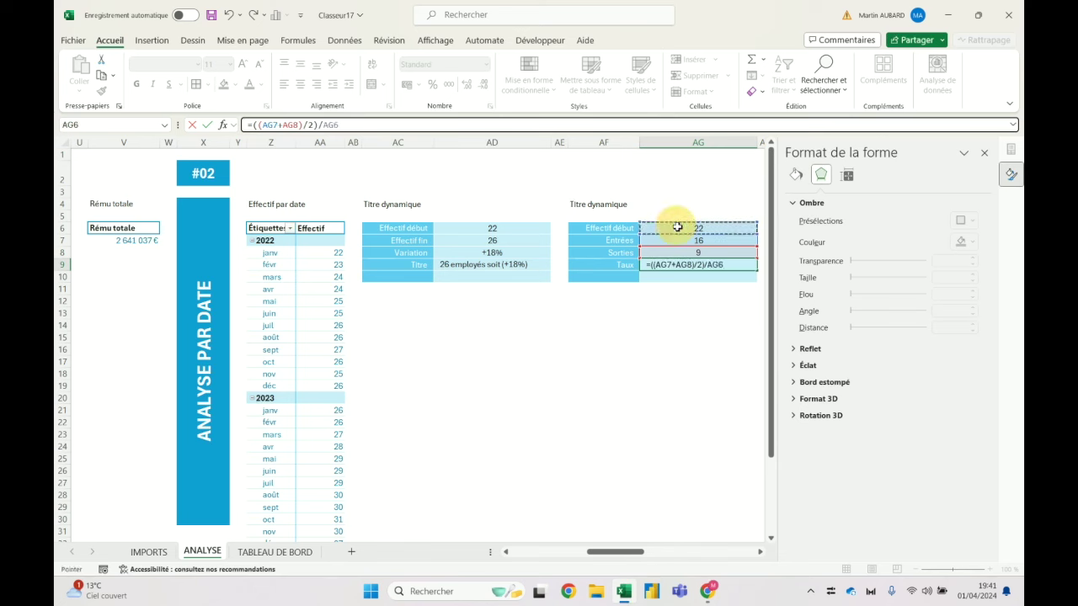
key(Return)
key(Up)
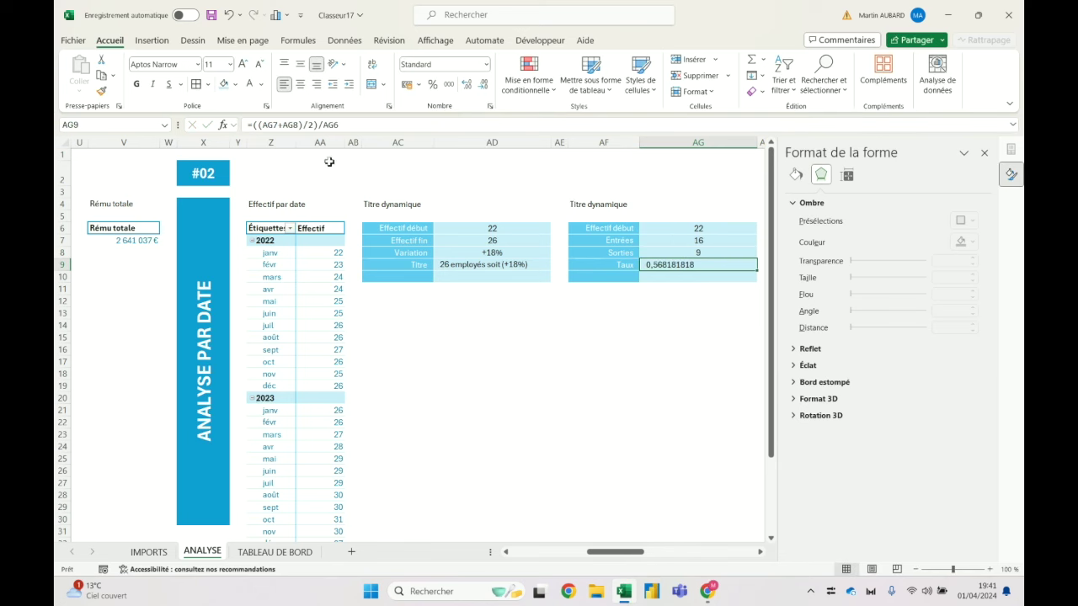
click(432, 85)
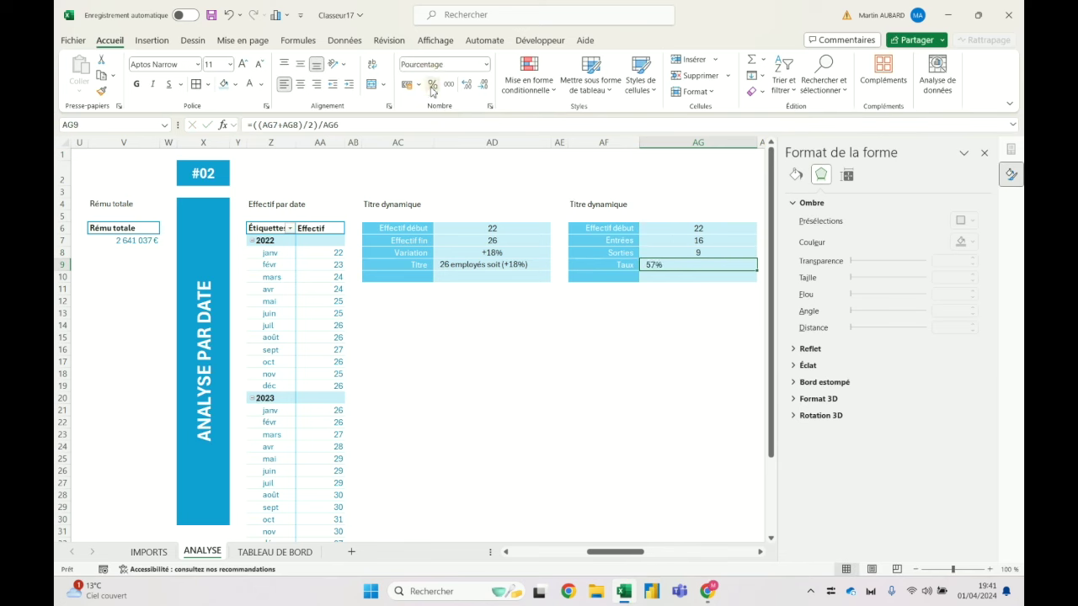
click(275, 551)
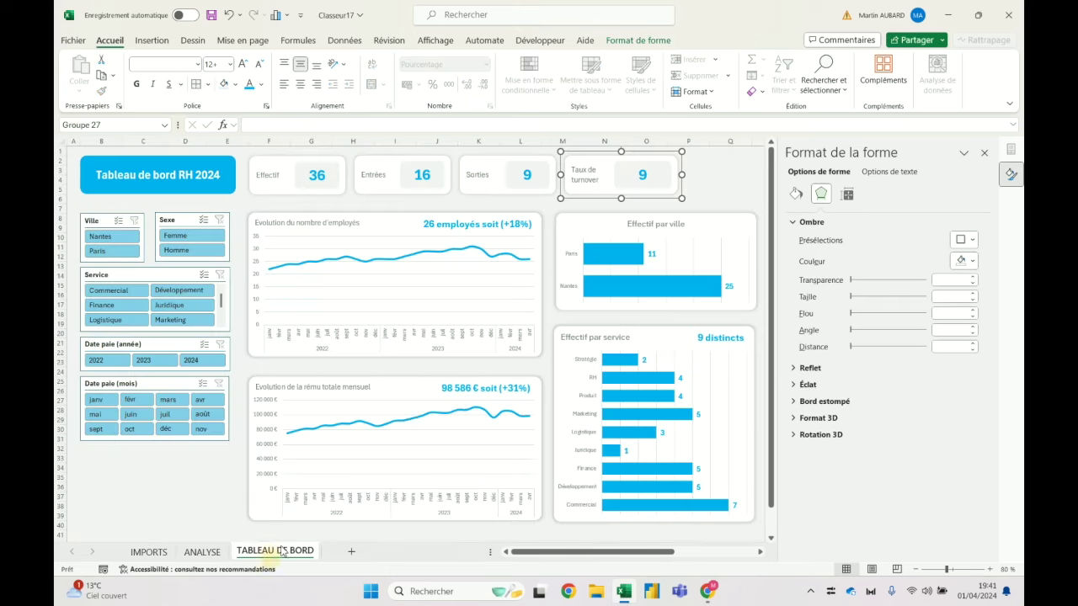
Deselect the turnover card, scroll the dashboard, and go back to the ANALYSE sheet.
click(157, 486)
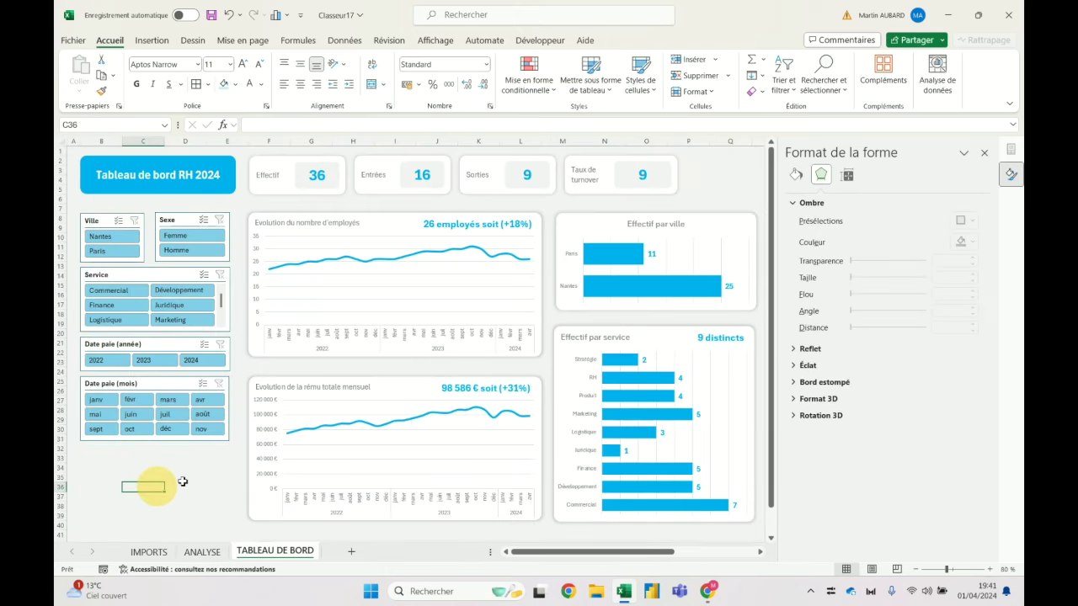
click(983, 153)
scroll(547, 412, down, 5)
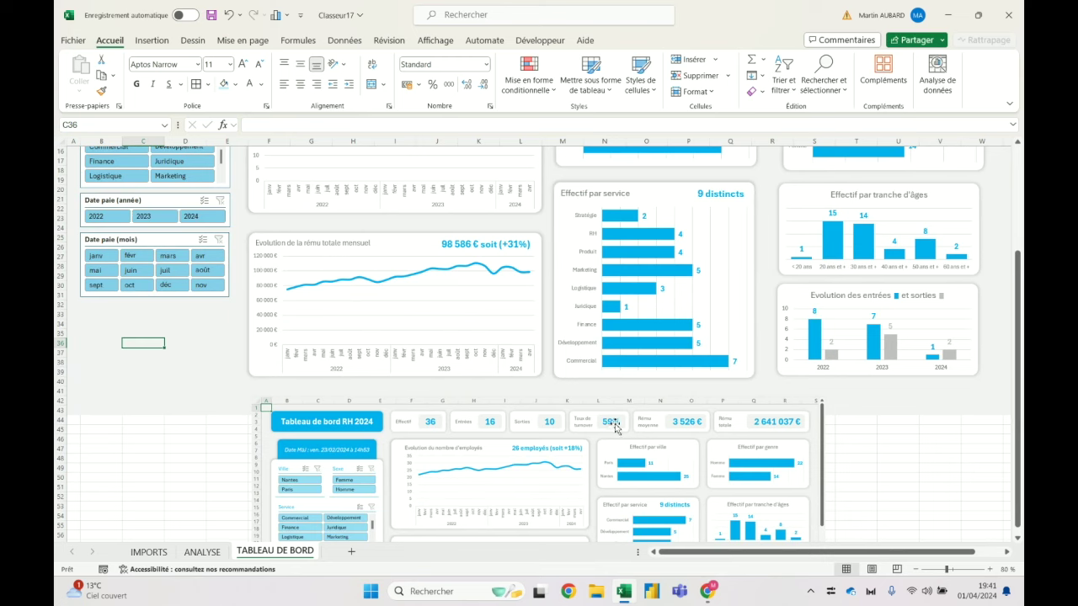
scroll(620, 427, down, 3)
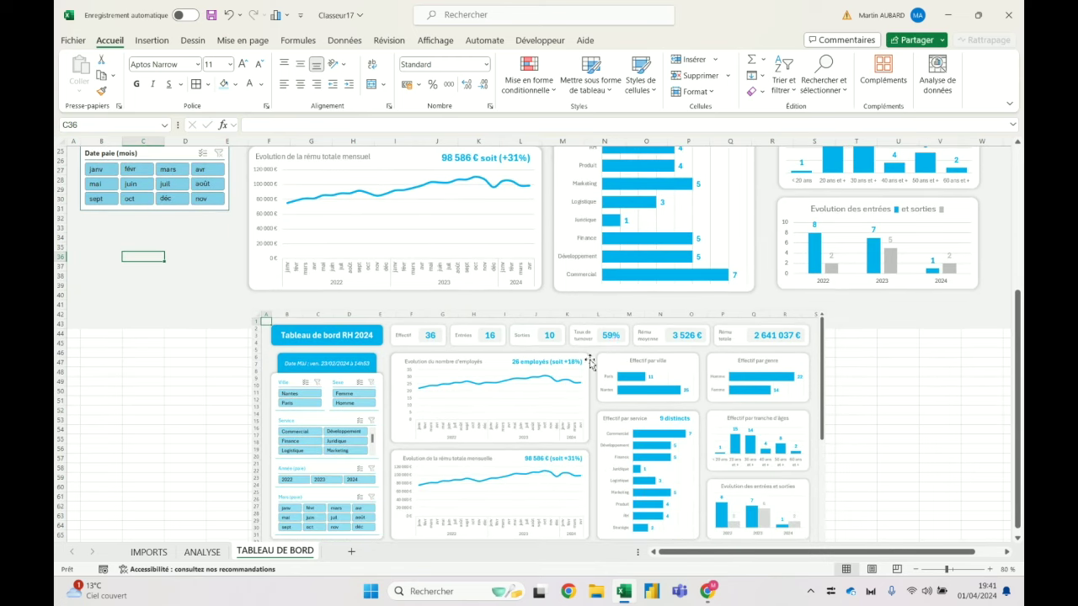
scroll(612, 348, up, 8)
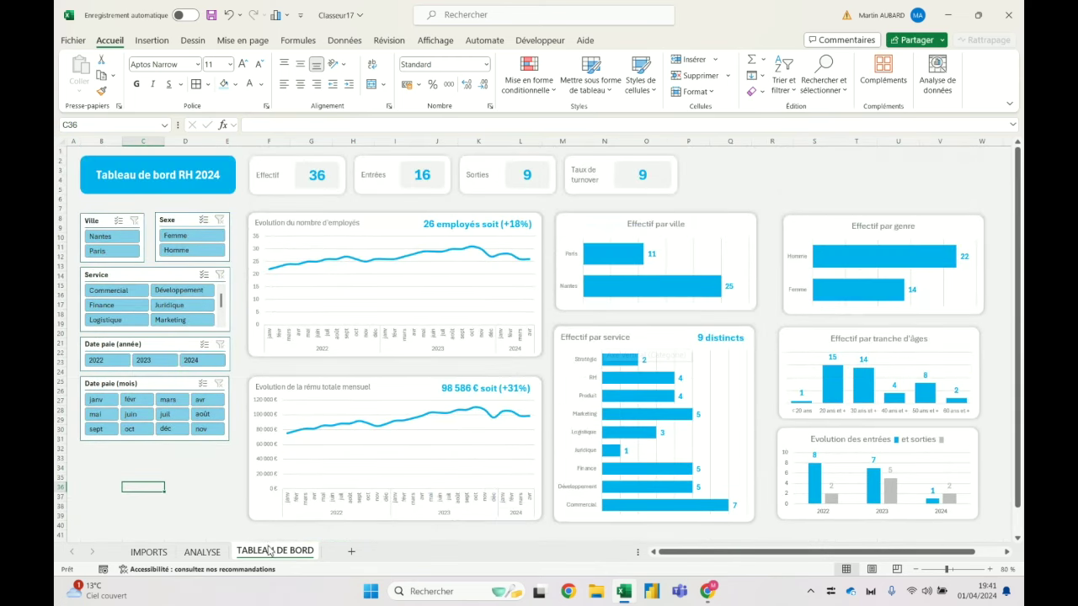
click(203, 551)
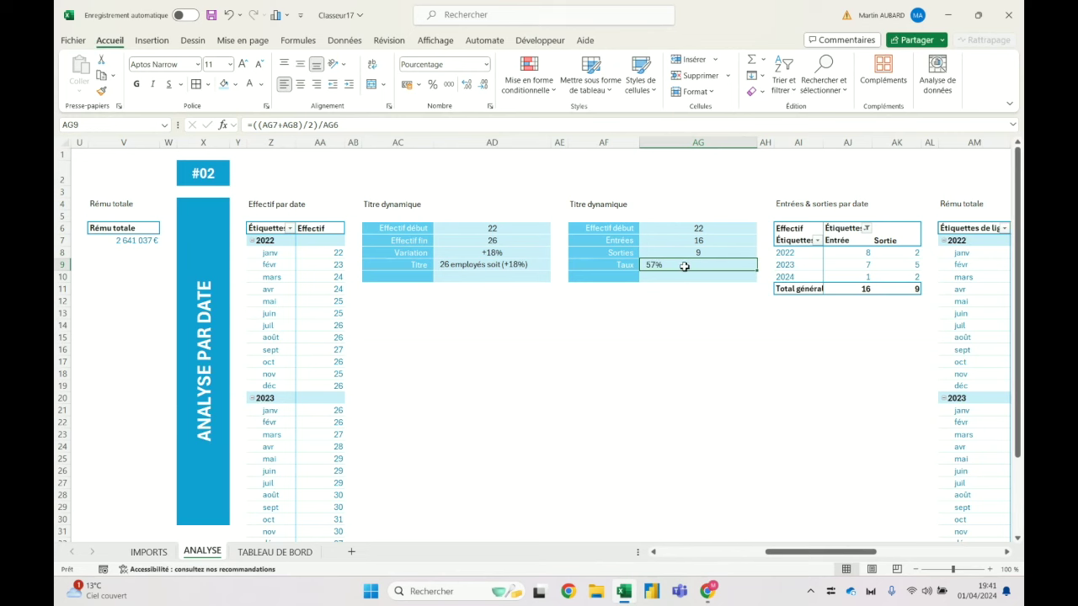
Change the AF9 label from Taux to 'Taux de turnover'.
click(598, 267)
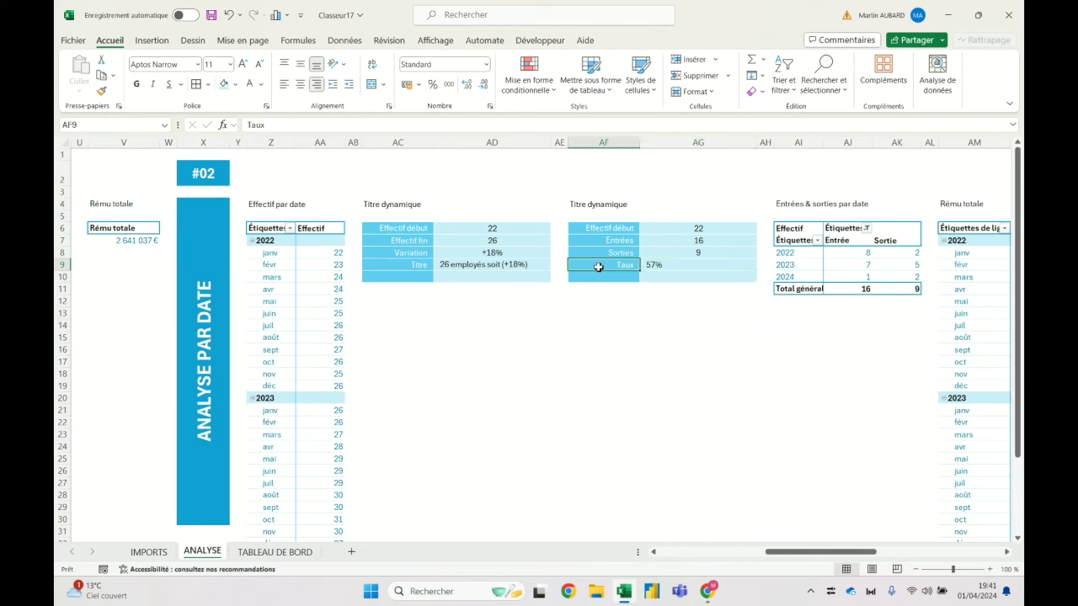
text(Tit)
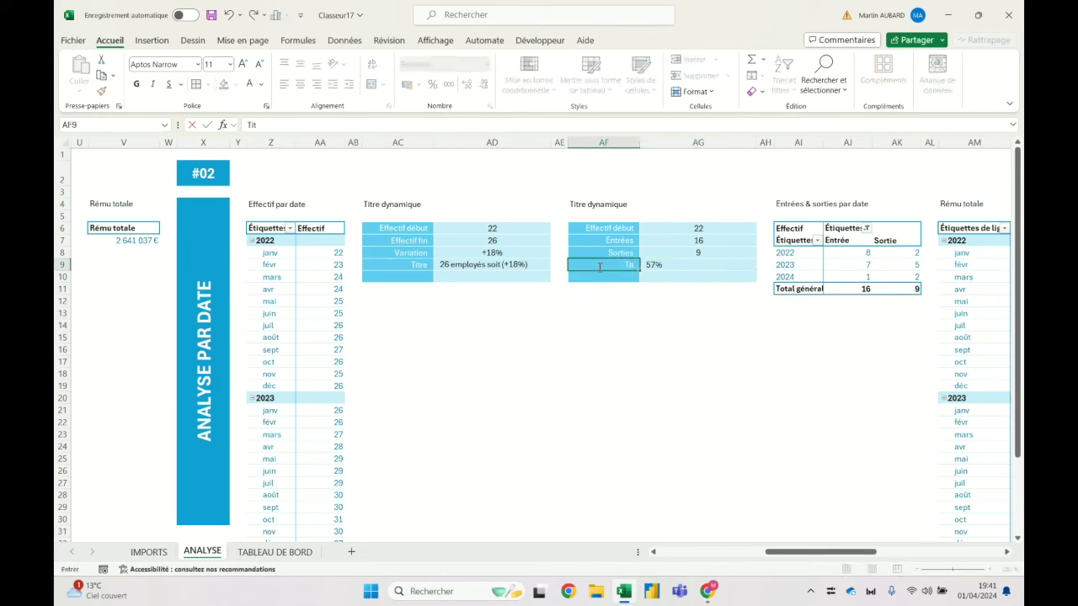
key(BackSpace)
key(BackSpace)
text(aux)
key(ctrl+Return)
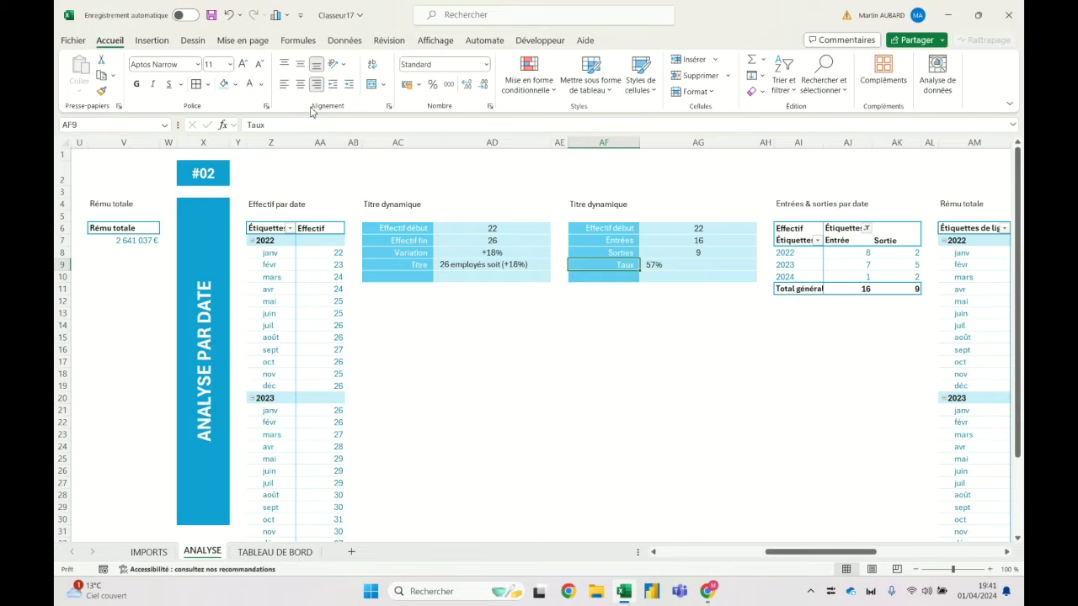
click(308, 128)
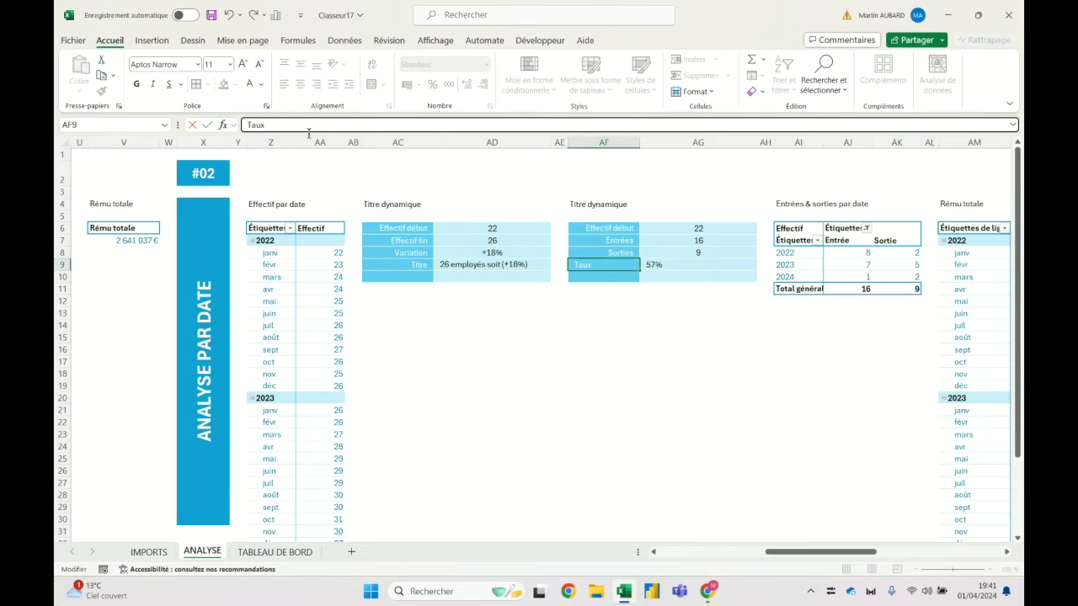
text( de turnover)
key(Return)
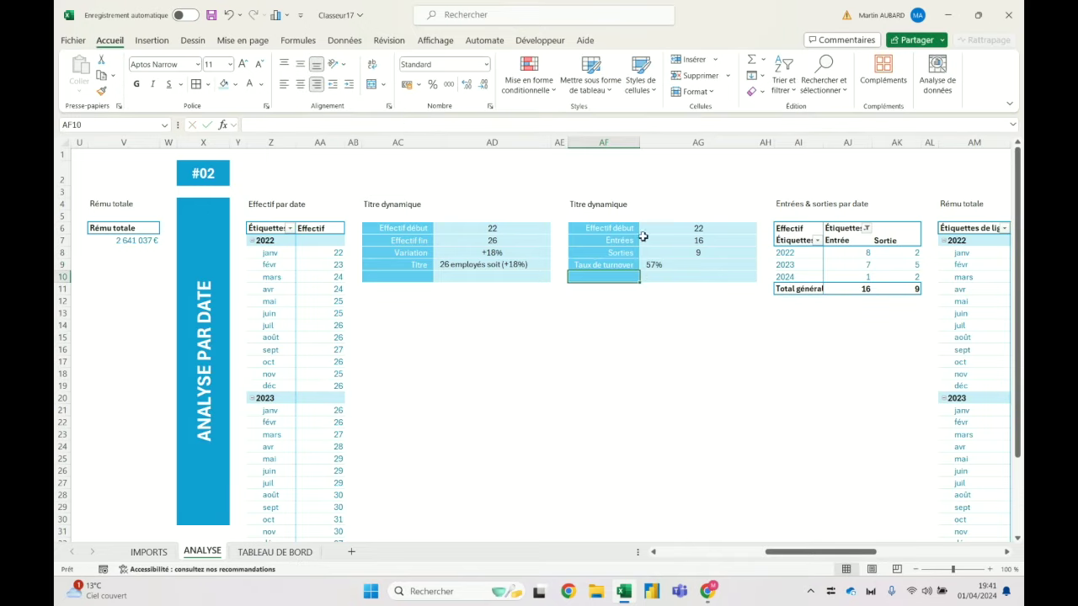
Centre the 57% turnover result in AG9.
click(678, 261)
click(300, 83)
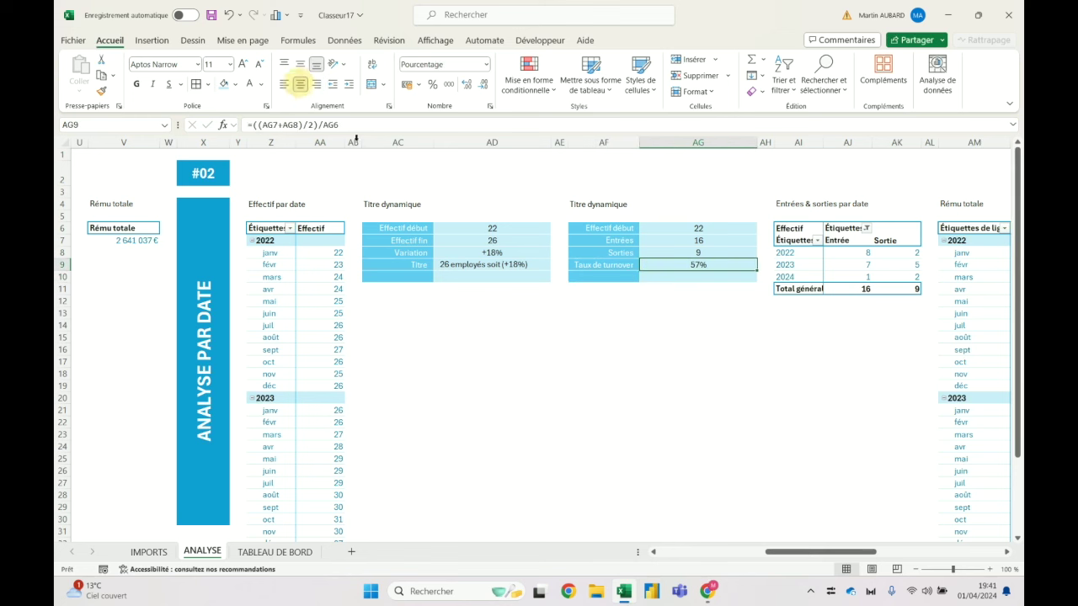
click(296, 552)
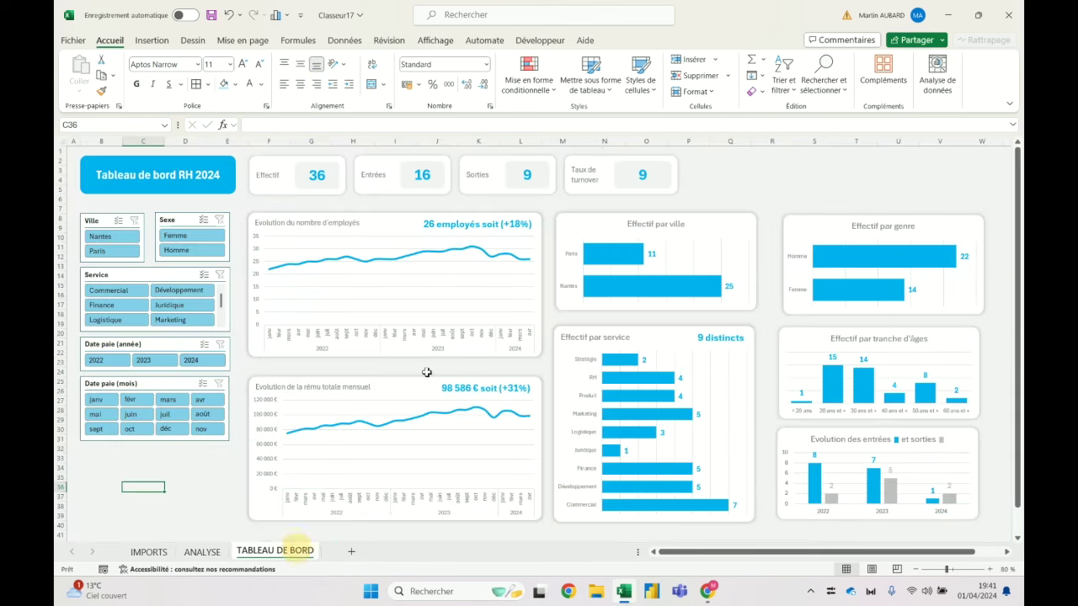
Link the turnover card's value box to =ANALYSE!AG9 so it shows 57%.
click(651, 171)
click(650, 172)
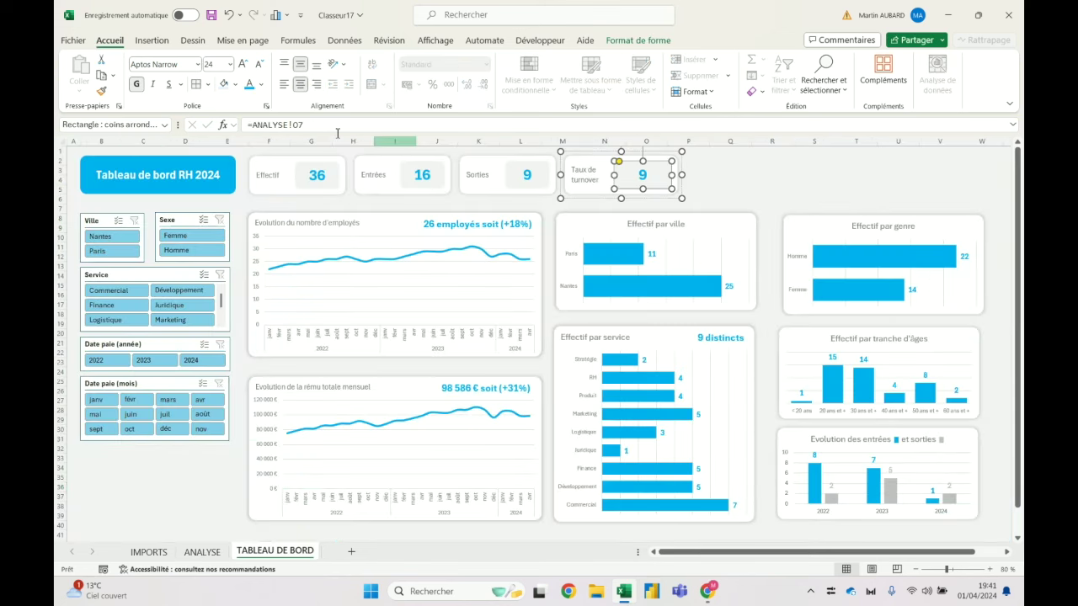
click(331, 124)
text(AG9)
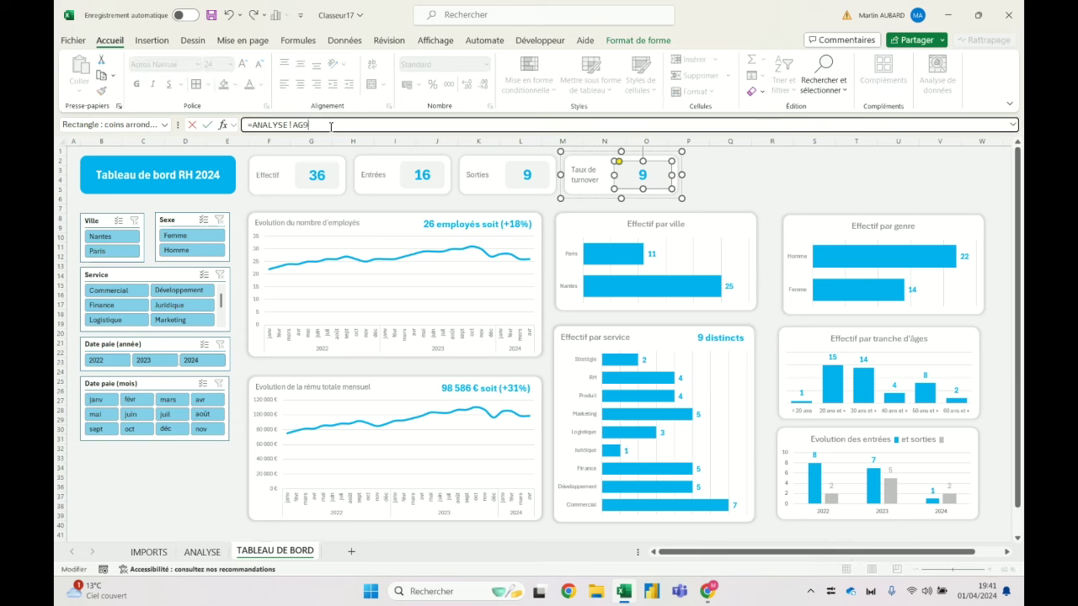
key(Return)
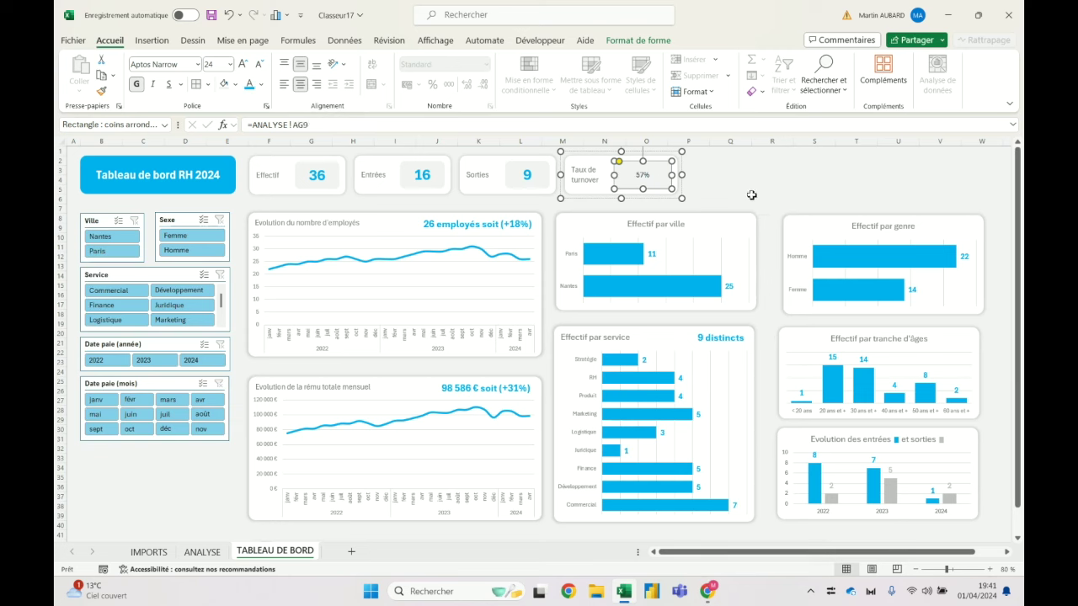
click(751, 194)
Format the 57% value at 24 pt, bold, in blue.
click(665, 174)
click(665, 173)
double_click(245, 68)
double_click(244, 68)
click(244, 67)
double_click(243, 67)
click(250, 83)
click(137, 83)
click(764, 190)
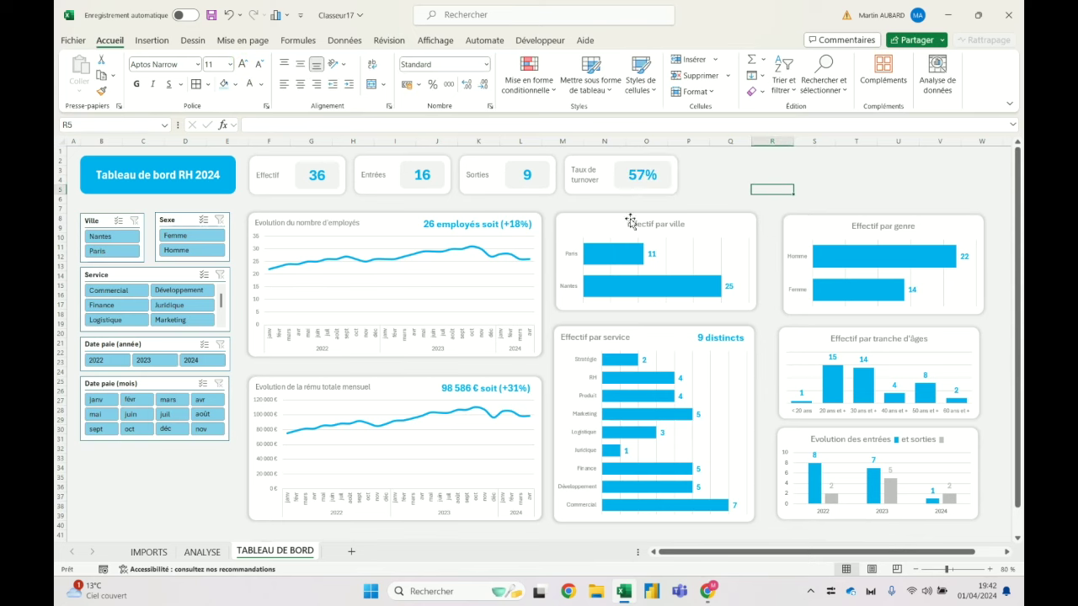
Filter the slicers to 2024, then Nantes, then Paris, and open ANALYSE to inspect the #REF! turnover.
click(212, 366)
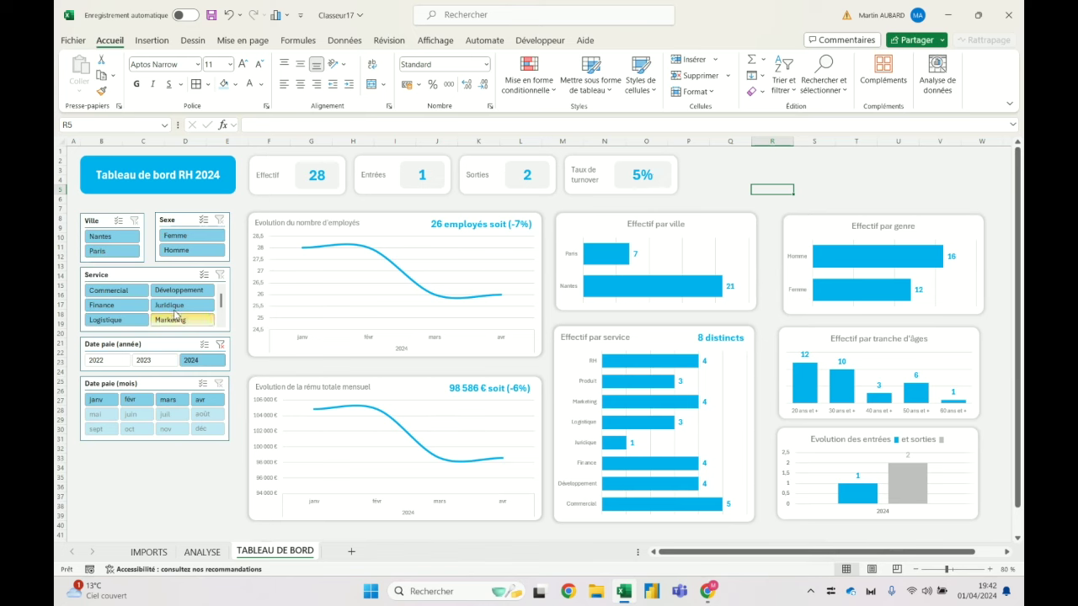
click(123, 239)
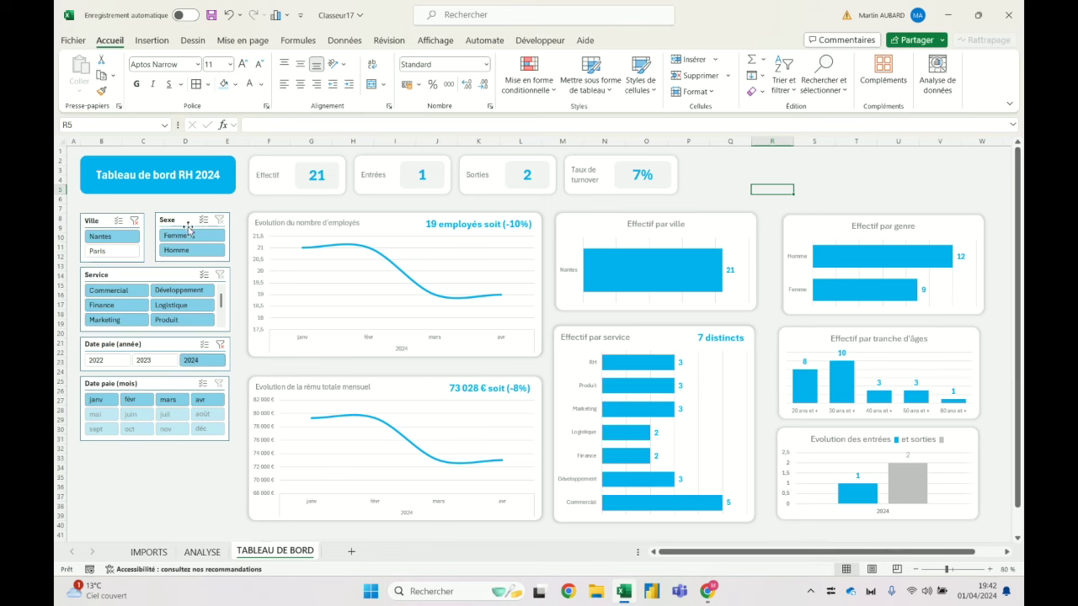
click(133, 250)
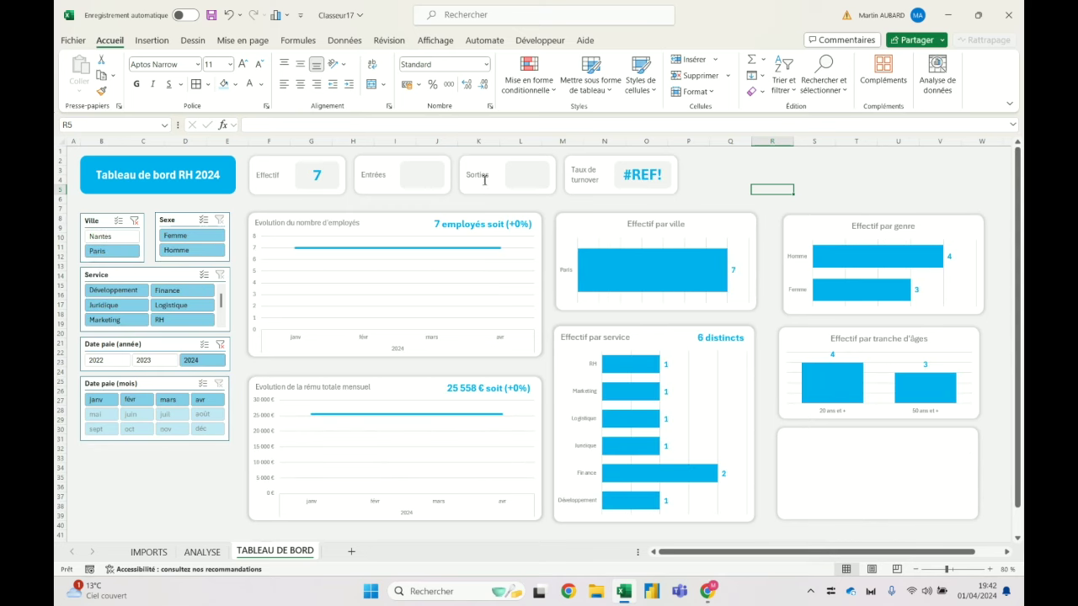
click(202, 551)
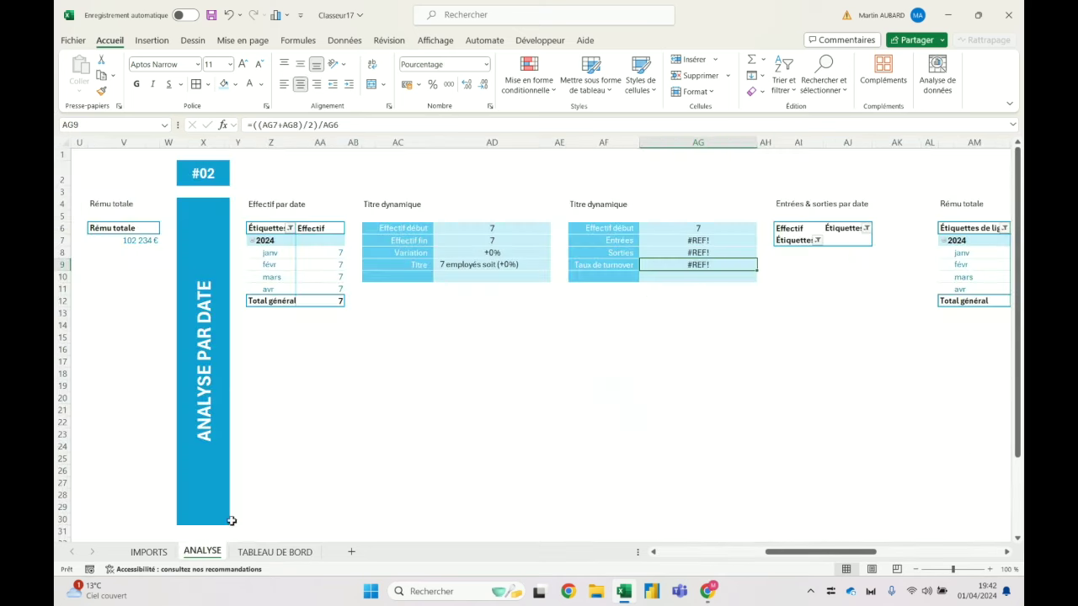
Wrap the AG9 turnover formula as =SIERREUR(((AG7+AG8)/2)/AG6;0) so errors return 0%.
click(671, 241)
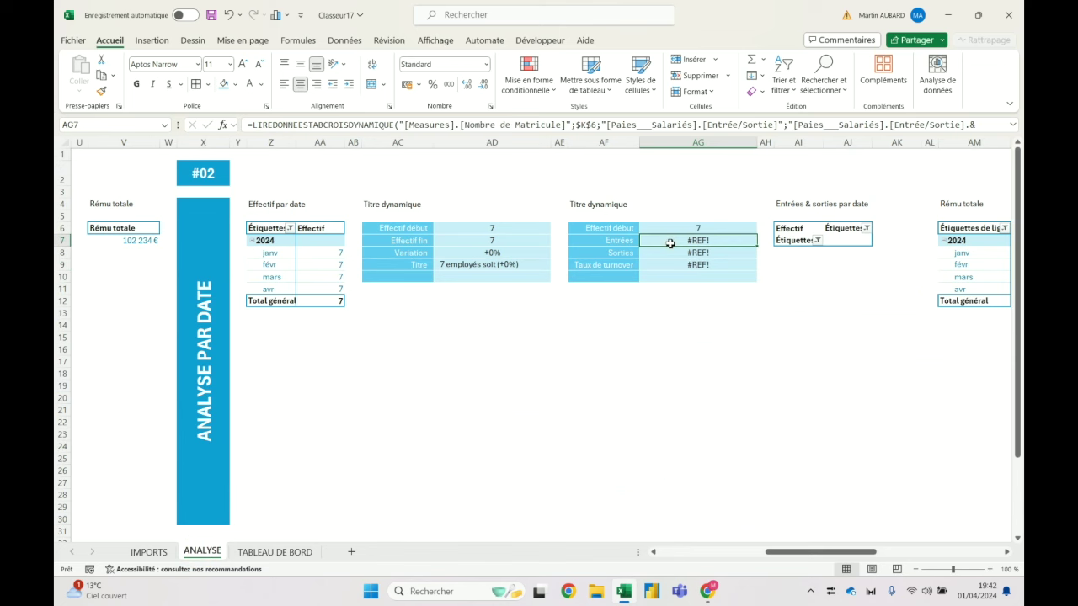
double_click(671, 264)
text(sierreur()
key(End)
text(;0))
key(Return)
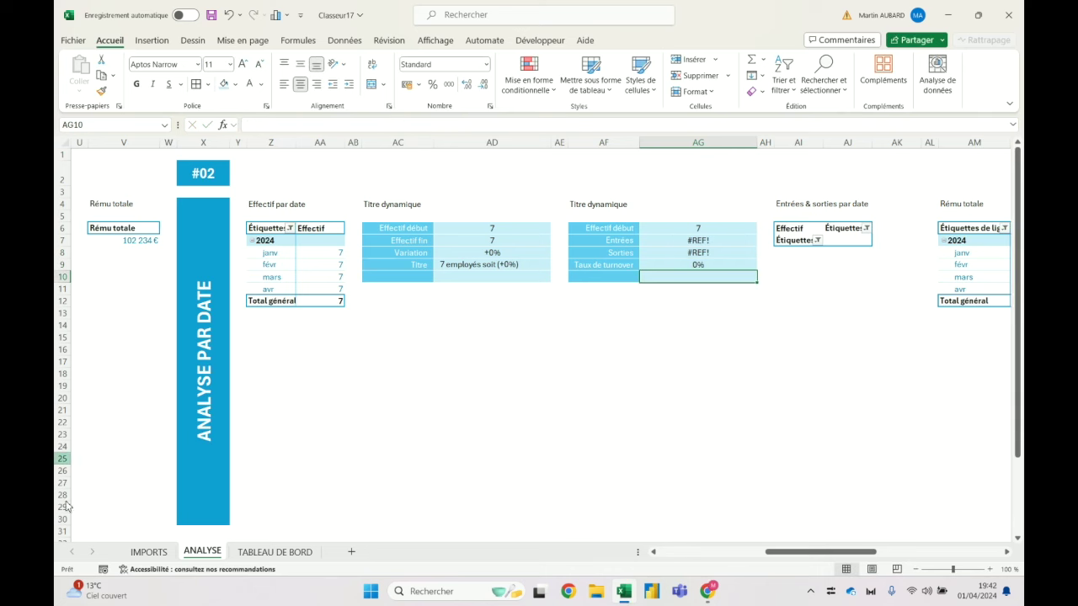
click(250, 553)
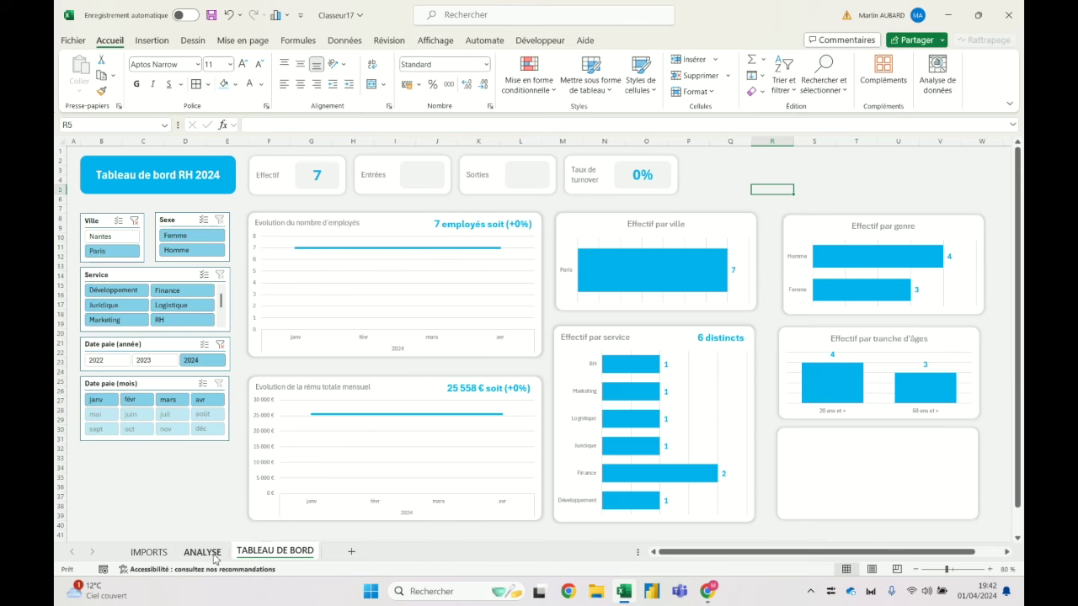
Filter to Femme, then clear the city, sex, service and year slicer filters.
click(179, 239)
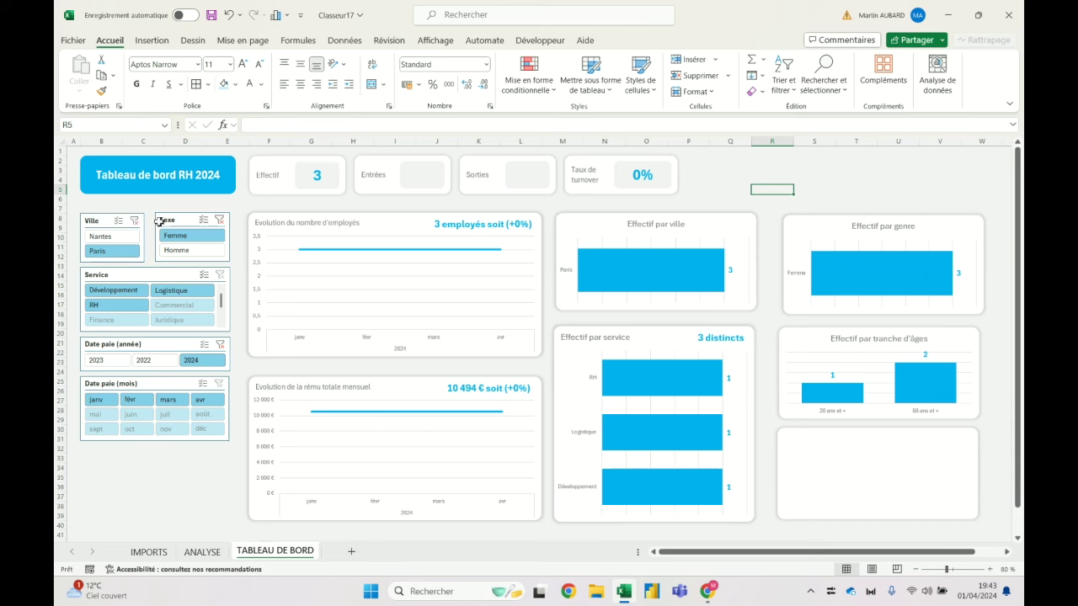
click(219, 221)
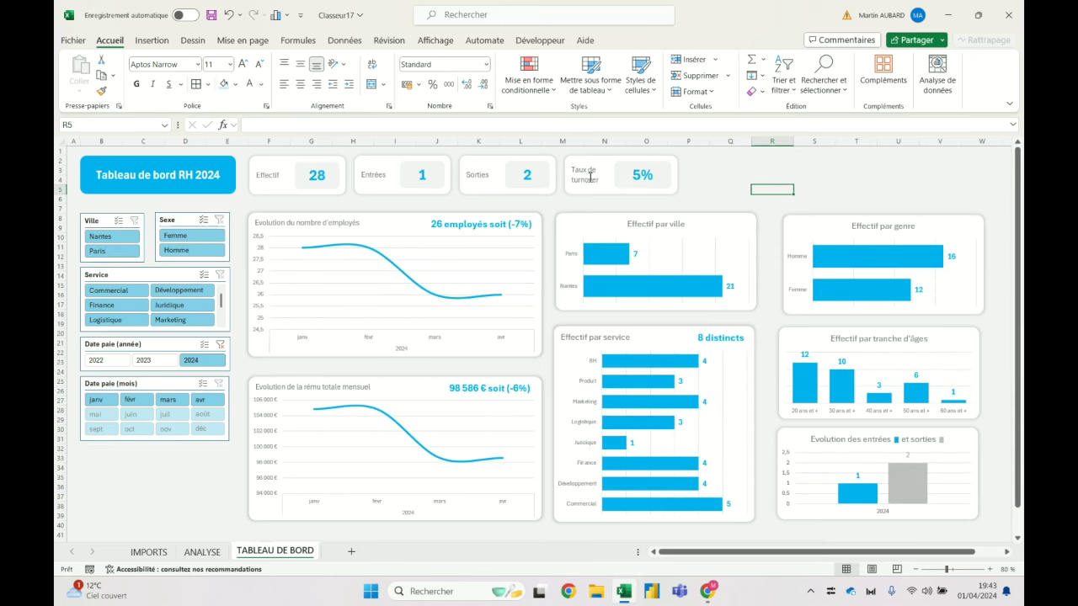
click(220, 344)
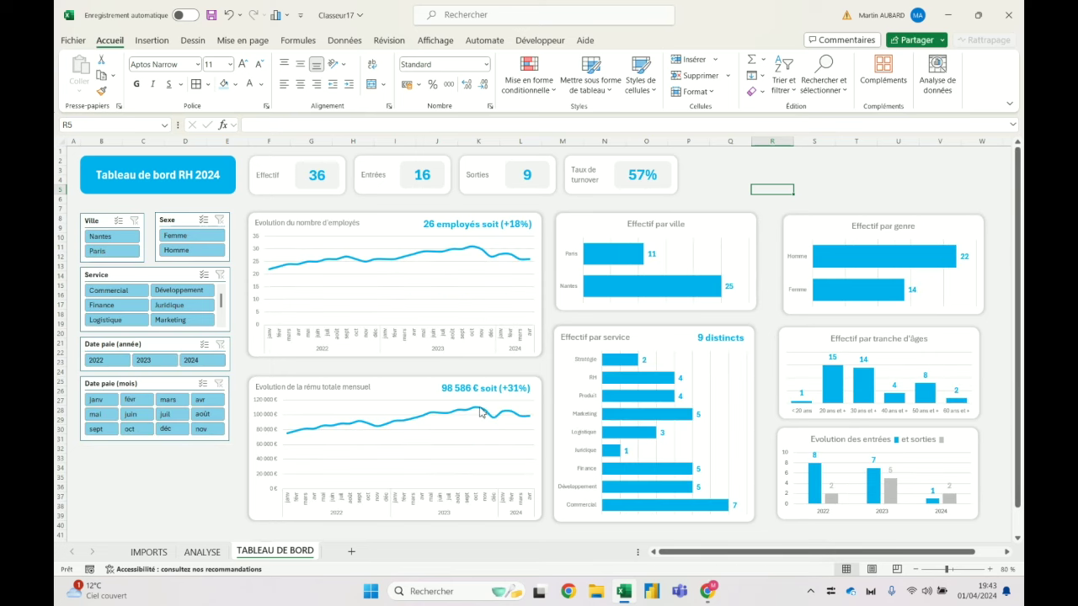
Scroll to the reference dashboard image and compare it with the restored KPI cards.
scroll(483, 413, down, 8)
click(648, 341)
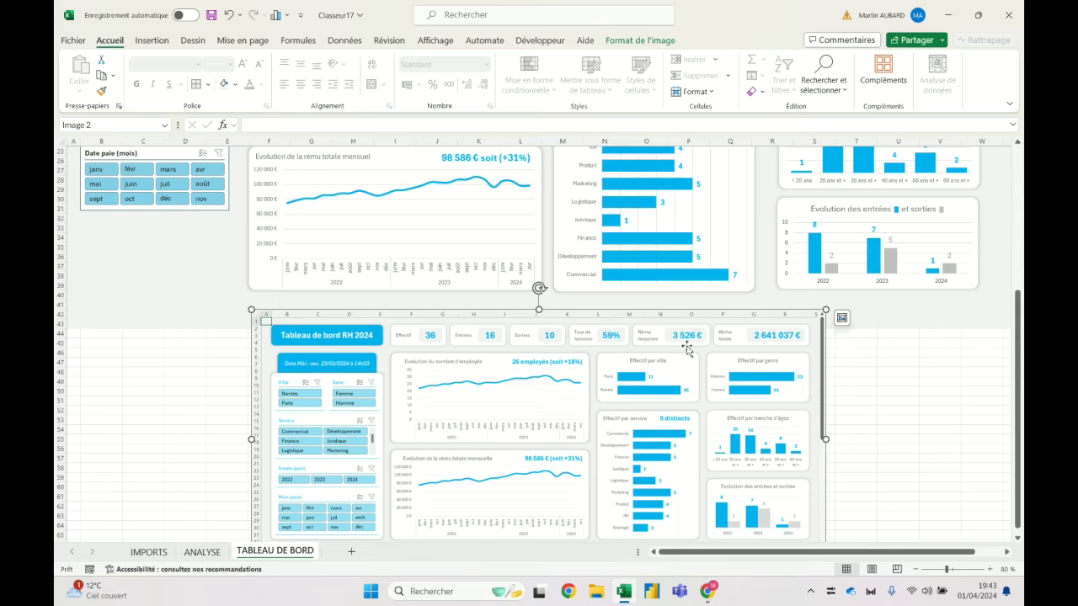
scroll(637, 352, up, 5)
scroll(635, 352, up, 3)
scroll(635, 352, down, 6)
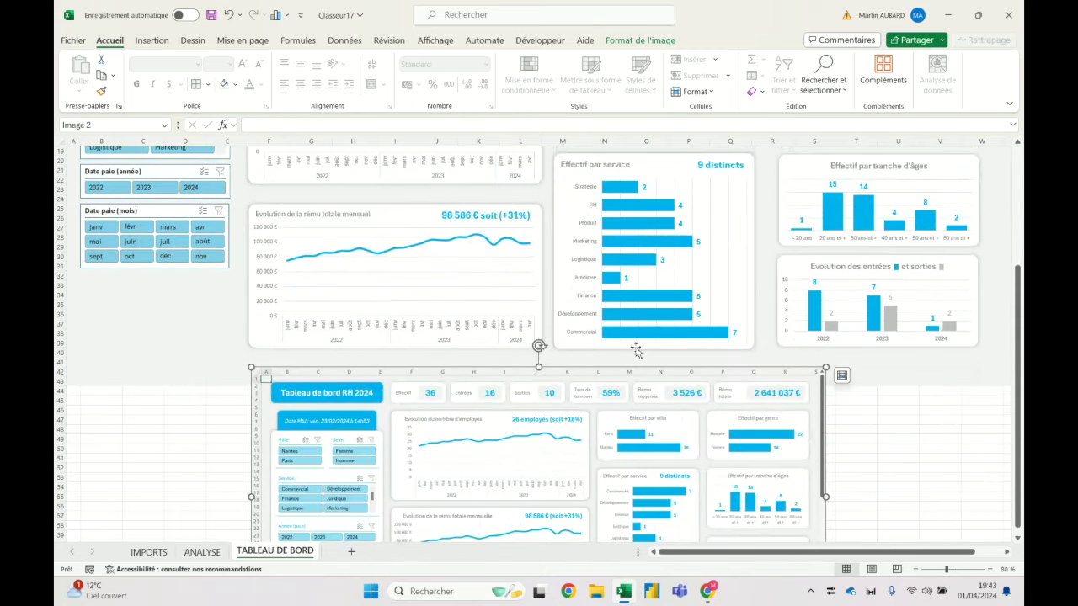
scroll(636, 352, down, 2)
scroll(635, 352, up, 4)
scroll(636, 352, up, 4)
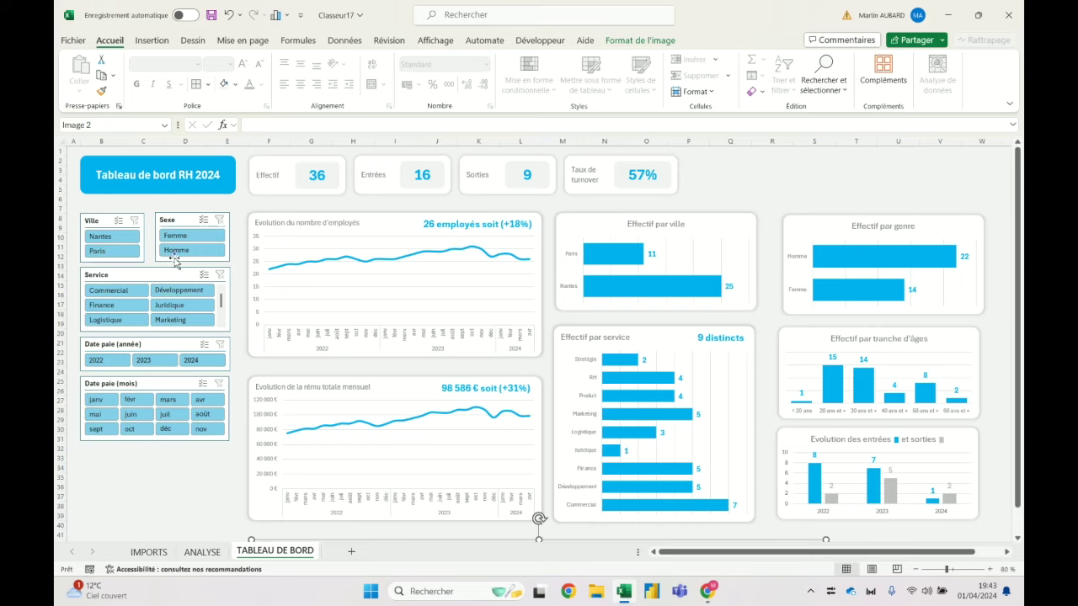
scroll(175, 262, down, 4)
scroll(295, 354, down, 5)
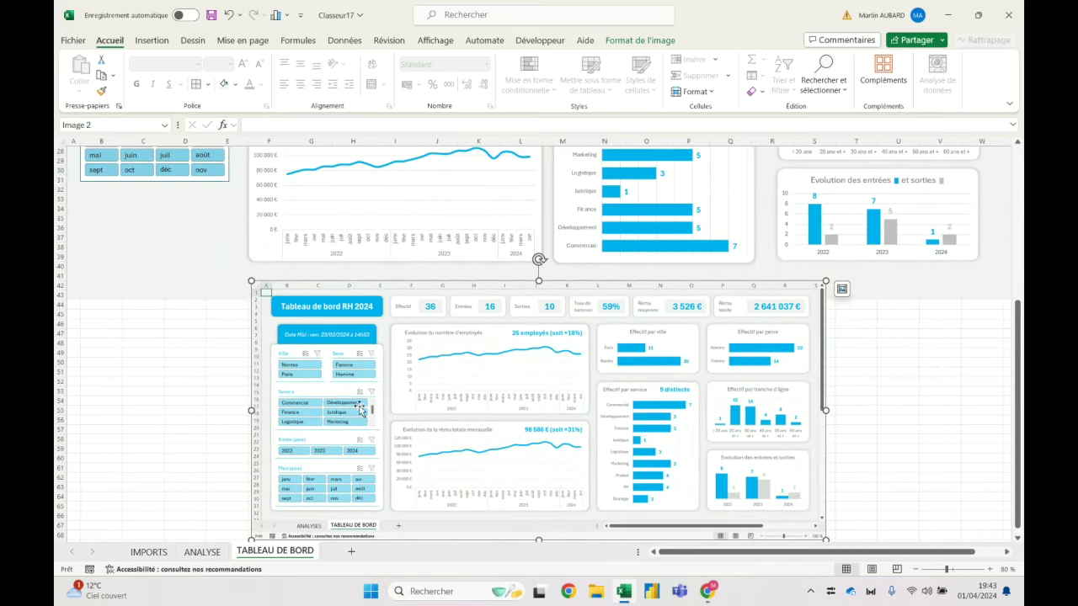
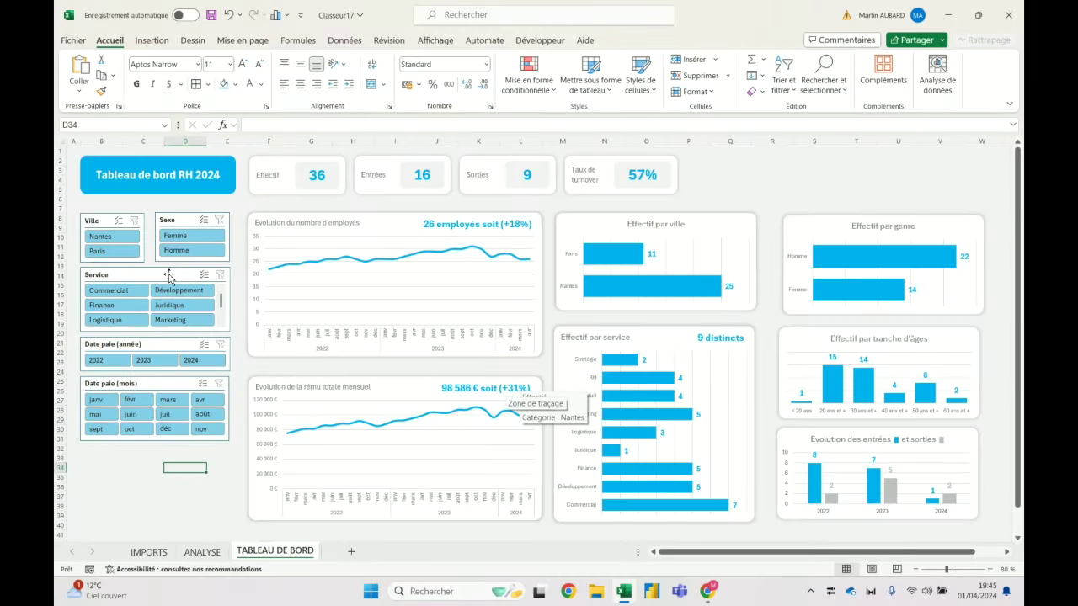
Select all dashboard objects with Ctrl+A and nudge them one step to the right.
click(260, 164)
key(ctrl+a)
ctrl+click(228, 163)
key(Right)
key(Right)
key(Right)
key(Right)
key(Right)
key(Right)
key(Right)
key(Right)
key(Right)
key(Right)
key(Right)
key(Right)
key(Right)
key(Right)
key(Right)
key(Right)
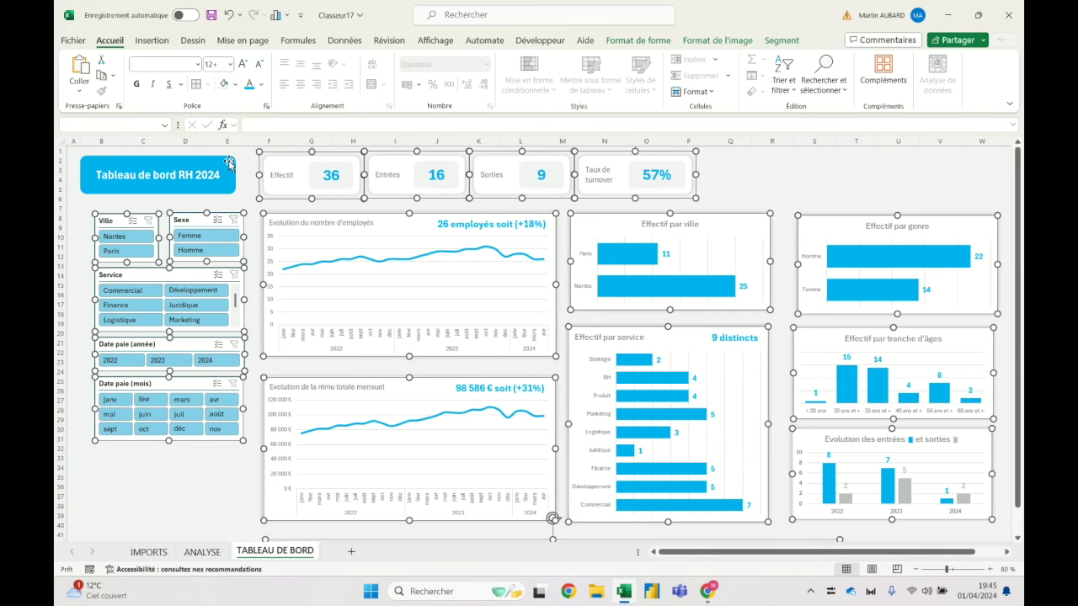
key(Escape)
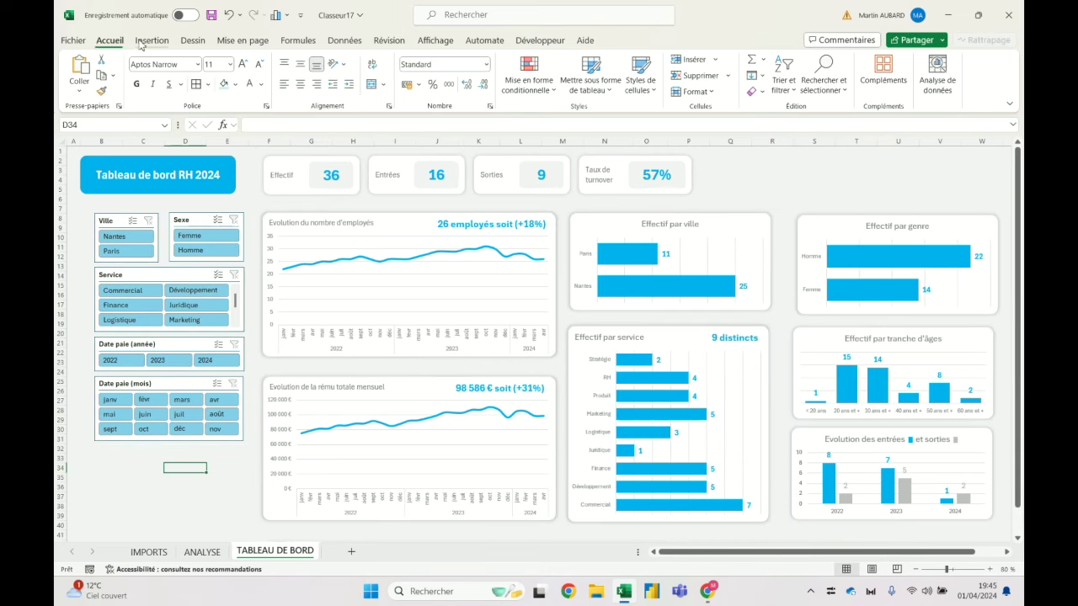
Scroll down to check the reference picture, then return to the top of the dashboard.
scroll(477, 404, down, 5)
scroll(396, 401, down, 5)
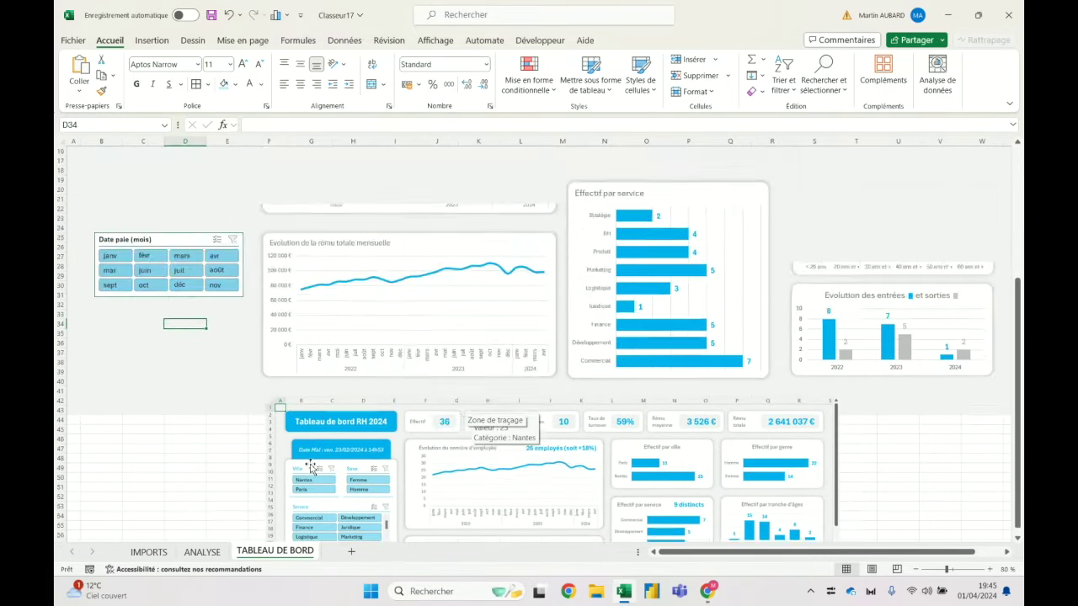
scroll(312, 468, up, 5)
scroll(299, 421, up, 5)
click(151, 41)
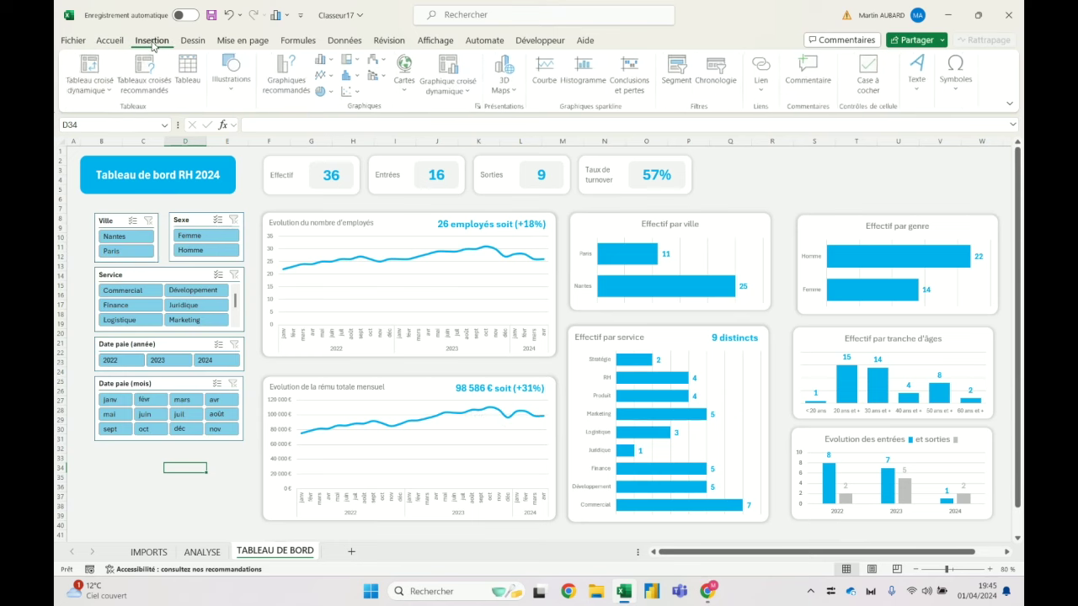
Paste a copy of the Effectif card near cell A7 and delete its label.
click(268, 193)
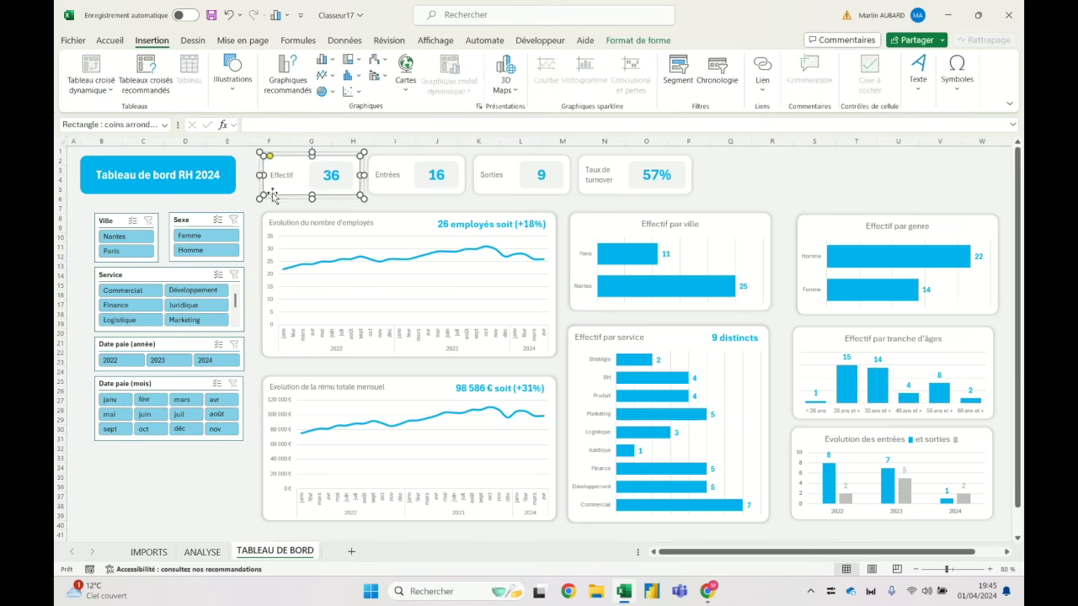
key(ctrl+c)
click(76, 206)
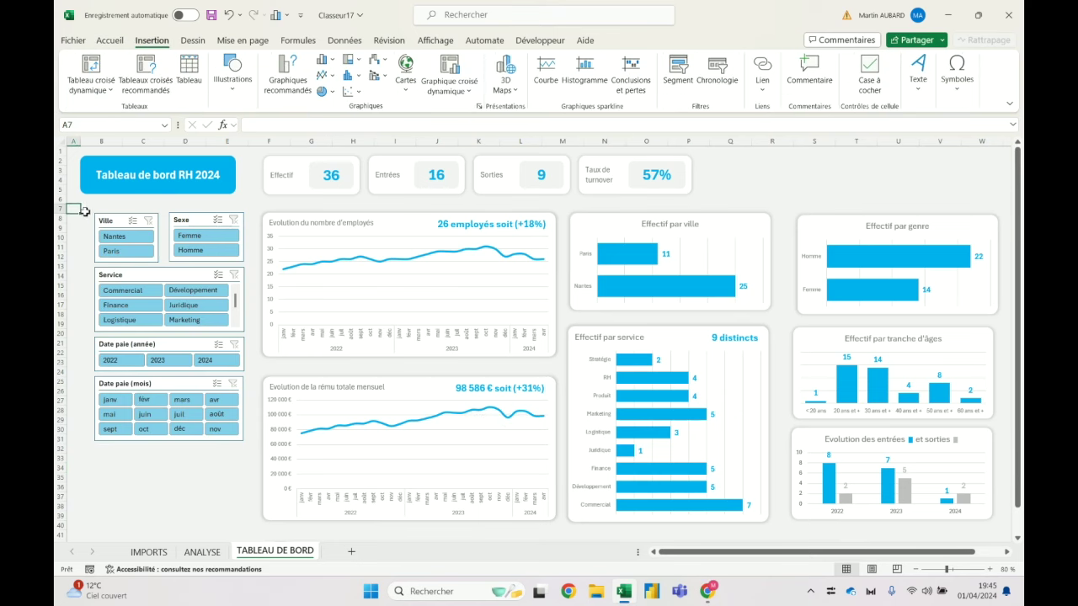
key(ctrl+v)
double_click(94, 225)
key(BackSpace)
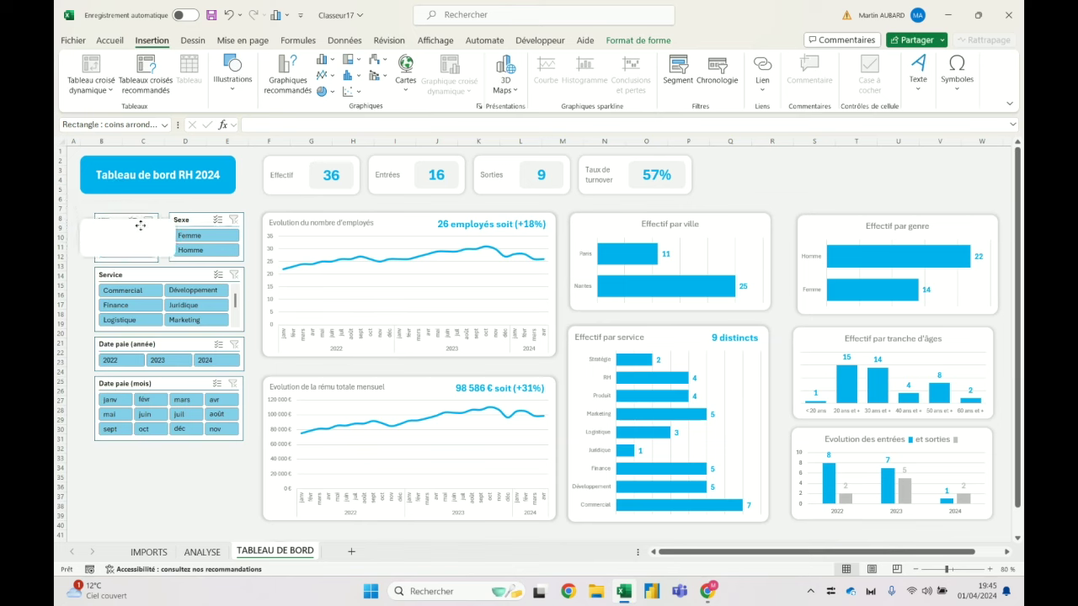
Stretch the blank card over the whole slicer column, down to about row 39.
mouse_move(139, 212)
mouse_down()
mouse_move(137, 243)
mouse_move(157, 256)
mouse_move(246, 254)
mouse_up()
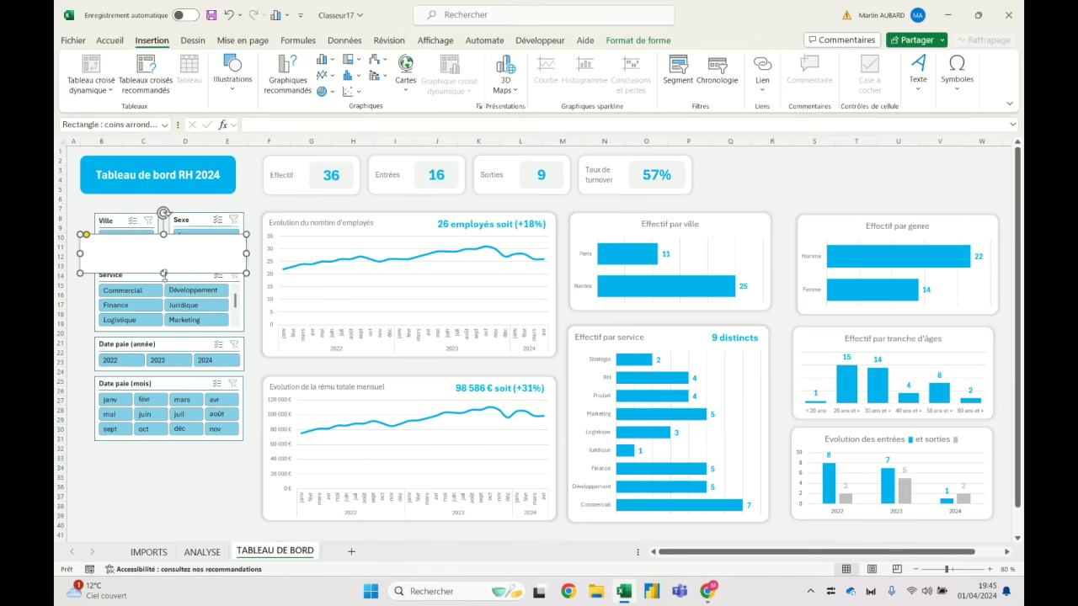
drag(163, 273, 162, 520)
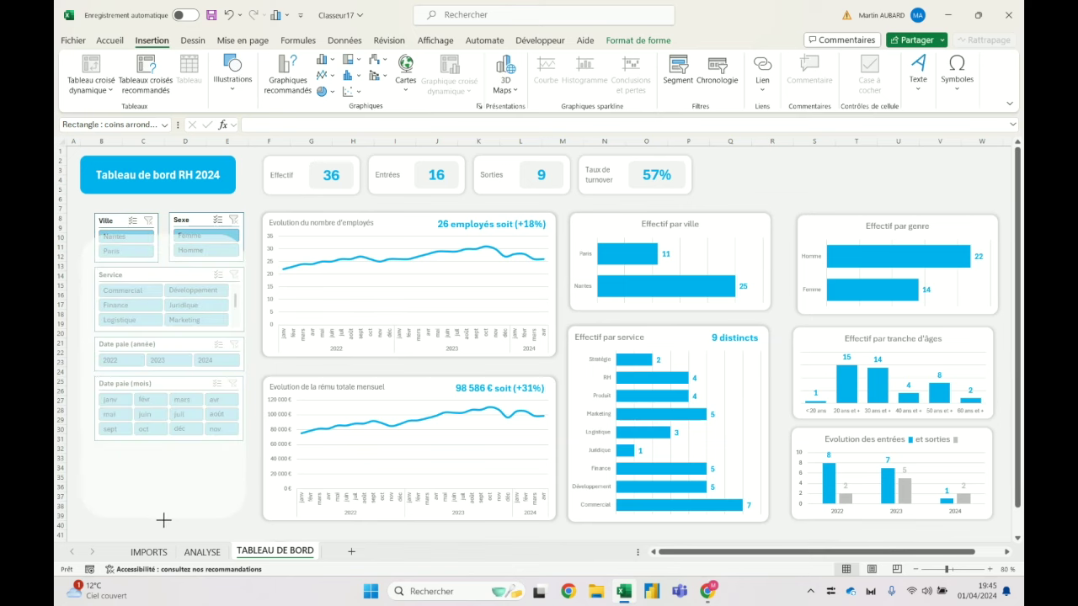
mouse_move(101, 237)
mouse_down()
mouse_move(90, 239)
mouse_move(104, 223)
mouse_up()
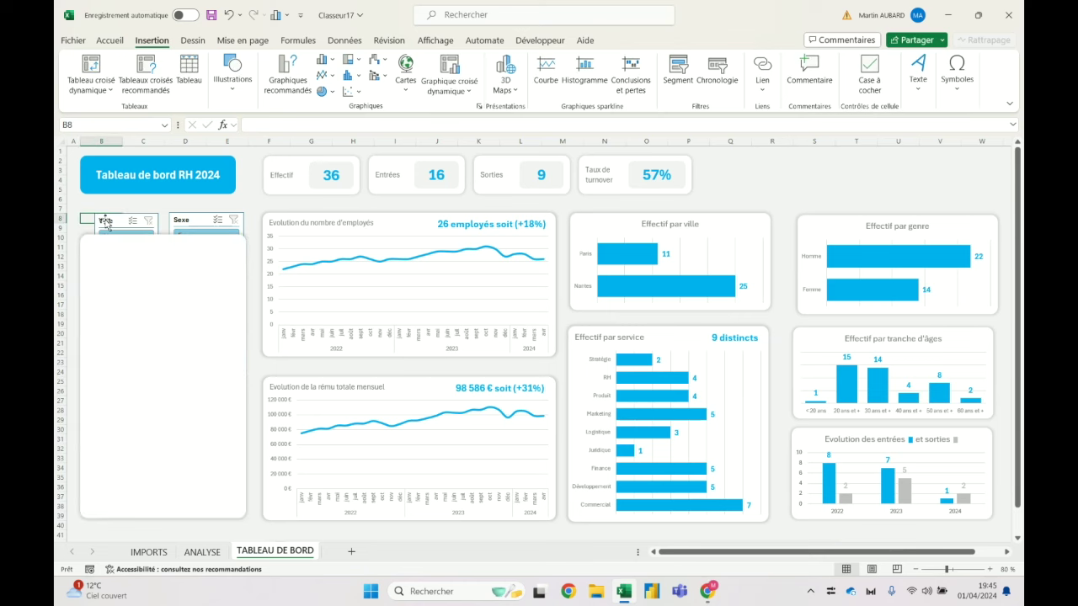
click(143, 262)
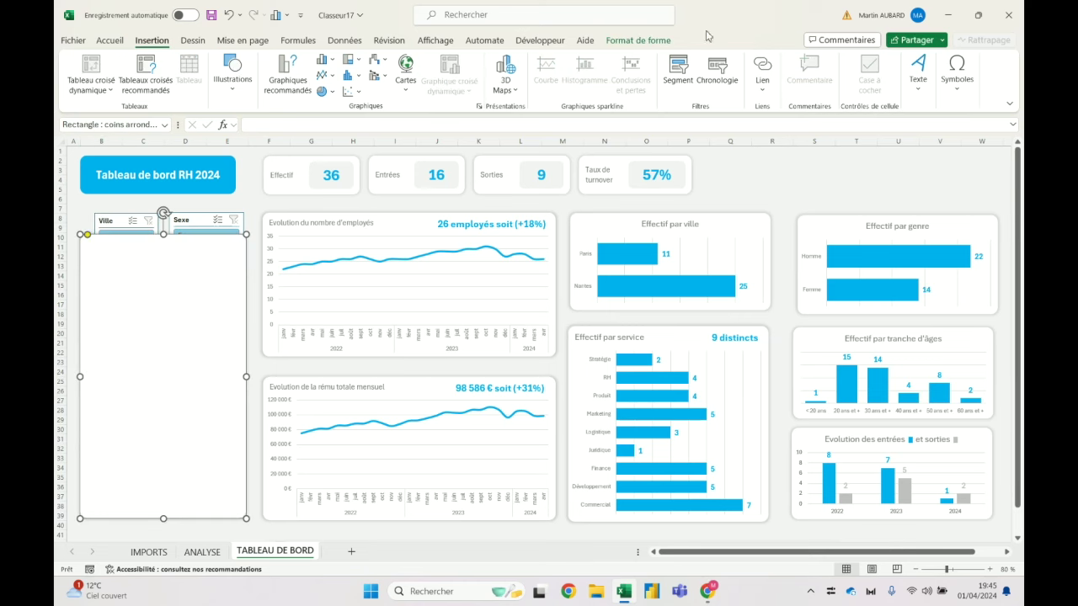
click(637, 40)
click(788, 75)
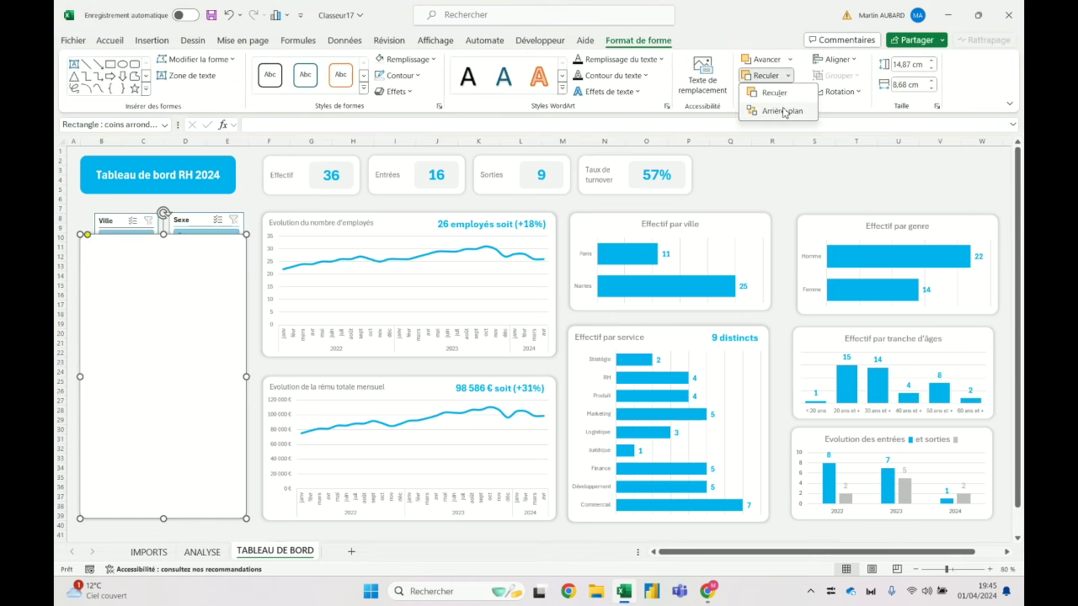
Send the blank panel to the back and move the five slicers down inside it.
click(783, 111)
click(136, 199)
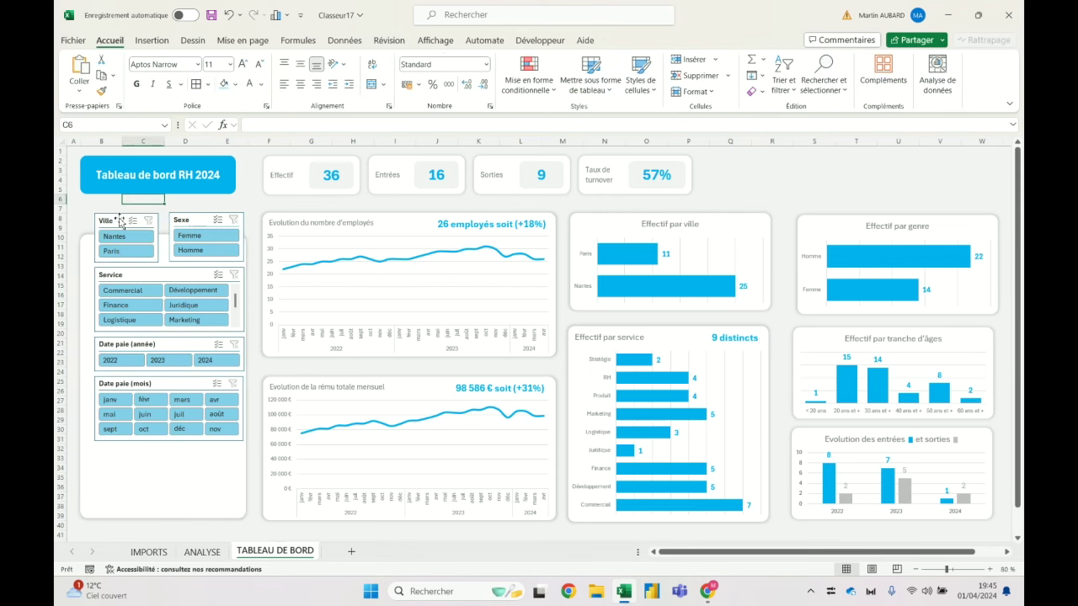
click(123, 220)
ctrl+click(185, 221)
ctrl+click(139, 275)
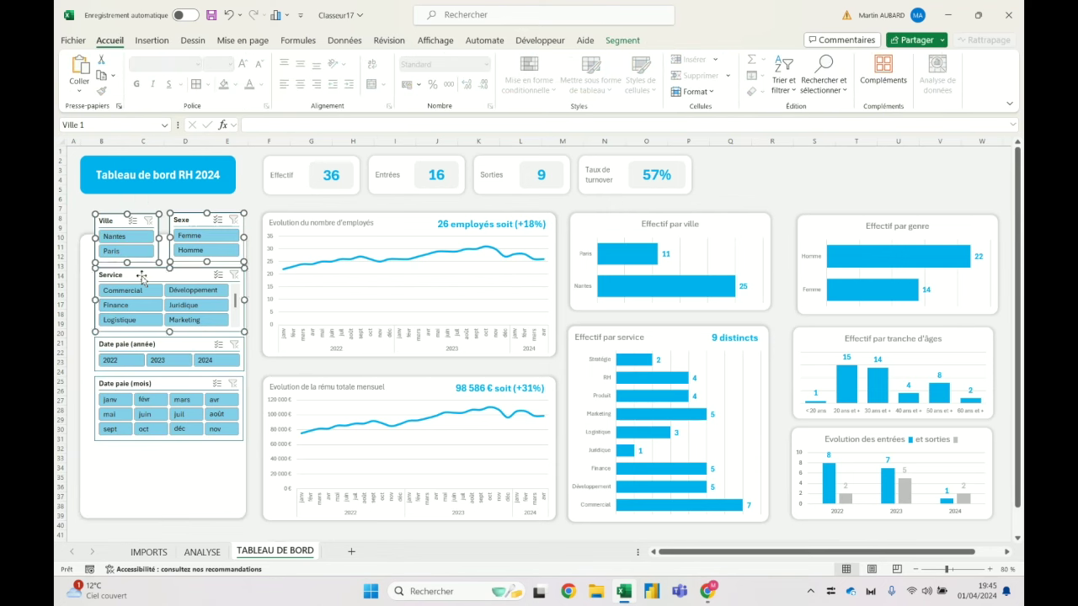
ctrl+click(138, 350)
ctrl+click(139, 386)
drag(139, 387, 139, 424)
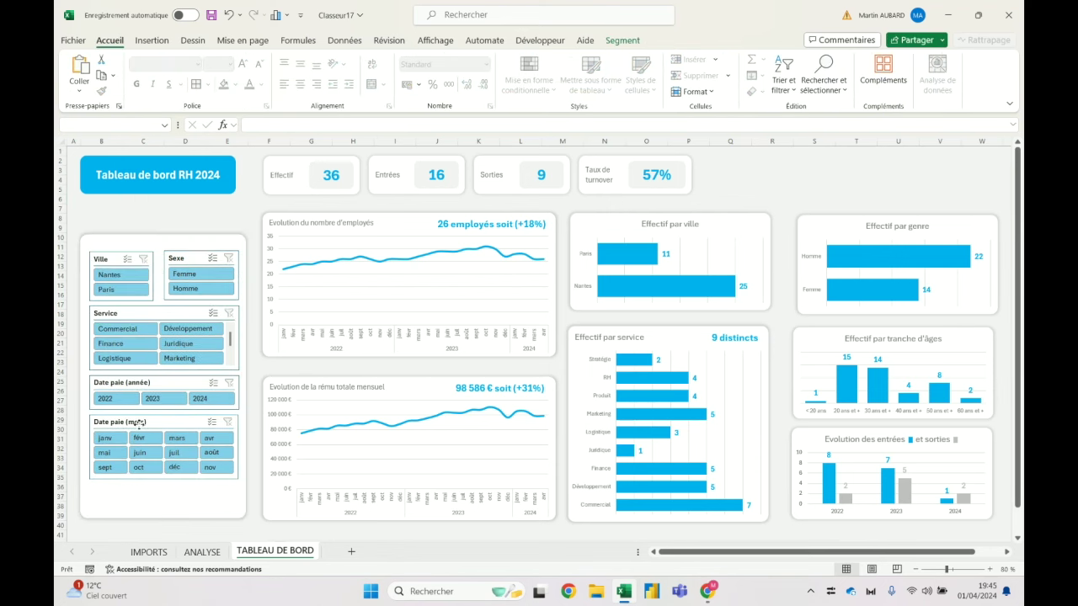
key(Escape)
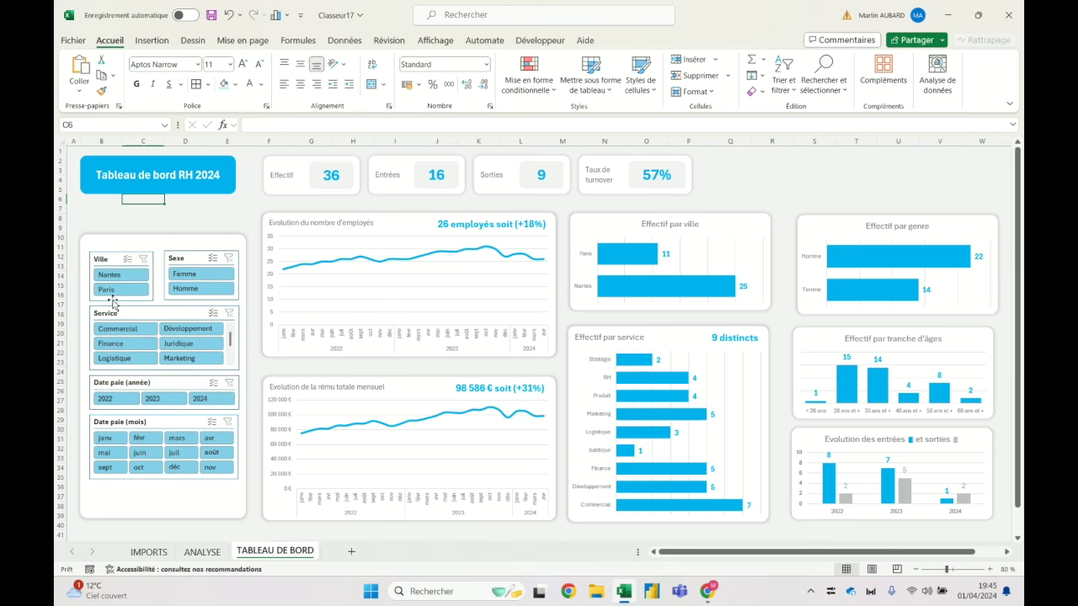
Set the button height of all five slicers to 0,8 cm.
click(118, 258)
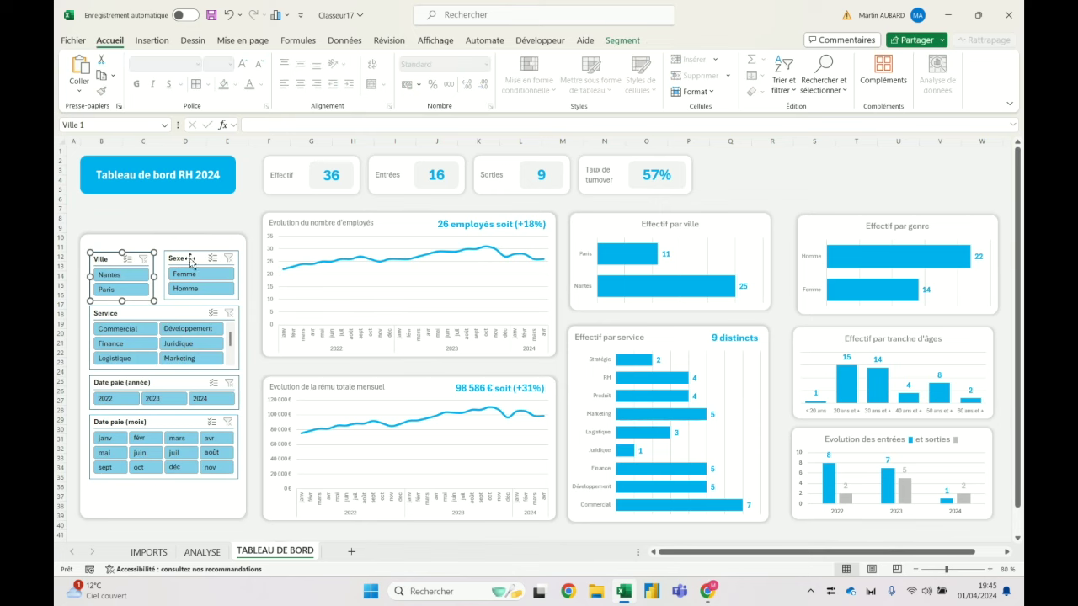
ctrl+click(193, 258)
ctrl+click(174, 319)
ctrl+click(170, 387)
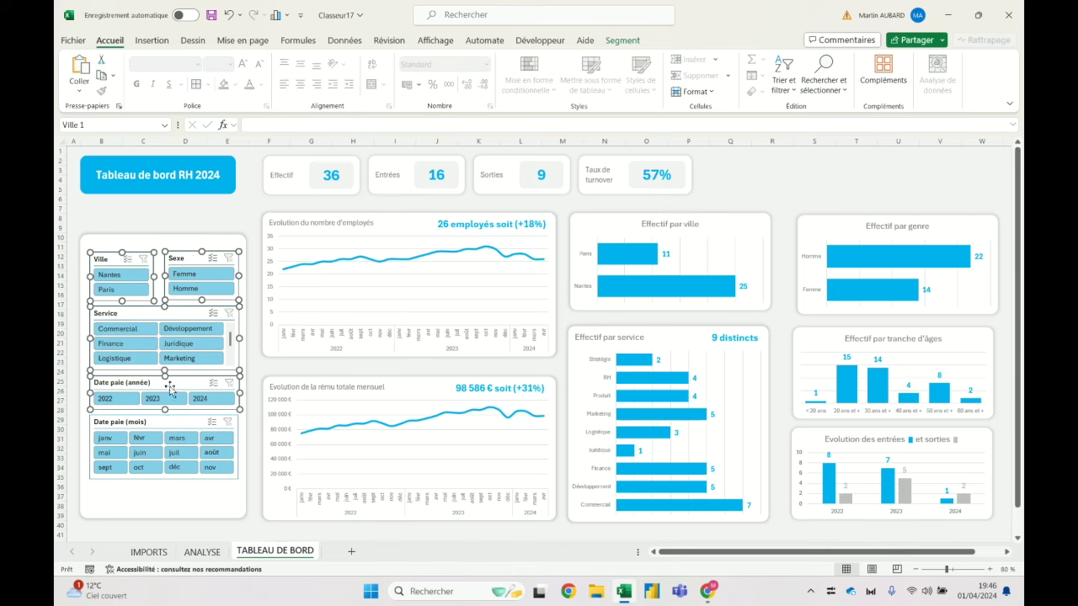
ctrl+click(169, 419)
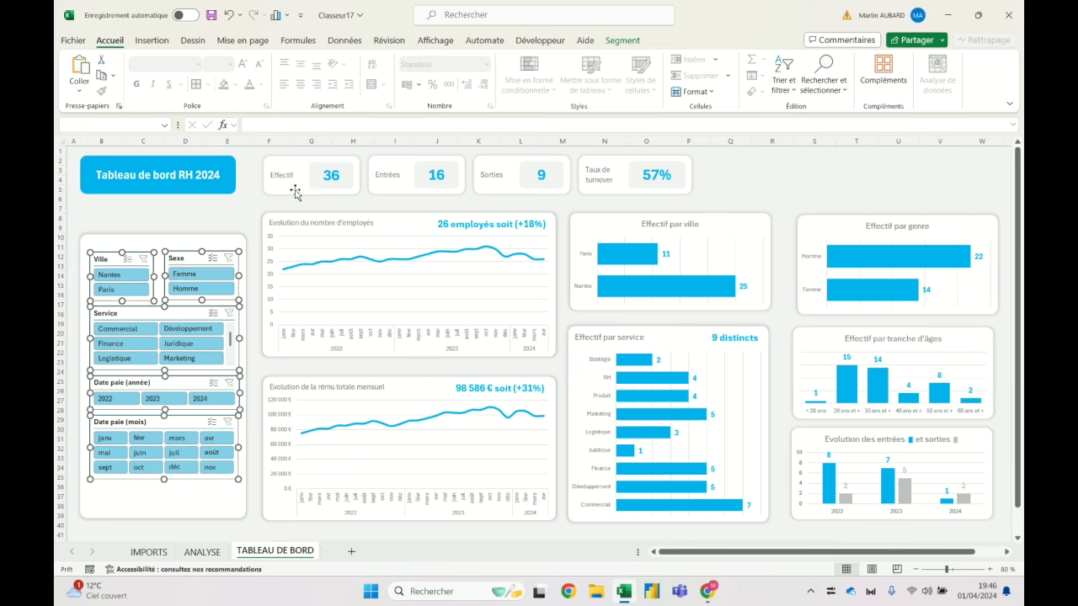
click(622, 40)
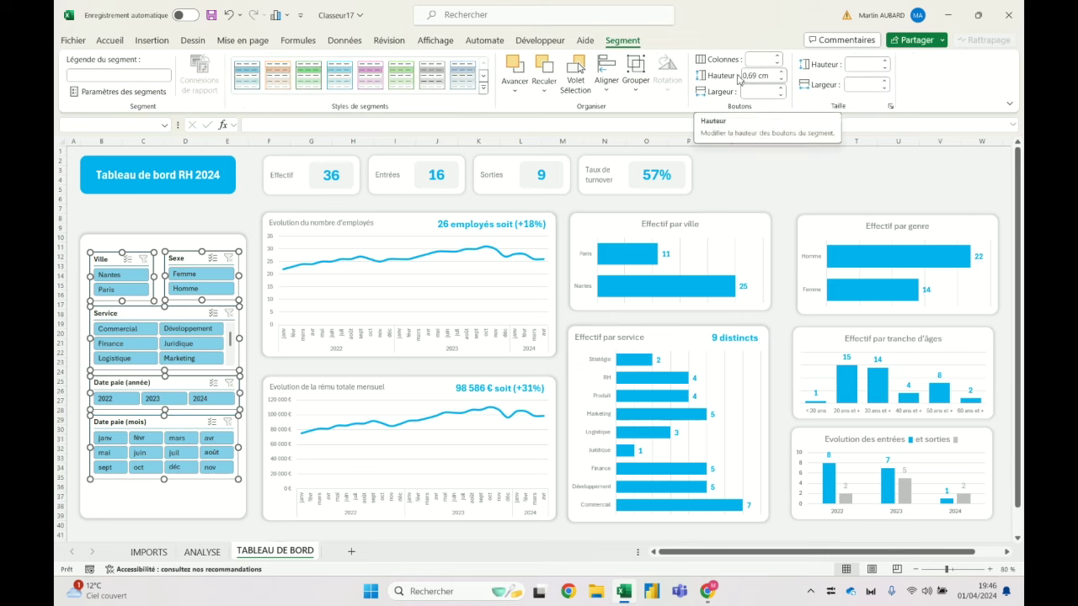
click(784, 73)
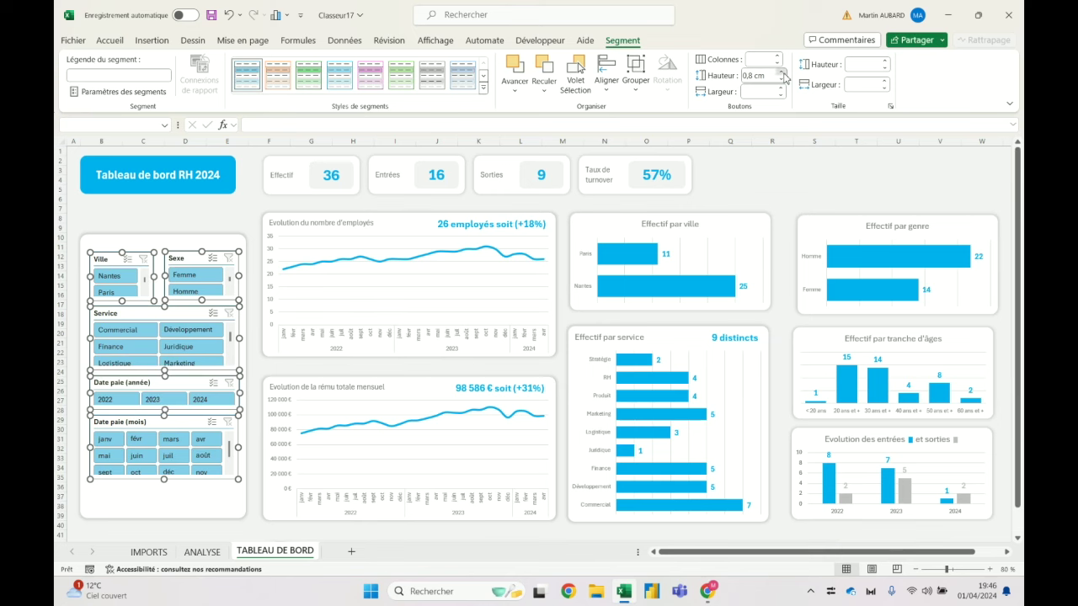
key(Escape)
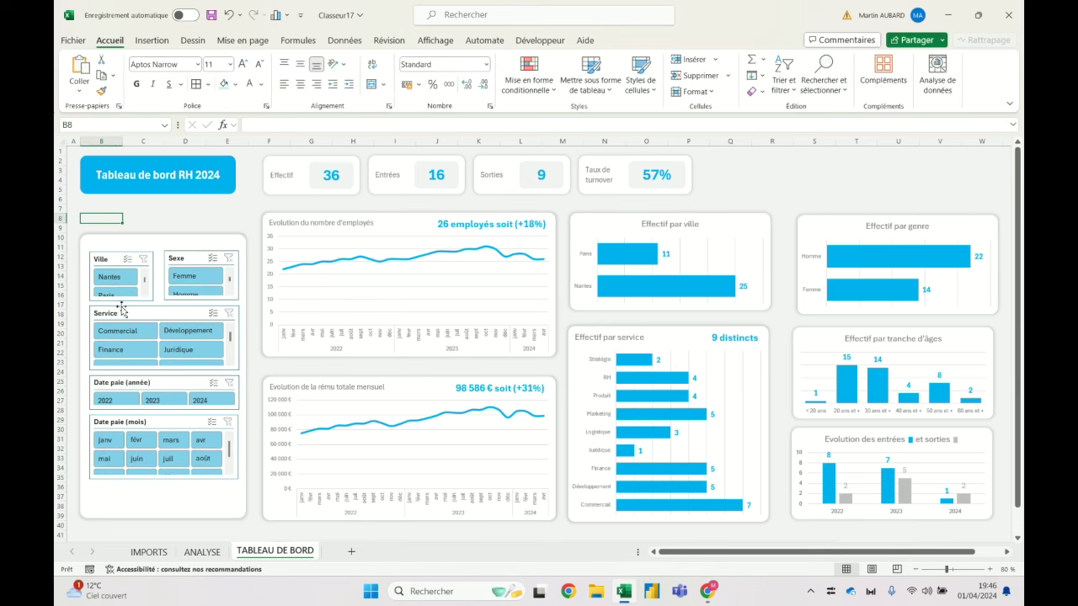
Move the Ville and Sexe slicers up slightly and enter a new height for both.
click(117, 259)
ctrl+click(194, 261)
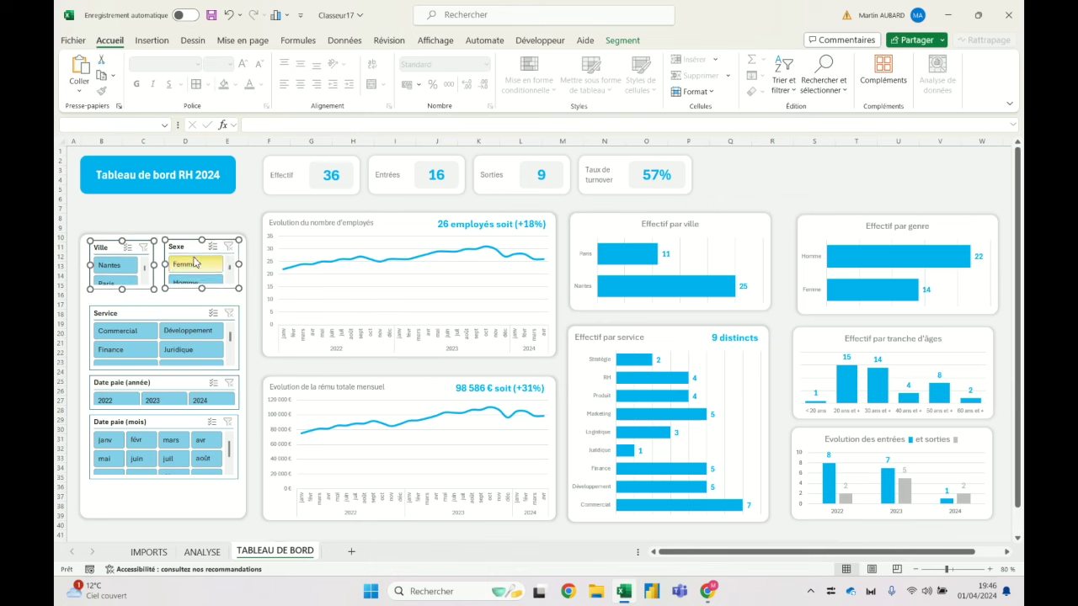
drag(193, 263, 193, 250)
click(623, 39)
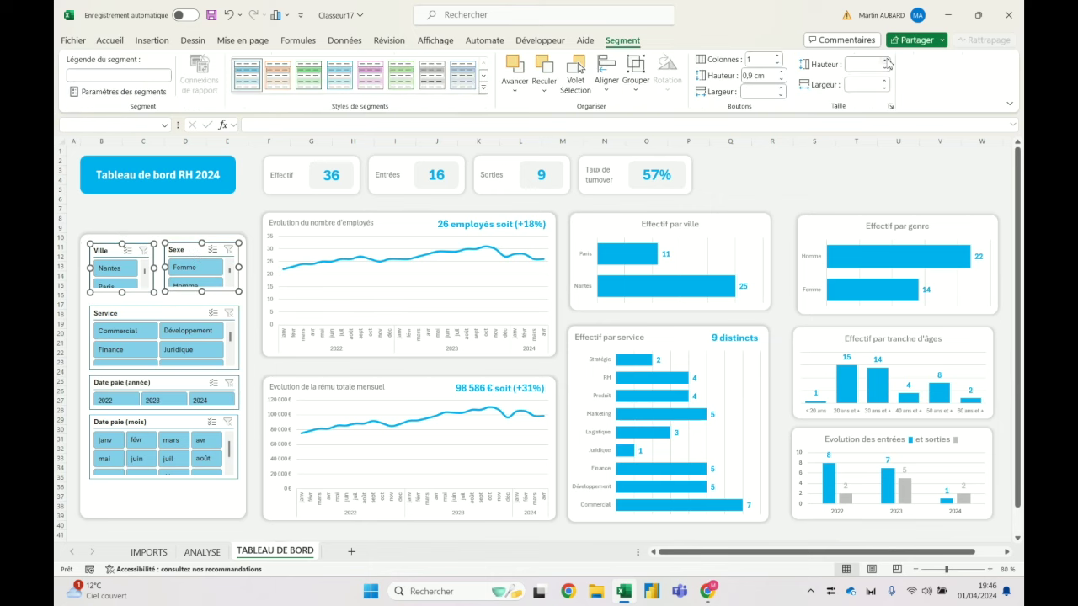
click(887, 62)
click(875, 64)
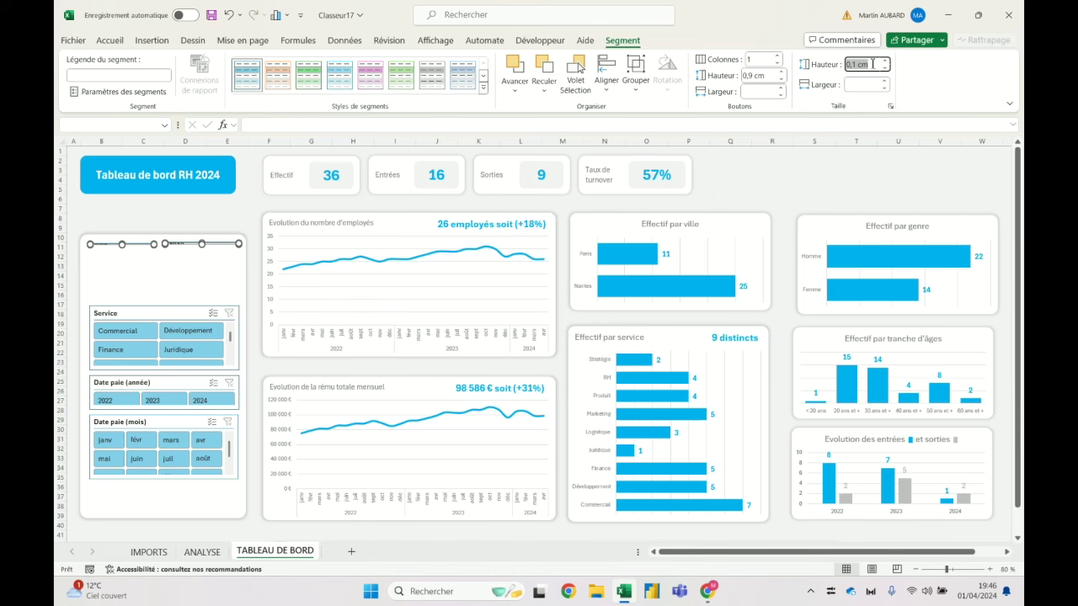
text(2)
key(Return)
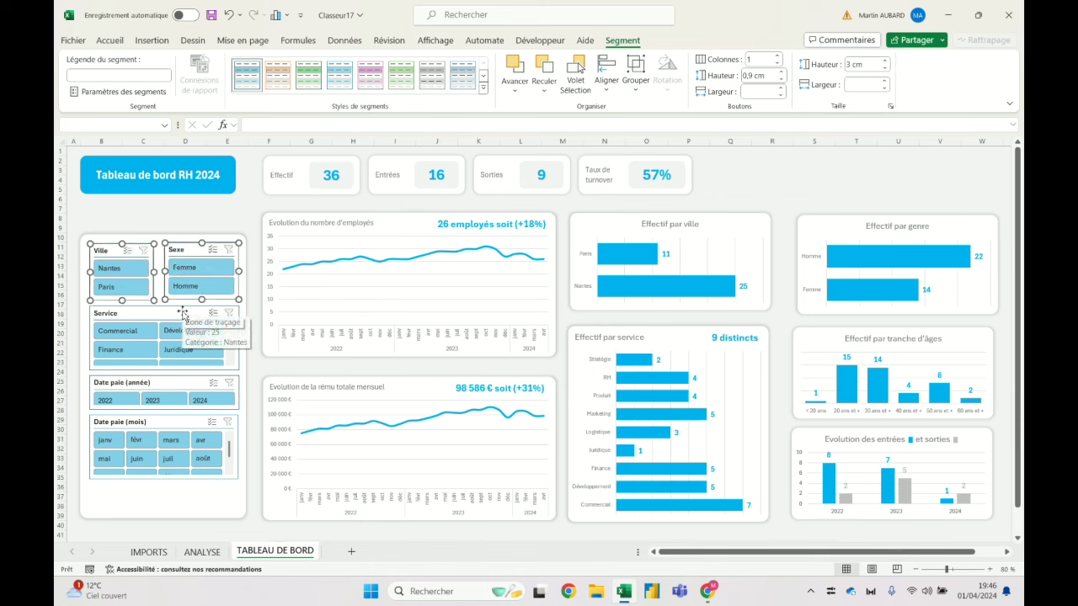
Try a 4 cm Service slicer height, then undo and partly redo the slicer changes.
click(185, 310)
click(886, 62)
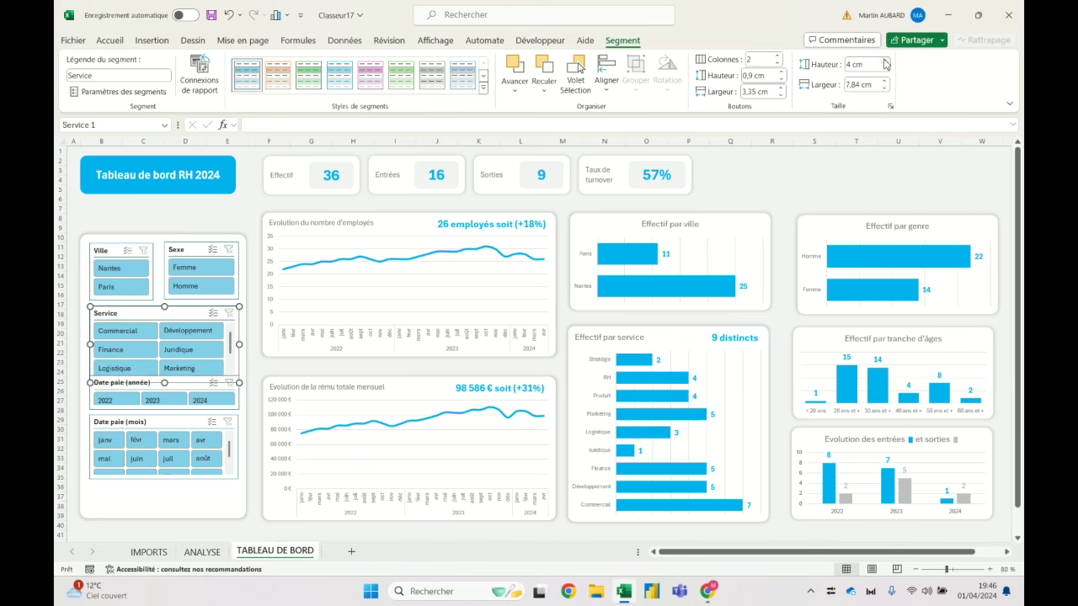
click(234, 23)
click(234, 23)
click(234, 23)
click(252, 14)
click(253, 15)
Select all five slicers and shift them slightly down the panel.
click(118, 226)
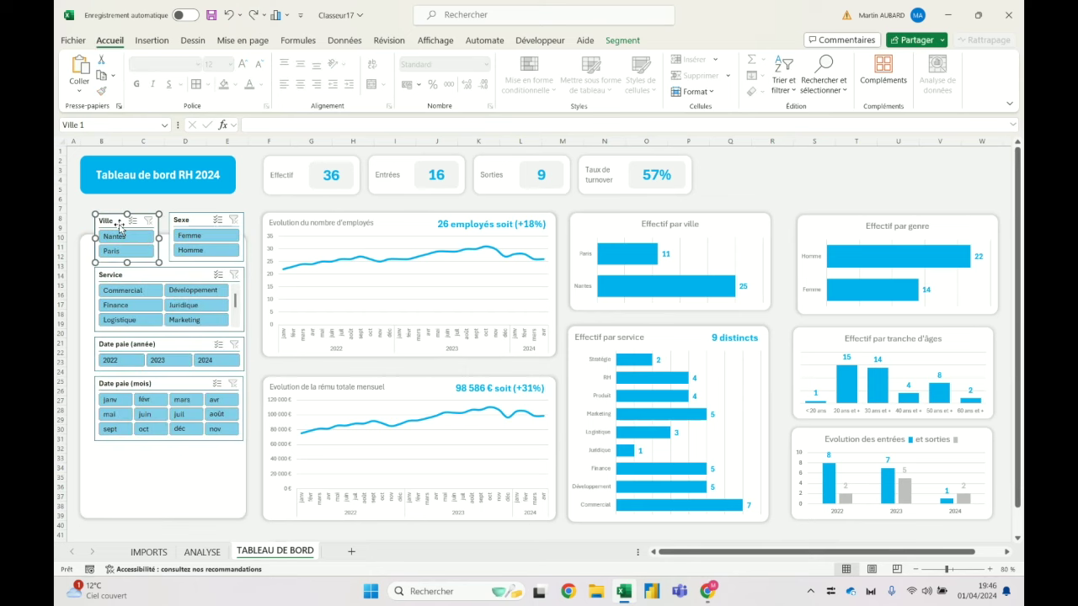
ctrl+click(197, 215)
ctrl+click(154, 274)
ctrl+click(160, 345)
ctrl+click(165, 387)
drag(165, 392, 160, 422)
key(Escape)
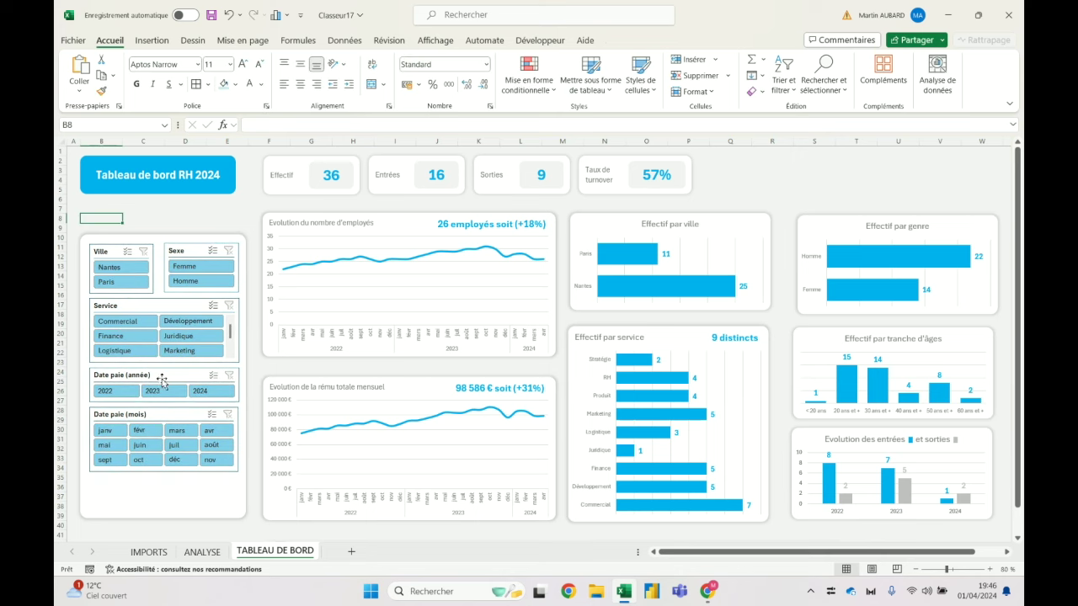
Lower both Date paie slicers and extend the Service slicer to show every service.
click(162, 381)
click(162, 378)
ctrl+click(157, 413)
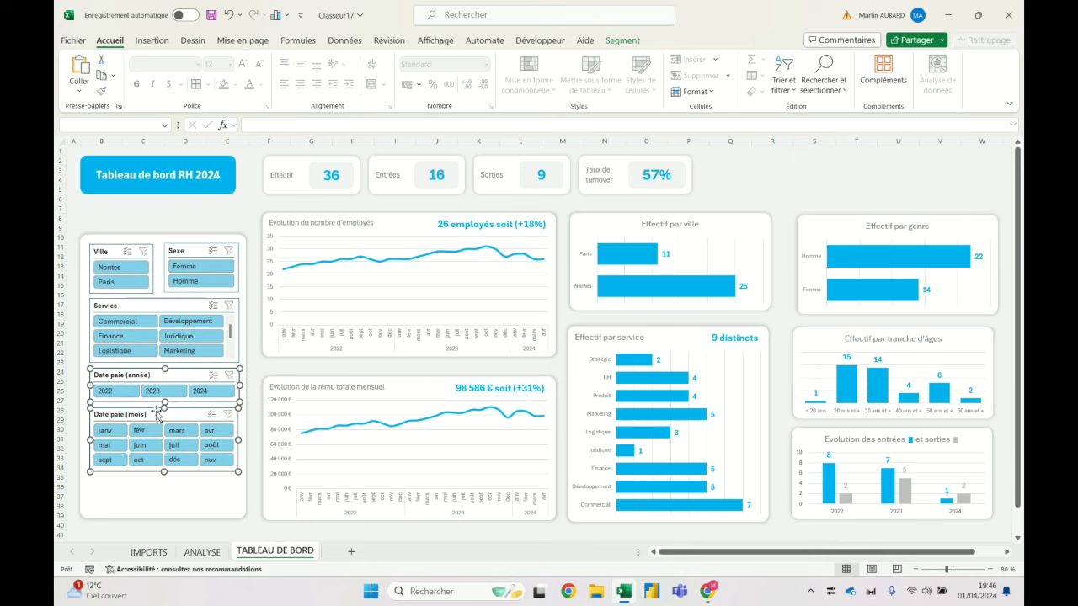
drag(162, 381, 161, 408)
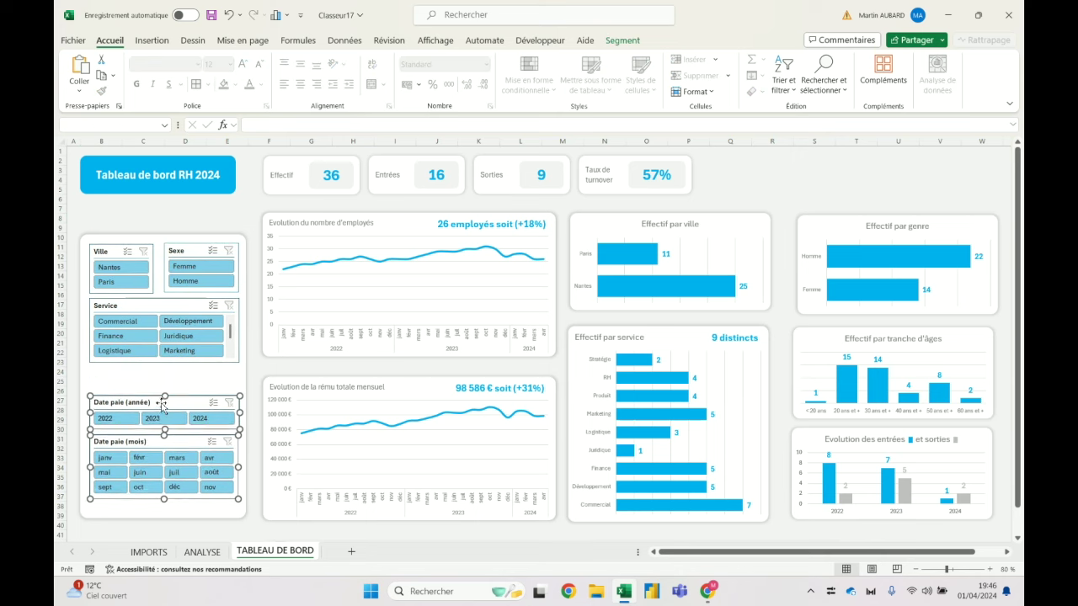
drag(162, 405, 163, 405)
click(162, 383)
click(164, 363)
drag(164, 363, 167, 397)
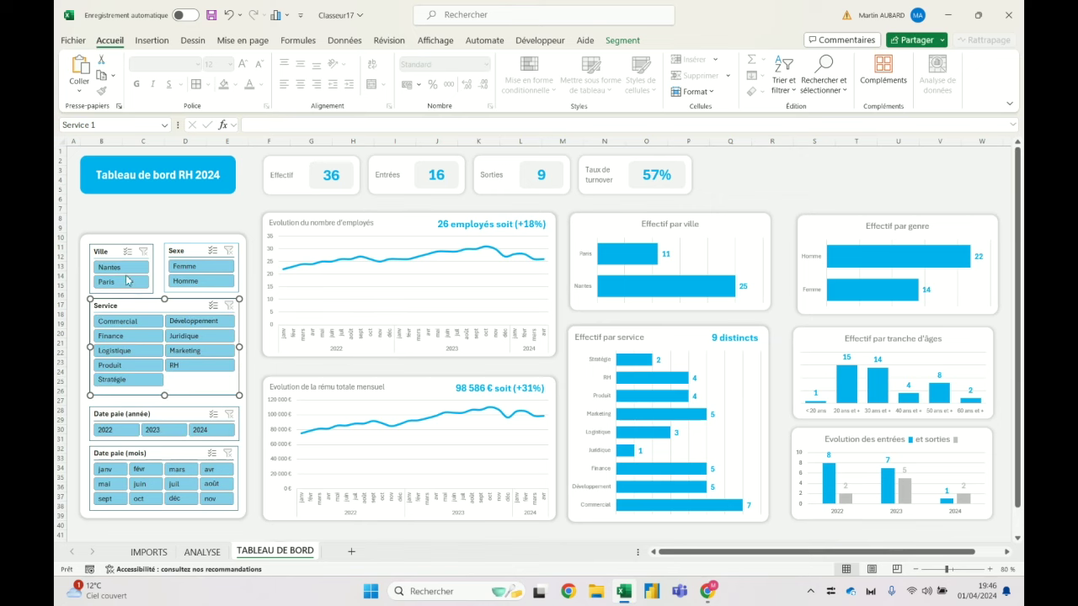
Distribute the Ville, Service and both Date paie slicers vertically with even spacing.
click(108, 252)
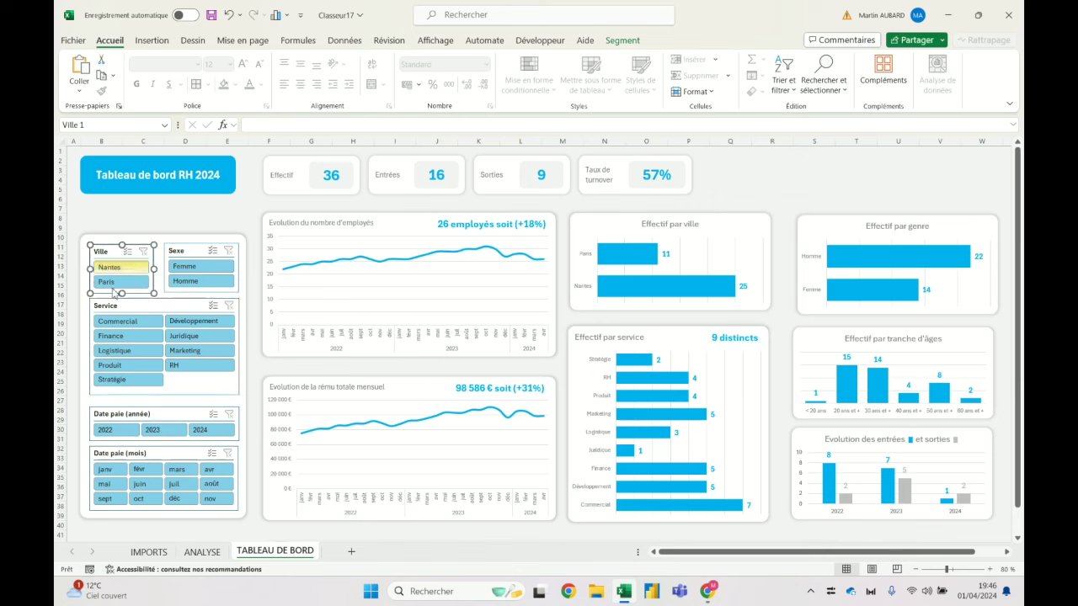
ctrl+click(128, 313)
ctrl+click(129, 418)
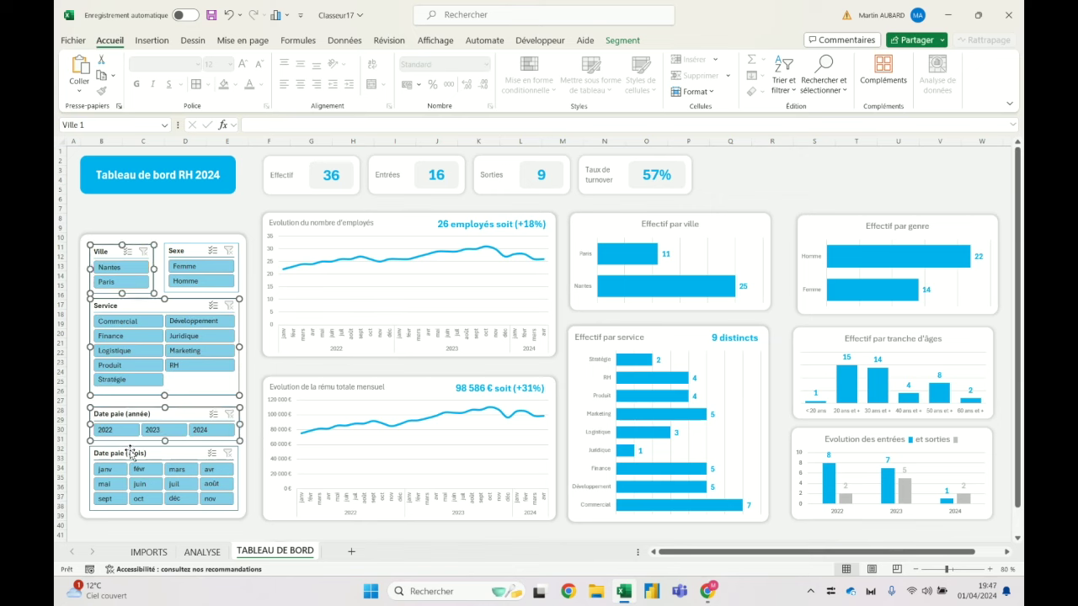
ctrl+click(130, 453)
click(622, 40)
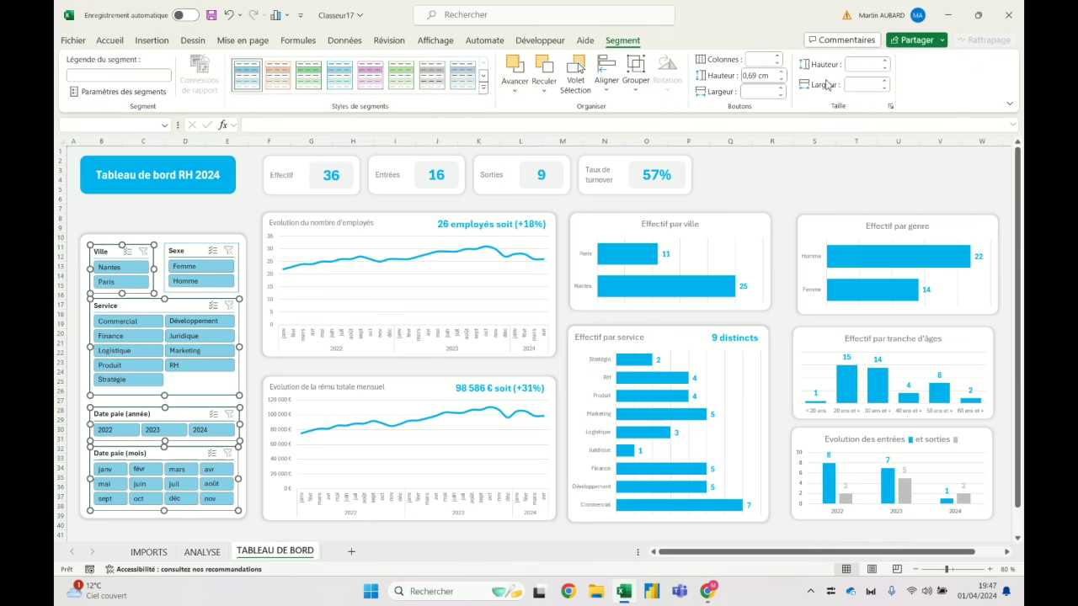
click(606, 74)
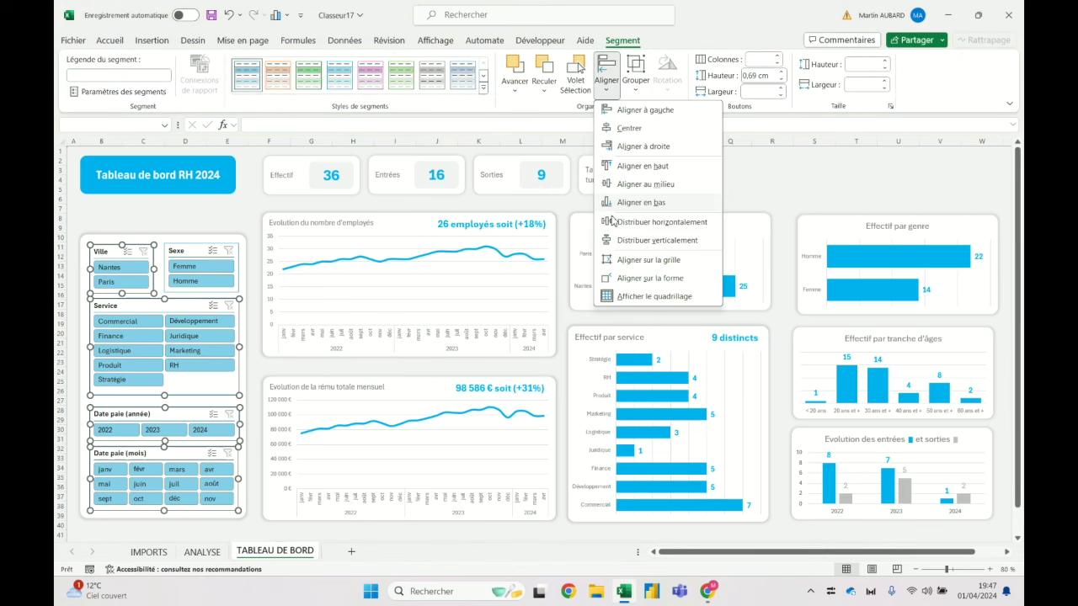
click(644, 240)
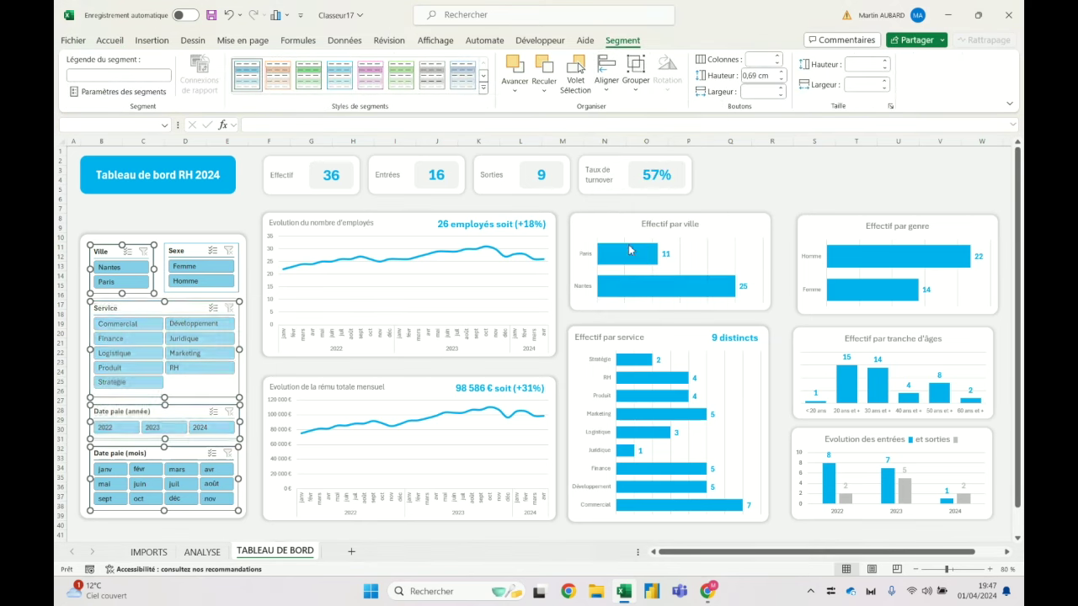
Select and deselect the Sexe and Ville slicers to check the spacing.
click(184, 220)
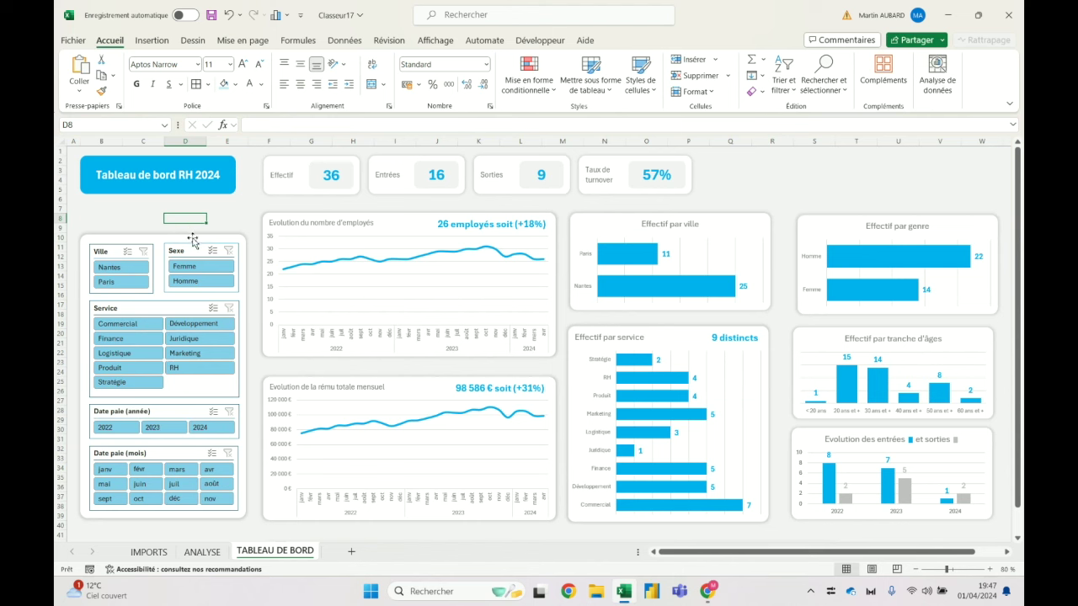
click(187, 252)
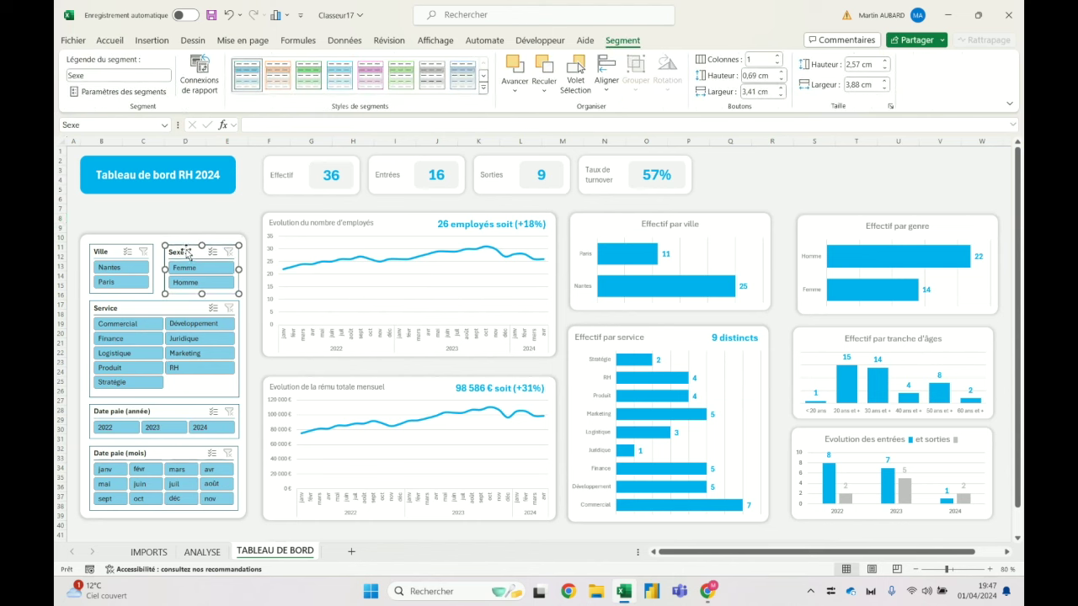
click(153, 226)
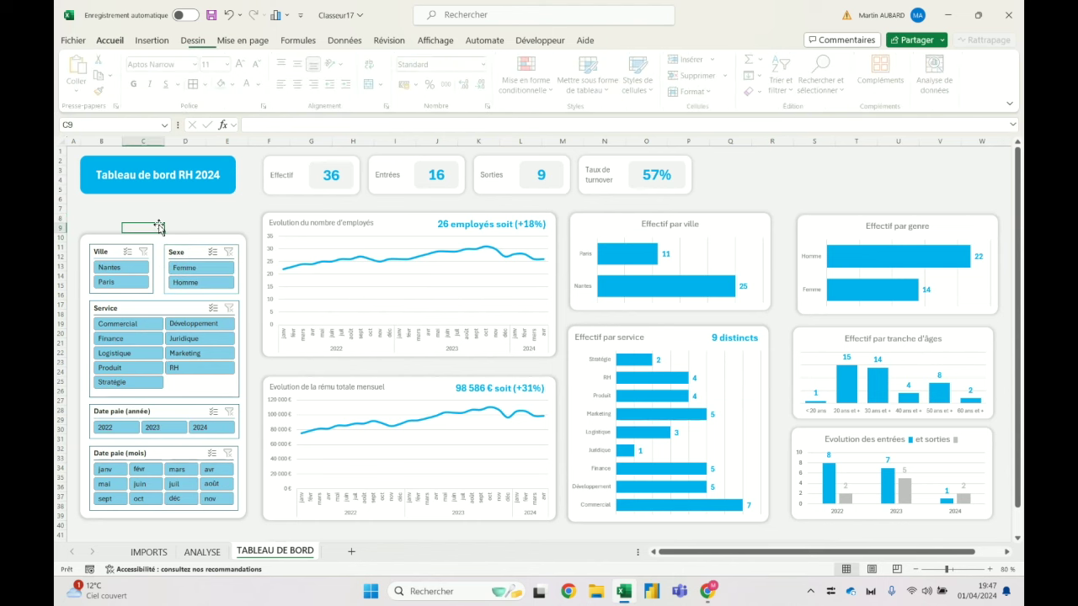
click(206, 255)
click(110, 253)
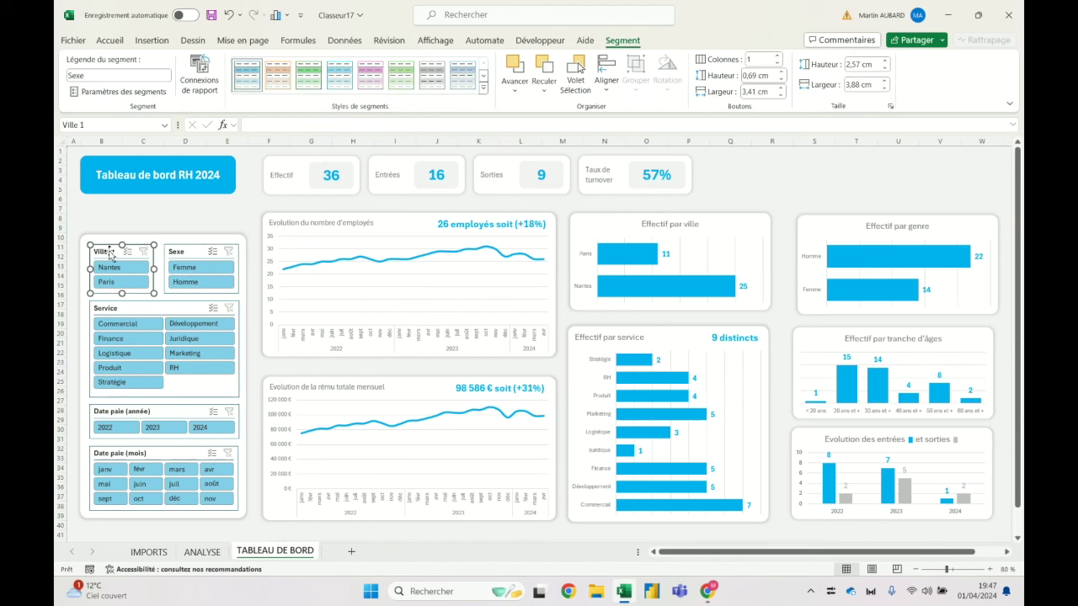
click(205, 208)
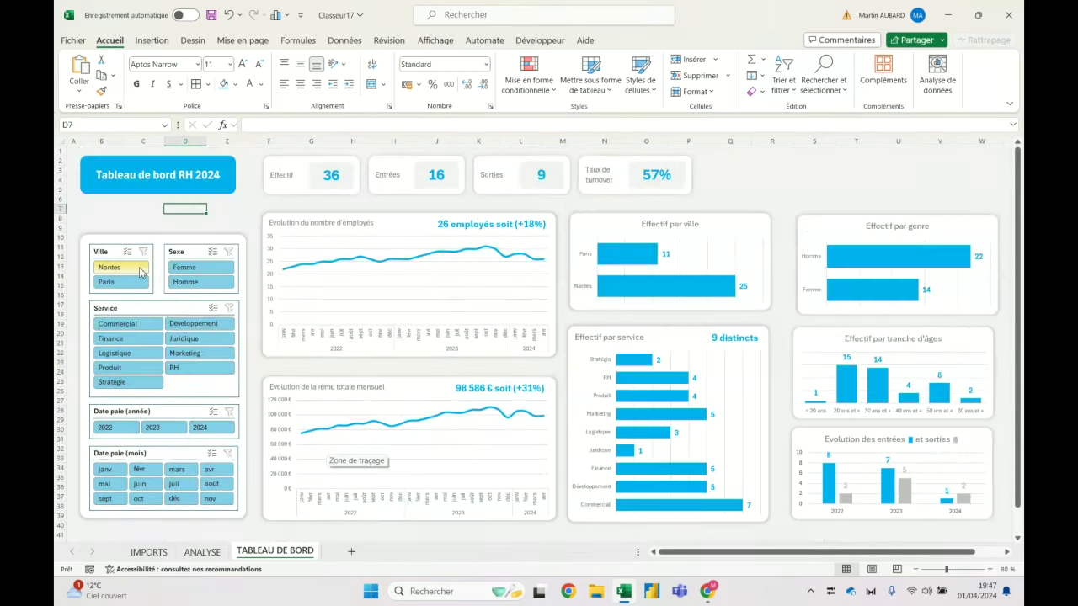
Apply the Style de segment clair 4 turquoise style to all five slicers.
click(118, 255)
ctrl+click(185, 251)
ctrl+click(157, 311)
ctrl+click(160, 412)
ctrl+click(164, 459)
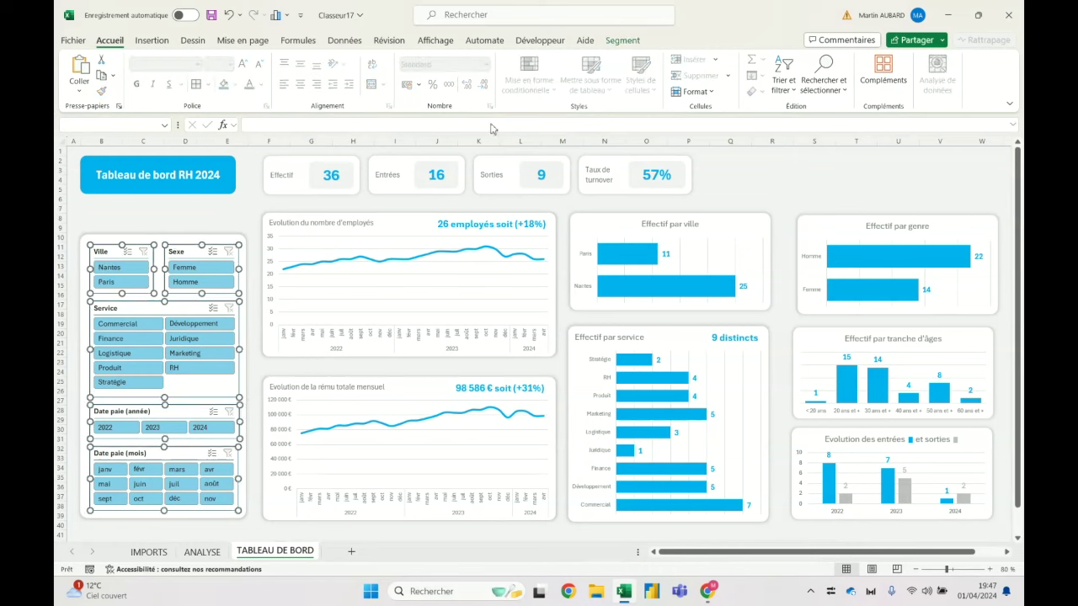
click(623, 40)
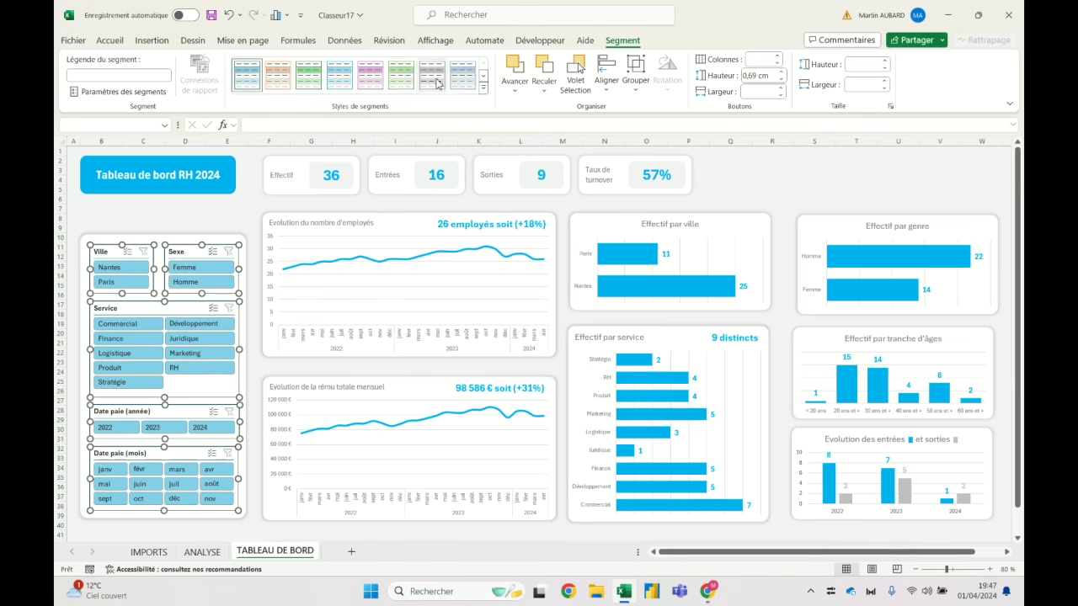
click(484, 88)
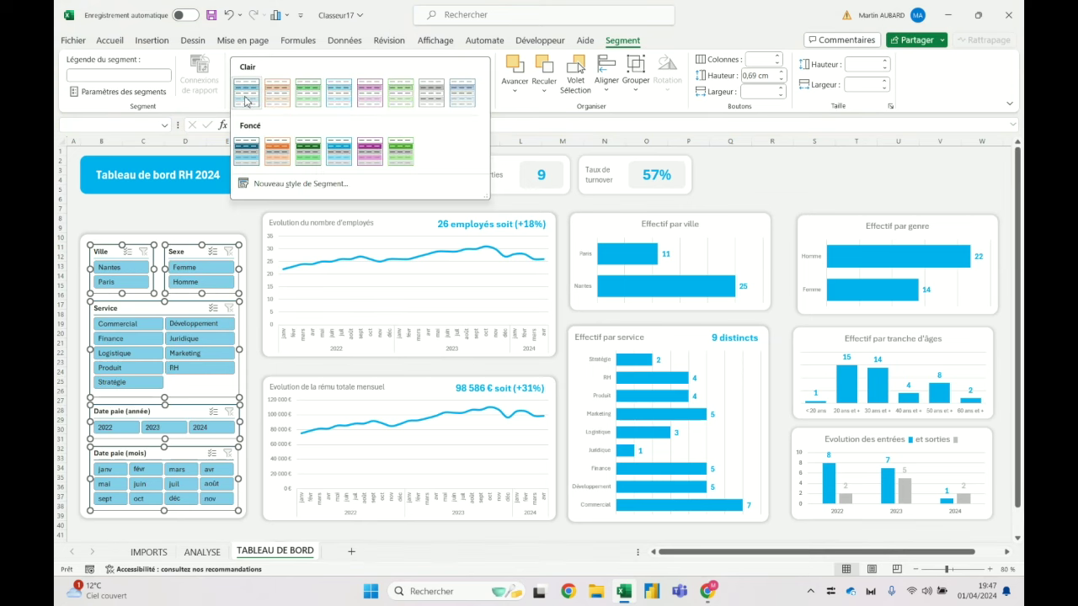
click(341, 97)
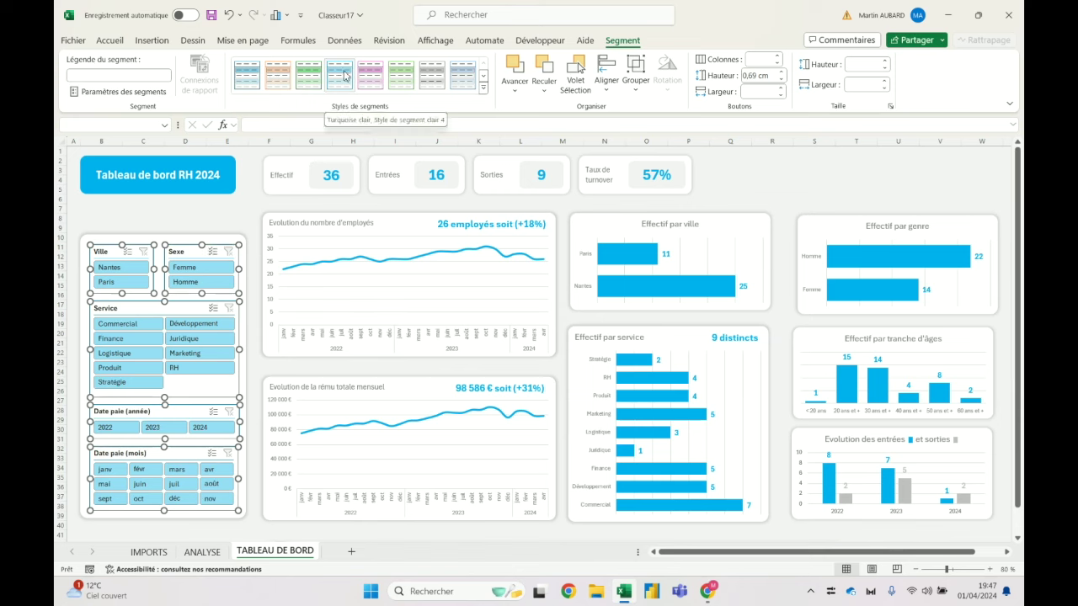
Reselect all five slicers and open the actions menu of the turquoise style.
click(190, 216)
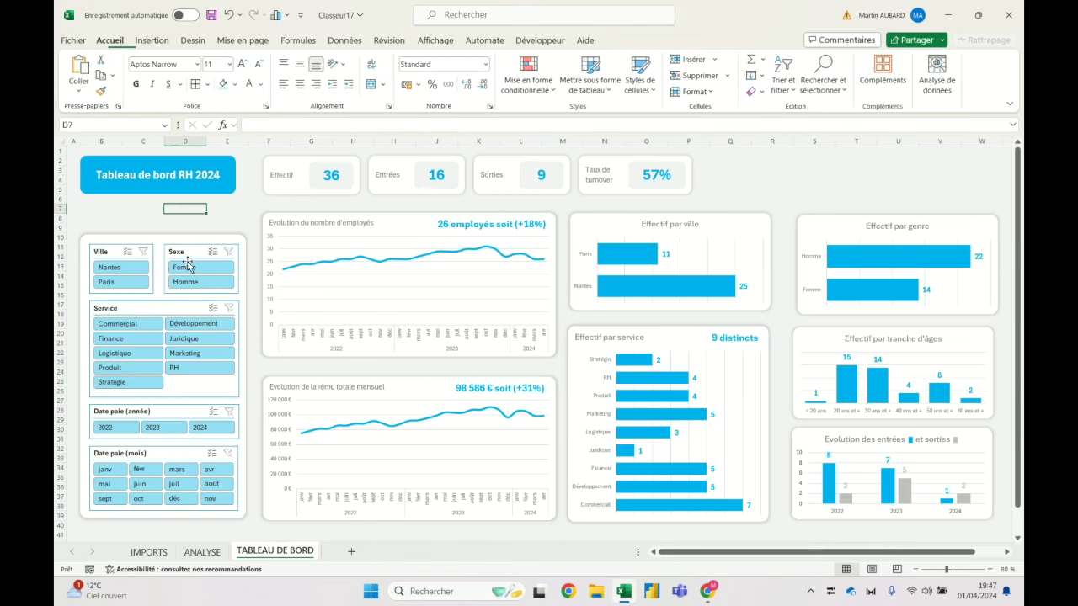
click(113, 256)
ctrl+click(187, 253)
ctrl+click(178, 307)
ctrl+click(172, 415)
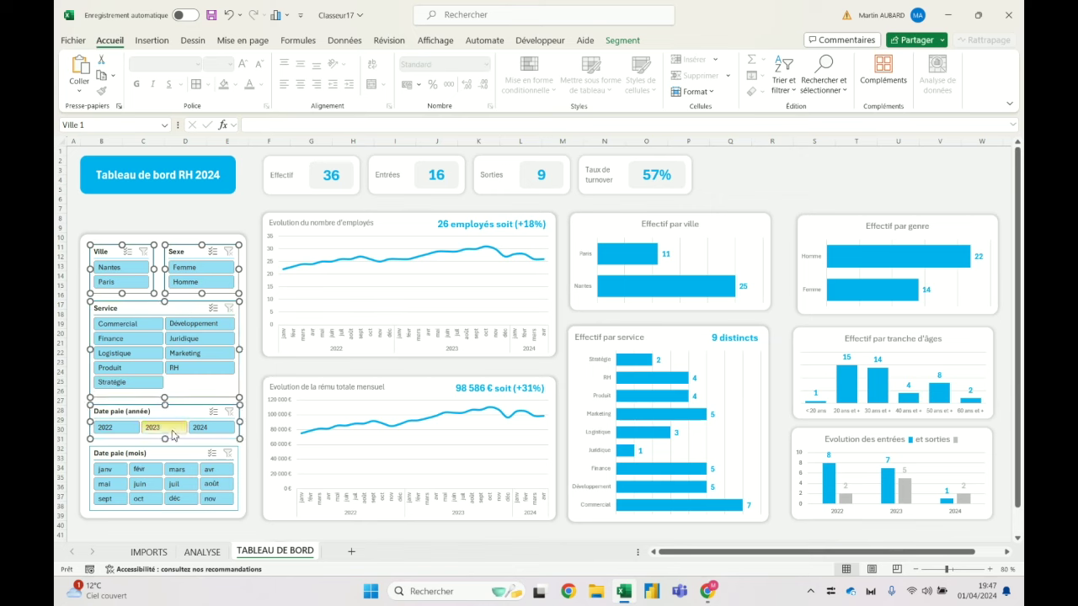
ctrl+click(181, 451)
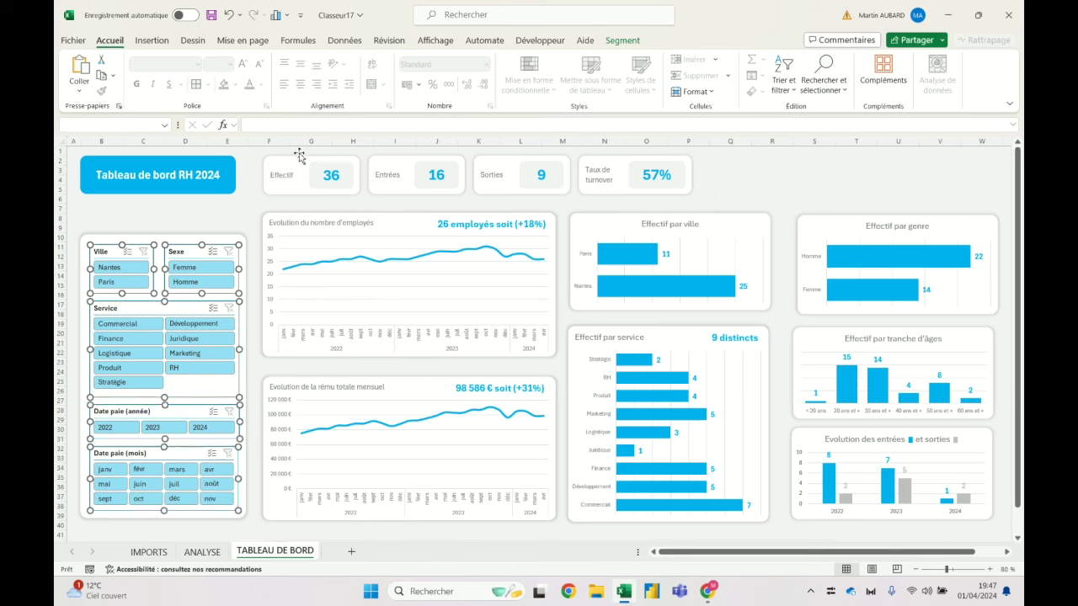
click(622, 41)
right_click(351, 82)
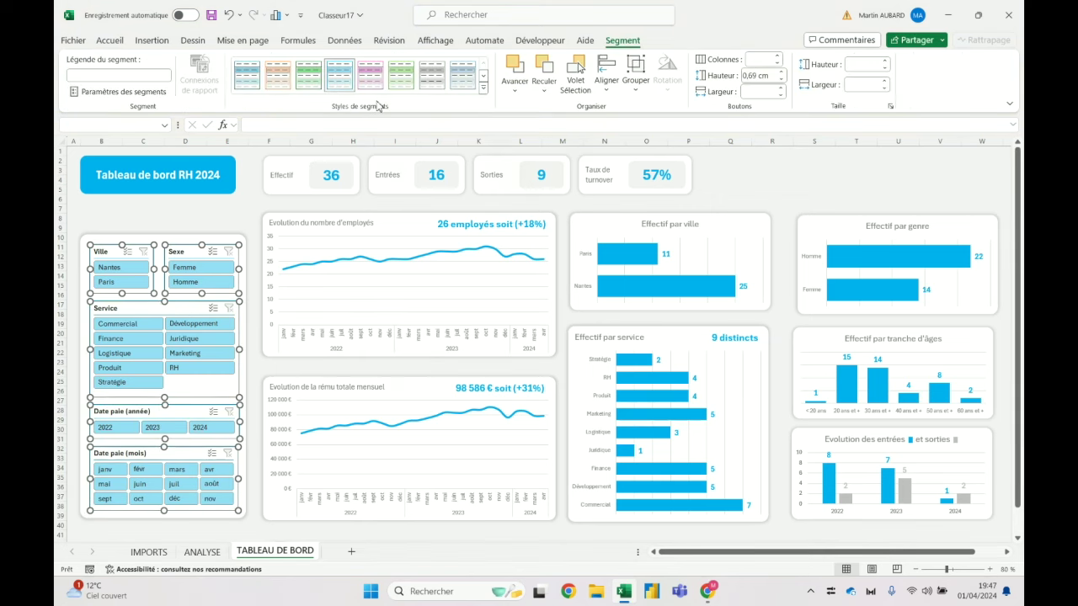
Duplicate the turquoise style as a custom style with no borders on the whole slicer.
click(380, 102)
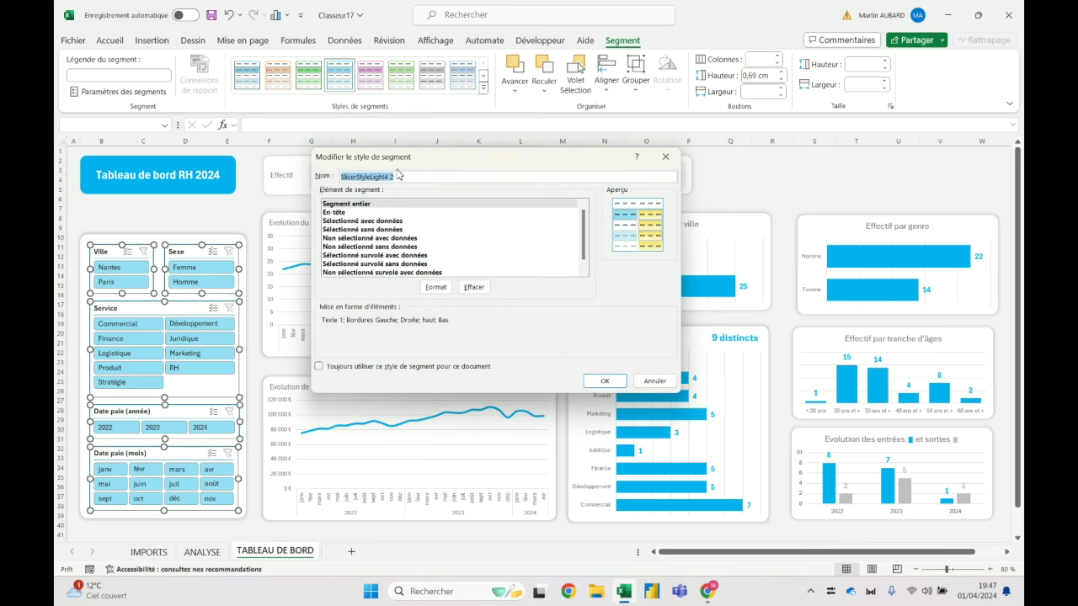
text(M)
text(le)
click(438, 289)
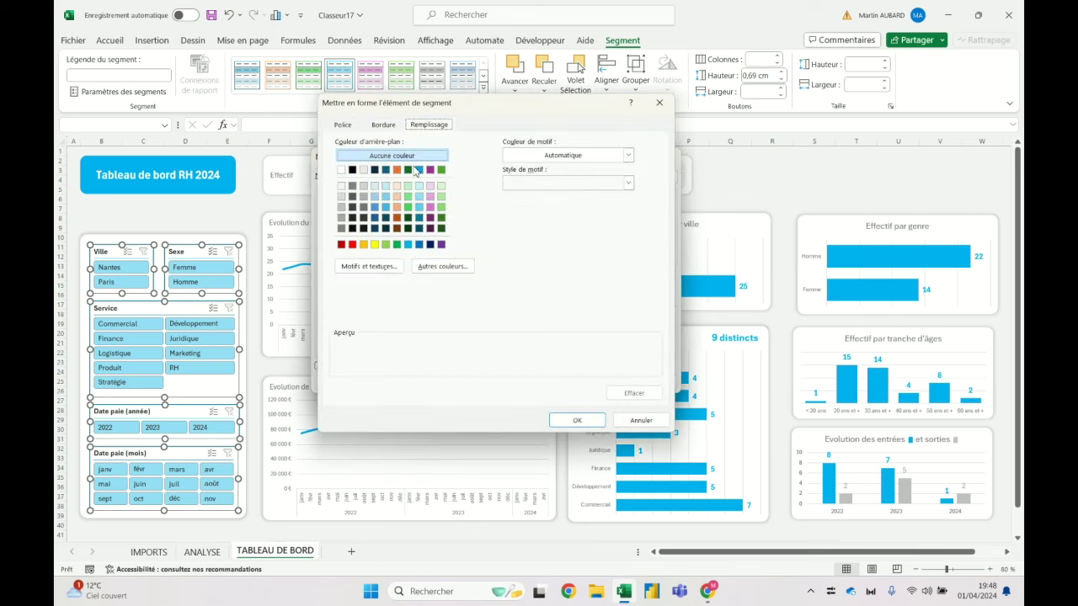
click(385, 127)
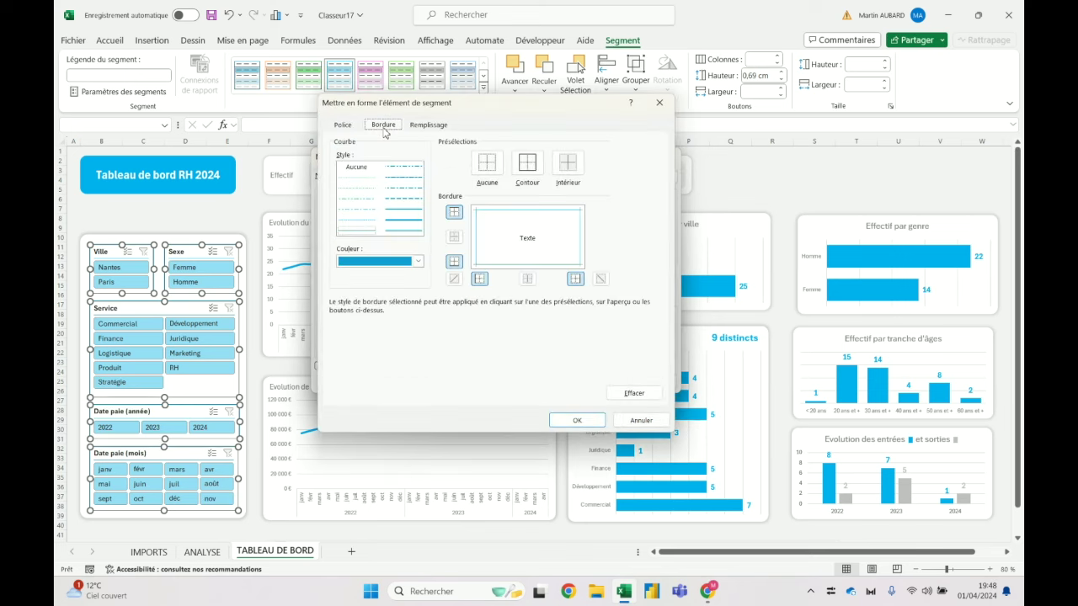
click(486, 172)
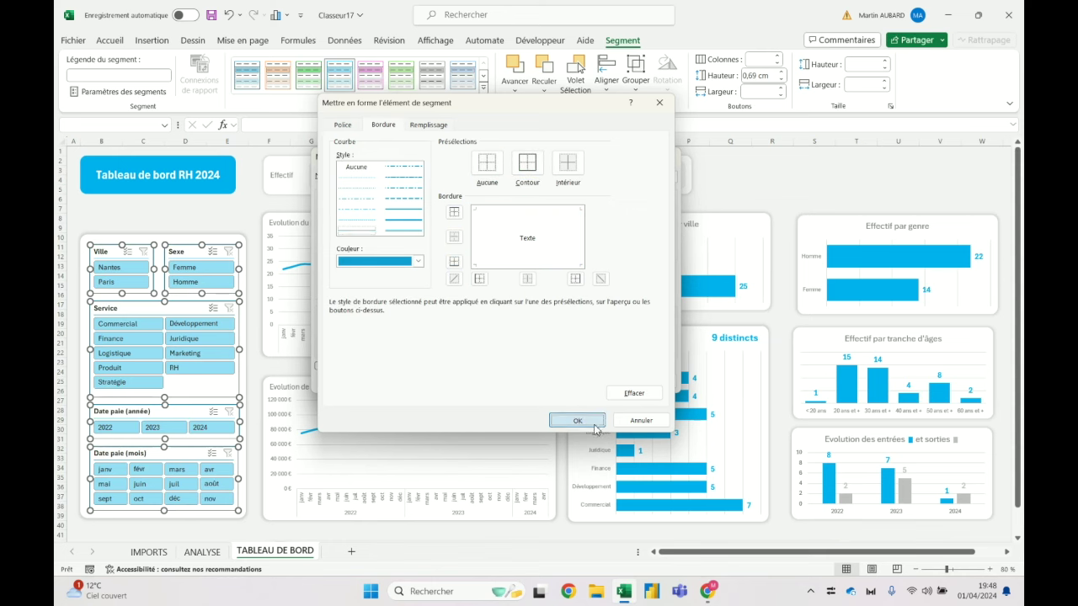
click(589, 421)
click(619, 382)
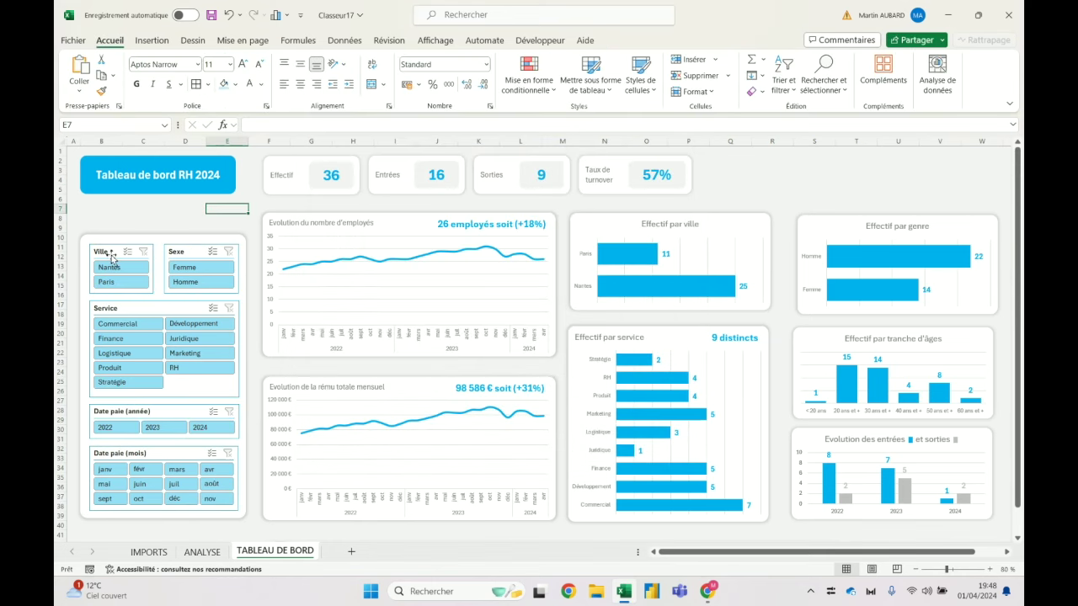
Reselect all five slicers, then deselect them and go to the ANALYSE sheet.
click(110, 252)
ctrl+click(187, 256)
ctrl+click(184, 309)
ctrl+click(179, 415)
ctrl+click(181, 455)
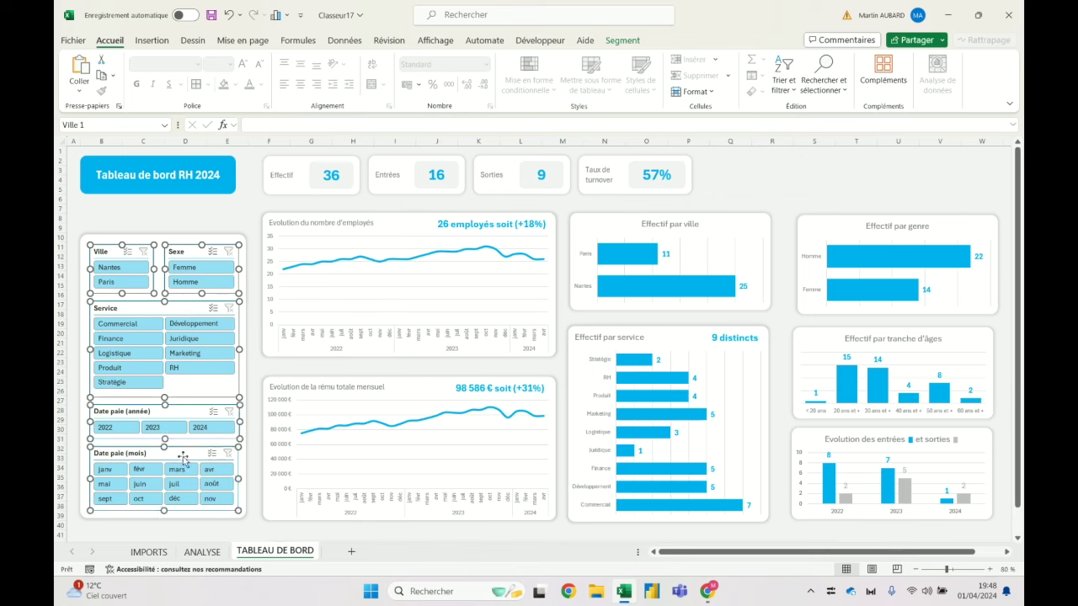
click(614, 42)
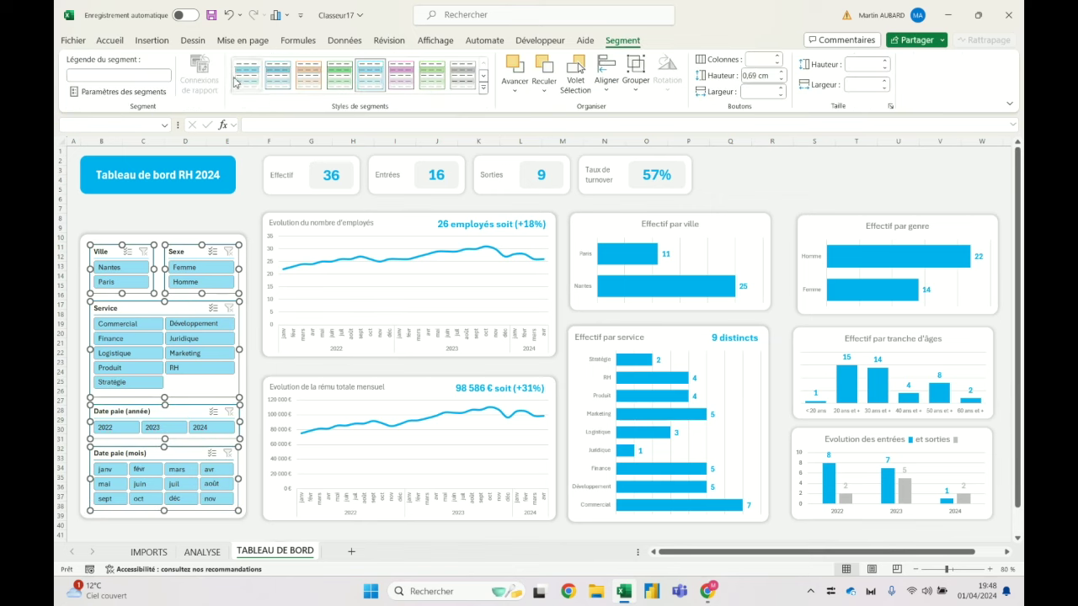
click(135, 221)
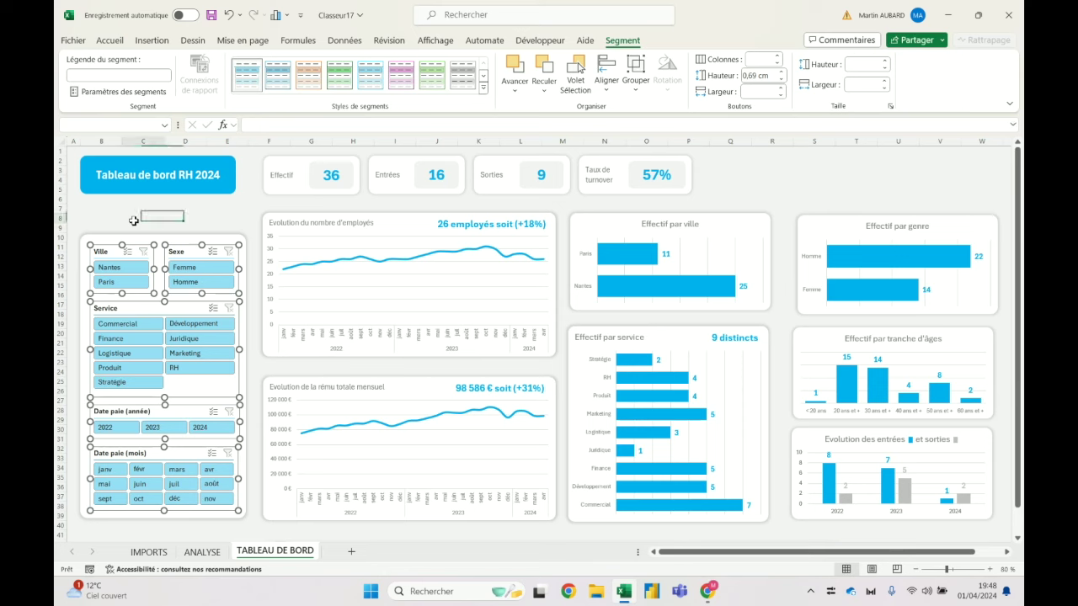
click(202, 552)
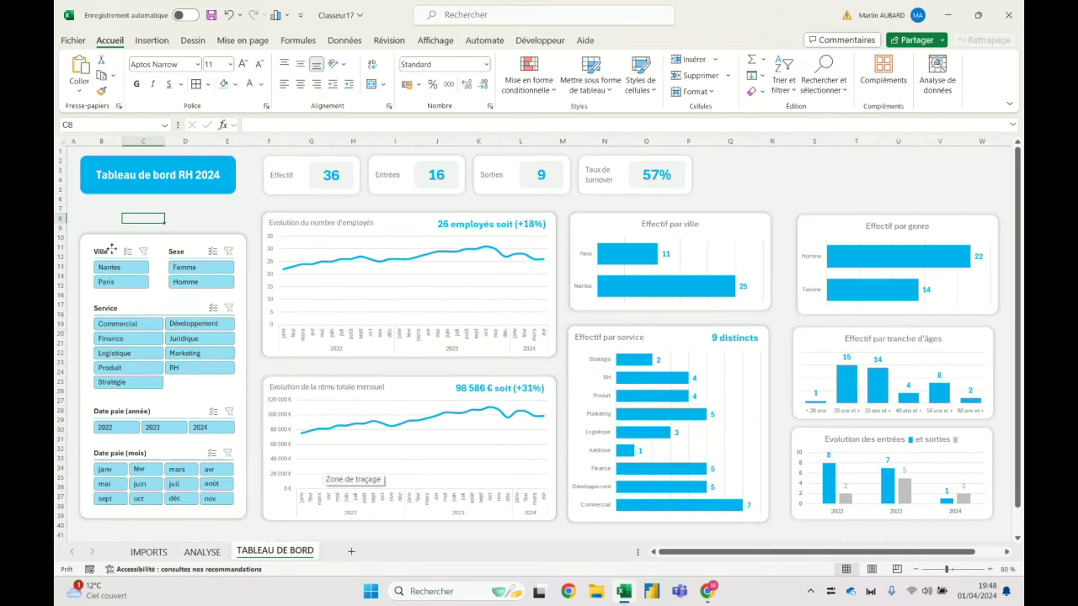
Begin modifying the custom 'Mon style' slicer style from the Sexe slicer.
click(112, 249)
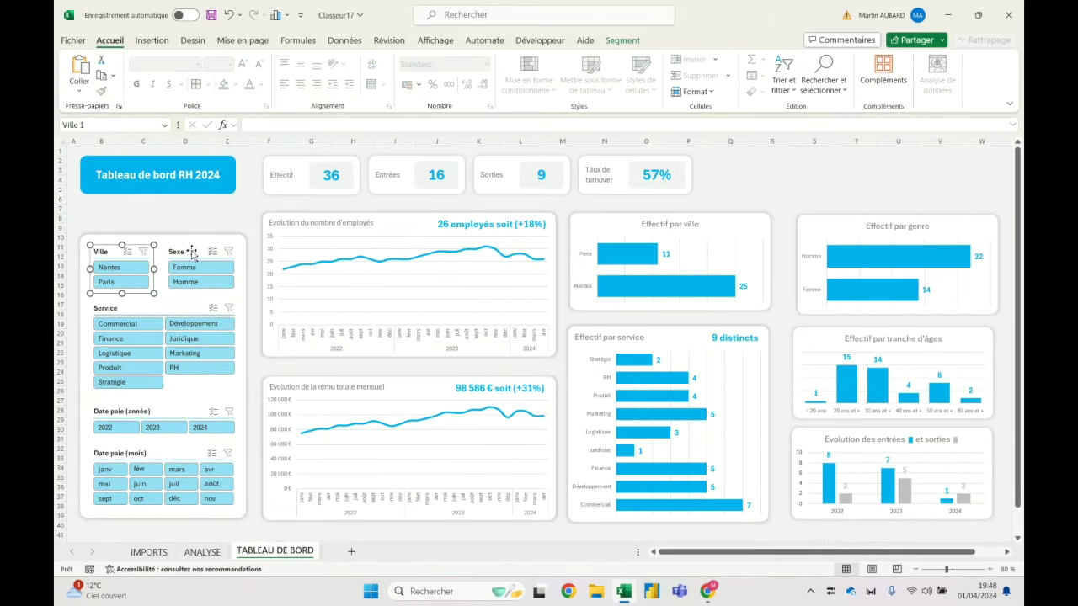
ctrl+click(192, 253)
click(143, 217)
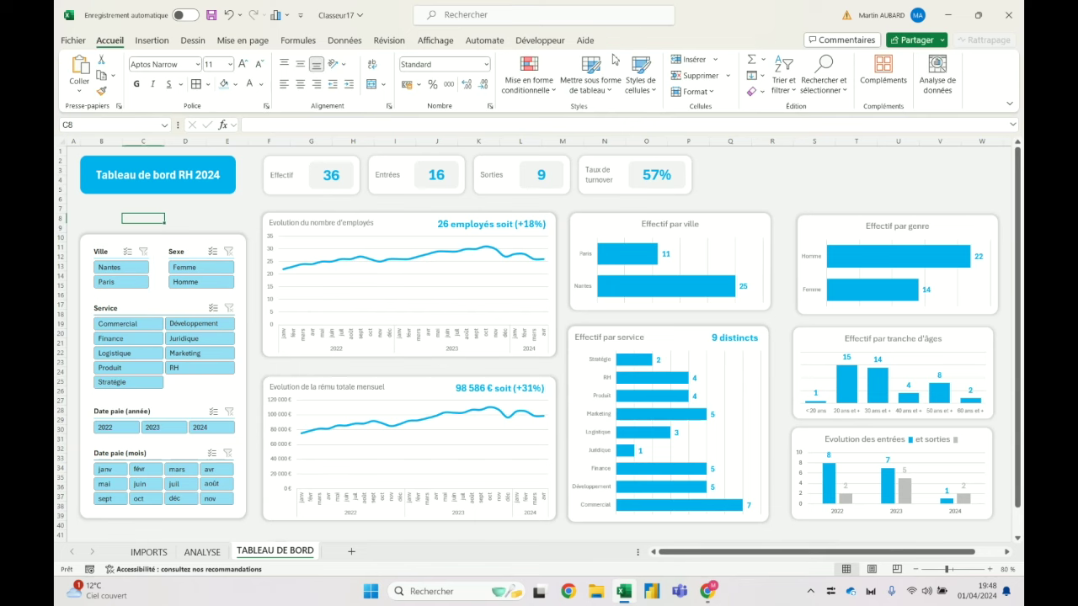
click(222, 254)
click(622, 40)
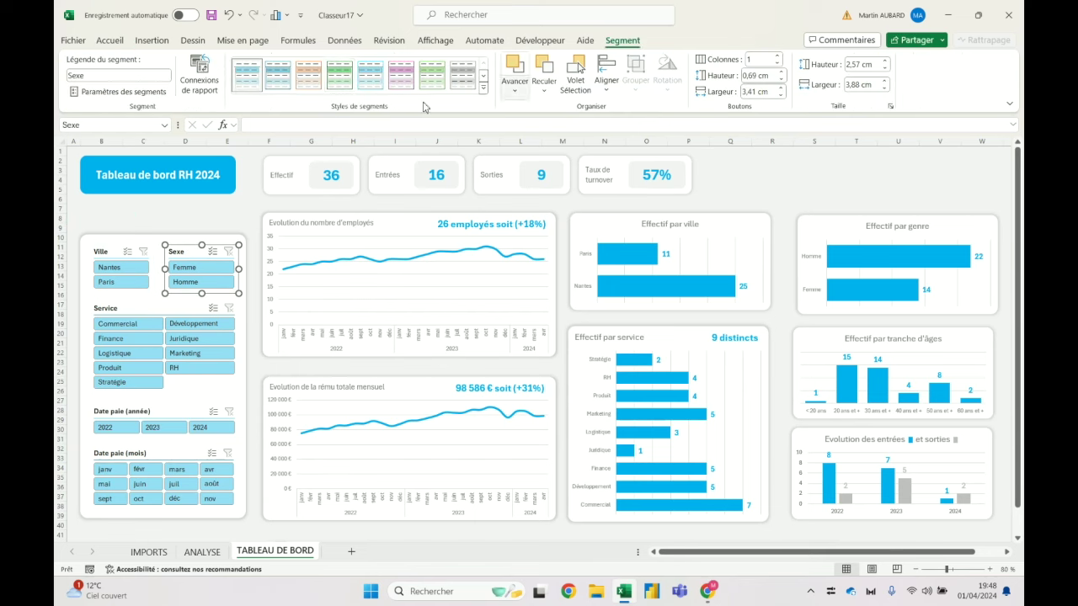
right_click(249, 85)
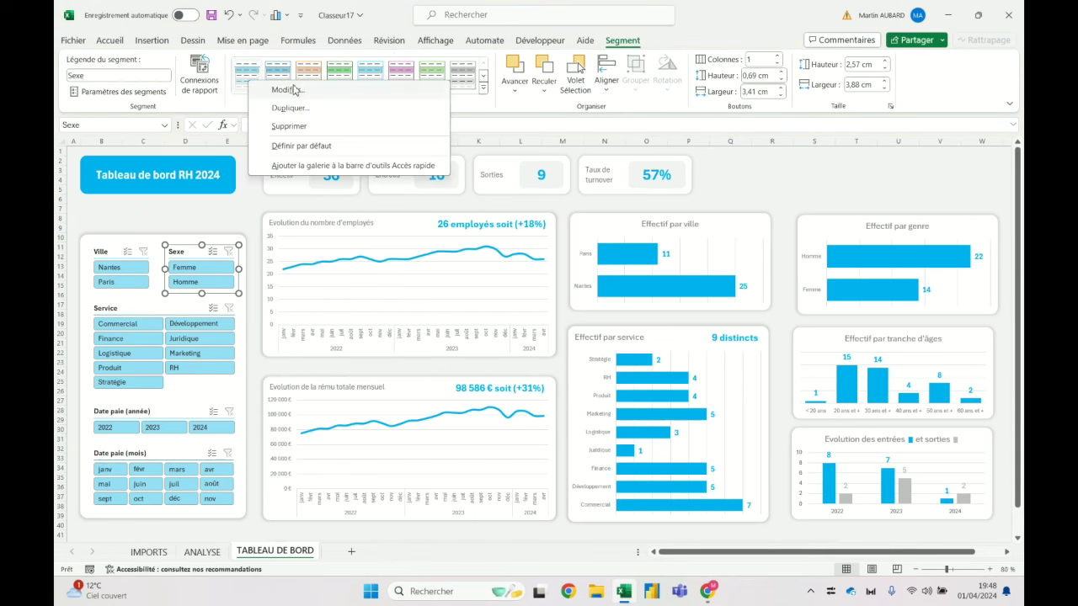
click(296, 88)
Set the style's header font to Normal in light blue and save it.
click(345, 213)
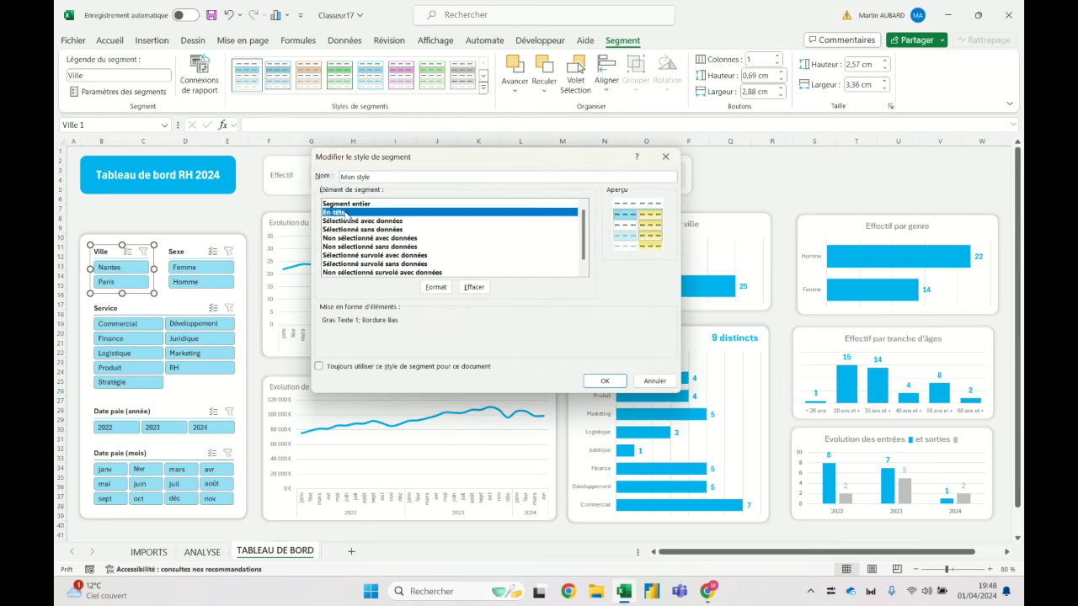
click(436, 288)
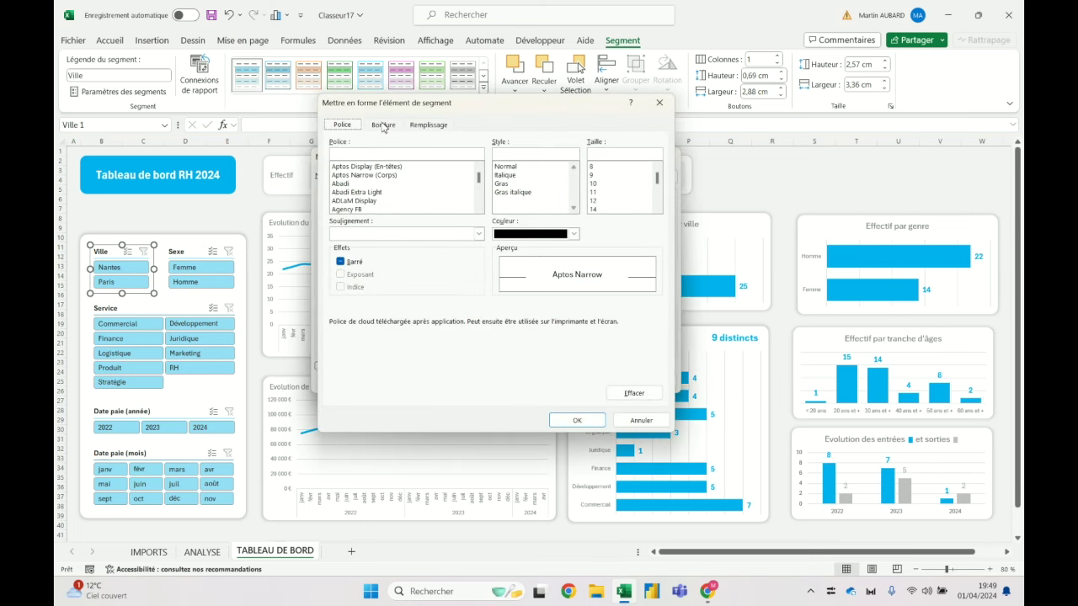
click(507, 166)
click(573, 235)
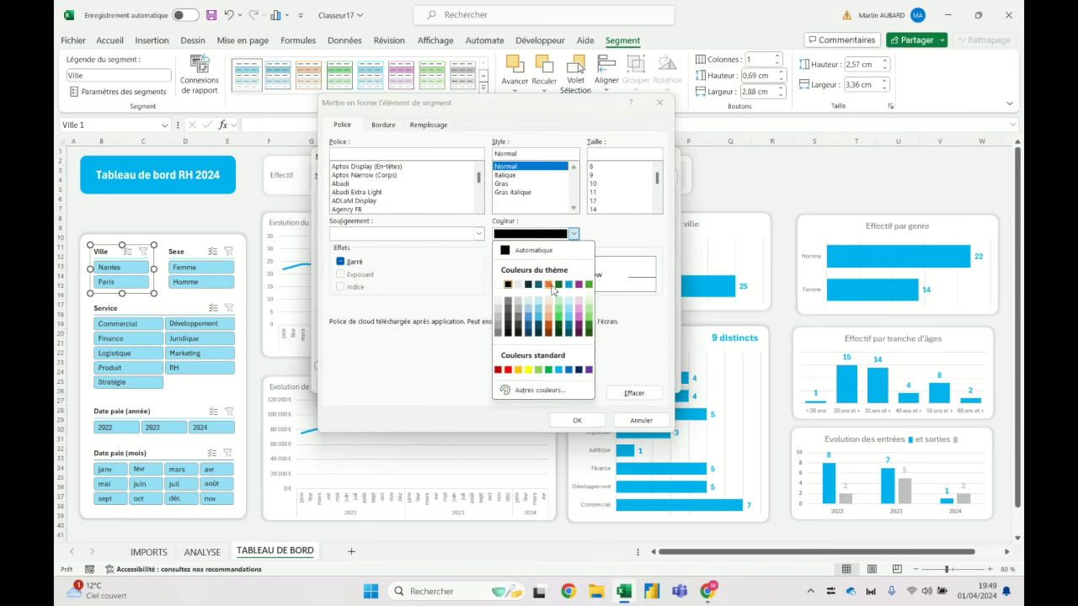
click(558, 370)
click(575, 420)
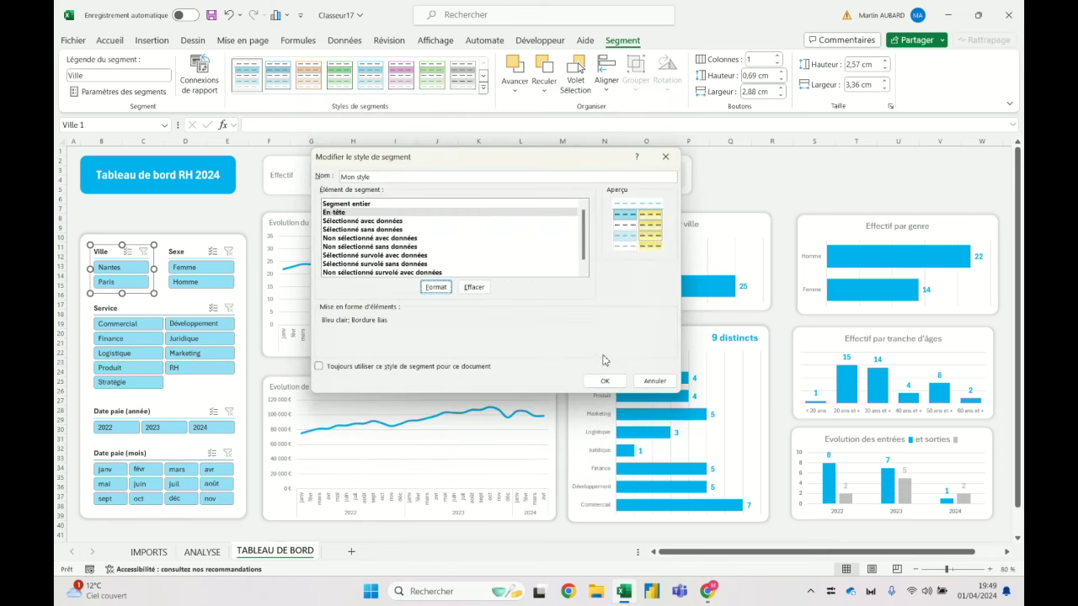
click(605, 381)
Scroll down to the reference picture, then back up to select the title banner shape.
click(156, 199)
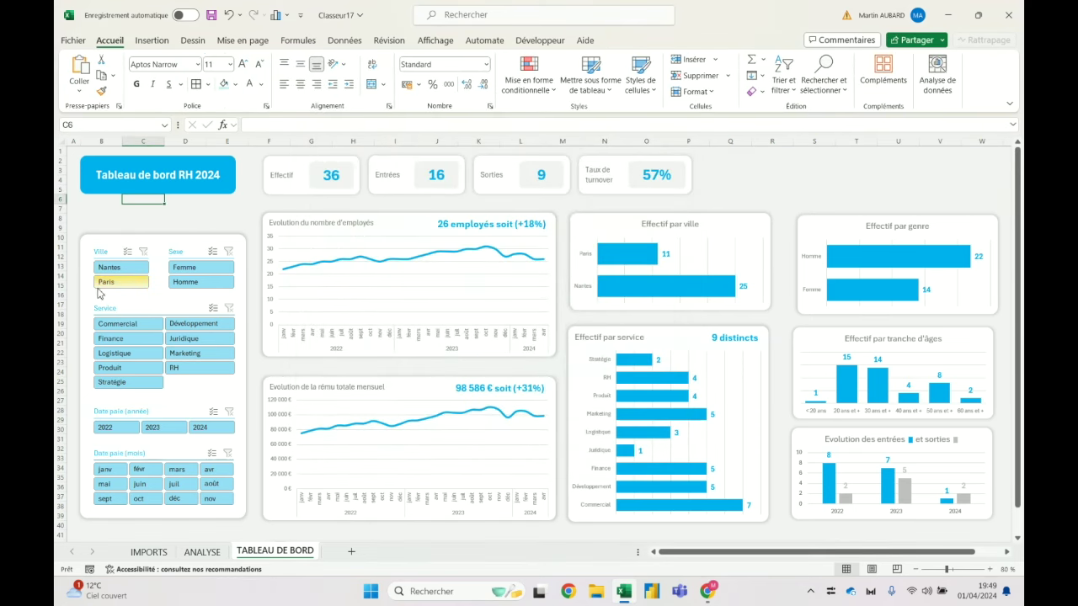
scroll(96, 288, down, 7)
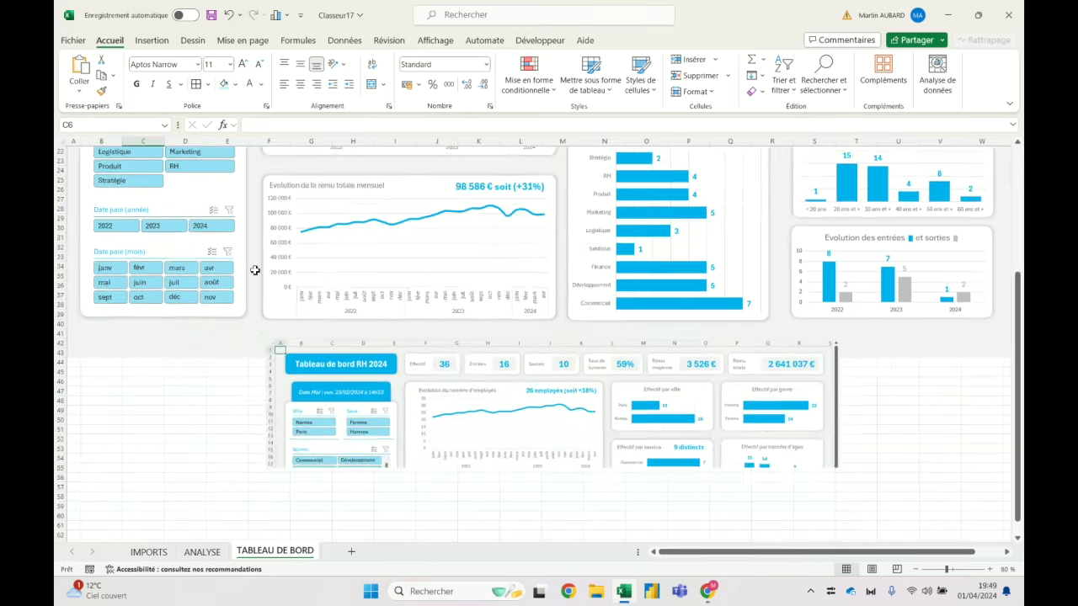
scroll(257, 269, down, 6)
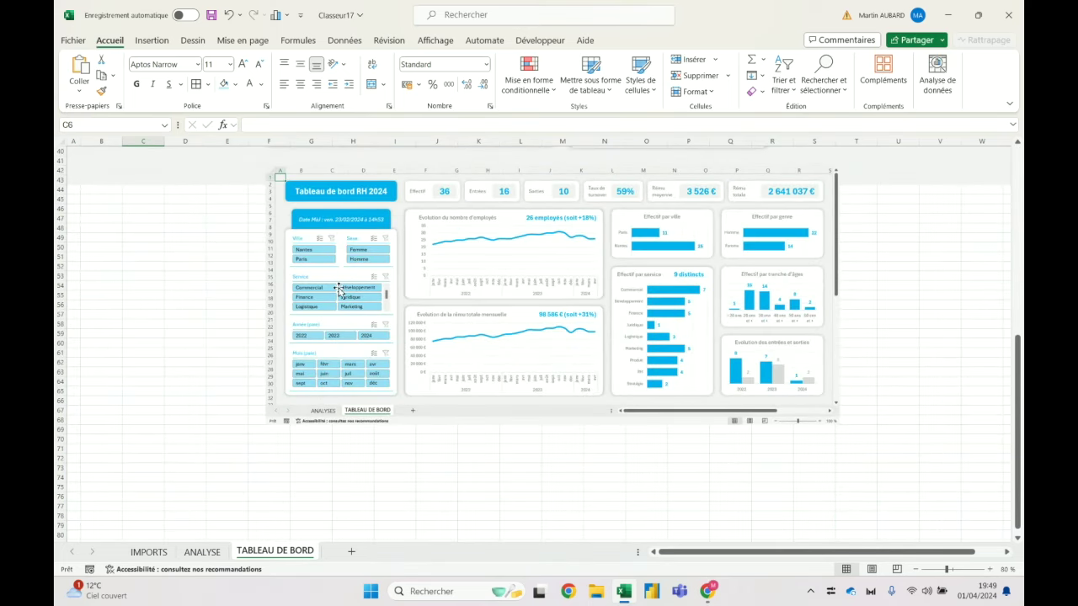
scroll(340, 291, up, 6)
scroll(340, 291, up, 3)
scroll(340, 290, up, 4)
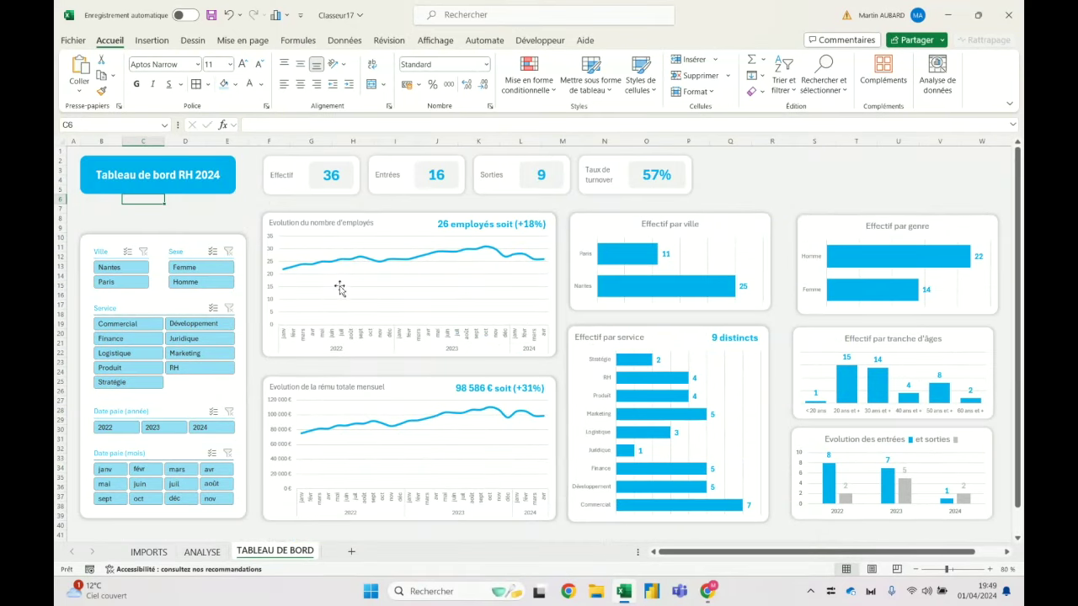
click(191, 242)
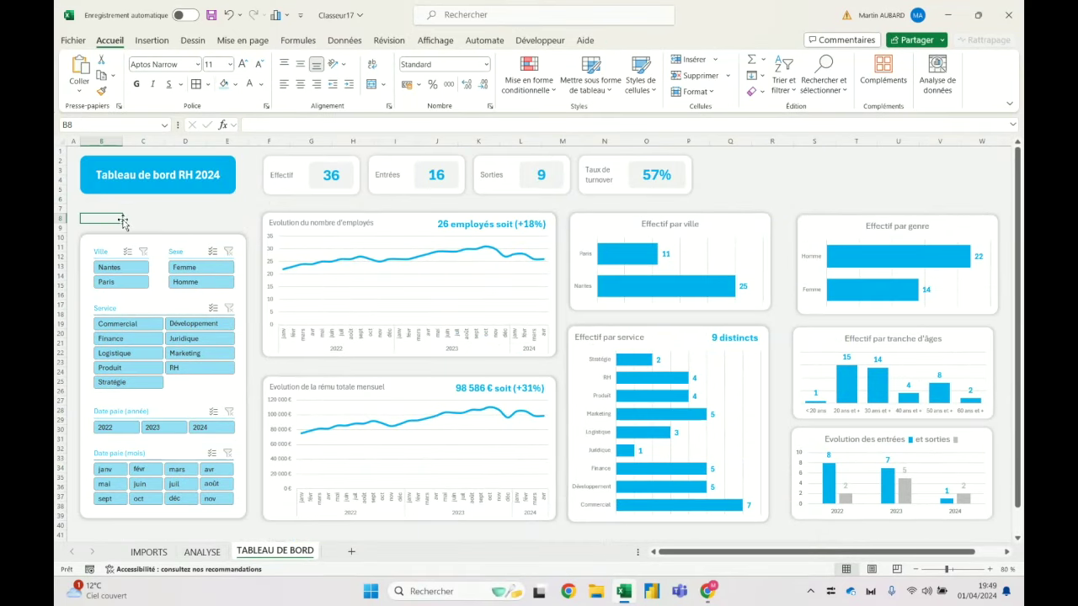
Duplicate the title banner onto the slicer panel's top edge, with text top-aligned at size 16.
click(121, 191)
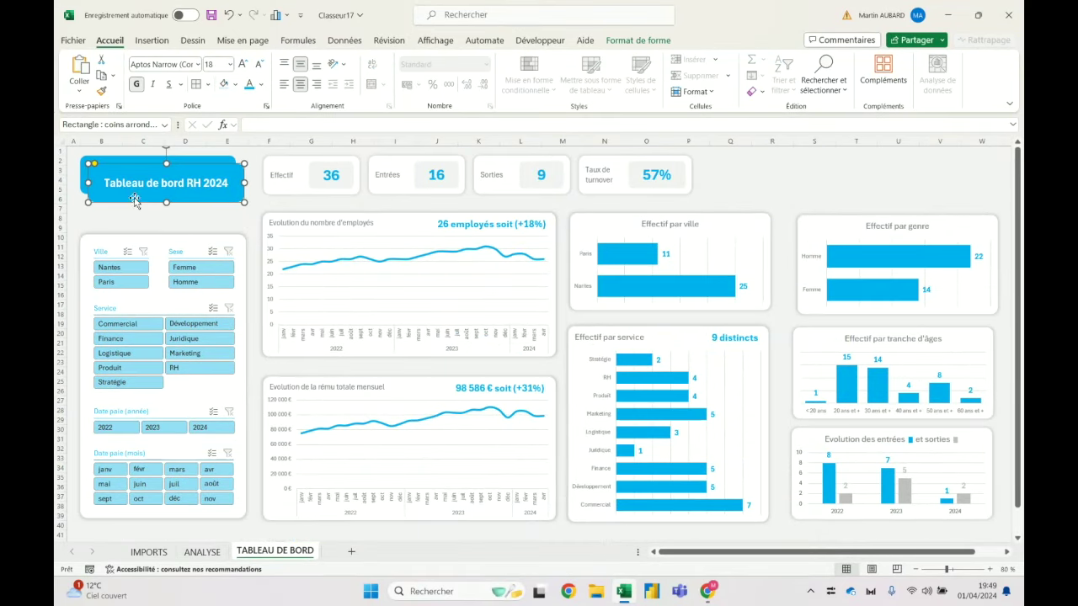
drag(124, 195, 131, 244)
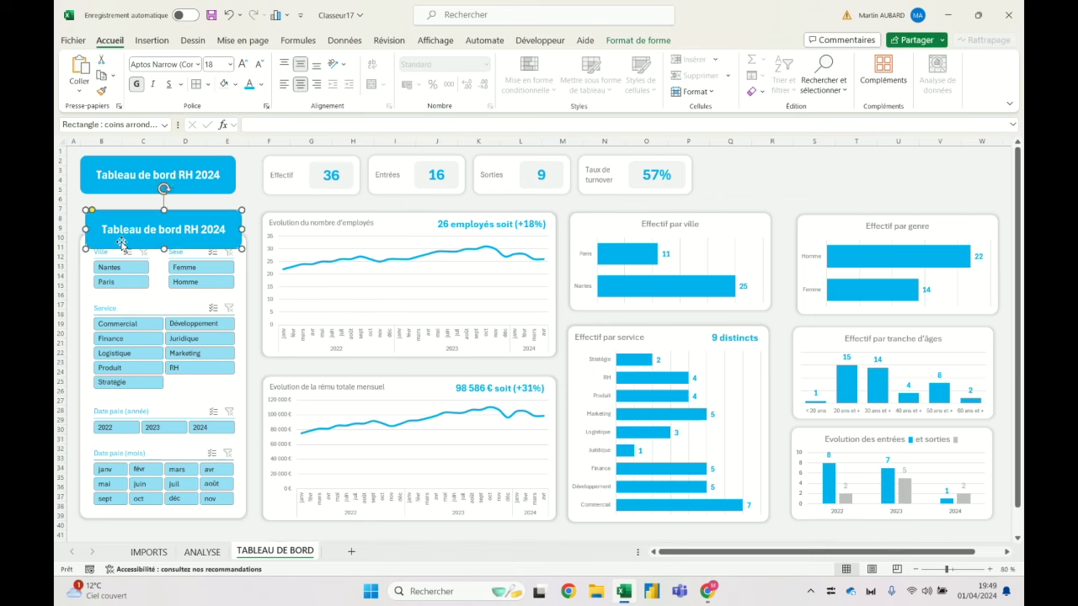
drag(131, 244, 116, 217)
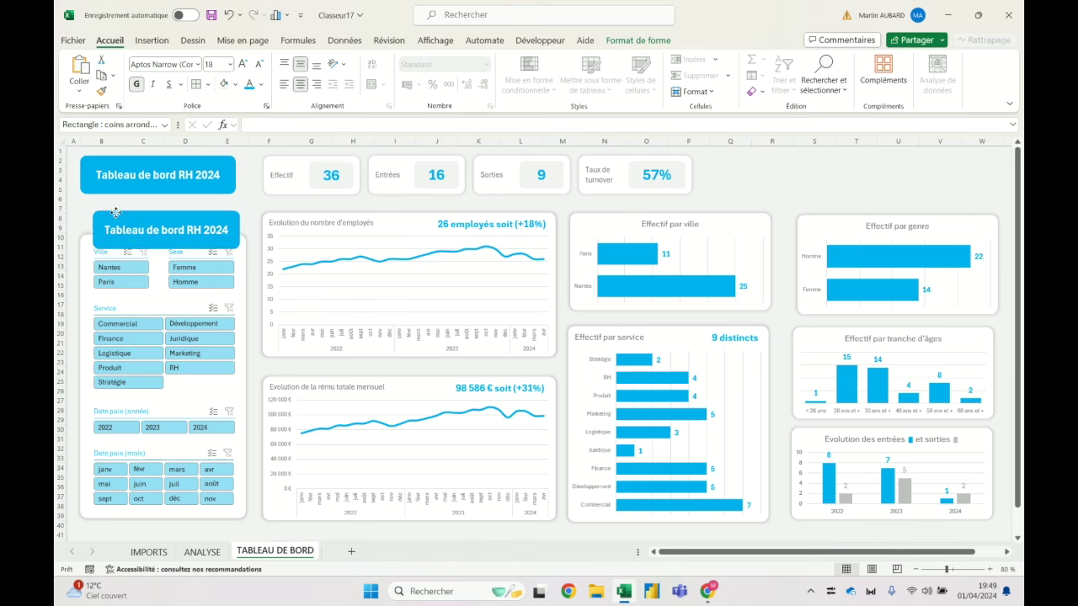
key(Left)
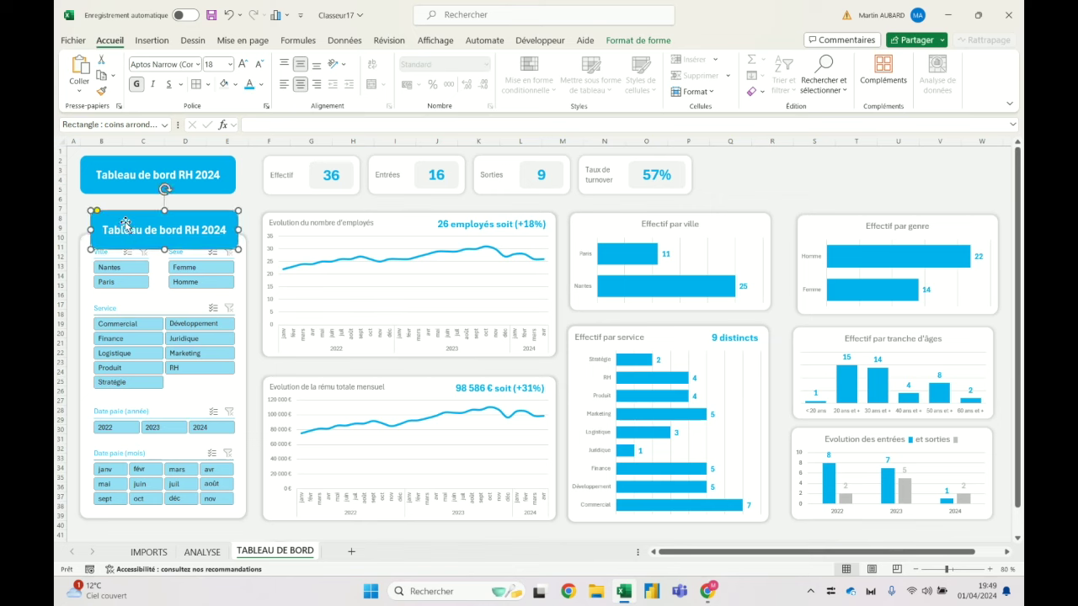
click(284, 64)
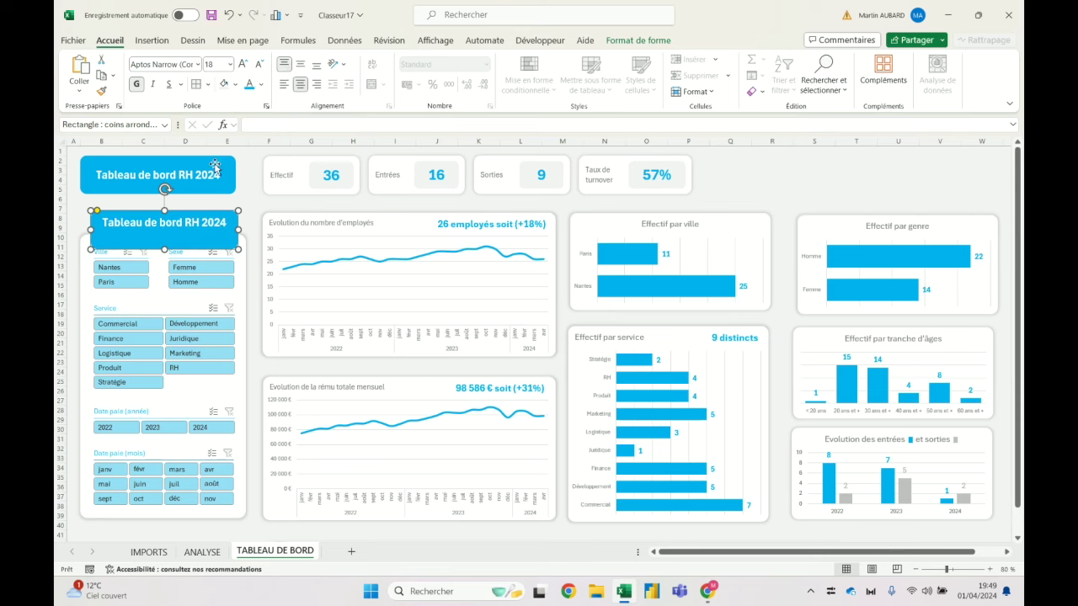
click(259, 64)
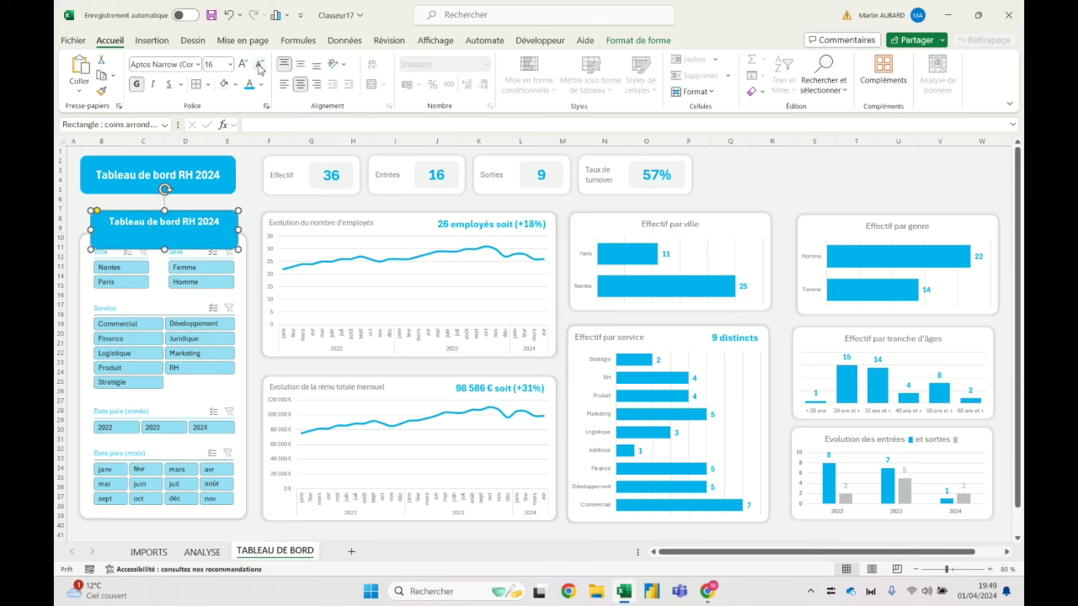
Replace the copied banner's text with 'Date MàJ ................'.
triple_click(160, 224)
key(BackSpace)
text(Date MA)
key(BackSpace)
text(àJ ................)
click(246, 190)
click(227, 215)
click(638, 40)
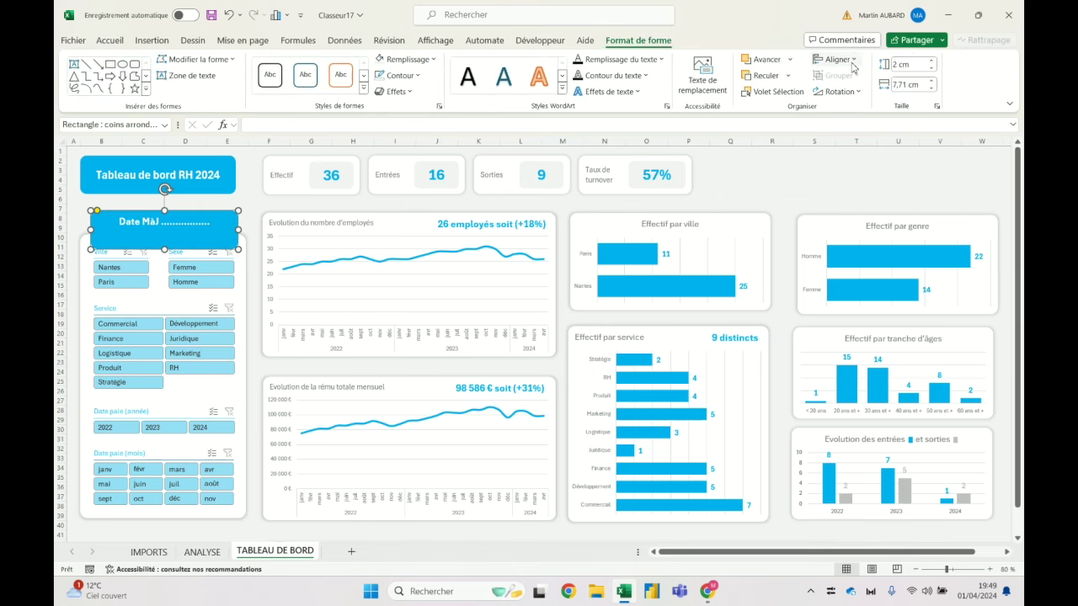
click(225, 204)
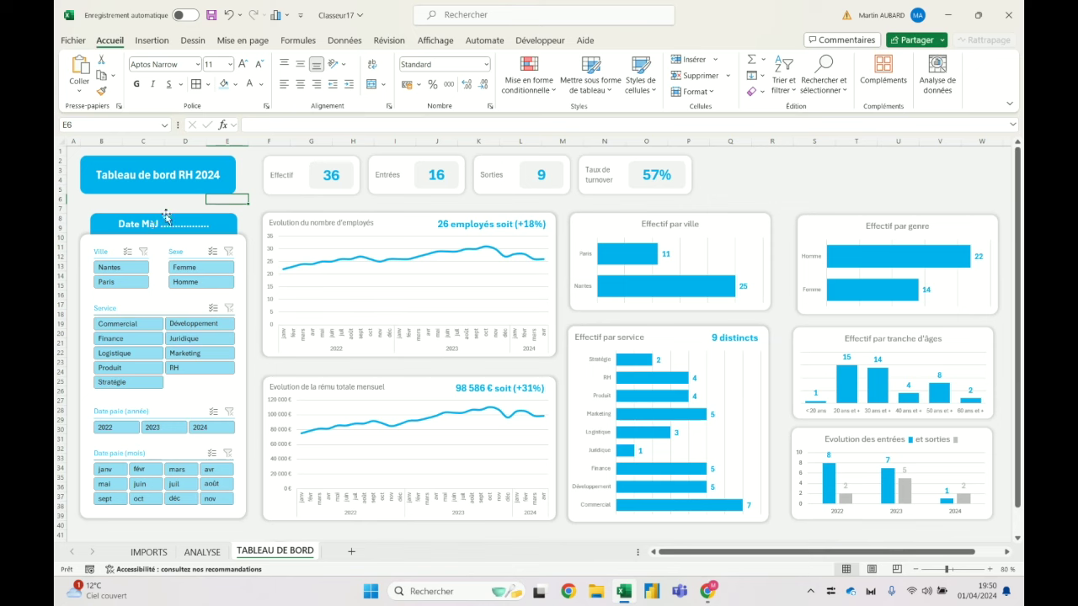
Run Données > Actualiser tout, then open Paies + Salariés from Requêtes et connexions for editing.
click(344, 41)
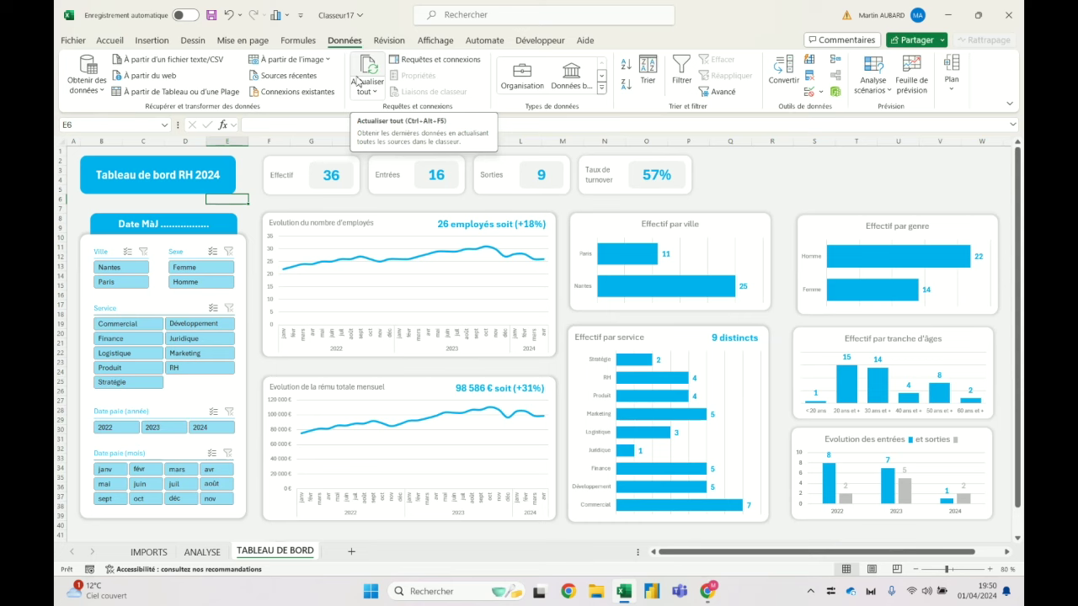
click(375, 66)
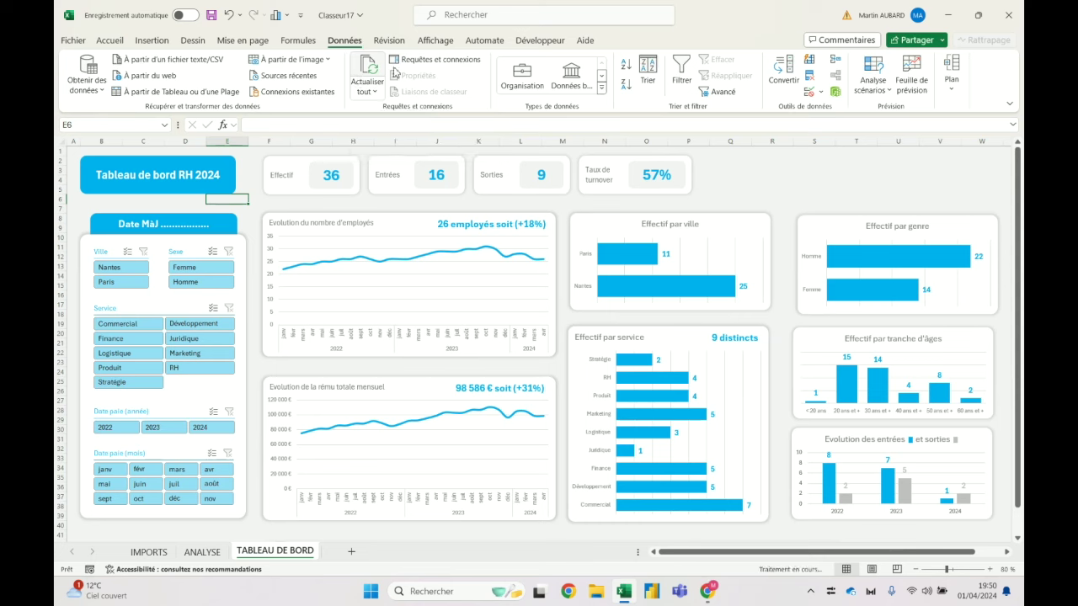
click(432, 61)
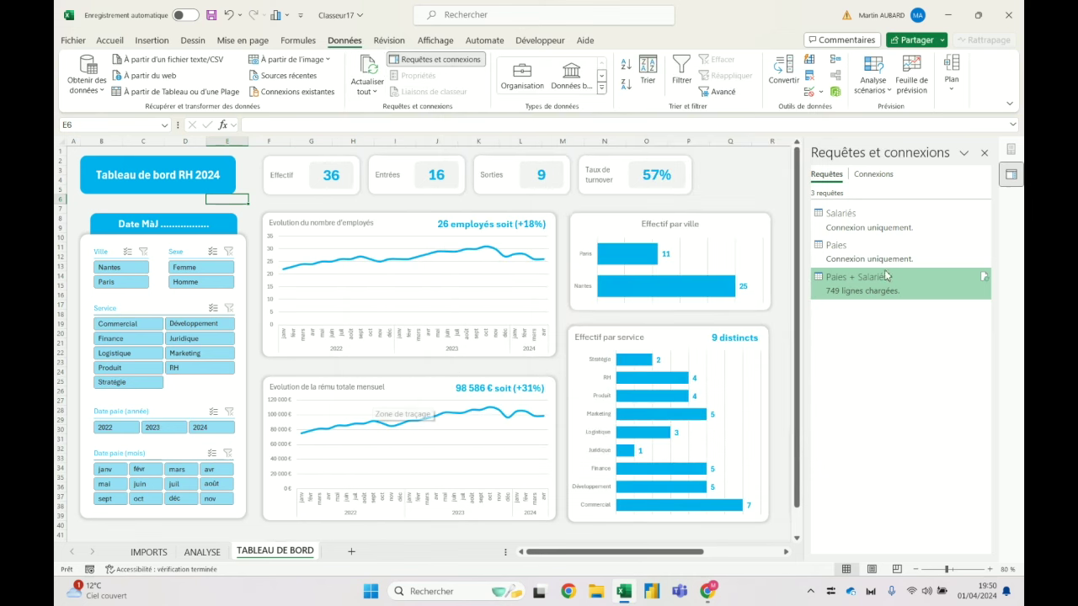
mouse_move(867, 283)
double_click(896, 294)
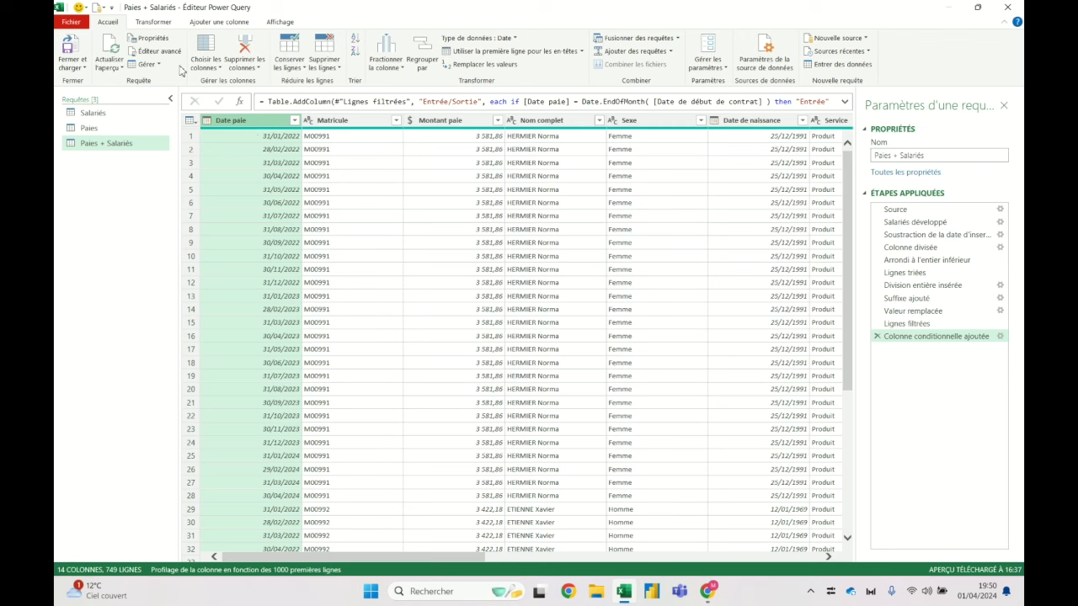
Add a custom column named Date MàJ with the formula DateTime.LocalNow().
click(219, 22)
click(131, 52)
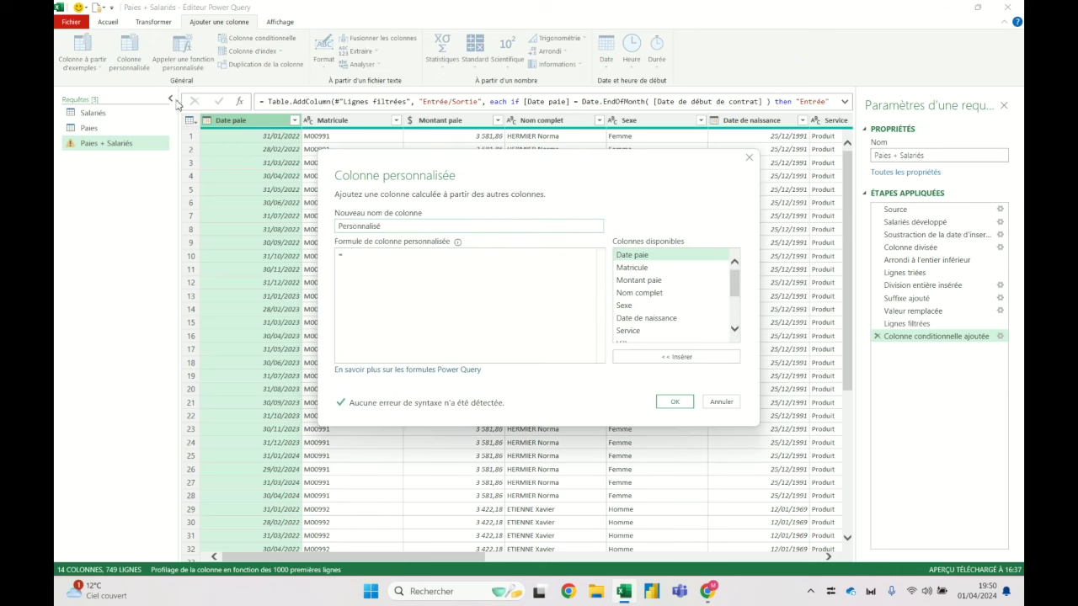
double_click(399, 227)
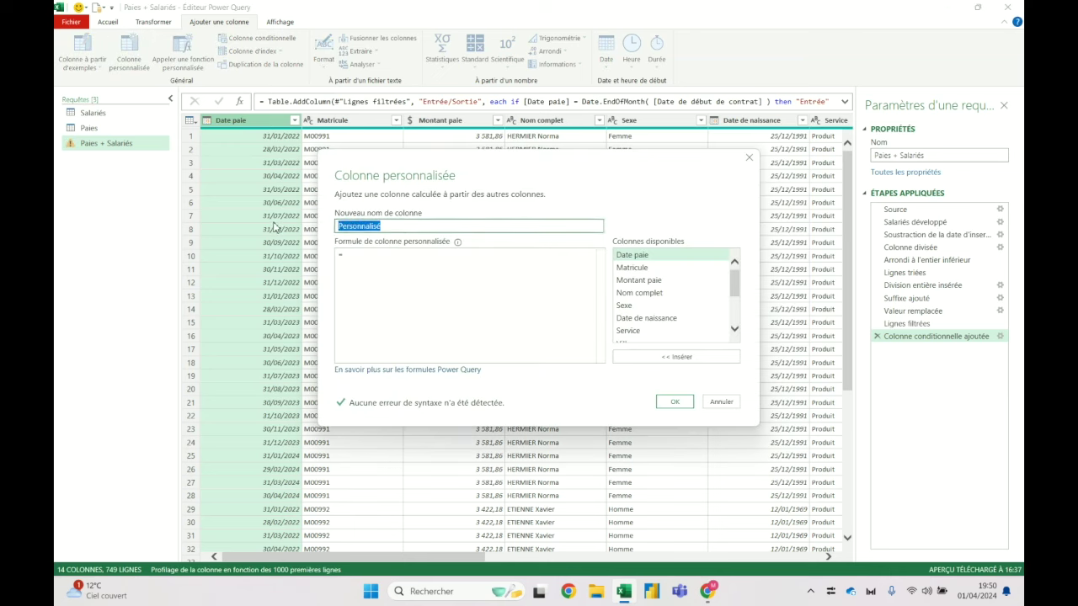
text(Date MàJ)
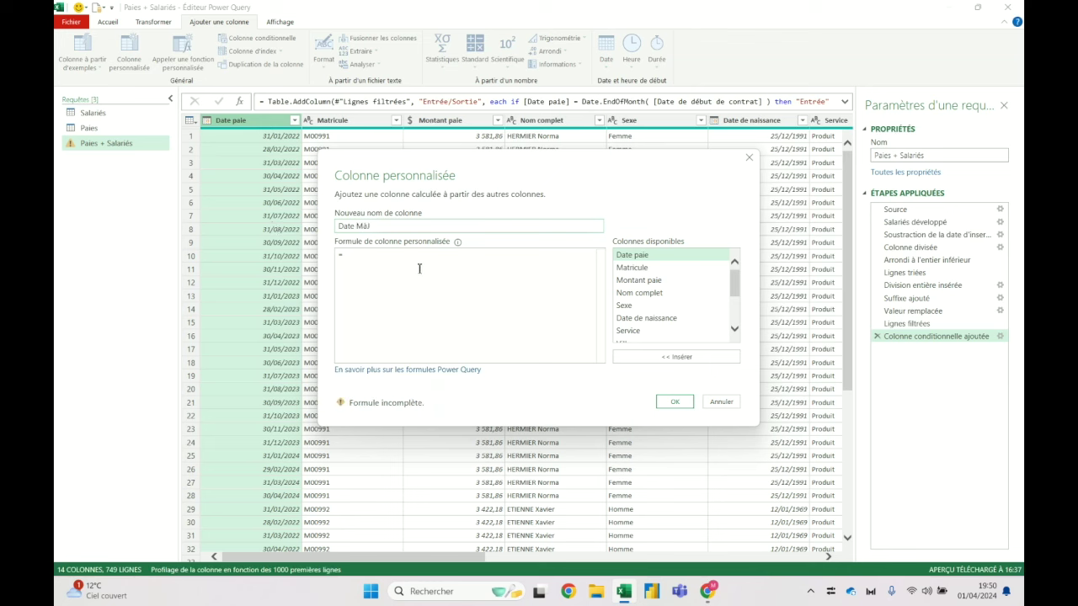
text(DateTime.LocalNow())
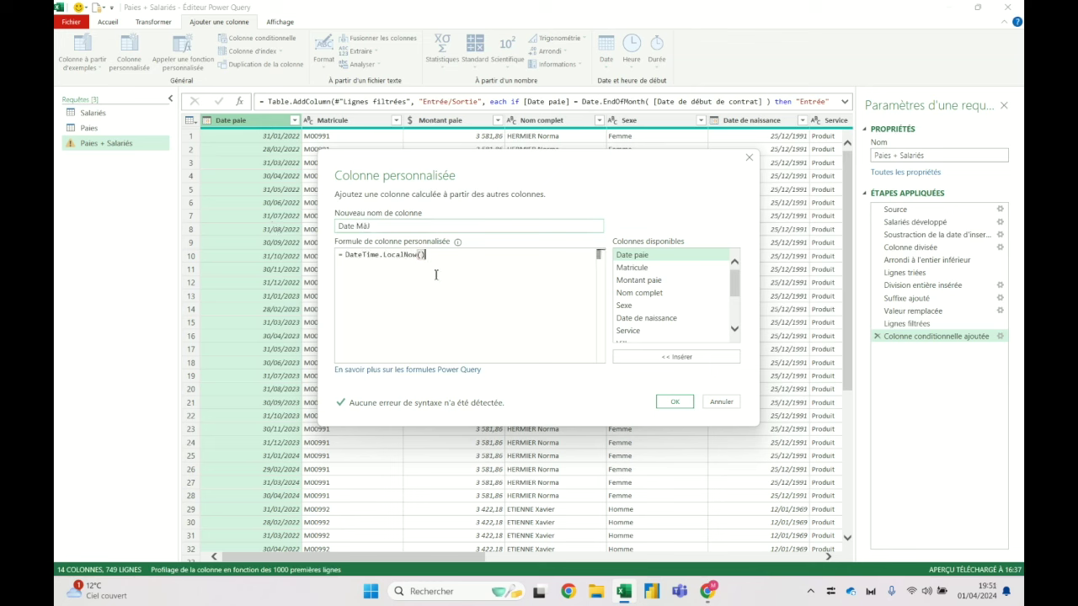
click(675, 401)
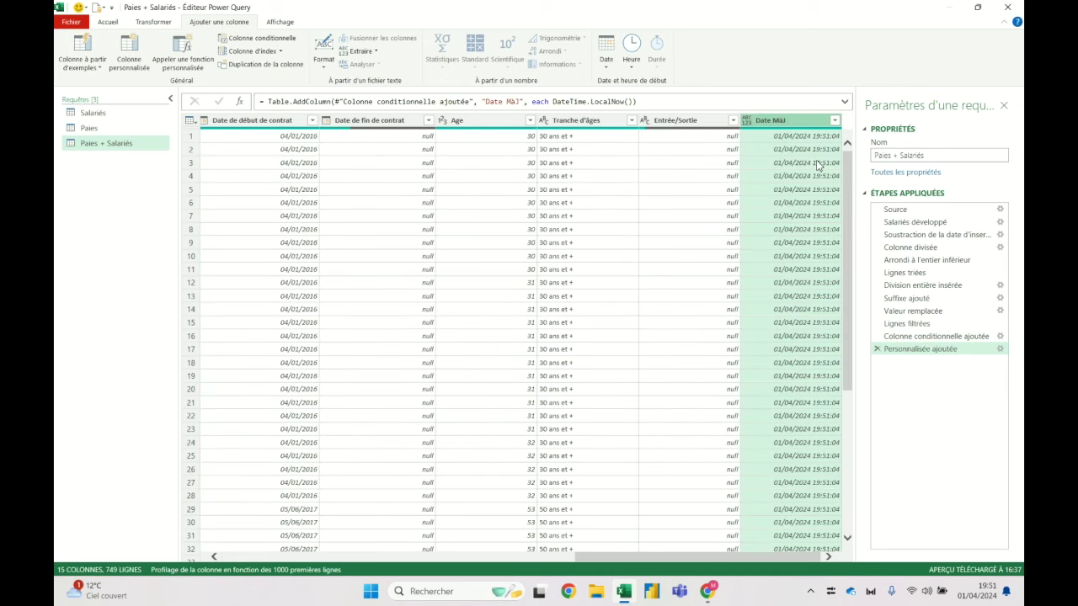
Set Date MàJ to the Date/Heure type, then close and load the query.
click(746, 121)
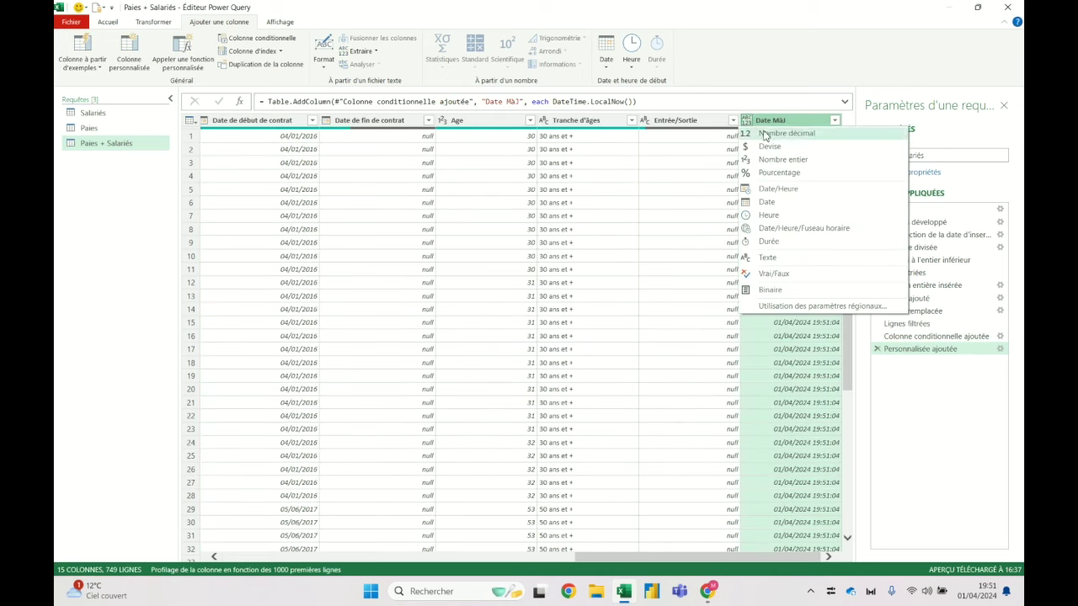
click(776, 189)
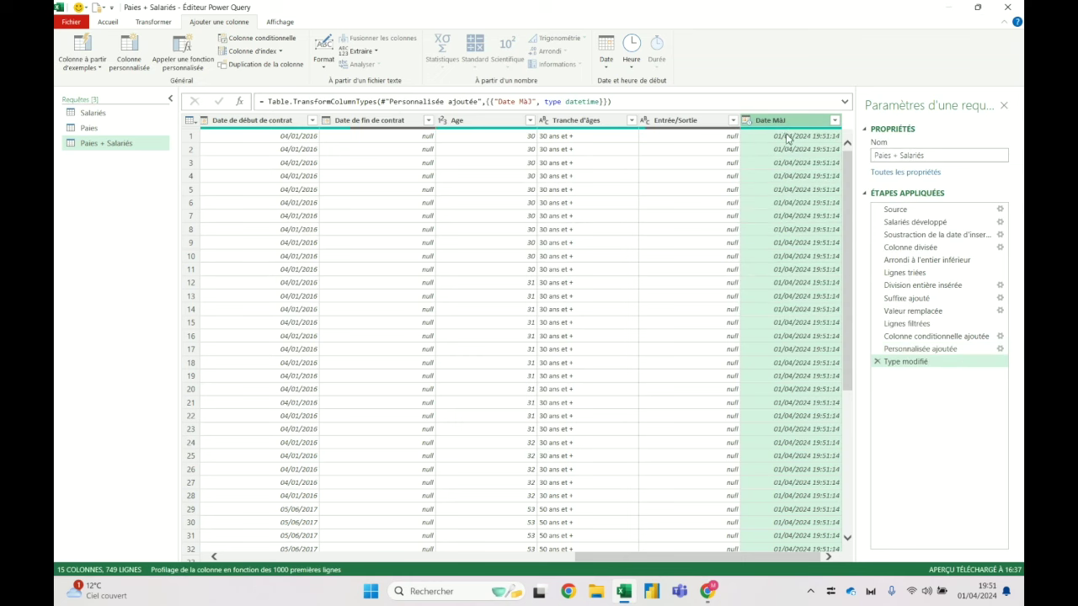
click(118, 23)
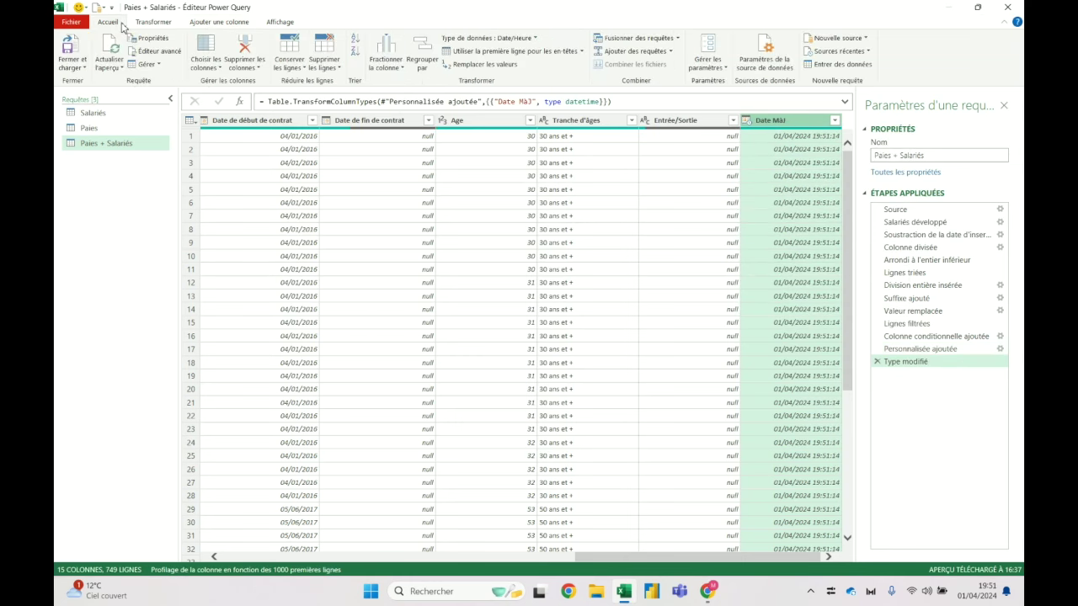
click(76, 54)
click(209, 551)
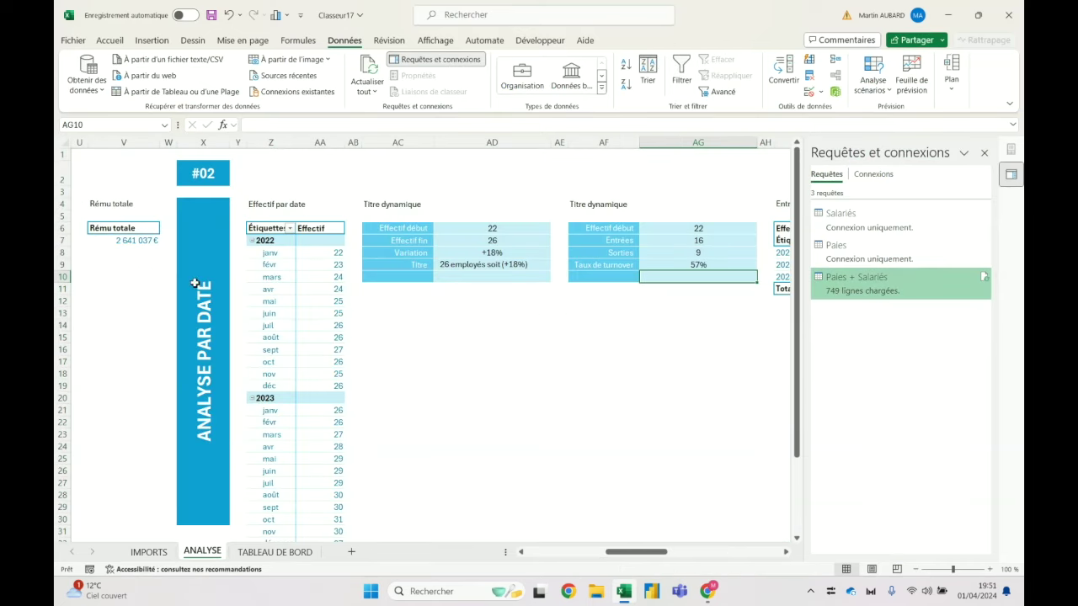
Insert columns and paste a copy of the Effectif pivot into column D.
drag(639, 551, 560, 551)
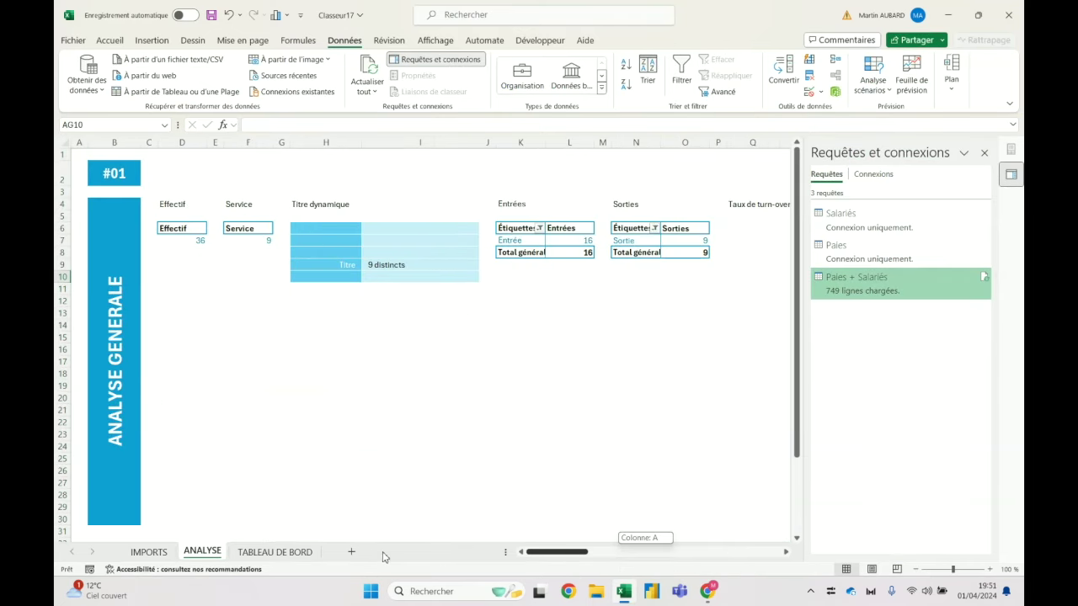
click(167, 142)
key(ctrl+plus)
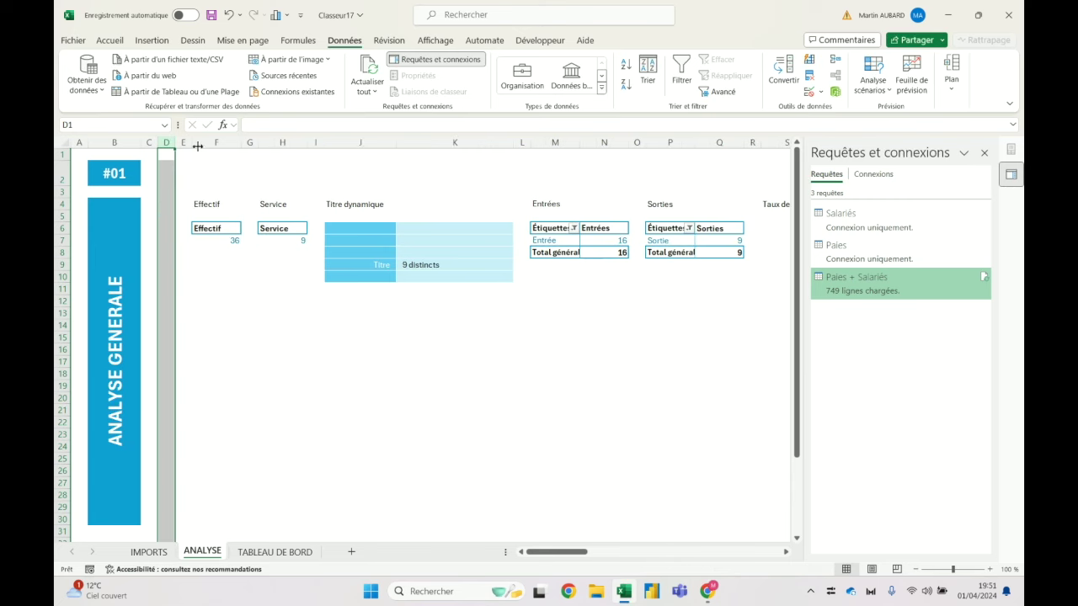
click(197, 142)
key(ctrl+c)
click(166, 142)
key(ctrl+v)
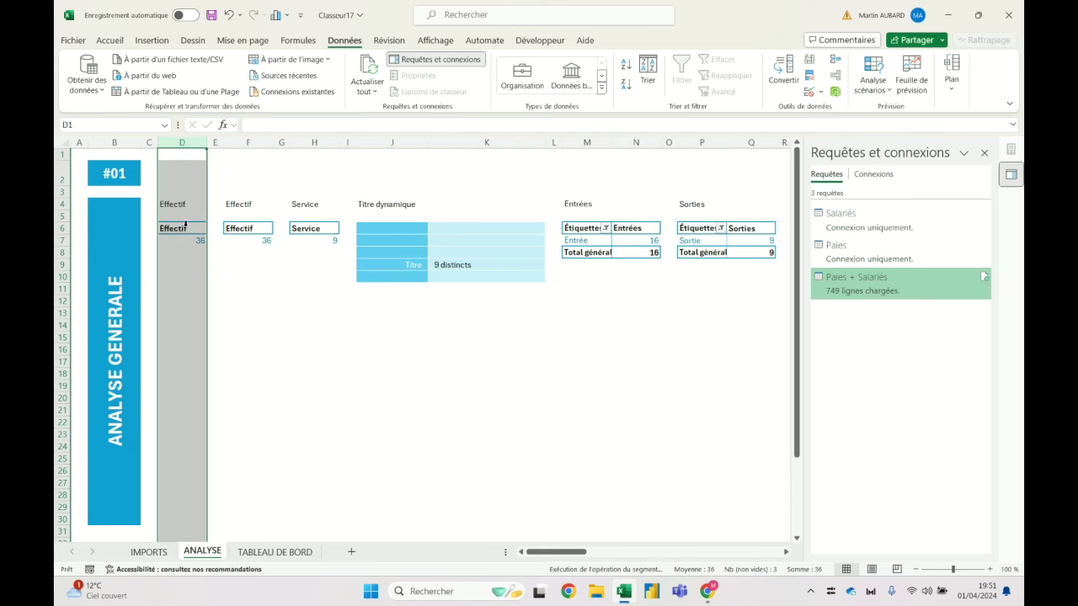
click(186, 227)
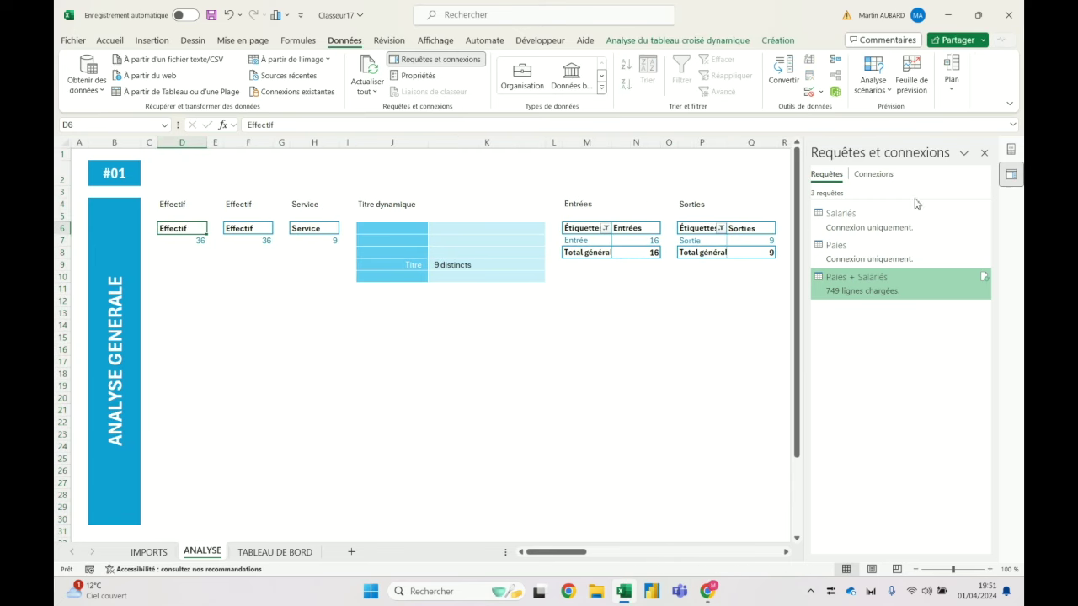
Refresh all and put Date MàJ in the copied pivot's values, summarized by Max.
click(1011, 152)
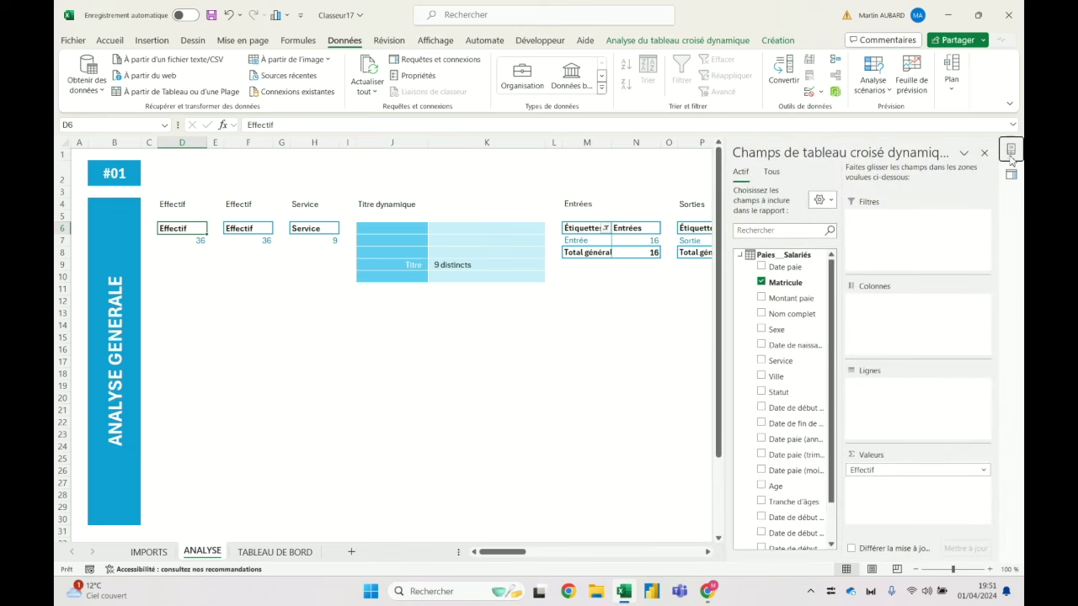
scroll(779, 316, down, 2)
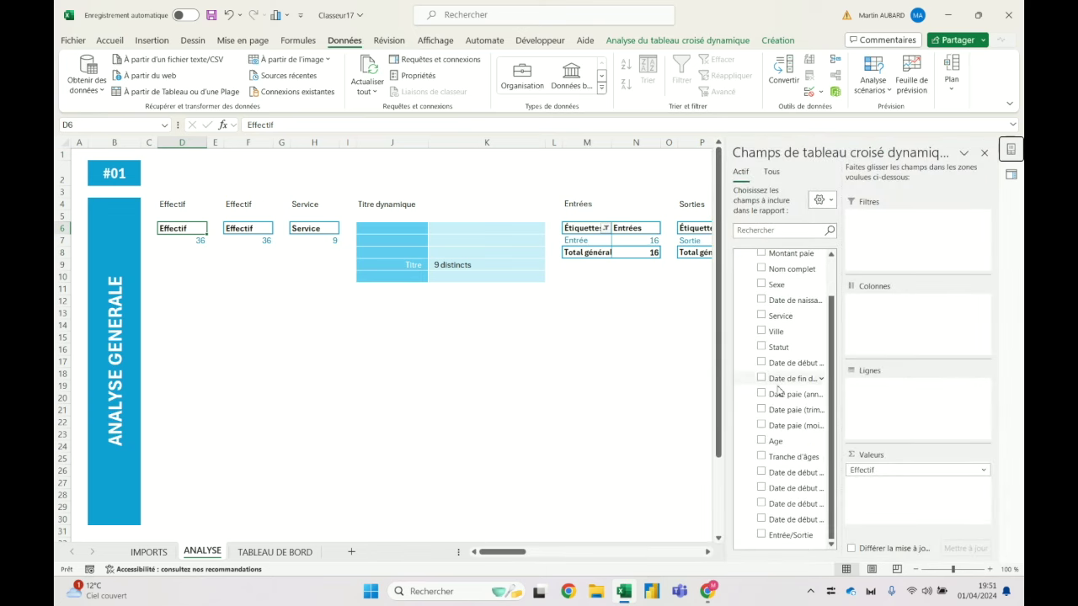
click(367, 72)
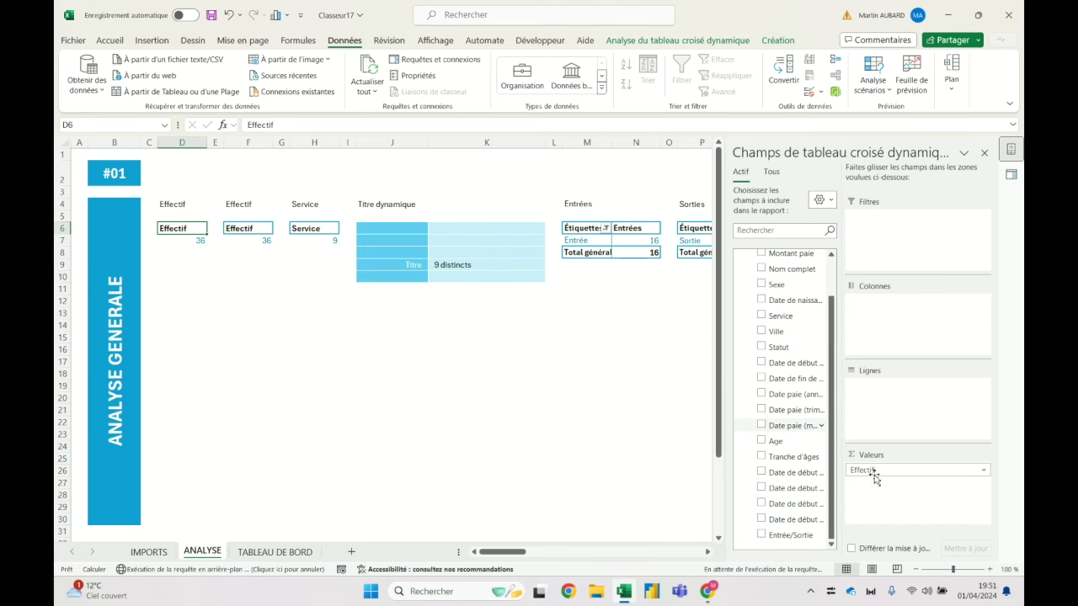
scroll(783, 474, down, 5)
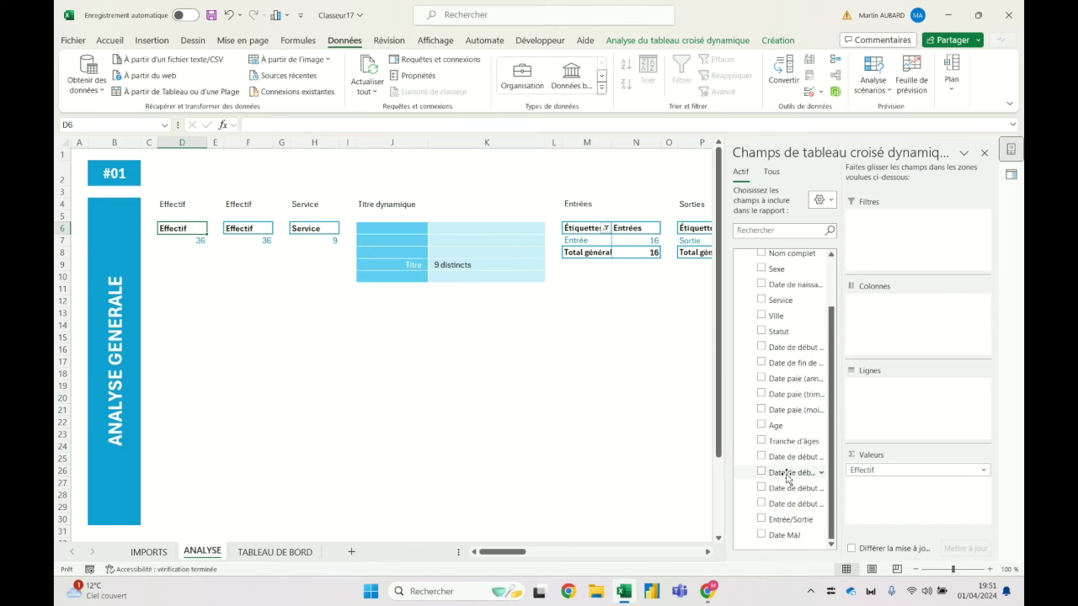
mouse_move(785, 534)
mouse_down()
mouse_move(877, 500)
mouse_move(880, 488)
mouse_move(777, 388)
mouse_up()
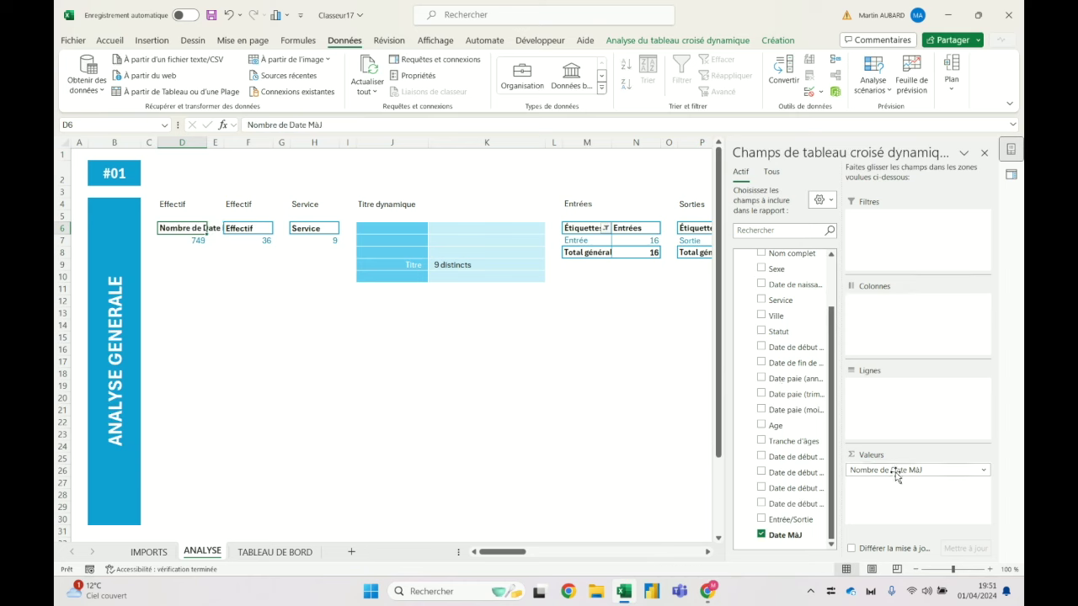
click(194, 242)
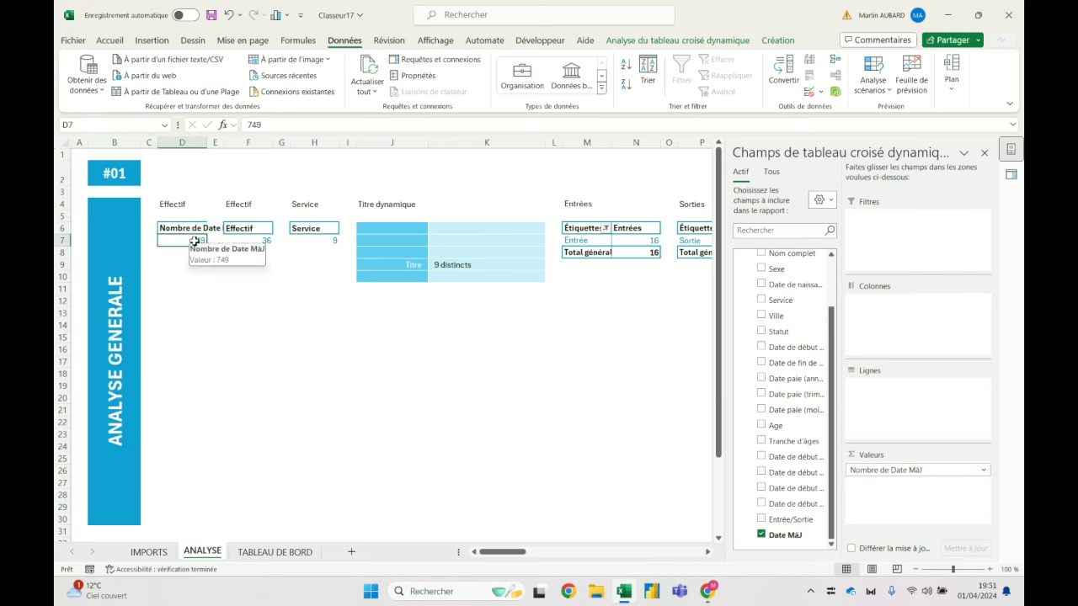
right_click(194, 242)
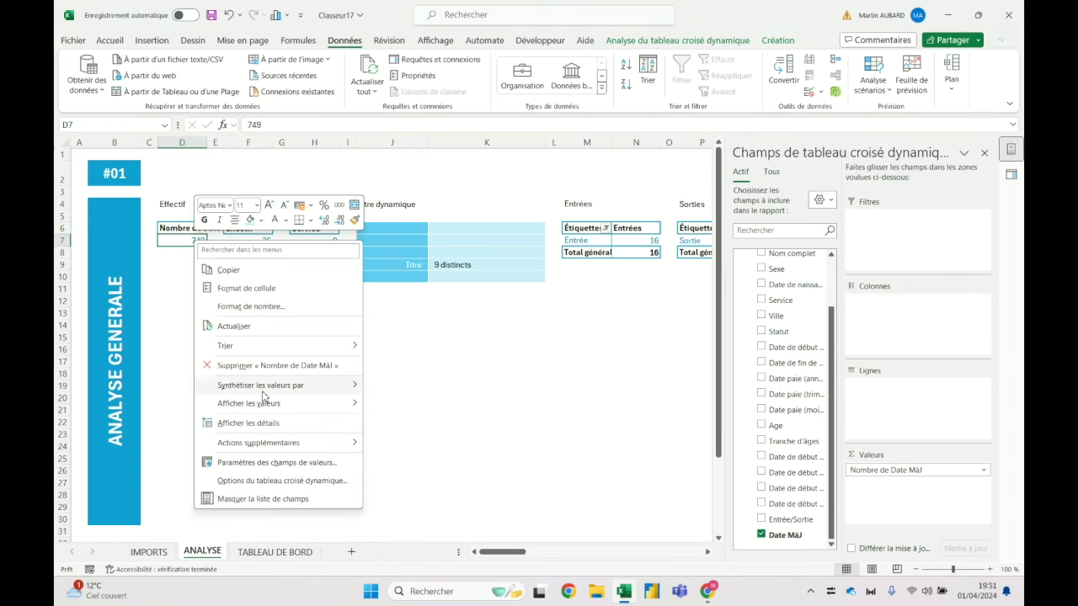
click(418, 443)
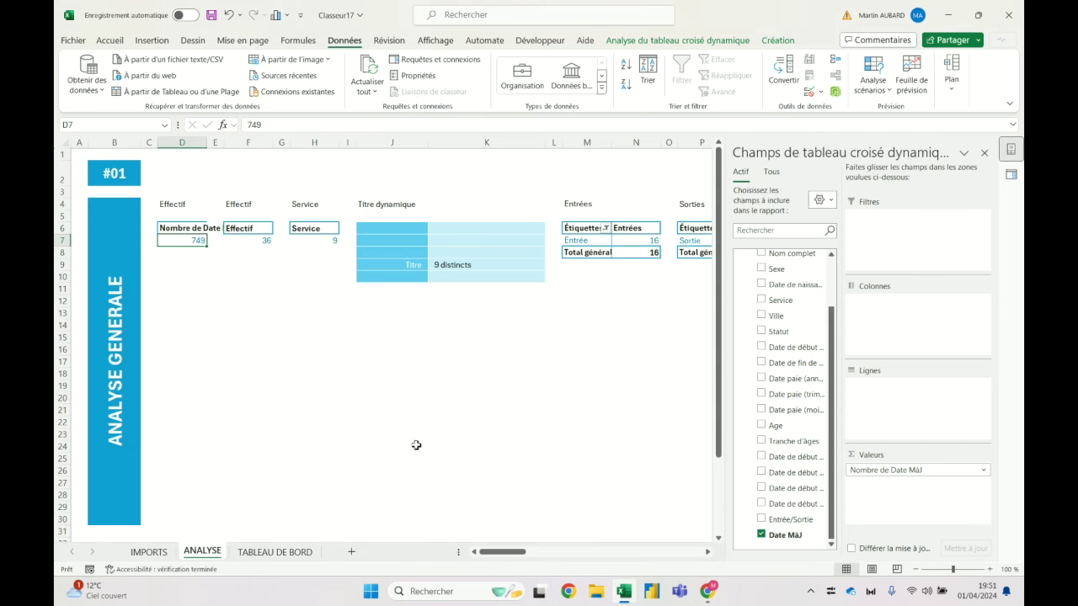
Widen column D and rename the pivot header to Date MàJ.
drag(206, 143, 243, 148)
click(218, 229)
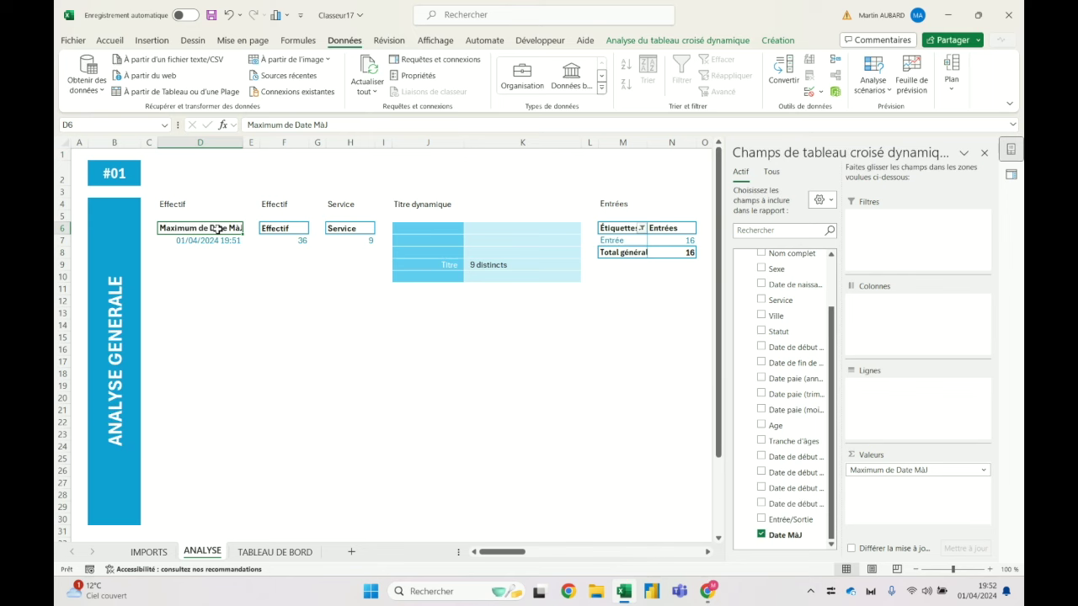
text(Date M)
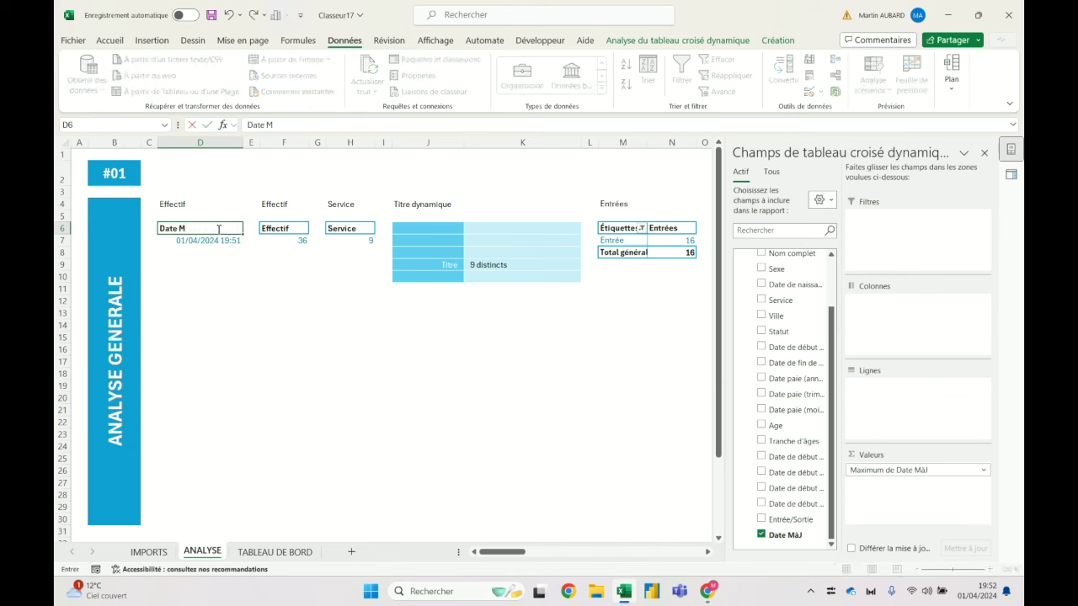
key(Return)
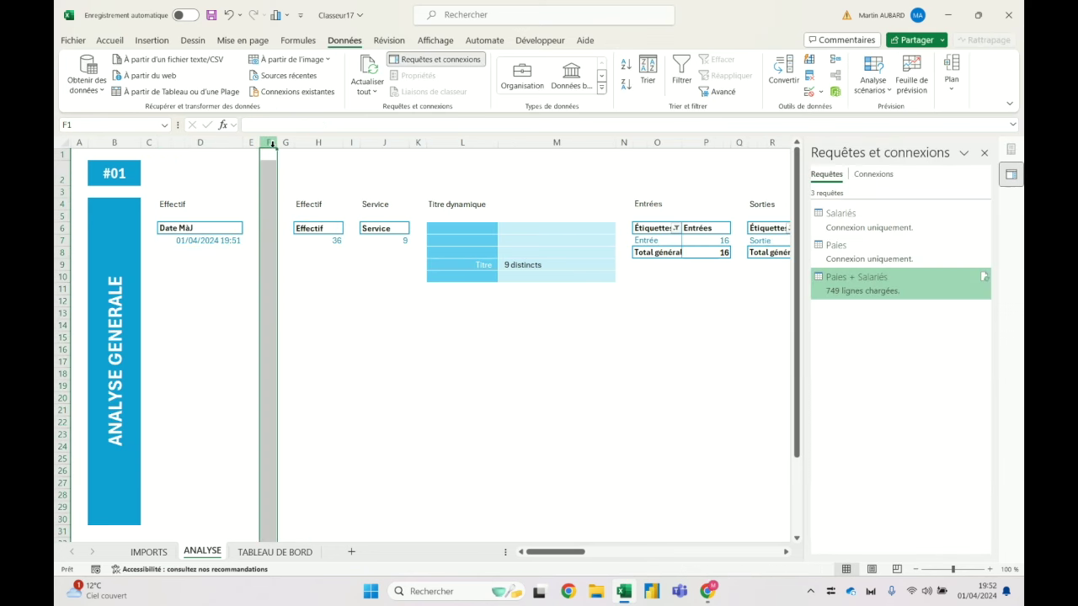
Paste the Titre dynamique block into columns F:G and begin a TEXTE formula in G9.
key(ctrl+v)
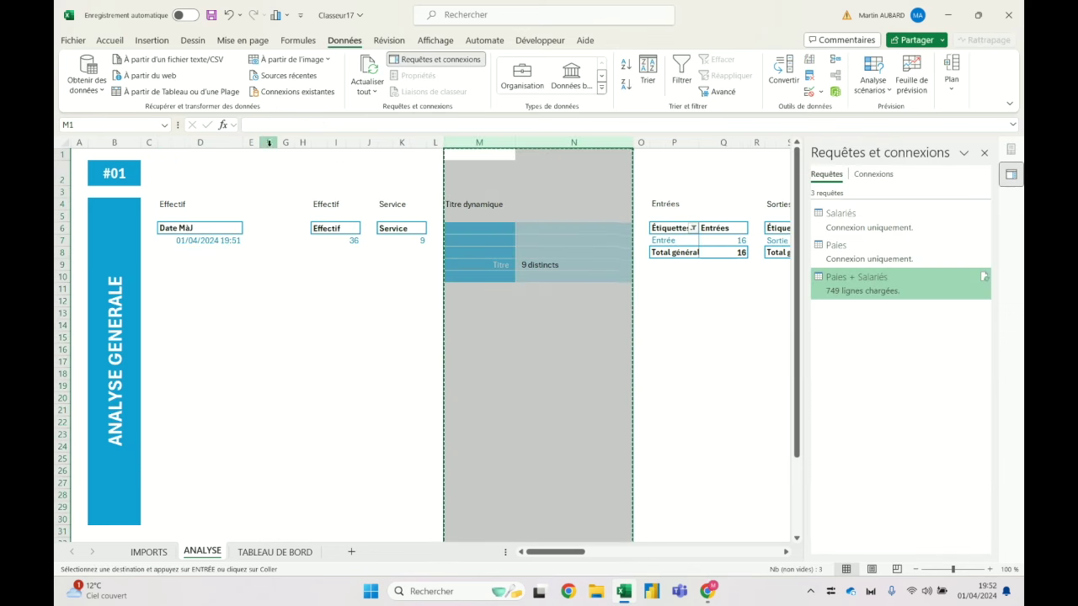
key(Escape)
click(363, 265)
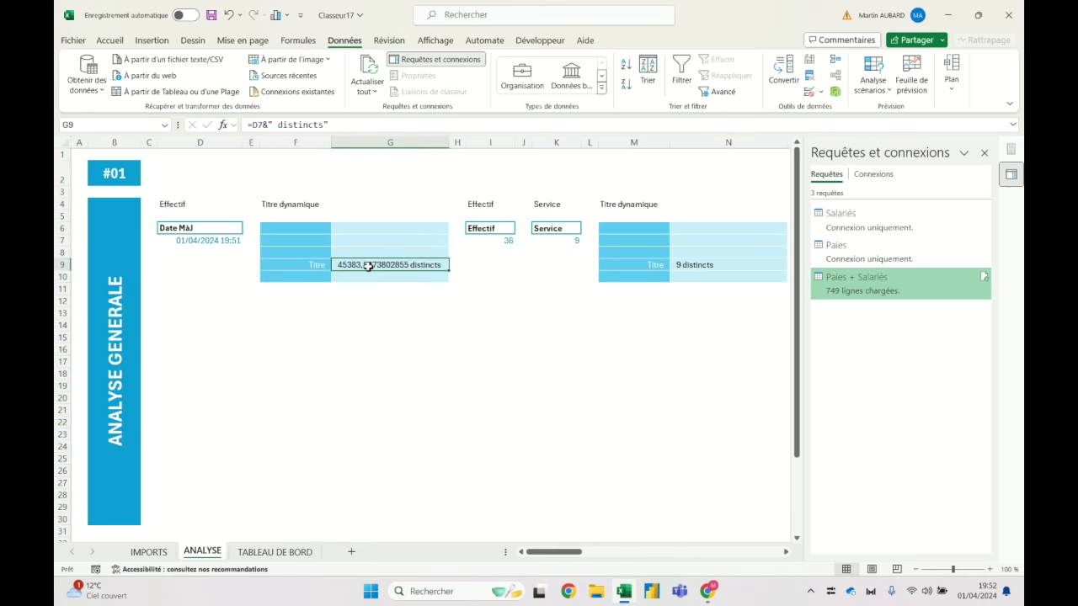
text(=texte()
click(206, 239)
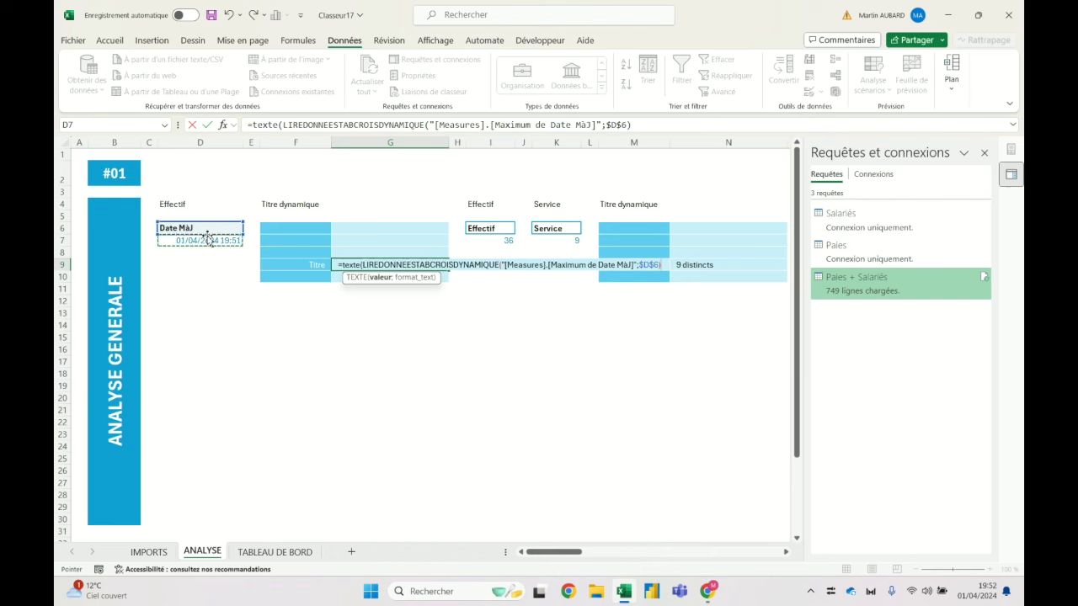
key(Escape)
text(=texte()
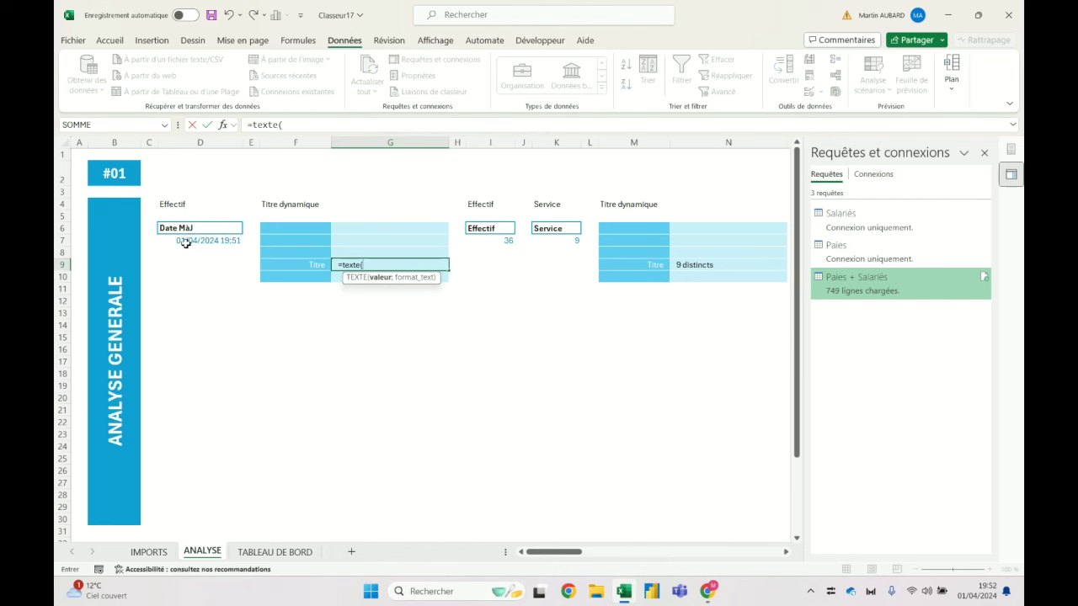
Enter =TEXTE(D7;"hh:mm - jj/mm/aaaa") in G9 so it reads 19:51 - 01/04/2024.
click(188, 240)
text(;"jj/)
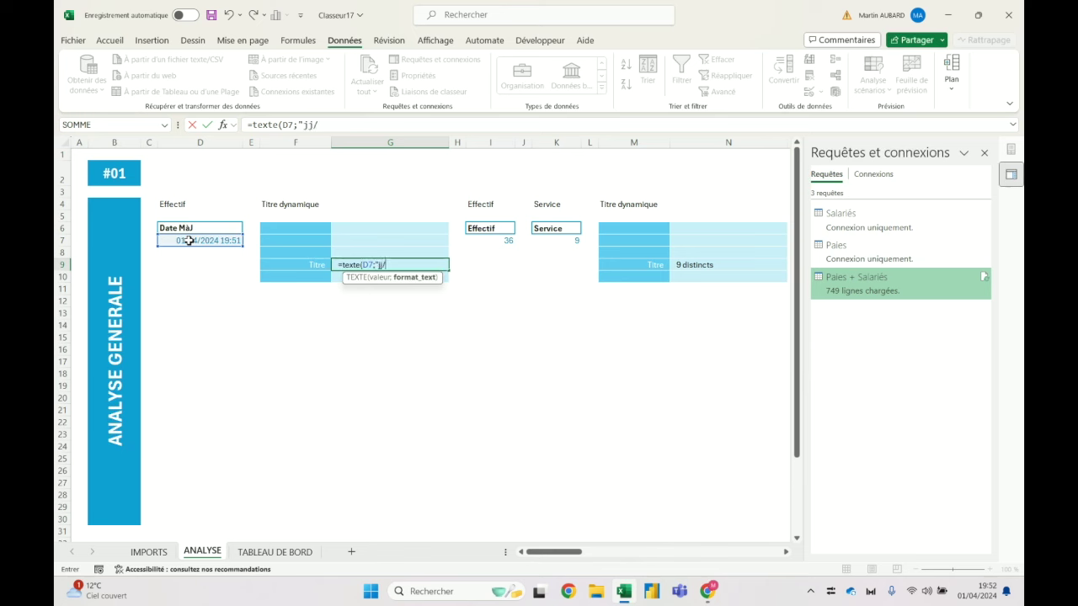
key(BackSpace)
key(BackSpace)
key(BackSpace)
text(hh:mm - jj)
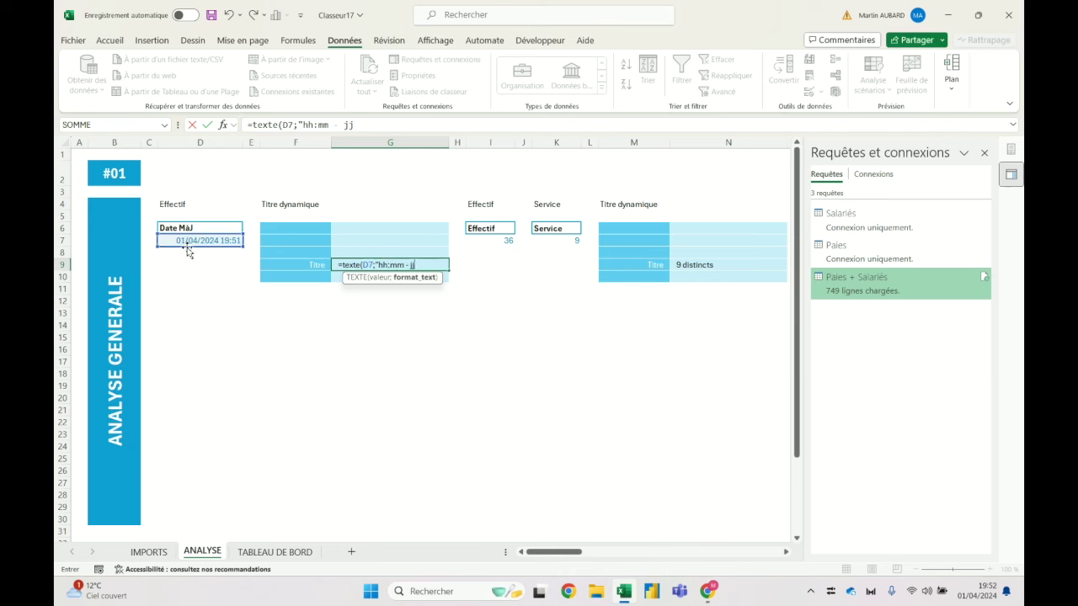
text(/mm/aaaa)
key(ctrl+Return)
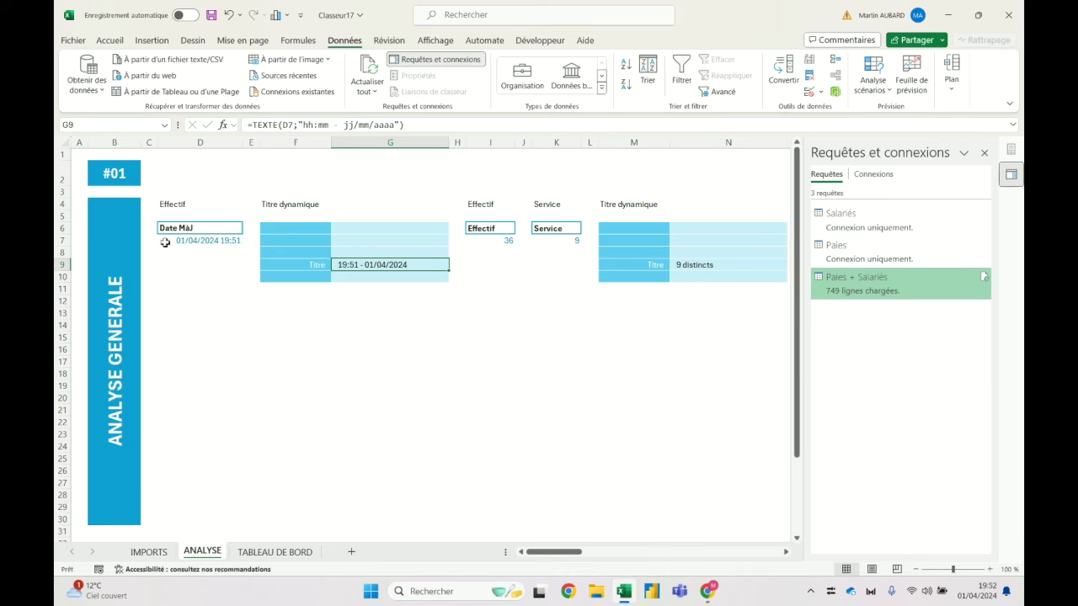
click(276, 552)
scroll(278, 461, down, 1)
Replace the time codes in the G9 format with the 'jjj.' weekday code.
scroll(278, 461, down, 5)
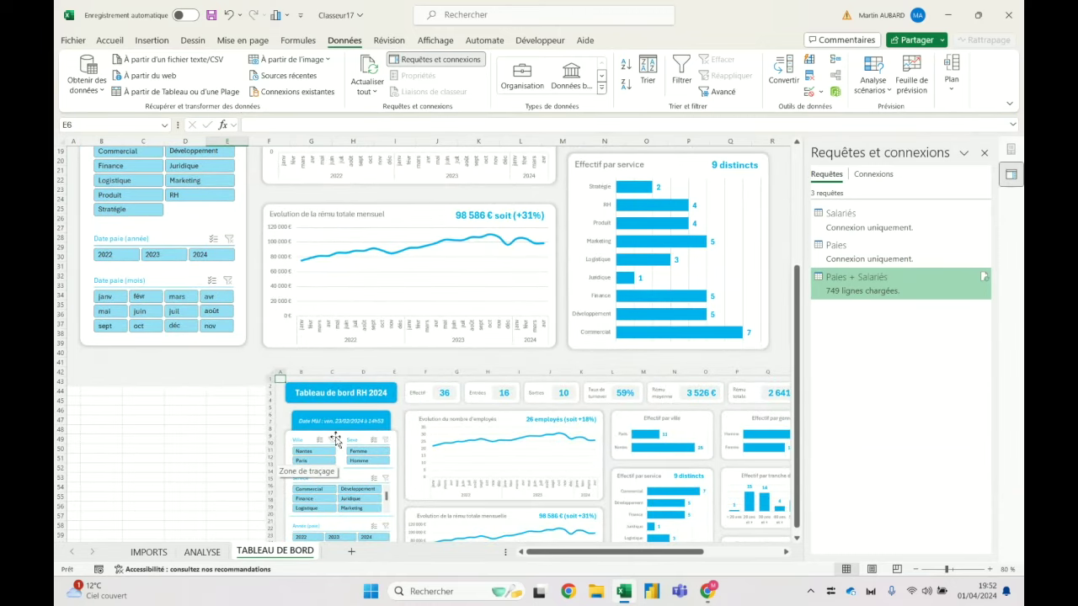
scroll(339, 435, down, 5)
key(ctrl+Page_Up)
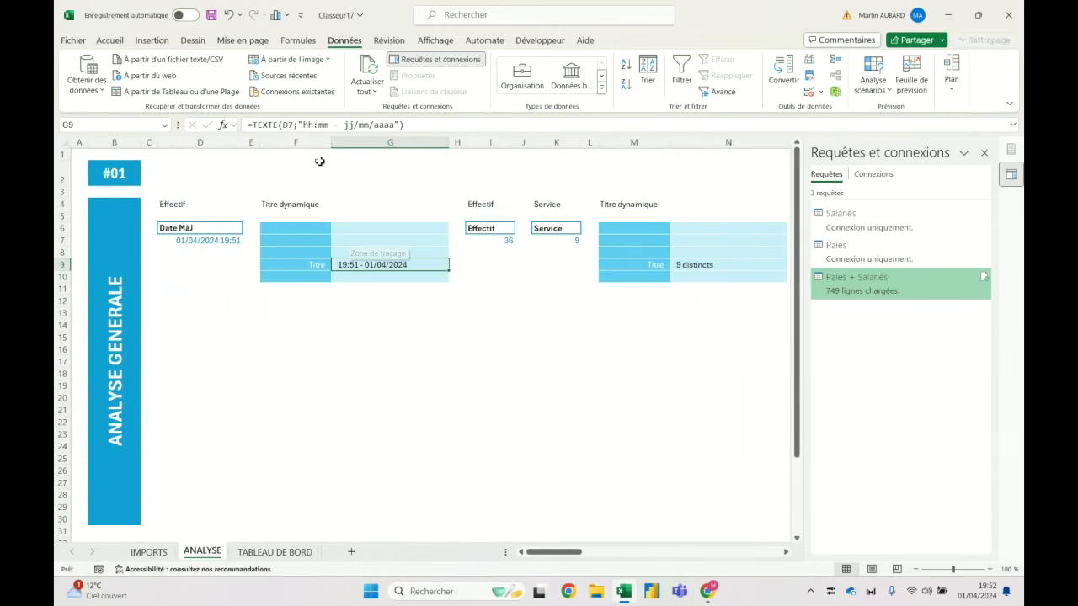
drag(296, 124, 336, 125)
text(jjj)
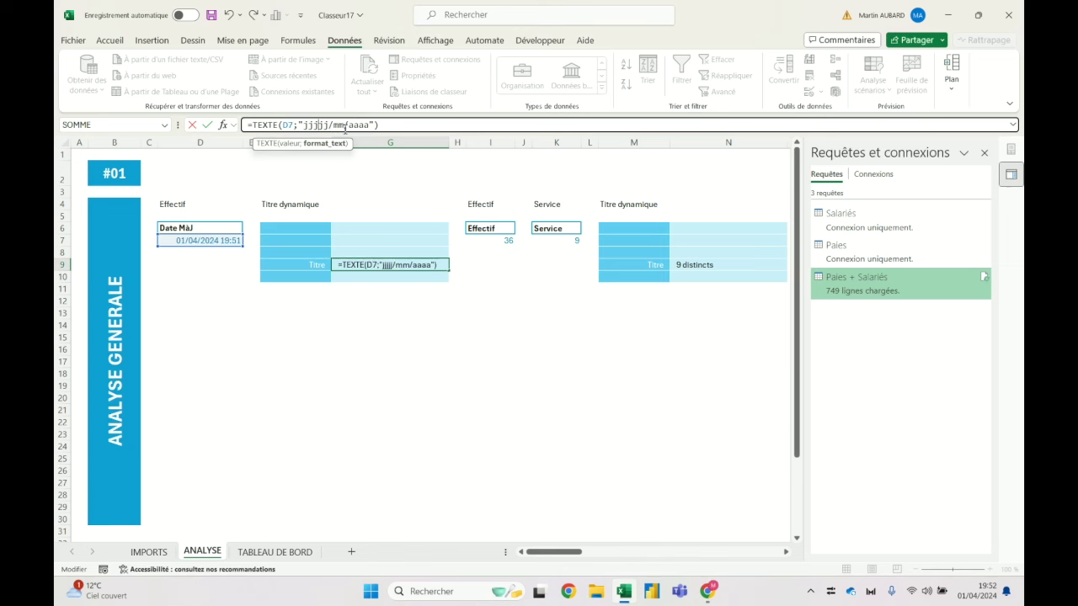
key(Left)
text(.)
key(Return)
Append the time after the date in the G9 format, joined by 'à'.
key(Left)
key(Left)
key(Left)
key(Right)
key(Right)
key(Right)
key(Up)
key(Right)
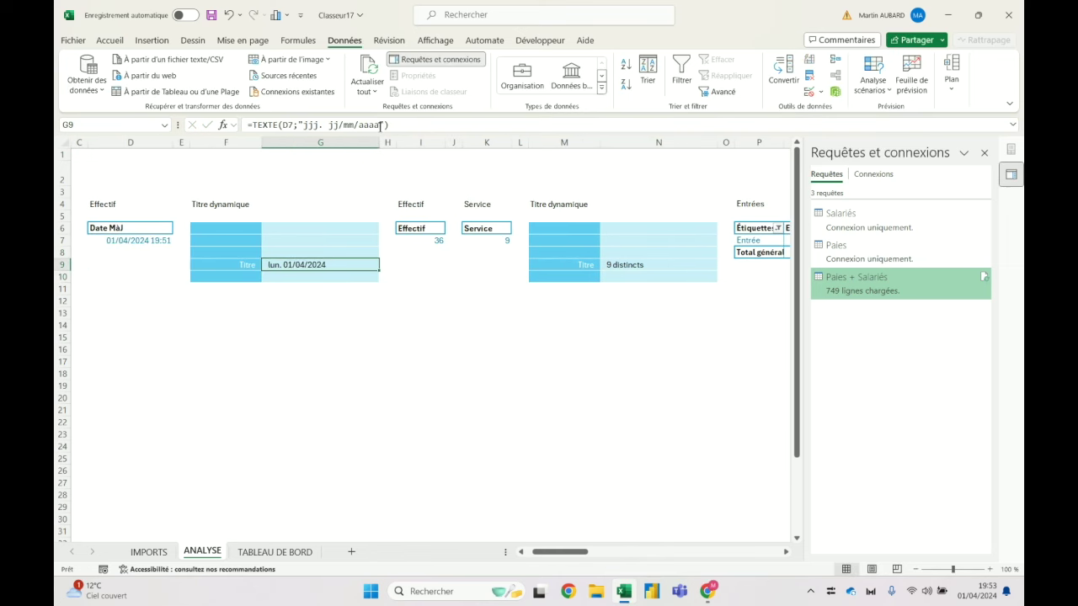
click(381, 125)
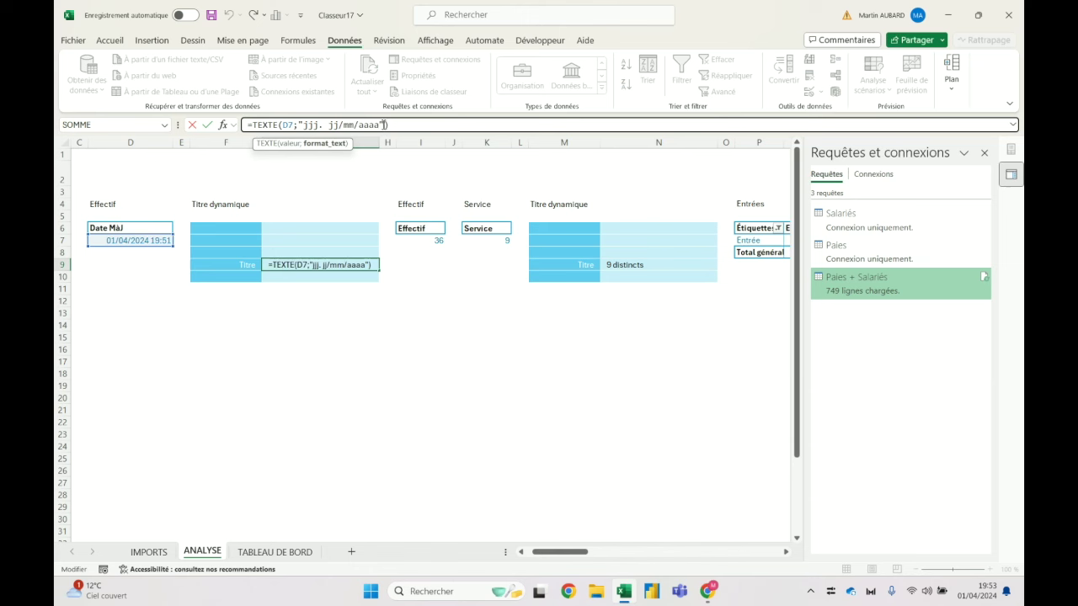
text(hh:mm -)
click(380, 124)
text(à)
key(Return)
key(Up)
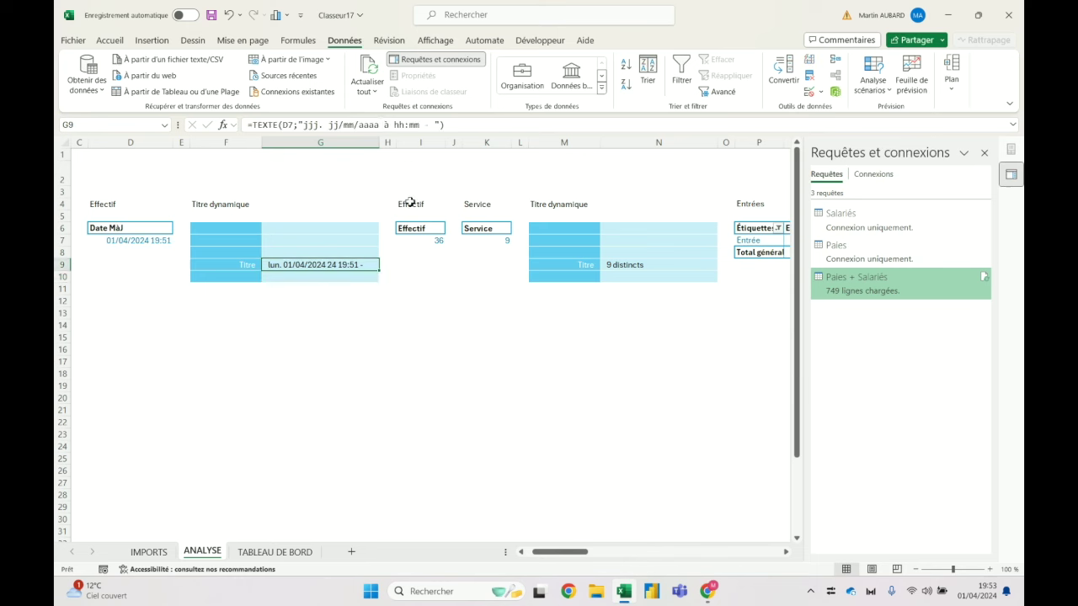
Escape the à, drop the trailing dash, and show the time as 19h51 with hh\hmm.
click(391, 125)
key(Escape)
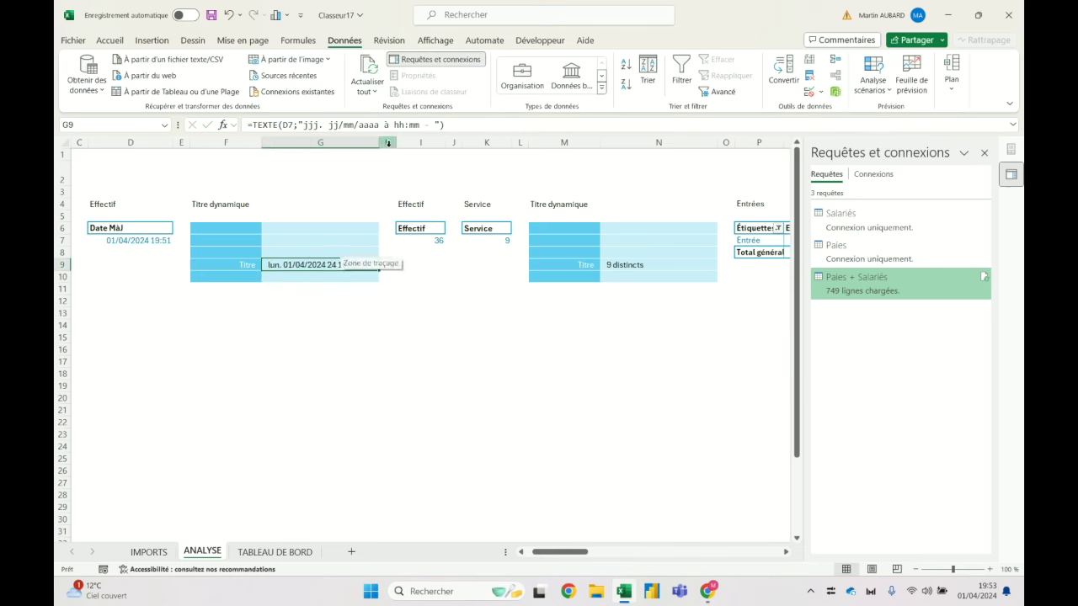
click(386, 124)
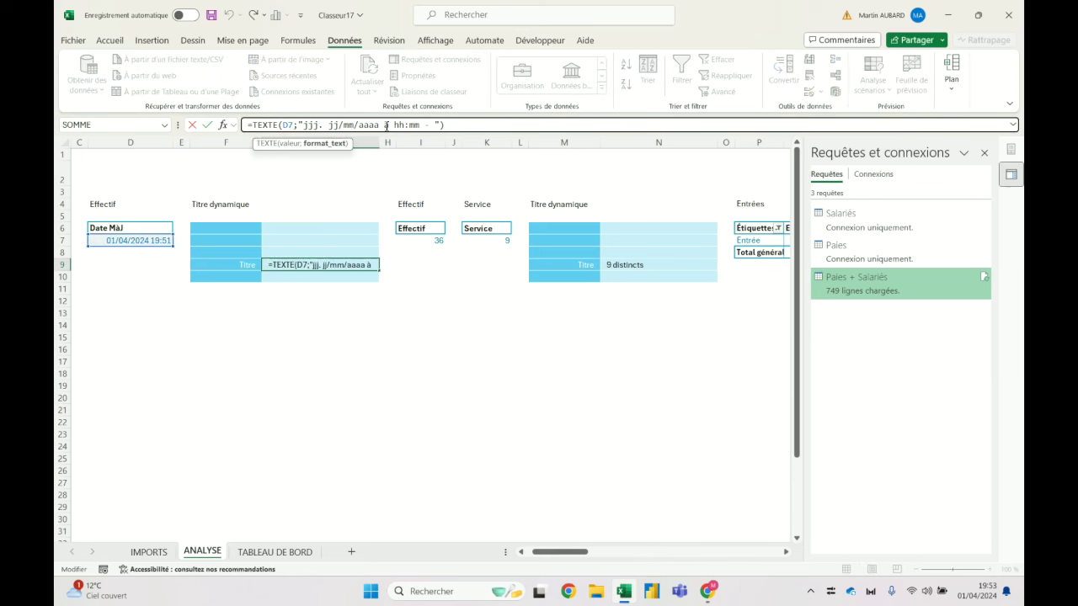
text(\)
key(ctrl+Return)
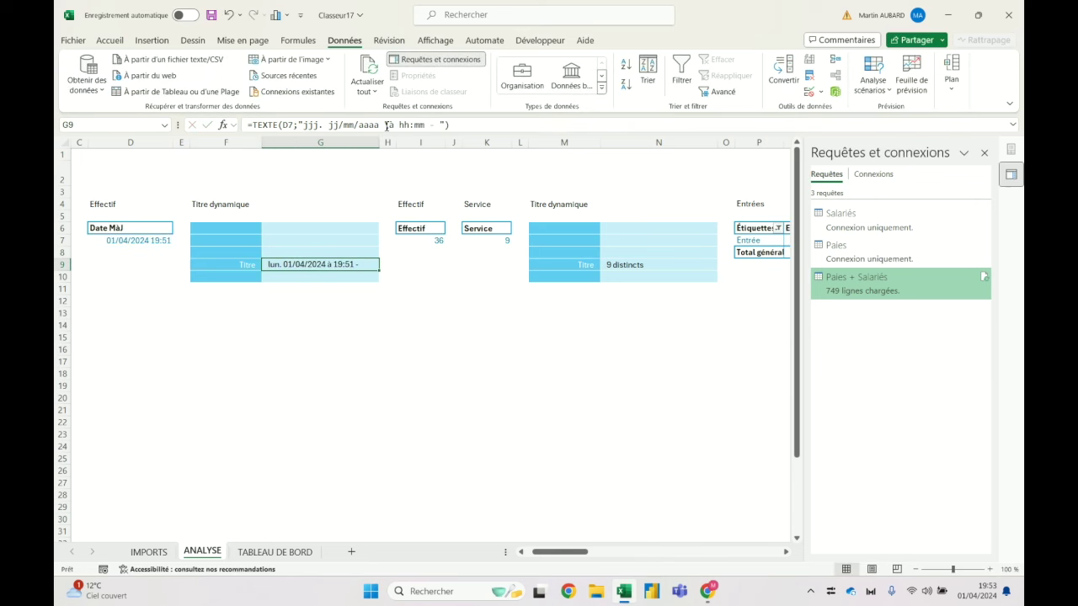
click(439, 125)
key(BackSpace)
key(BackSpace)
key(BackSpace)
key(ctrl+Return)
click(420, 125)
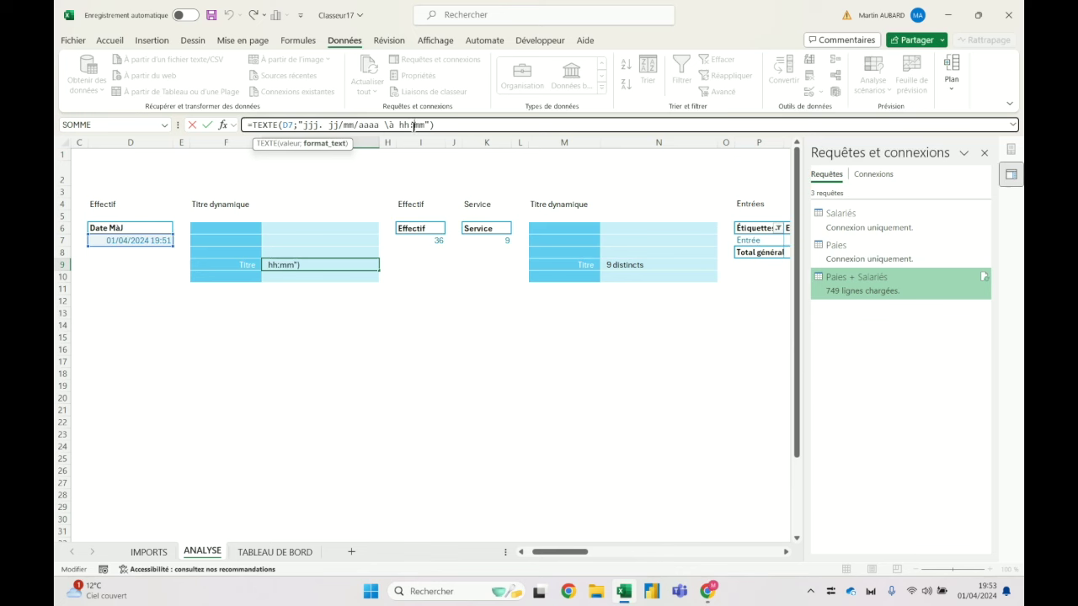
key(BackSpace)
text(\h)
key(ctrl+Return)
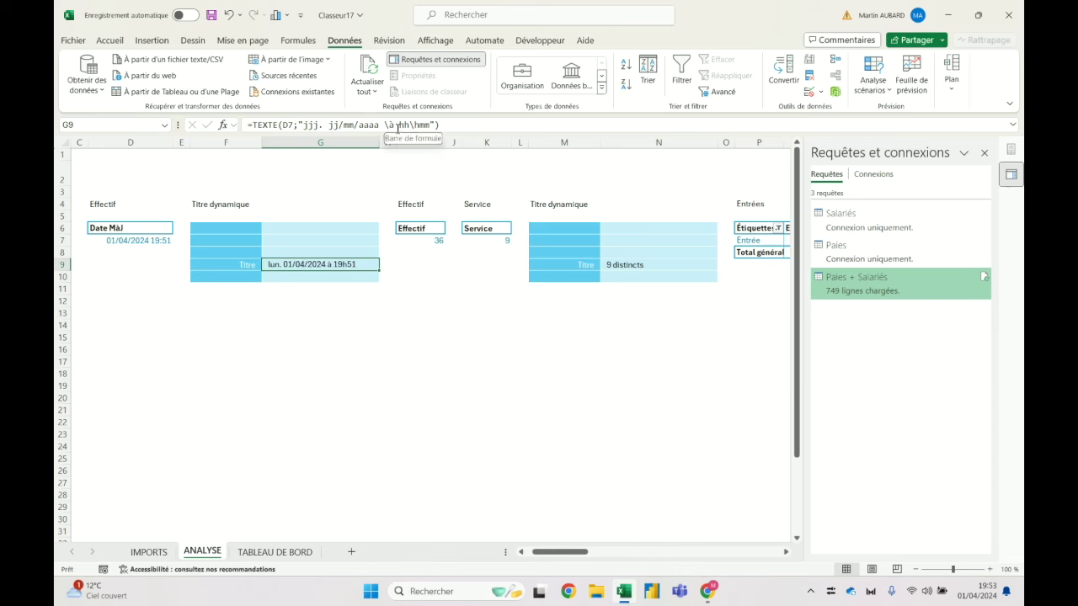
Undo an accidental edit to G9, restoring 19h51, and check the Date MàJ shape.
click(420, 125)
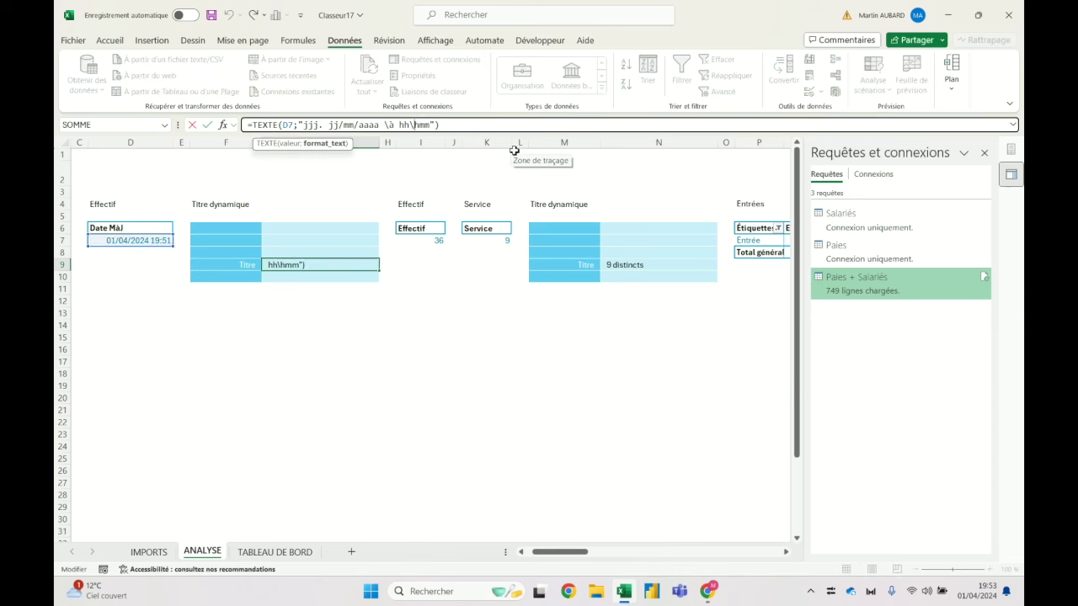
key(Delete)
key(BackSpace)
key(Return)
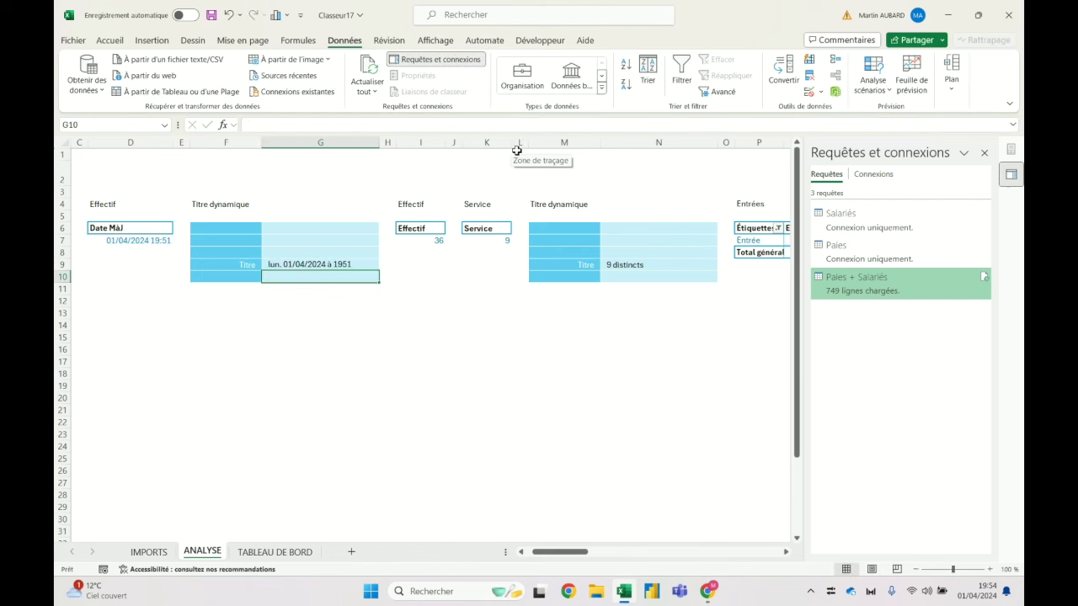
click(361, 264)
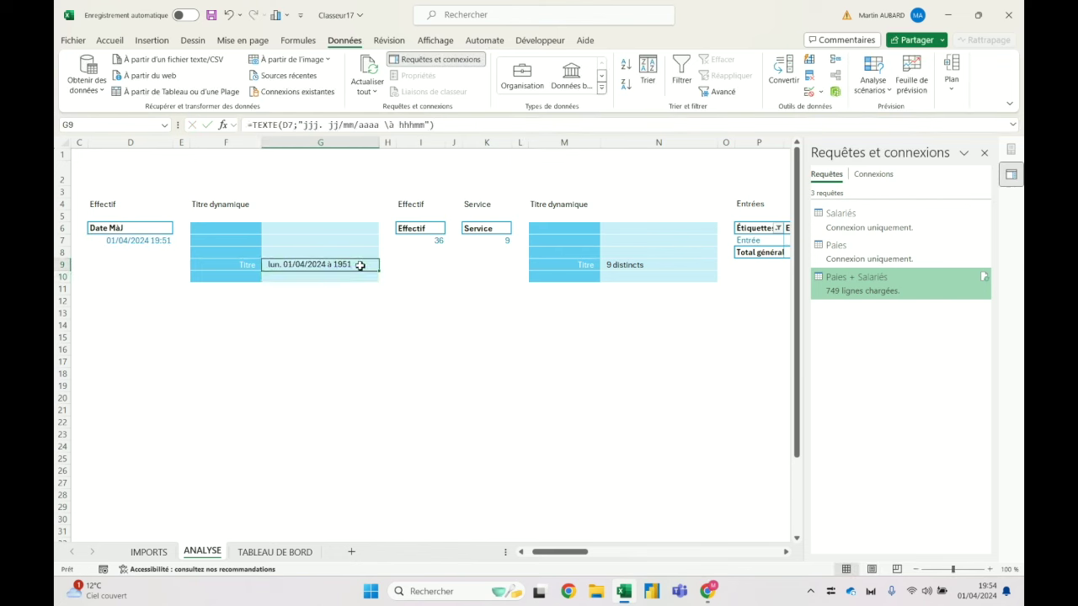
key(ctrl+z)
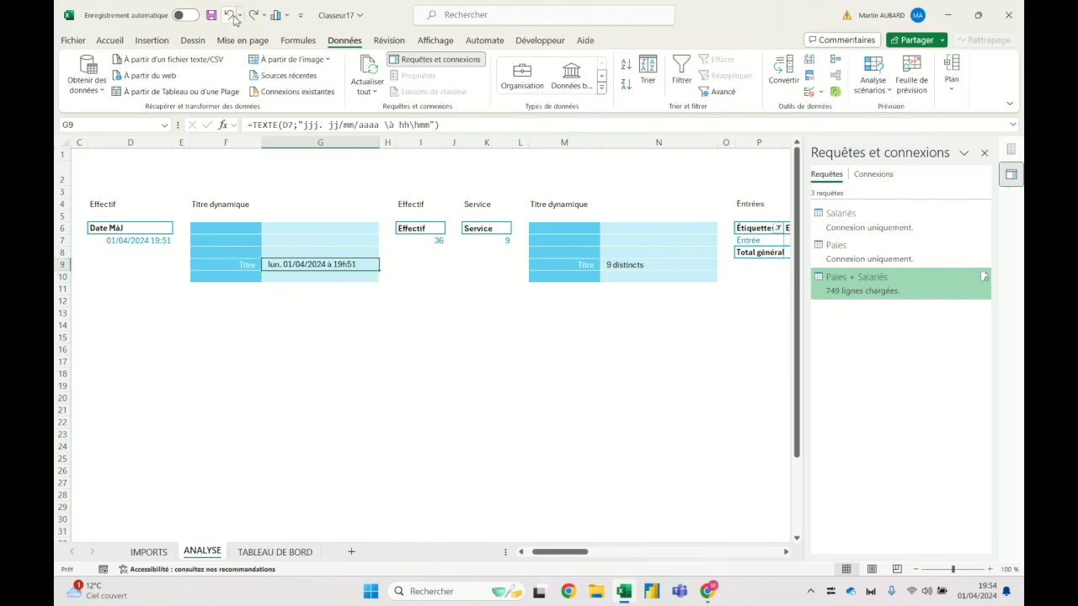
click(252, 551)
click(199, 195)
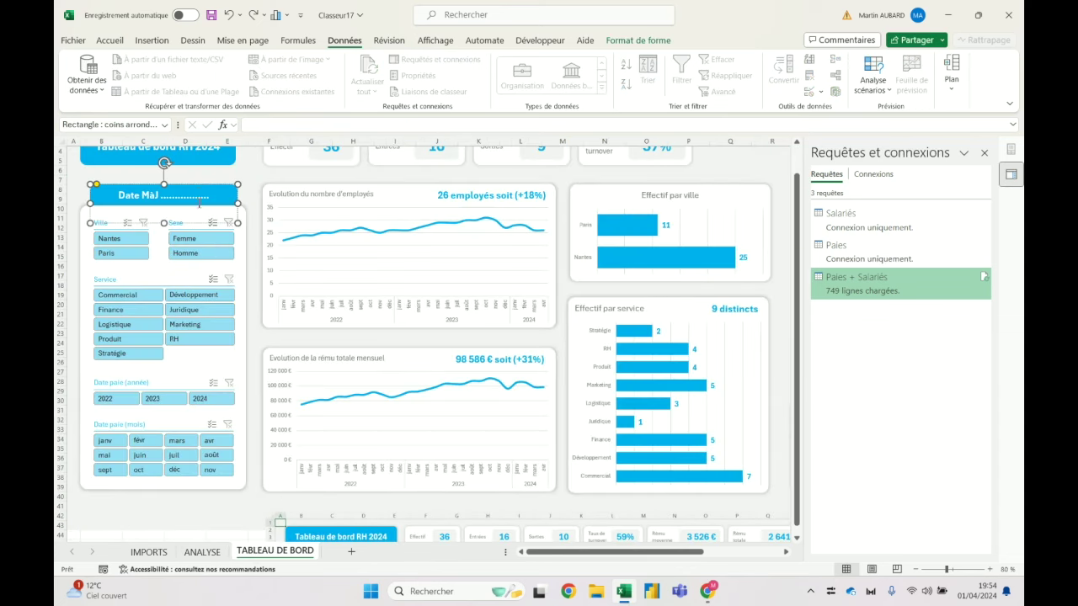
click(211, 552)
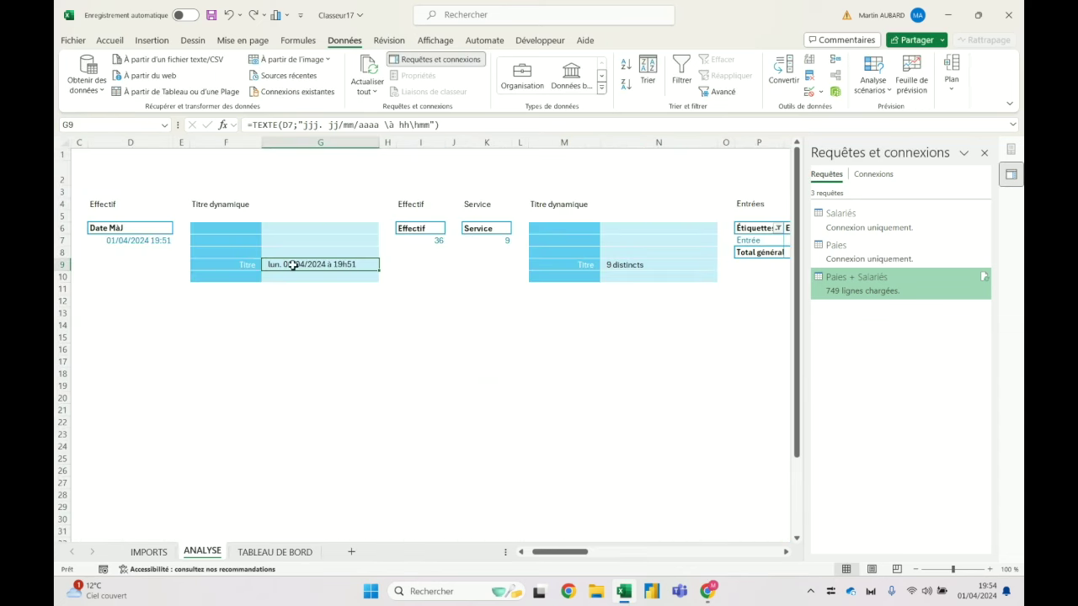
Prefix the formula with "MàJ : "& so G9 reads MàJ : lun. 01/04/2024 à 19h51.
click(250, 125)
text(Mc)
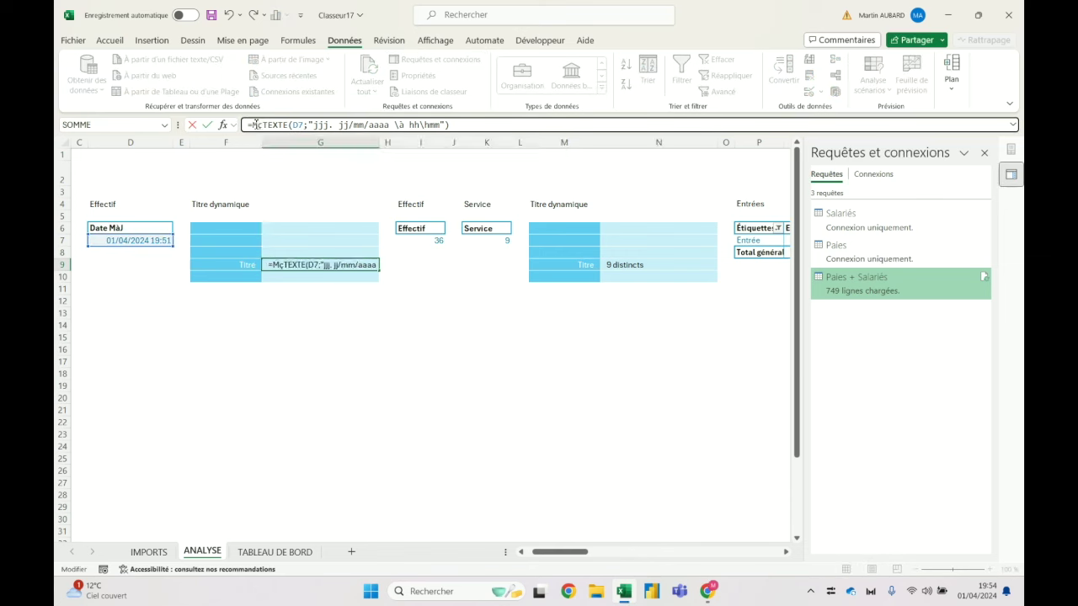
key(BackSpace)
text(àJ : )
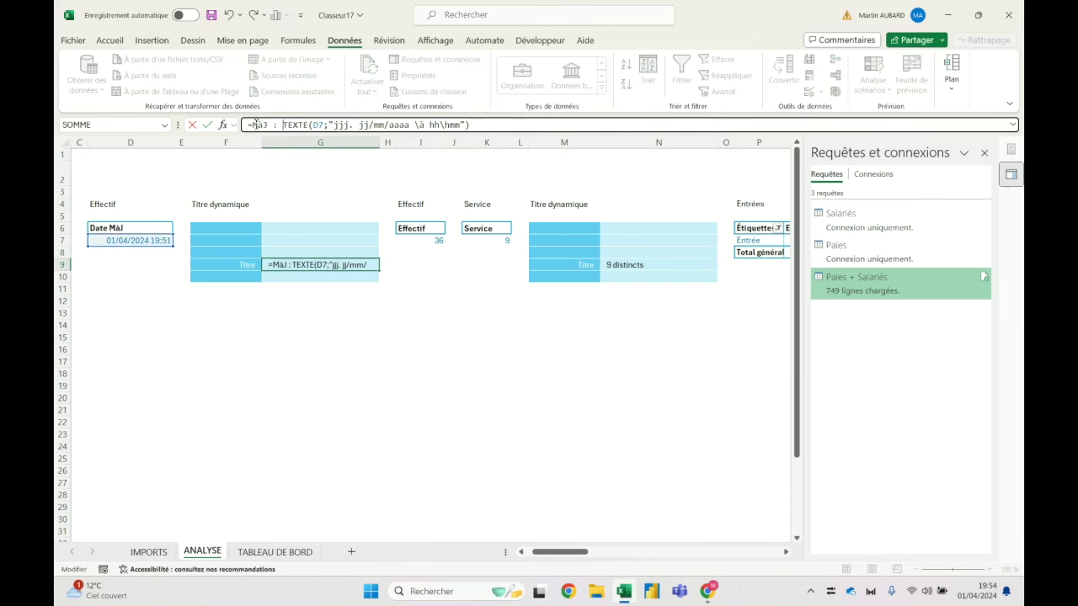
text(")
text(")
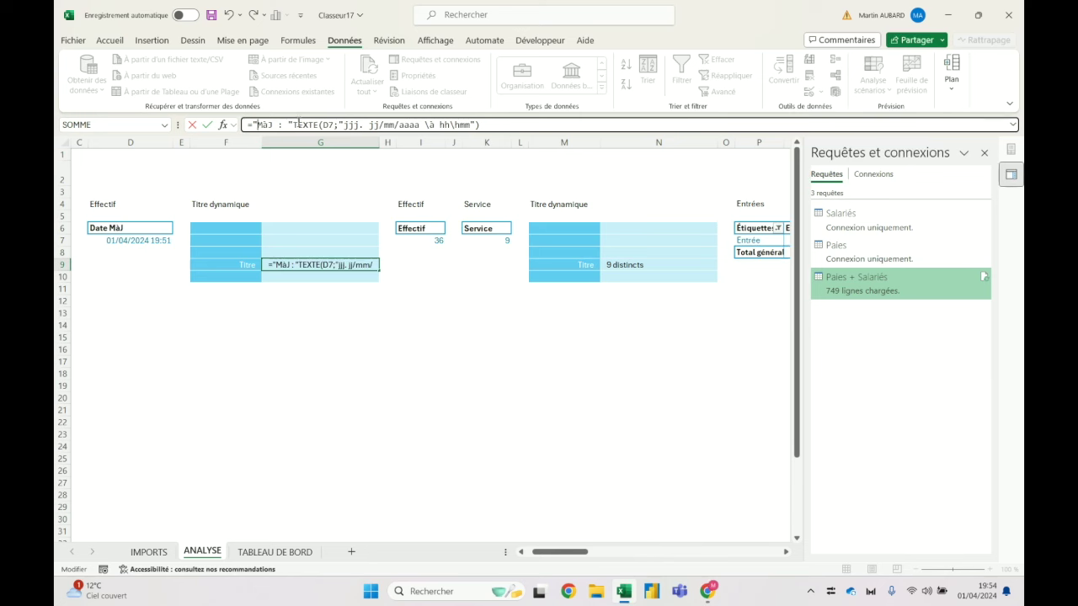
text(&)
key(Return)
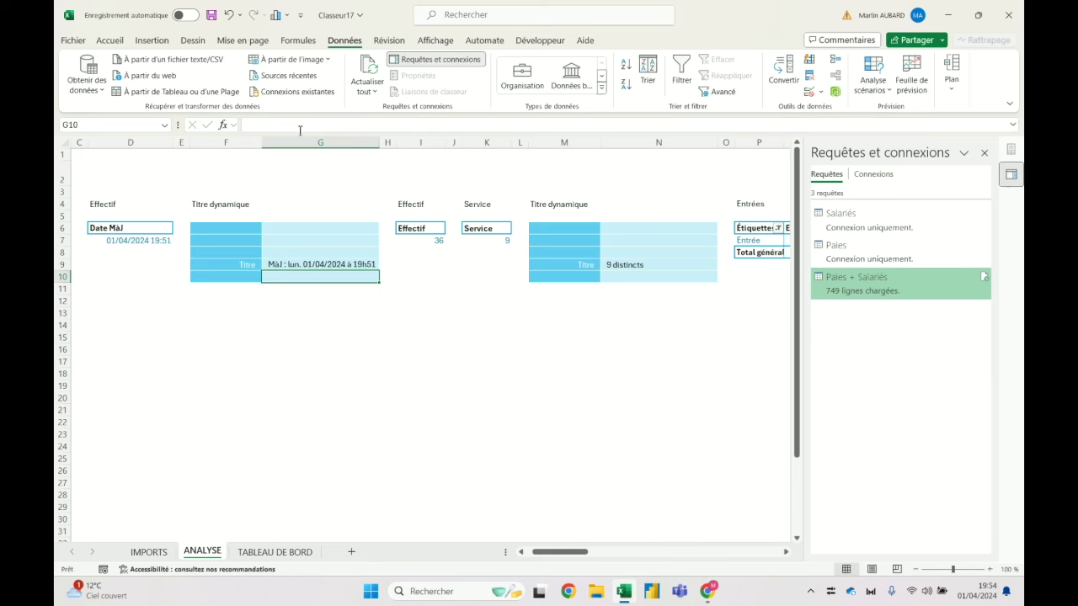
Link the Date MàJ banner's text to cell ANALYSE!G9.
click(286, 551)
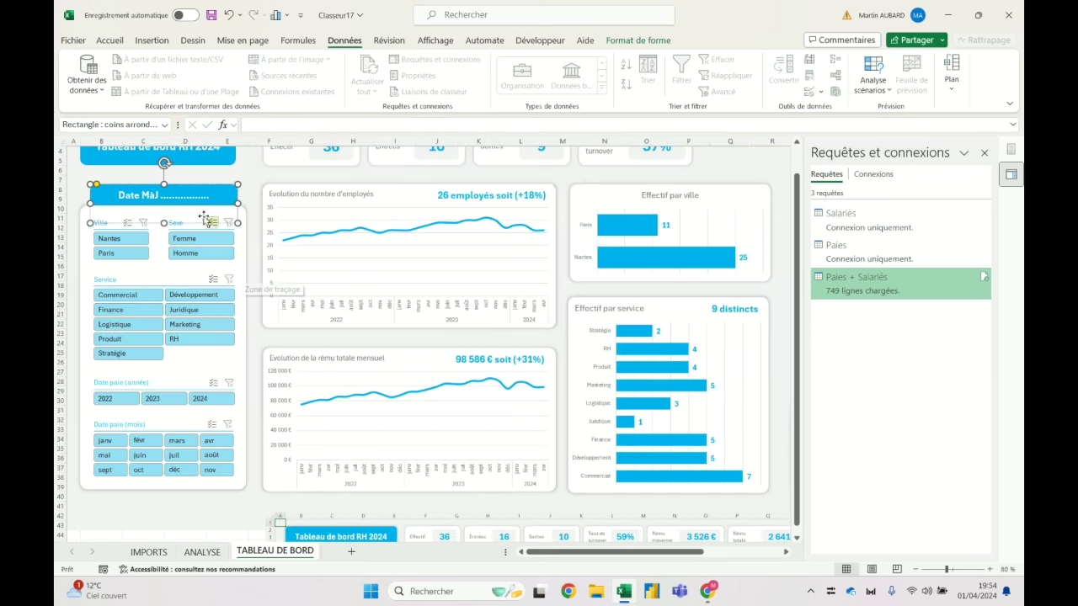
click(202, 551)
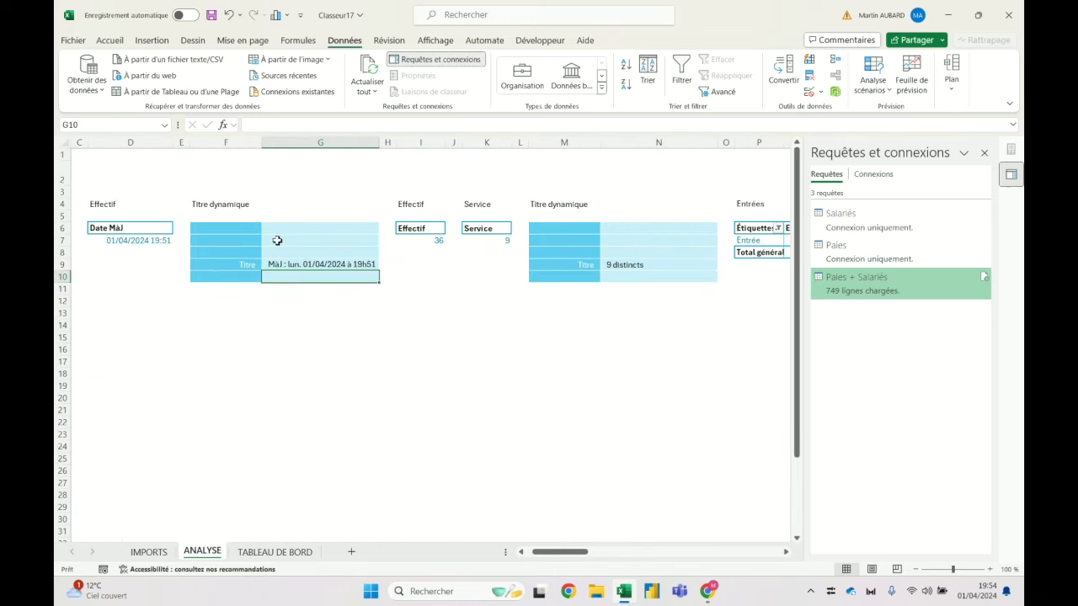
click(296, 266)
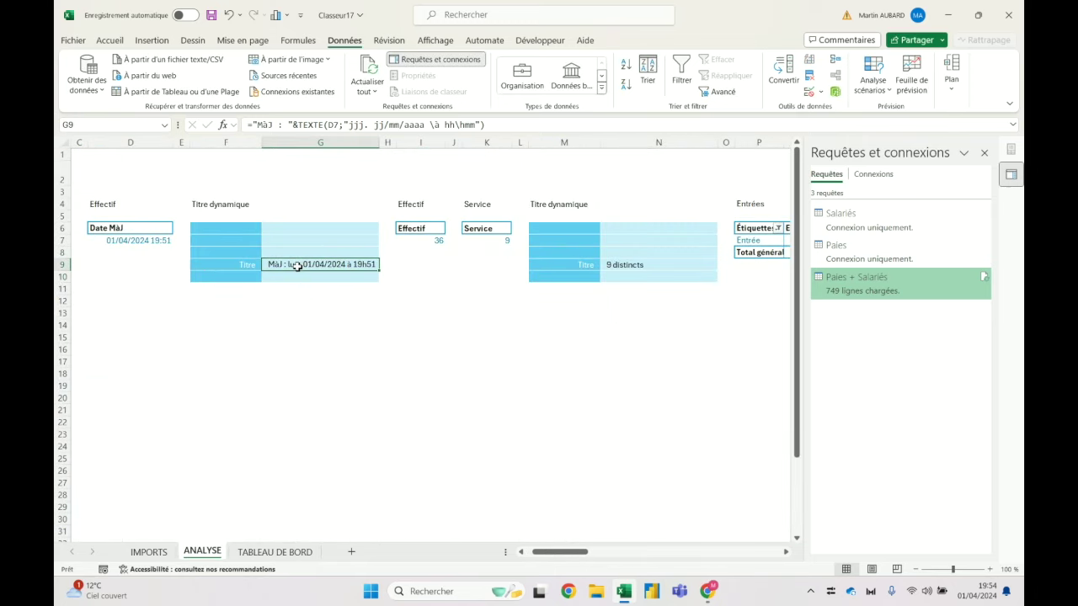
click(261, 551)
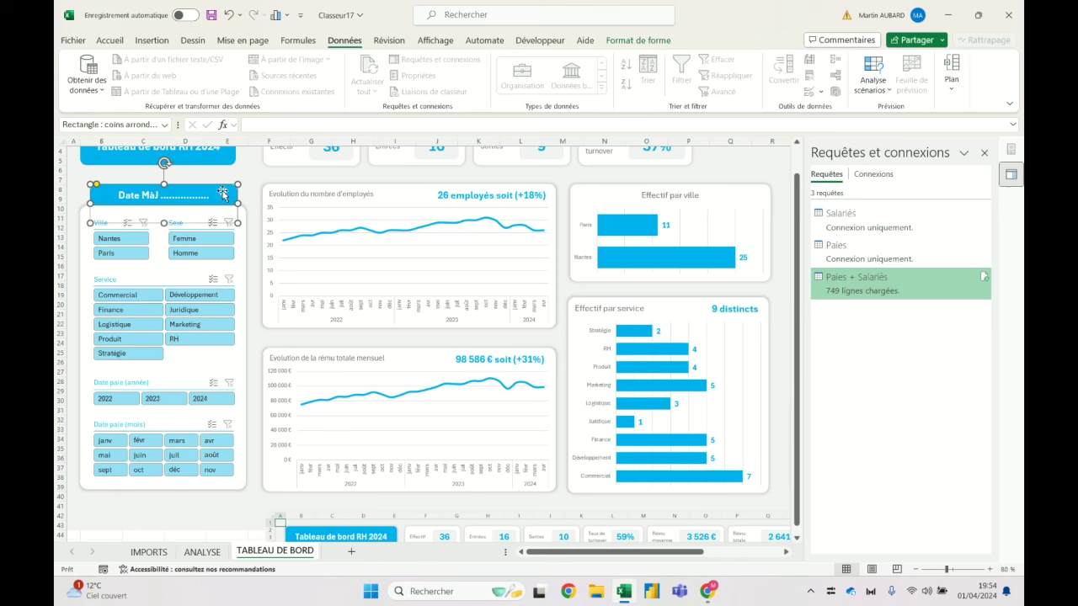
click(287, 127)
text(=)
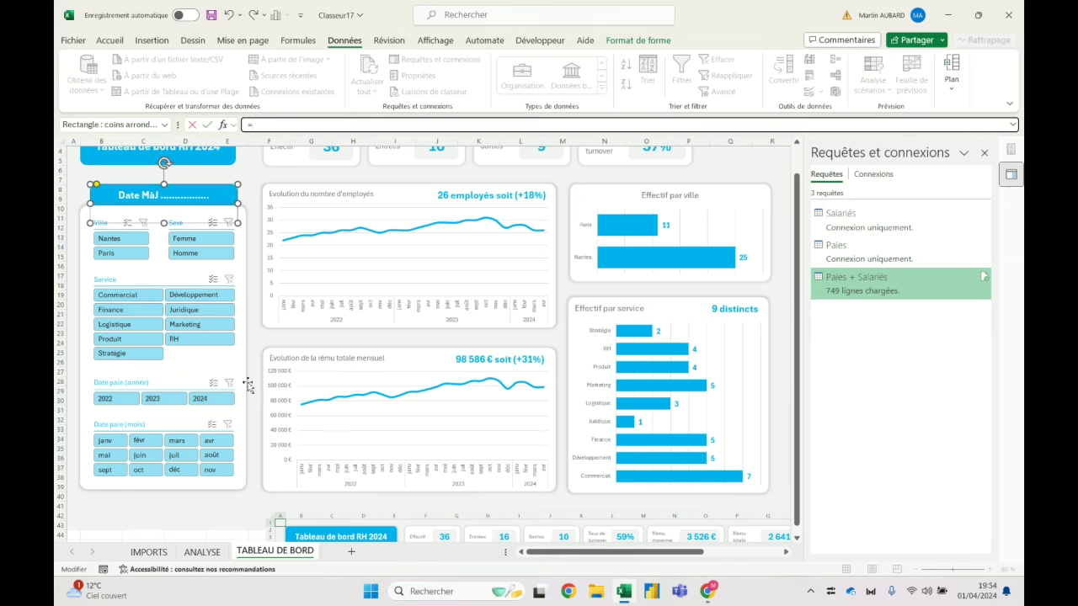
click(202, 552)
click(289, 265)
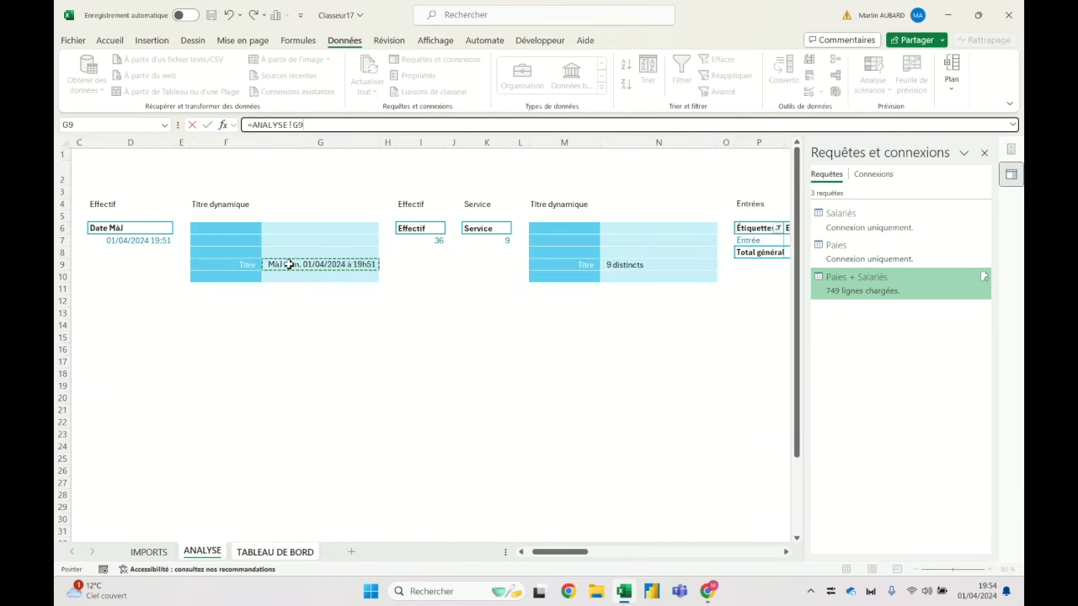
key(Return)
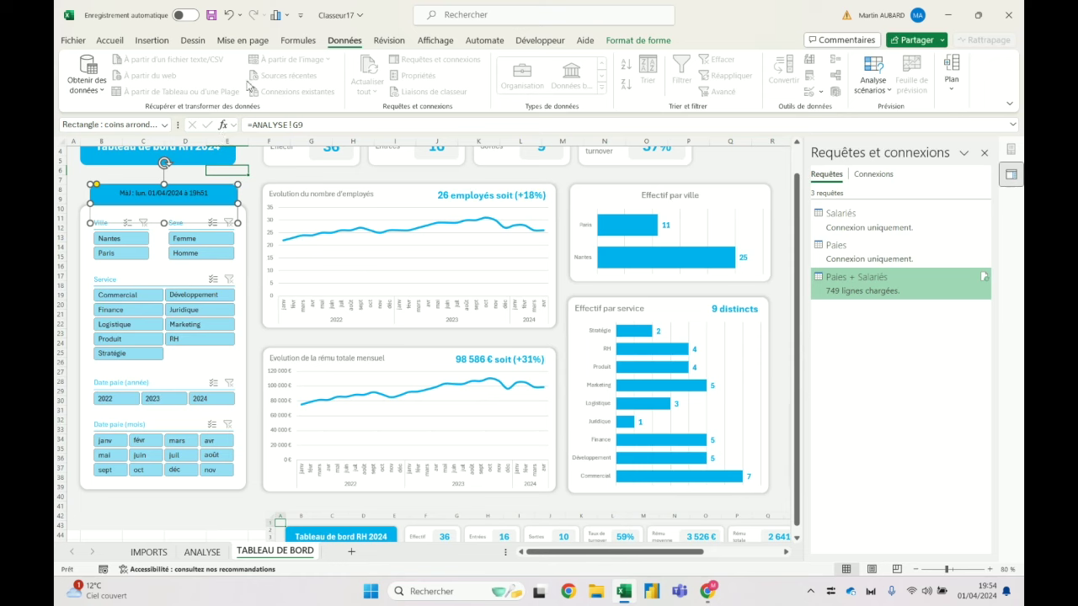
Format the stamp text white, bold, size 14, and close the queries pane.
click(109, 41)
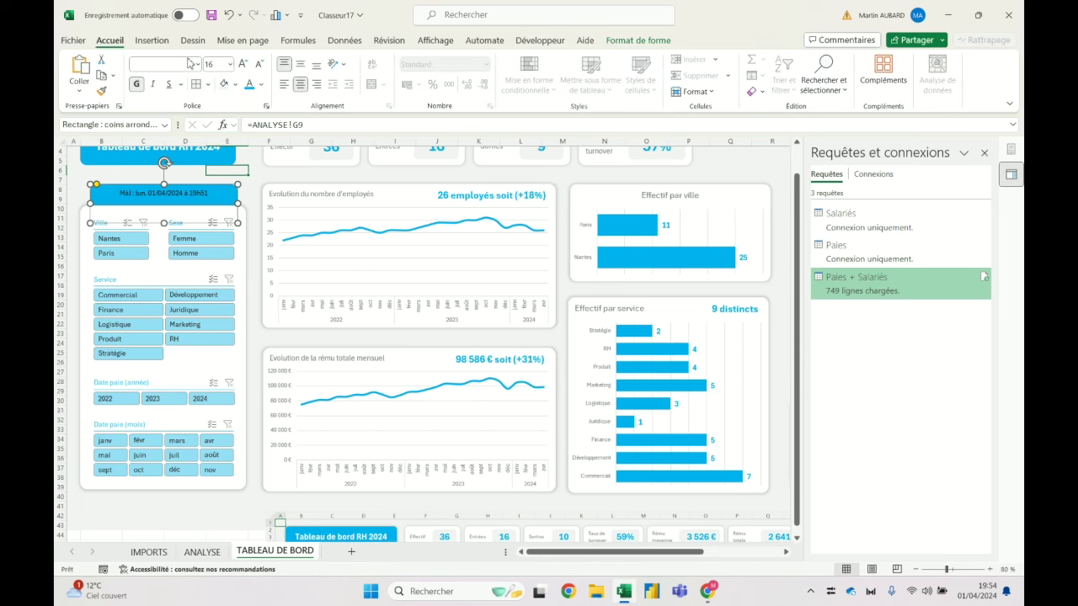
click(261, 84)
click(252, 139)
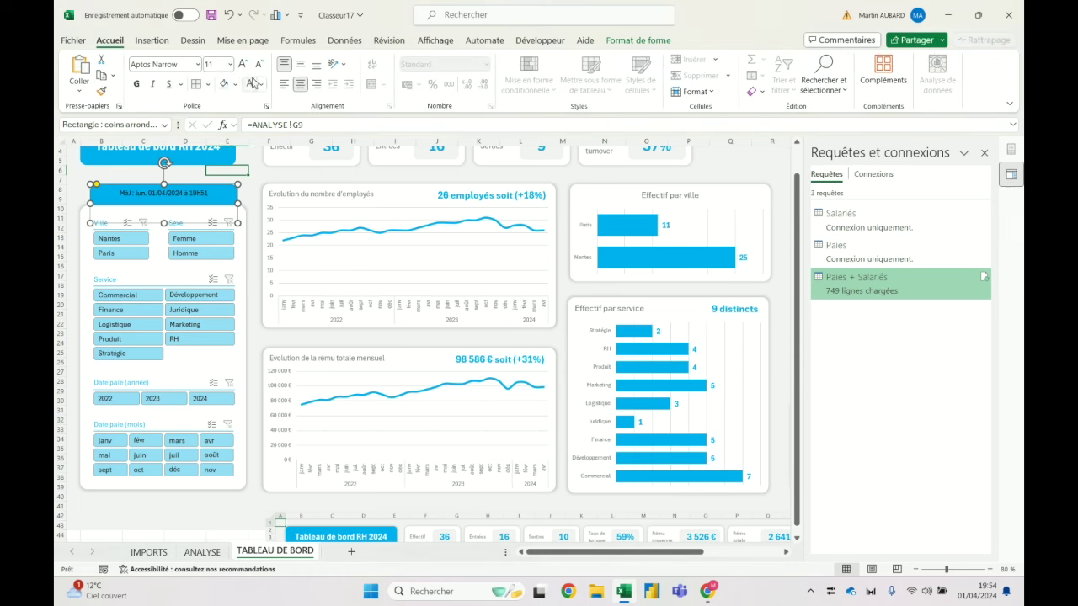
click(136, 84)
click(244, 64)
click(243, 64)
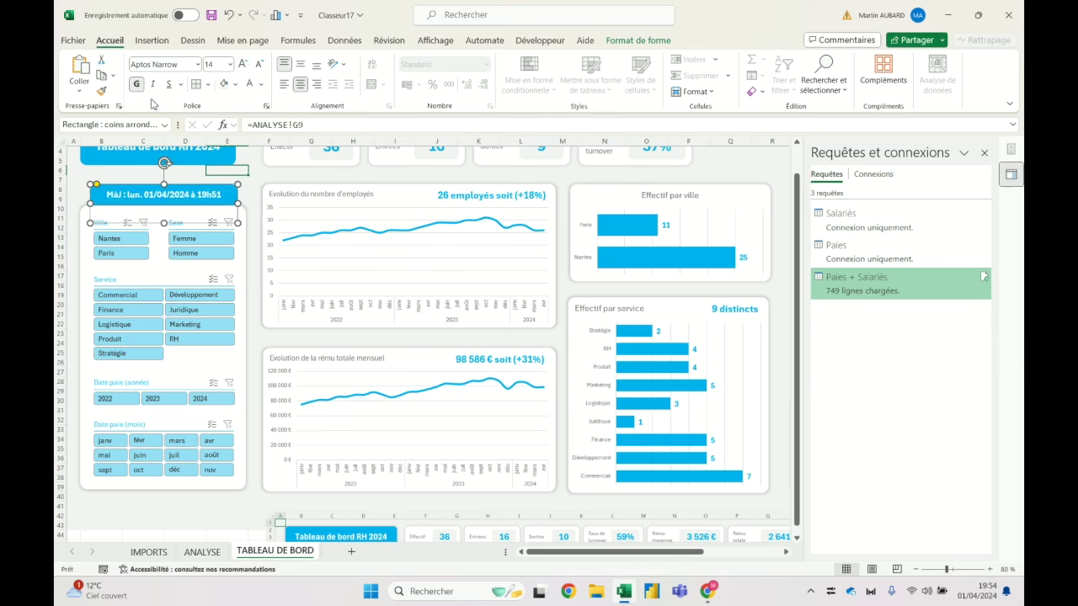
key(Escape)
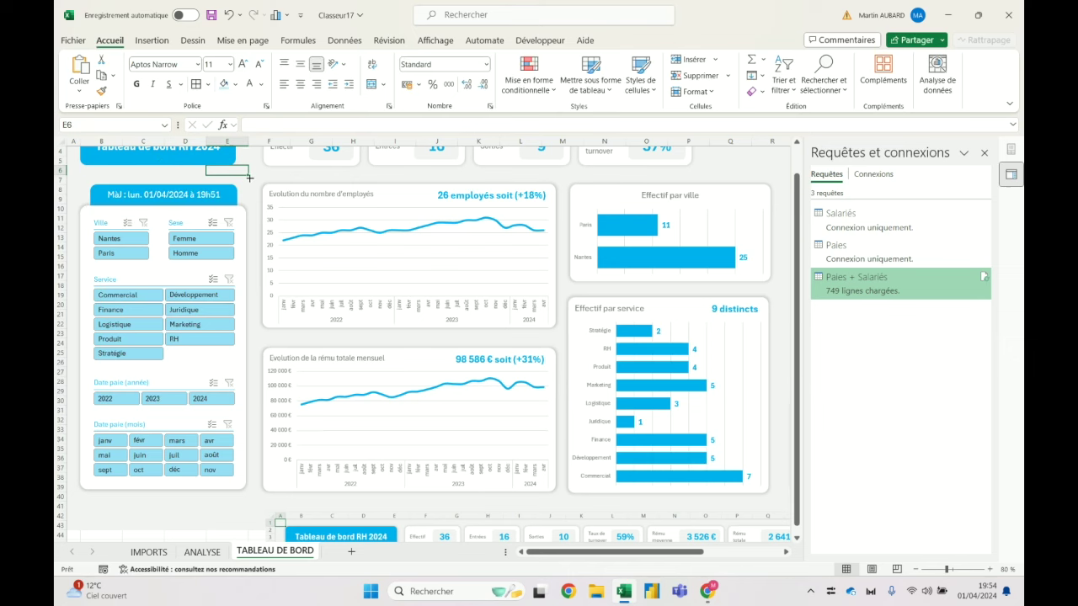
click(225, 193)
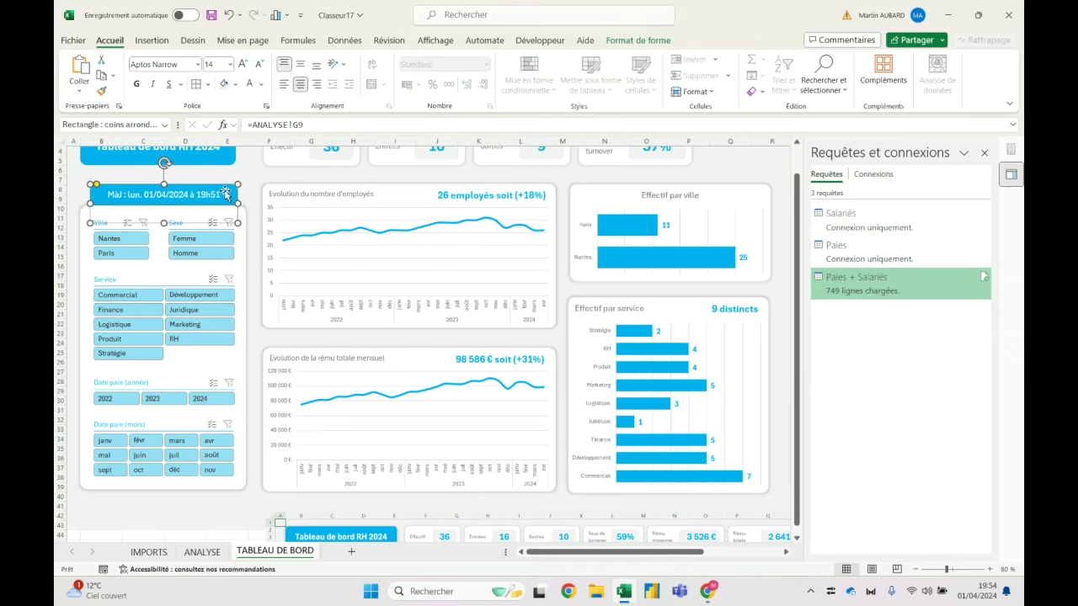
click(243, 64)
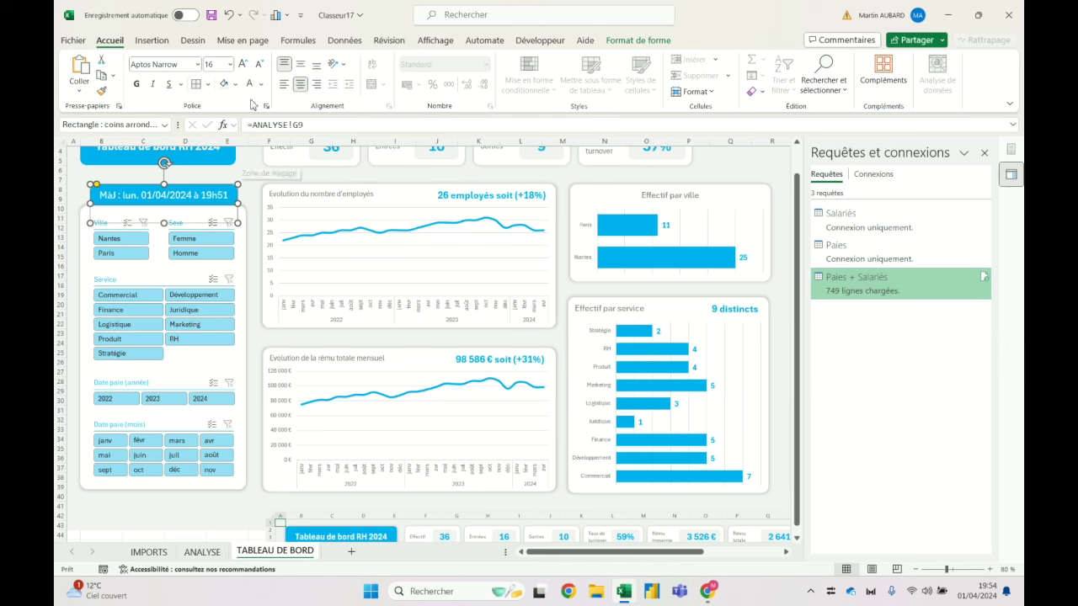
click(259, 67)
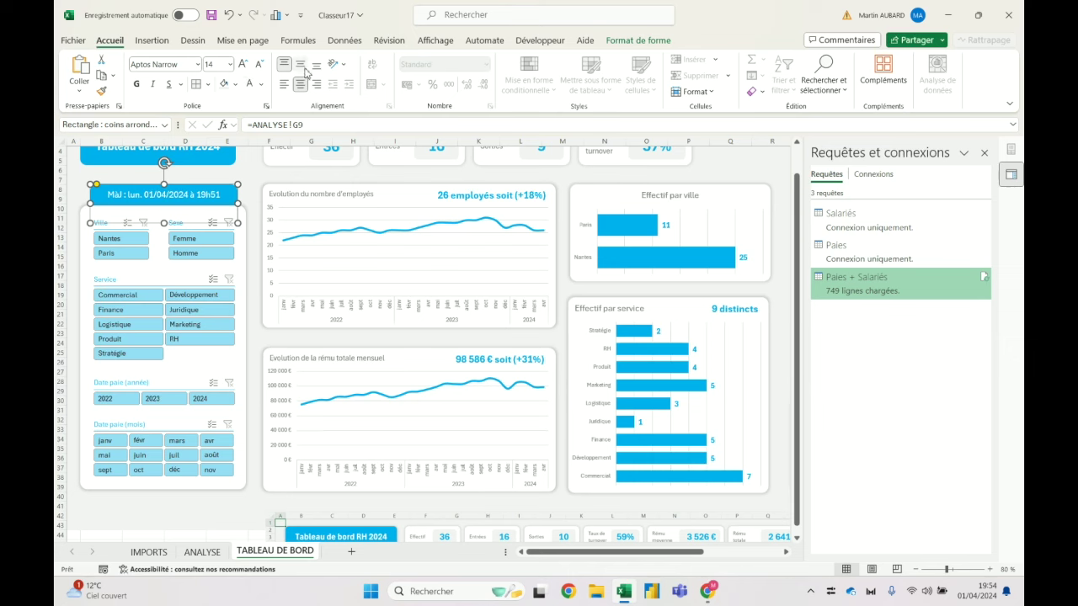
click(247, 193)
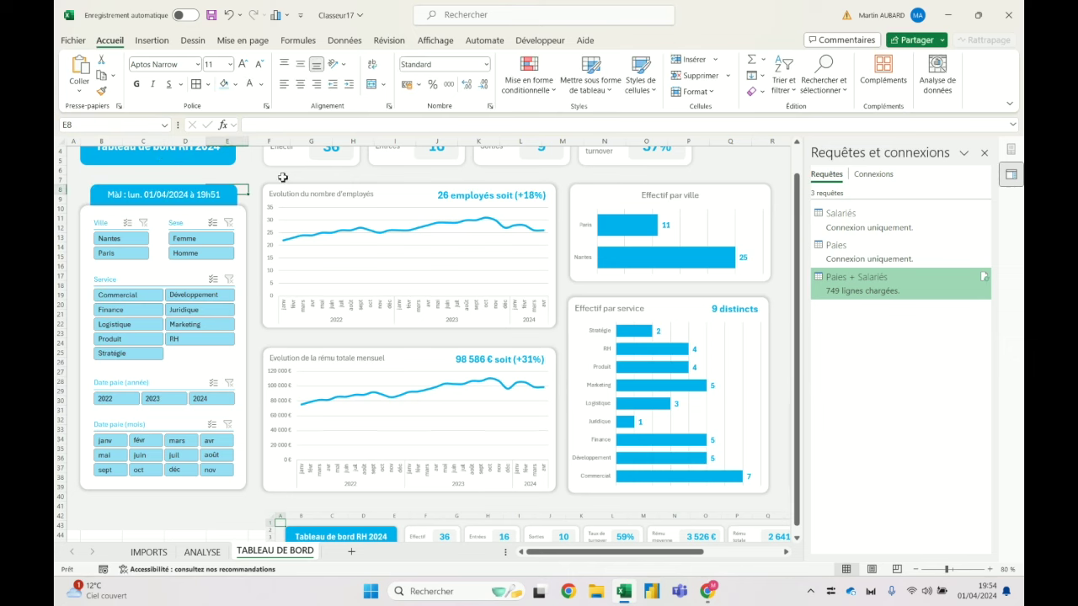
click(985, 154)
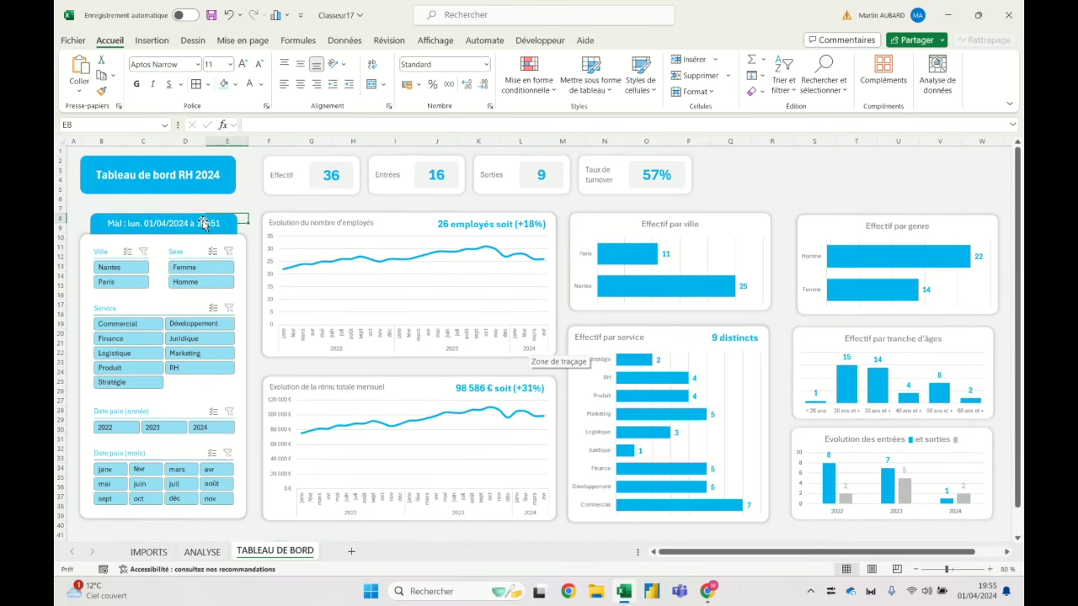
Refresh all queries so the stamp reads 'MàJ : lun. 01/04/2024 à 19h55', and shift the reference image left.
click(345, 40)
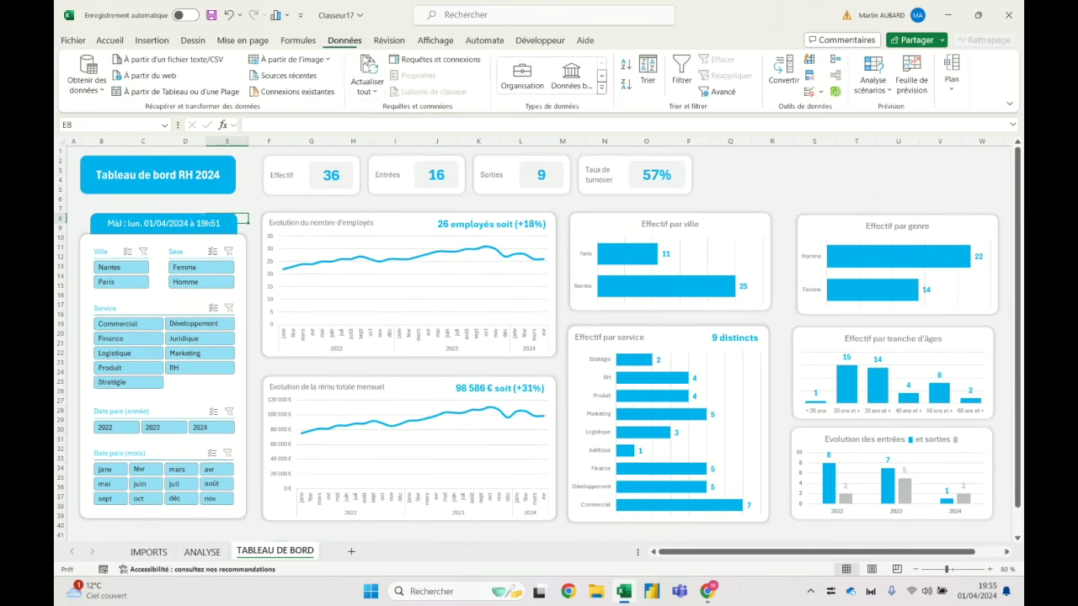
click(369, 67)
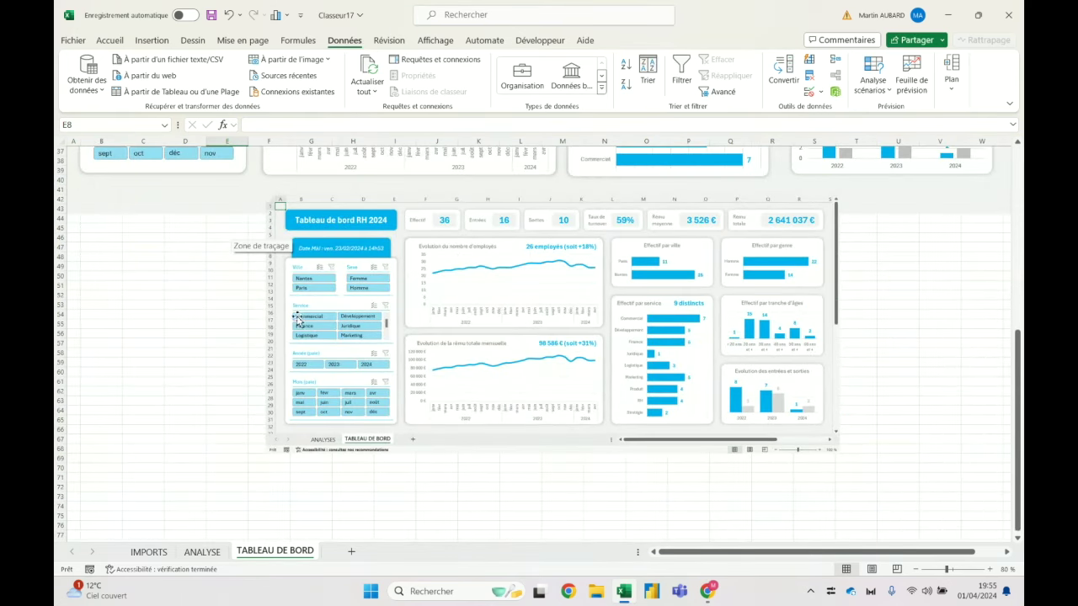
drag(297, 321, 227, 330)
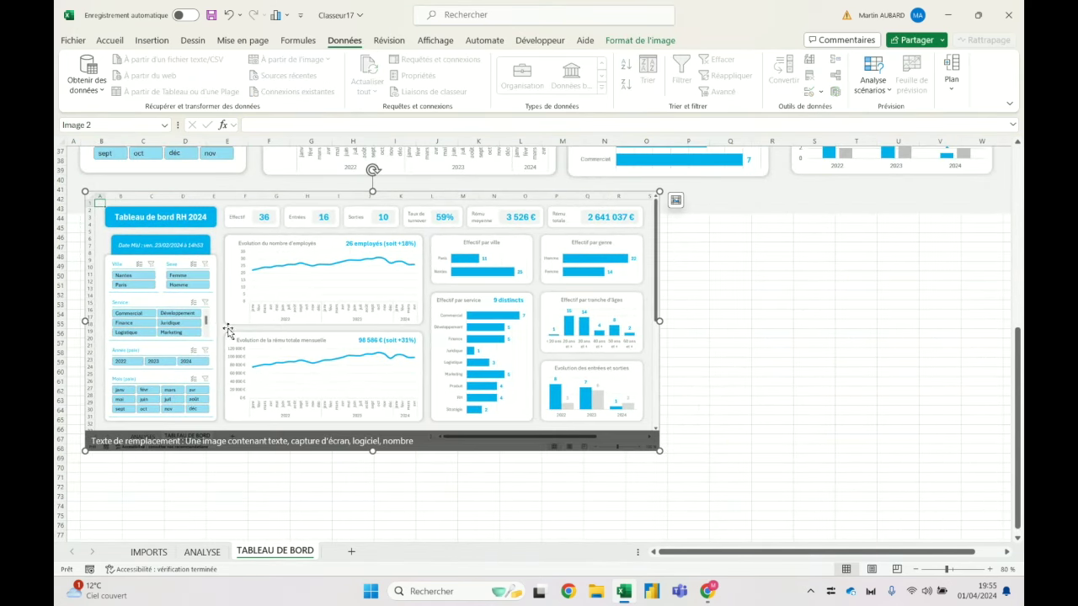
scroll(580, 428, down, 2)
Enlarge the reference dashboard image below the dashboard.
mouse_move(661, 394)
mouse_down()
mouse_move(925, 524)
mouse_move(949, 517)
mouse_up()
scroll(682, 444, up, 2)
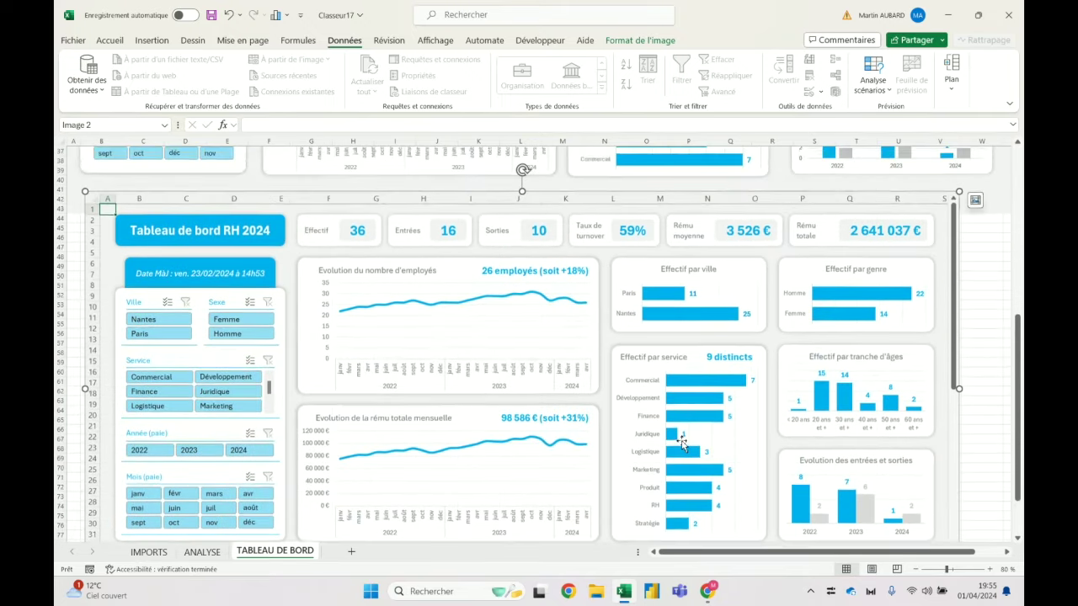
scroll(682, 445, down, 1)
click(982, 227)
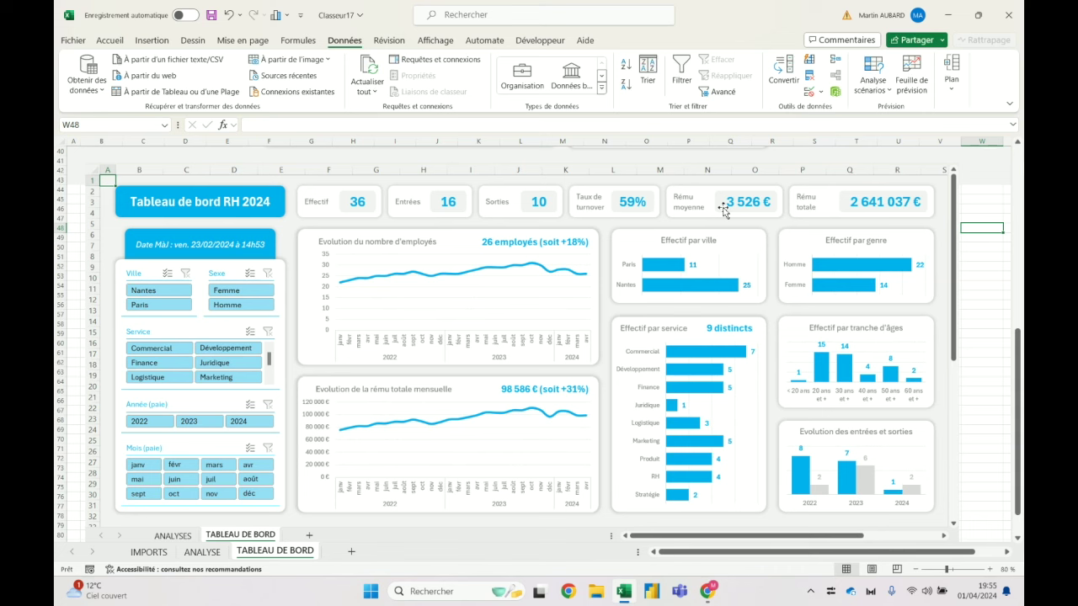
scroll(618, 251, up, 10)
click(406, 511)
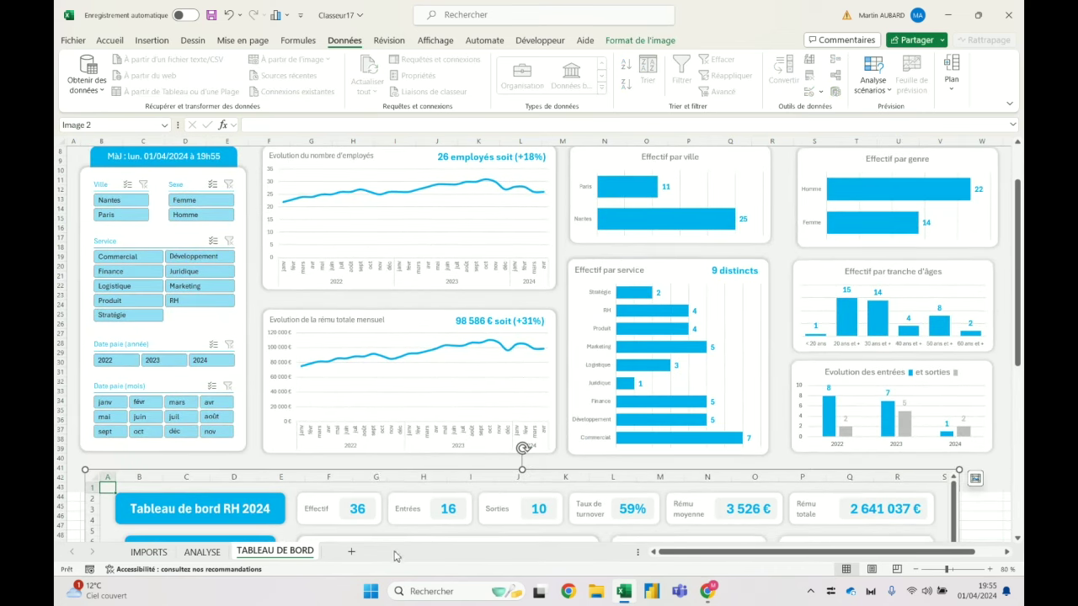
scroll(391, 462, up, 2)
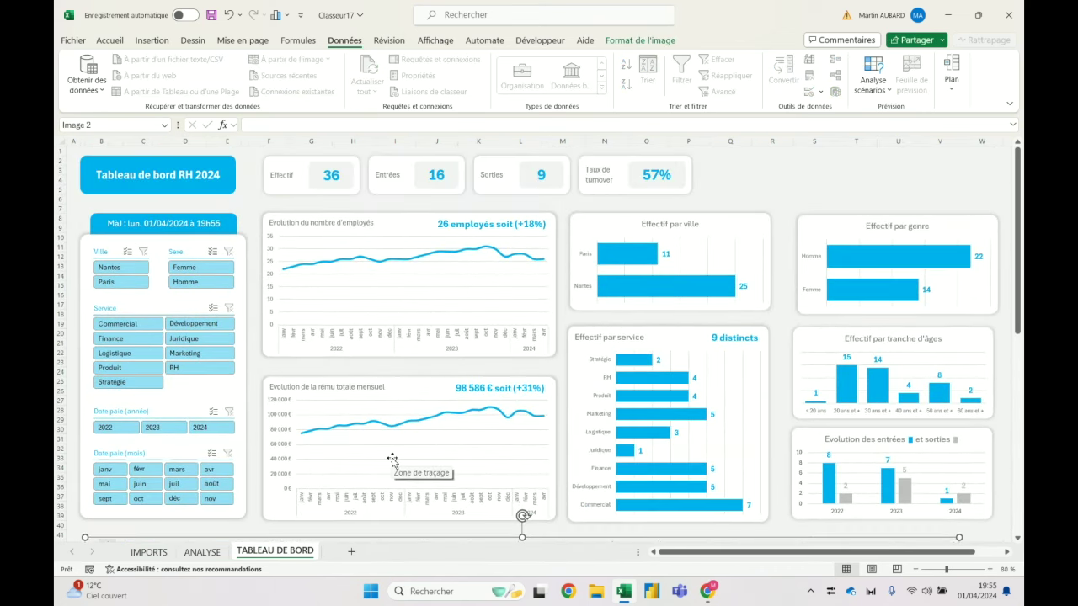
click(729, 160)
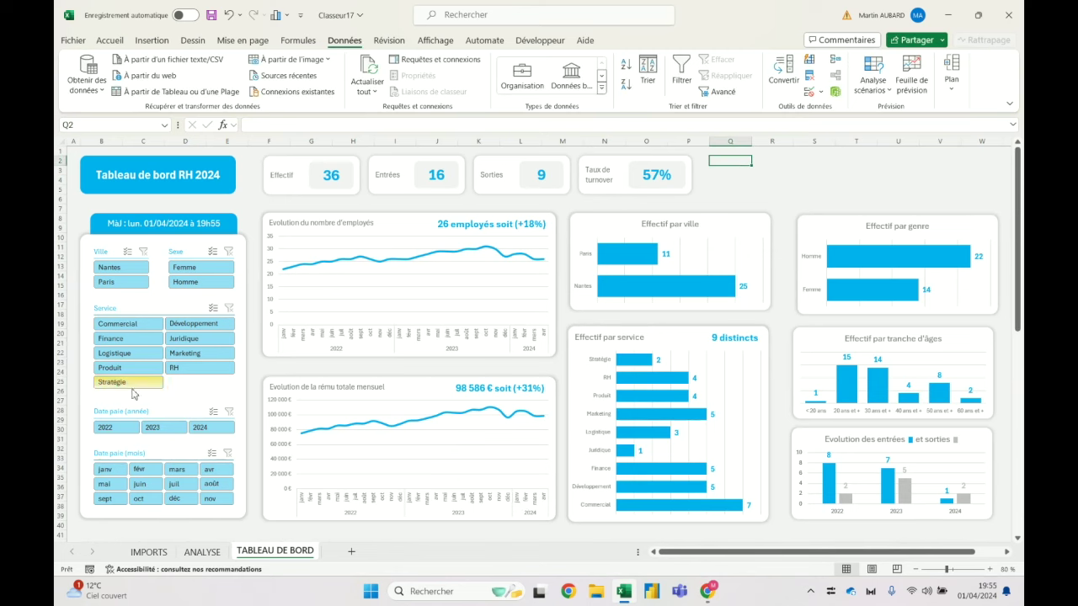
Pick 2023 in the Date paie (année) slicer, try other slicers, then clear the Ville filter (Effectif 33).
click(152, 427)
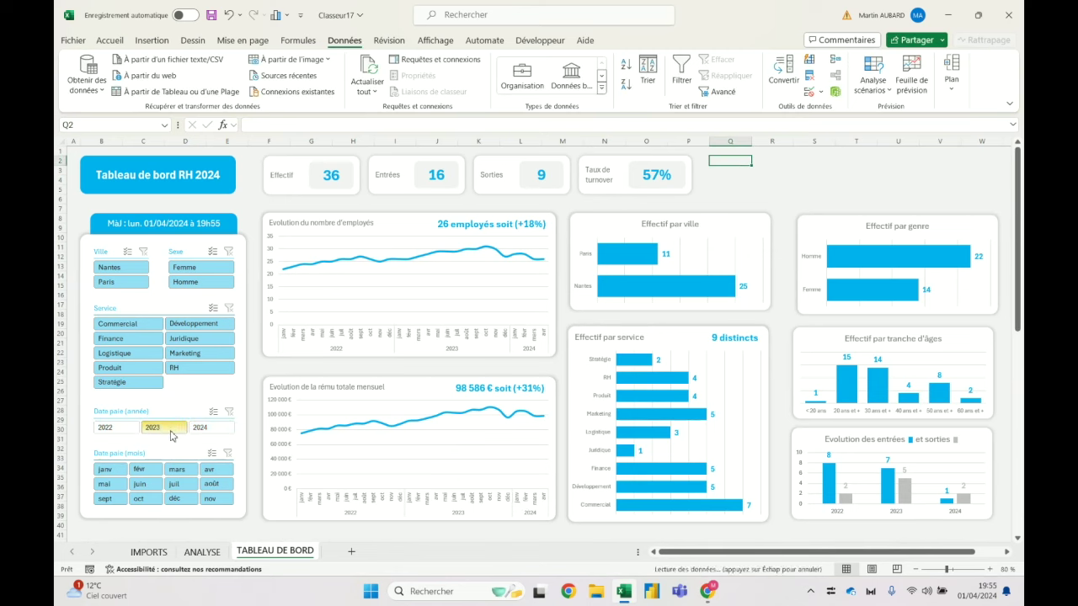
click(190, 352)
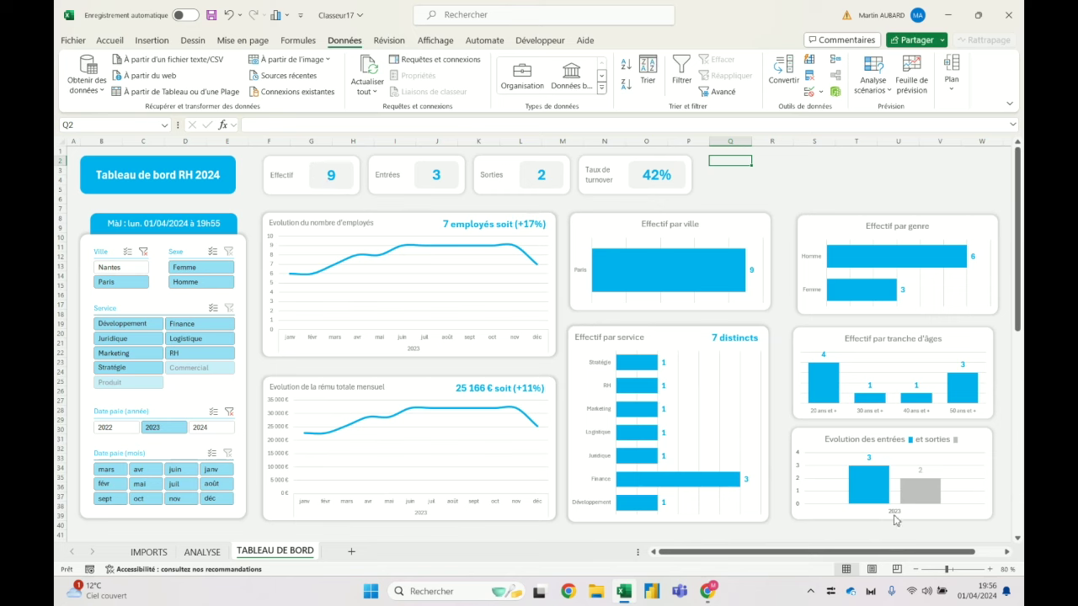
click(748, 182)
click(733, 164)
click(778, 164)
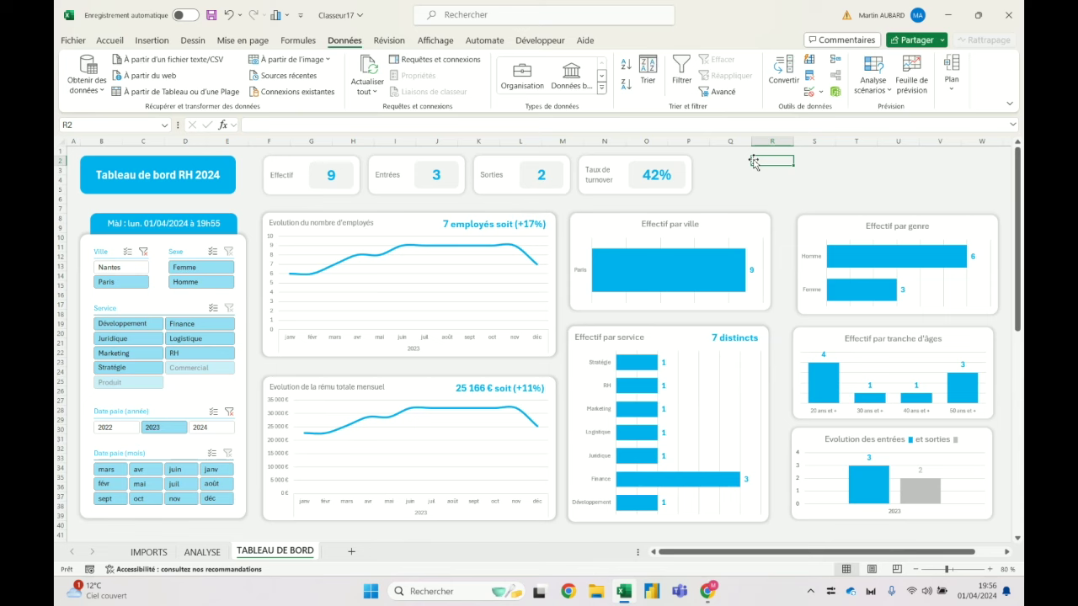
click(142, 252)
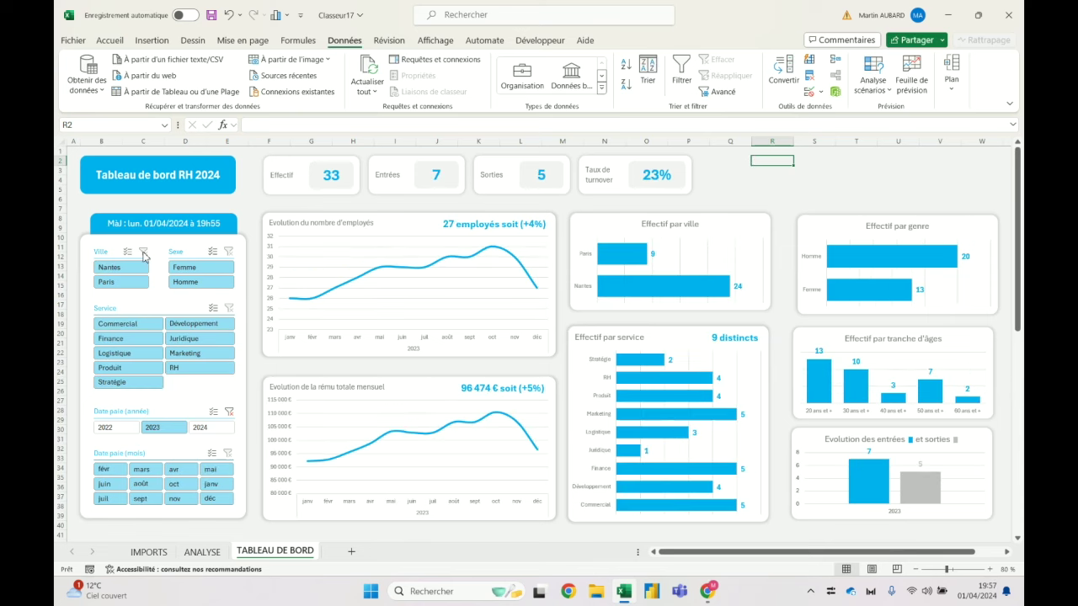